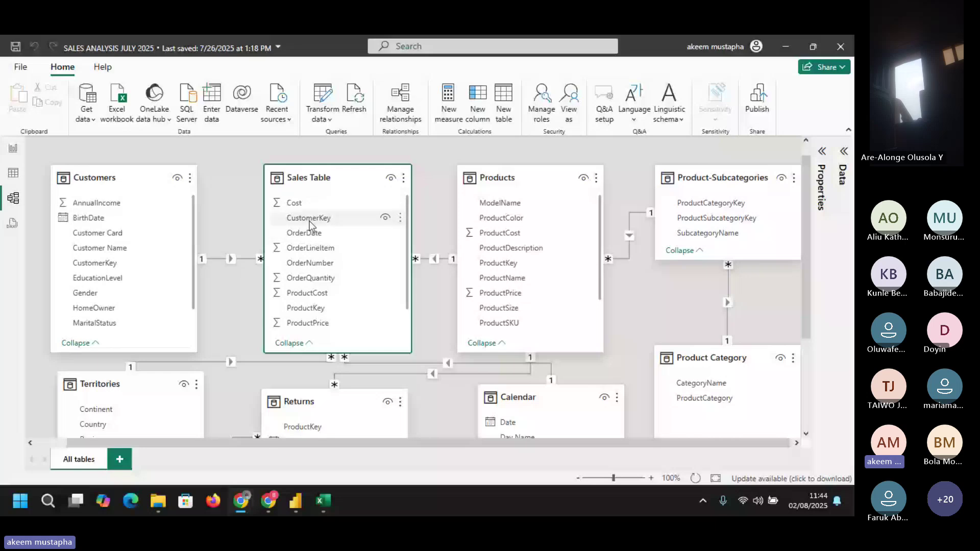
- Create an inactive many-to-many relationship from CustomerKey in Sales Table to Customer Card in Customers, and delete it again
{"action": "left_click_drag", "start_coordinate": [309, 221], "coordinate": [185, 233]}
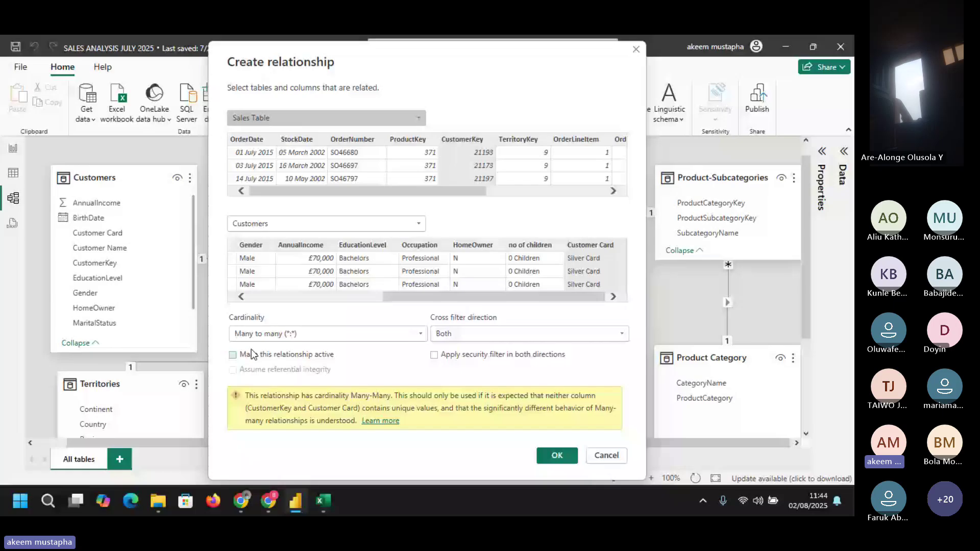
{"action": "key", "text": "Return"}
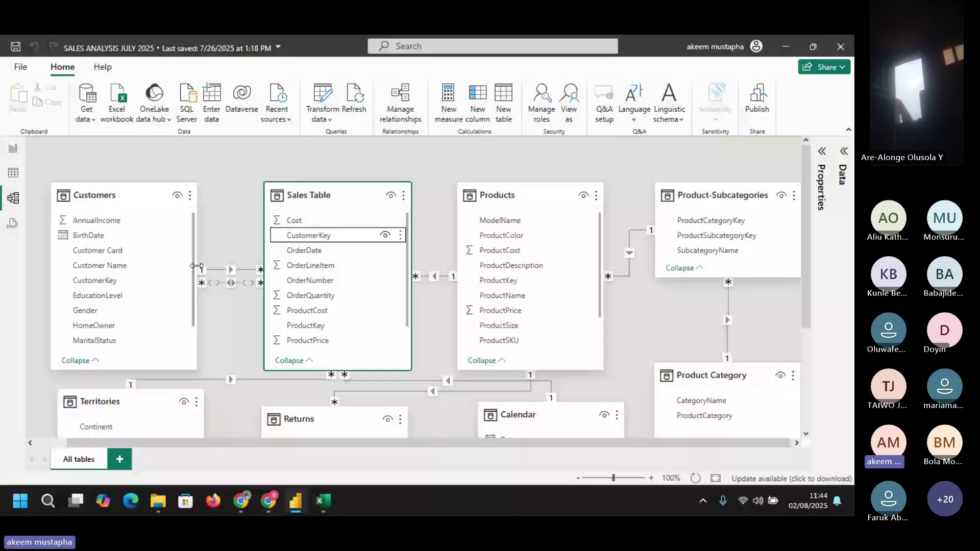
{"action": "right_click", "coordinate": [233, 284]}
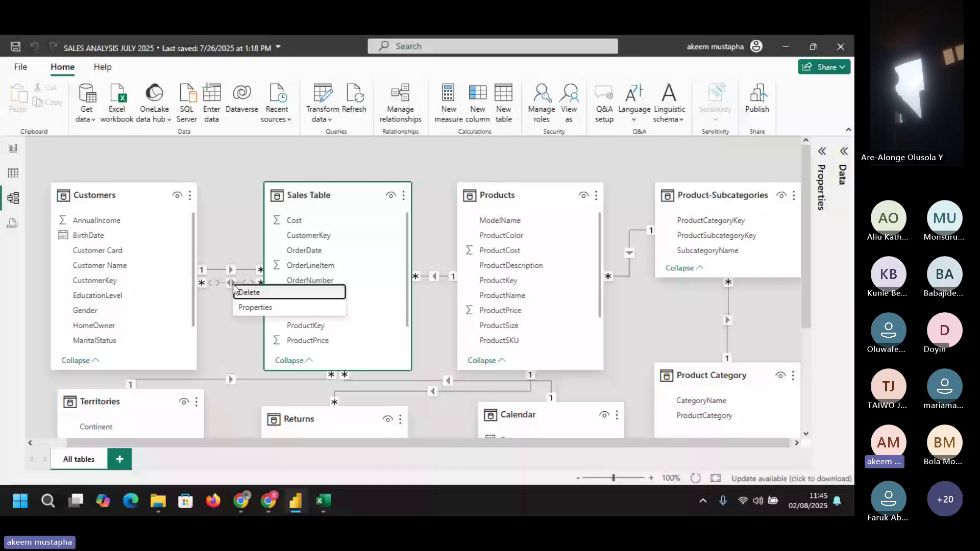
{"action": "left_click", "coordinate": [259, 305]}
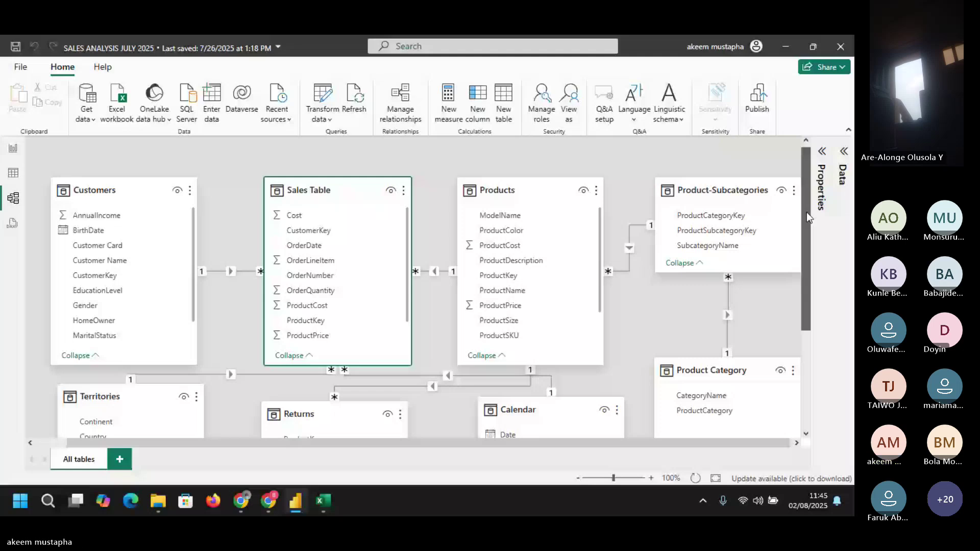
- Create a relationship from Date in the Calendar table to TerritoryKey in the Sales Table
{"action": "scroll", "coordinate": [409, 294], "scroll_direction": "down", "scroll_amount": 1}
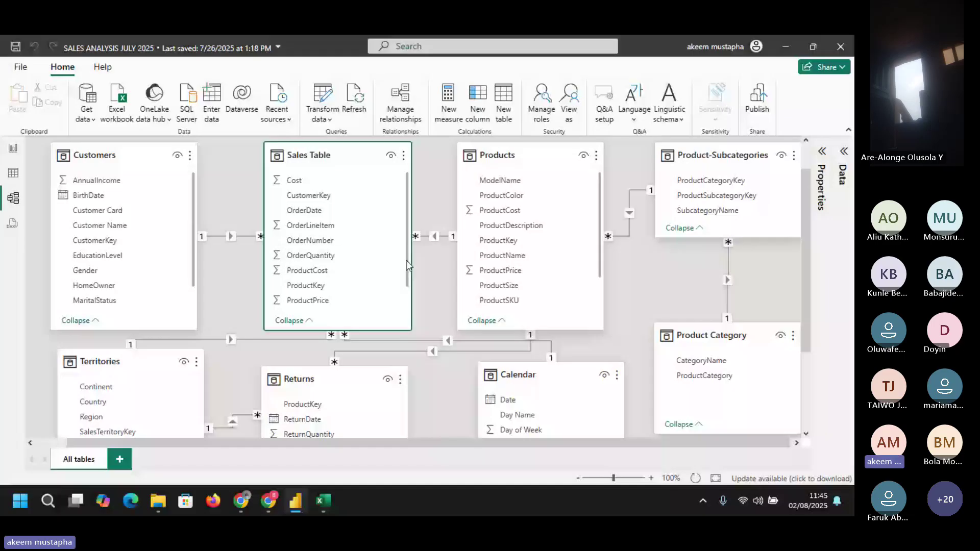
{"action": "scroll", "coordinate": [406, 260], "scroll_direction": "down", "scroll_amount": 1}
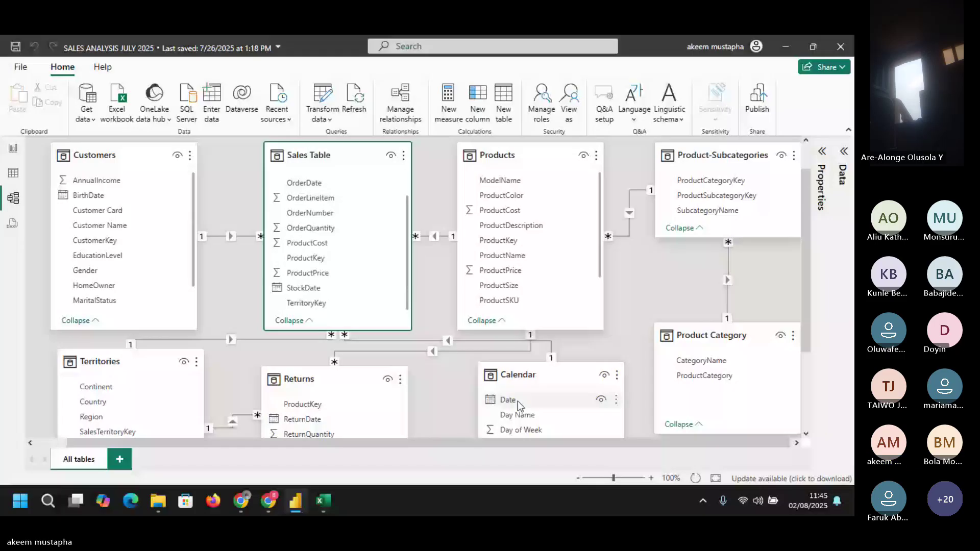
{"action": "left_click_drag", "start_coordinate": [518, 401], "coordinate": [384, 328]}
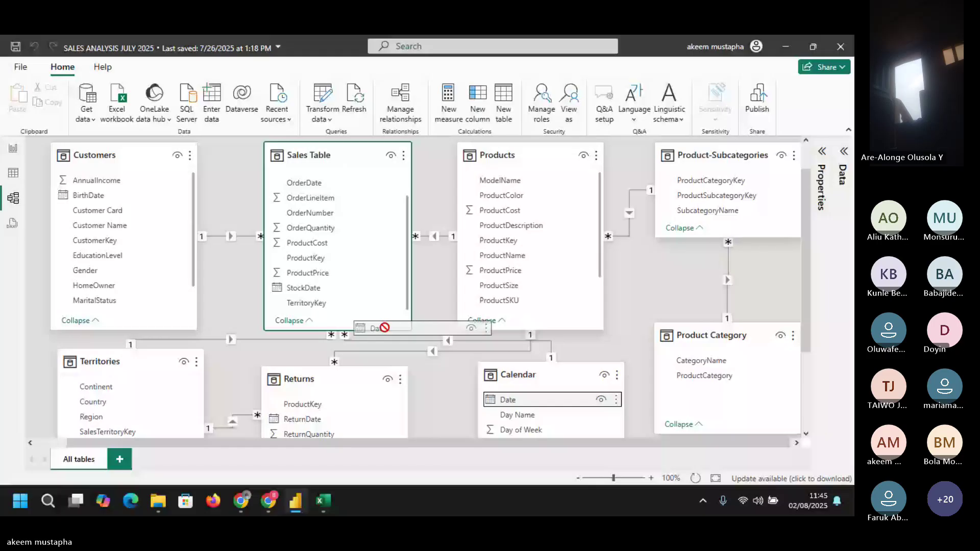
{"action": "left_click_drag", "start_coordinate": [385, 327], "coordinate": [385, 324]}
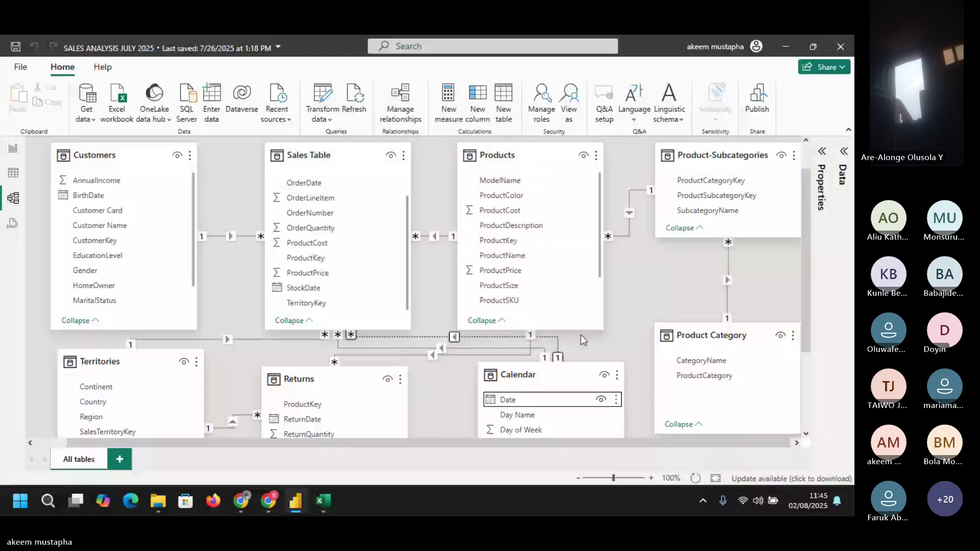
- Edit the inactive Sales Table to Calendar relationship so that it links StockDate to Date
{"action": "left_click", "coordinate": [530, 344]}
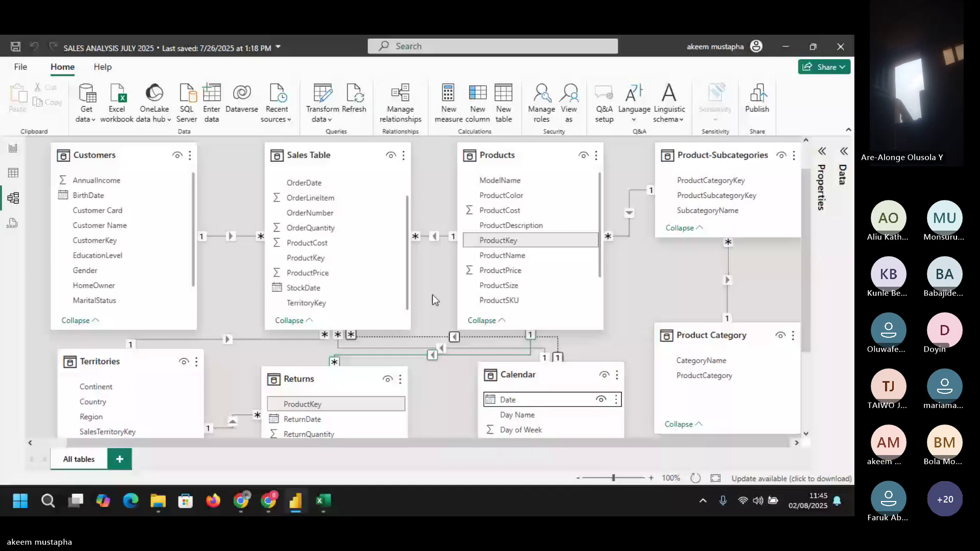
{"action": "left_click", "coordinate": [401, 102]}
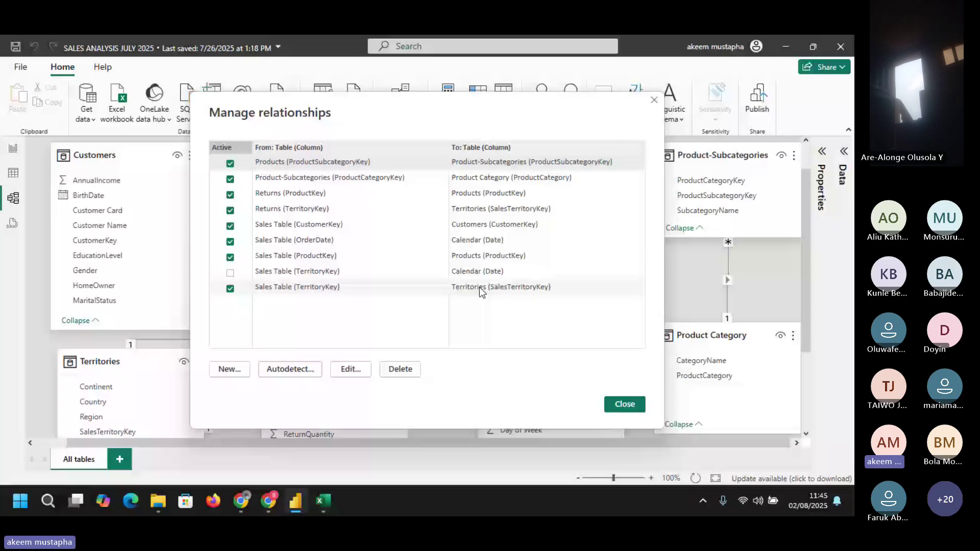
{"action": "left_click", "coordinate": [478, 242]}
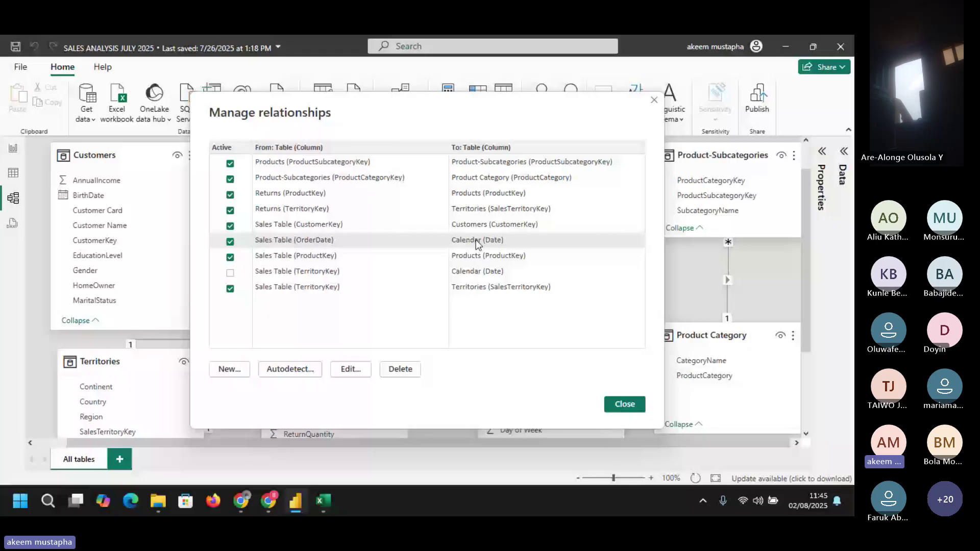
{"action": "left_click", "coordinate": [348, 369]}
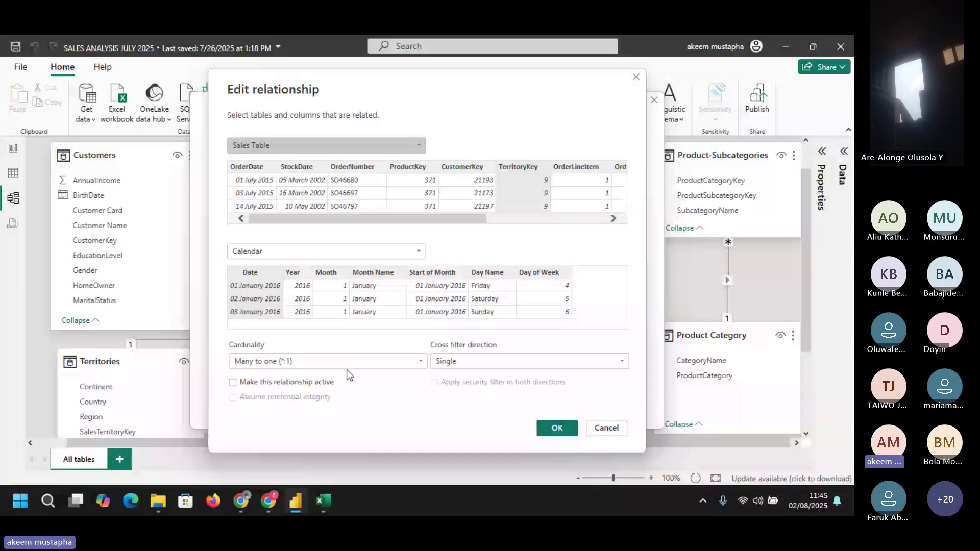
{"action": "left_click", "coordinate": [296, 167]}
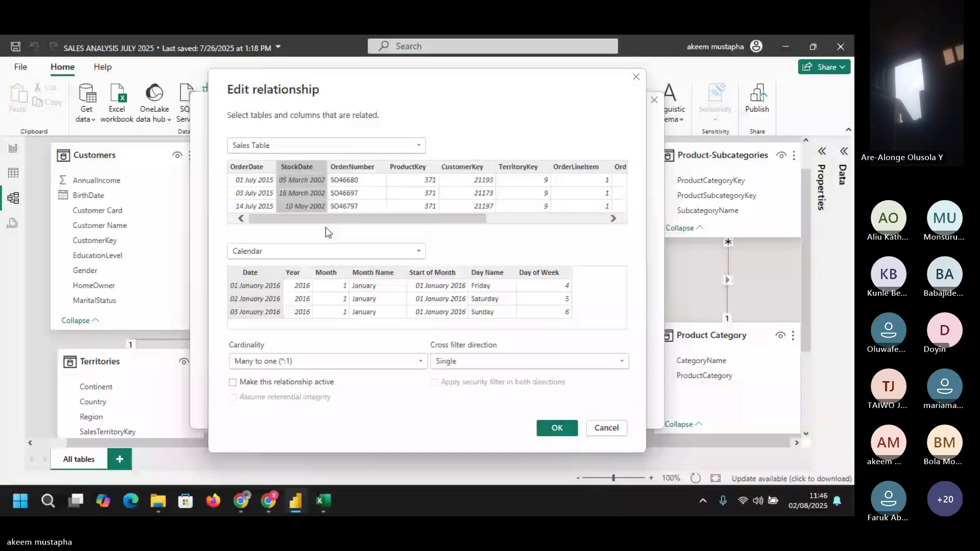
{"action": "key", "text": "Return"}
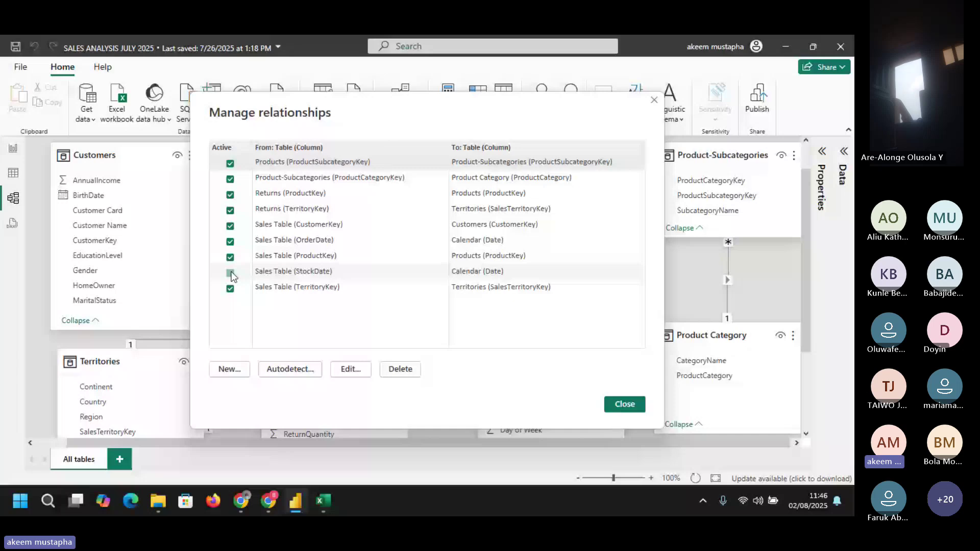
{"action": "left_click", "coordinate": [620, 405]}
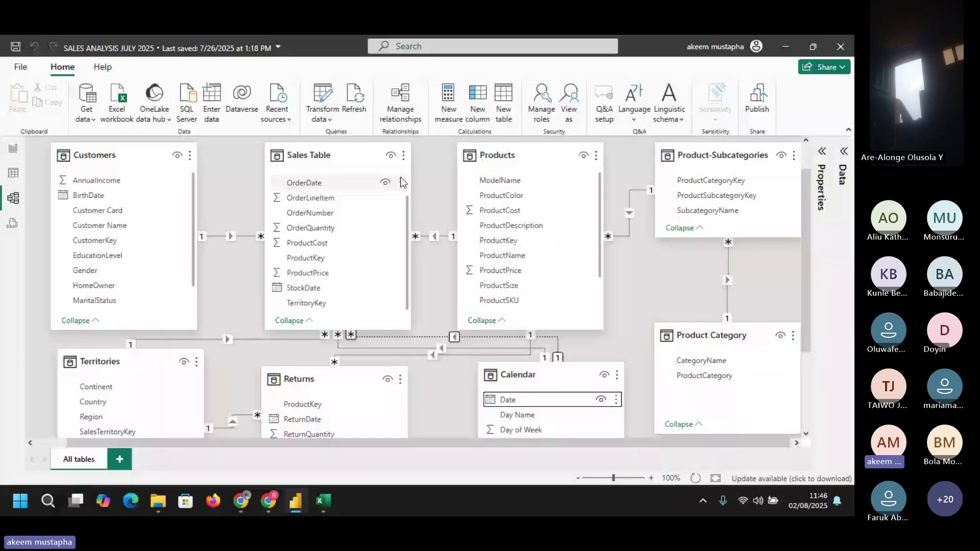
- Reposition the Calendar table slightly lower in the model diagram, with more space beneath the Products table
{"action": "left_click", "coordinate": [525, 356]}
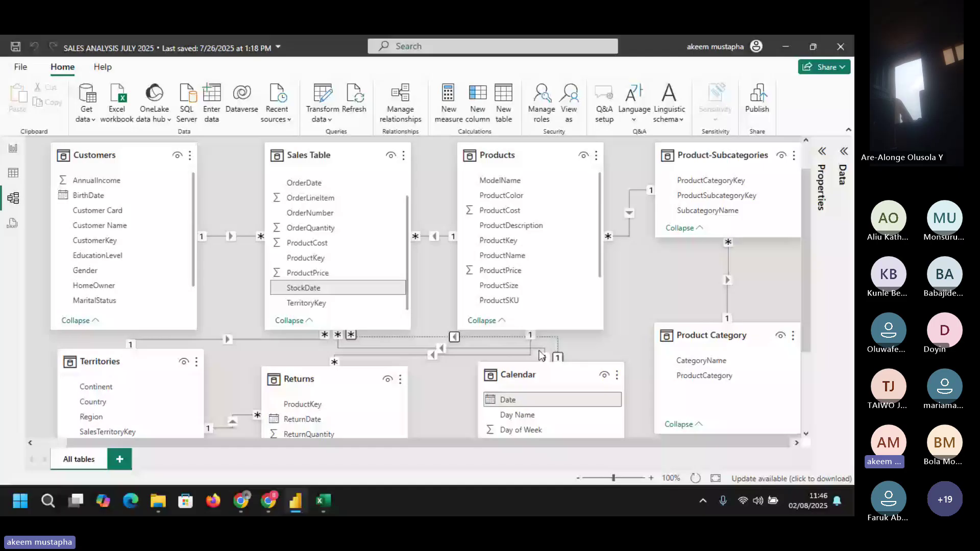
{"action": "left_click_drag", "start_coordinate": [542, 374], "coordinate": [576, 472]}
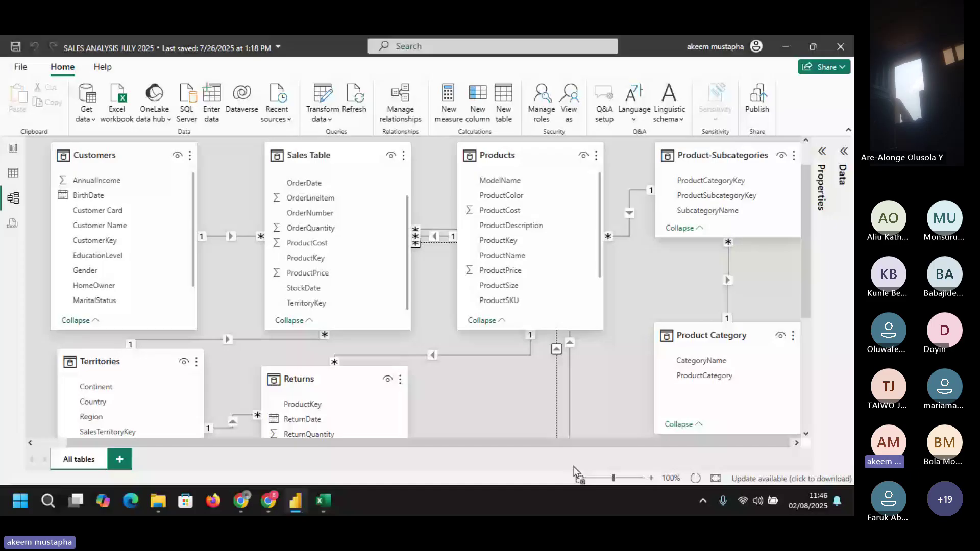
{"action": "left_click_drag", "start_coordinate": [574, 467], "coordinate": [552, 362]}
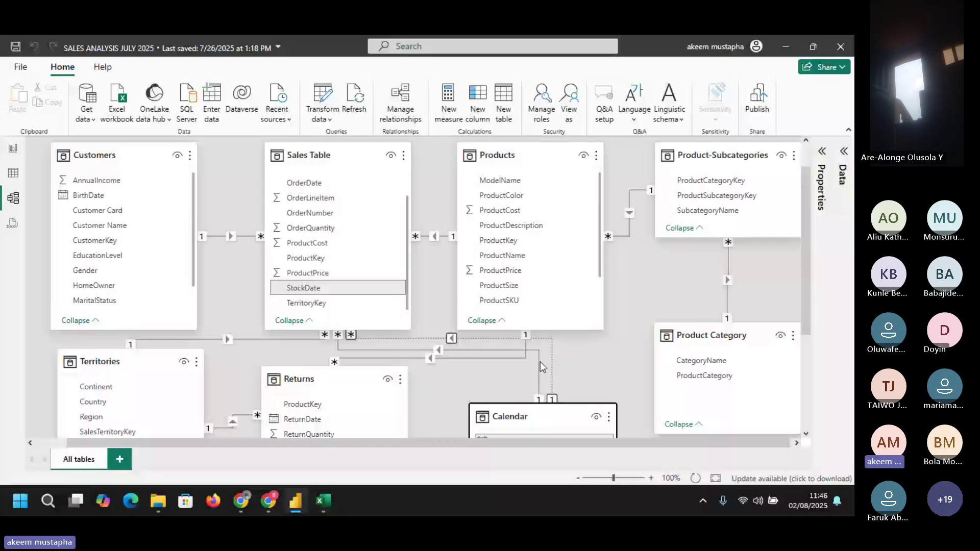
- Deactivate the Returns to Products relationship and try to activate the Sales Table StockDate to Calendar Date relationship
{"action": "left_click", "coordinate": [461, 367]}
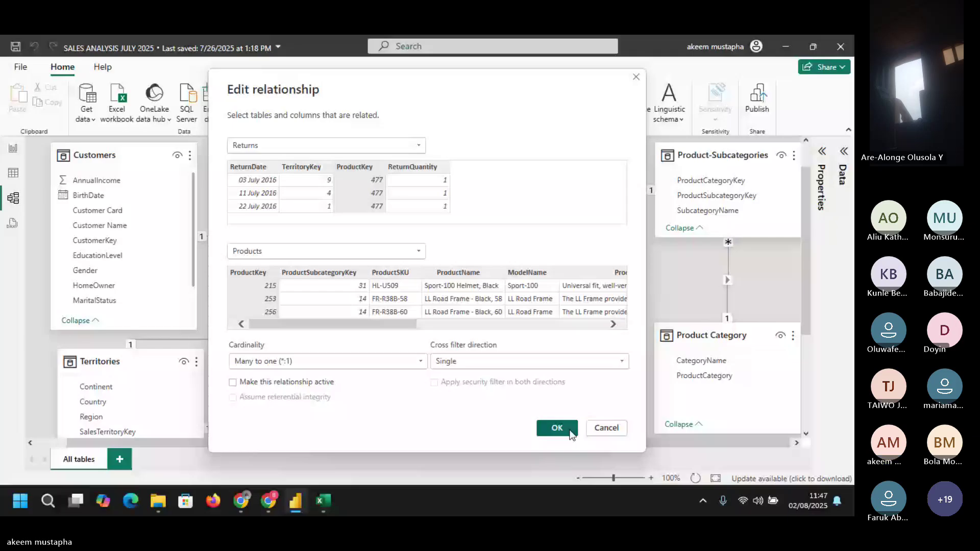
{"action": "left_click", "coordinate": [571, 431]}
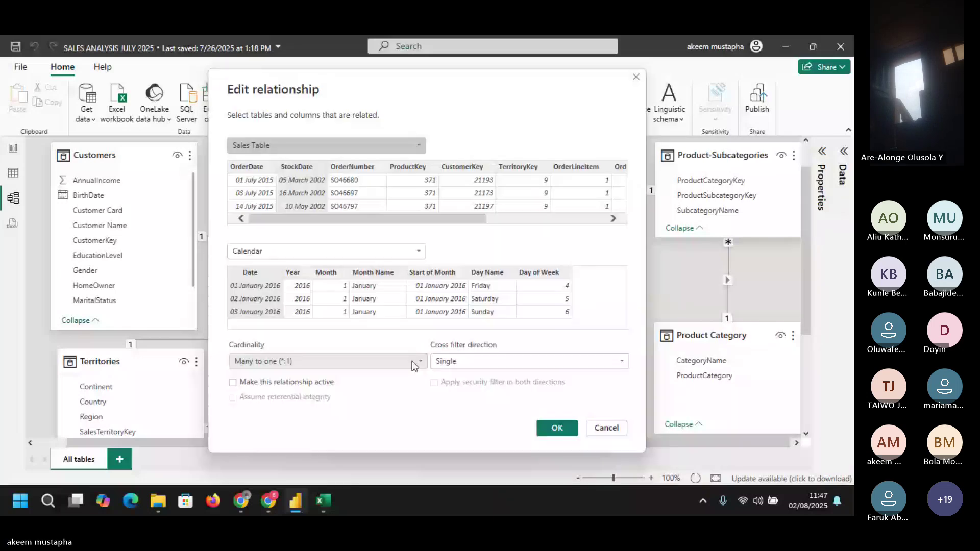
{"action": "left_click", "coordinate": [254, 381]}
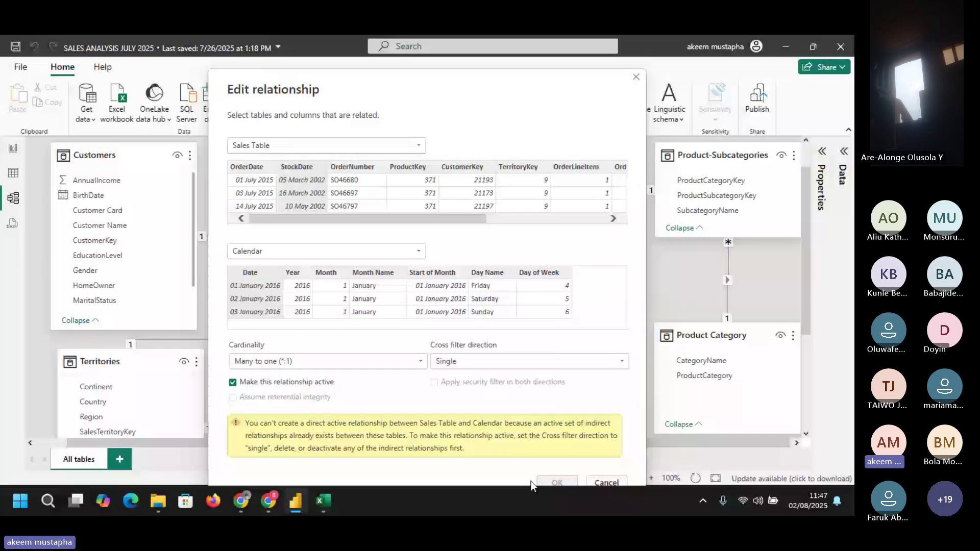
{"action": "left_click", "coordinate": [607, 482]}
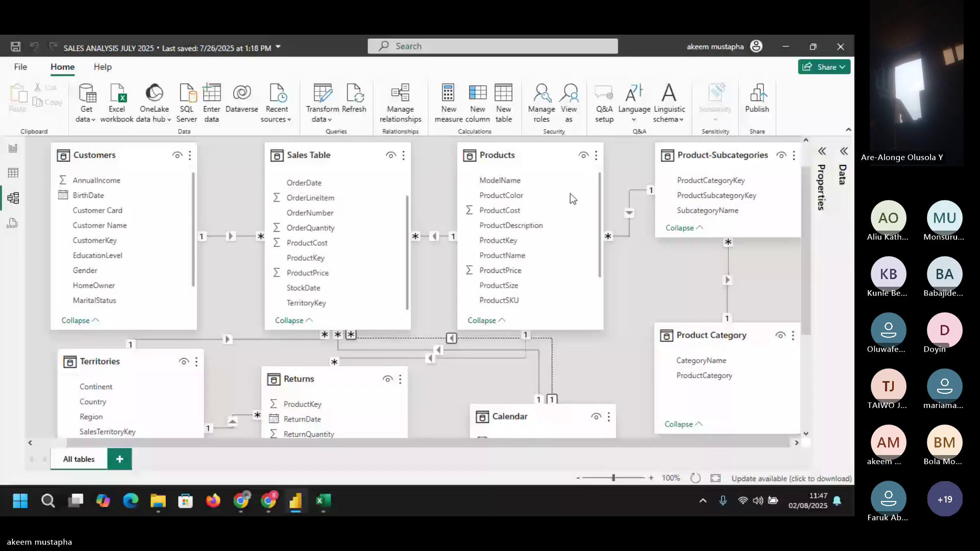
- Make the ProductKey relationship between Returns and Products active again
{"action": "right_click", "coordinate": [404, 357]}
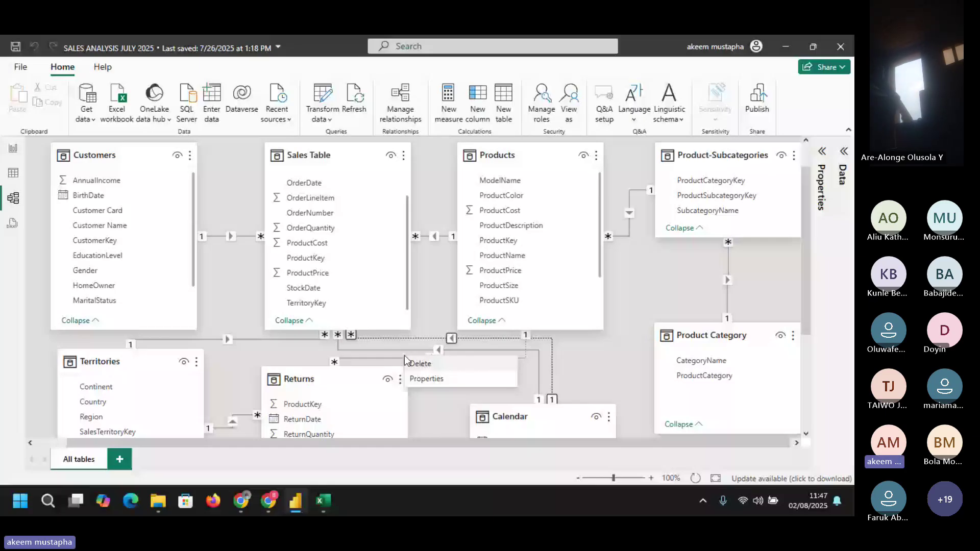
{"action": "left_click", "coordinate": [413, 379]}
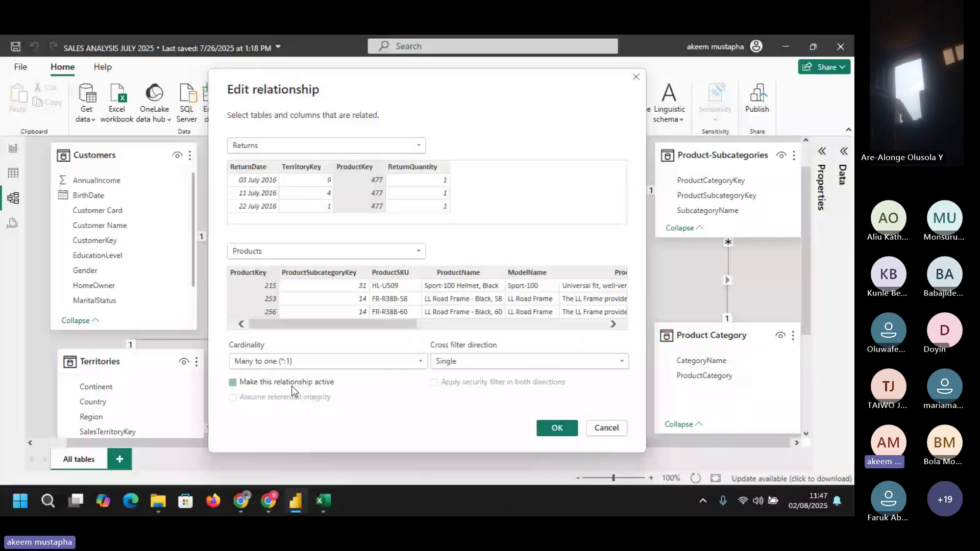
{"action": "left_click", "coordinate": [606, 429]}
- Delete the inactive relationship between StockDate in the Sales Table and Date in the Calendar table
{"action": "double_click", "coordinate": [549, 356]}
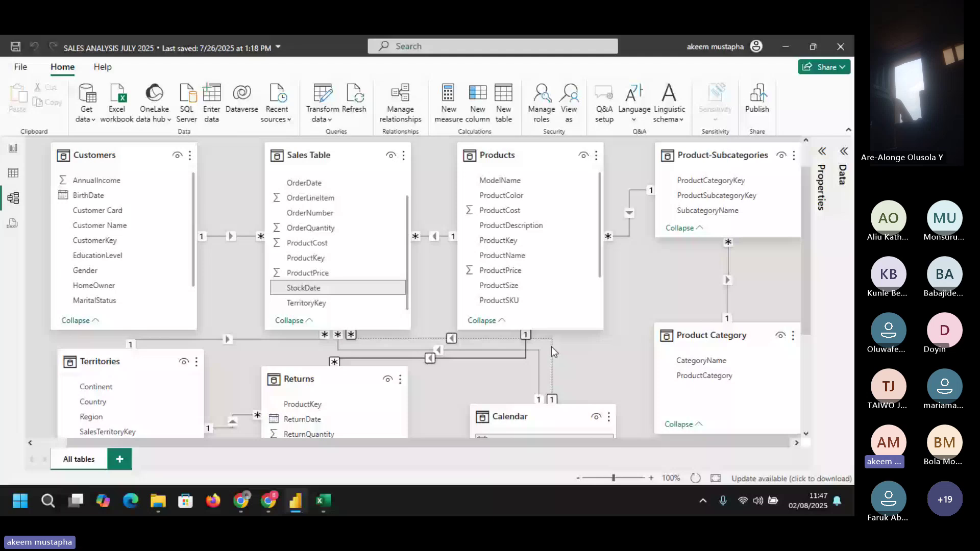
{"action": "right_click", "coordinate": [553, 348]}
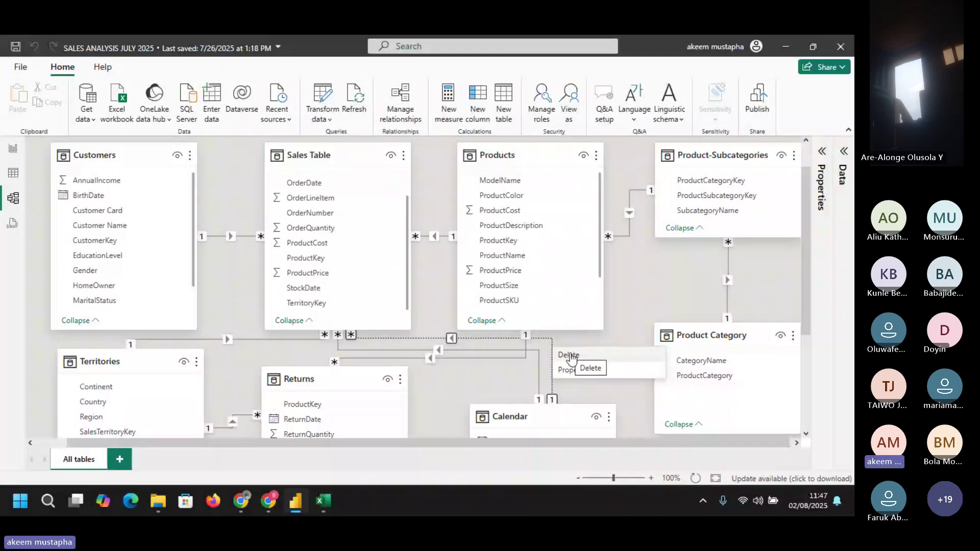
{"action": "left_click", "coordinate": [571, 356]}
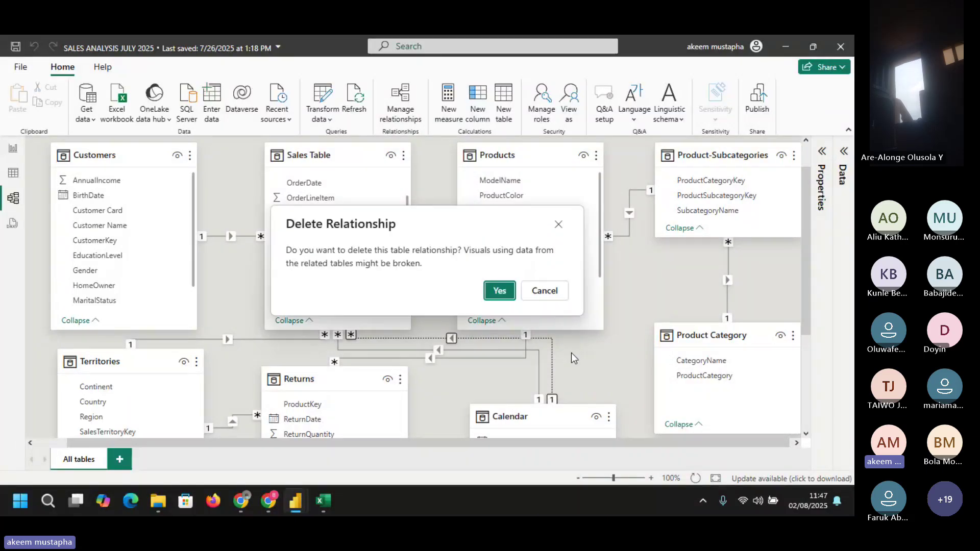
{"action": "left_click", "coordinate": [499, 291]}
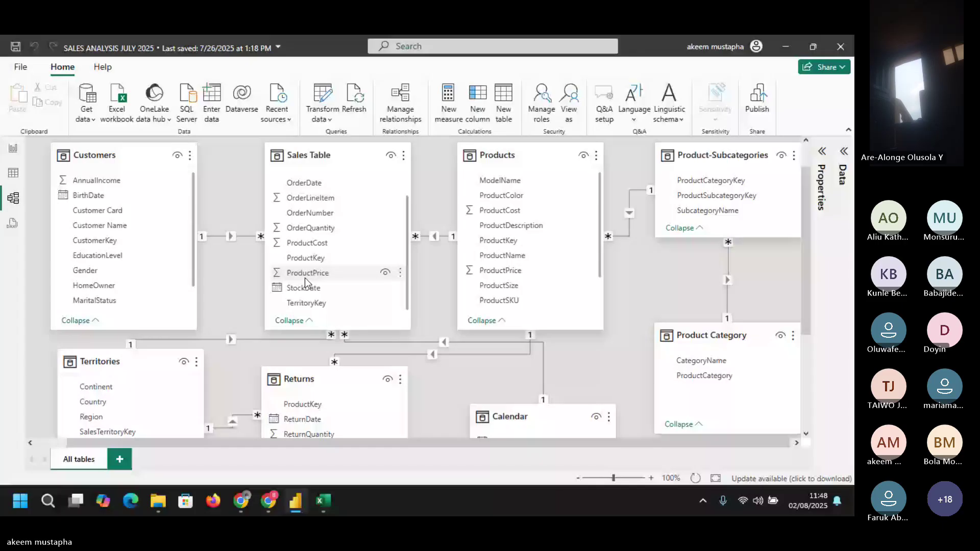
- Open the Customers table's properties and review its general settings, including the columns offered as row label
{"action": "left_click", "coordinate": [822, 152]}
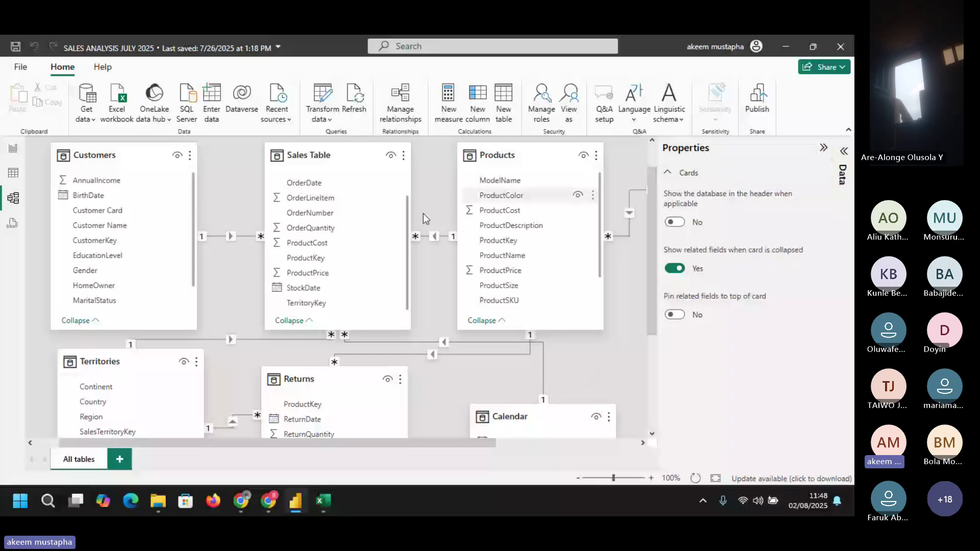
{"action": "left_click", "coordinate": [111, 153]}
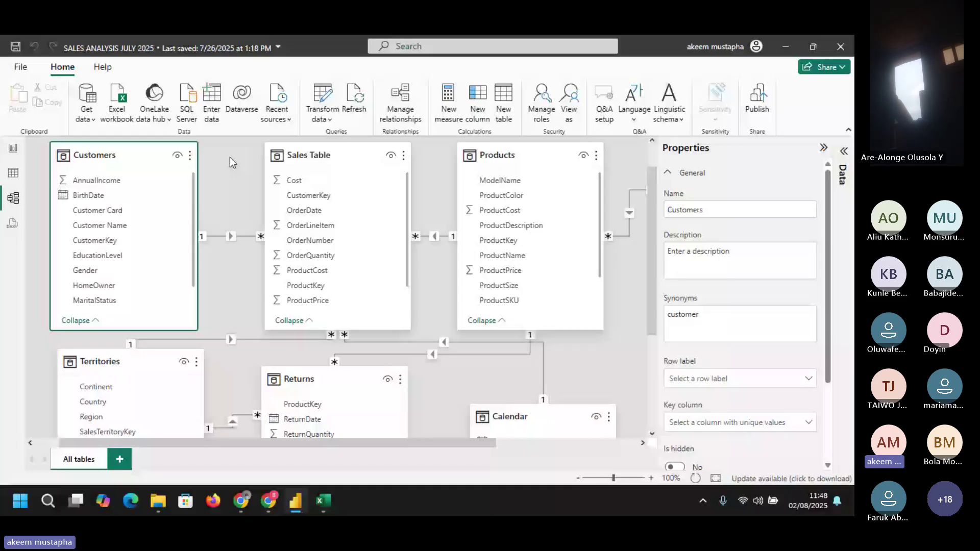
{"action": "scroll", "coordinate": [712, 283], "scroll_direction": "down", "scroll_amount": 1}
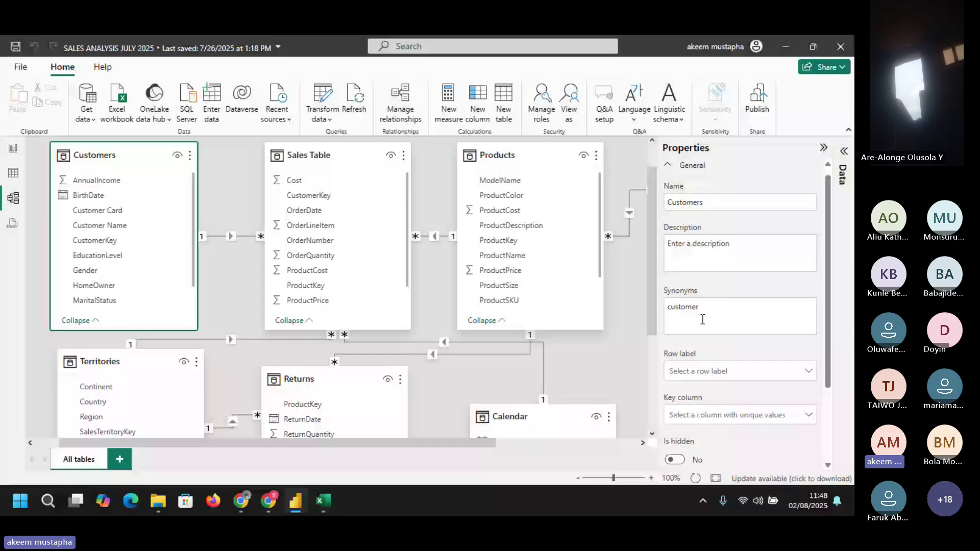
{"action": "left_click_drag", "start_coordinate": [826, 275], "coordinate": [842, 338]}
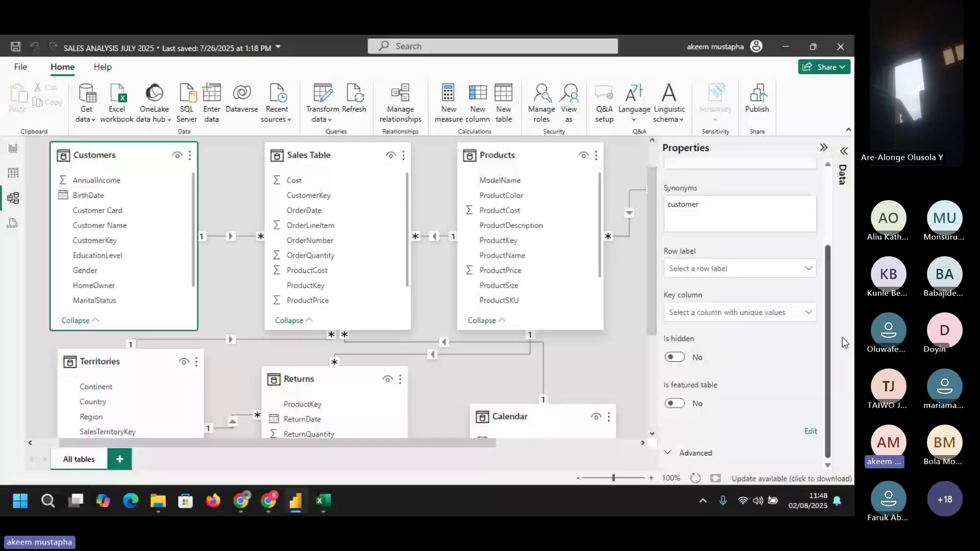
{"action": "scroll", "coordinate": [808, 281], "scroll_direction": "down", "scroll_amount": 2}
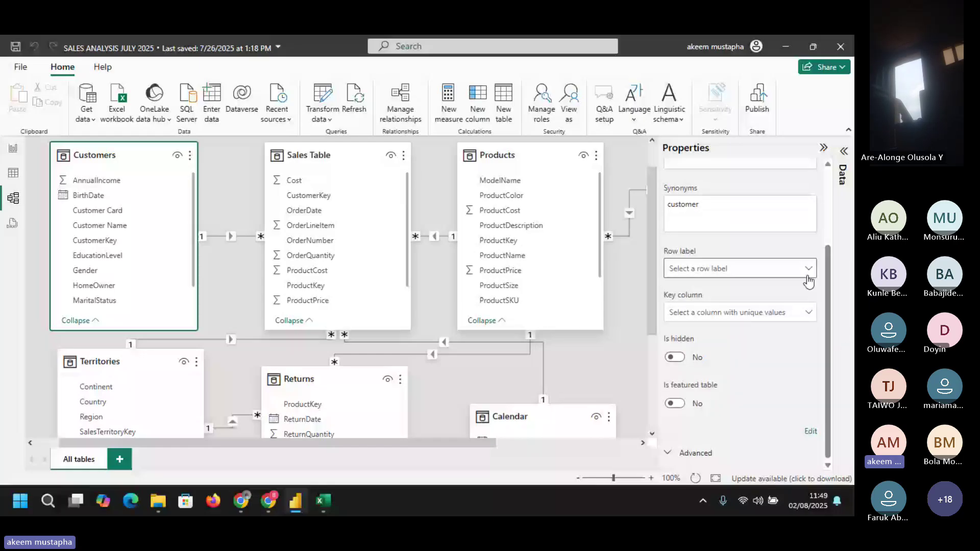
{"action": "left_click", "coordinate": [808, 271]}
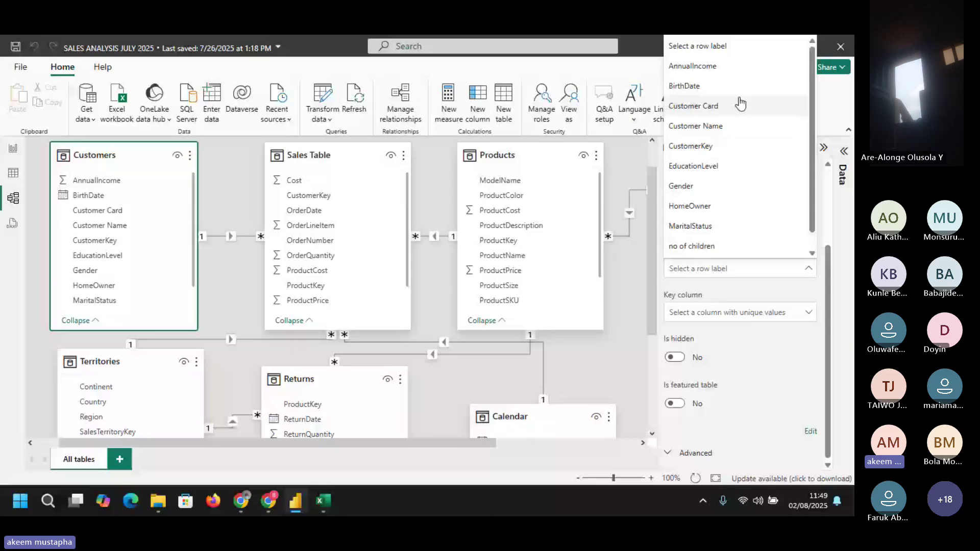
{"action": "left_click", "coordinate": [804, 323]}
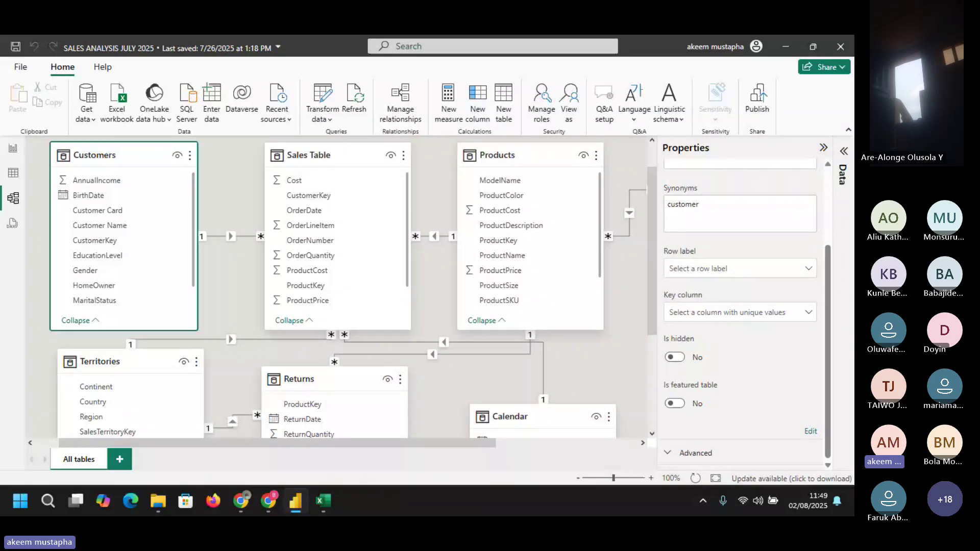
- Review the advanced storage mode setting of the Customers table and the general properties of the Sales Table
{"action": "left_click", "coordinate": [694, 453]}
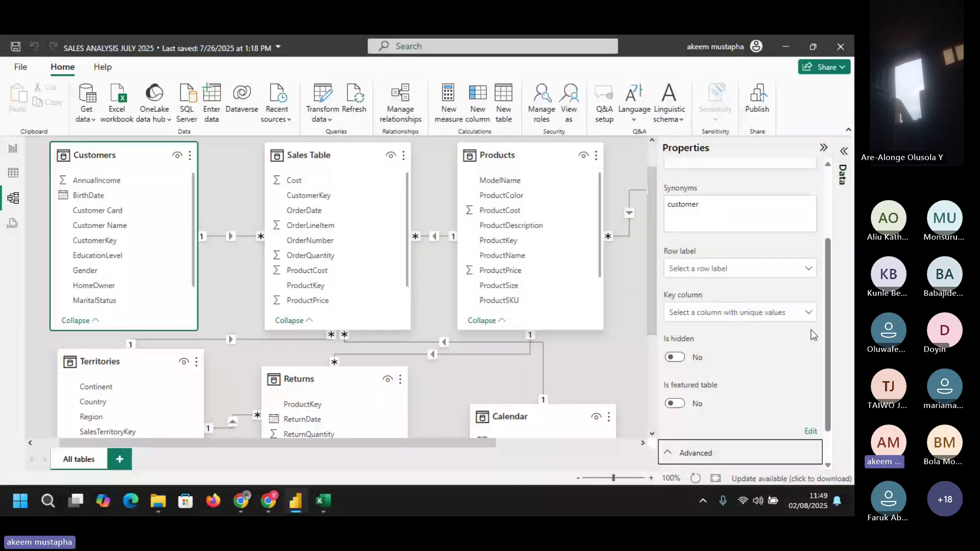
{"action": "scroll", "coordinate": [720, 442], "scroll_direction": "down", "scroll_amount": 1}
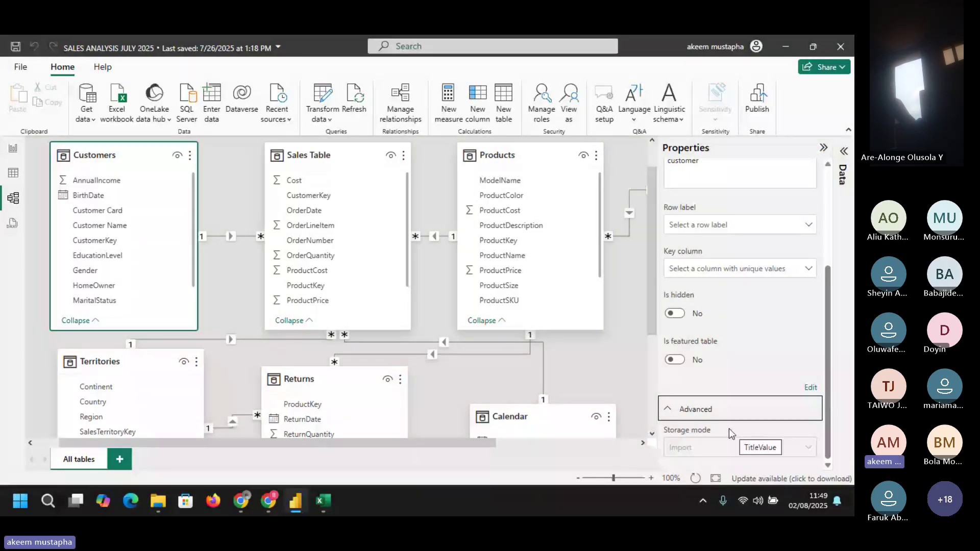
{"action": "left_click", "coordinate": [309, 155]}
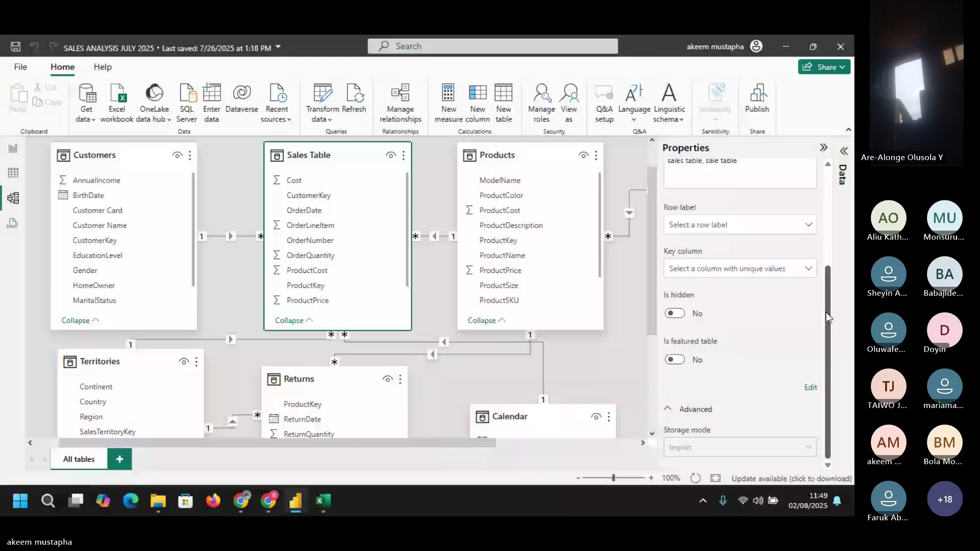
{"action": "left_click_drag", "start_coordinate": [826, 312], "coordinate": [825, 177]}
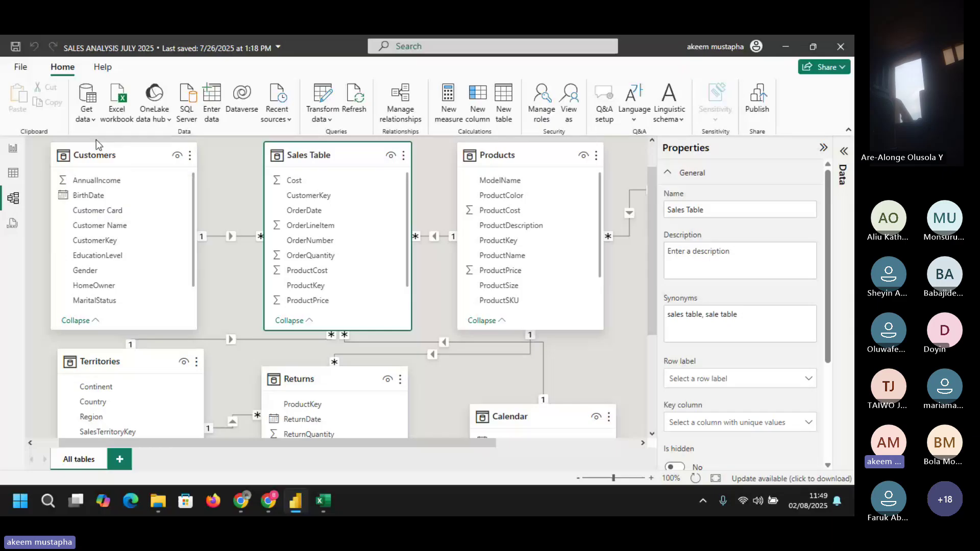
- Hide the entire Customers table from report view and make it visible again
{"action": "left_click", "coordinate": [194, 156]}
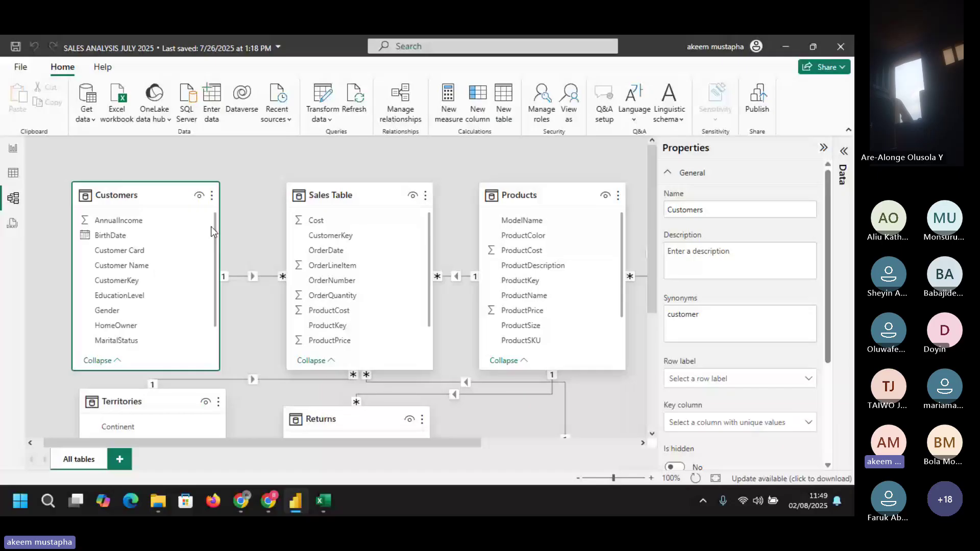
{"action": "left_click", "coordinate": [199, 195]}
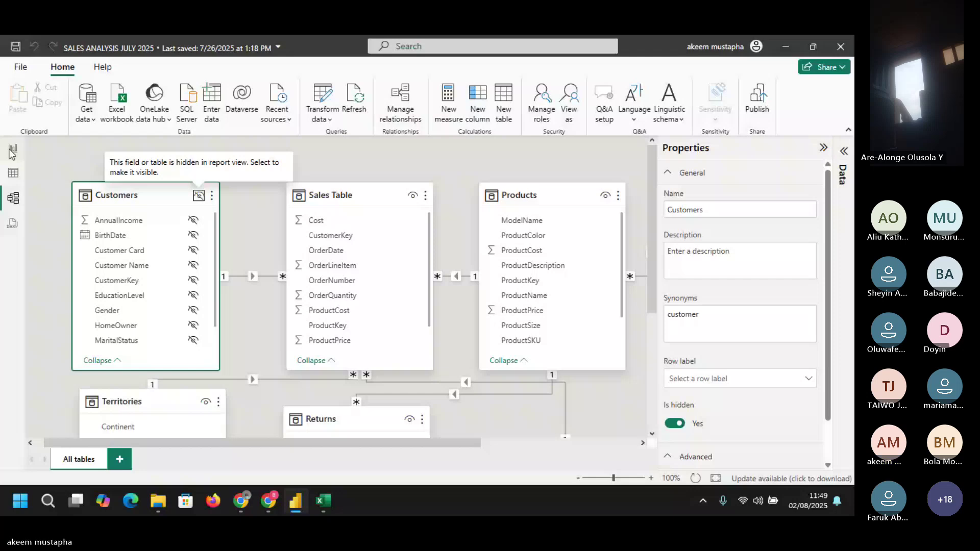
{"action": "left_click", "coordinate": [198, 195]}
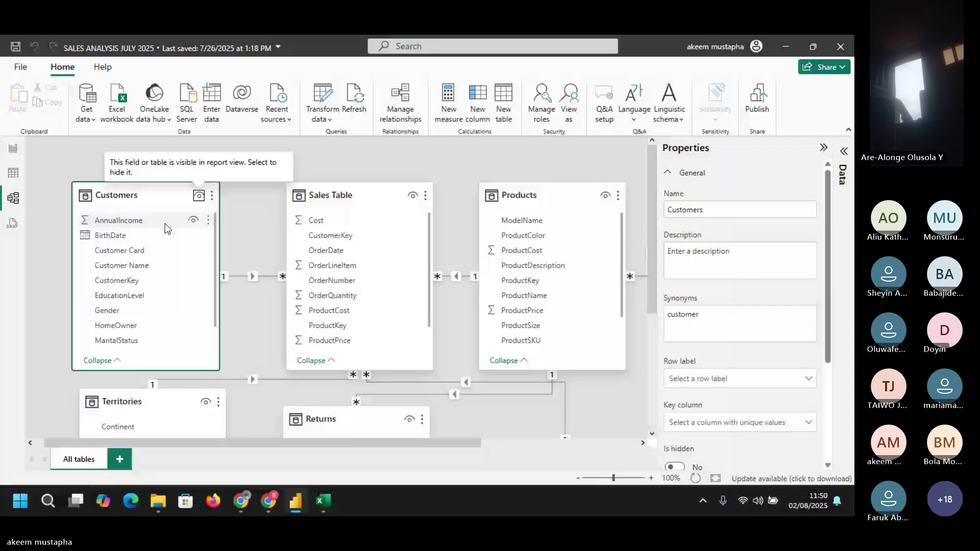
- Hide AnnualIncome and CustomerKey in Customers, and ProductDescription and ProductSKU in Products, from report view
{"action": "scroll", "coordinate": [216, 228], "scroll_direction": "down", "scroll_amount": 1}
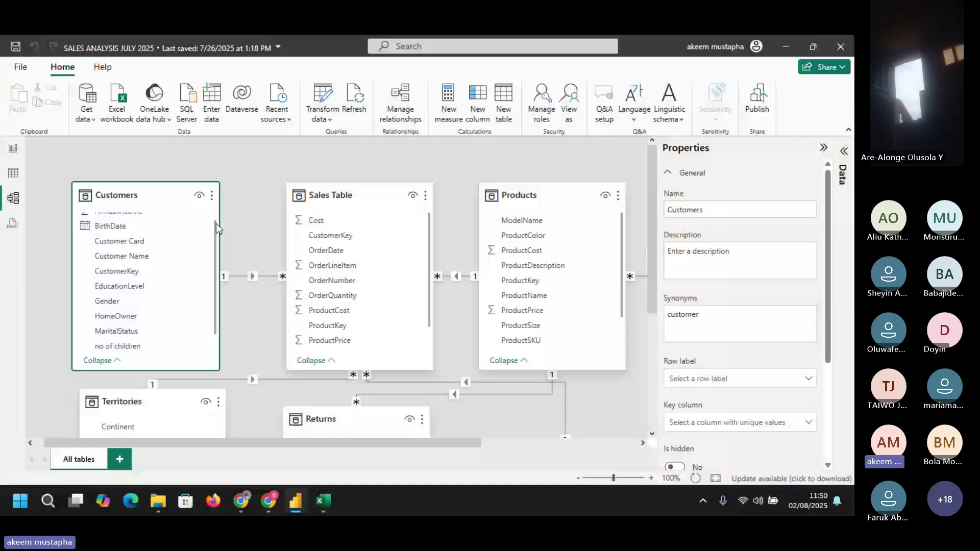
{"action": "scroll", "coordinate": [179, 222], "scroll_direction": "up", "scroll_amount": 1}
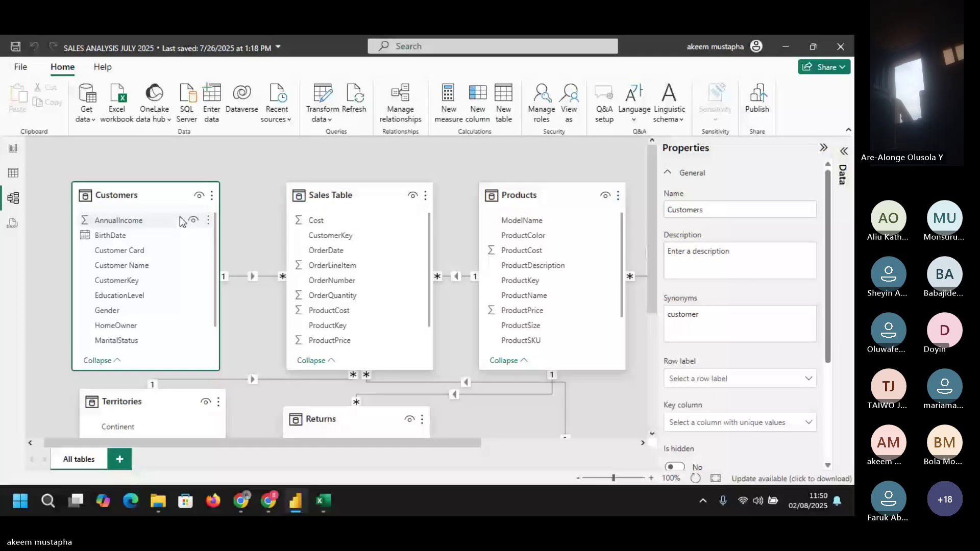
{"action": "left_click", "coordinate": [194, 220]}
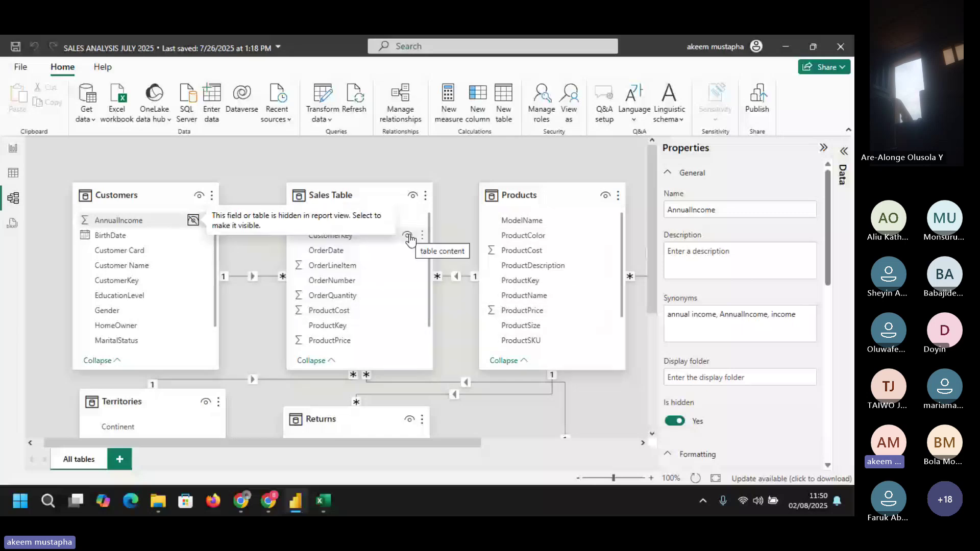
{"action": "left_click", "coordinate": [388, 266]}
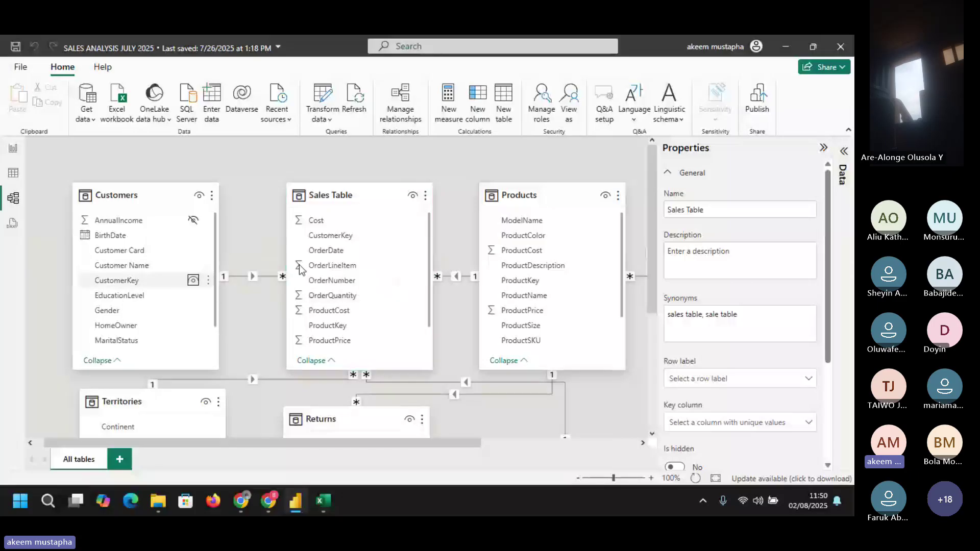
{"action": "left_click", "coordinate": [352, 236]}
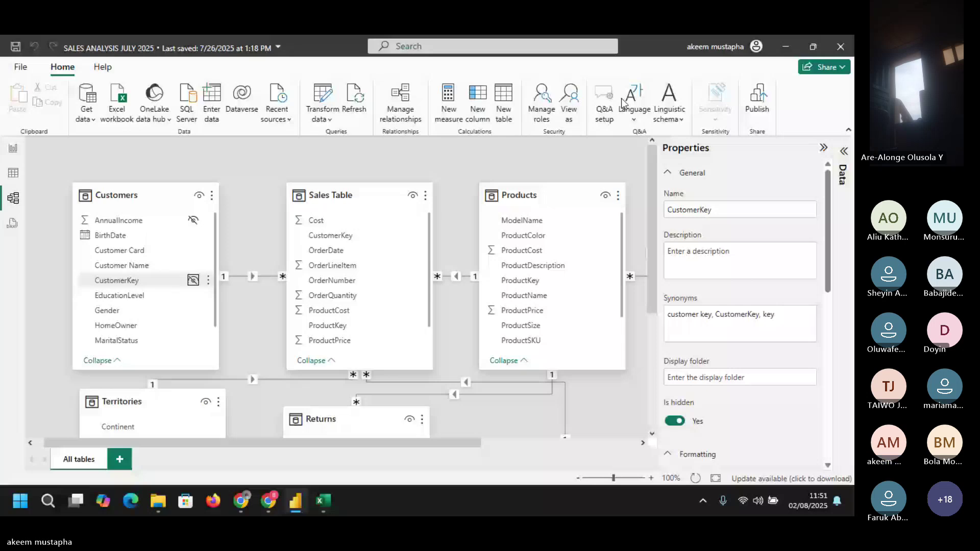
{"action": "left_click", "coordinate": [562, 265]}
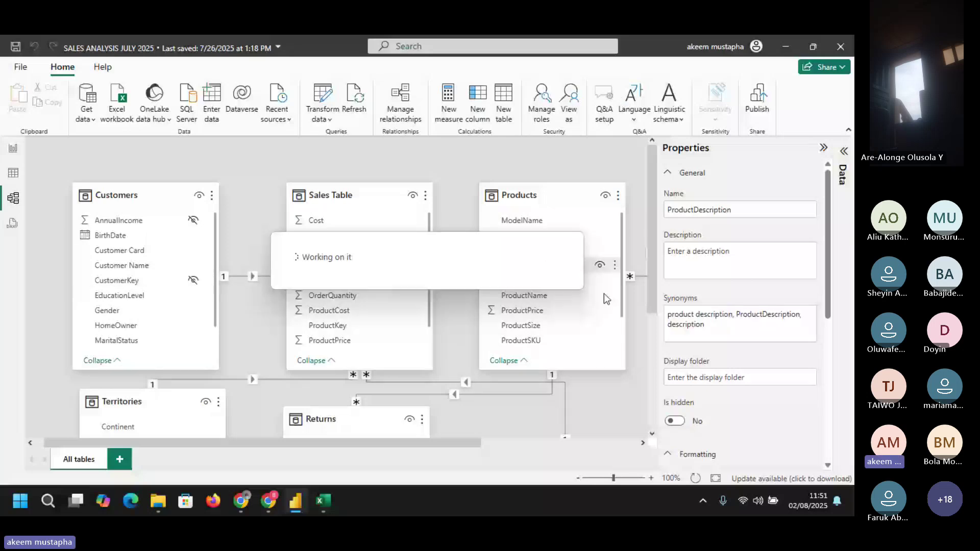
{"action": "left_click", "coordinate": [593, 341]}
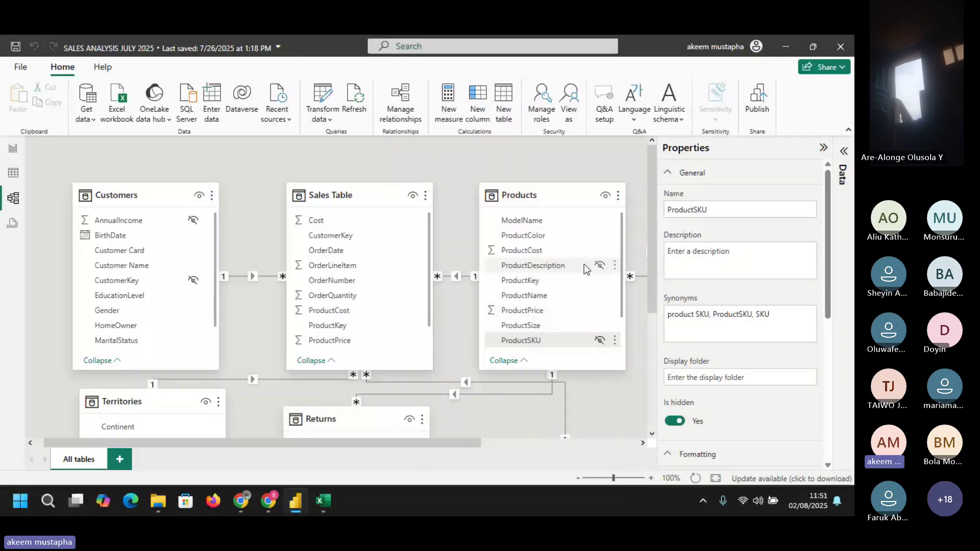
- Inspect the Sales Table's data, columns and available table commands in table view, and look at the Product-Subcategories data
{"action": "left_click", "coordinate": [14, 174]}
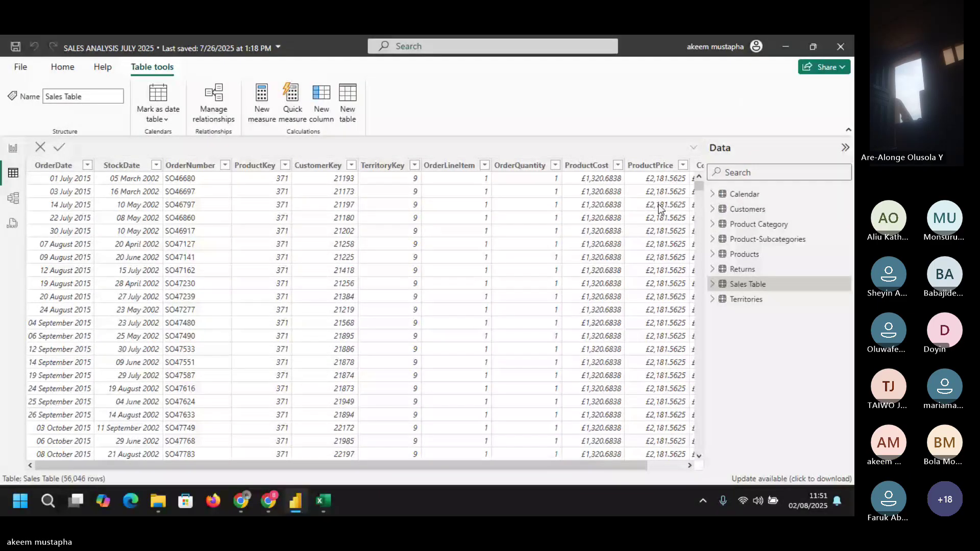
{"action": "left_click", "coordinate": [729, 286]}
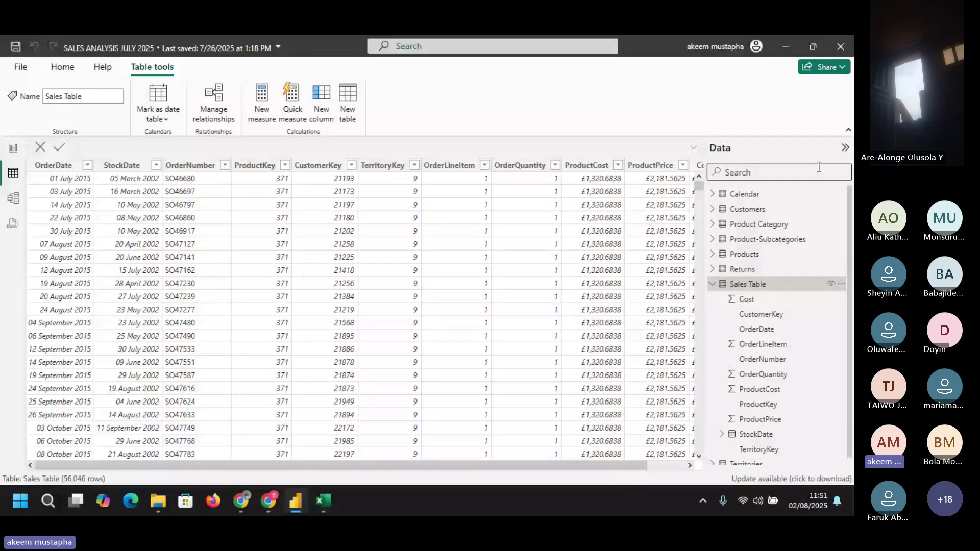
{"action": "right_click", "coordinate": [756, 287]}
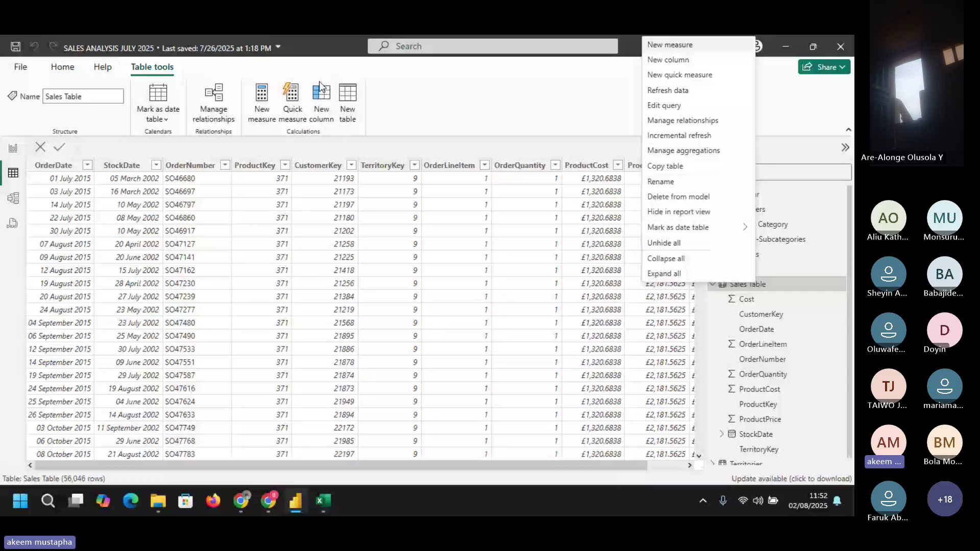
{"action": "left_click", "coordinate": [401, 85]}
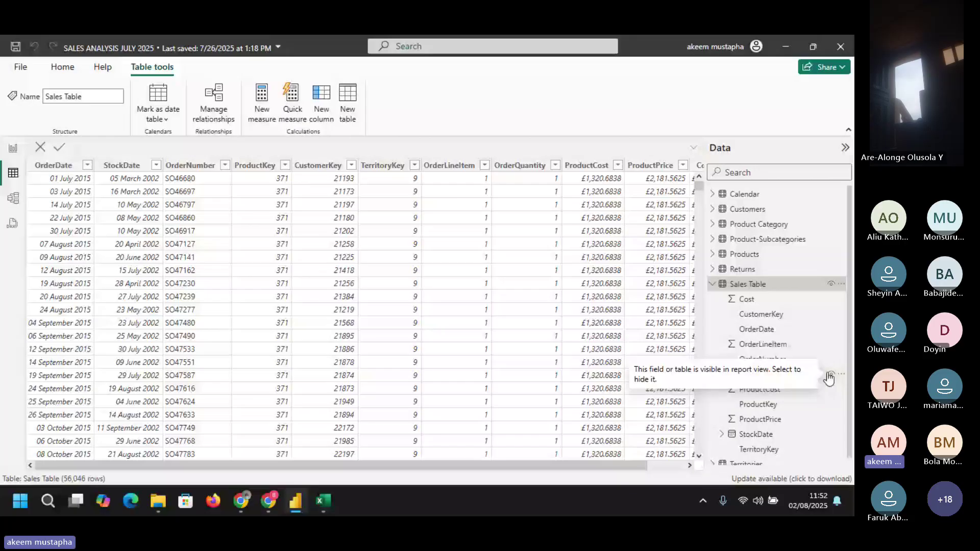
{"action": "left_click", "coordinate": [768, 239]}
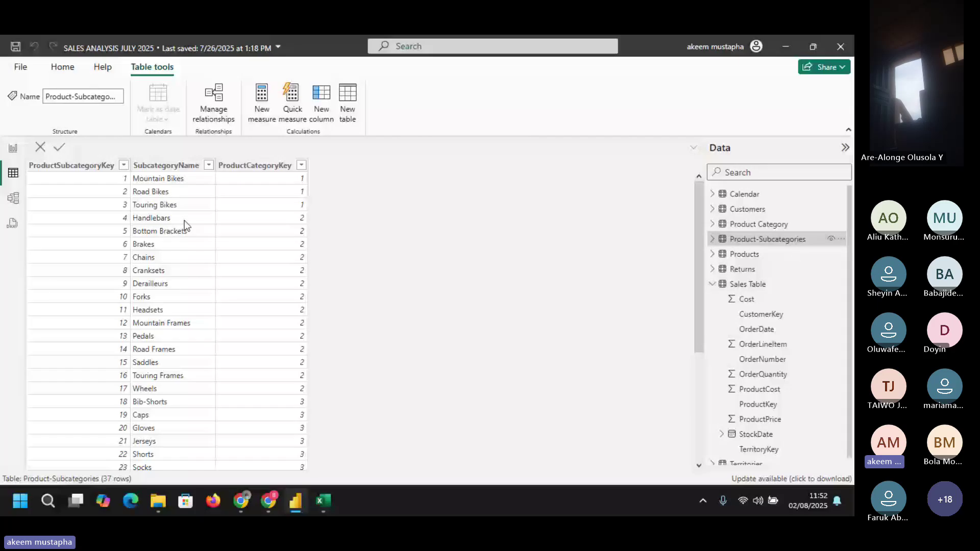
- Check which Customers fields are offered in report view and return to the model view
{"action": "left_click", "coordinate": [16, 149]}
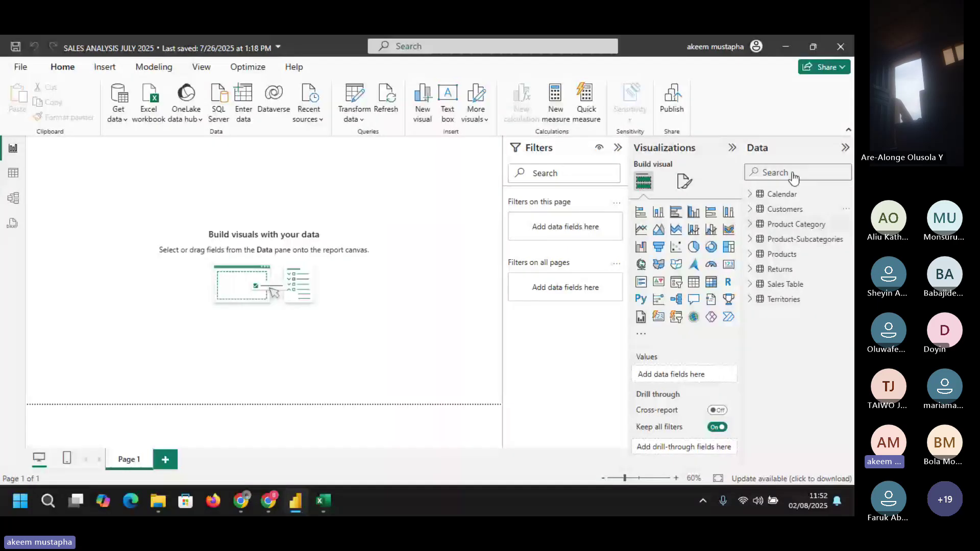
{"action": "left_click", "coordinate": [751, 210]}
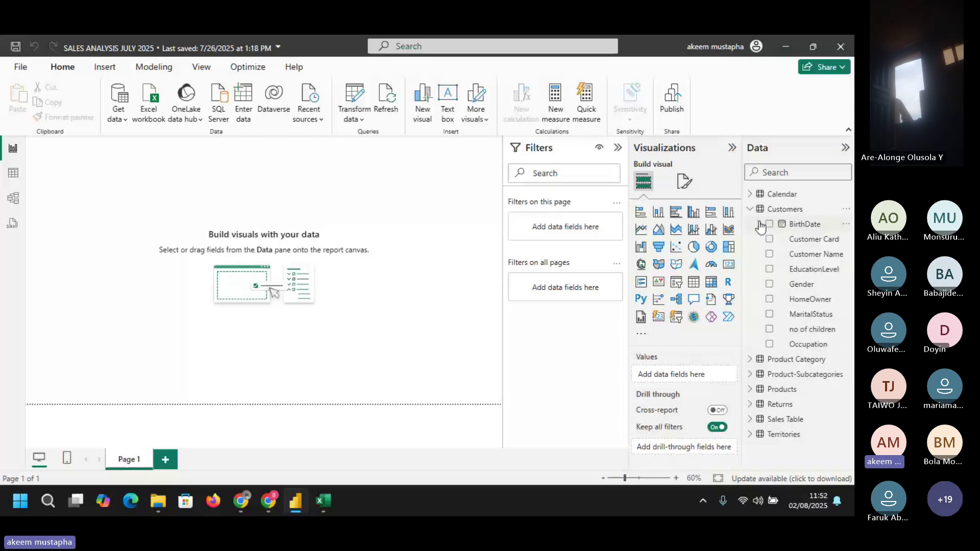
{"action": "left_click", "coordinate": [750, 209]}
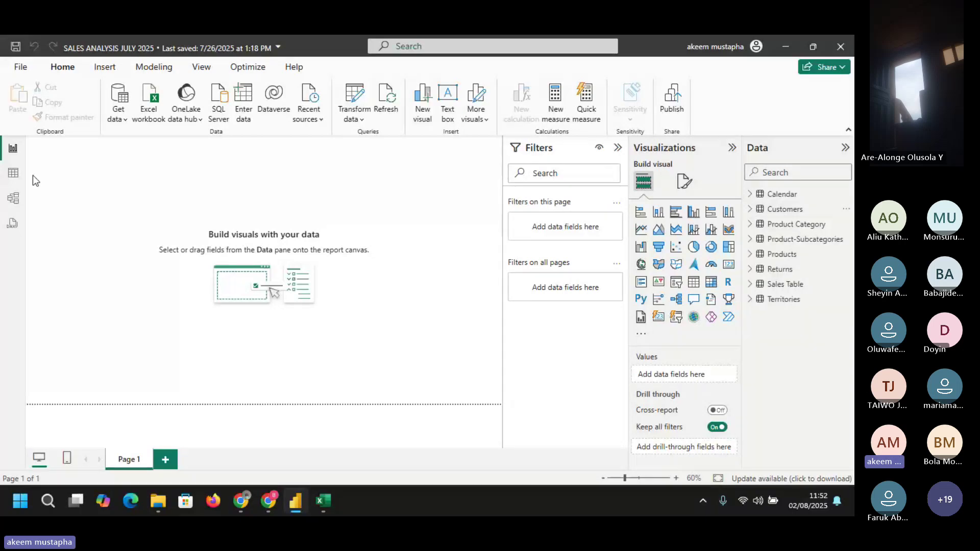
{"action": "left_click", "coordinate": [13, 198]}
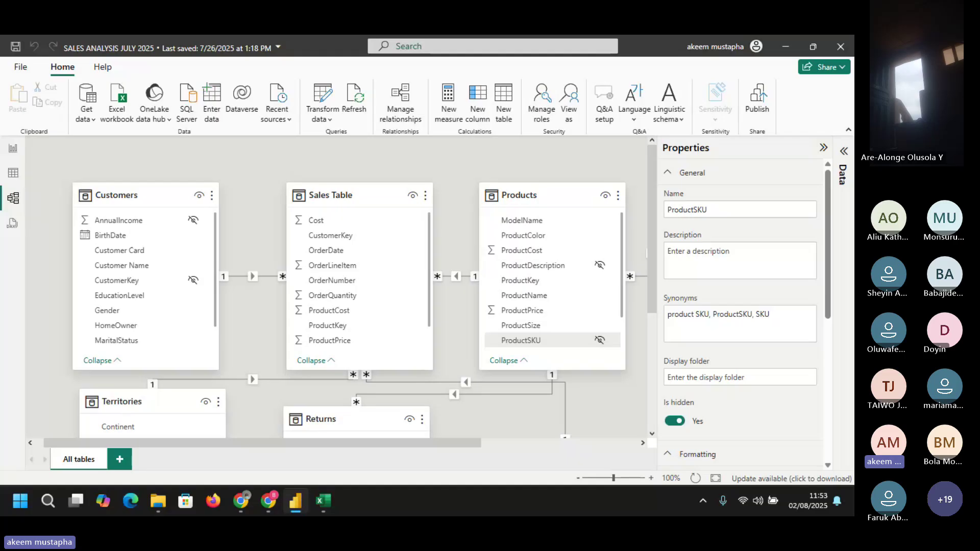
{"action": "left_click", "coordinate": [12, 152]}
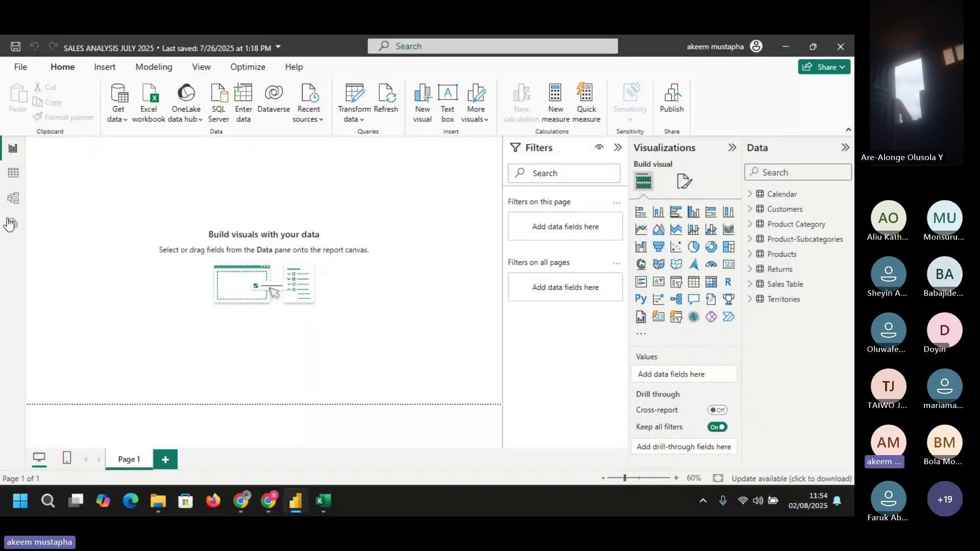
{"action": "left_click", "coordinate": [13, 199]}
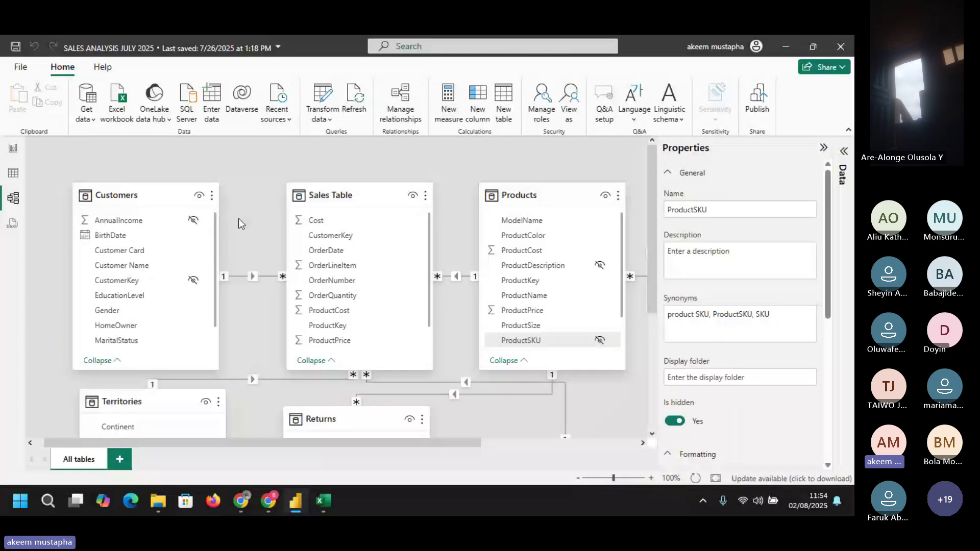
- Show the model's data list in place of the properties and collapse all of its expanded tables
{"action": "left_click", "coordinate": [823, 149]}
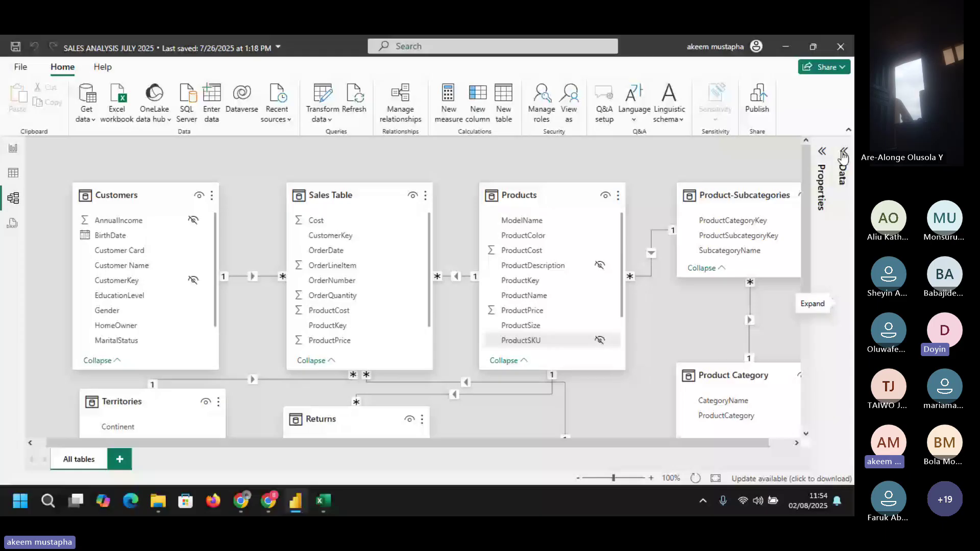
{"action": "left_click", "coordinate": [844, 152]}
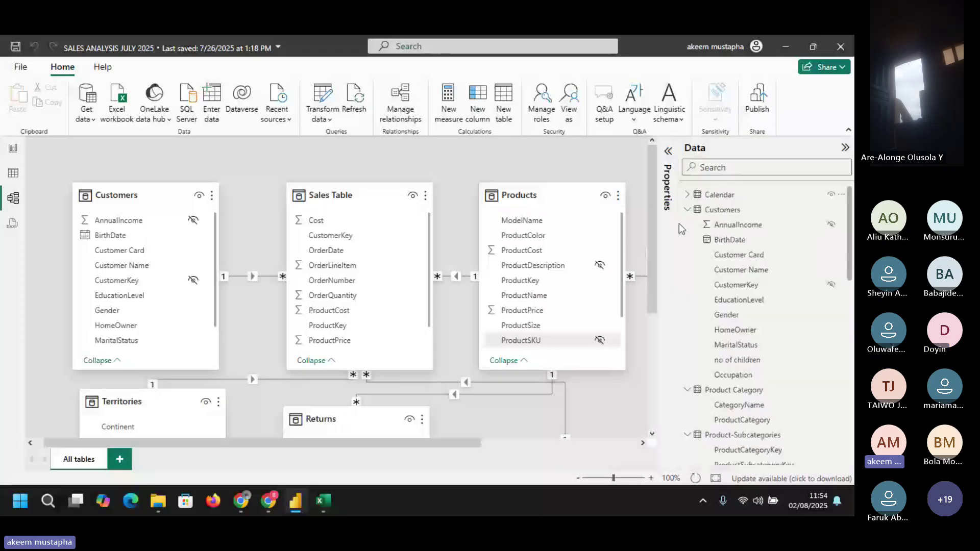
{"action": "left_click", "coordinate": [687, 210]}
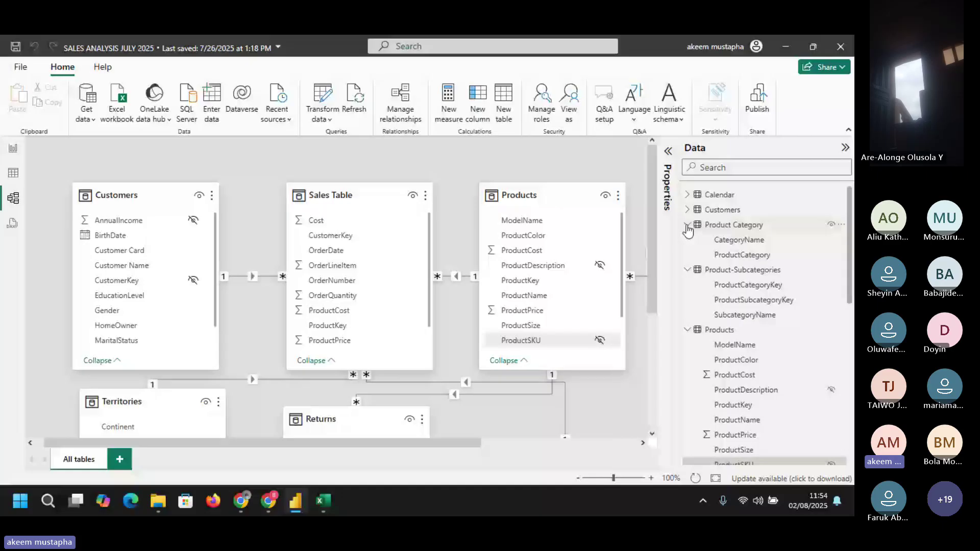
{"action": "left_click", "coordinate": [688, 225]}
{"action": "left_click", "coordinate": [688, 240]}
{"action": "left_click", "coordinate": [687, 254]}
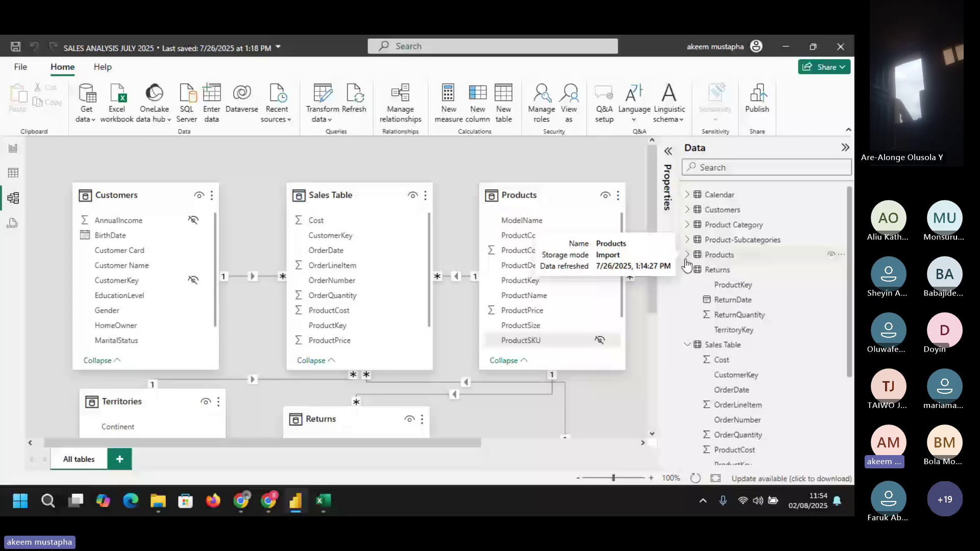
{"action": "left_click", "coordinate": [687, 270]}
{"action": "left_click", "coordinate": [687, 284]}
{"action": "left_click", "coordinate": [687, 300]}
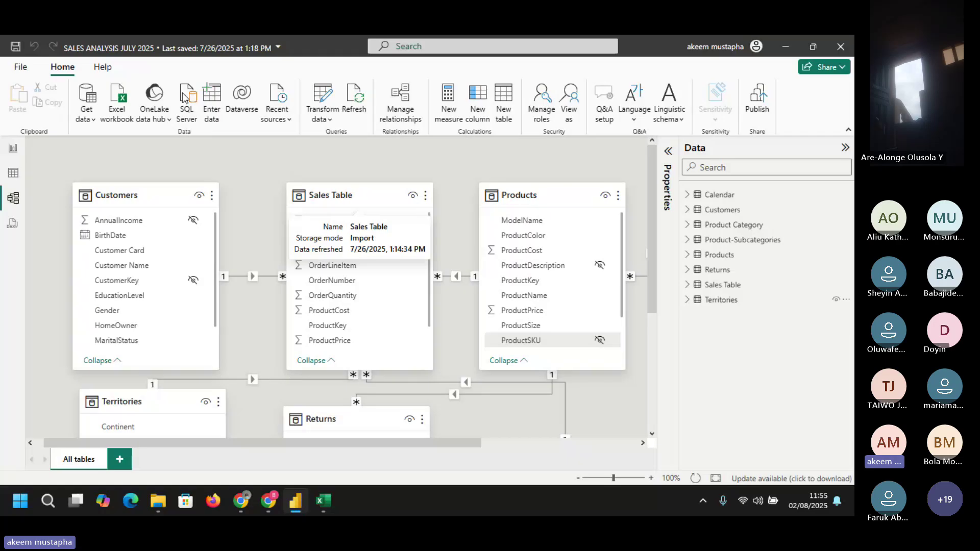
- Switch to report view and minimize the Filters and Visualizations areas to enlarge the canvas
{"action": "left_click", "coordinate": [13, 153]}
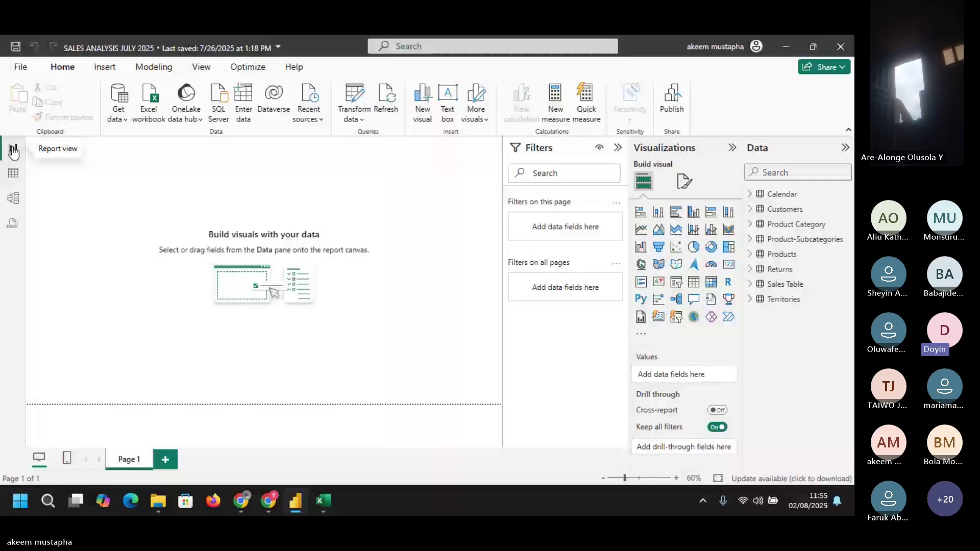
{"action": "left_click", "coordinate": [619, 148]}
{"action": "left_click", "coordinate": [734, 148]}
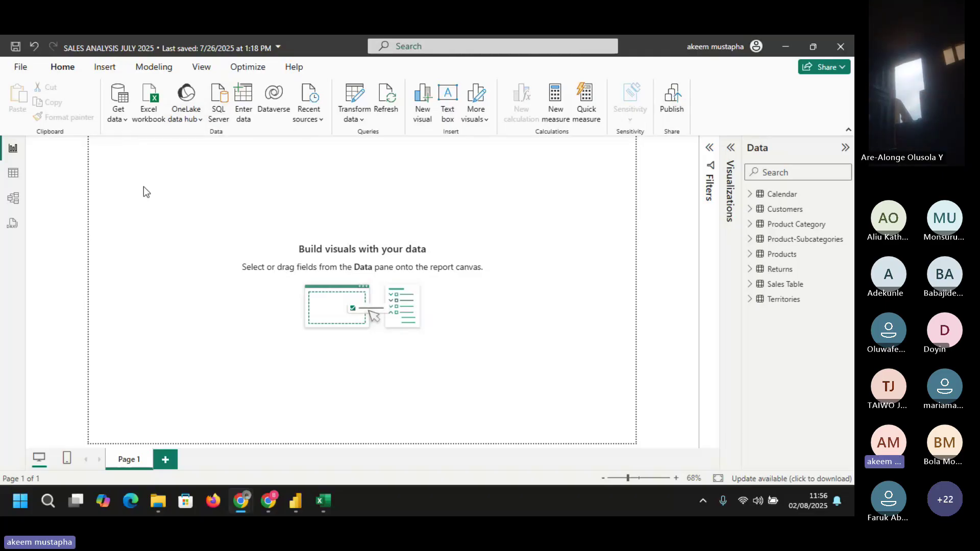
- Switch to Chrome and bring up the DAX Formula Training slides
{"action": "mouse_move", "coordinate": [241, 501]}
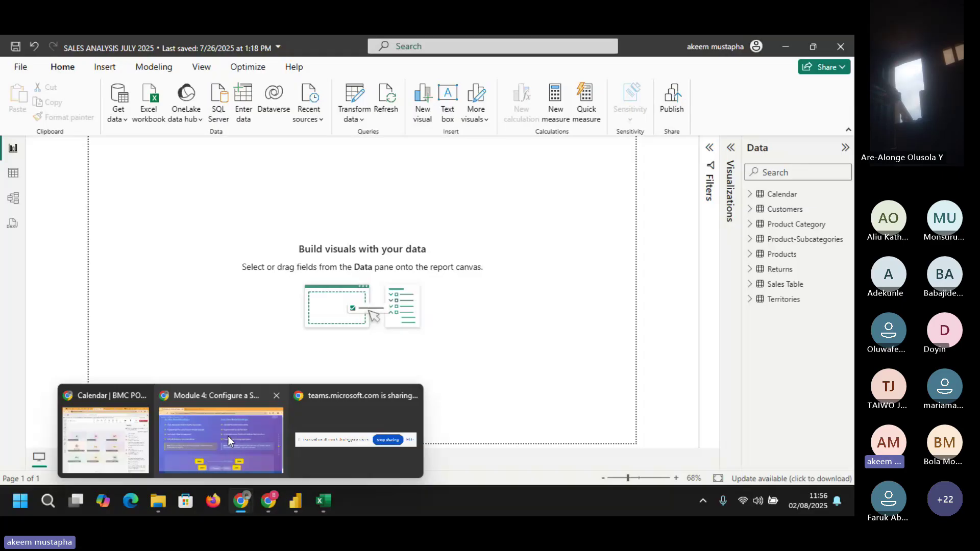
{"action": "left_click", "coordinate": [228, 436]}
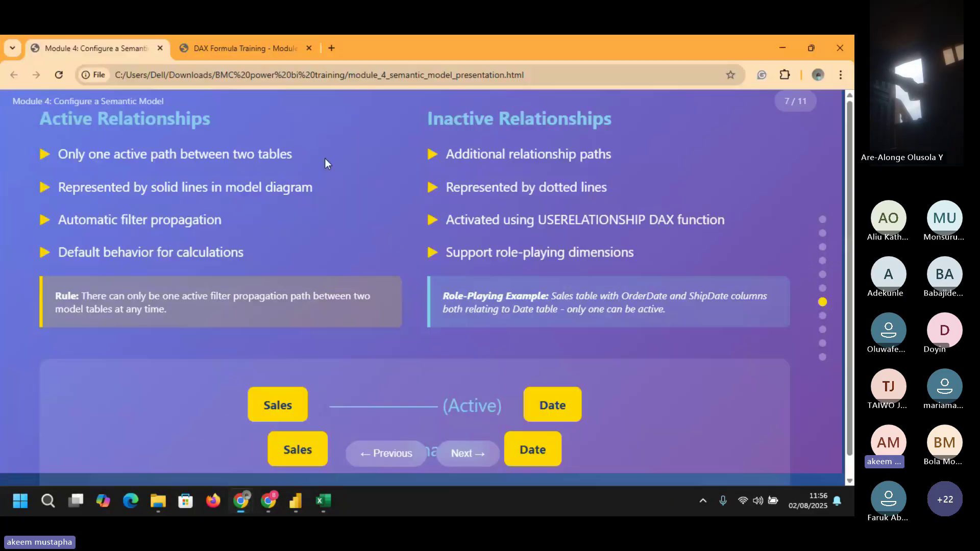
{"action": "left_click", "coordinate": [248, 47]}
{"action": "scroll", "coordinate": [832, 153], "scroll_direction": "down", "scroll_amount": 1}
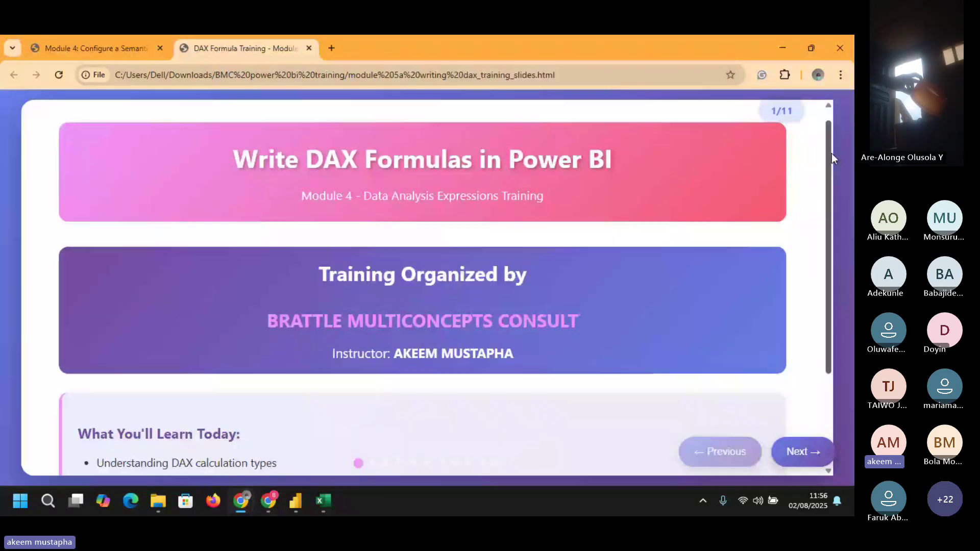
- Preview the opening slides of the DAX Formula Training and return to the title slide's learning topics
{"action": "scroll", "coordinate": [834, 167], "scroll_direction": "down", "scroll_amount": 1}
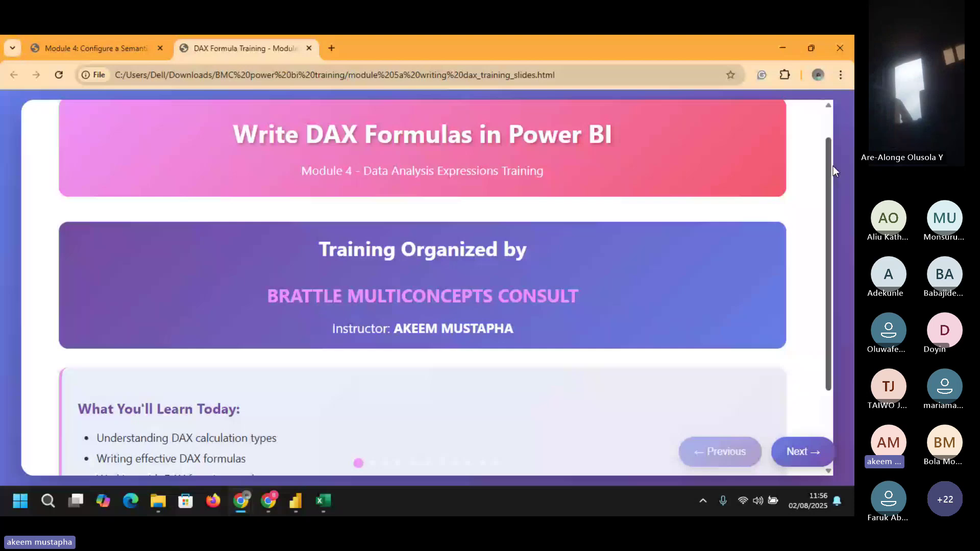
{"action": "scroll", "coordinate": [833, 166], "scroll_direction": "up", "scroll_amount": 1}
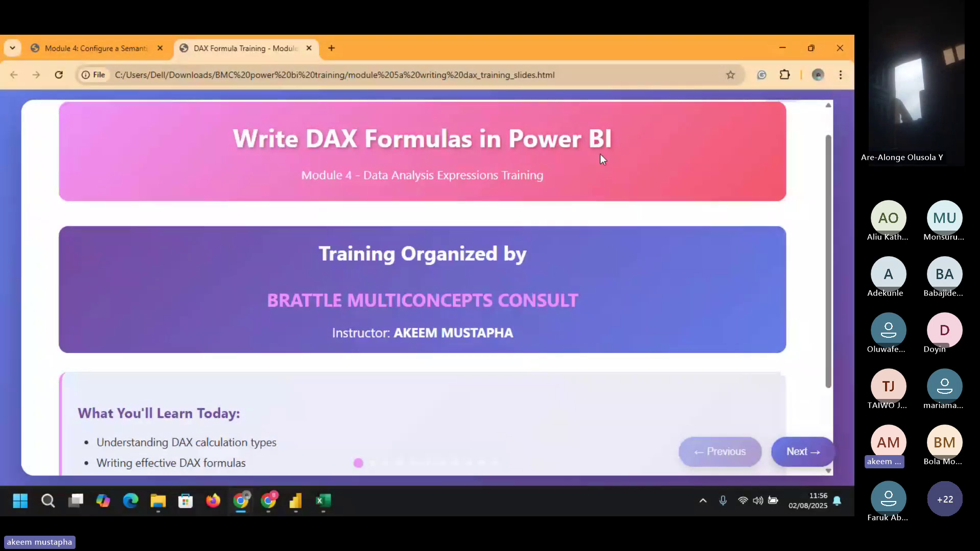
{"action": "left_click", "coordinate": [805, 453]}
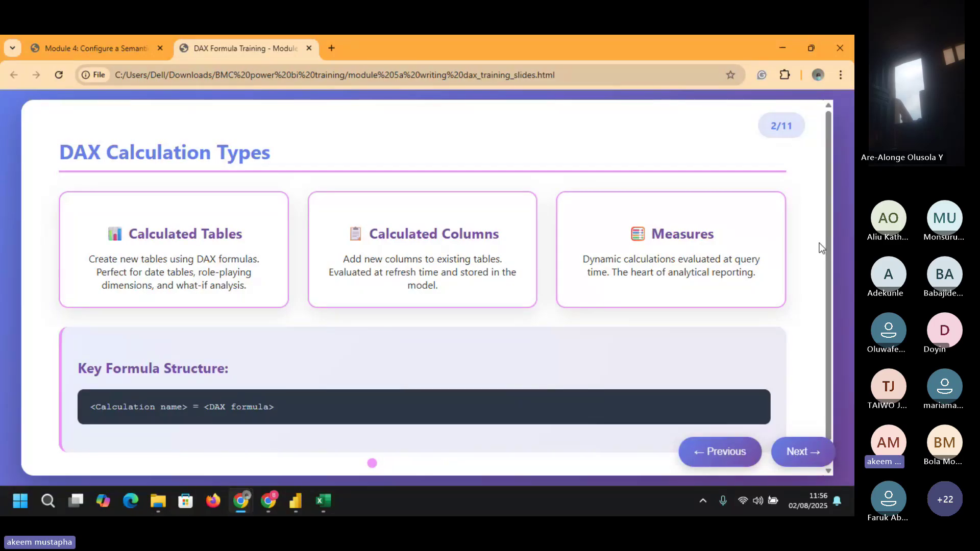
{"action": "left_click", "coordinate": [742, 459]}
{"action": "left_click_drag", "start_coordinate": [835, 320], "coordinate": [832, 339]}
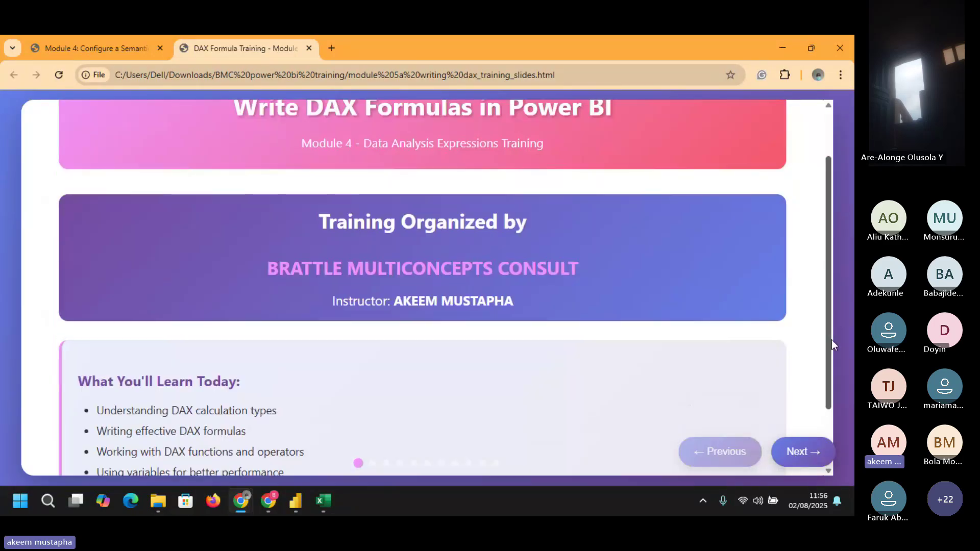
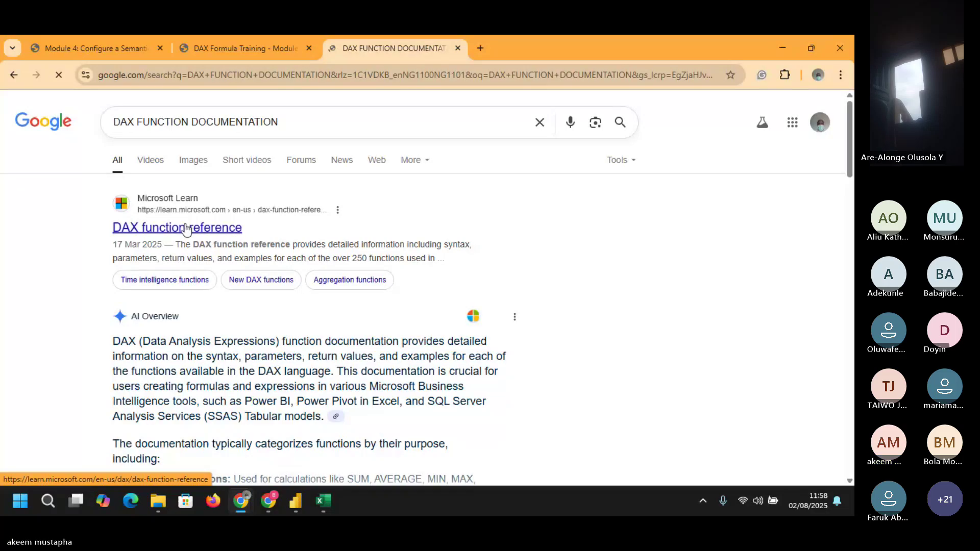
- Open Microsoft's DAX function reference in a separate tab, and open the DAX Guide site from the search results
{"action": "middle_click", "coordinate": [186, 229]}
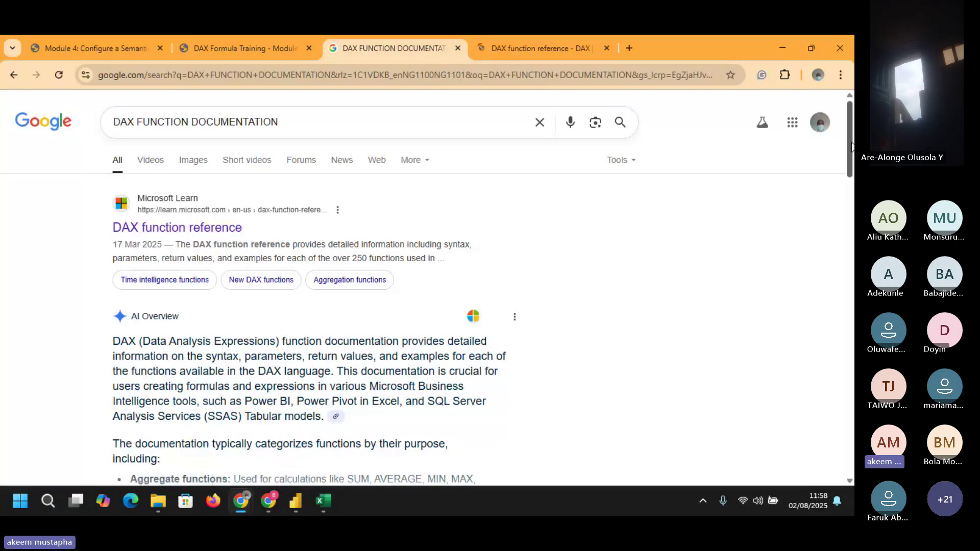
{"action": "left_click_drag", "start_coordinate": [851, 146], "coordinate": [853, 239]}
{"action": "scroll", "coordinate": [148, 255], "scroll_direction": "up", "scroll_amount": 1}
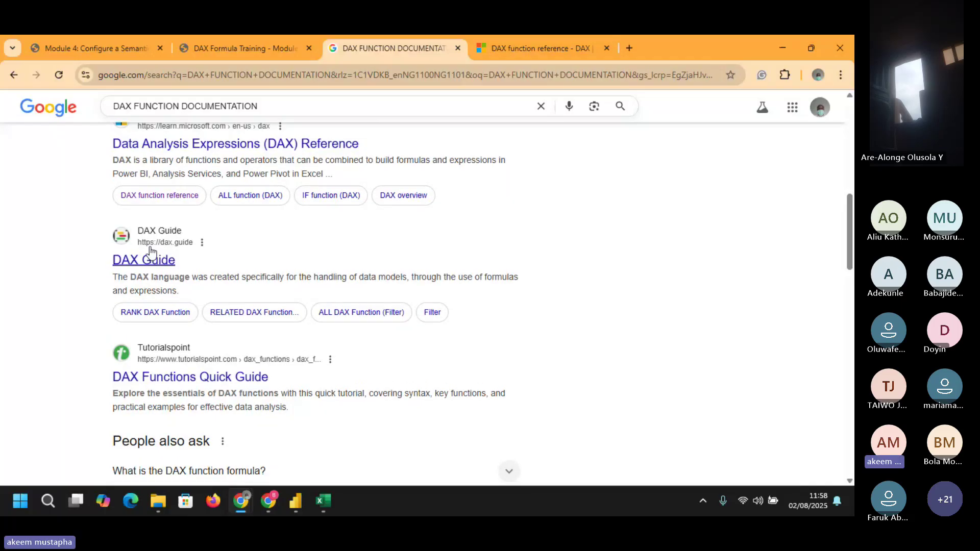
{"action": "left_click", "coordinate": [153, 259]}
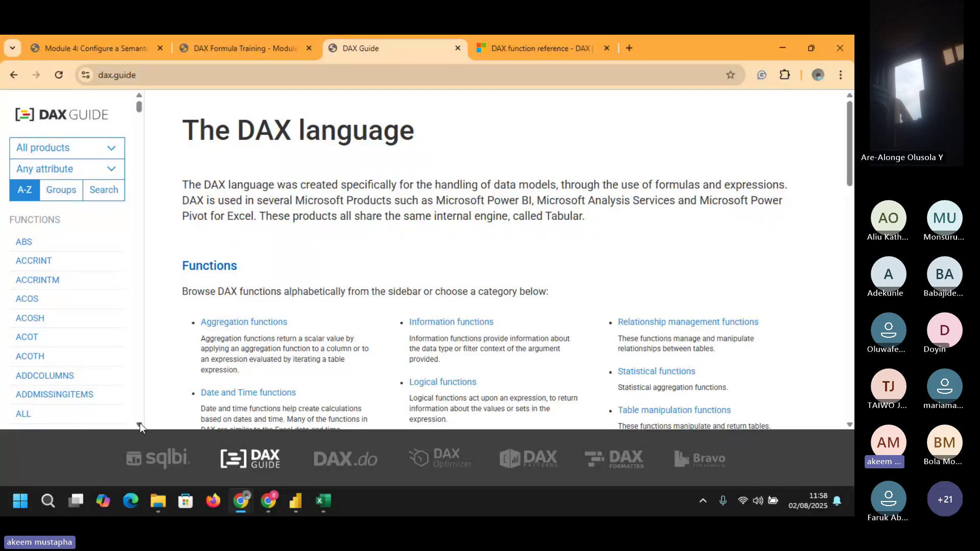
- Look through DAX Guide's alphabetical function list and its function categories
{"action": "scroll", "coordinate": [140, 423], "scroll_direction": "down", "scroll_amount": 1}
{"action": "scroll", "coordinate": [139, 423], "scroll_direction": "down", "scroll_amount": 4}
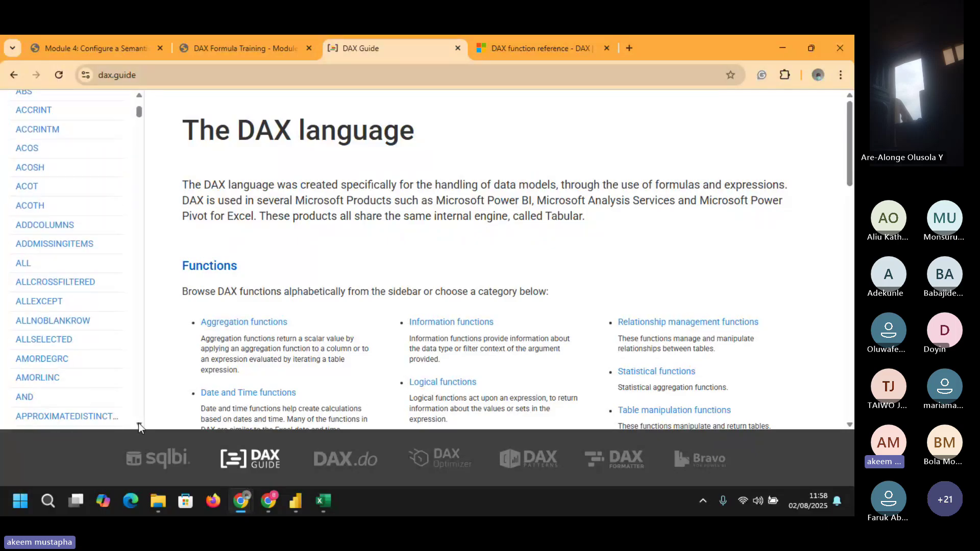
{"action": "scroll", "coordinate": [139, 423], "scroll_direction": "down", "scroll_amount": 1}
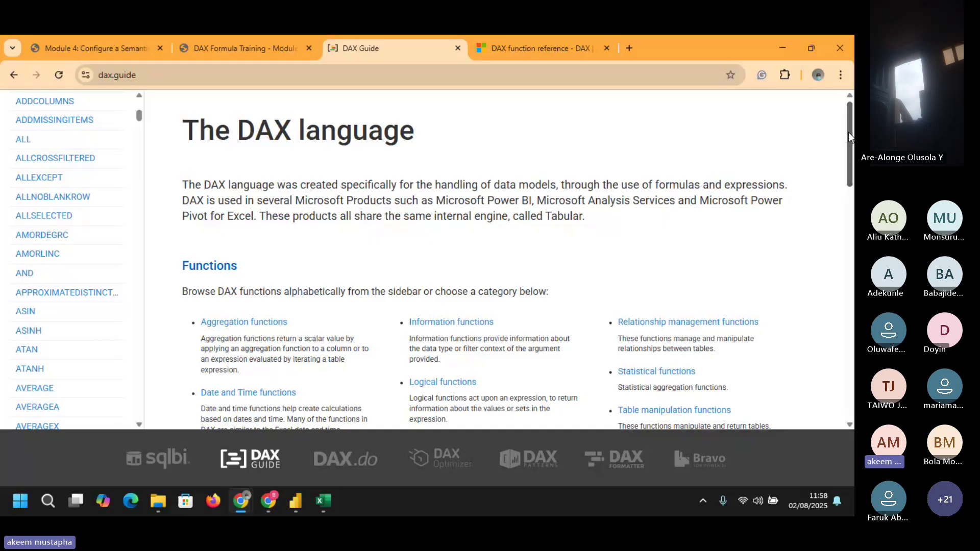
{"action": "left_click_drag", "start_coordinate": [849, 131], "coordinate": [848, 174]}
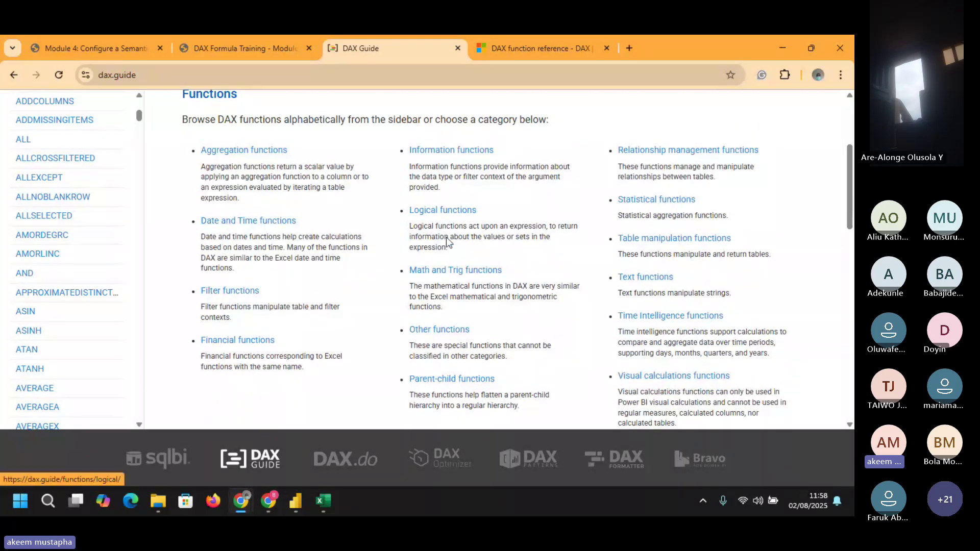
- Open the Aggregation functions category and review the listed functions and their descriptions
{"action": "left_click", "coordinate": [247, 151]}
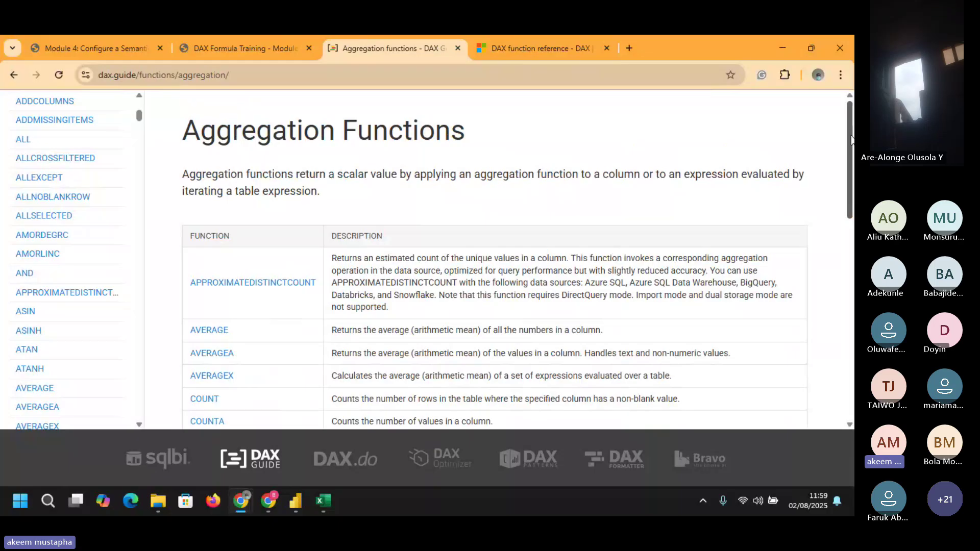
{"action": "left_click_drag", "start_coordinate": [851, 139], "coordinate": [855, 267]}
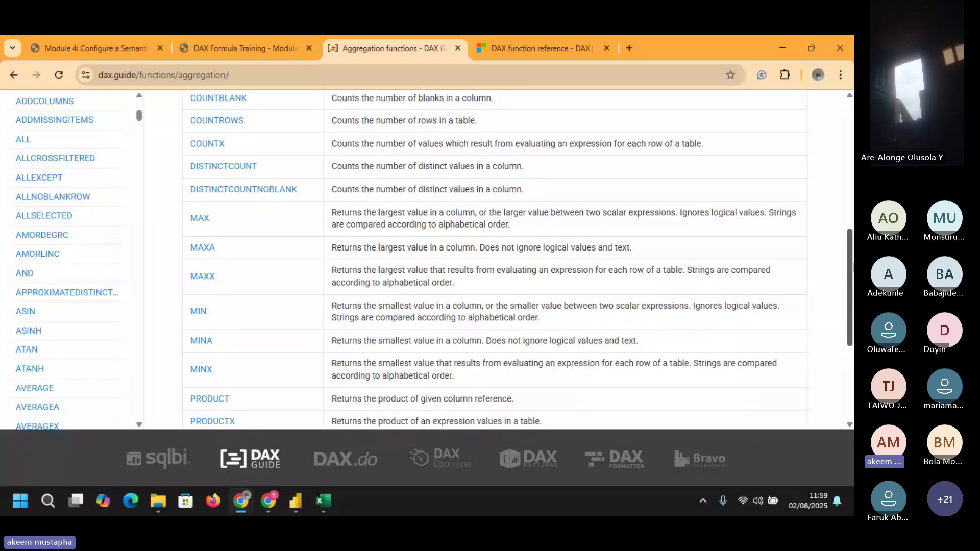
{"action": "left_click_drag", "start_coordinate": [854, 266], "coordinate": [848, 321]}
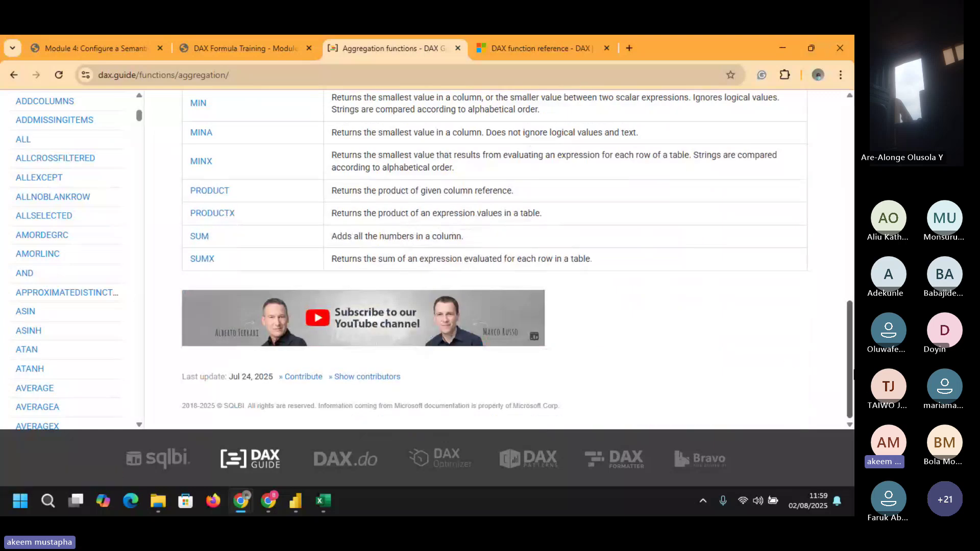
{"action": "left_click_drag", "start_coordinate": [853, 374], "coordinate": [851, 216]}
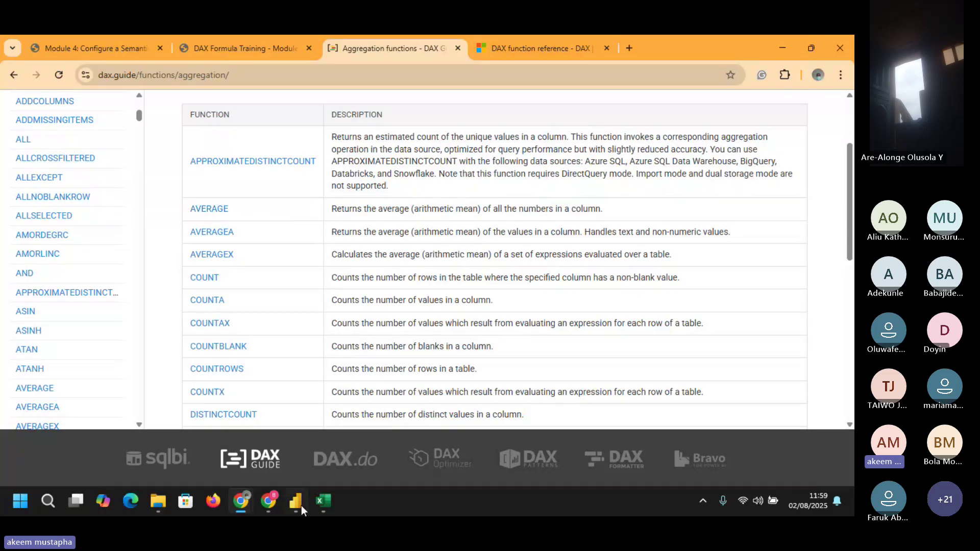
- Switch to the sales analysis file in Power BI, look at its table view and DAX query view, and return to report view
{"action": "mouse_move", "coordinate": [301, 506]}
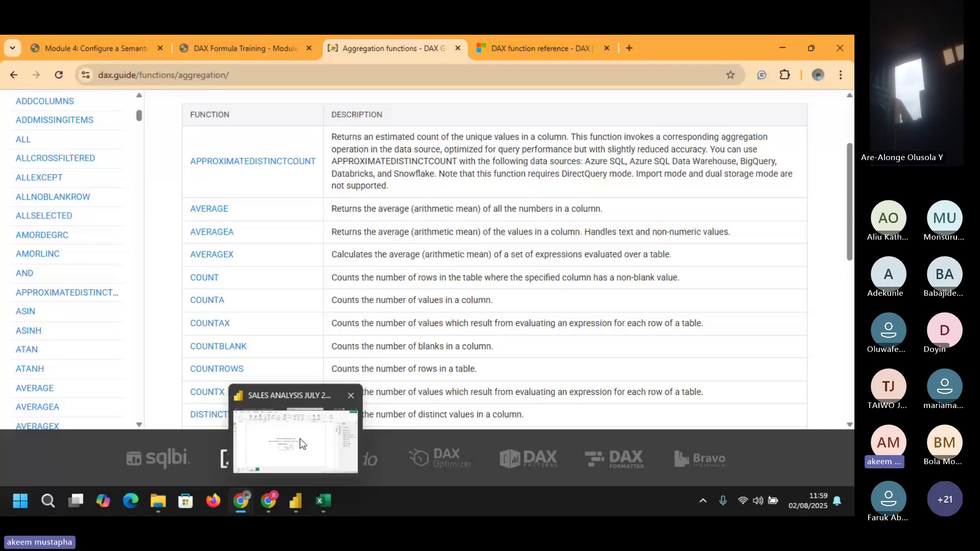
{"action": "left_click", "coordinate": [301, 444]}
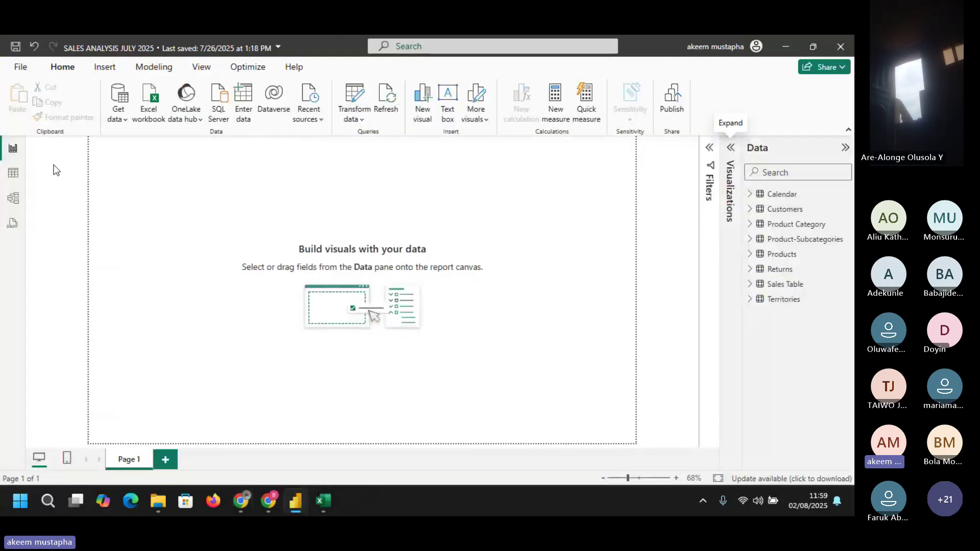
{"action": "left_click", "coordinate": [14, 176]}
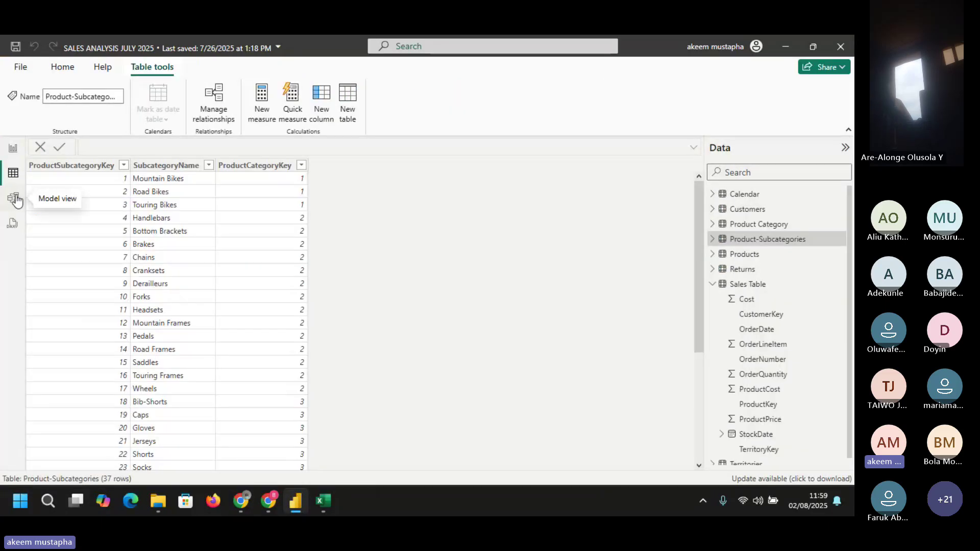
{"action": "left_click", "coordinate": [12, 225]}
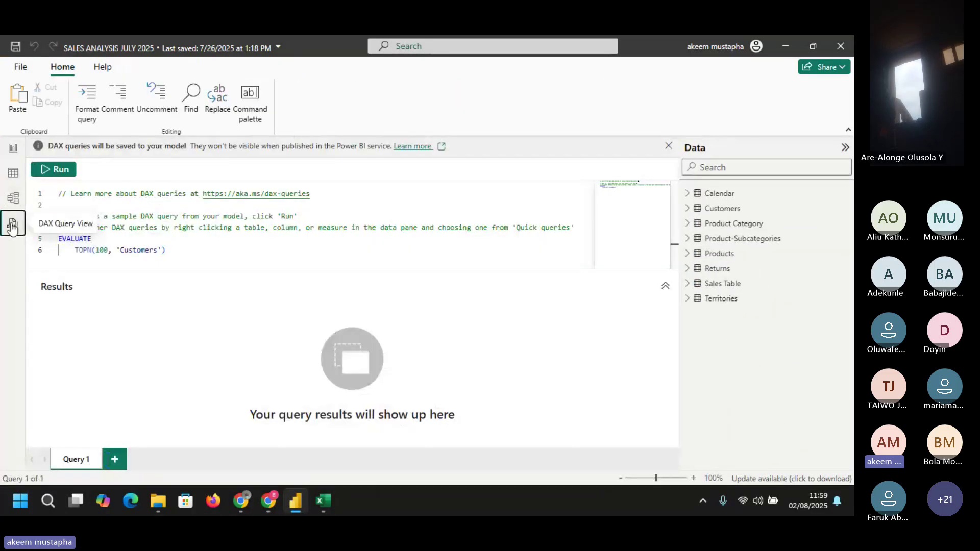
{"action": "left_click", "coordinate": [12, 149]}
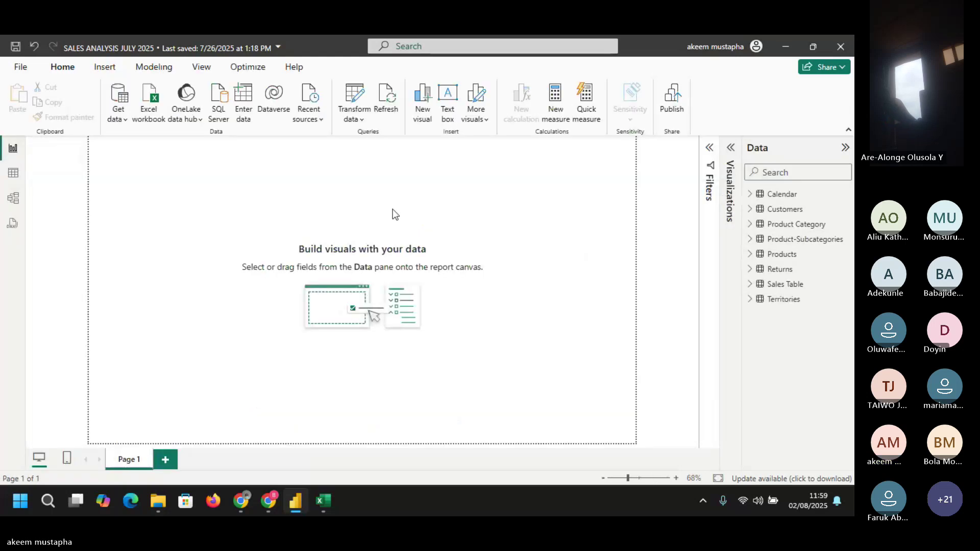
- Expand the Filters and Visualizations areas beside the report canvas, keeping the data list expanded as well
{"action": "left_click", "coordinate": [709, 149]}
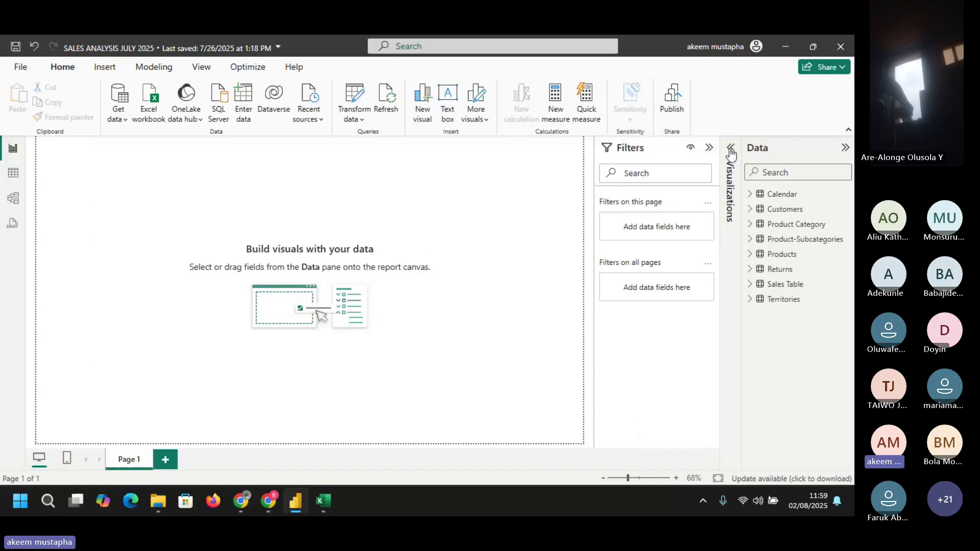
{"action": "left_click", "coordinate": [731, 148]}
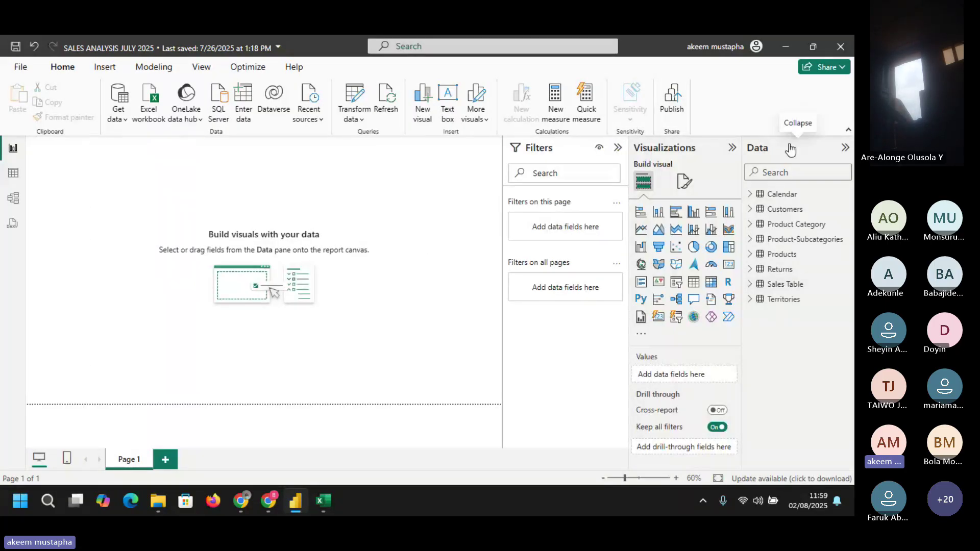
{"action": "left_click", "coordinate": [845, 148]}
{"action": "left_click", "coordinate": [845, 148]}
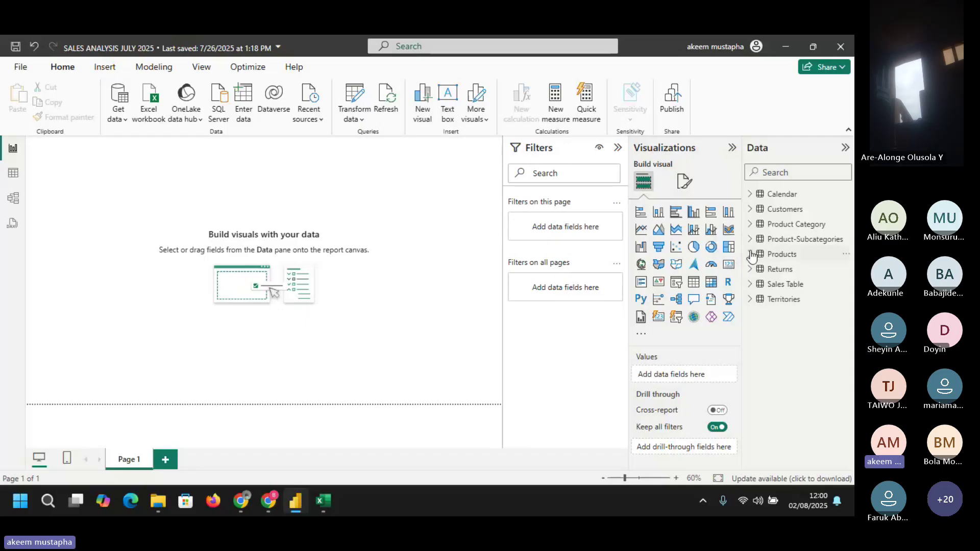
- Create a column chart of the Sales Table's summed OrderQuantity and enlarge it on the canvas
{"action": "left_click", "coordinate": [752, 289]}
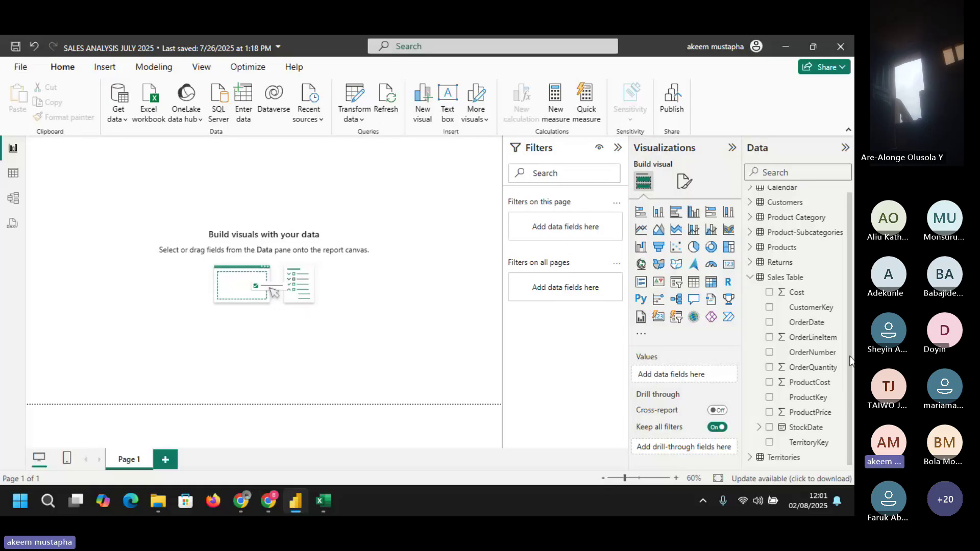
{"action": "left_click", "coordinate": [784, 368]}
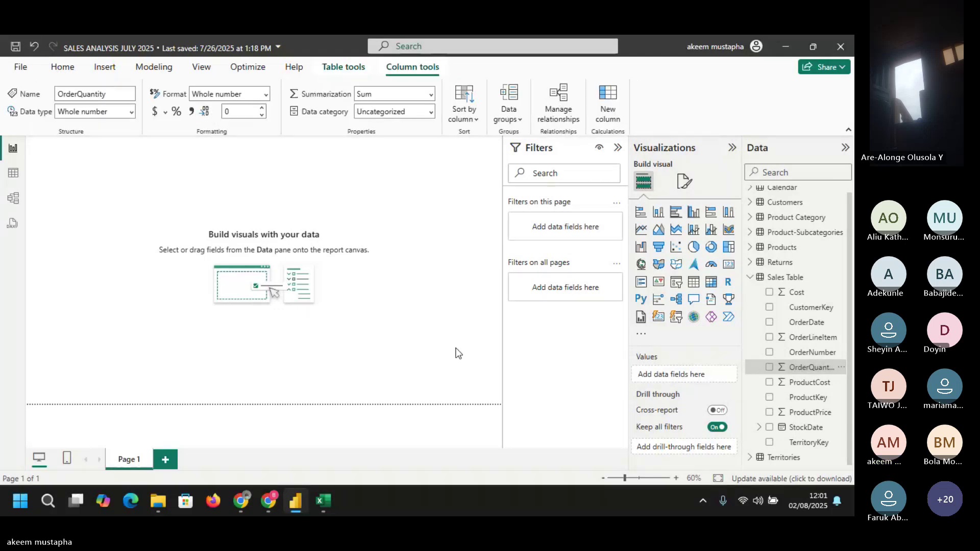
{"action": "left_click", "coordinate": [770, 368]}
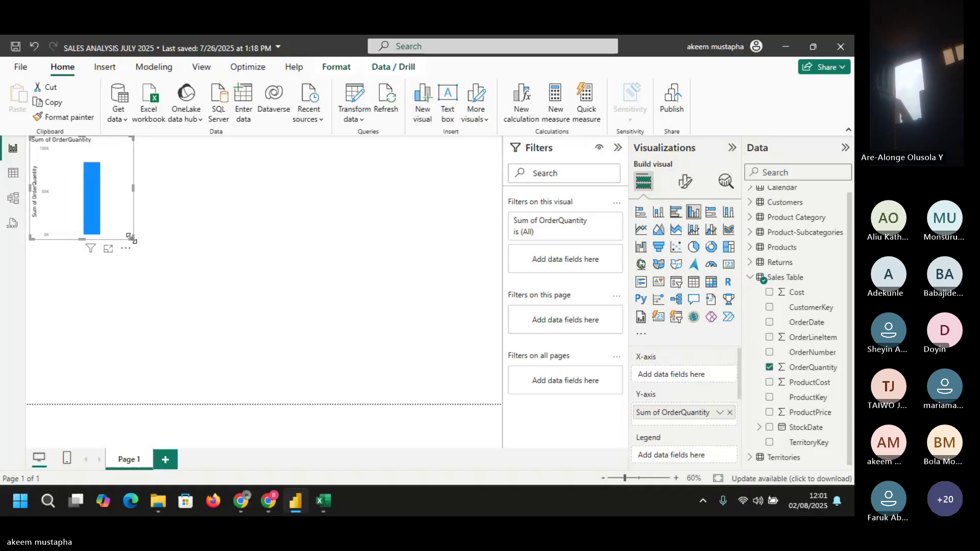
{"action": "left_click_drag", "start_coordinate": [131, 237], "coordinate": [404, 346]}
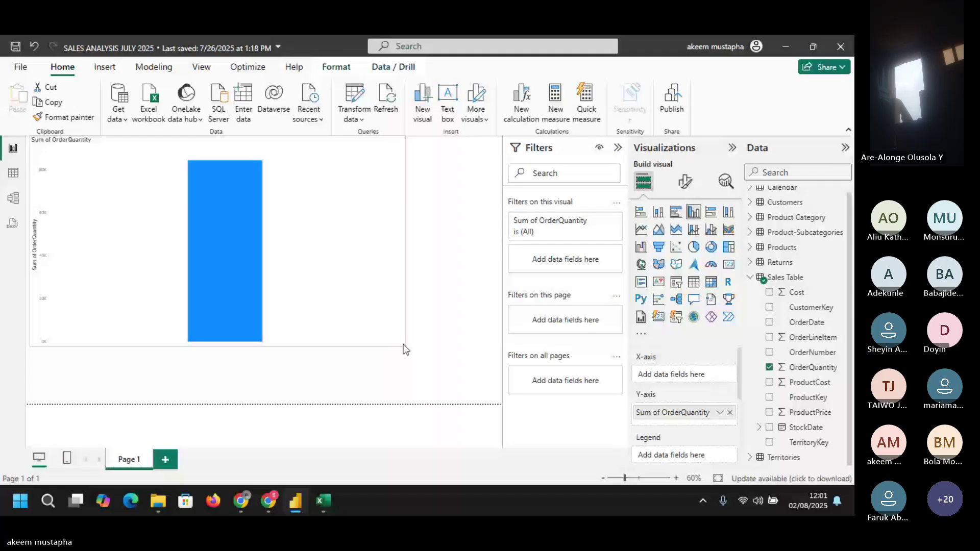
- Inspect the bar's value, convert the OrderQuantity chart to a Card visual and shrink it to a compact size
{"action": "mouse_move", "coordinate": [220, 178]}
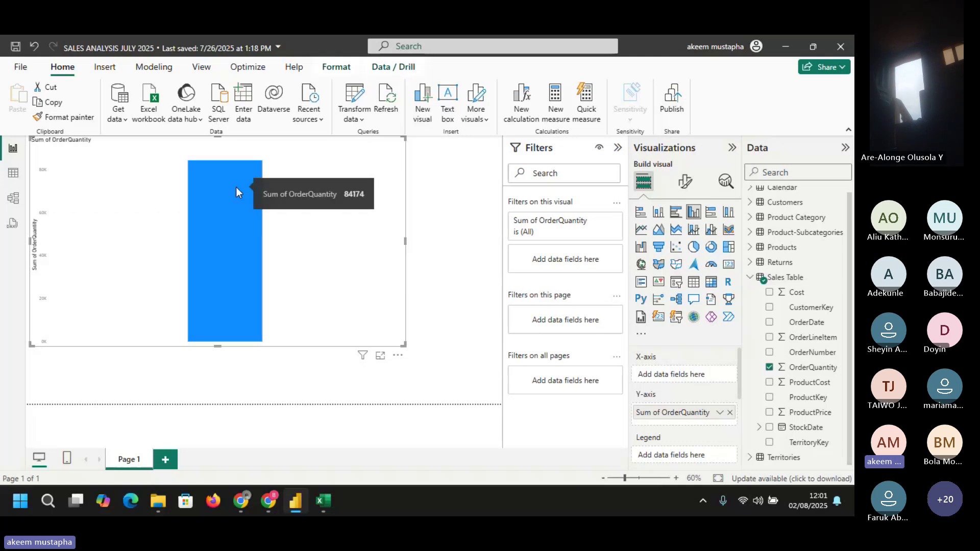
{"action": "left_click", "coordinate": [729, 264]}
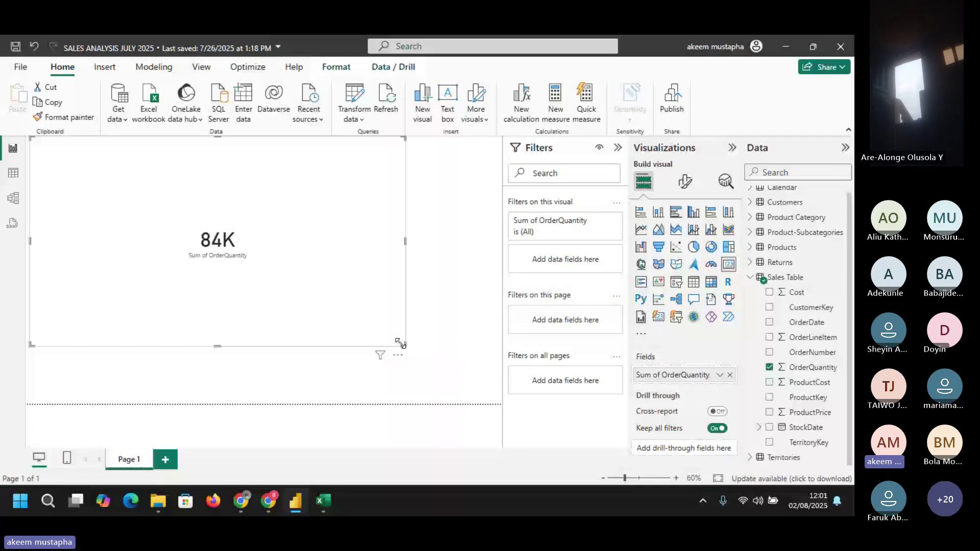
{"action": "left_click_drag", "start_coordinate": [401, 343], "coordinate": [148, 241]}
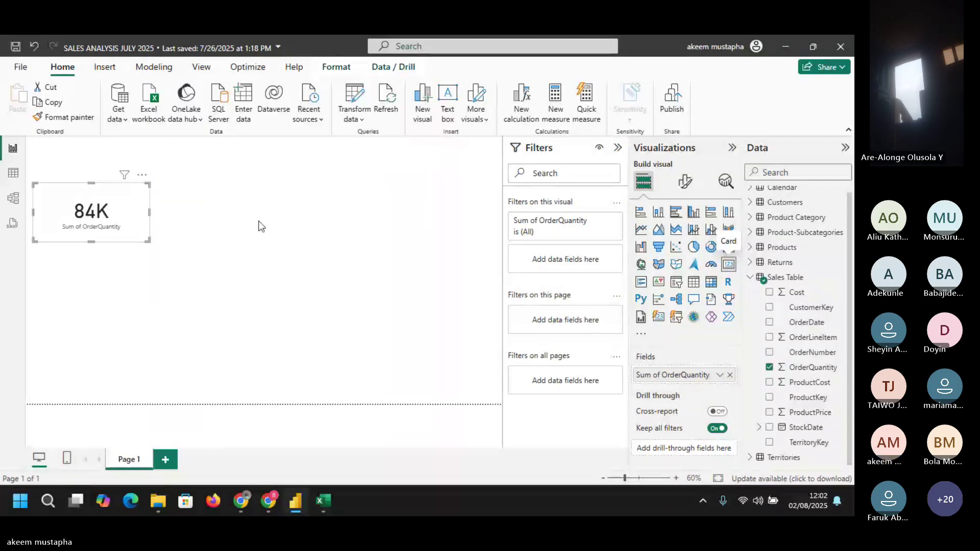
- Show the Customers fields and remove the OrderQuantity card from the report page
{"action": "left_click", "coordinate": [142, 175]}
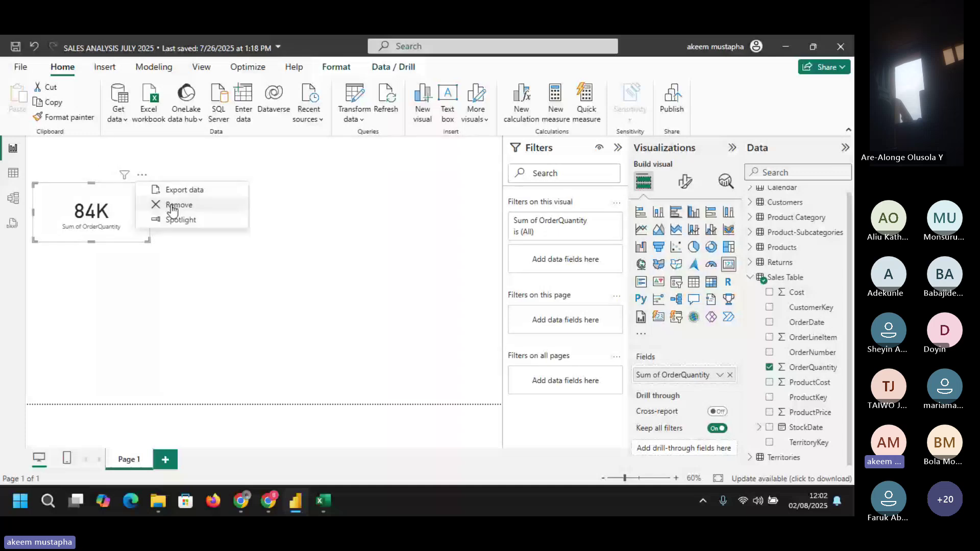
{"action": "left_click", "coordinate": [751, 202]}
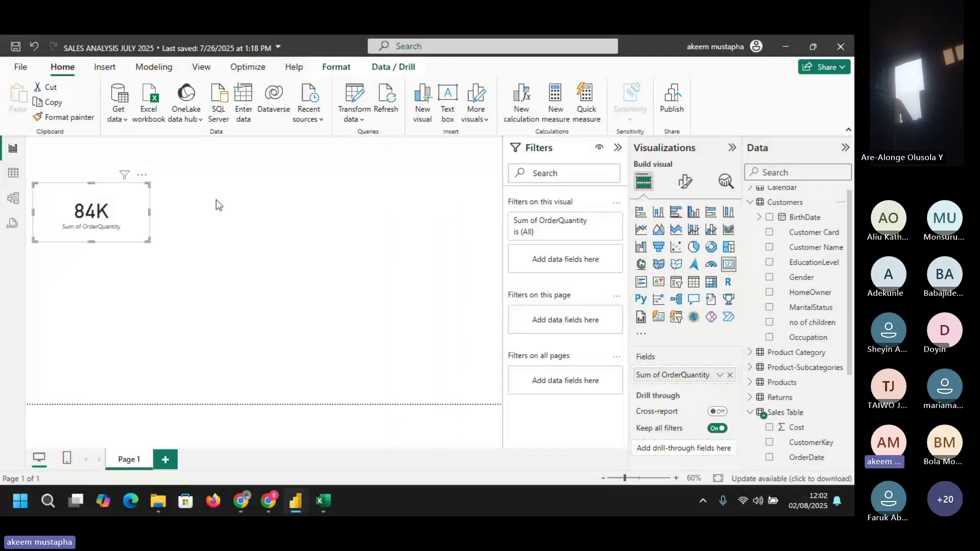
{"action": "left_click", "coordinate": [143, 180]}
{"action": "left_click", "coordinate": [169, 210]}
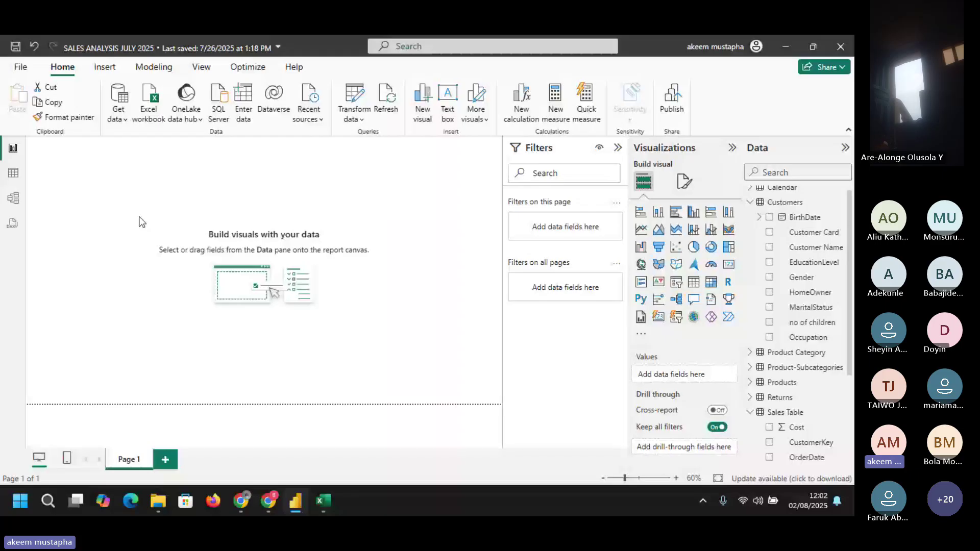
- Add a Card visual showing the Sales Table's summed OrderQuantity, collapsing the Customers fields to reach it
{"action": "left_click", "coordinate": [729, 263]}
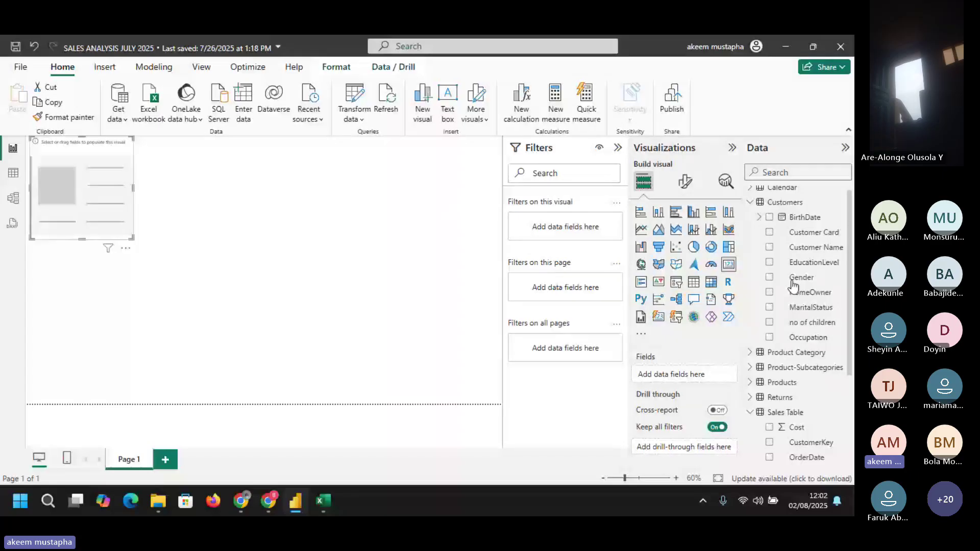
{"action": "left_click", "coordinate": [759, 205]}
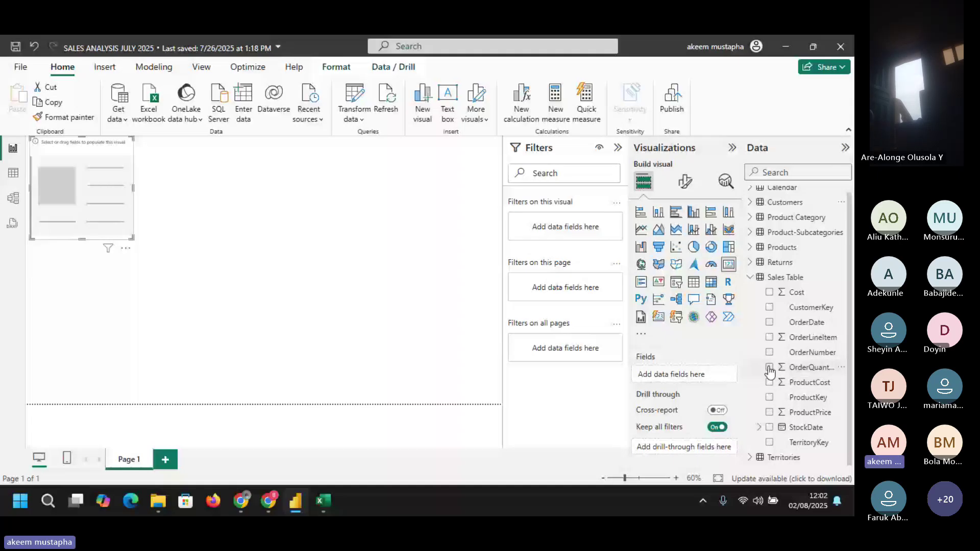
{"action": "left_click", "coordinate": [812, 370]}
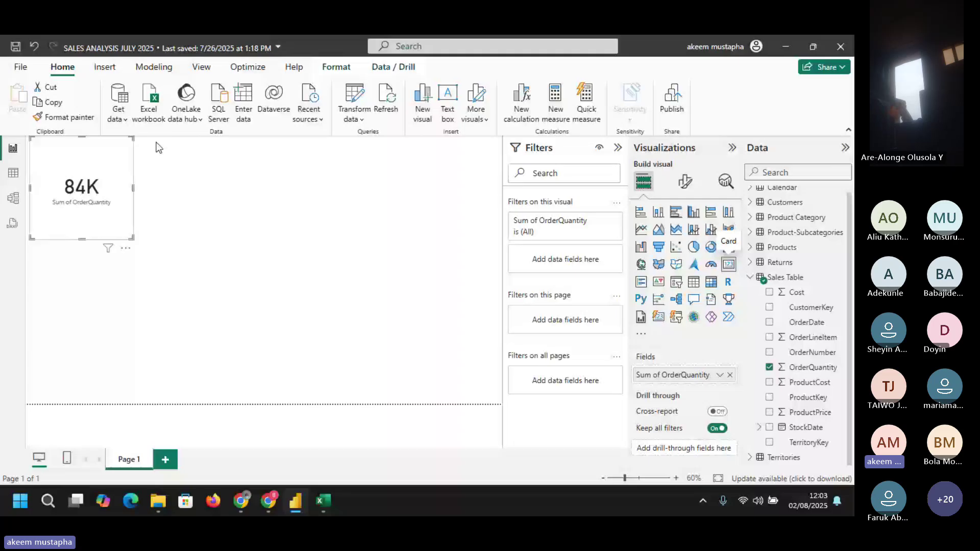
- Try the OrderQuantity card as donut, line, bar, stacked column and 100% stacked column charts, and return it to a Card visual
{"action": "left_click", "coordinate": [710, 251]}
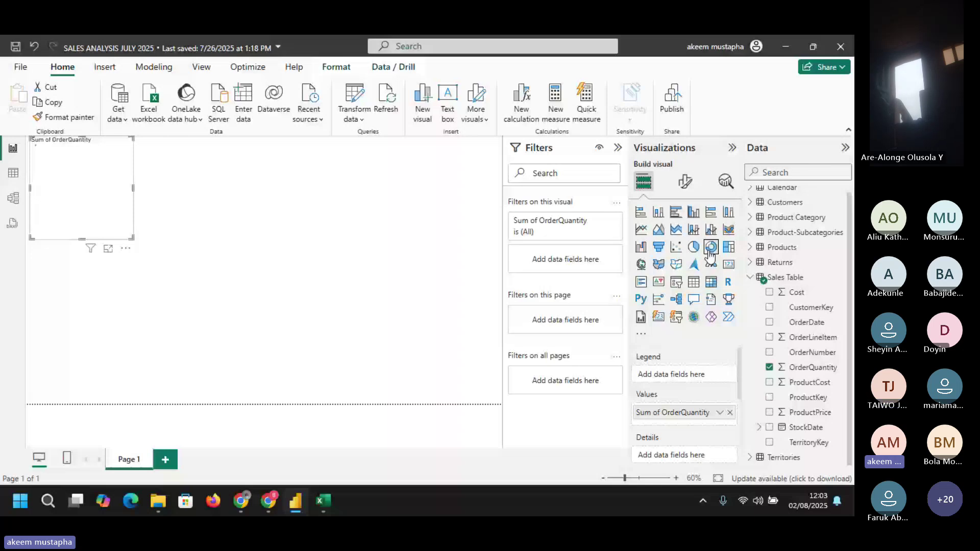
{"action": "left_click", "coordinate": [639, 226]}
{"action": "left_click", "coordinate": [640, 213]}
{"action": "left_click", "coordinate": [729, 264]}
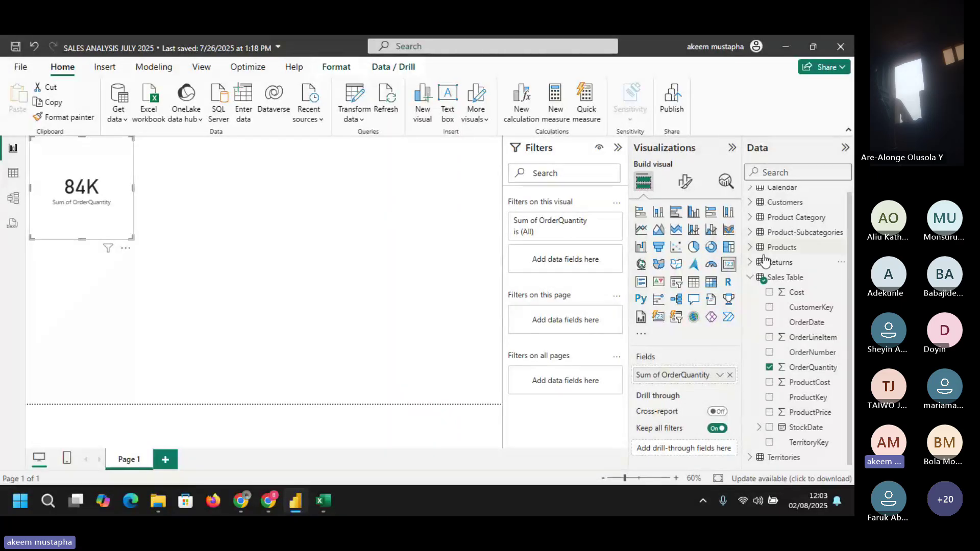
{"action": "left_click", "coordinate": [676, 213]}
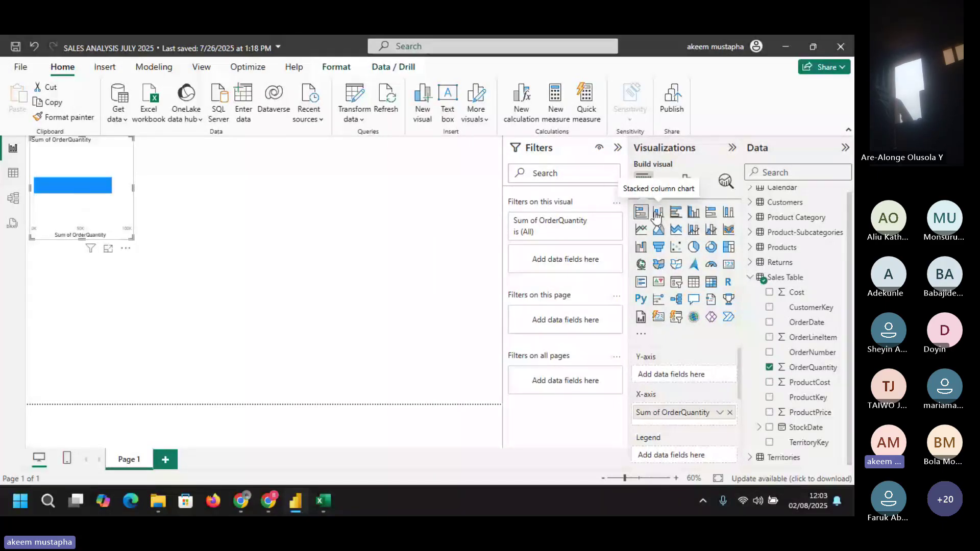
{"action": "left_click", "coordinate": [658, 214]}
{"action": "left_click", "coordinate": [728, 217]}
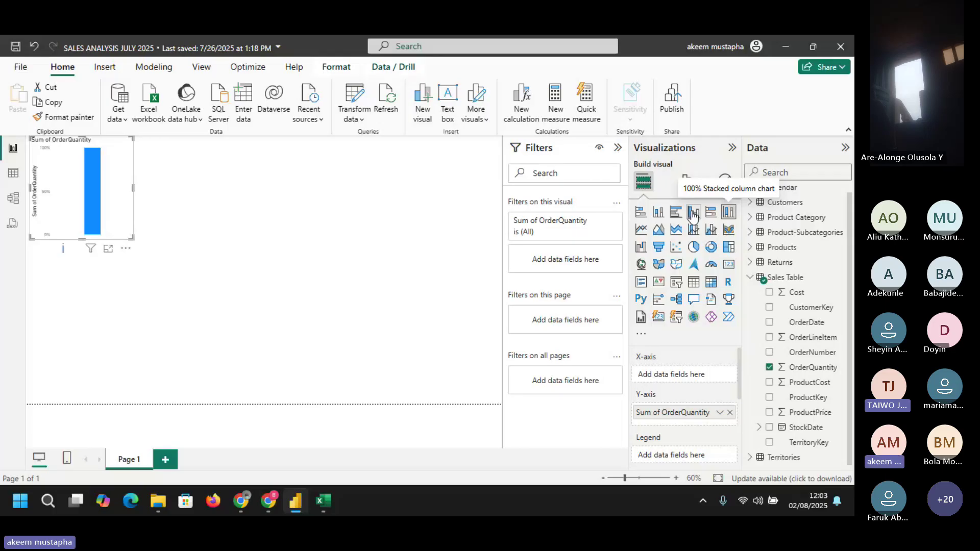
{"action": "left_click", "coordinate": [729, 264]}
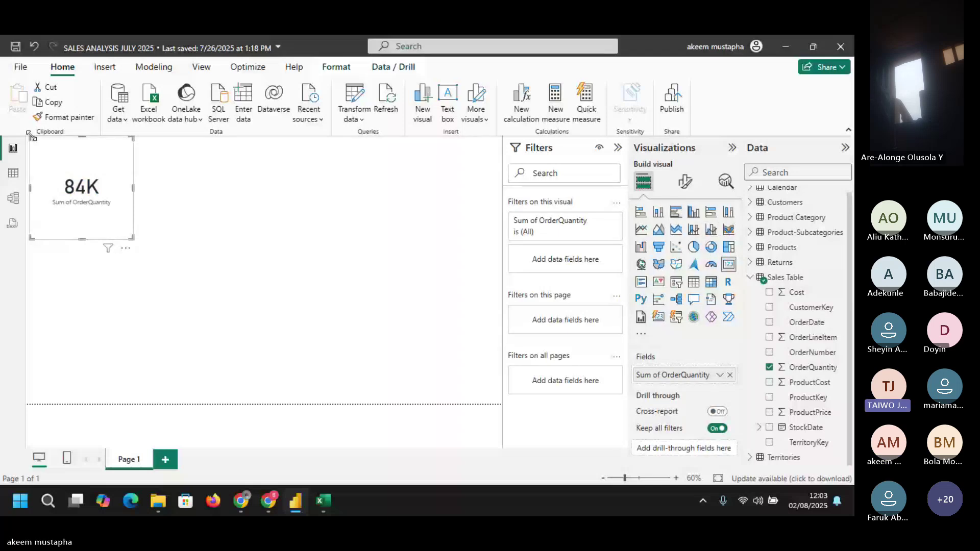
- Shrink the OrderQuantity card to a compact size and align it with the left edge of the report page
{"action": "left_click_drag", "start_coordinate": [31, 138], "coordinate": [35, 168]}
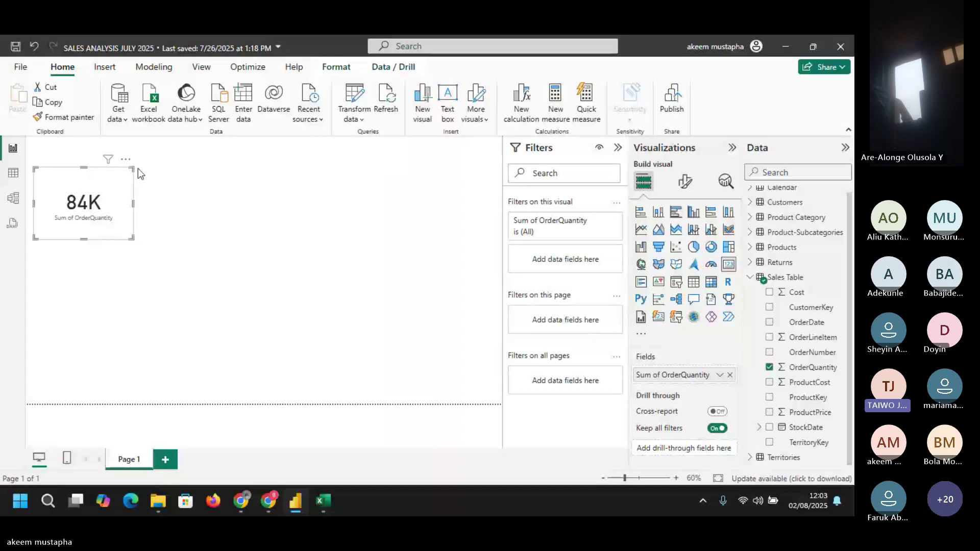
{"action": "left_click_drag", "start_coordinate": [134, 168], "coordinate": [113, 179]}
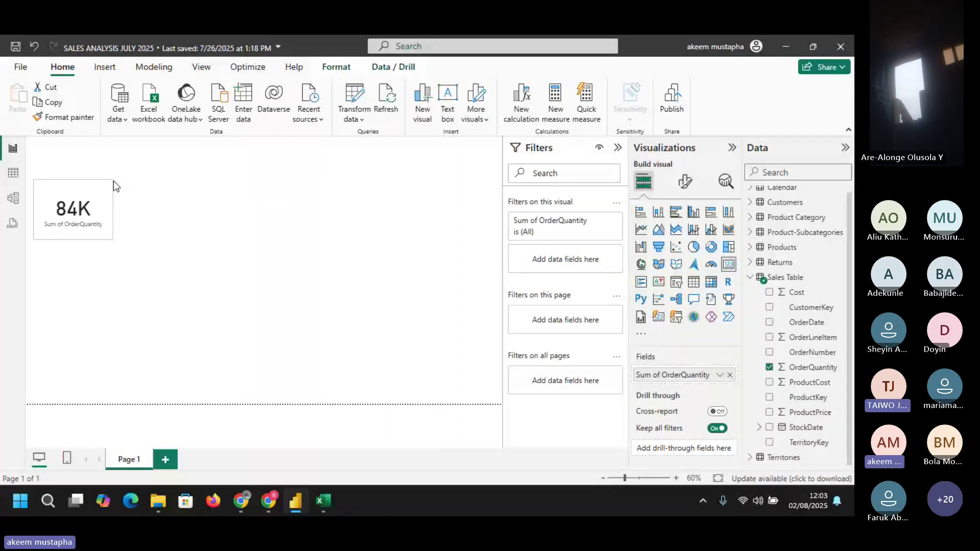
{"action": "left_click", "coordinate": [114, 181]}
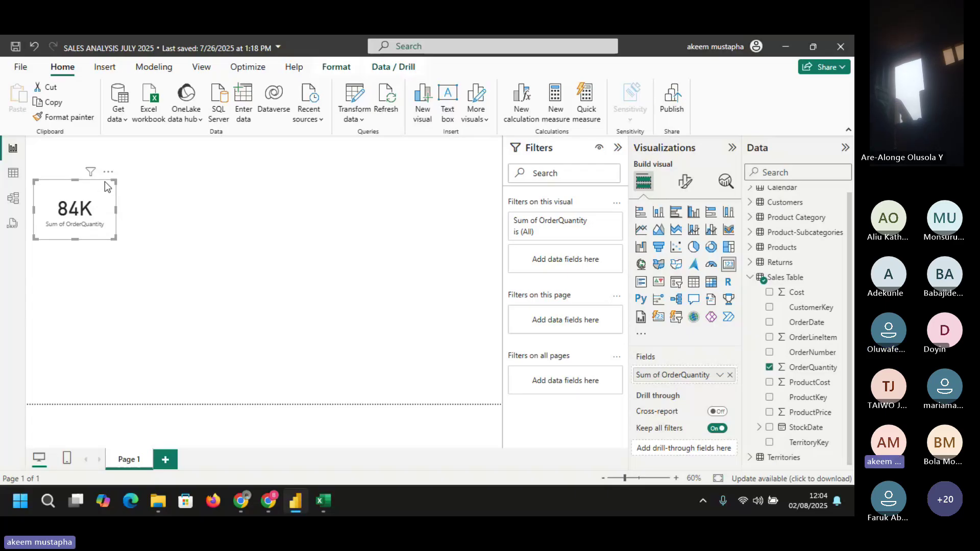
{"action": "left_click_drag", "start_coordinate": [105, 182], "coordinate": [94, 174]}
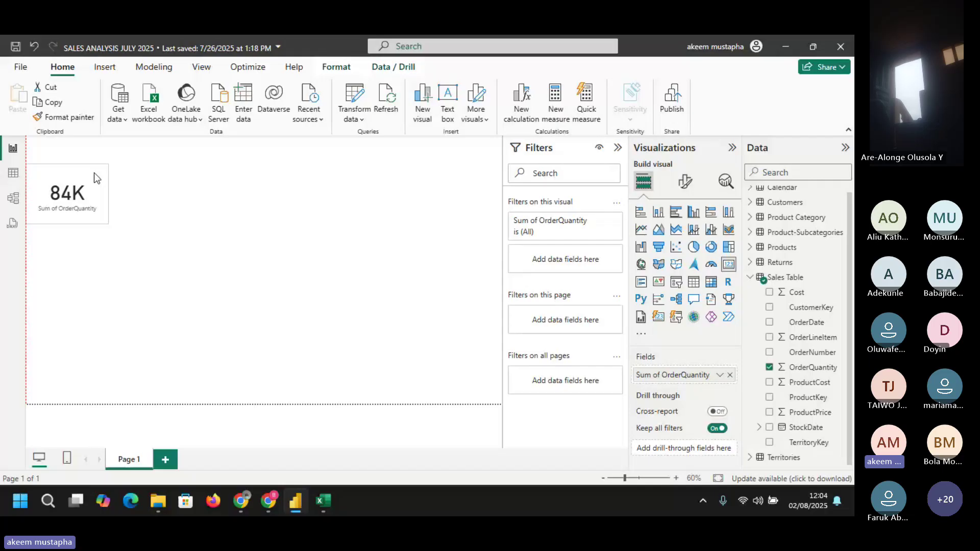
{"action": "left_click_drag", "start_coordinate": [94, 173], "coordinate": [94, 172]}
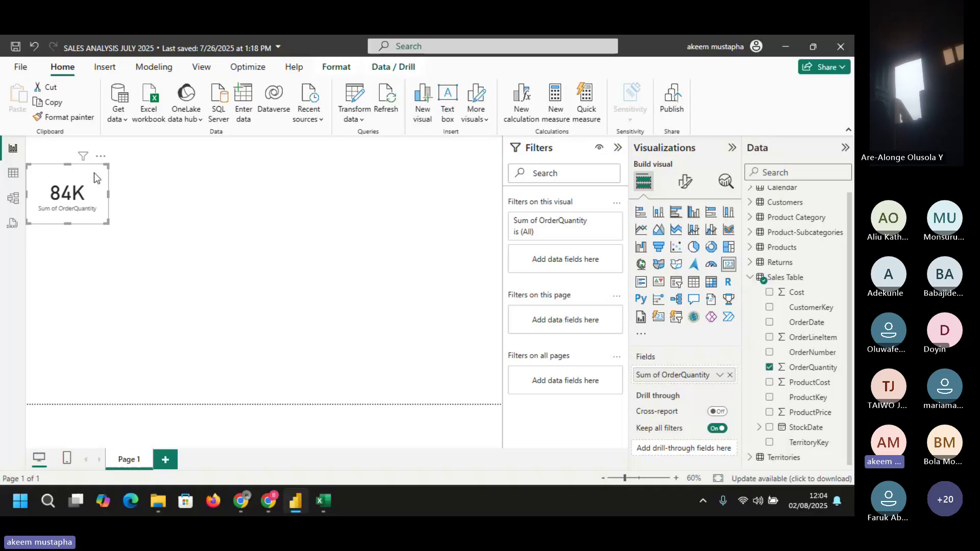
{"action": "left_click", "coordinate": [215, 195]}
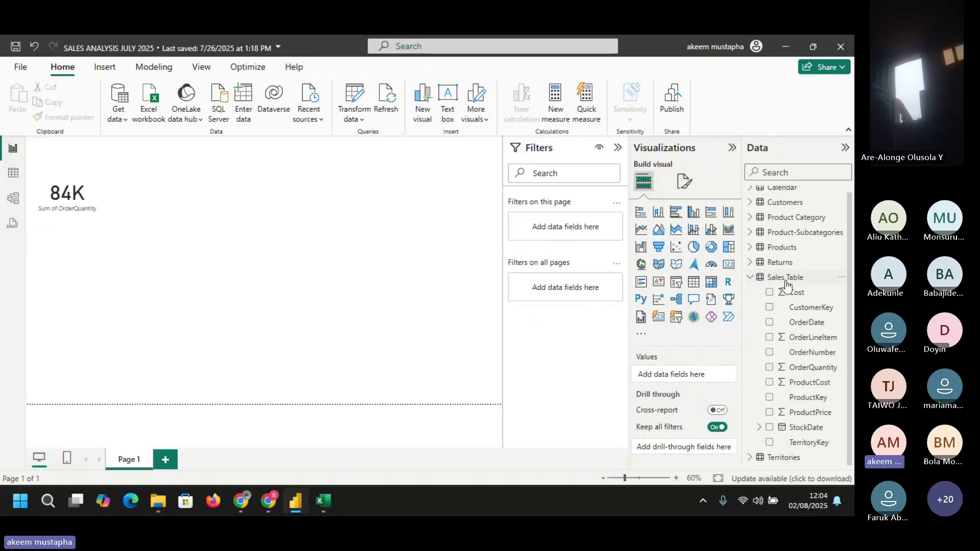
- Add a second Card visual below the OrderQuantity card, showing the count of ProductKey from the Products table
{"action": "left_click", "coordinate": [730, 264]}
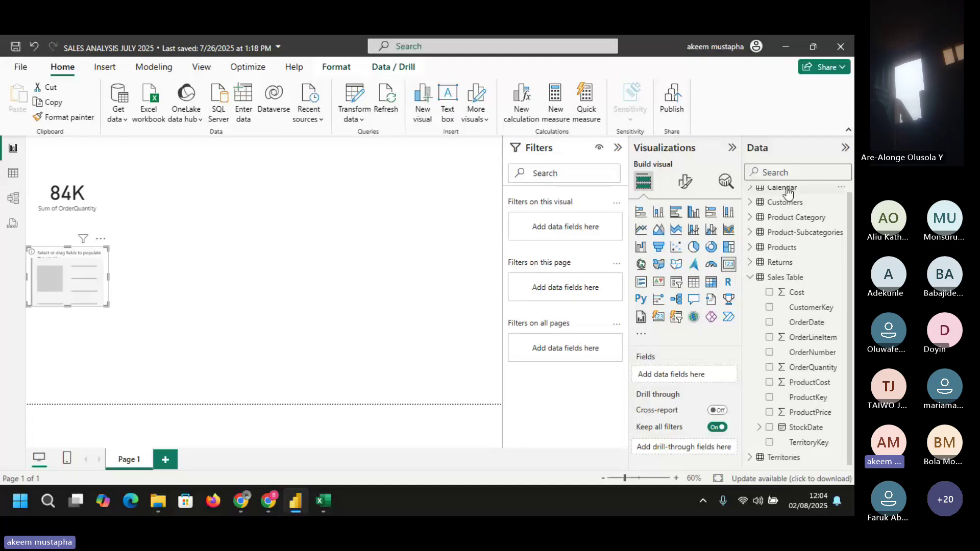
{"action": "left_click", "coordinate": [753, 219]}
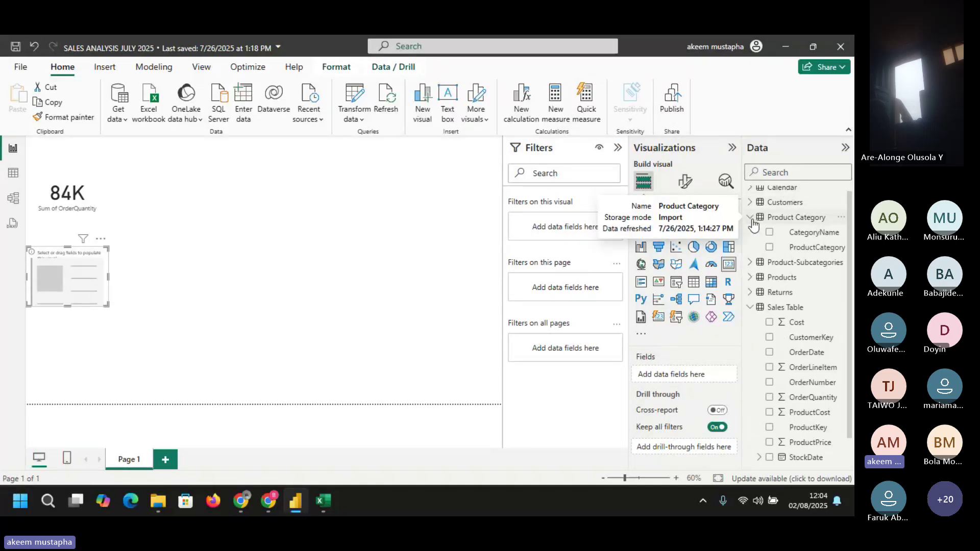
{"action": "left_click", "coordinate": [752, 217]}
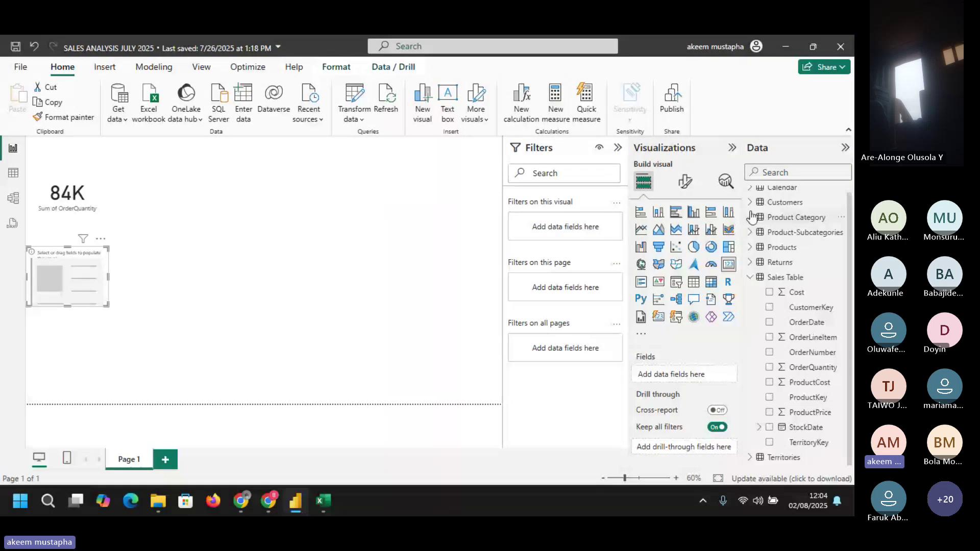
{"action": "left_click", "coordinate": [750, 247]}
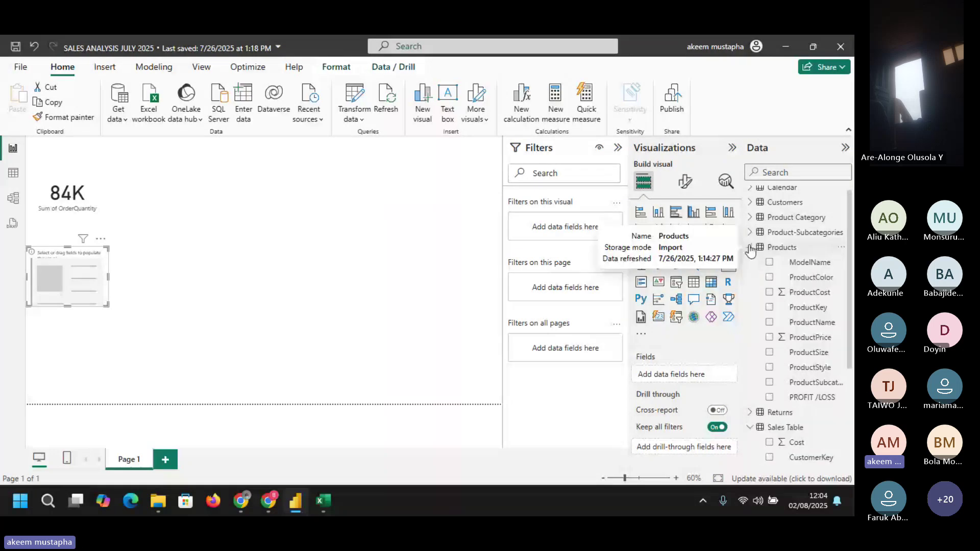
{"action": "left_click", "coordinate": [769, 308]}
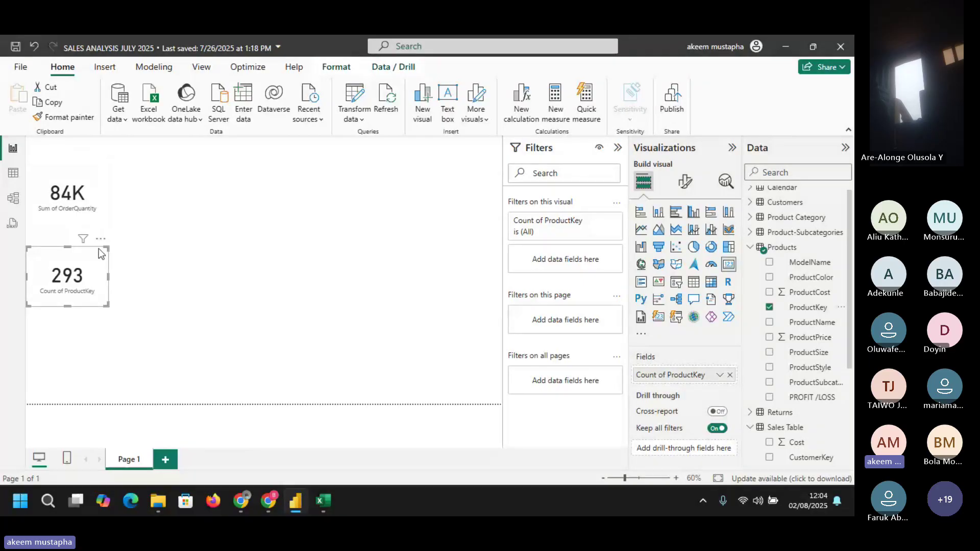
{"action": "left_click", "coordinate": [171, 256]}
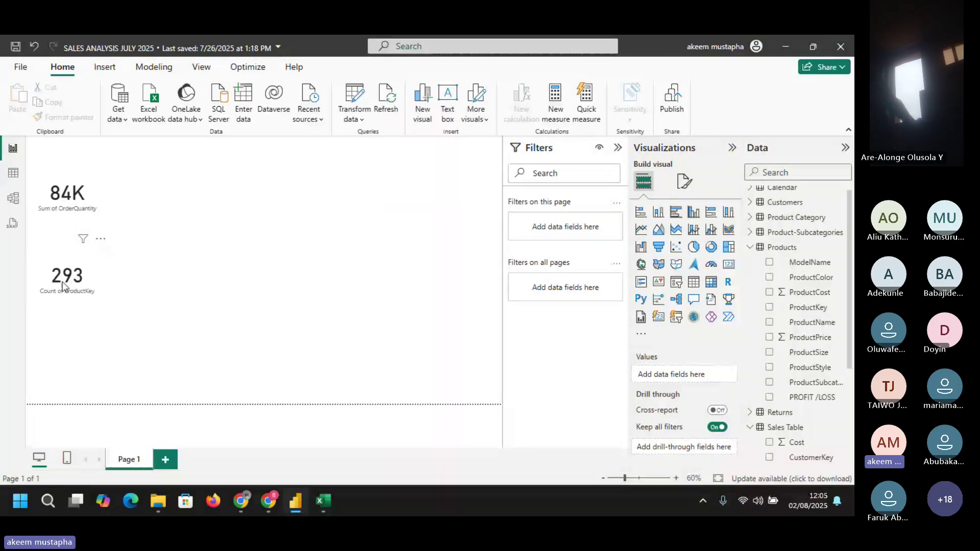
- Review the ProductKey card's aggregation options, try Count on the OrderQuantity card and restore its aggregation to Sum
{"action": "left_click", "coordinate": [83, 256]}
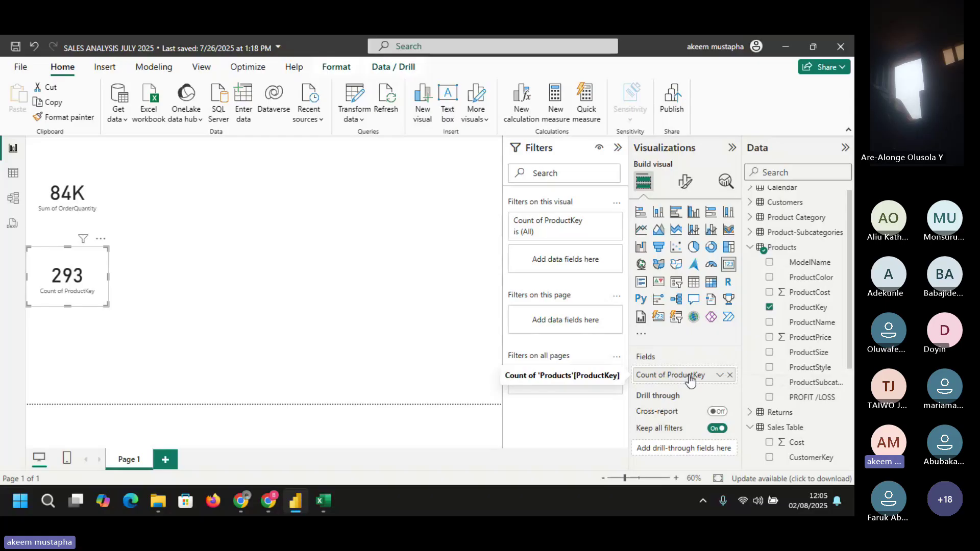
{"action": "left_click", "coordinate": [719, 377]}
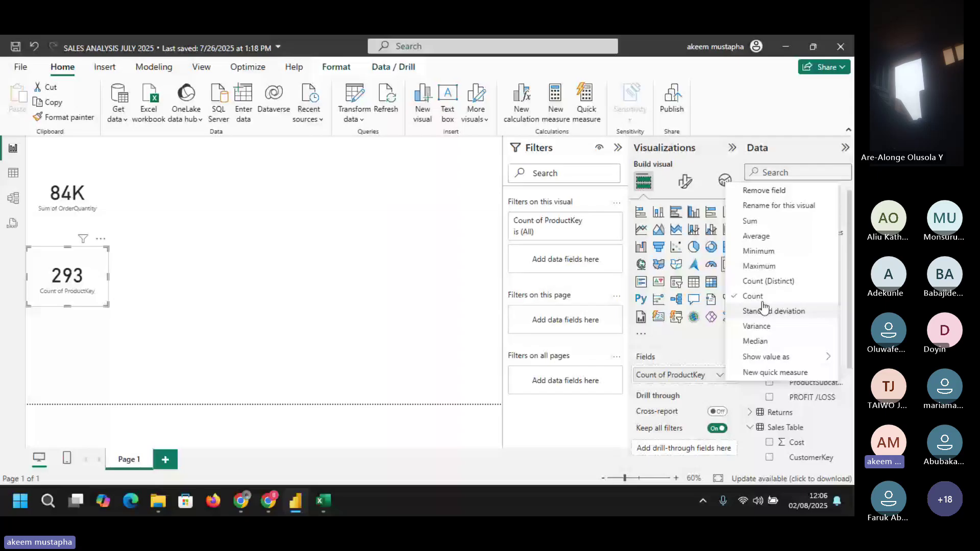
{"action": "left_click", "coordinate": [84, 184]}
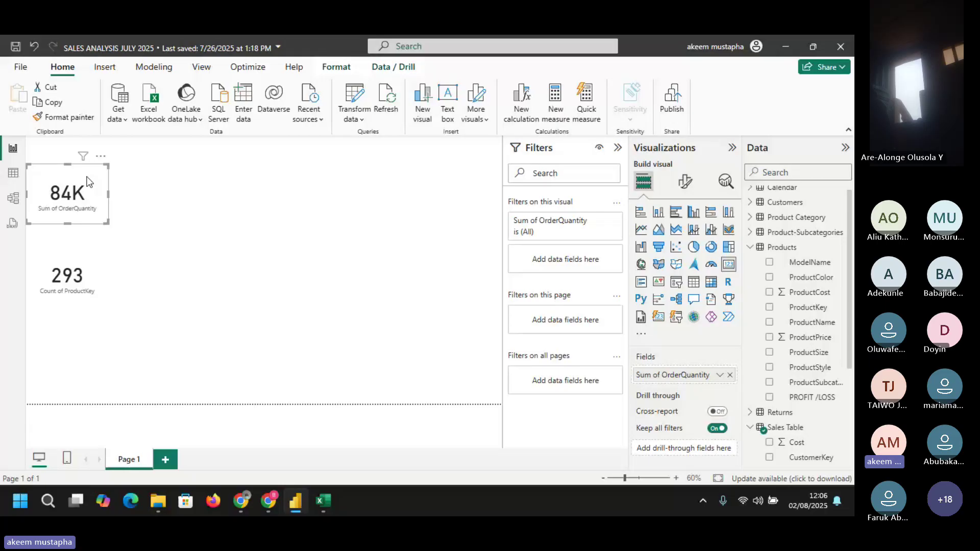
{"action": "left_click", "coordinate": [720, 375]}
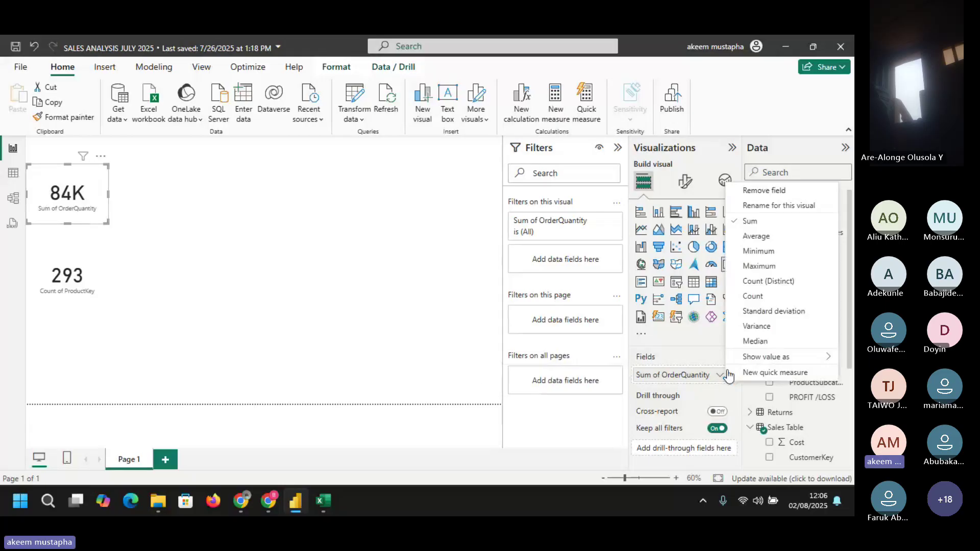
{"action": "left_click", "coordinate": [759, 296]}
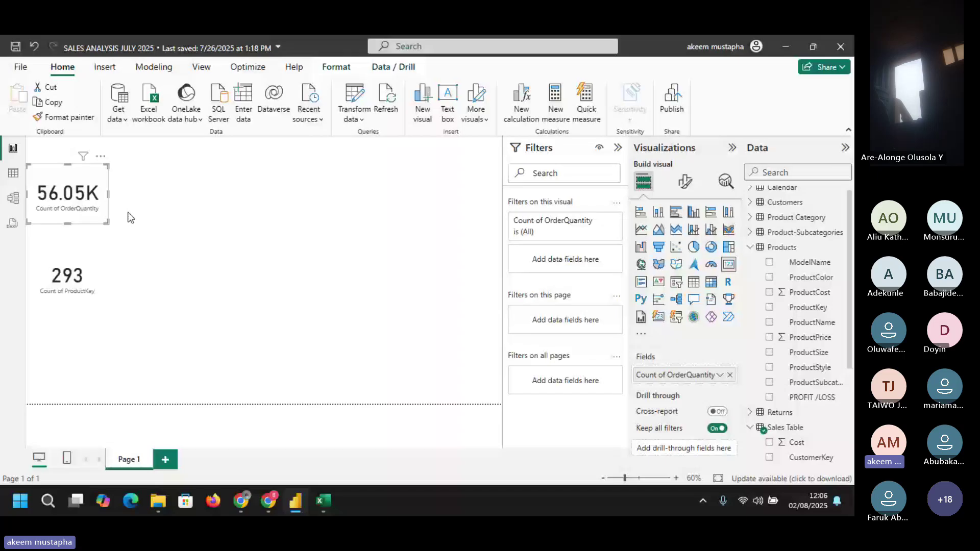
{"action": "left_click", "coordinate": [720, 376]}
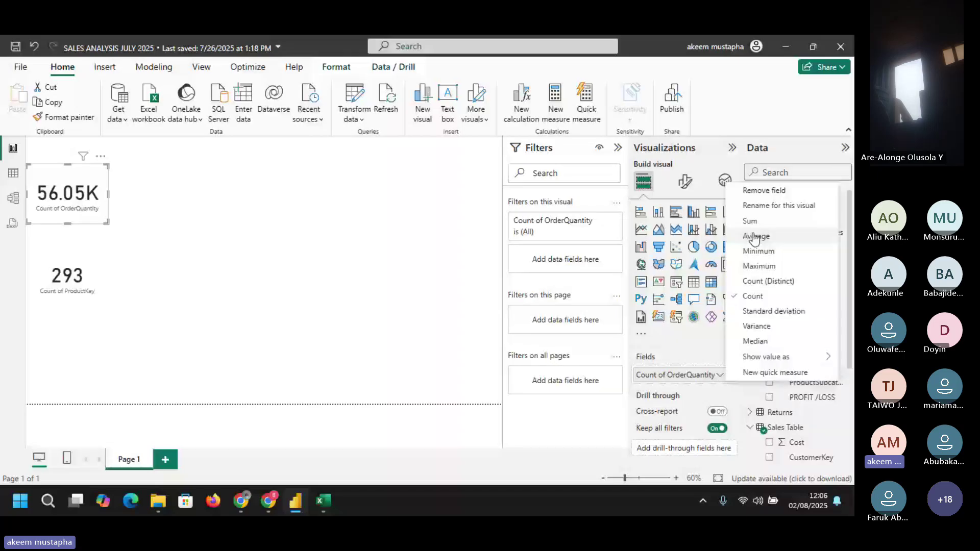
{"action": "left_click", "coordinate": [750, 221]}
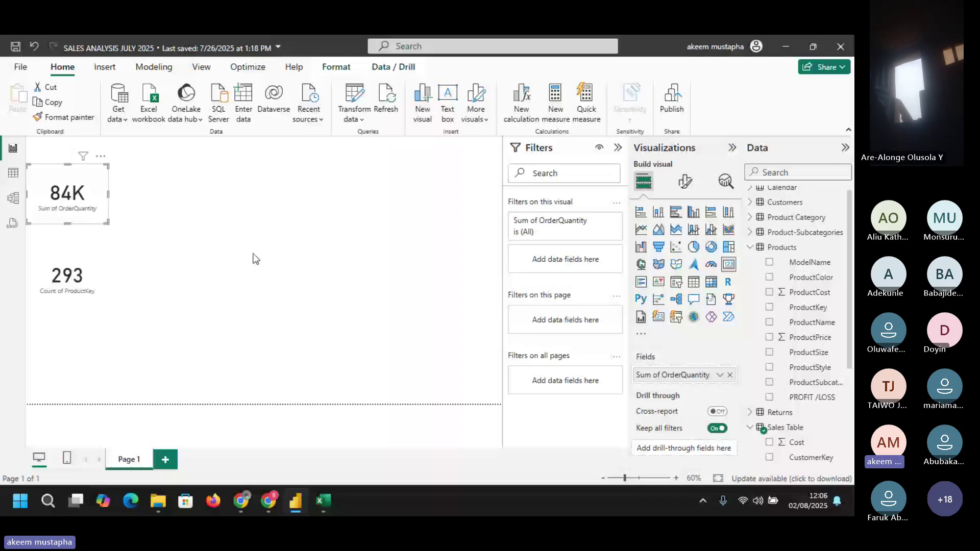
{"action": "left_click", "coordinate": [247, 248]}
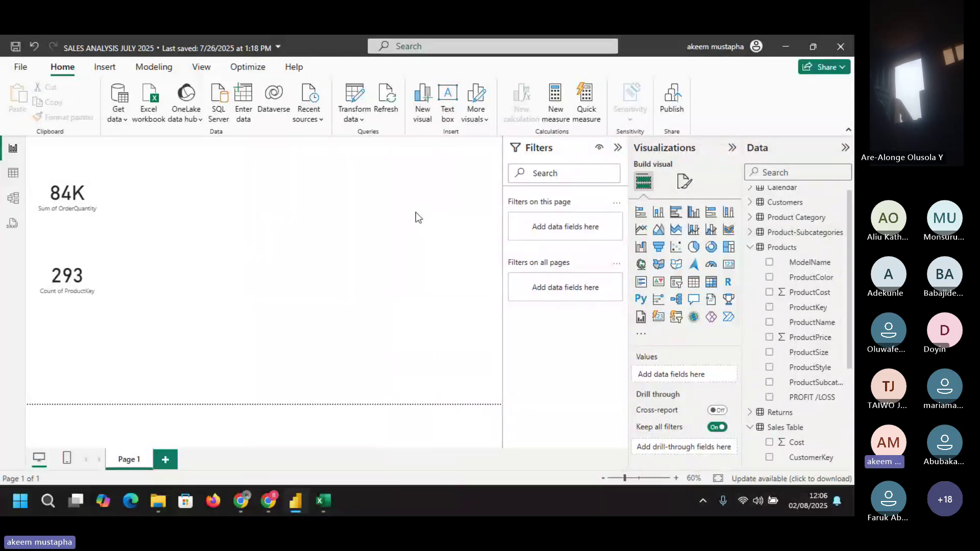
- Show the Customers fields and move the OrderQuantity card to the middle of the report page
{"action": "left_click", "coordinate": [754, 204]}
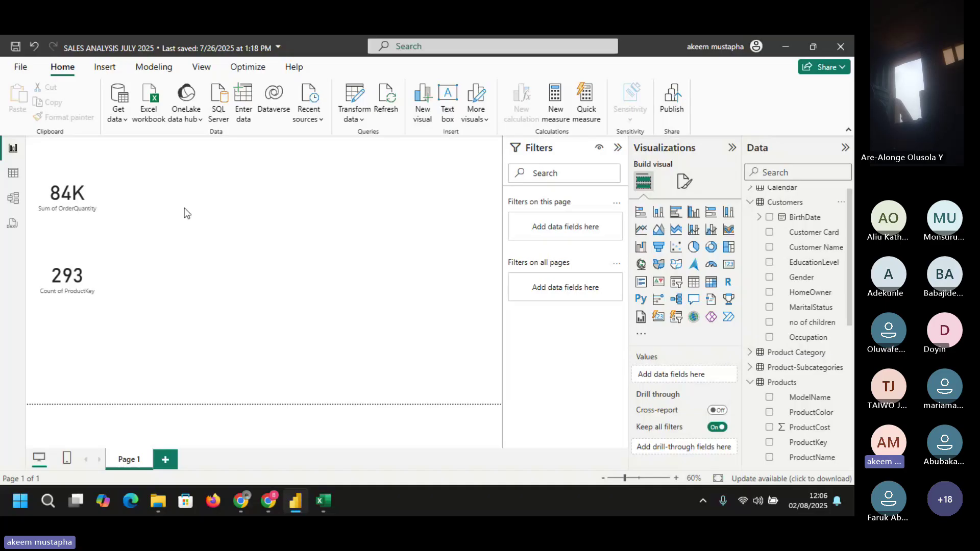
{"action": "left_click", "coordinate": [96, 191]}
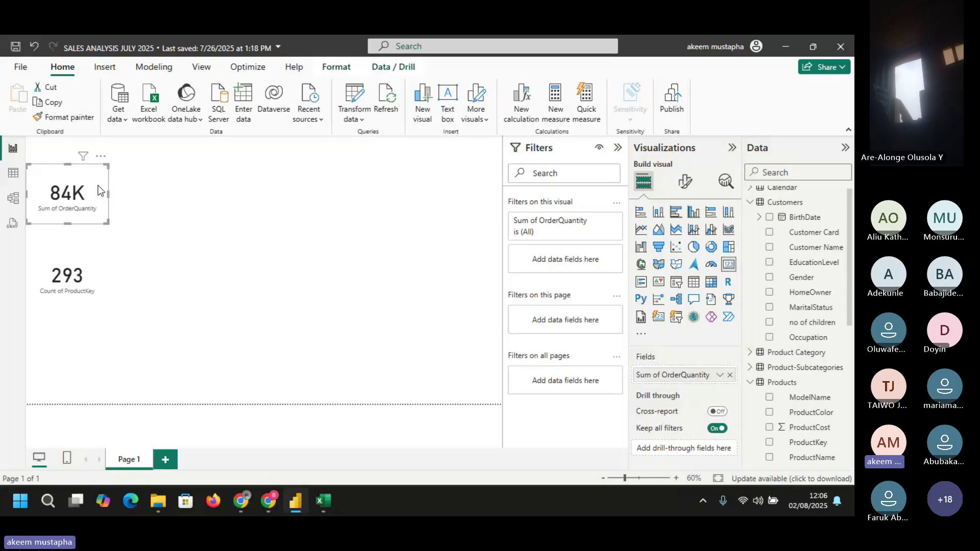
{"action": "left_click_drag", "start_coordinate": [98, 191], "coordinate": [307, 187]}
{"action": "left_click", "coordinate": [399, 213]}
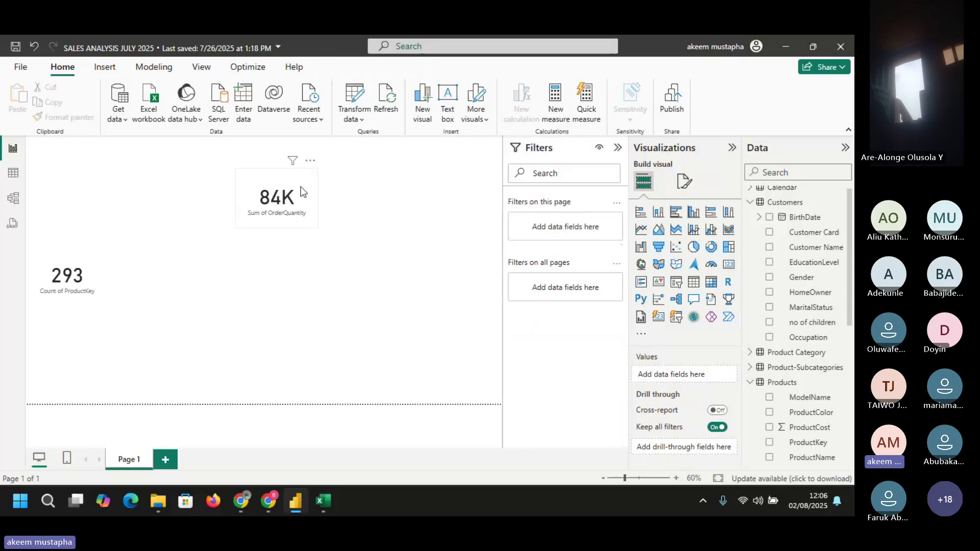
{"action": "left_click", "coordinate": [301, 194]}
{"action": "left_click_drag", "start_coordinate": [303, 197], "coordinate": [295, 221]}
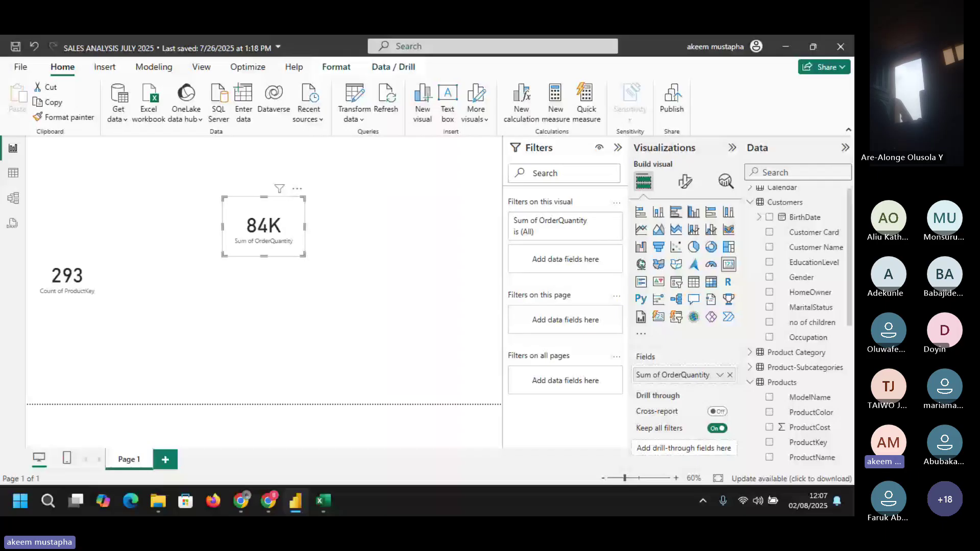
- Deselect the card and collapse the Customers and Products tables, keeping the Sales Table's fields listed
{"action": "left_click", "coordinate": [30, 375]}
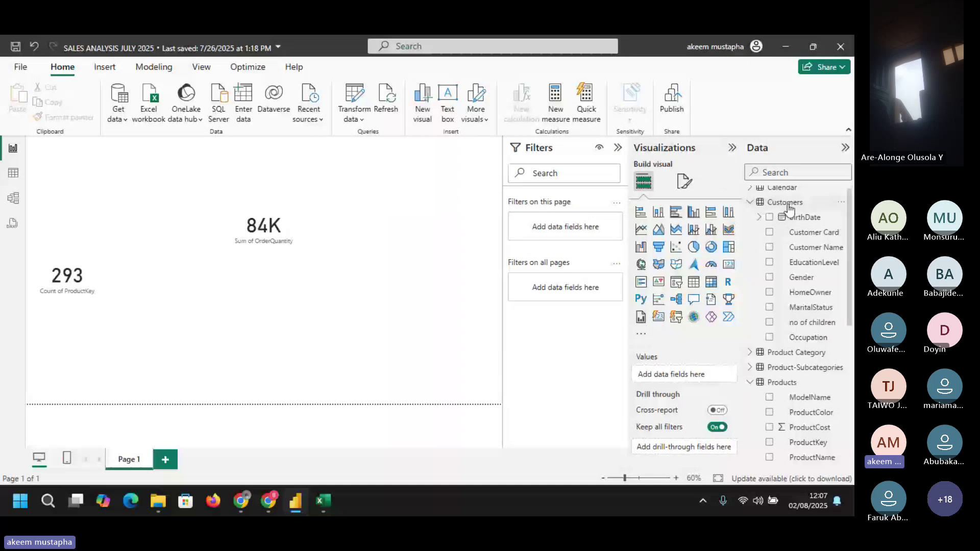
{"action": "left_click", "coordinate": [750, 203]}
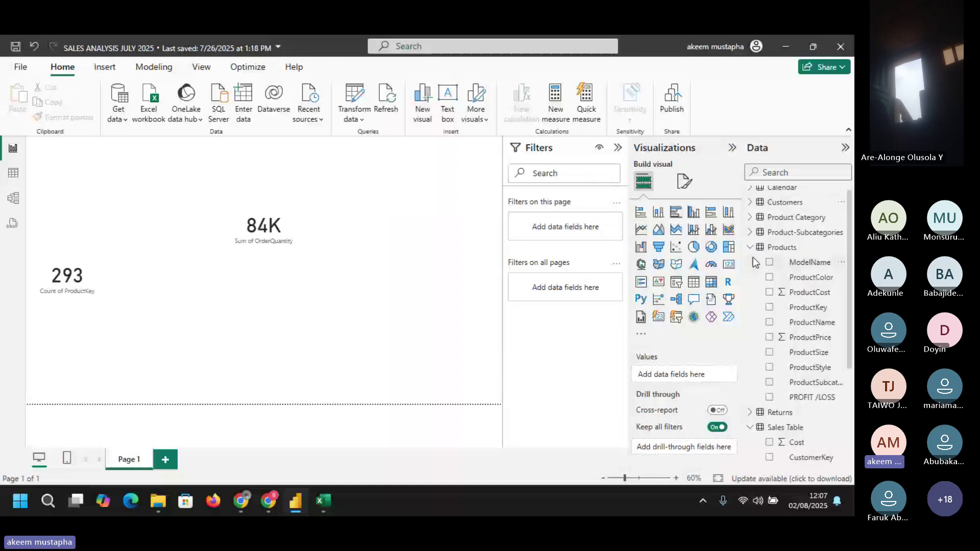
{"action": "left_click", "coordinate": [750, 248]}
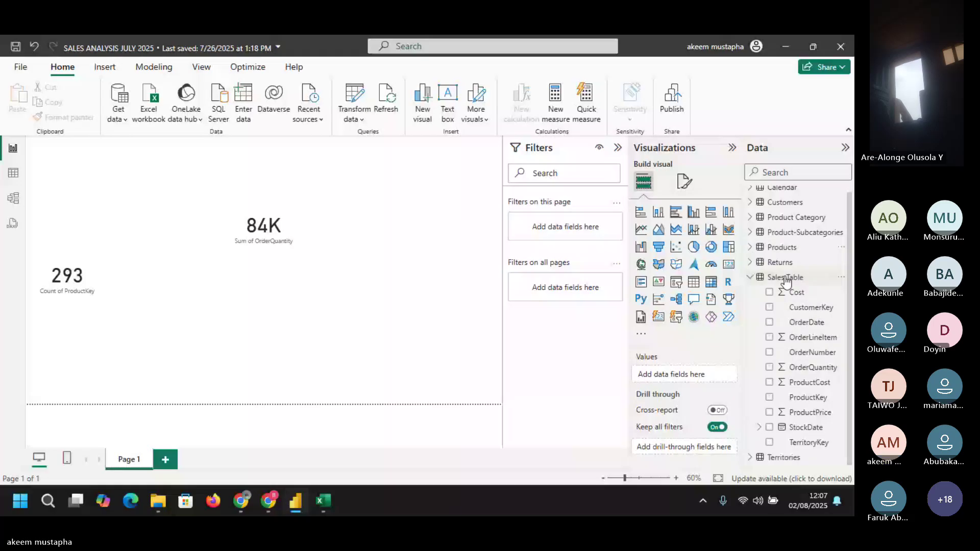
- Create a new measure and replace its default name with "Total qty Sold"
{"action": "right_click", "coordinate": [785, 280]}
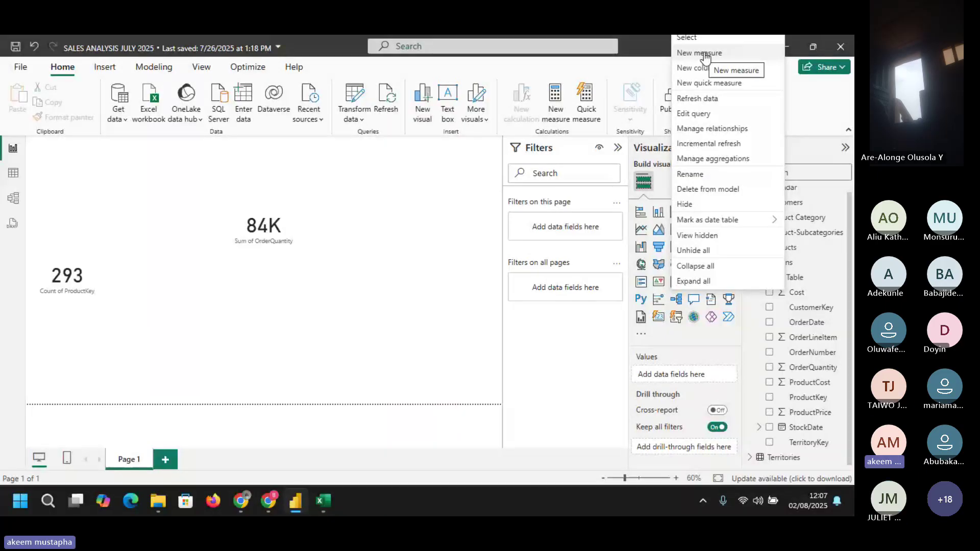
{"action": "left_click", "coordinate": [452, 180]}
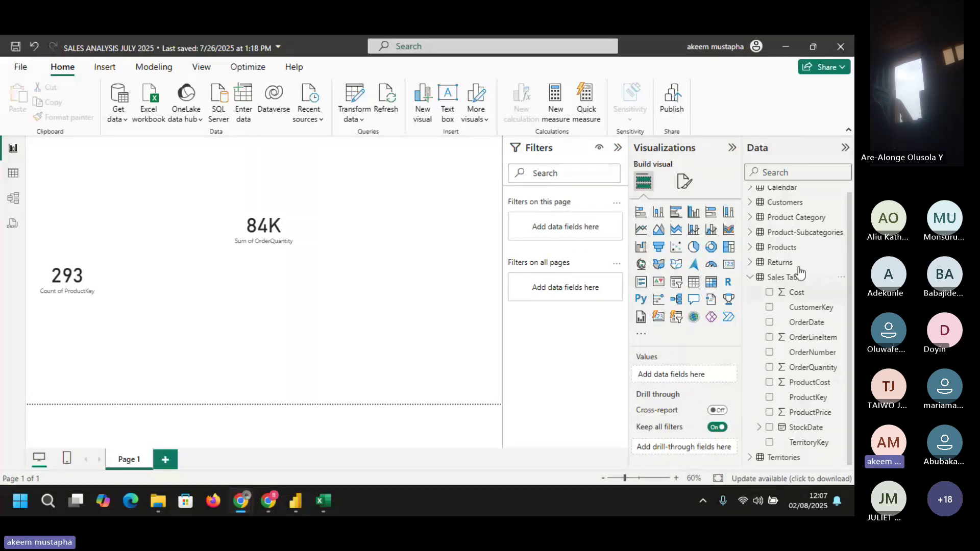
{"action": "left_click", "coordinate": [558, 96]}
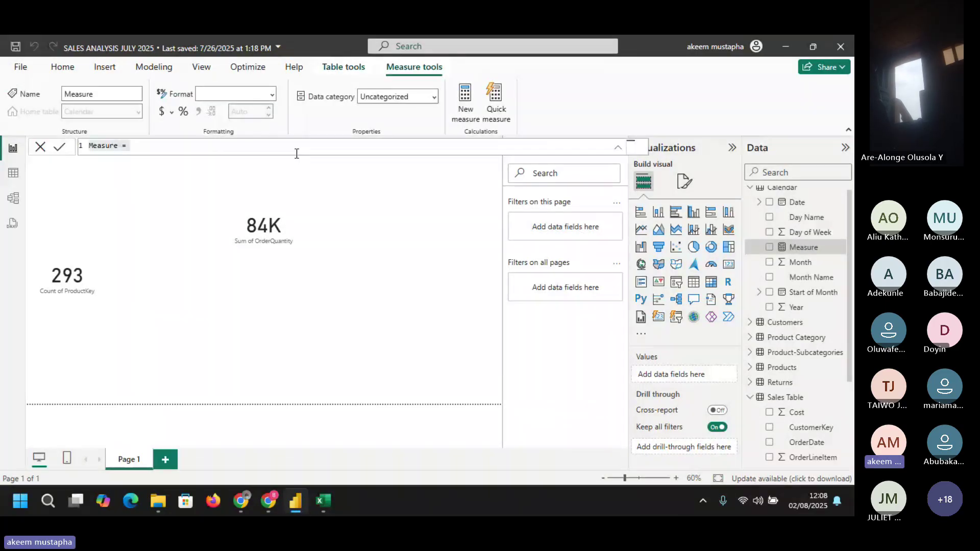
{"action": "left_click", "coordinate": [121, 146]}
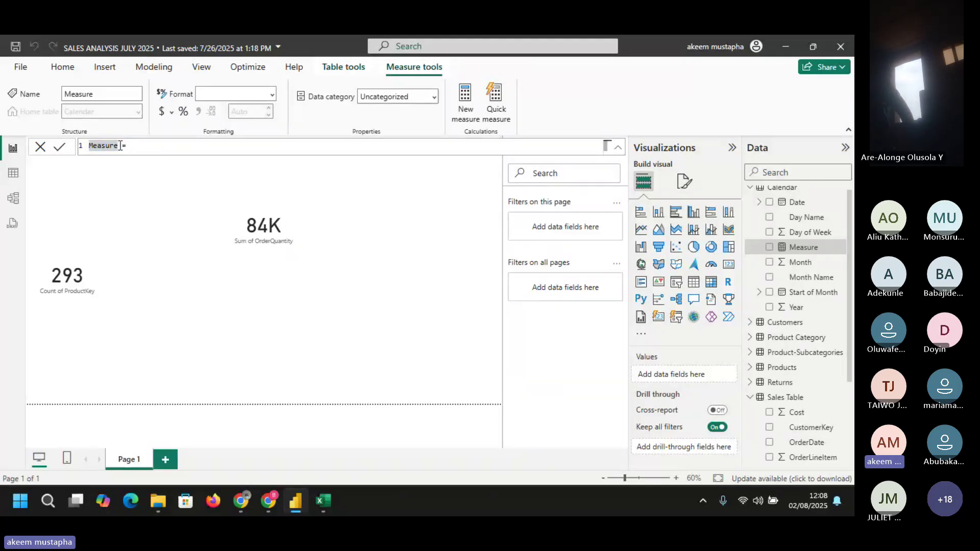
{"action": "key", "text": "BackSpace"}
{"action": "key", "text": "BackSpace"}
{"action": "key", "text": "BackSpace"}
{"action": "key", "text": "BackSpace"}
{"action": "key", "text": "BackSpace"}
{"action": "key", "text": "BackSpace"}
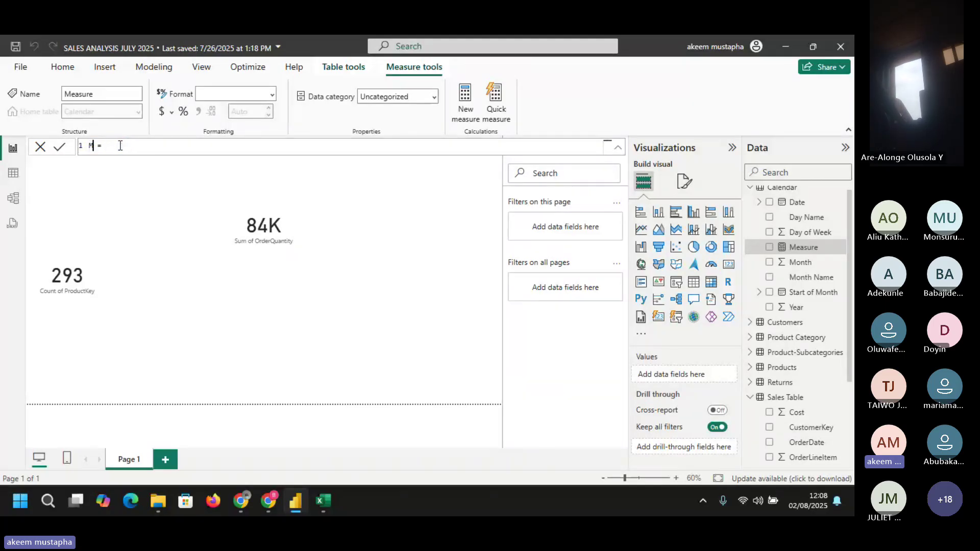
{"action": "key", "text": "BackSpace"}
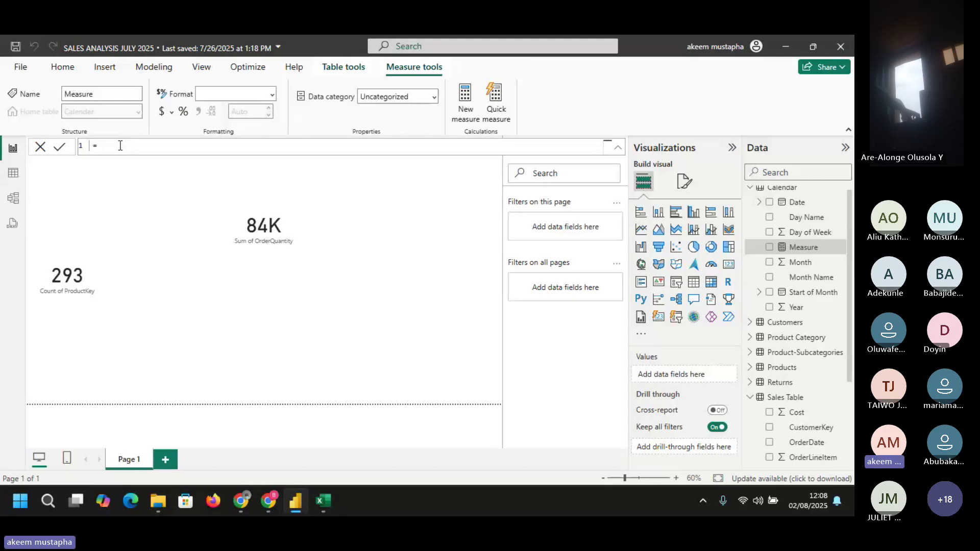
{"action": "type", "text": "tOTAL q"}
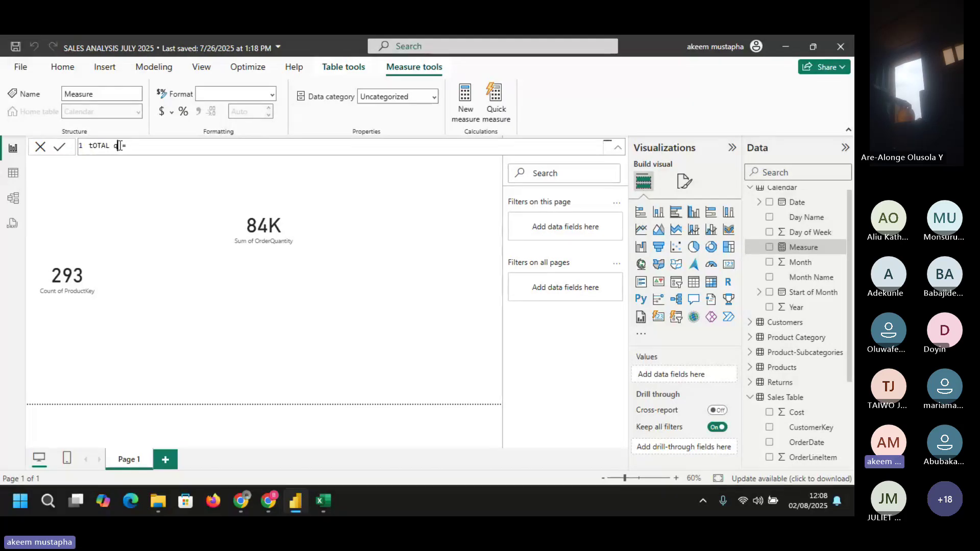
{"action": "type", "text": "ty"}
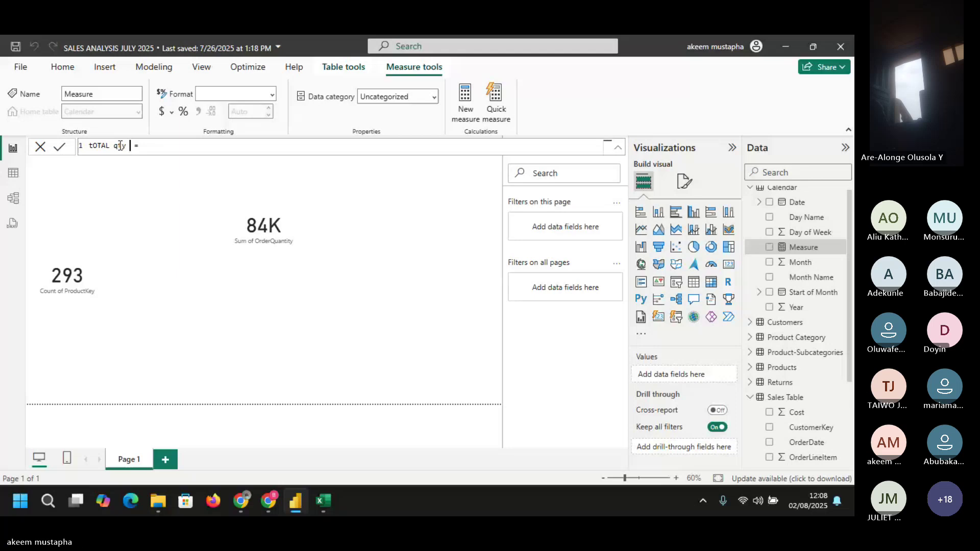
{"action": "type", "text": " Sa"}
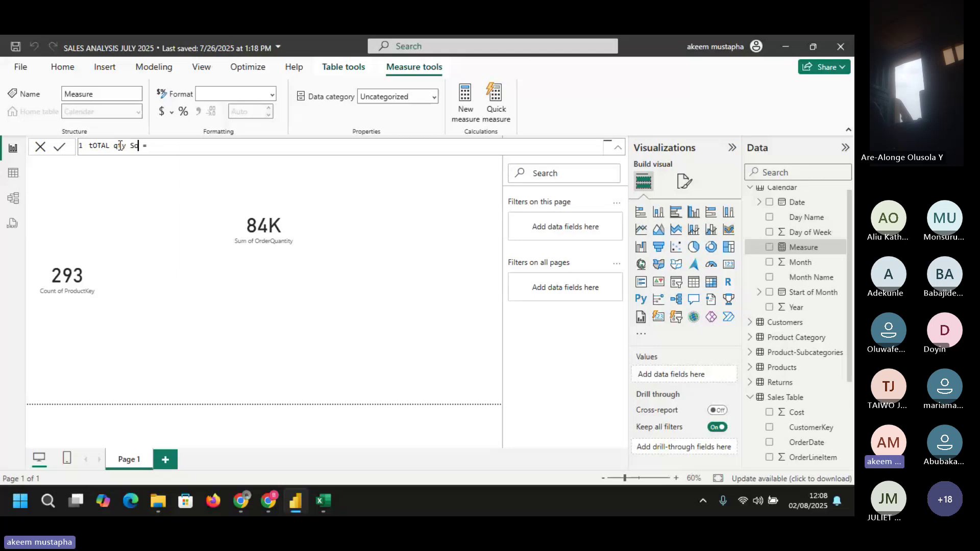
{"action": "type", "text": "ld"}
{"action": "double_click", "coordinate": [90, 147]}
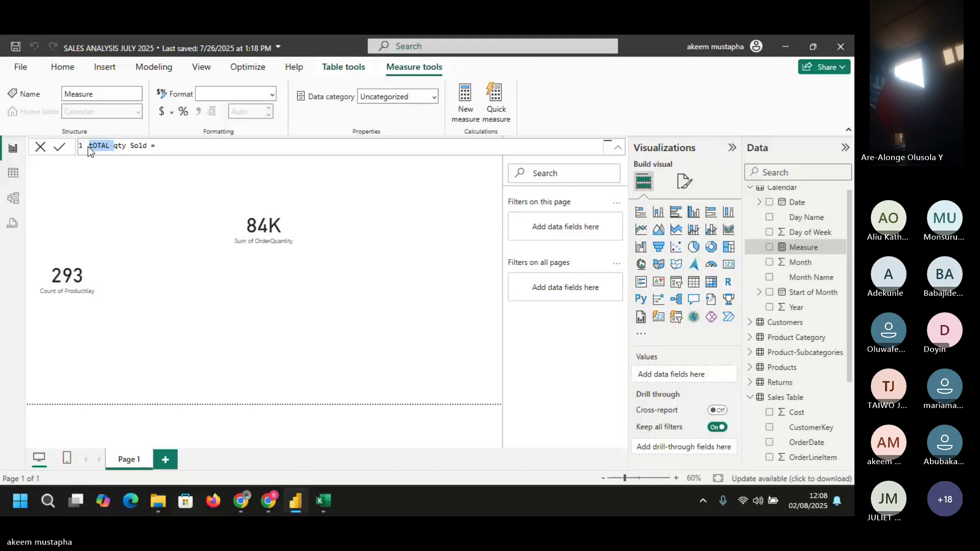
{"action": "key", "text": "BackSpace"}
{"action": "type", "text": "Total"}
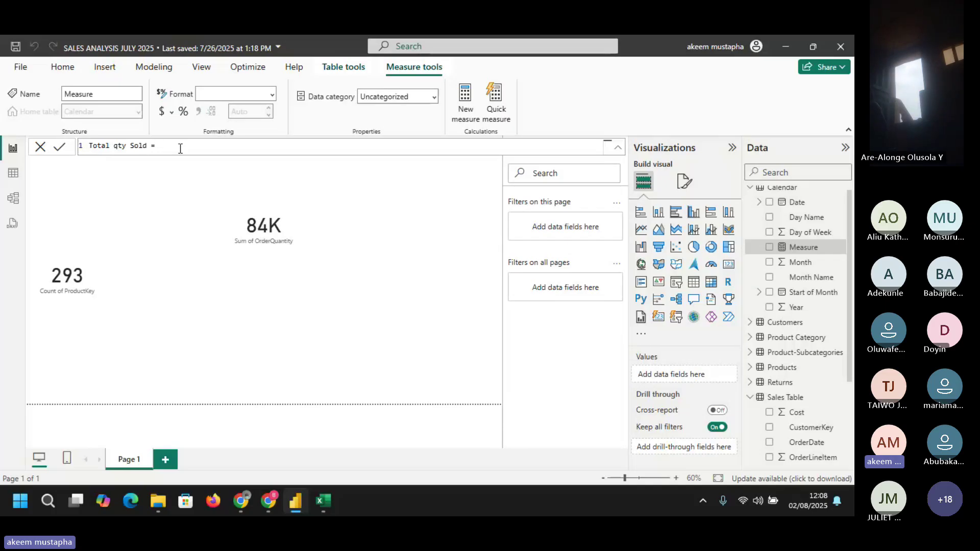
- Define the Total qty Sold measure as sum('Sales Table'[OrderQuantity]) and commit the formula
{"action": "type", "text": "s"}
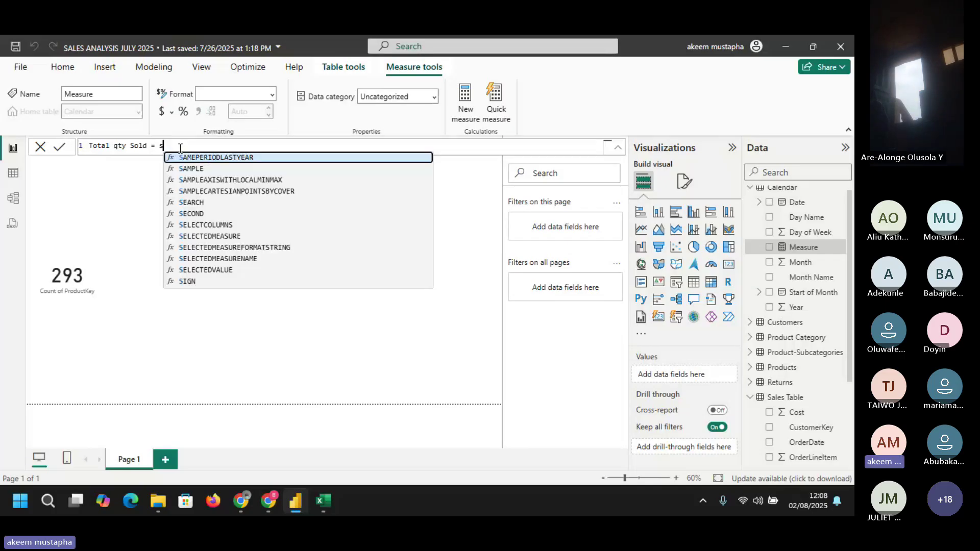
{"action": "type", "text": "um("}
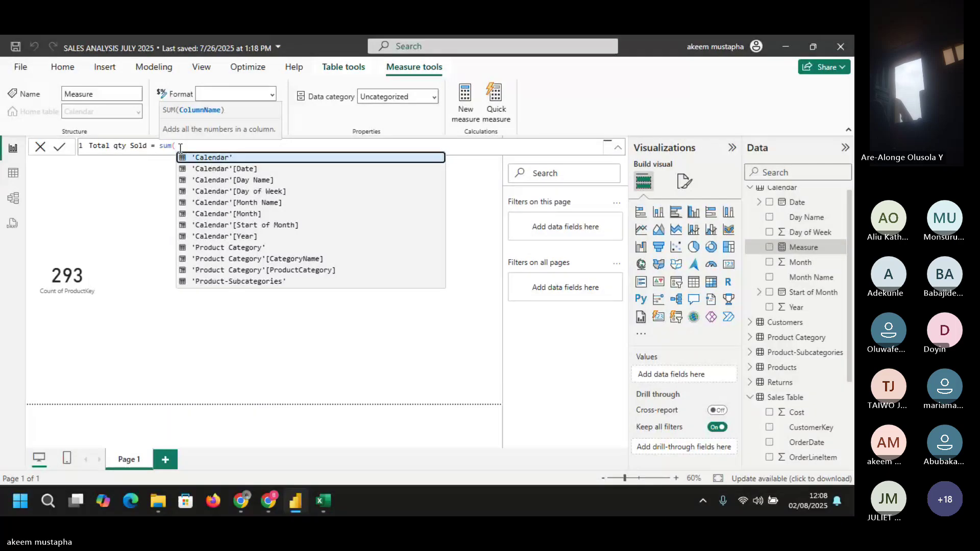
{"action": "type", "text": "qu"}
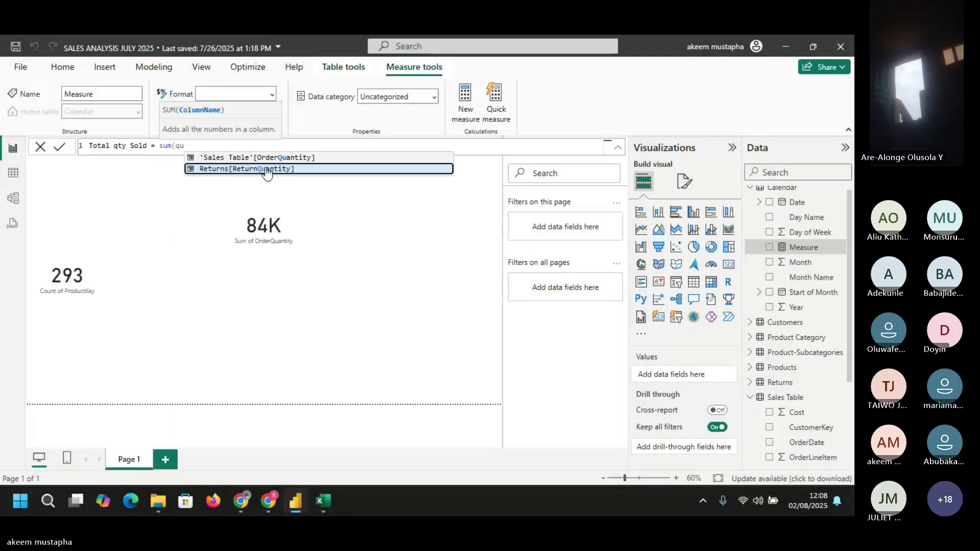
{"action": "left_click", "coordinate": [312, 156]}
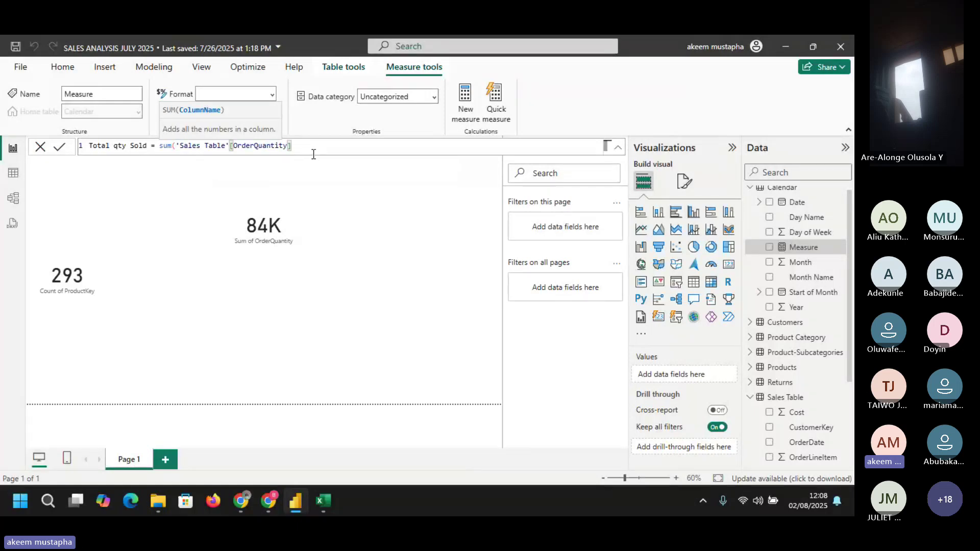
{"action": "type", "text": ")"}
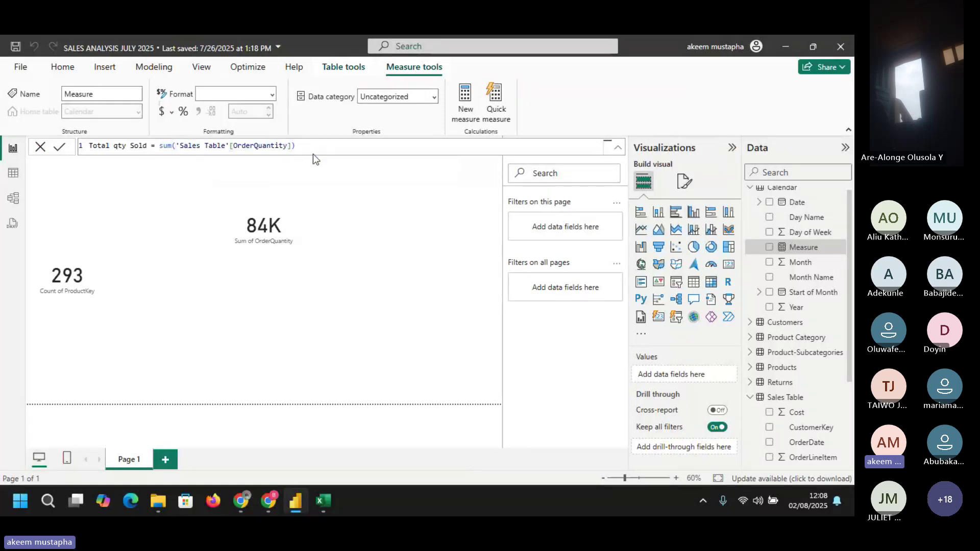
{"action": "key", "text": "Return"}
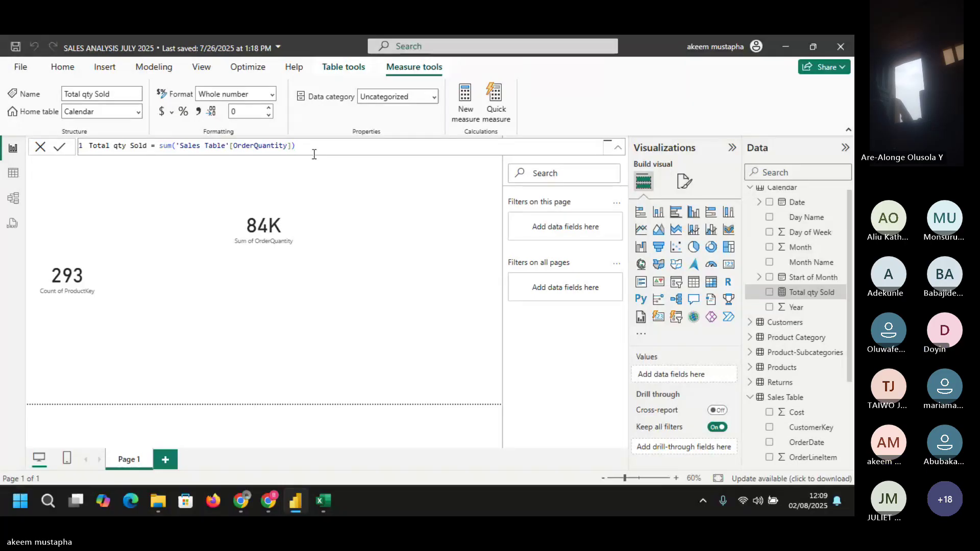
- Delete the Total qty Sold measure from the Calendar table and confirm the deletion
{"action": "left_click_drag", "start_coordinate": [317, 153], "coordinate": [88, 147]}
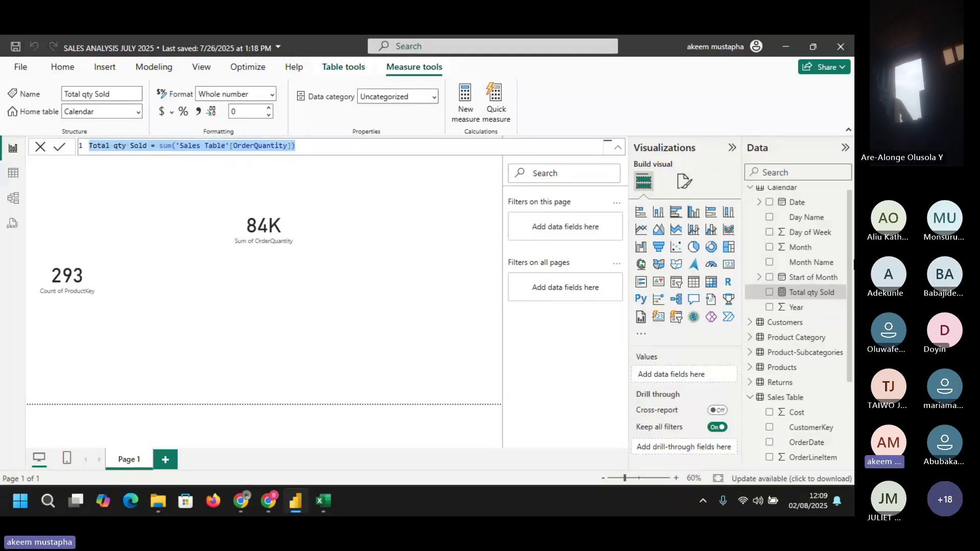
{"action": "right_click", "coordinate": [804, 295]}
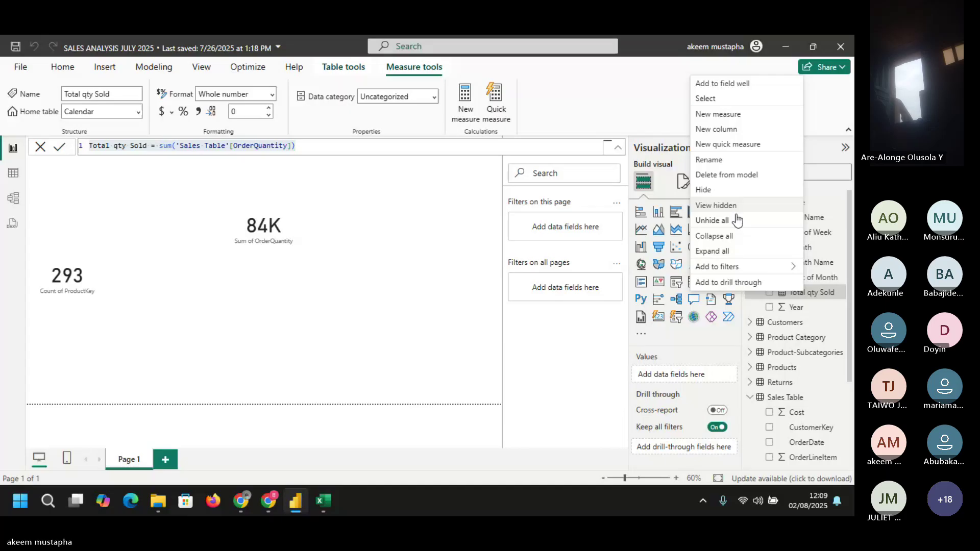
{"action": "left_click", "coordinate": [768, 297]}
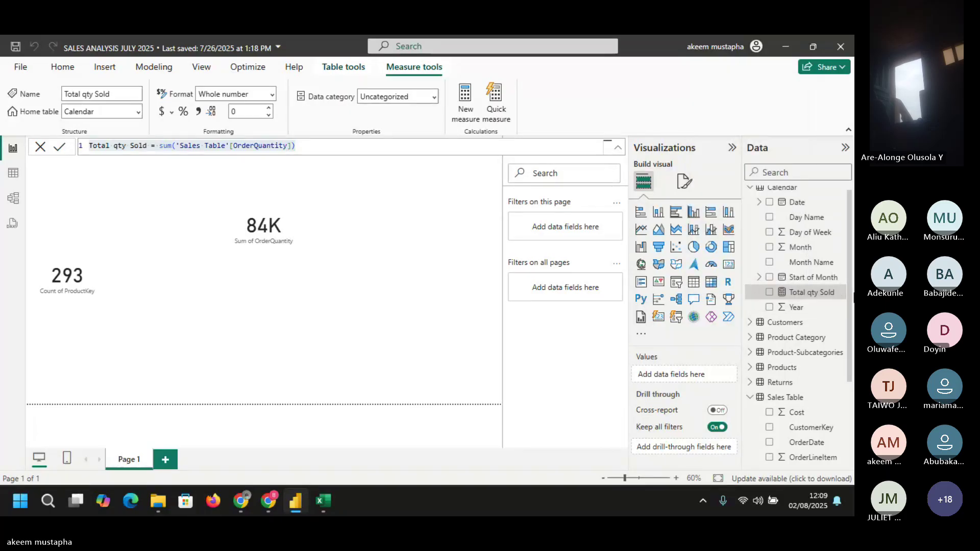
{"action": "left_click", "coordinate": [450, 374]}
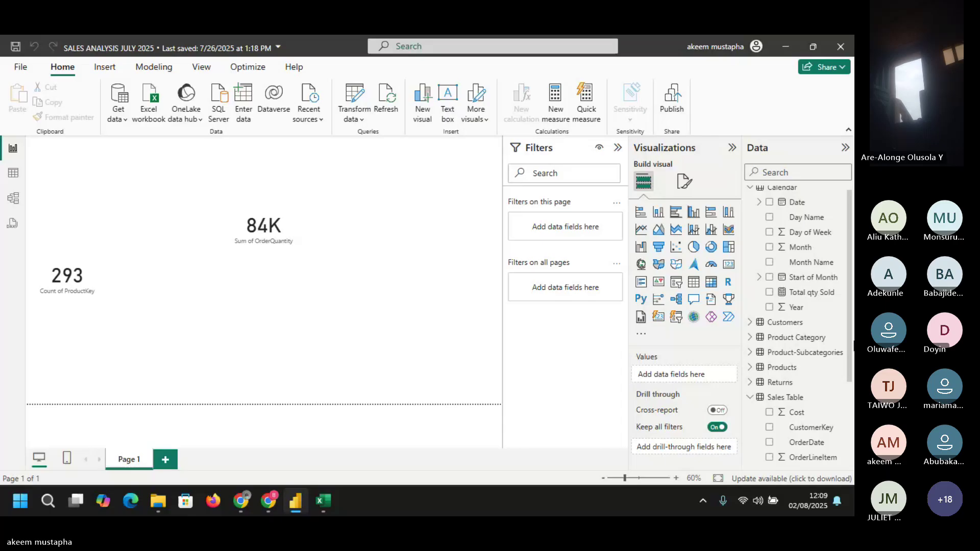
{"action": "left_click", "coordinate": [840, 294]}
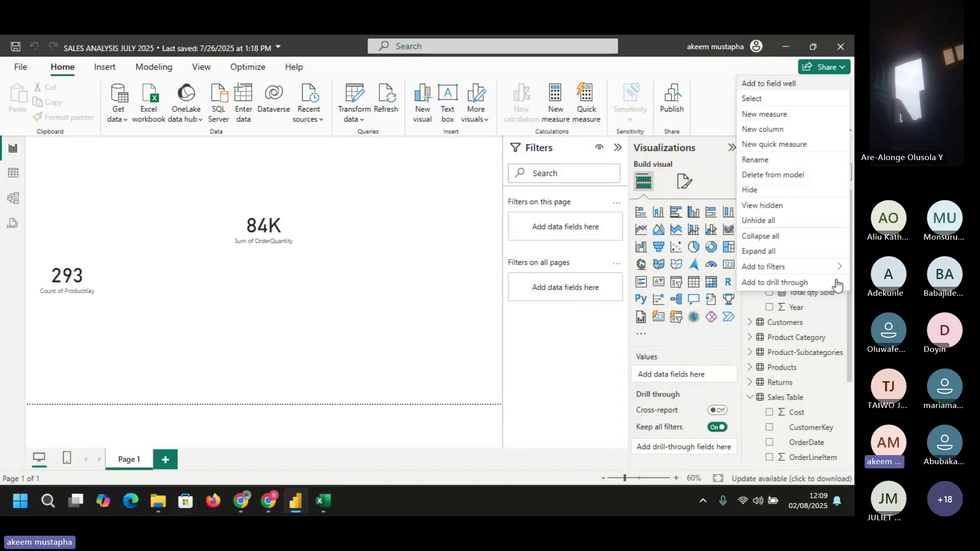
{"action": "left_click", "coordinate": [799, 176]}
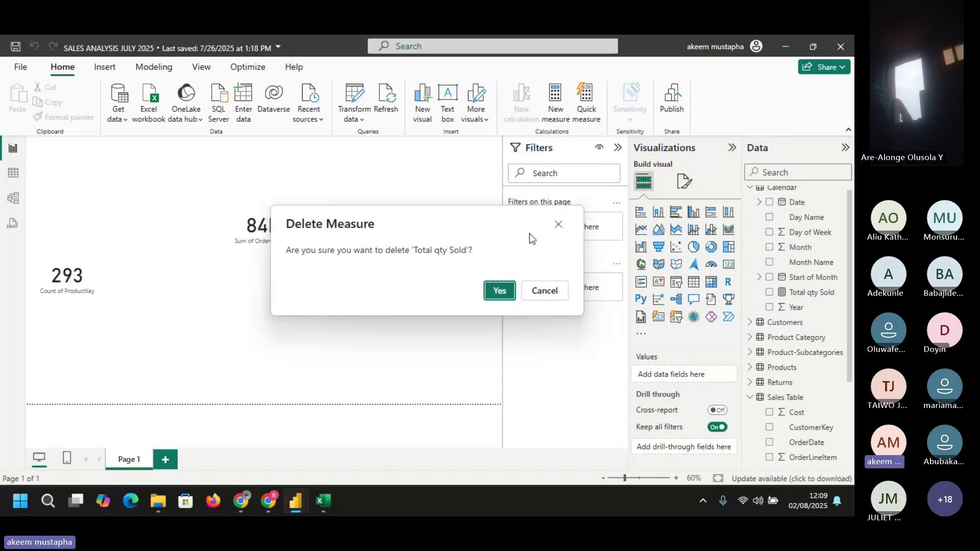
{"action": "left_click", "coordinate": [500, 291]}
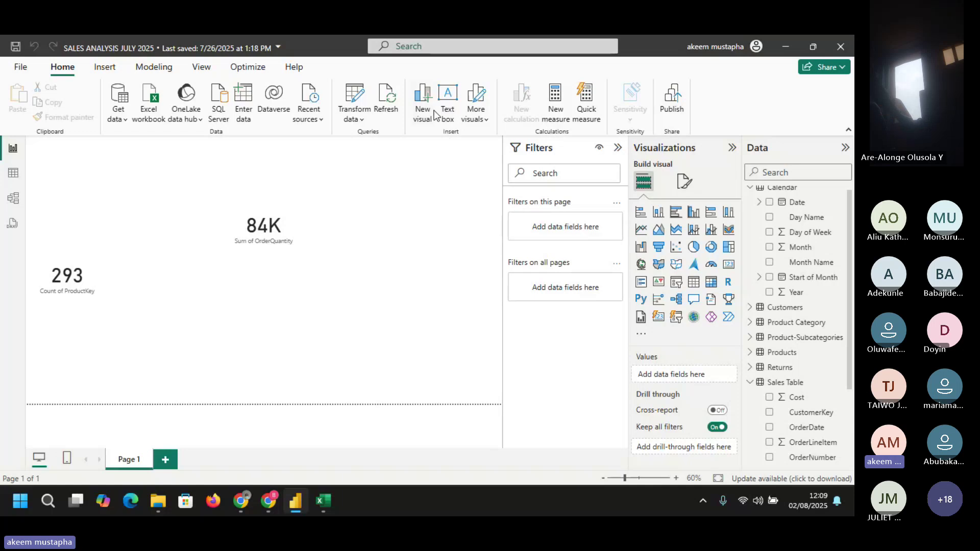
- Create a new measure in the Calendar table named "Total Qty Sold", leaving its formula empty
{"action": "left_click", "coordinate": [557, 107]}
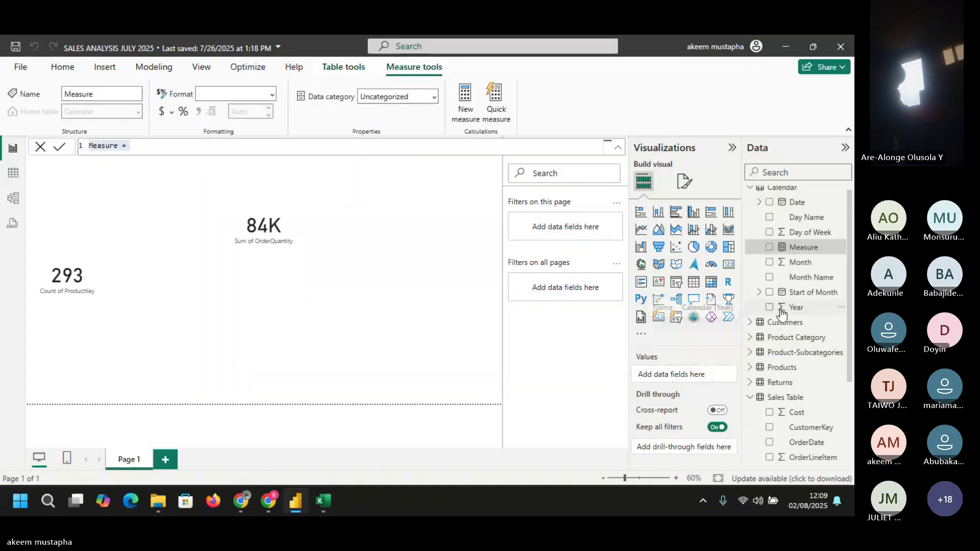
{"action": "double_click", "coordinate": [119, 146]}
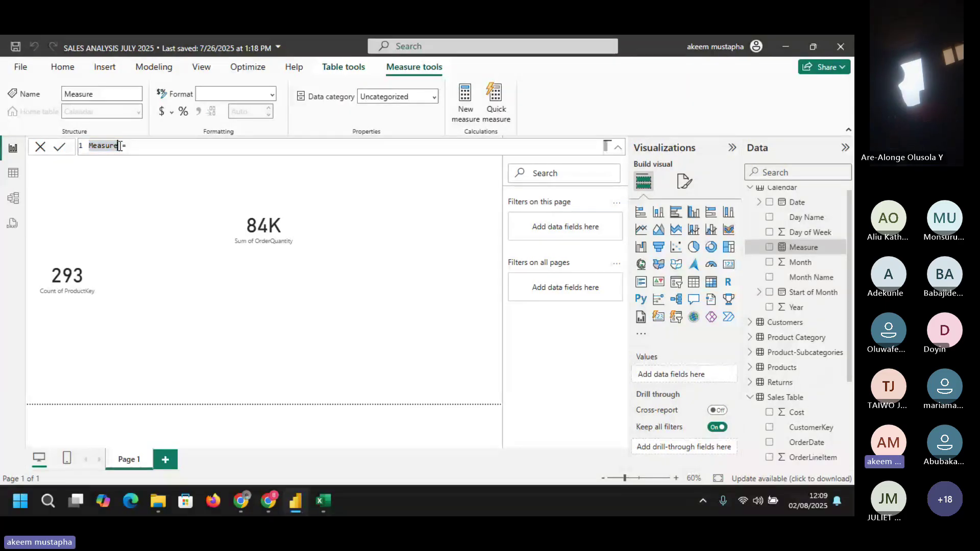
{"action": "type", "text": "To"}
{"action": "type", "text": "tal Qty "}
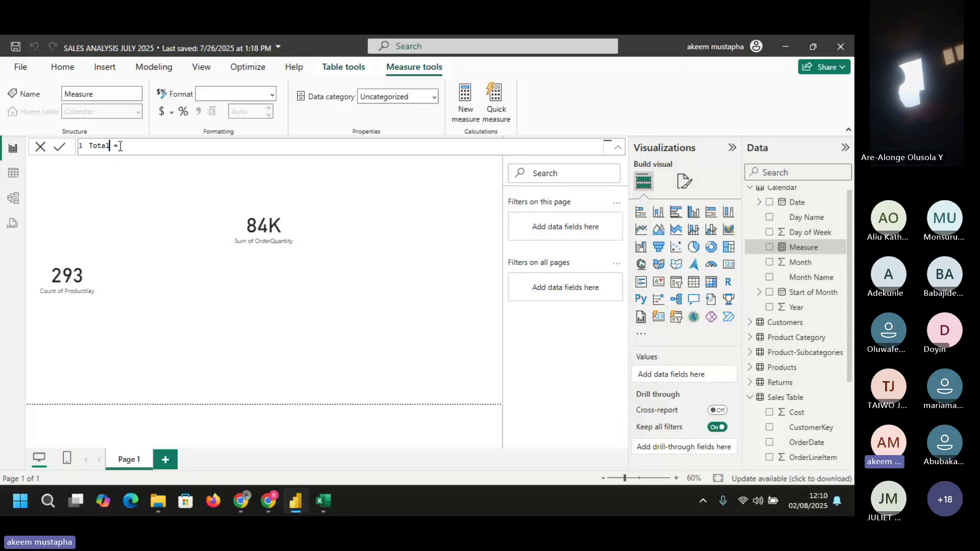
{"action": "type", "text": "Sold"}
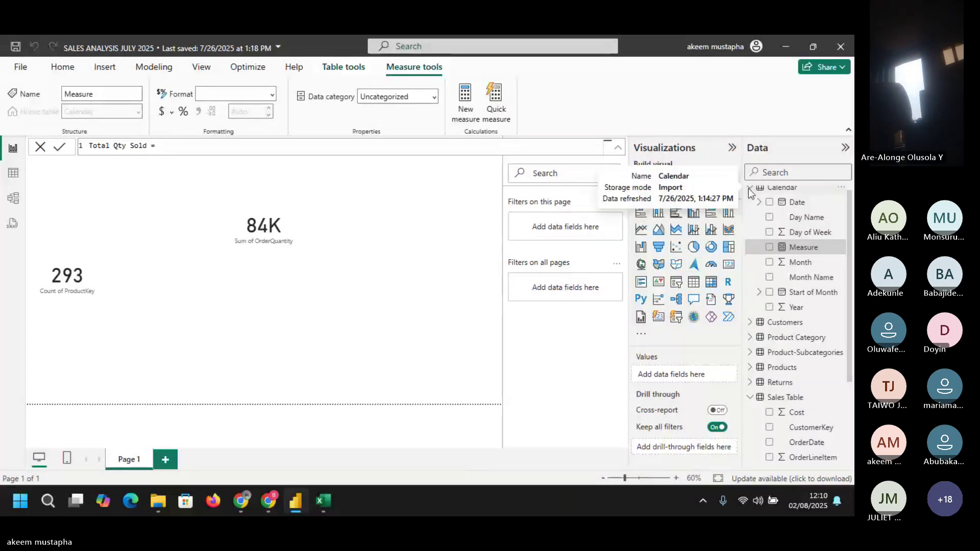
{"action": "key", "text": "Return"}
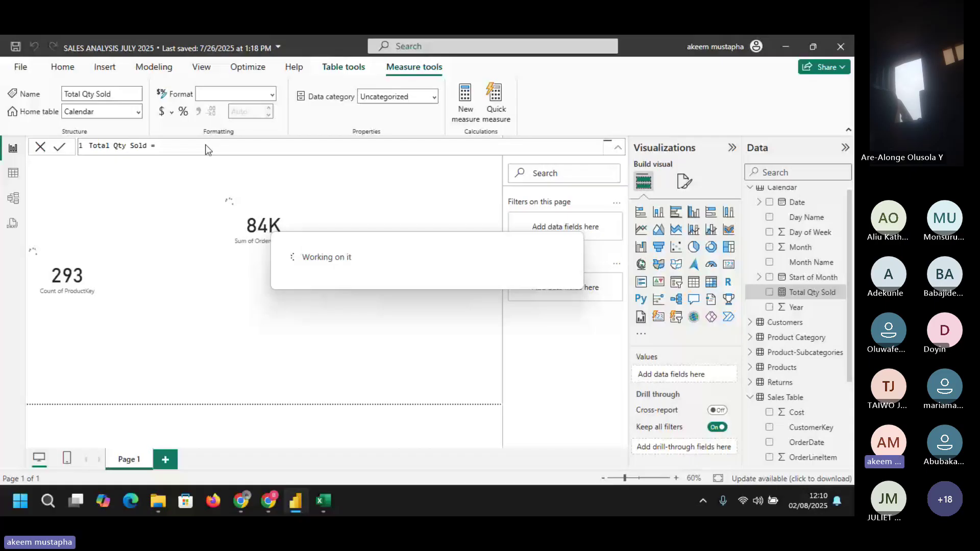
- Enter the formula SUM('Sales Table'[OrderQuantity]) for the Total Qty Sold measure
{"action": "left_click", "coordinate": [180, 143]}
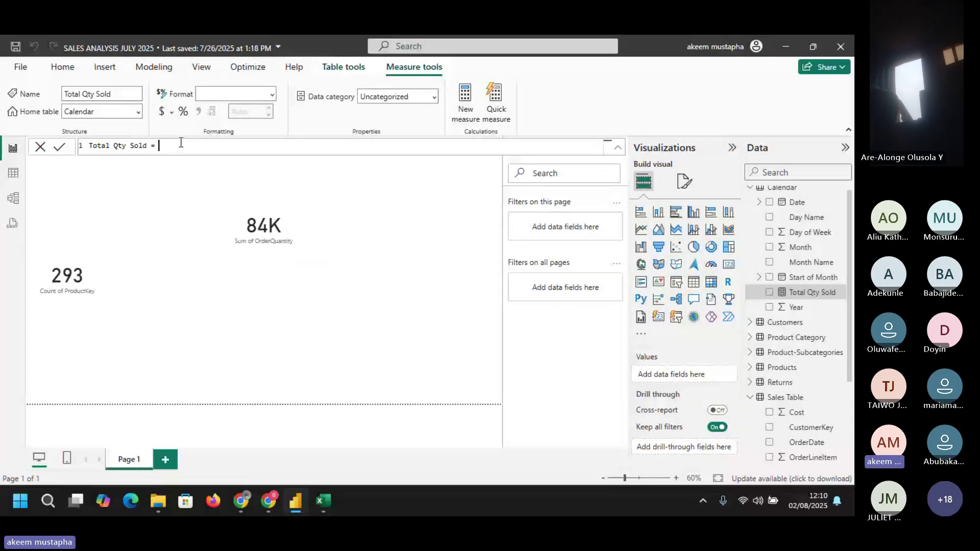
{"action": "type", "text": "su"}
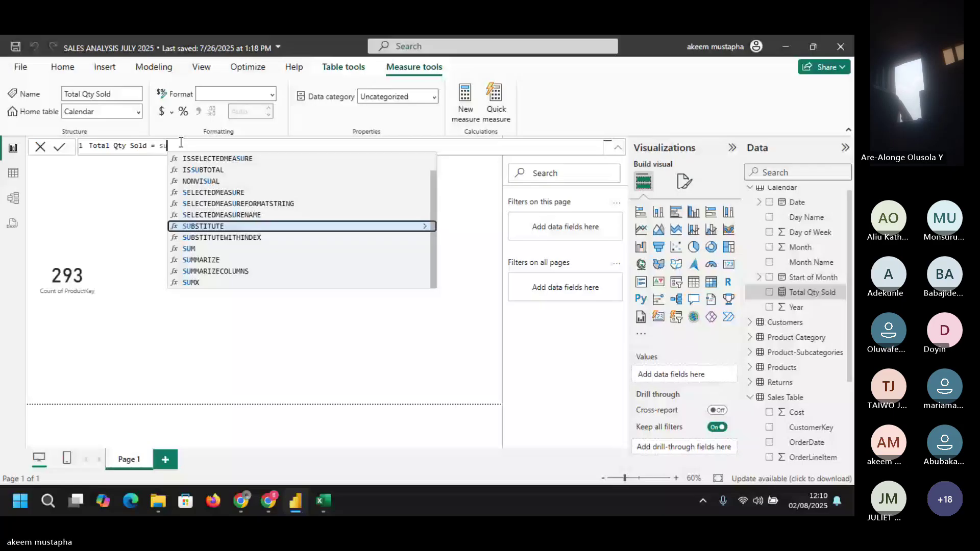
{"action": "type", "text": "m("}
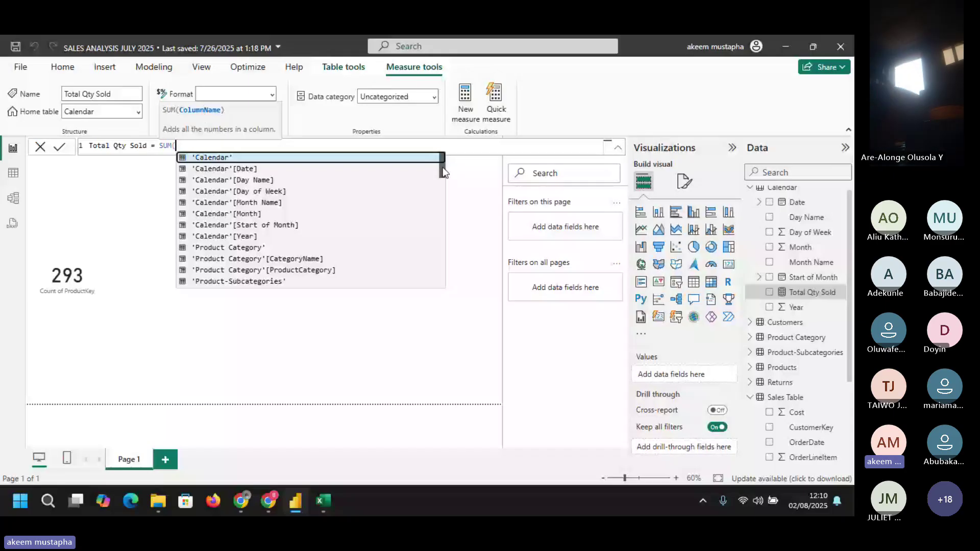
{"action": "left_click_drag", "start_coordinate": [443, 172], "coordinate": [443, 202]}
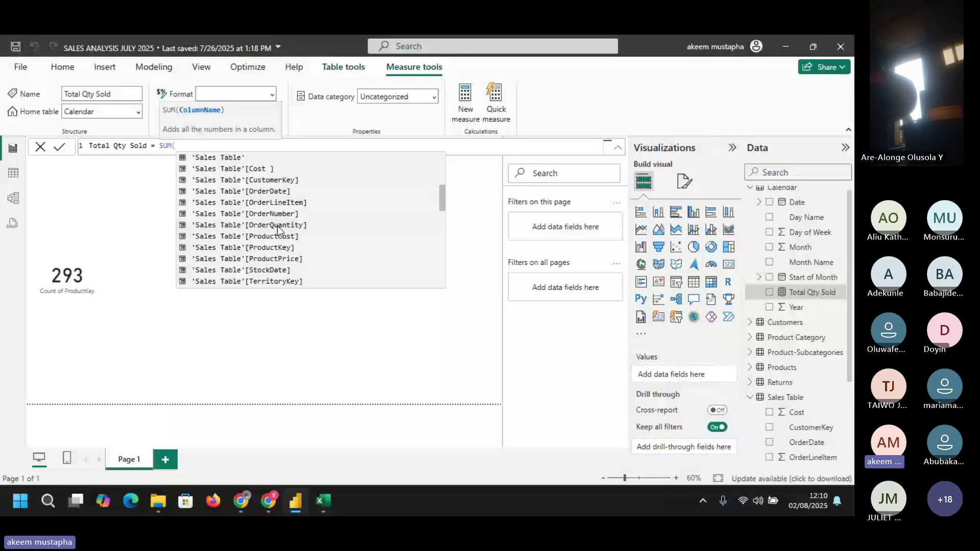
{"action": "left_click", "coordinate": [278, 226]}
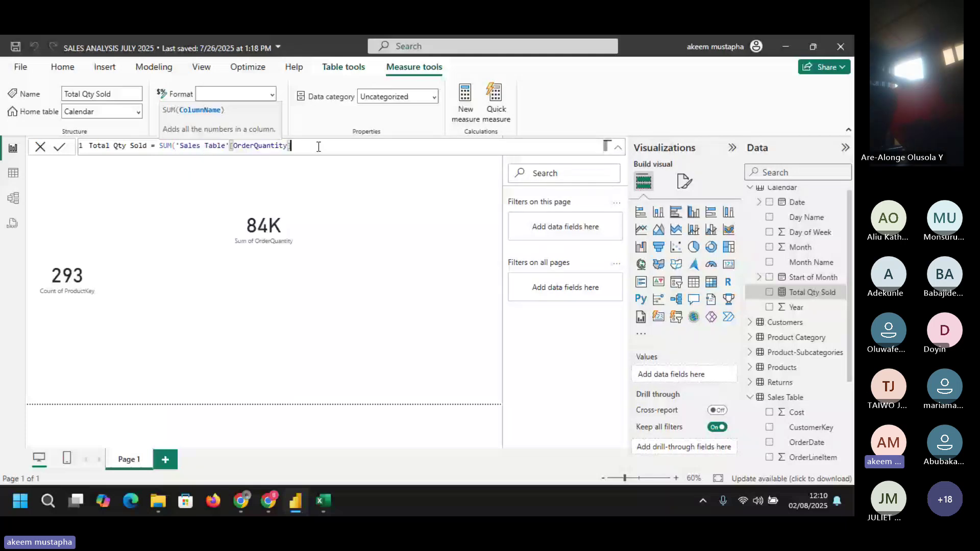
{"action": "type", "text": ")"}
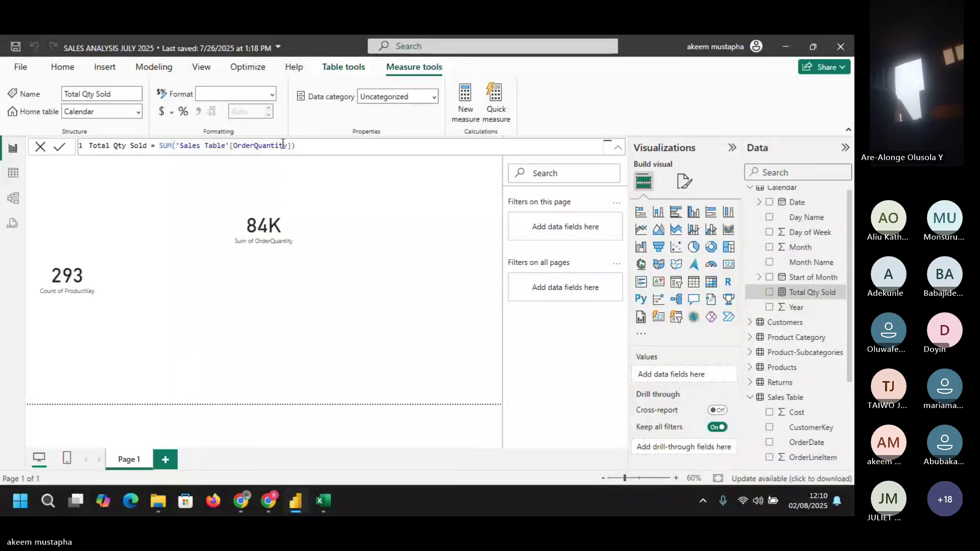
- Commit the Total Qty Sold formula and display the measure in a new card visual
{"action": "key", "text": "Return"}
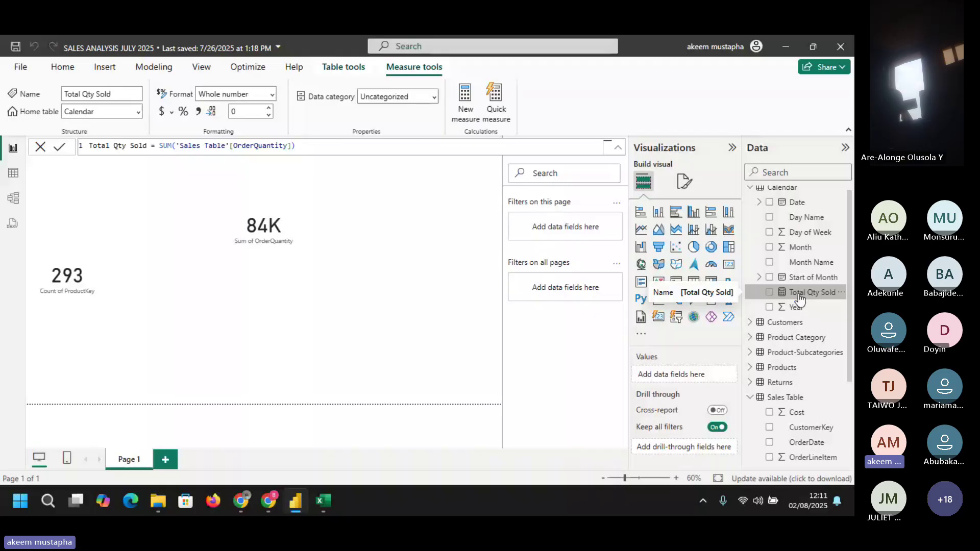
{"action": "left_click", "coordinate": [433, 337]}
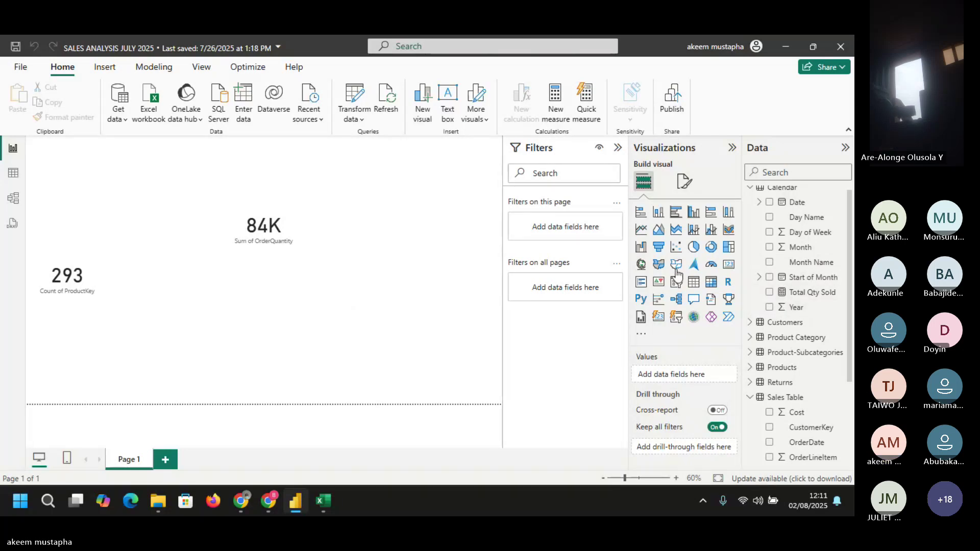
{"action": "left_click", "coordinate": [730, 266]}
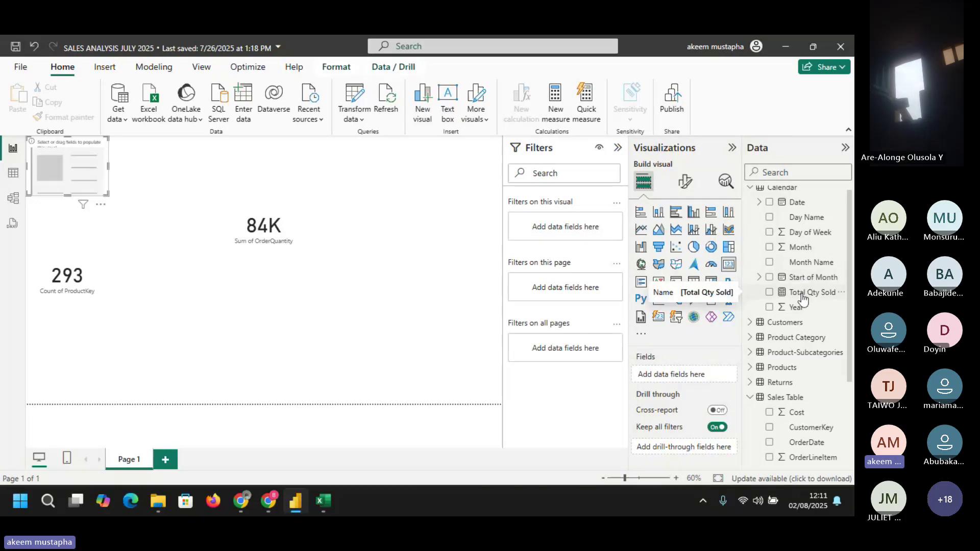
{"action": "left_click_drag", "start_coordinate": [804, 300], "coordinate": [697, 378]}
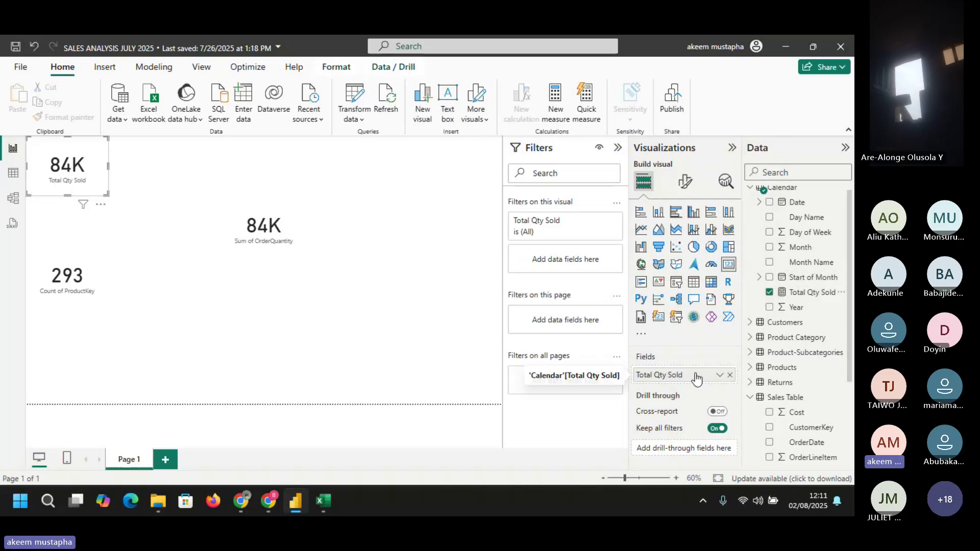
- Move the Total Qty Sold card to the upper middle of the page and place the Sum of OrderQuantity card below it
{"action": "left_click_drag", "start_coordinate": [60, 173], "coordinate": [273, 173]}
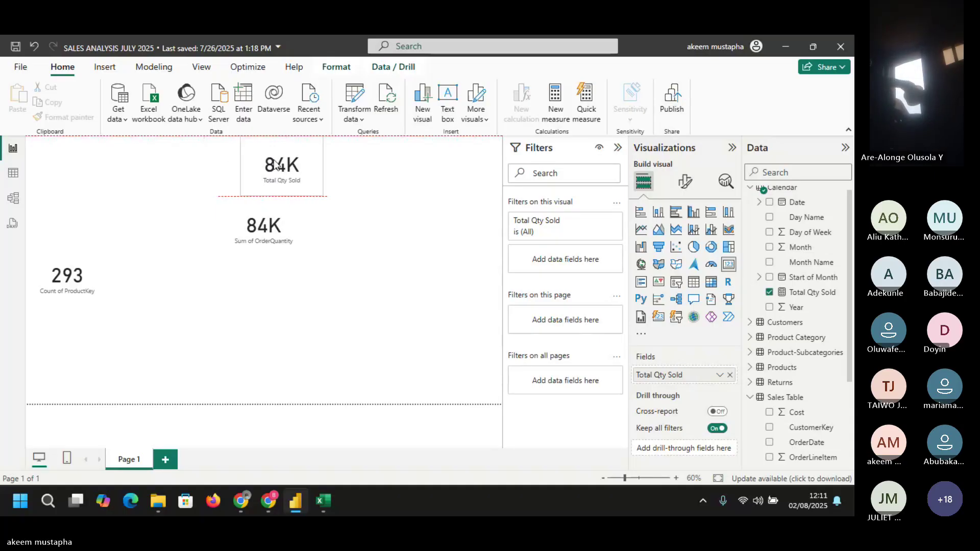
{"action": "left_click_drag", "start_coordinate": [268, 212], "coordinate": [287, 247]}
{"action": "left_click", "coordinate": [302, 182]}
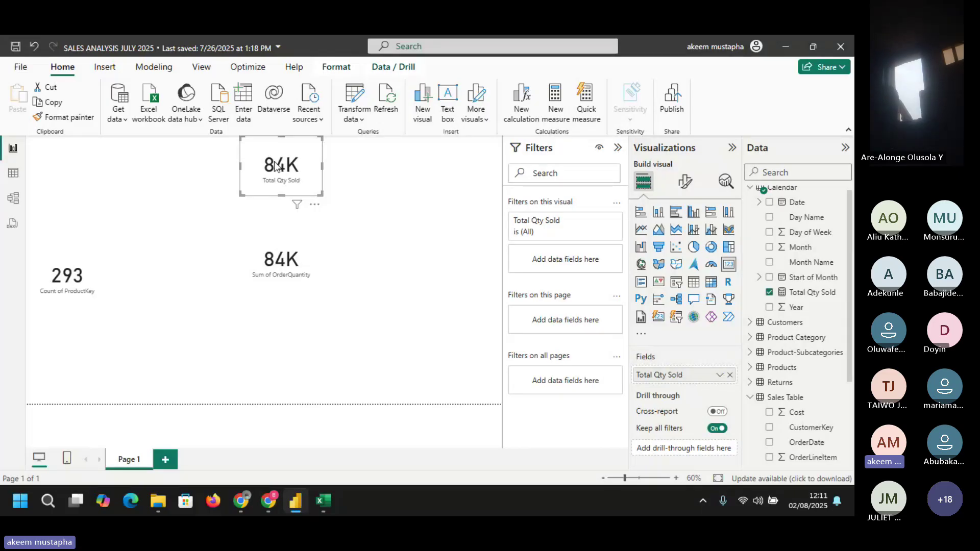
{"action": "left_click_drag", "start_coordinate": [313, 262], "coordinate": [316, 250]}
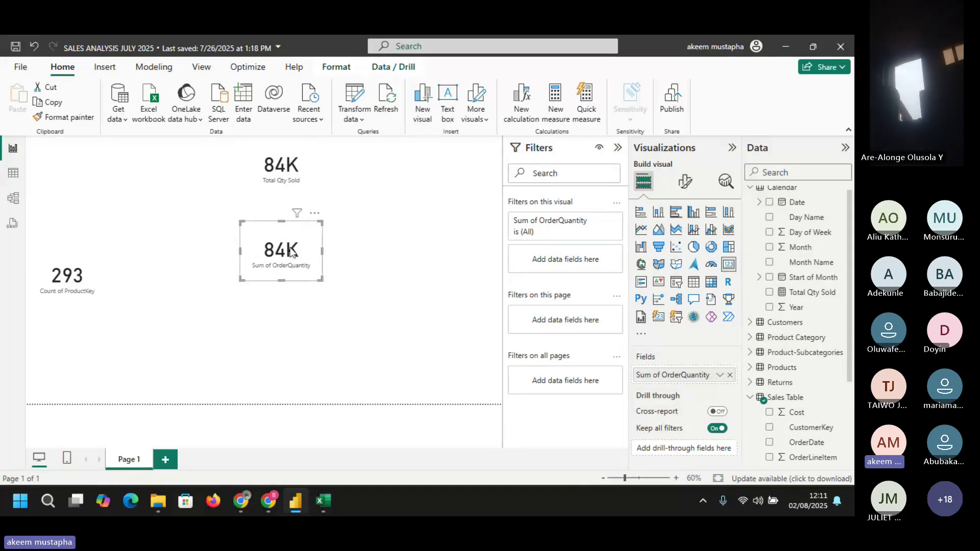
{"action": "left_click", "coordinate": [282, 171]}
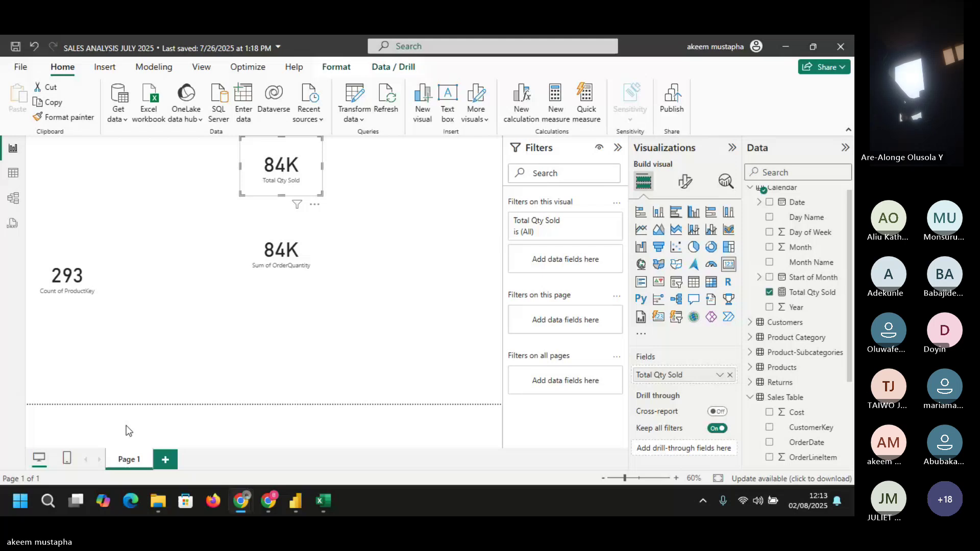
{"action": "left_click", "coordinate": [309, 258]}
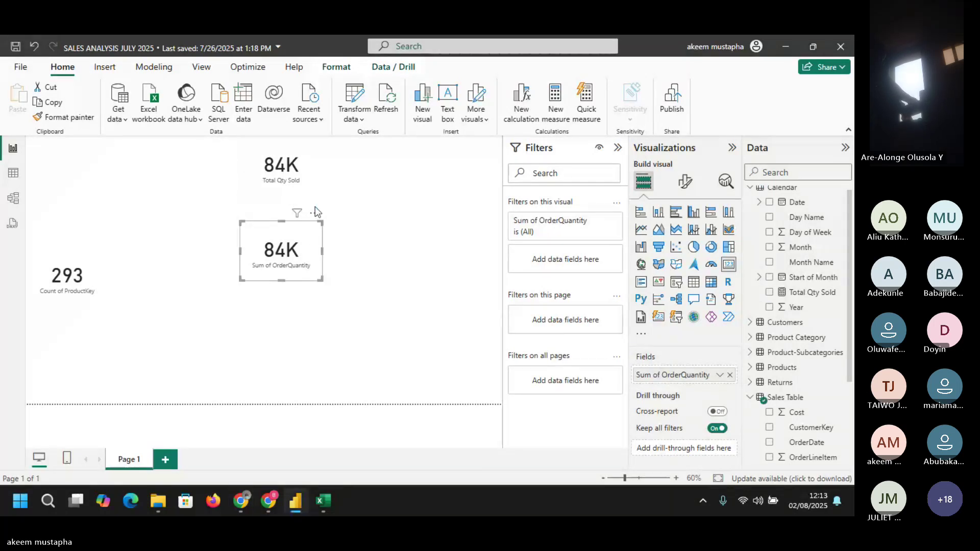
{"action": "left_click_drag", "start_coordinate": [318, 218], "coordinate": [303, 234]}
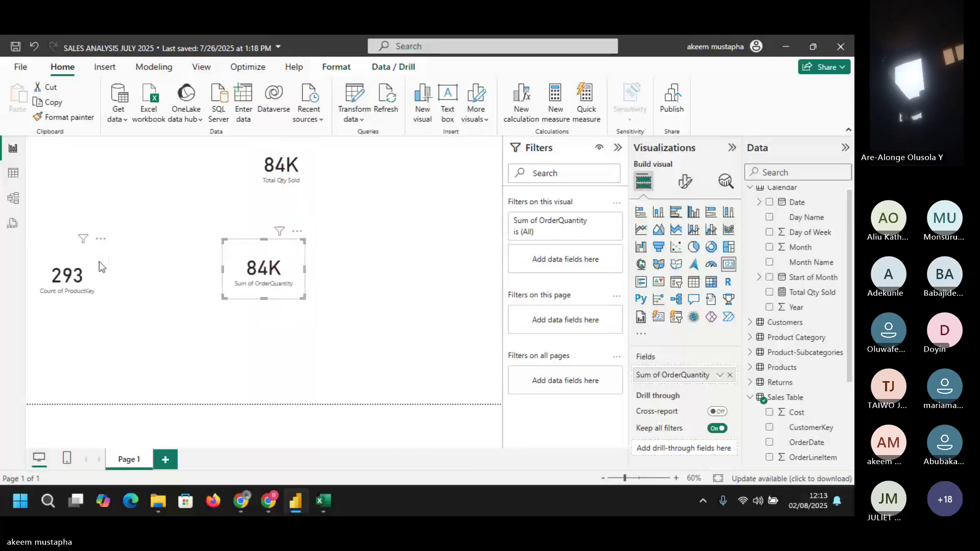
- Collapse the field lists of the Calendar table and the Sales Table, leaving no visual selected
{"action": "left_click", "coordinate": [99, 261]}
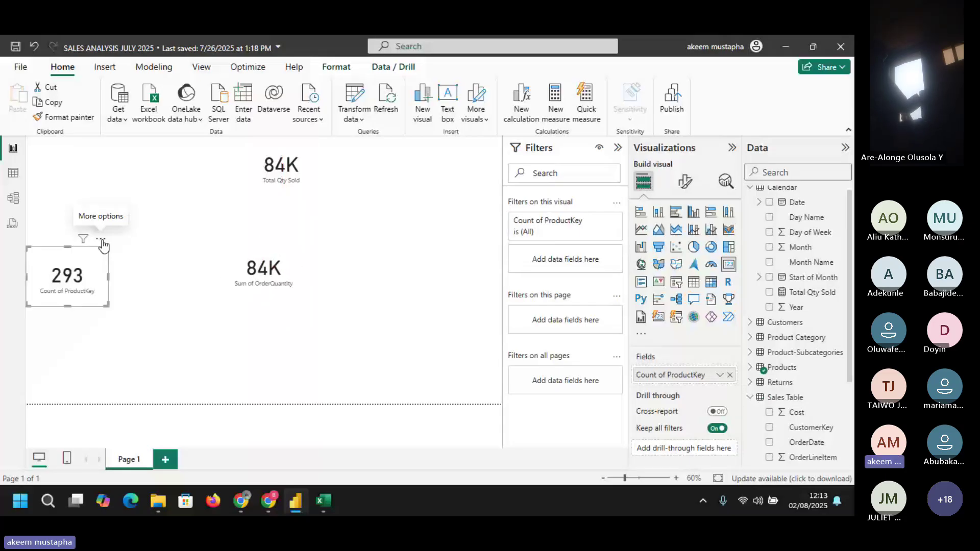
{"action": "left_click", "coordinate": [102, 240]}
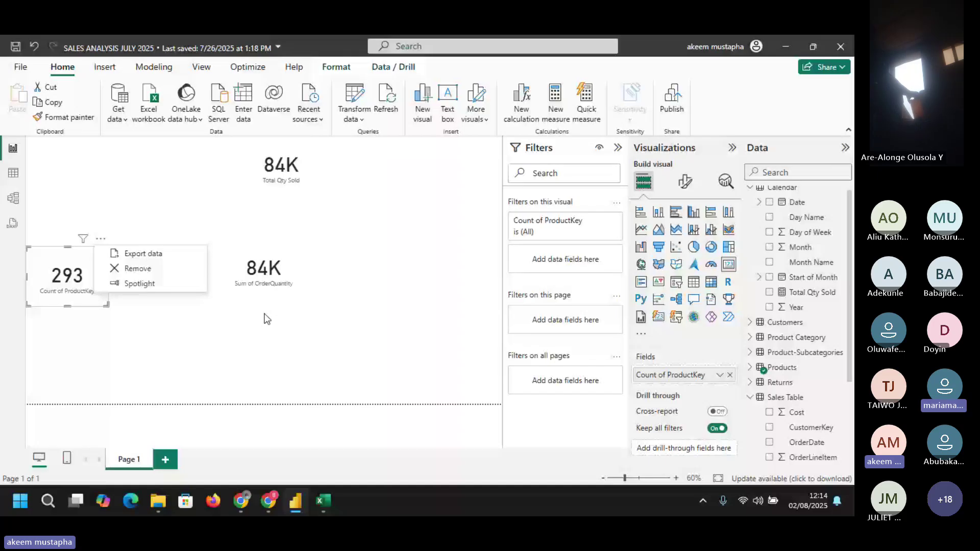
{"action": "left_click", "coordinate": [749, 188]}
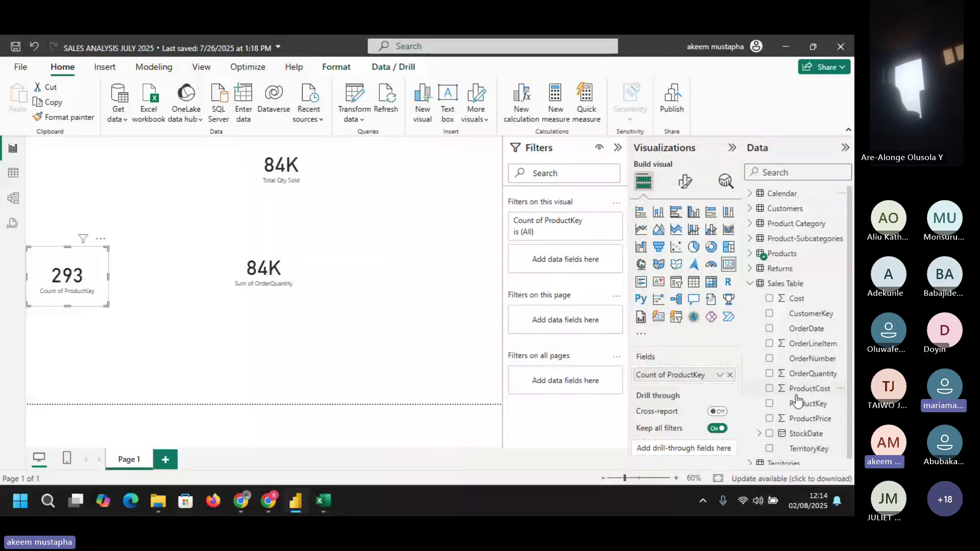
{"action": "left_click", "coordinate": [750, 283]}
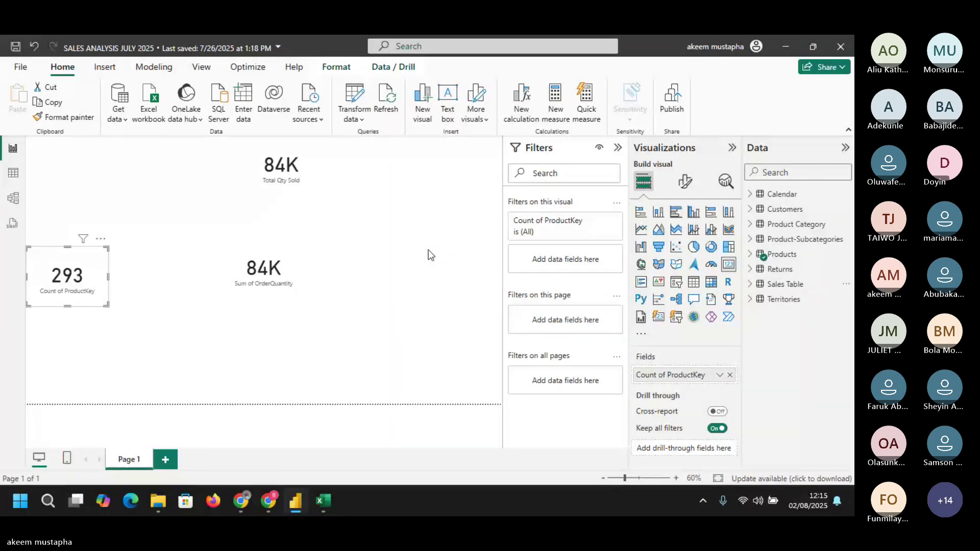
{"action": "left_click", "coordinate": [401, 247]}
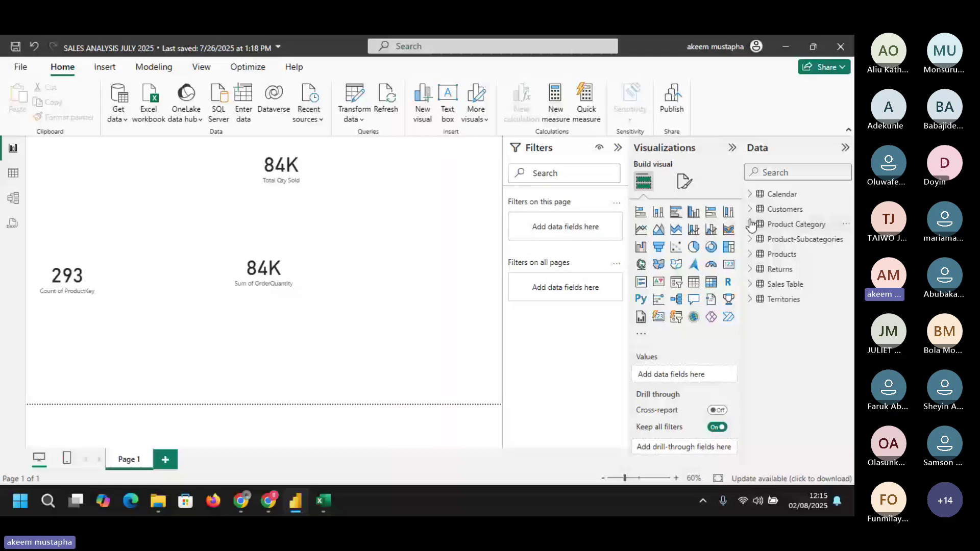
- Show the Customers table's data in table view and unhide its CustomerKey column
{"action": "left_click", "coordinate": [792, 211]}
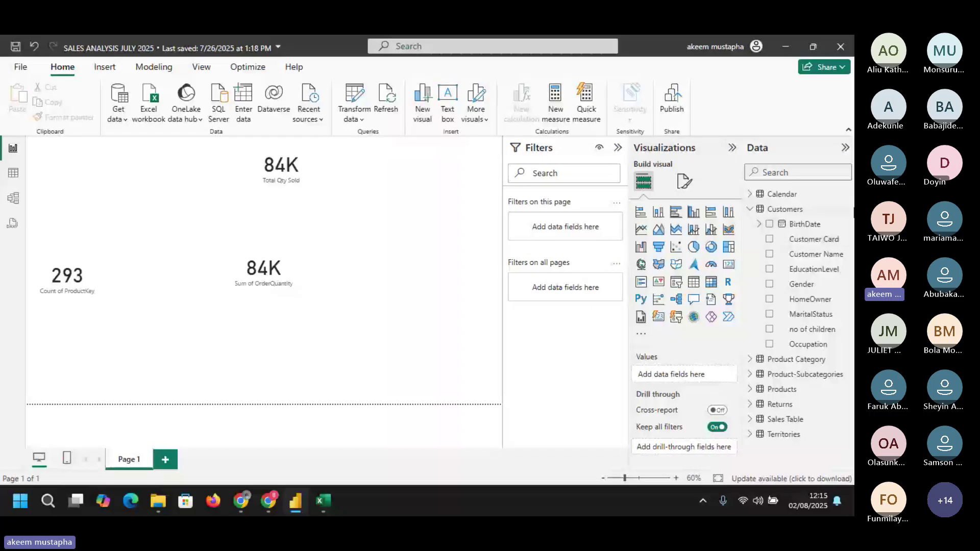
{"action": "left_click", "coordinate": [16, 175]}
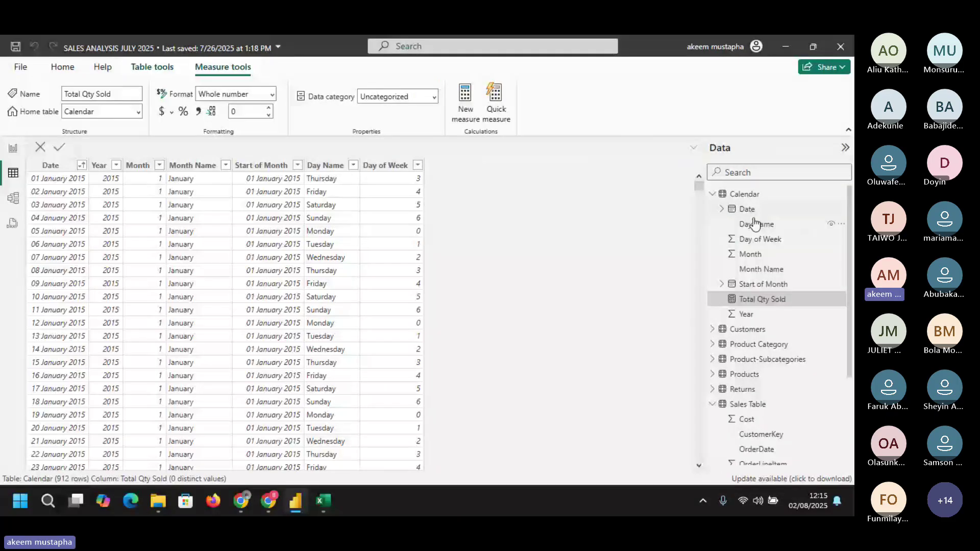
{"action": "left_click", "coordinate": [713, 194]}
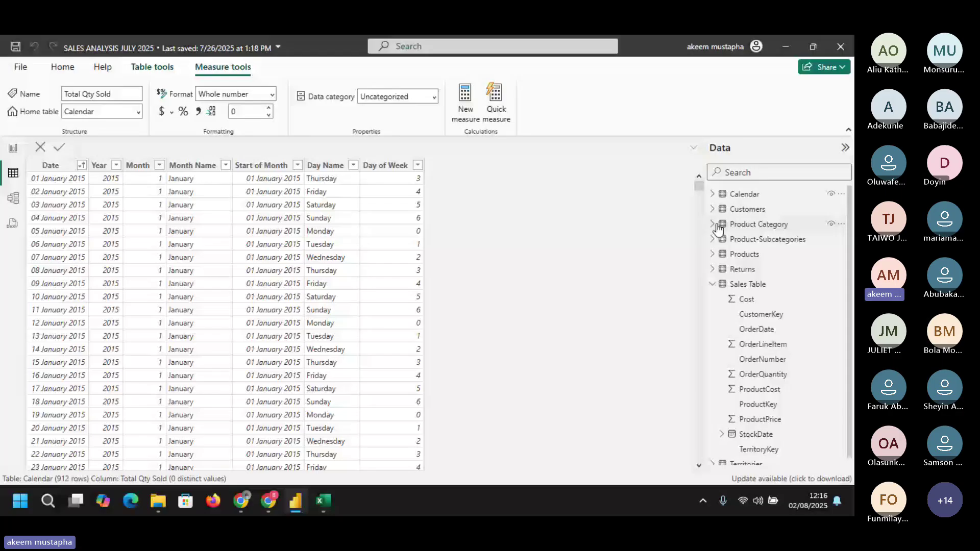
{"action": "left_click", "coordinate": [747, 209]}
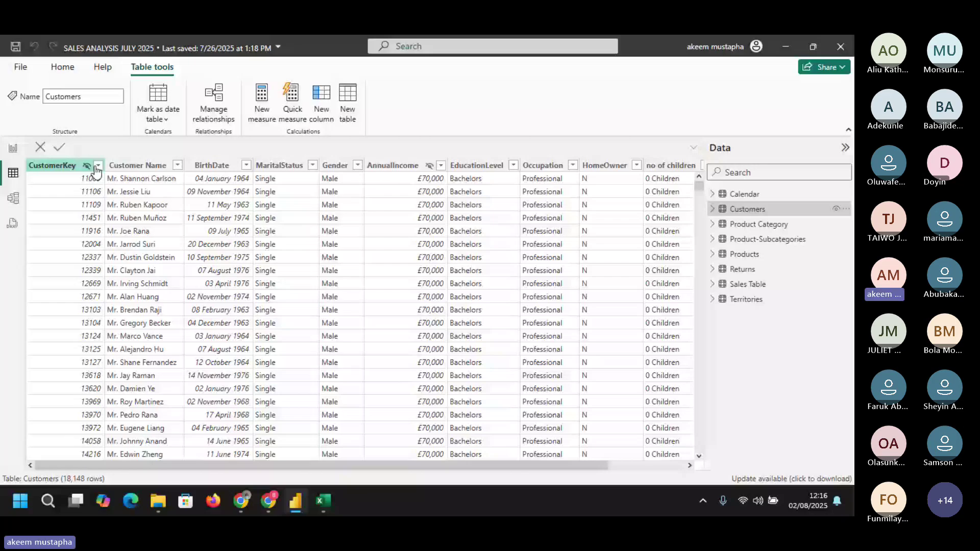
{"action": "left_click", "coordinate": [92, 166]}
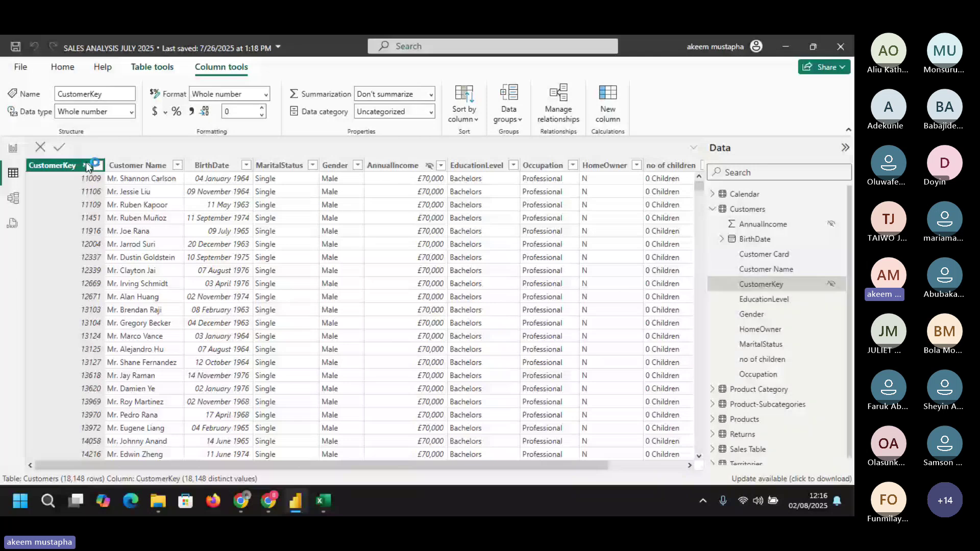
{"action": "left_click_drag", "start_coordinate": [88, 167], "coordinate": [91, 167]}
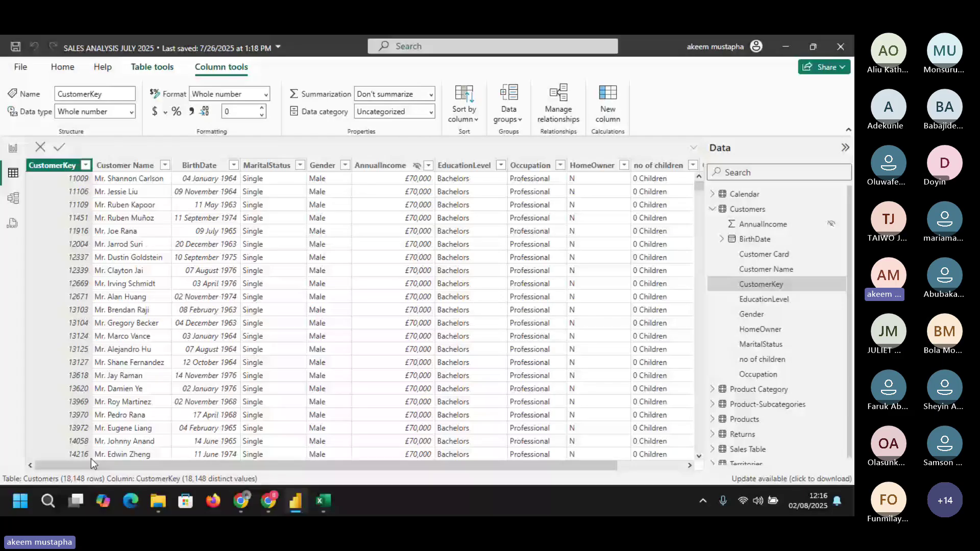
- Return to the report page and move the Sum of OrderQuantity card down near the page's lower edge
{"action": "left_click", "coordinate": [13, 148]}
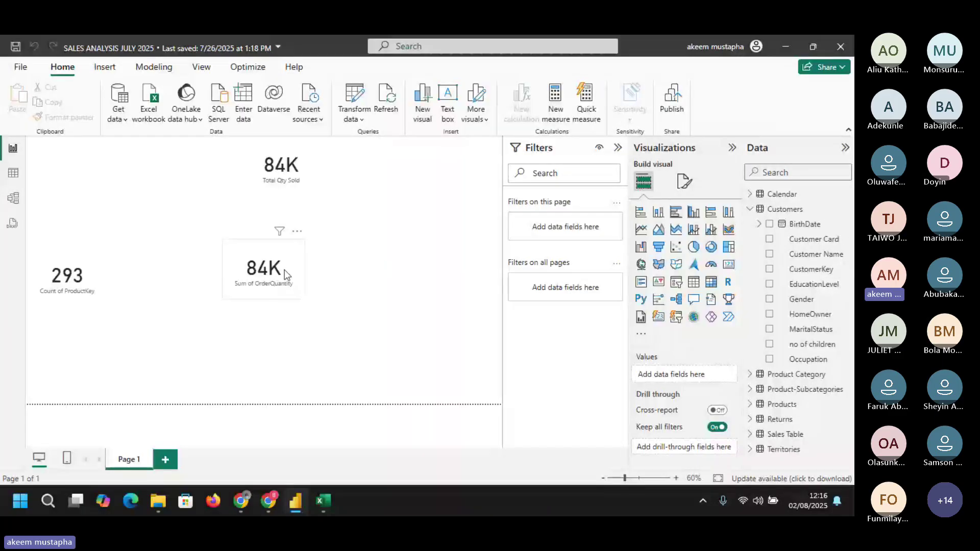
{"action": "left_click_drag", "start_coordinate": [284, 269], "coordinate": [235, 350]}
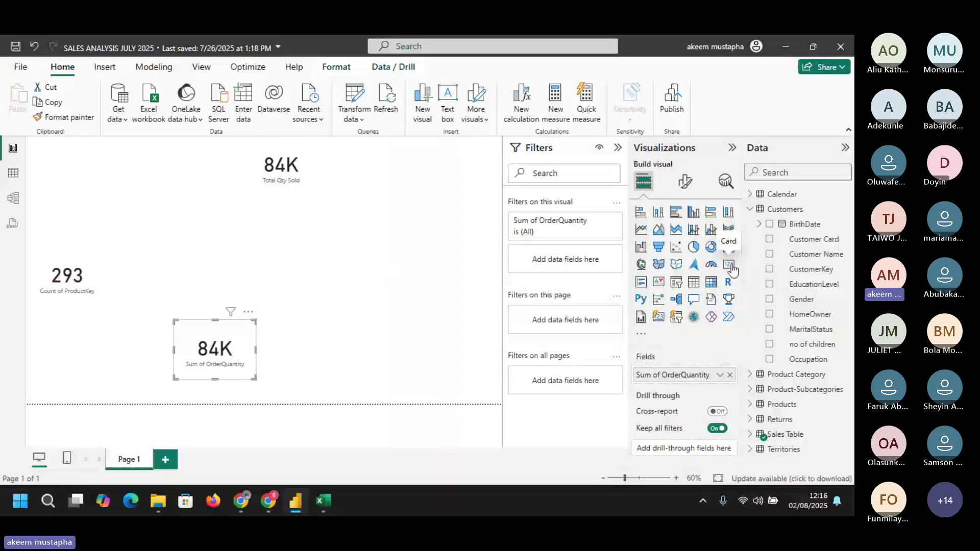
{"action": "left_click", "coordinate": [357, 294]}
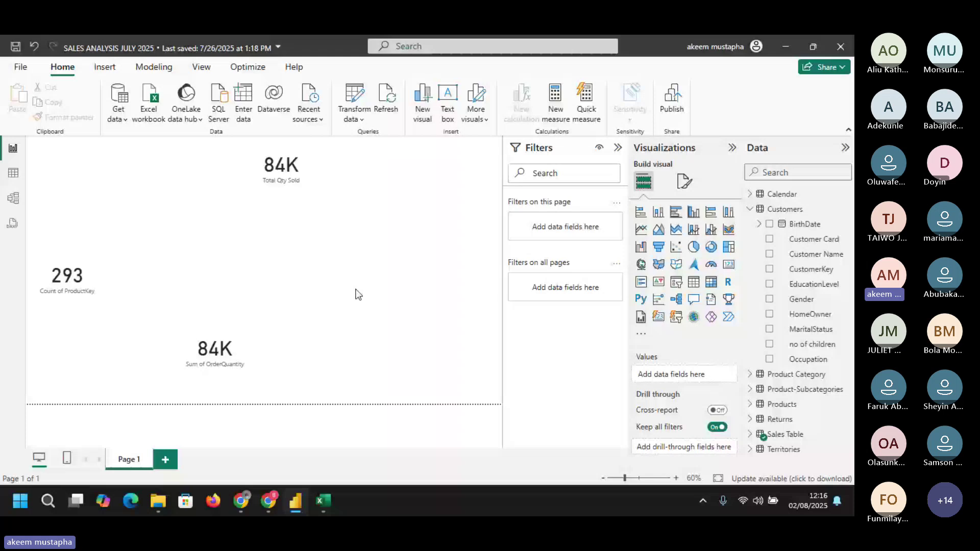
- Add a card visual showing the count of CustomerKey from Customers and place it beside the Sum of OrderQuantity card
{"action": "left_click", "coordinate": [641, 265]}
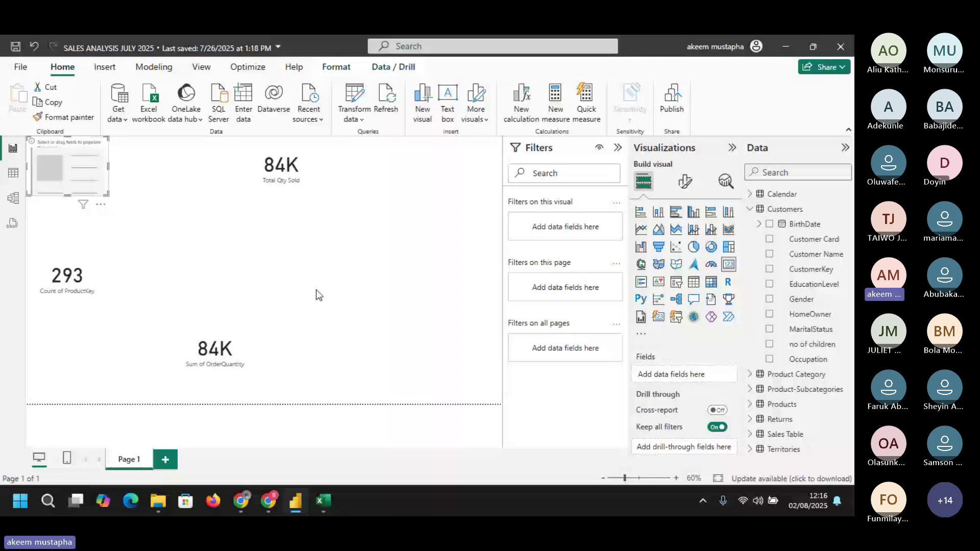
{"action": "left_click_drag", "start_coordinate": [67, 169], "coordinate": [411, 348]}
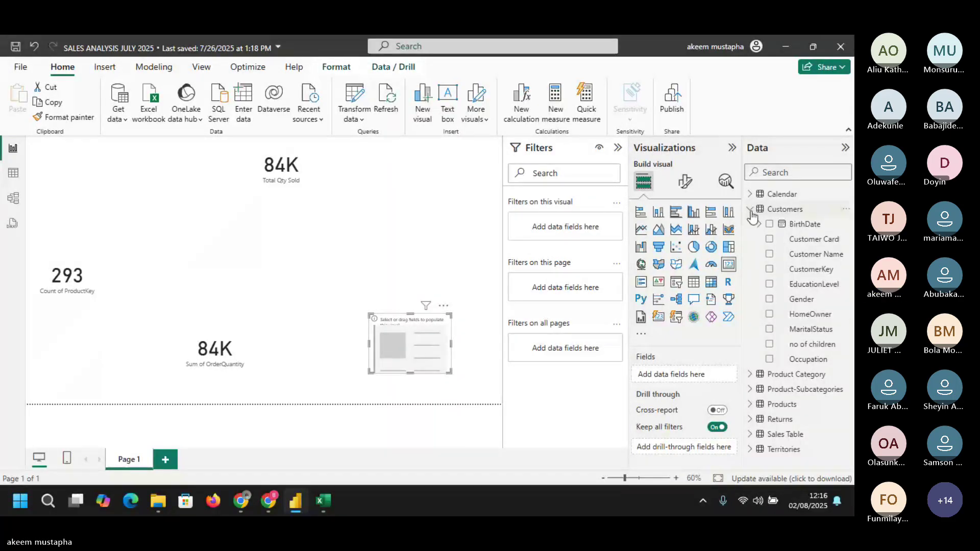
{"action": "left_click", "coordinate": [770, 269]}
{"action": "left_click_drag", "start_coordinate": [453, 345], "coordinate": [348, 351]}
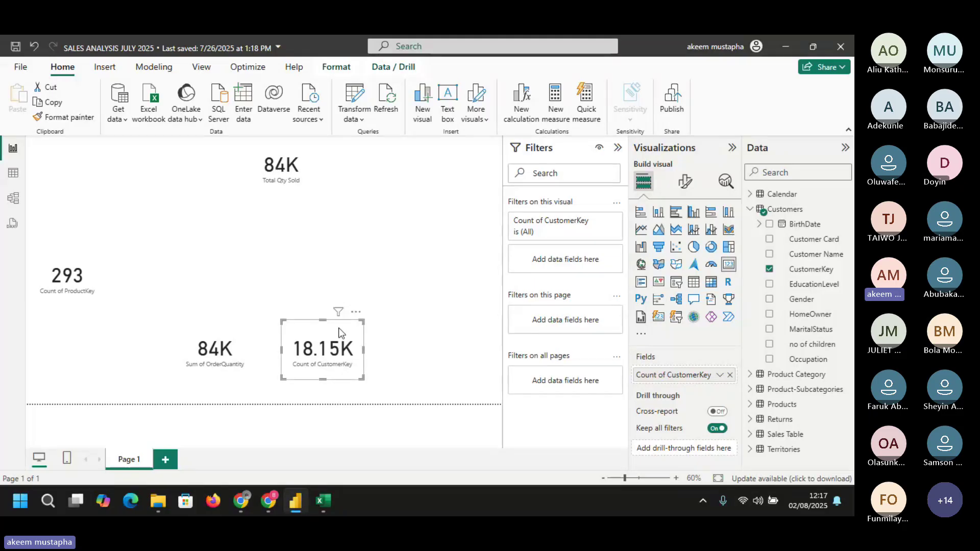
{"action": "left_click", "coordinate": [429, 225]}
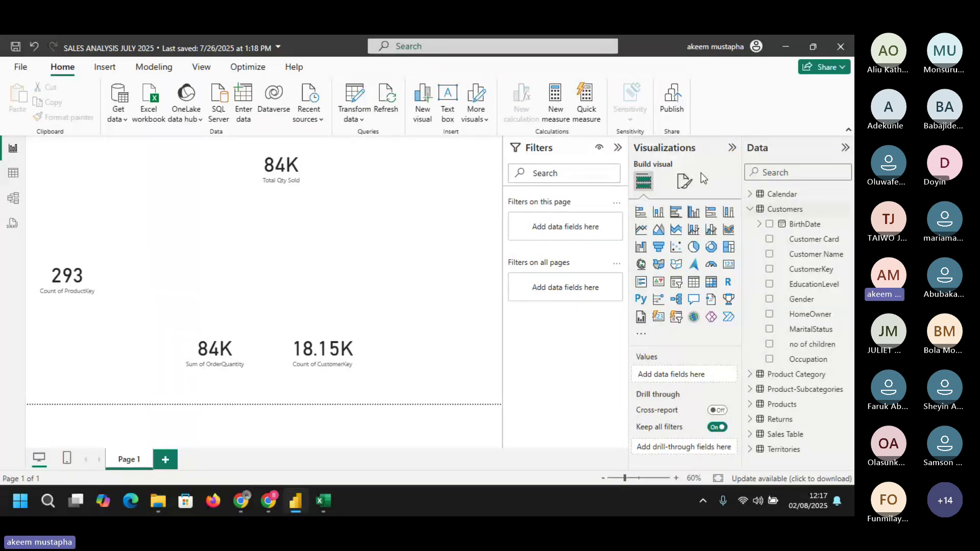
- Create a new measure in the Calendar table and name it "Total No Customer" in its formula
{"action": "left_click", "coordinate": [558, 96]}
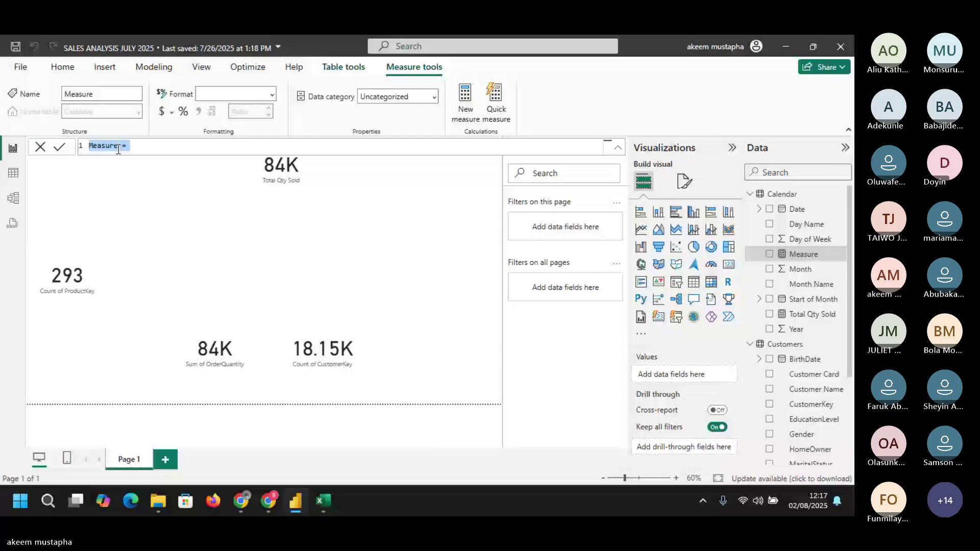
{"action": "key", "text": "BackSpace"}
{"action": "type", "text": "Total Numbers o"}
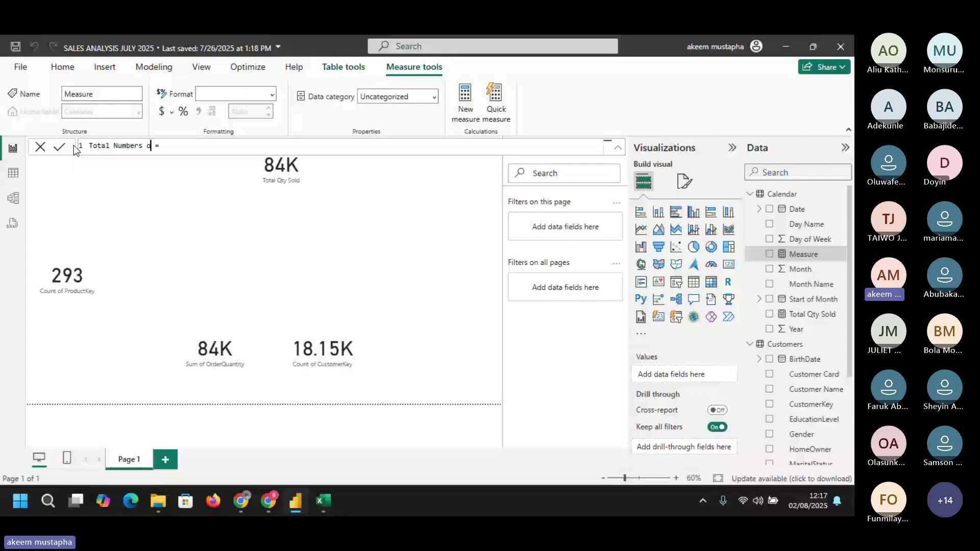
{"action": "key", "text": "BackSpace"}
{"action": "key", "text": "BackSpace"}
{"action": "key", "text": "BackSpace"}
{"action": "key", "text": "BackSpace"}
{"action": "key", "text": "BackSpace"}
{"action": "key", "text": "BackSpace"}
{"action": "key", "text": "BackSpace"}
{"action": "key", "text": "BackSpace"}
{"action": "type", "text": "o Custom "}
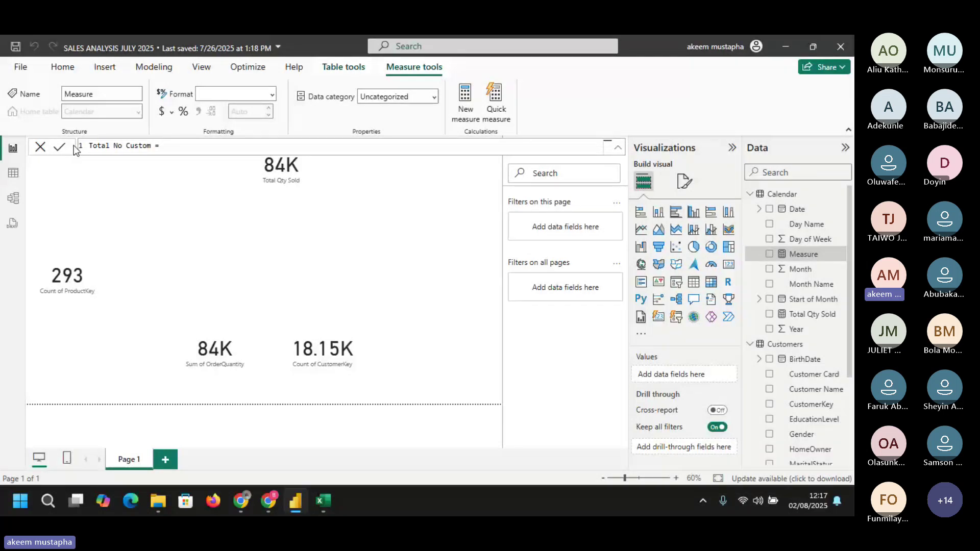
{"action": "type", "text": "er"}
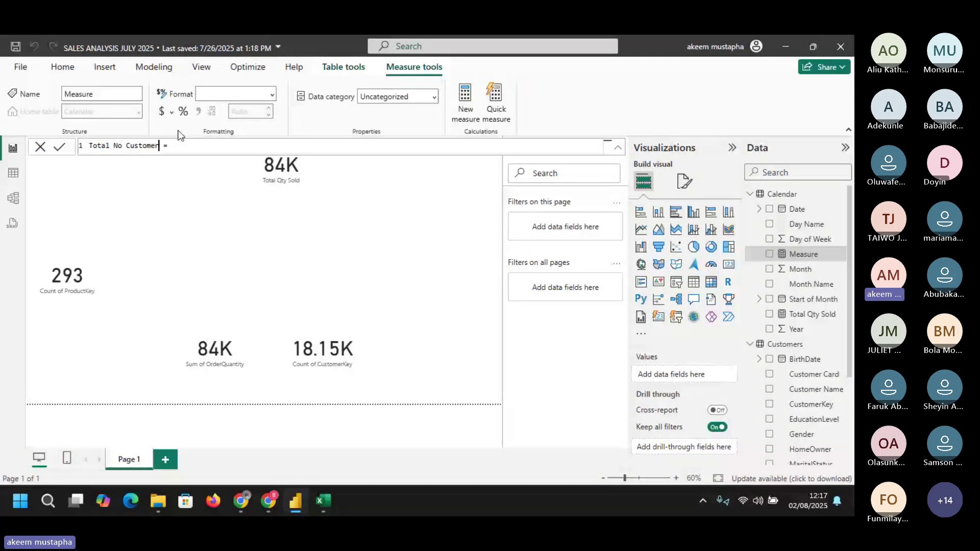
- Complete the Total No Customer measure with the formula COUNTROWS(Customers) and review it in the Calendar table
{"action": "left_click", "coordinate": [211, 147]}
{"action": "type", "text": "coun"}
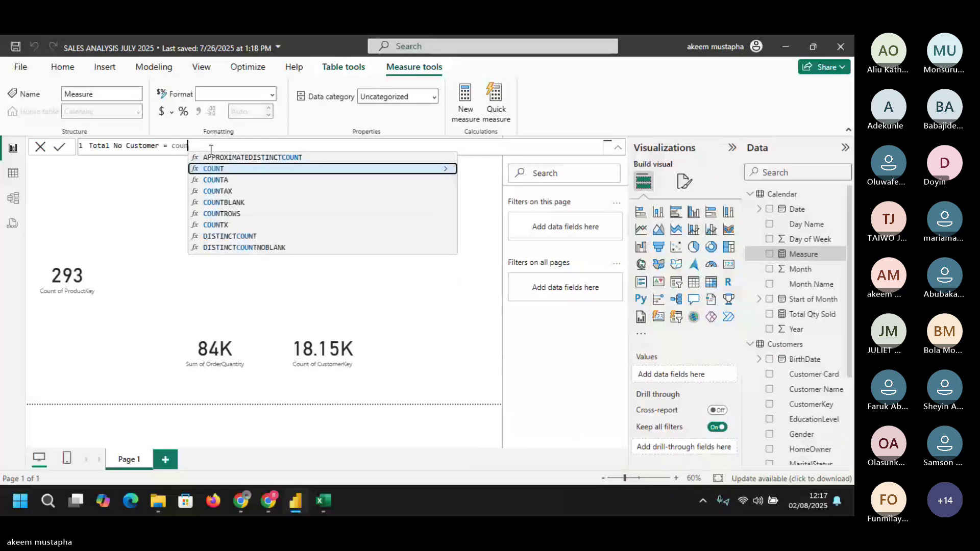
{"action": "double_click", "coordinate": [241, 213]}
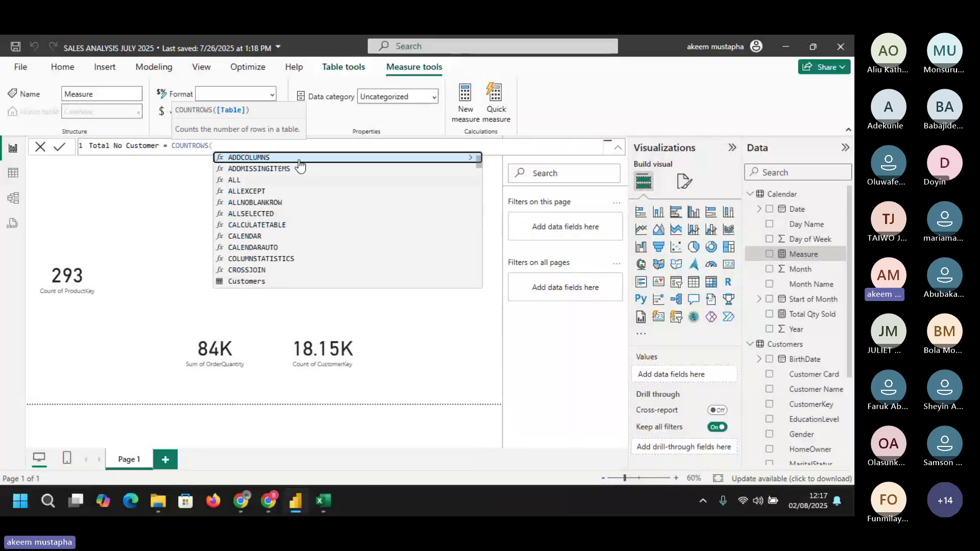
{"action": "type", "text": "cus"}
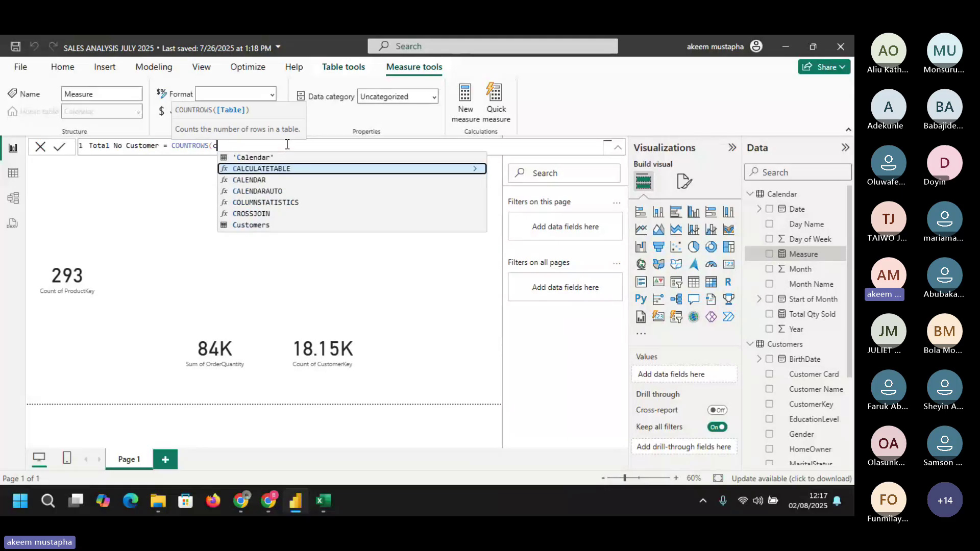
{"action": "left_click", "coordinate": [278, 157]}
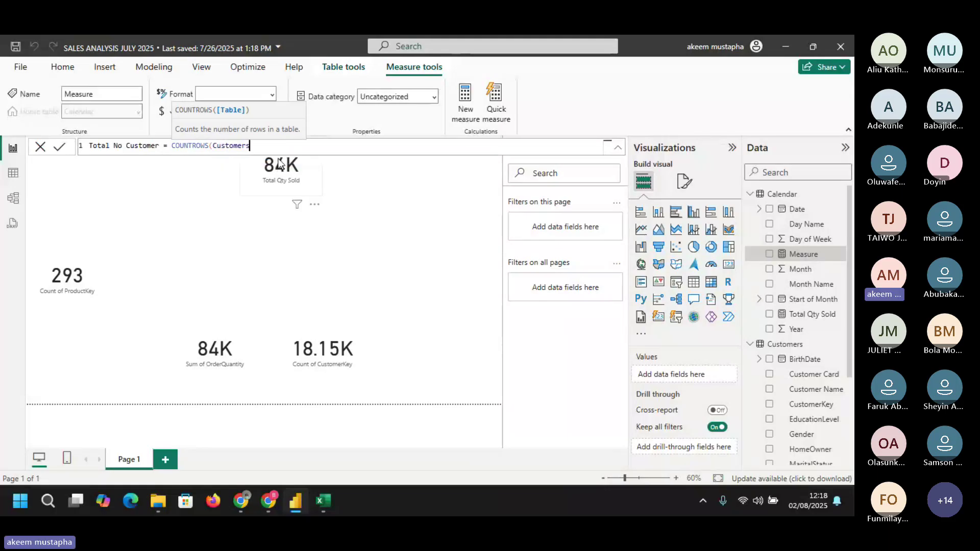
{"action": "type", "text": ")"}
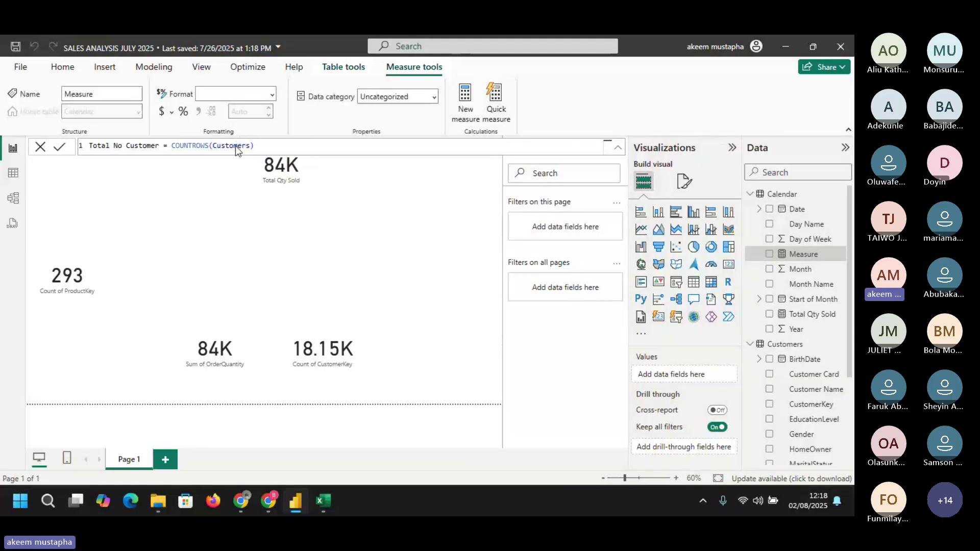
{"action": "key", "text": "Return"}
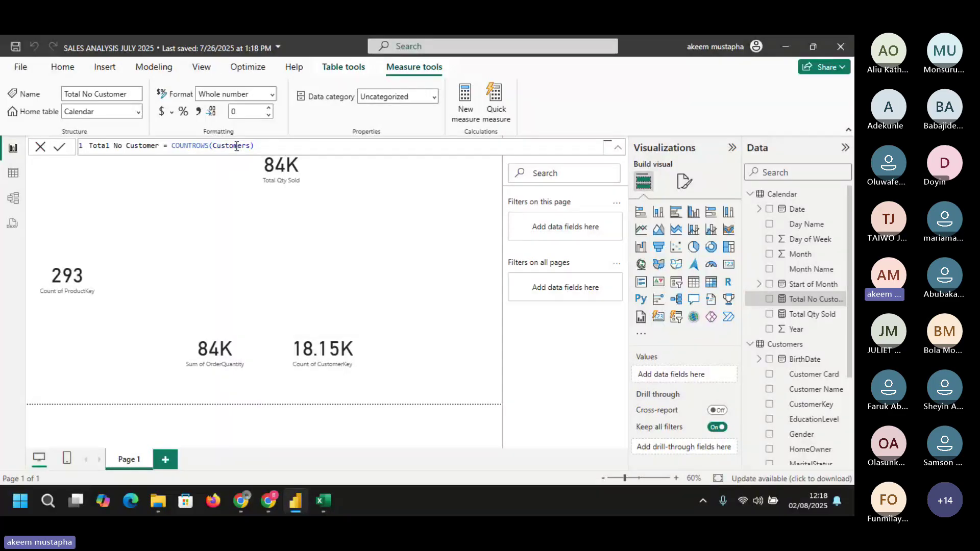
{"action": "left_click", "coordinate": [458, 225]}
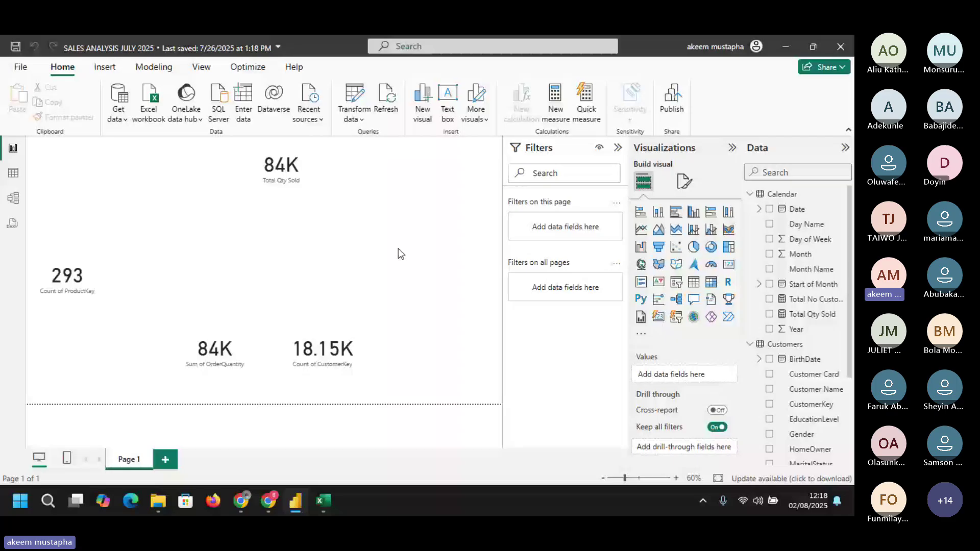
{"action": "left_click", "coordinate": [809, 300]}
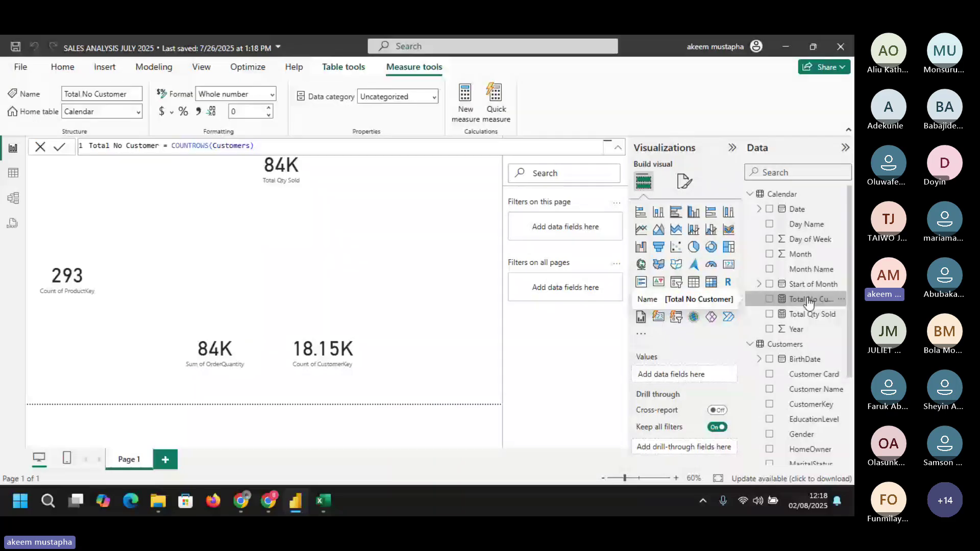
{"action": "left_click", "coordinate": [588, 261]}
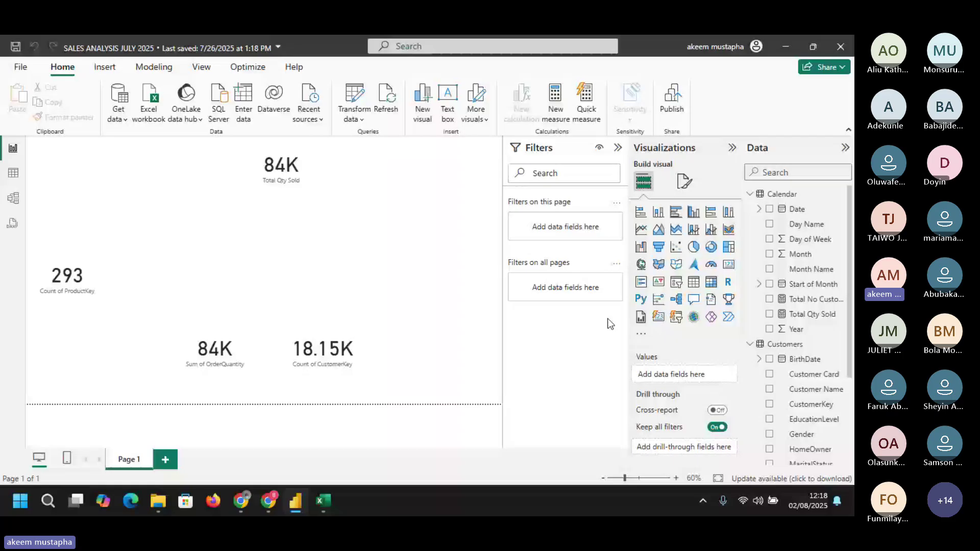
- Add a card visual showing the Total No Customer measure and place it beside the Total Qty Sold card
{"action": "left_click", "coordinate": [731, 268]}
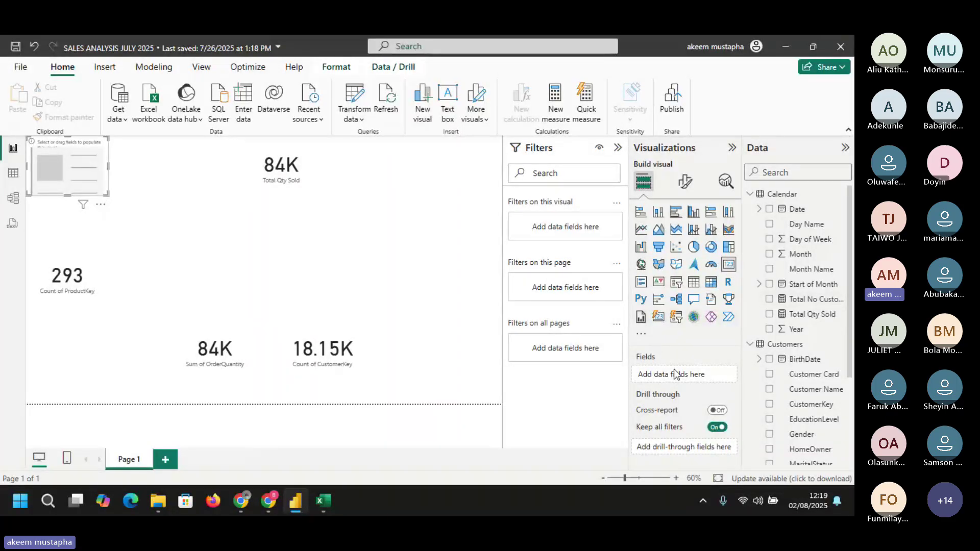
{"action": "left_click_drag", "start_coordinate": [815, 296], "coordinate": [57, 292]}
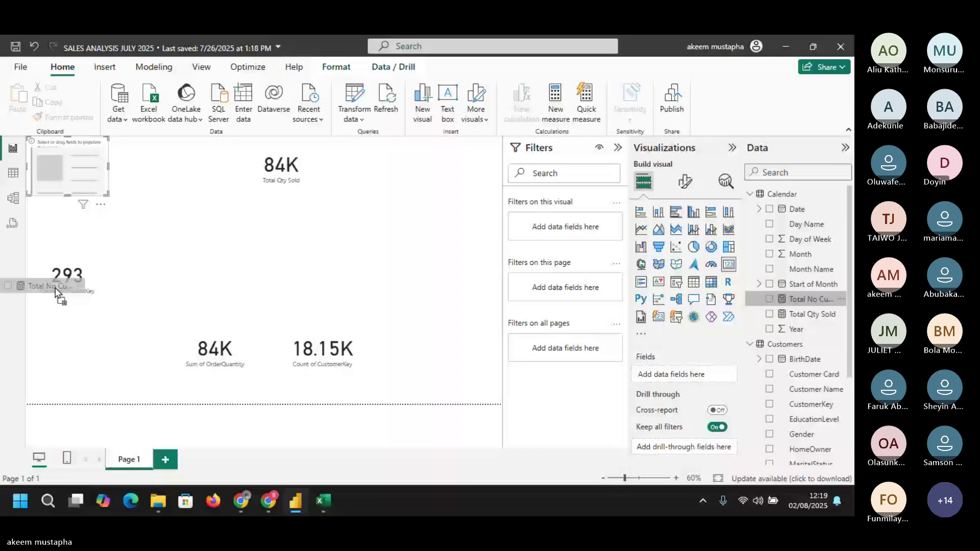
{"action": "left_click_drag", "start_coordinate": [56, 293], "coordinate": [107, 181]}
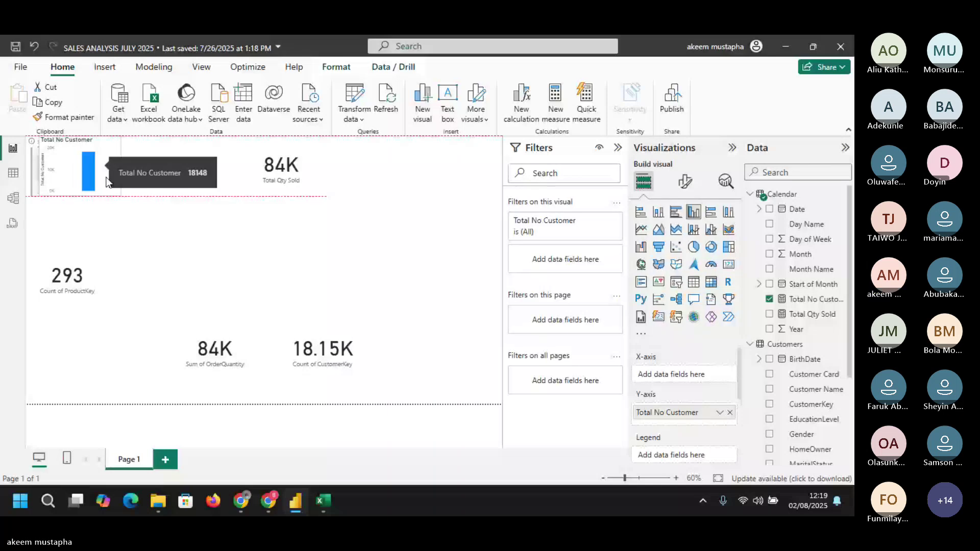
{"action": "left_click", "coordinate": [729, 264]}
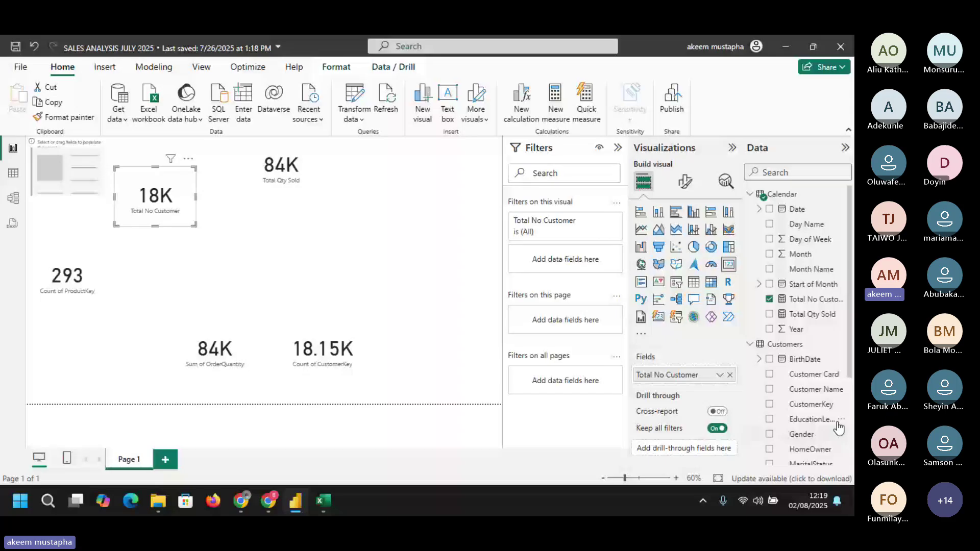
{"action": "left_click", "coordinate": [357, 263]}
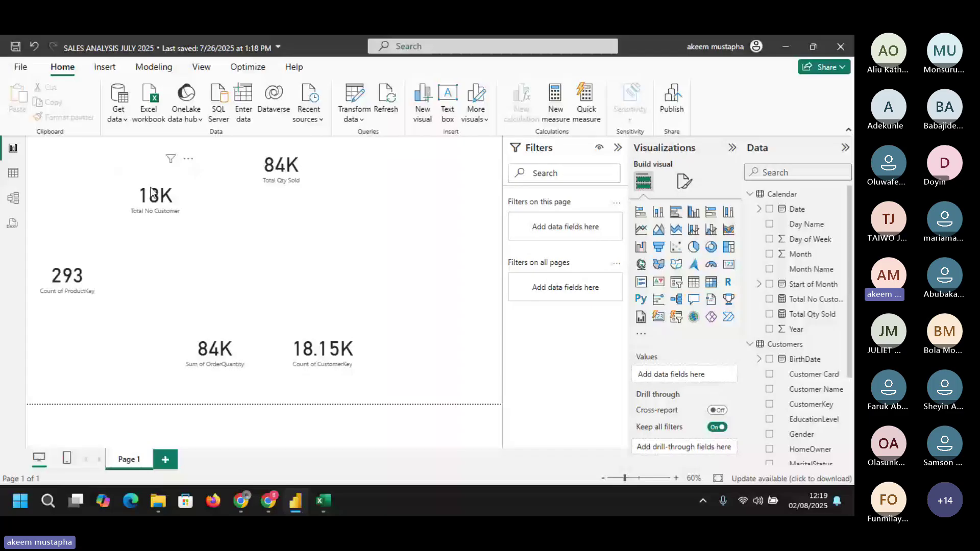
{"action": "left_click_drag", "start_coordinate": [152, 193], "coordinate": [193, 169]}
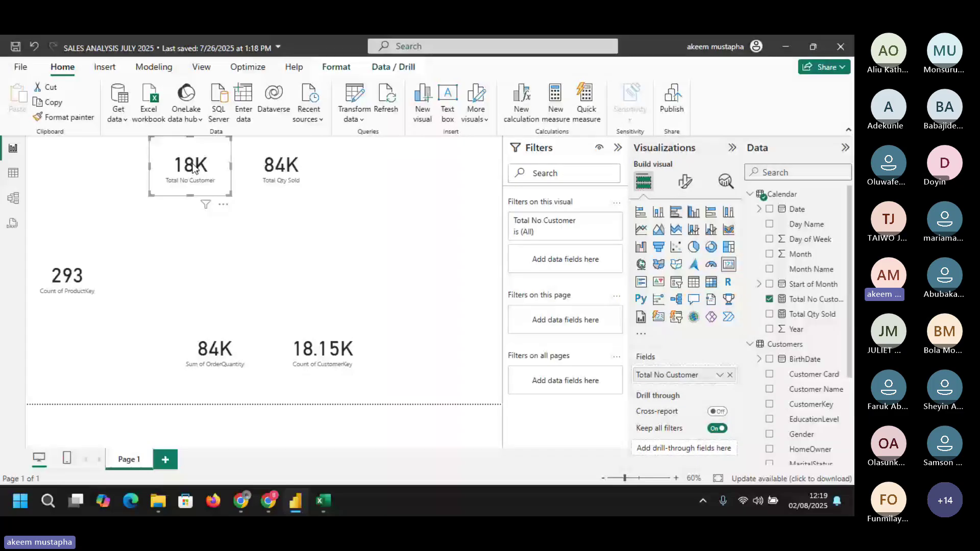
- Compare the fields behind the Total No Customer, Total Qty Sold and Count of CustomerKey cards
{"action": "key", "text": "Tab"}
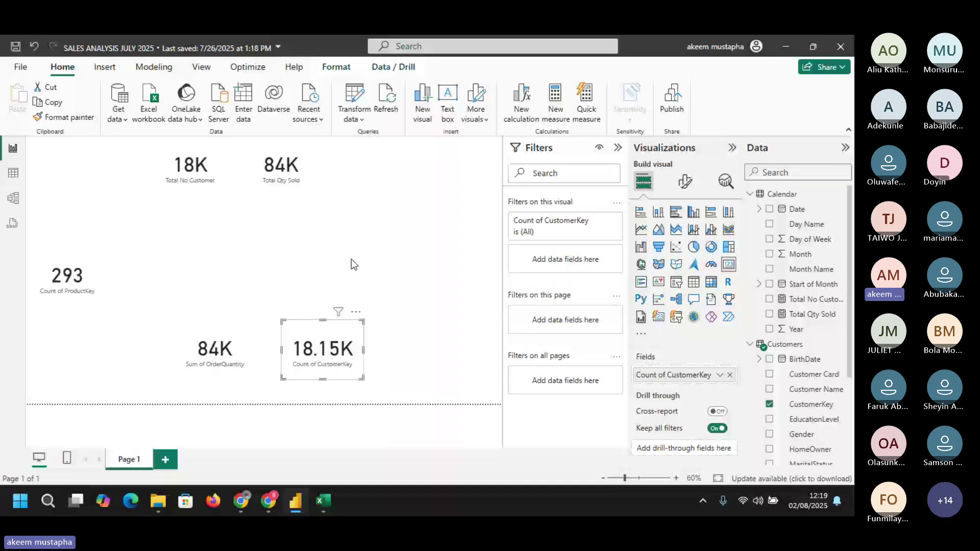
{"action": "left_click", "coordinate": [282, 169]}
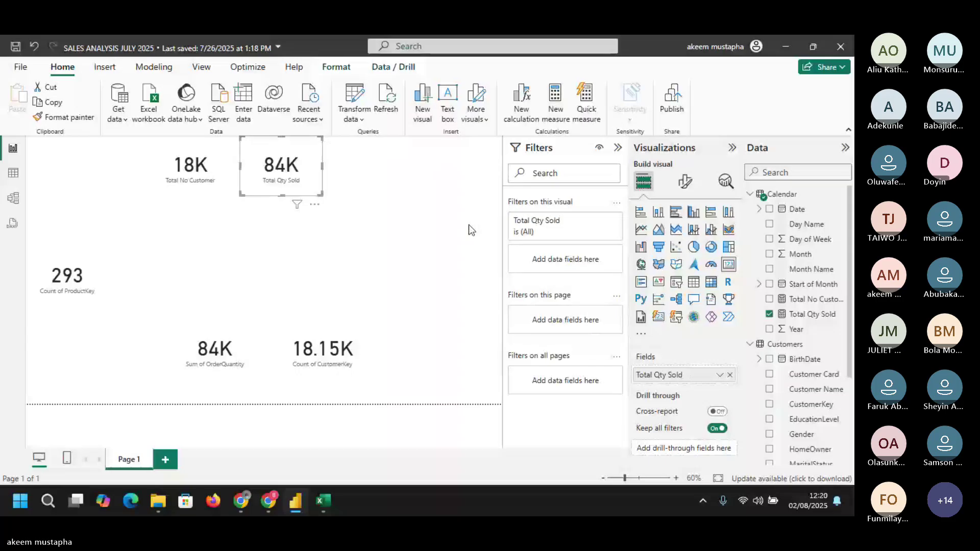
{"action": "left_click", "coordinate": [180, 169]}
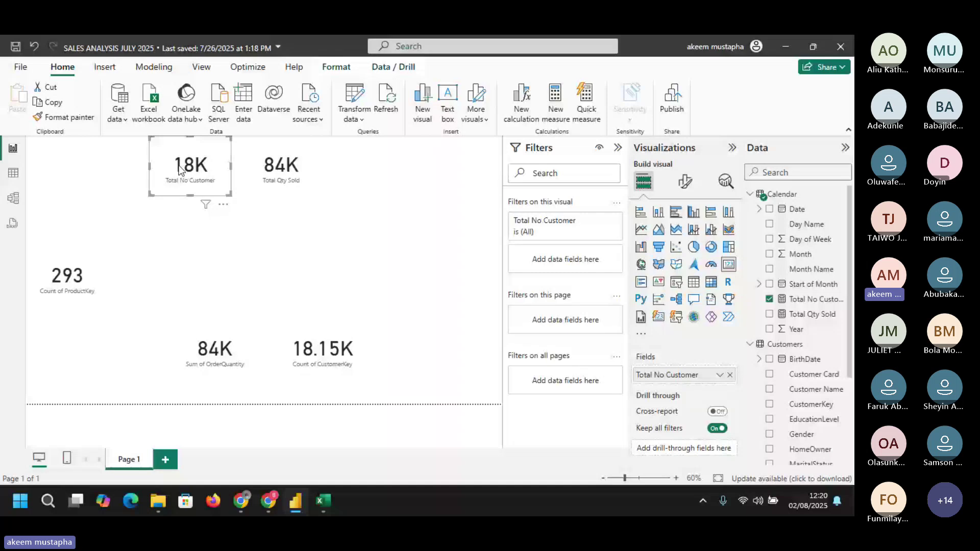
{"action": "left_click", "coordinate": [307, 177]}
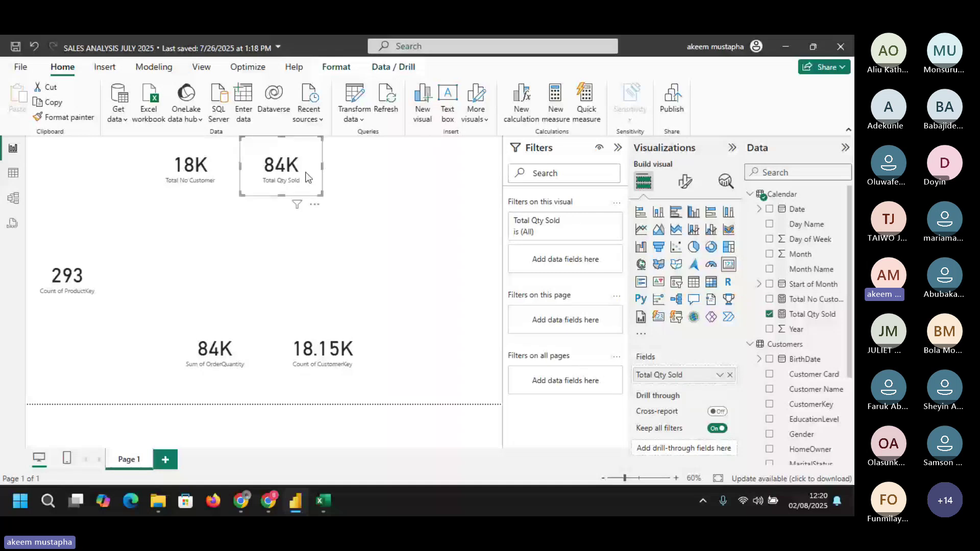
{"action": "left_click", "coordinate": [215, 162]}
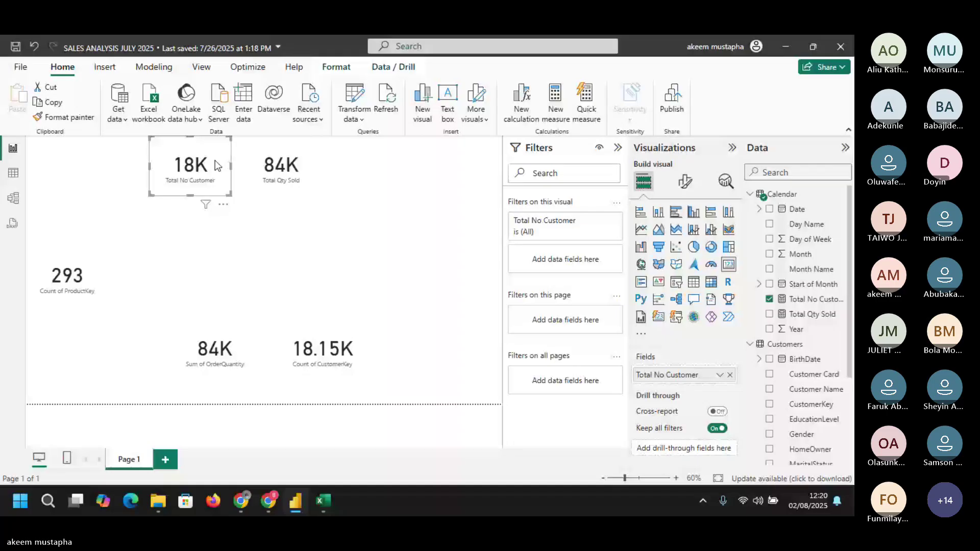
{"action": "left_click", "coordinate": [281, 166]}
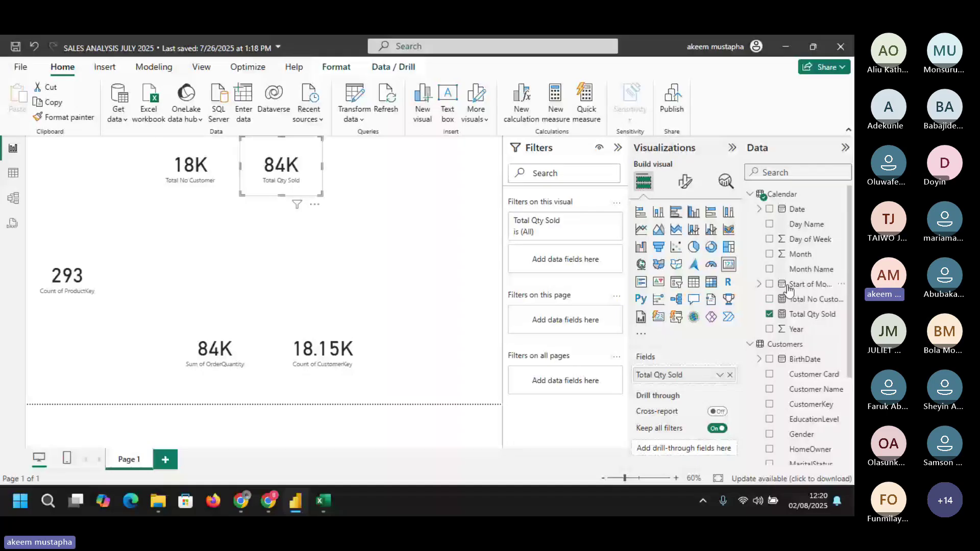
{"action": "left_click", "coordinate": [751, 194]}
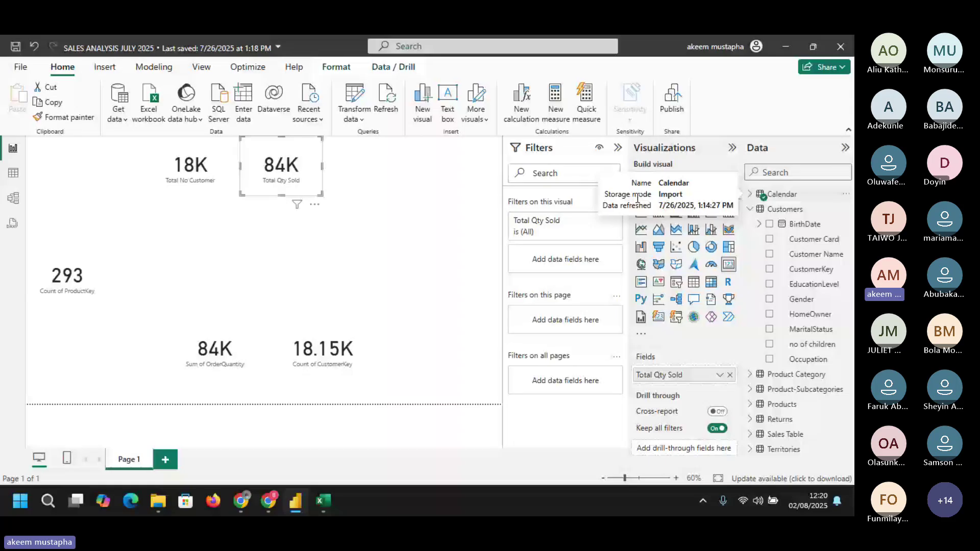
{"action": "left_click", "coordinate": [380, 192]}
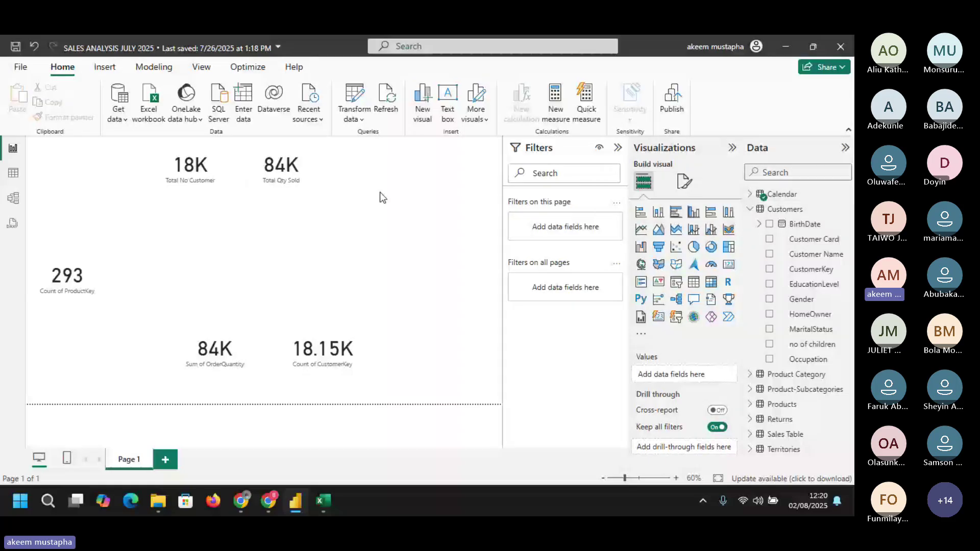
{"action": "left_click", "coordinate": [232, 169]}
{"action": "key", "text": "Tab"}
{"action": "left_click", "coordinate": [274, 179]}
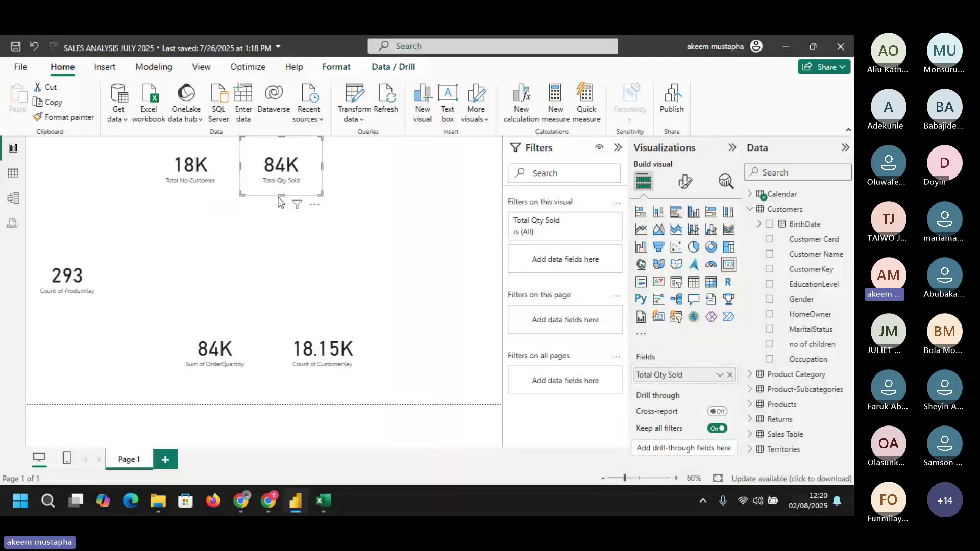
- Convert the Sum of OrderQuantity card to a line chart over the Calendar Date hierarchy and widen it to the page's left edge
{"action": "left_click", "coordinate": [241, 343]}
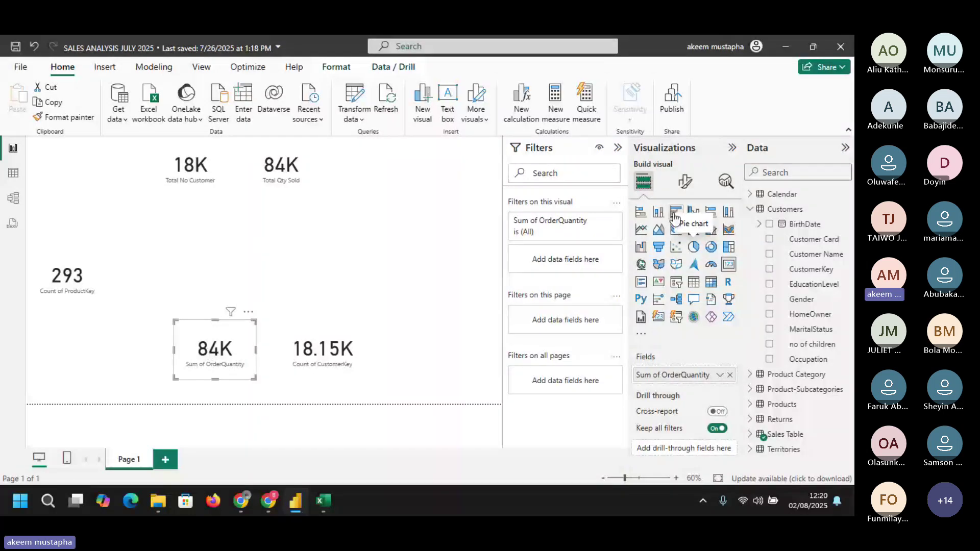
{"action": "left_click", "coordinate": [641, 229]}
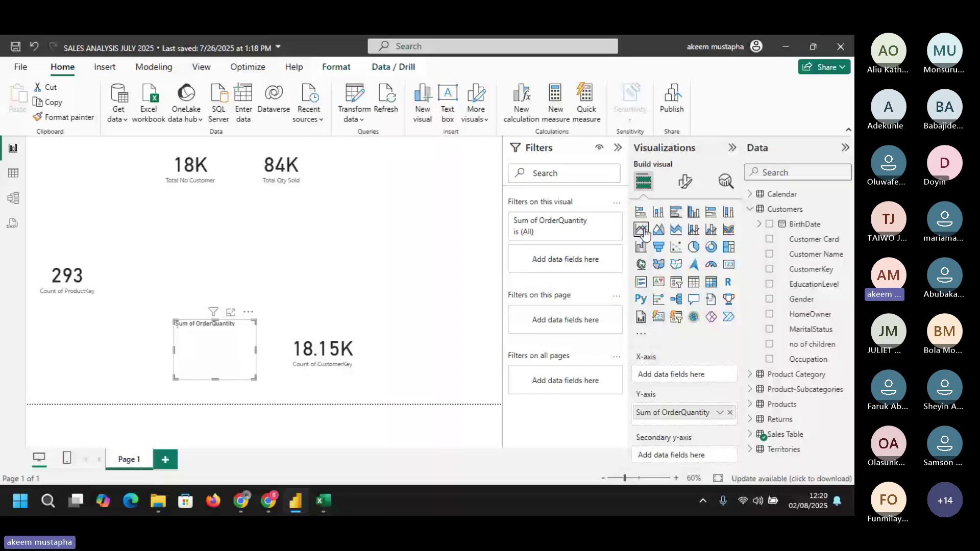
{"action": "left_click", "coordinate": [750, 195]}
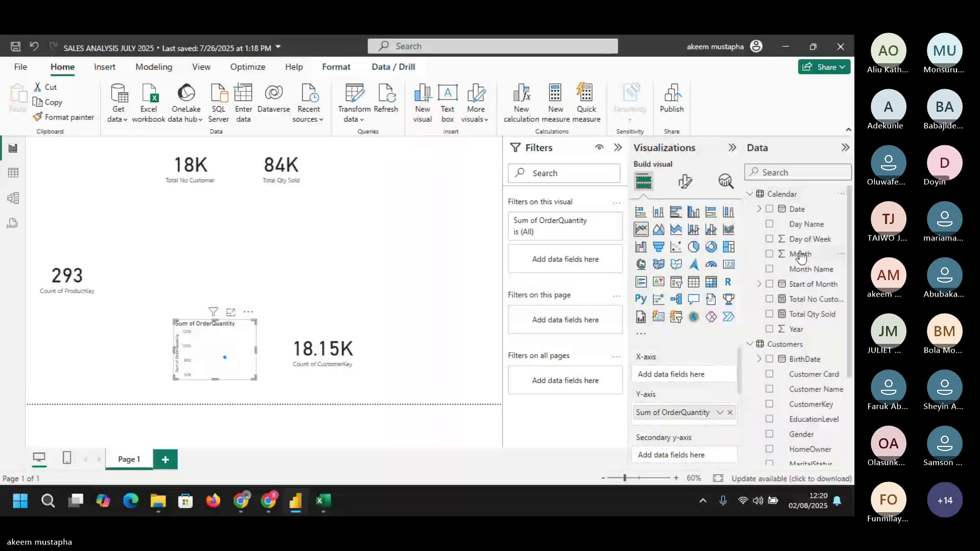
{"action": "left_click", "coordinate": [770, 209]}
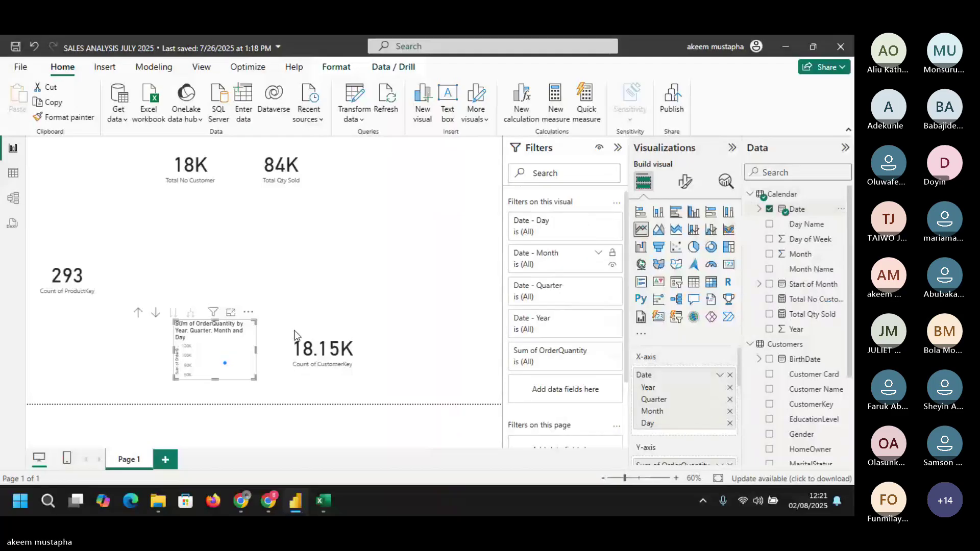
{"action": "left_click_drag", "start_coordinate": [173, 380], "coordinate": [12, 401]}
- Convert the Total Qty Sold card to a line chart over the Calendar Date hierarchy and widen it towards the page's right edge
{"action": "left_click", "coordinate": [280, 168]}
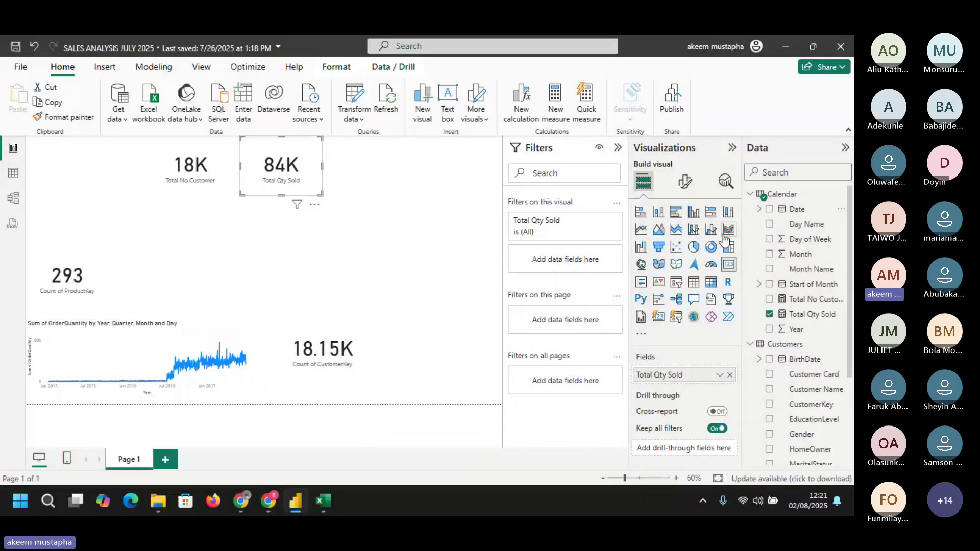
{"action": "left_click", "coordinate": [695, 230]}
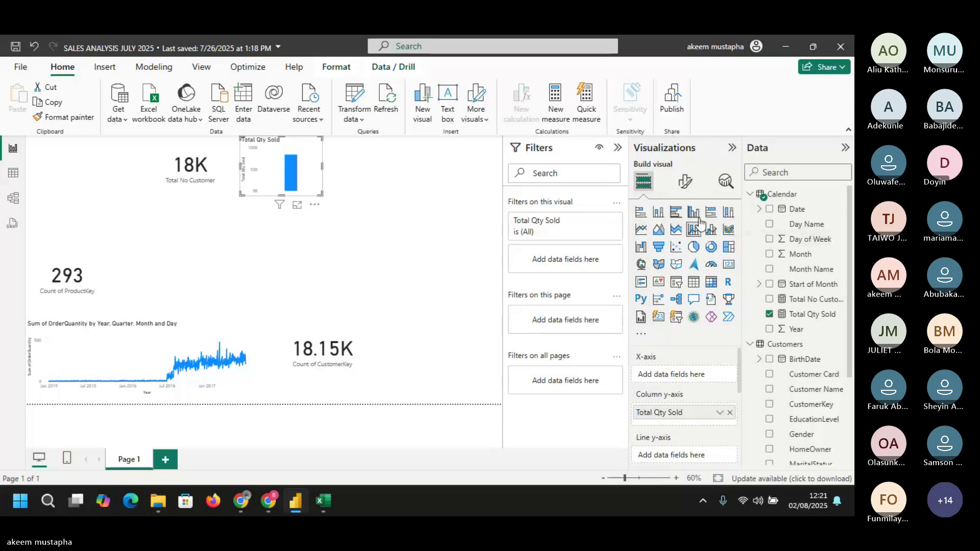
{"action": "left_click", "coordinate": [648, 231]}
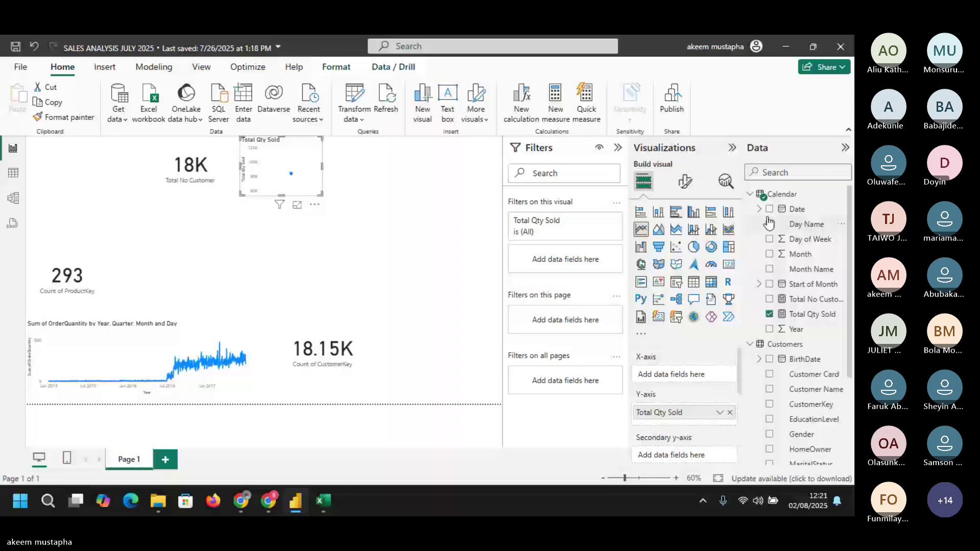
{"action": "left_click", "coordinate": [770, 209]}
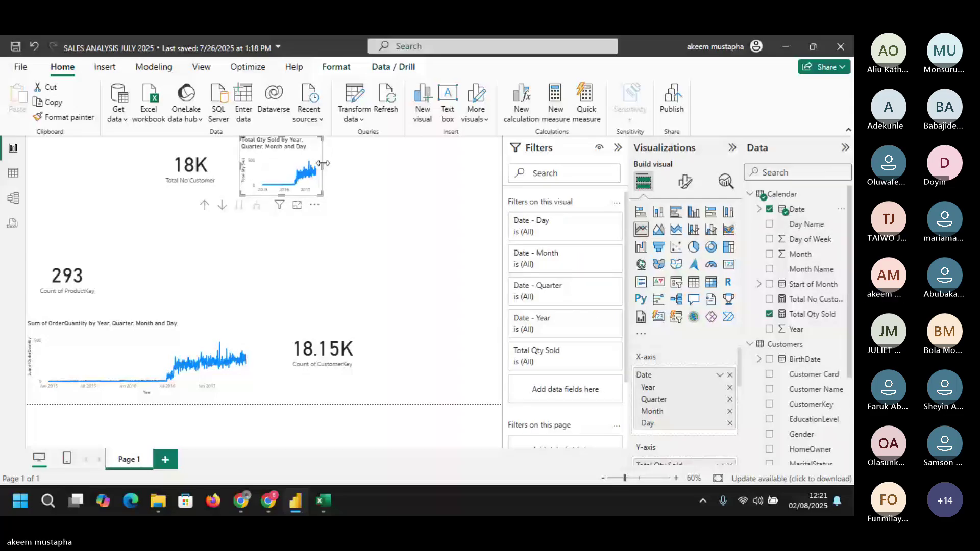
{"action": "left_click_drag", "start_coordinate": [323, 163], "coordinate": [483, 182]}
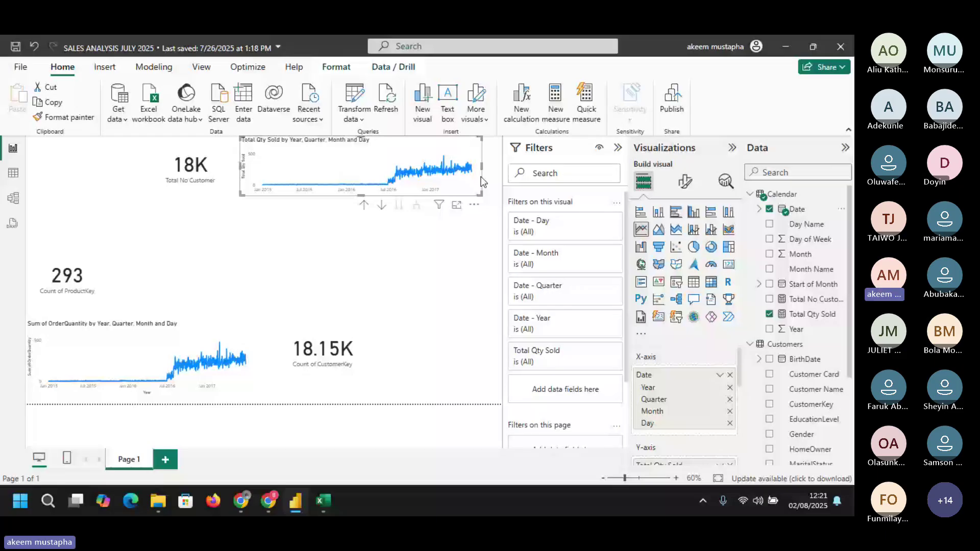
- Enlarge the Sum of OrderQuantity line chart slightly by its upper-right corner
{"action": "left_click", "coordinate": [256, 325]}
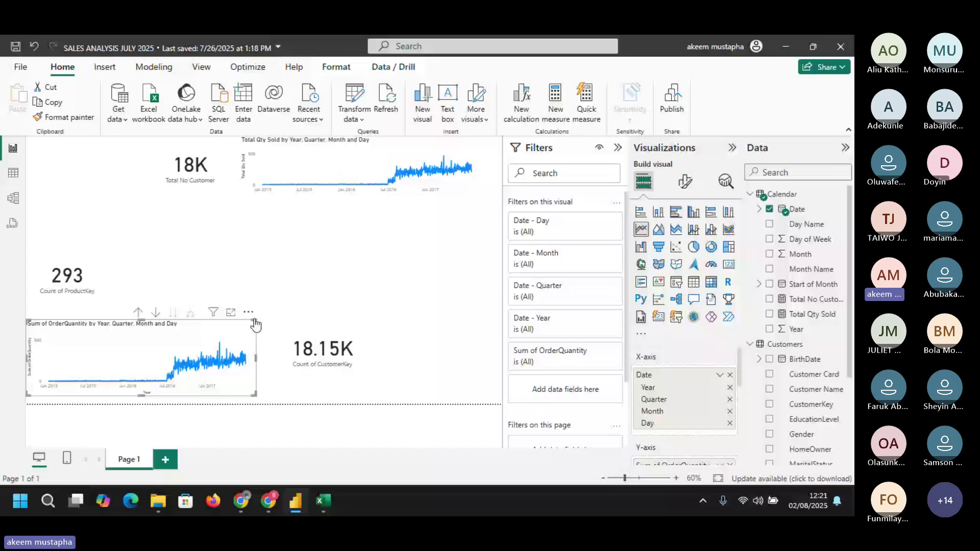
{"action": "left_click_drag", "start_coordinate": [255, 322], "coordinate": [262, 318]}
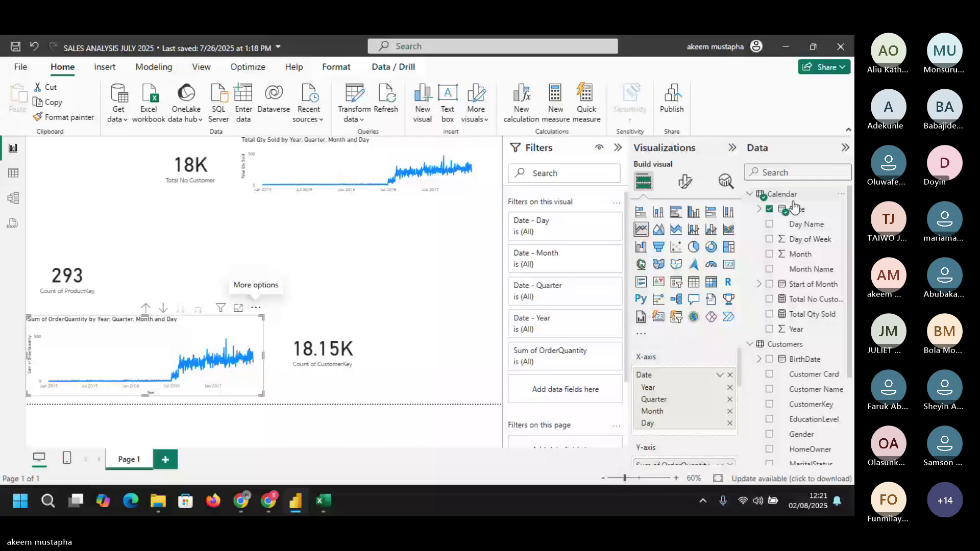
- Remove the Sum of OrderQuantity line chart and the Count of CustomerKey card from the report page
{"action": "left_click", "coordinate": [398, 260]}
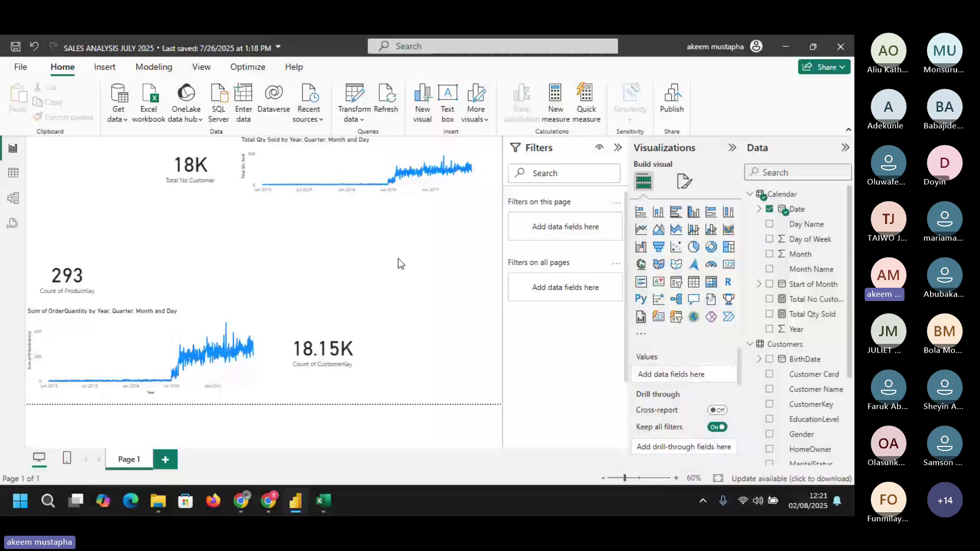
{"action": "left_click", "coordinate": [256, 299]}
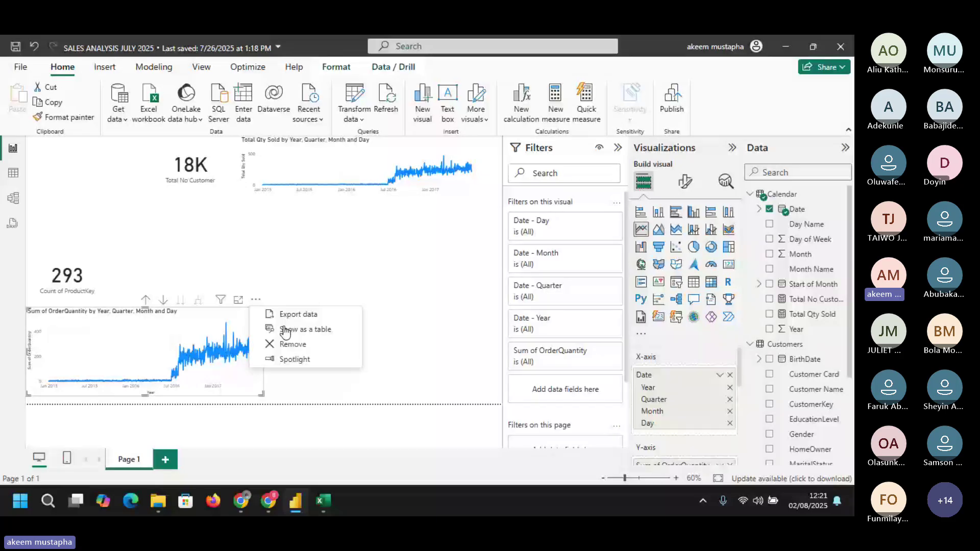
{"action": "left_click", "coordinate": [293, 344]}
{"action": "right_click", "coordinate": [351, 320]}
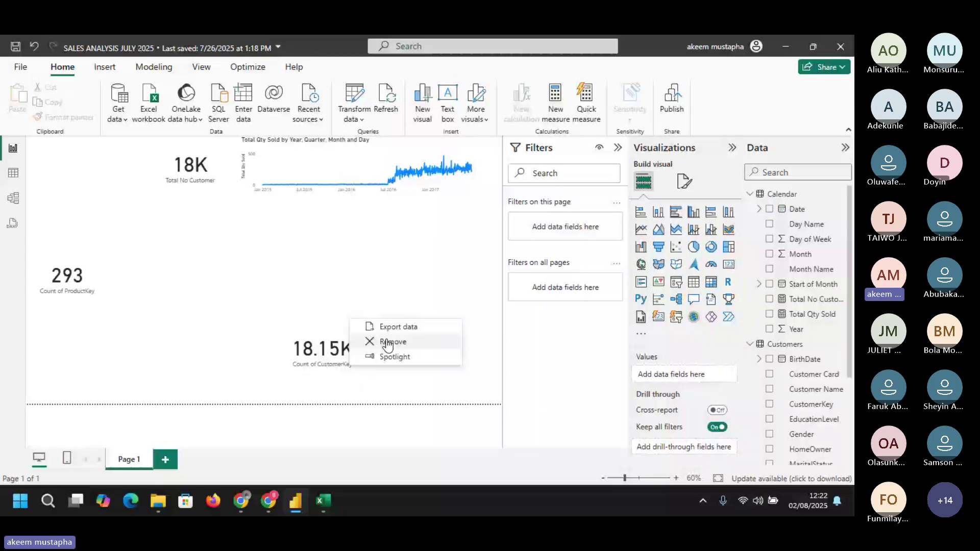
{"action": "left_click", "coordinate": [388, 343]}
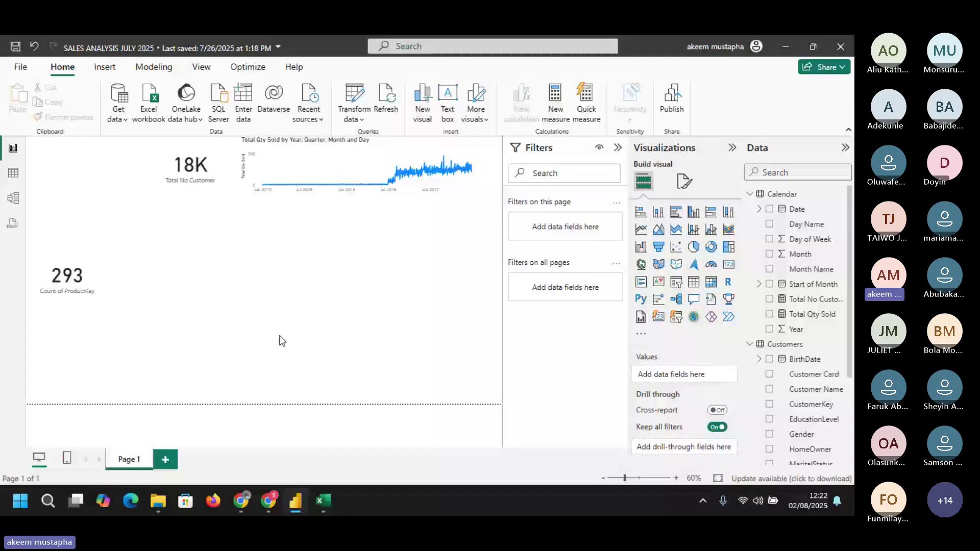
- Add a stacked bar chart to the report page with Calendar Month Name on its Y-axis
{"action": "left_click", "coordinate": [218, 187]}
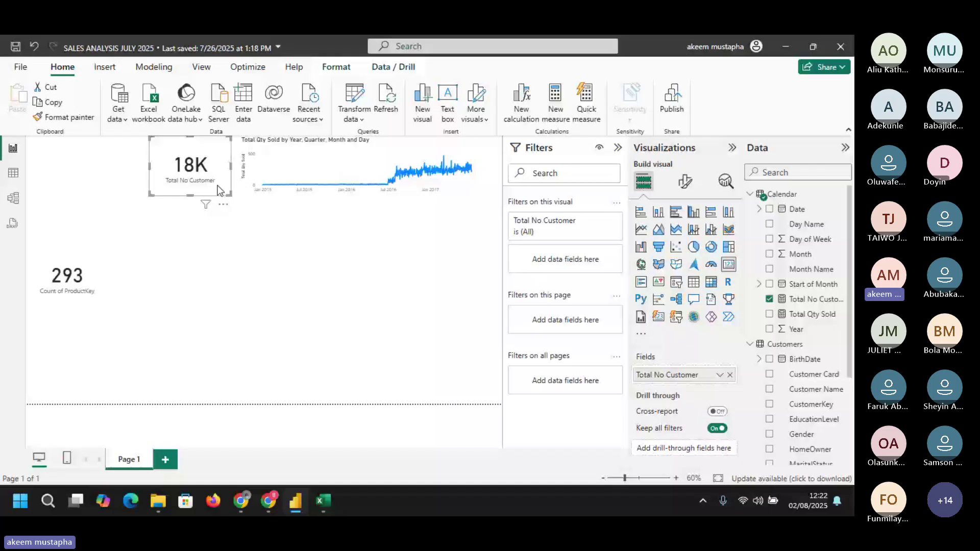
{"action": "left_click", "coordinate": [244, 199]}
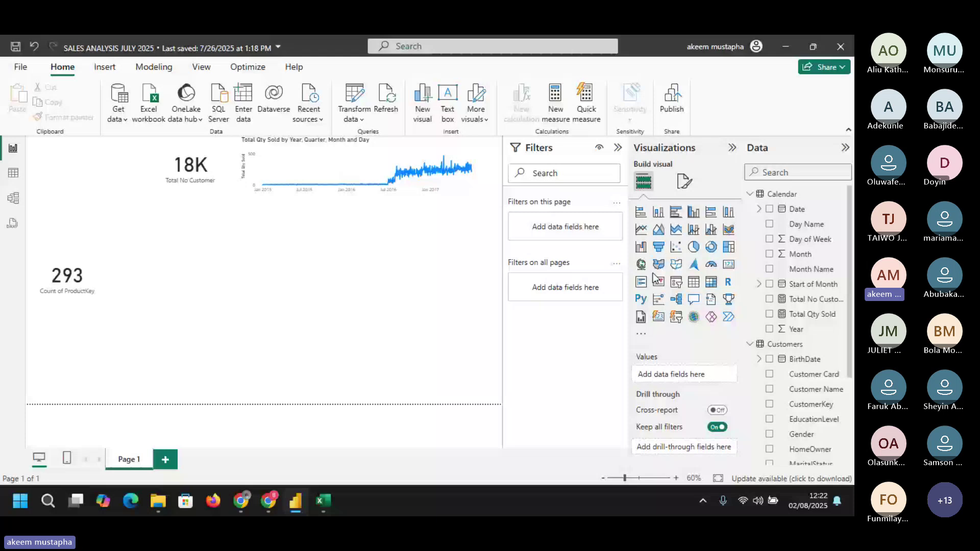
{"action": "left_click", "coordinate": [641, 211]}
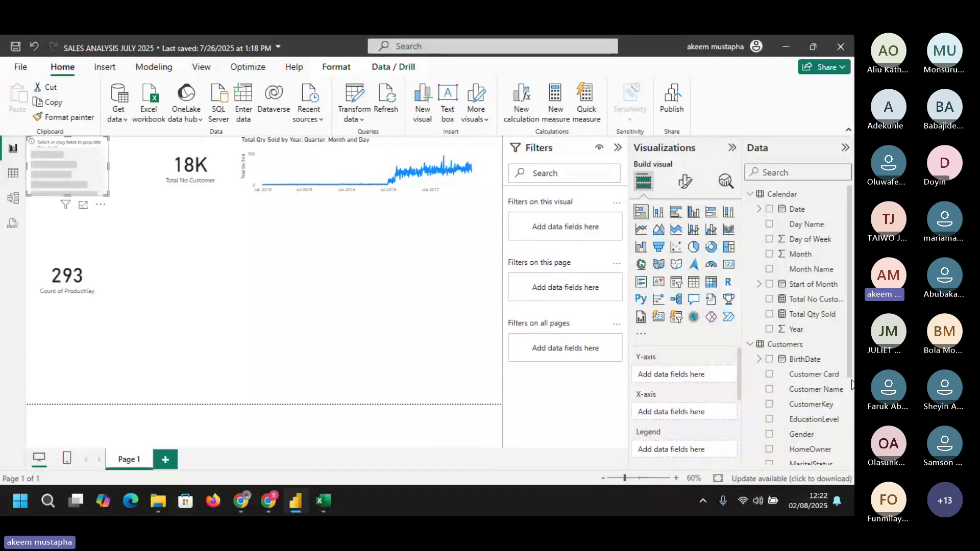
{"action": "left_click_drag", "start_coordinate": [848, 332], "coordinate": [850, 378]}
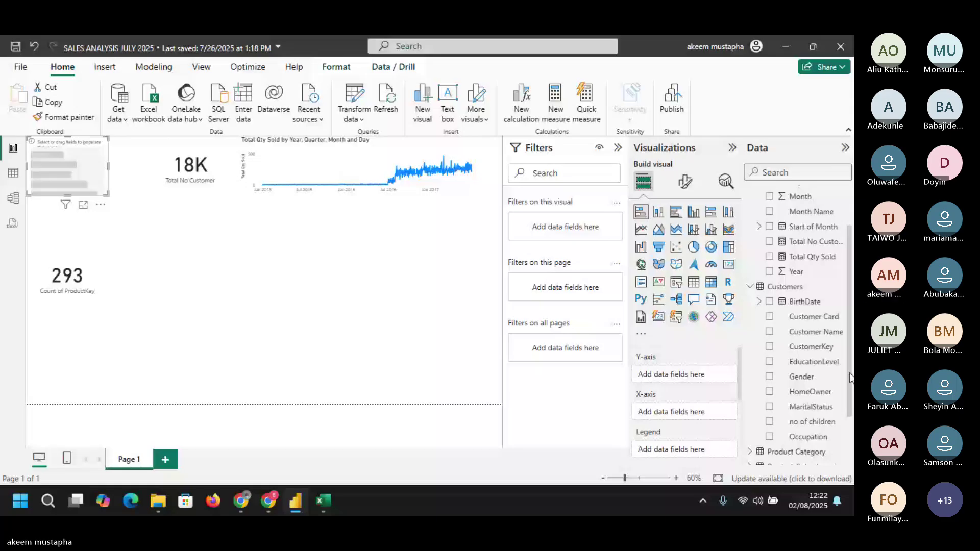
{"action": "left_click_drag", "start_coordinate": [850, 378], "coordinate": [847, 339]}
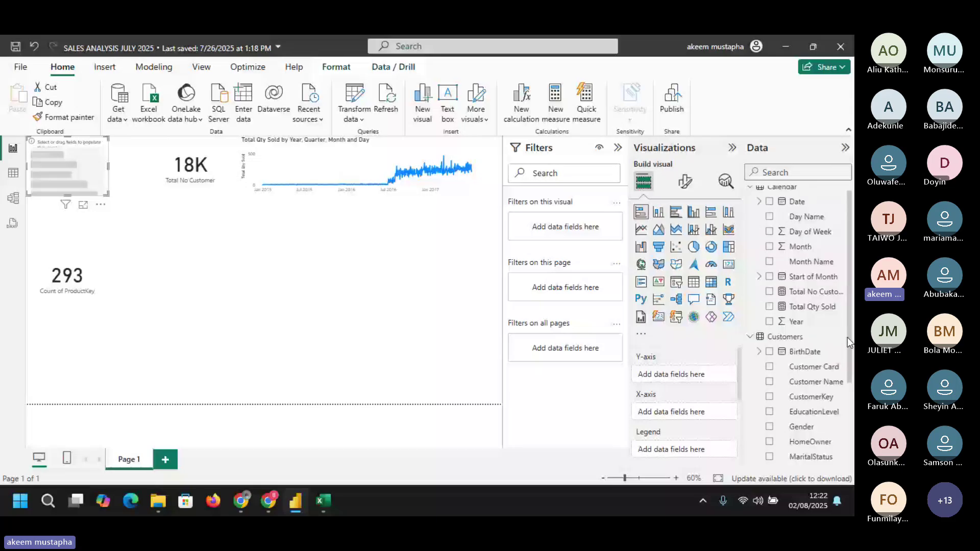
{"action": "left_click", "coordinate": [769, 262]}
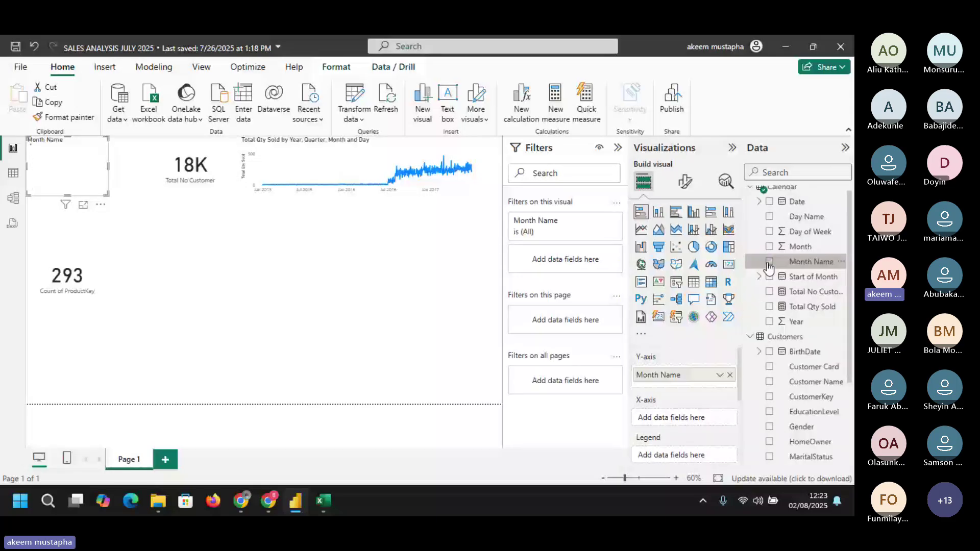
- Add OrderQuantity from the Sales Table to the bar chart's X-axis and enlarge the chart to nearly the page's full height
{"action": "left_click_drag", "start_coordinate": [849, 265], "coordinate": [854, 354]}
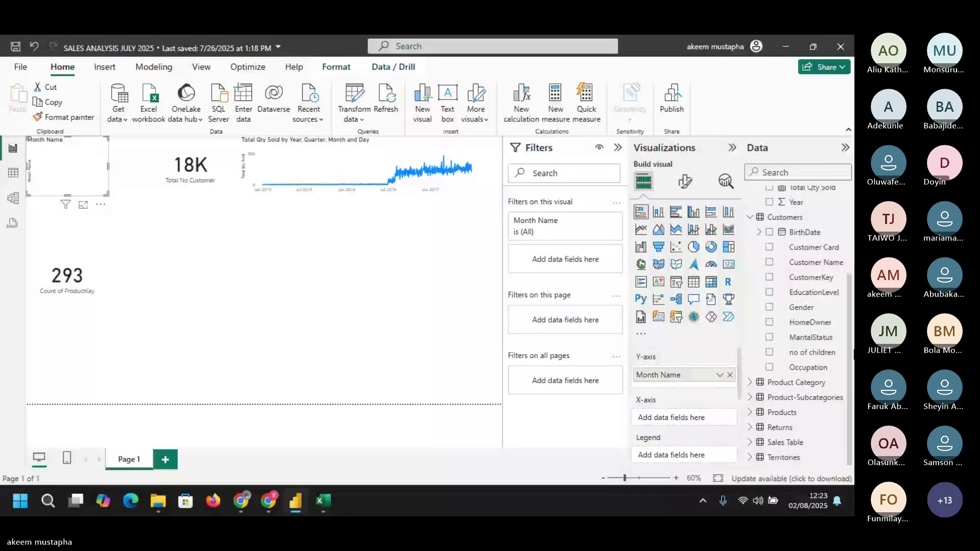
{"action": "left_click", "coordinate": [750, 443]}
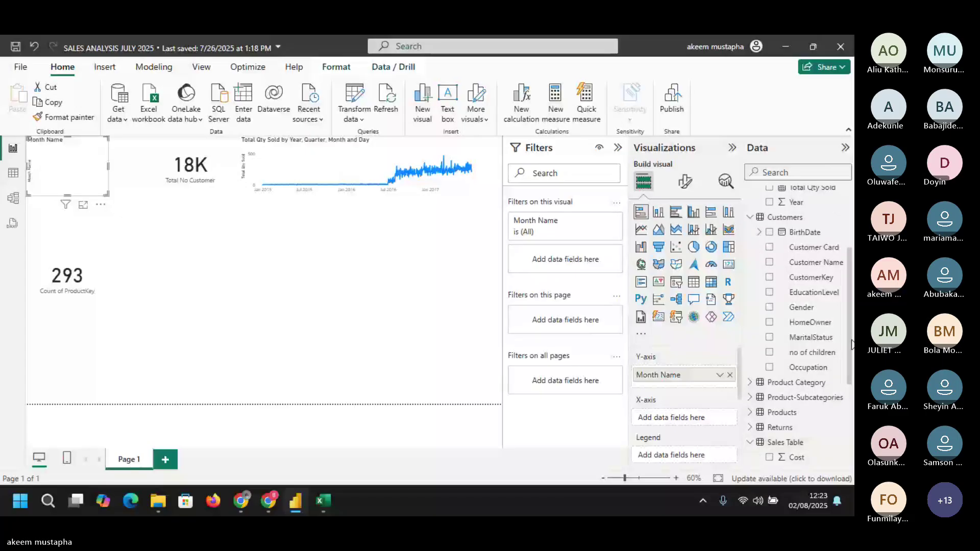
{"action": "left_click_drag", "start_coordinate": [852, 344], "coordinate": [854, 434]}
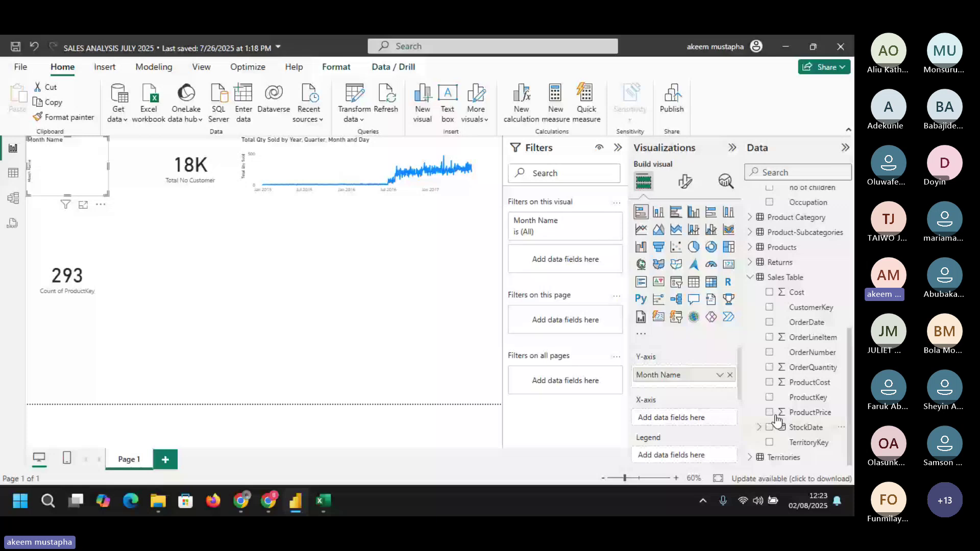
{"action": "left_click", "coordinate": [769, 367]}
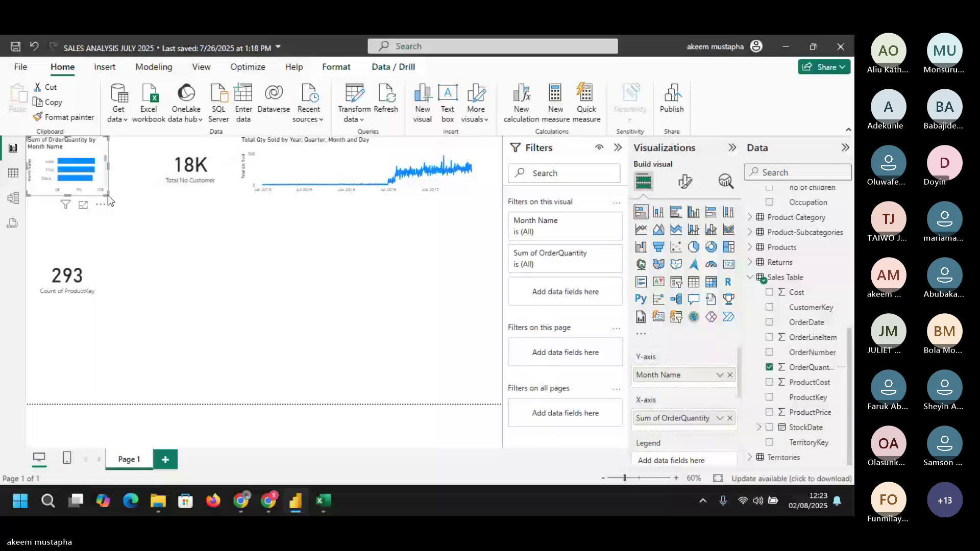
{"action": "left_click_drag", "start_coordinate": [108, 195], "coordinate": [231, 398]}
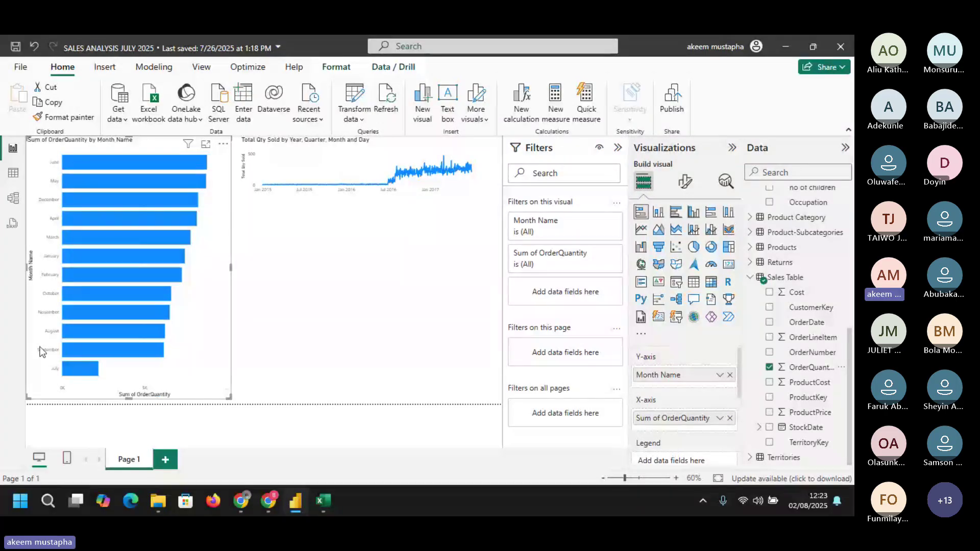
- Remove the Sum of OrderQuantity by Month Name bar chart from the page
{"action": "mouse_move", "coordinate": [90, 295]}
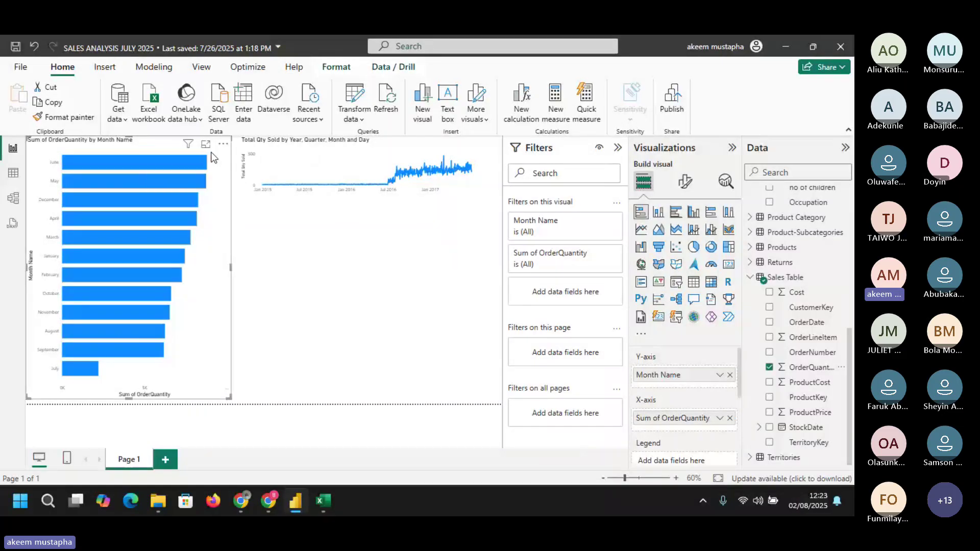
{"action": "left_click", "coordinate": [223, 145]}
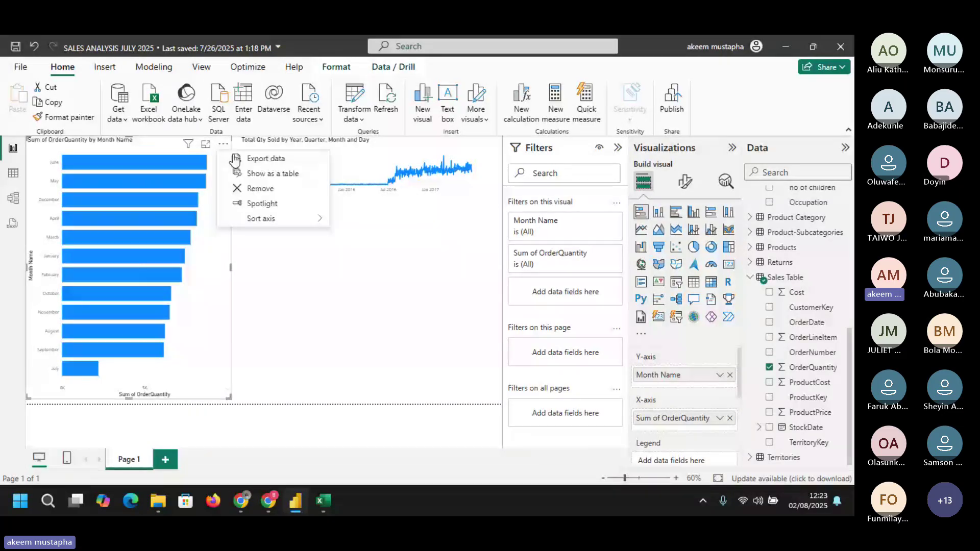
{"action": "left_click", "coordinate": [282, 188]}
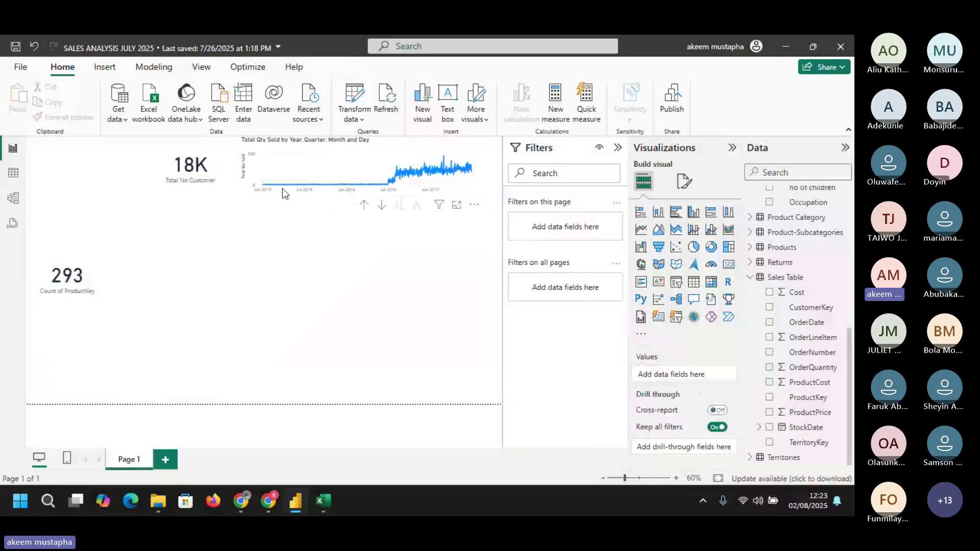
- Try the Total No Customer card beside the Count of ProductKey card and return it to the upper part of the page
{"action": "left_click", "coordinate": [204, 175]}
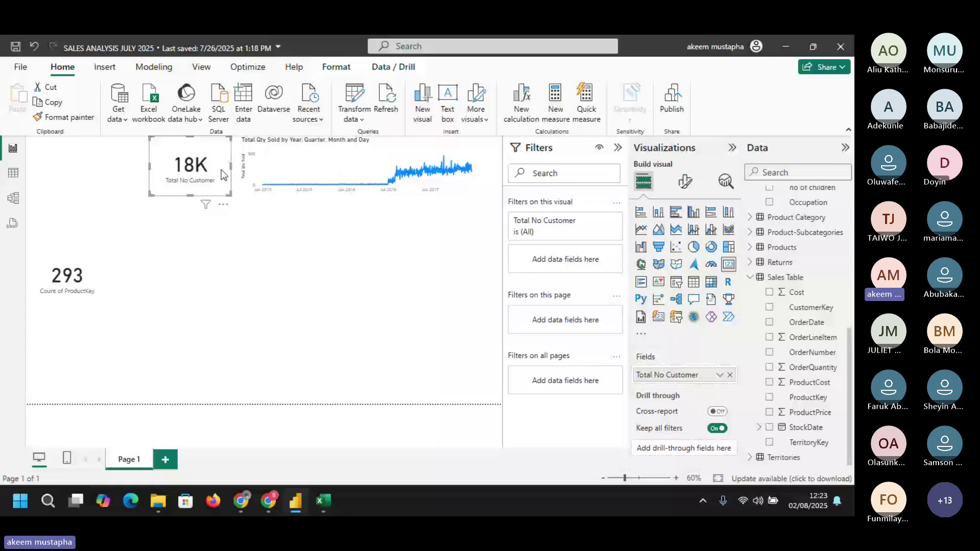
{"action": "left_click_drag", "start_coordinate": [223, 192], "coordinate": [215, 278]}
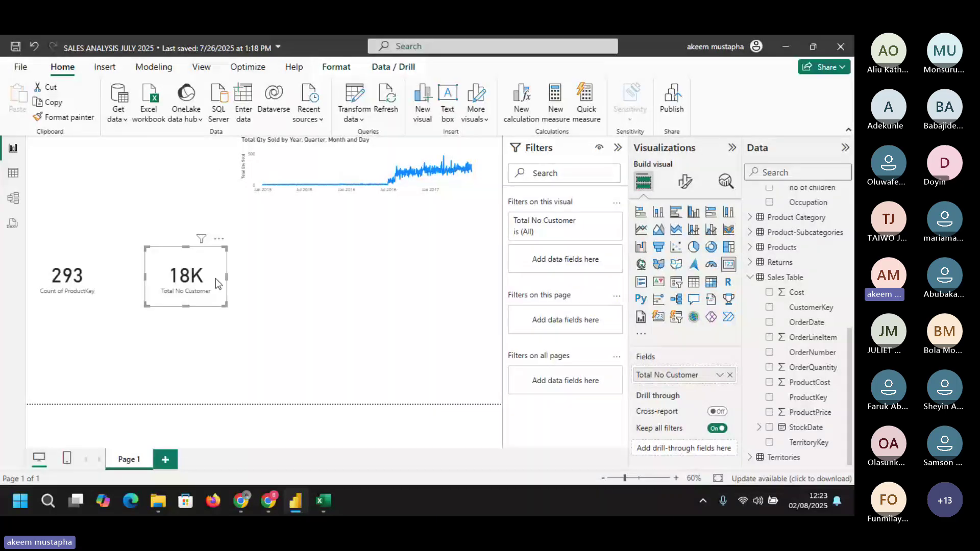
{"action": "left_click", "coordinate": [93, 278]}
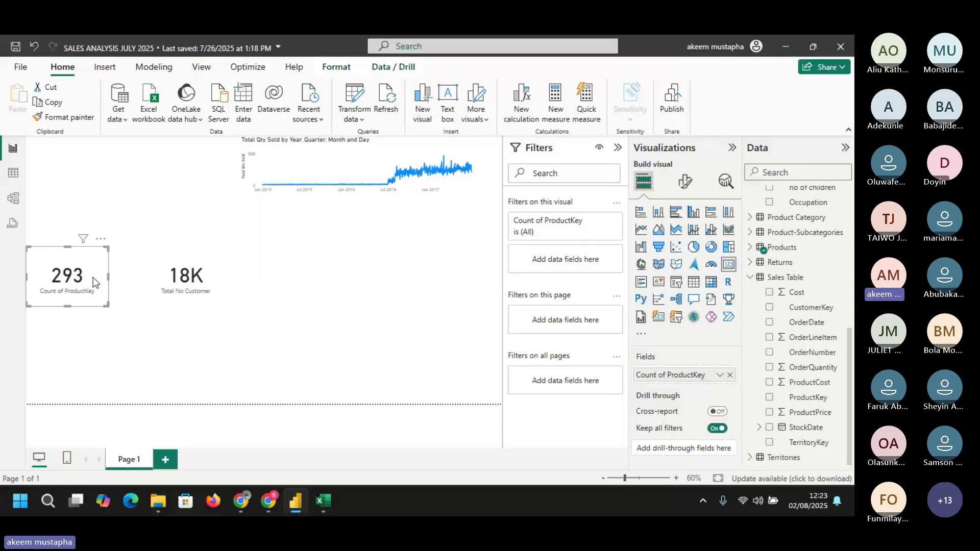
{"action": "key", "text": "ctrl+z"}
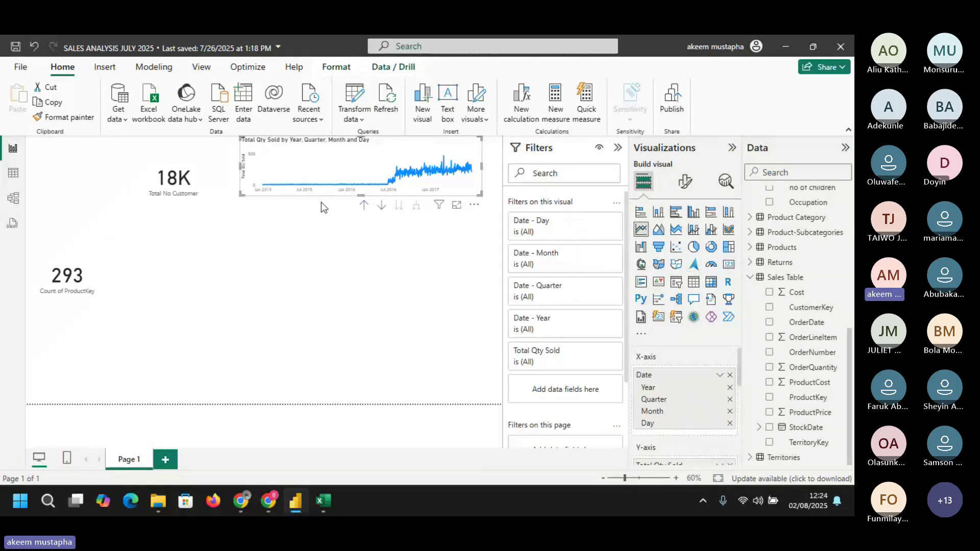
- Convert the Total Qty Sold line chart back to a narrow card and align the Total No Customer card level with it
{"action": "left_click", "coordinate": [728, 265]}
{"action": "left_click", "coordinate": [203, 160]}
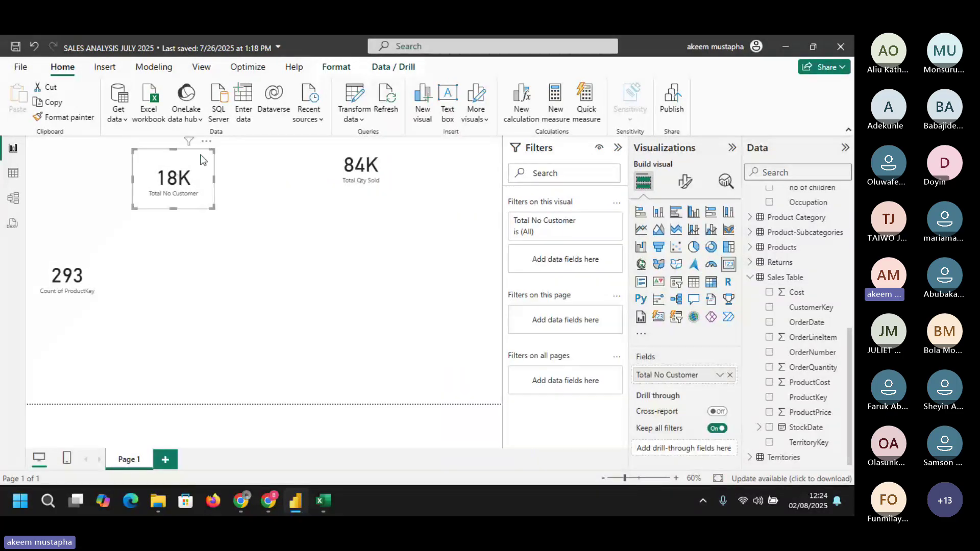
{"action": "left_click_drag", "start_coordinate": [201, 154], "coordinate": [210, 150]}
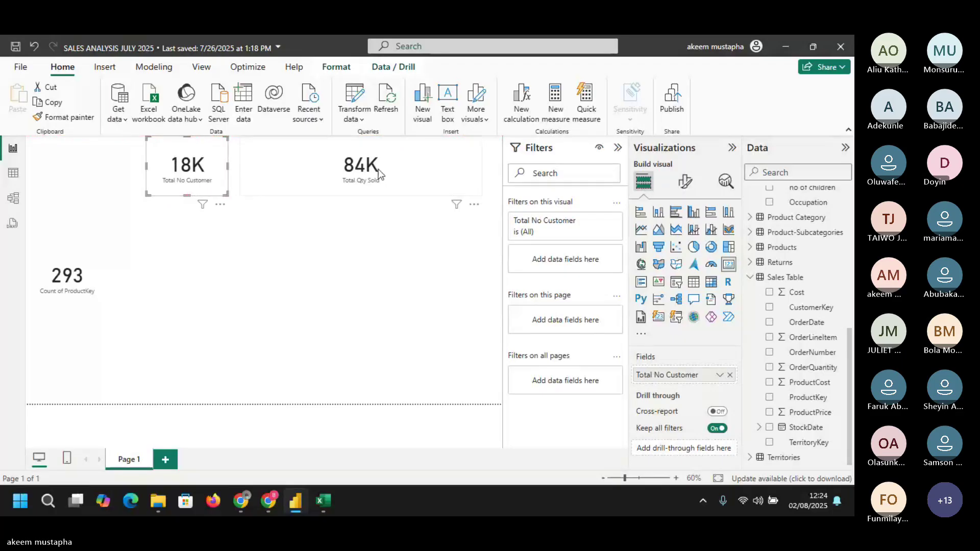
{"action": "left_click", "coordinate": [429, 172]}
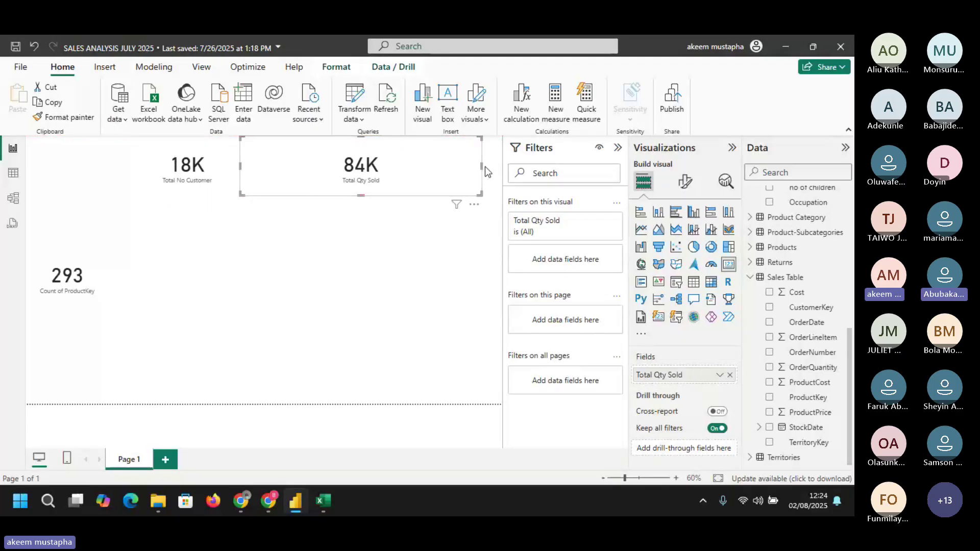
{"action": "left_click_drag", "start_coordinate": [482, 170], "coordinate": [317, 177]}
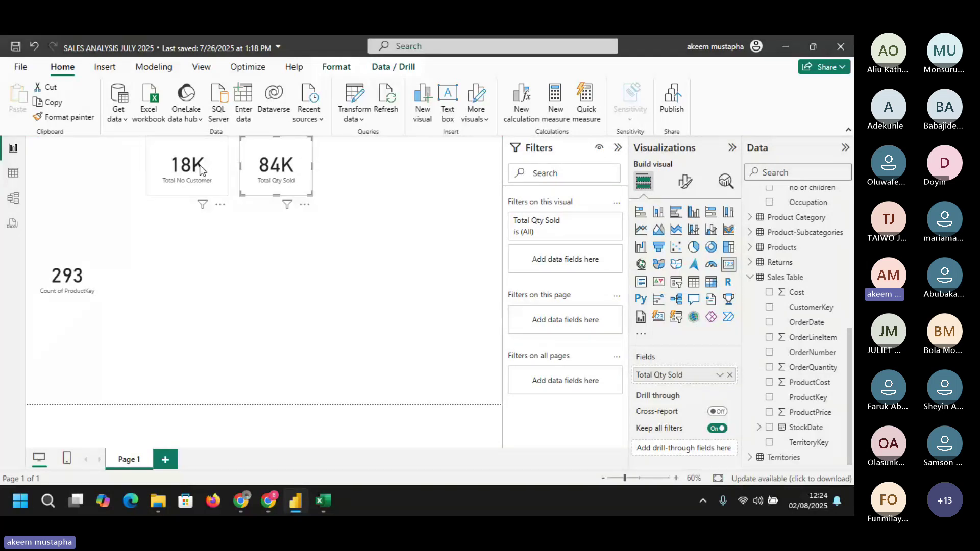
- Place the Total No Customer card directly against the Total Qty Sold card and narrow it slightly
{"action": "left_click_drag", "start_coordinate": [201, 168], "coordinate": [212, 169]}
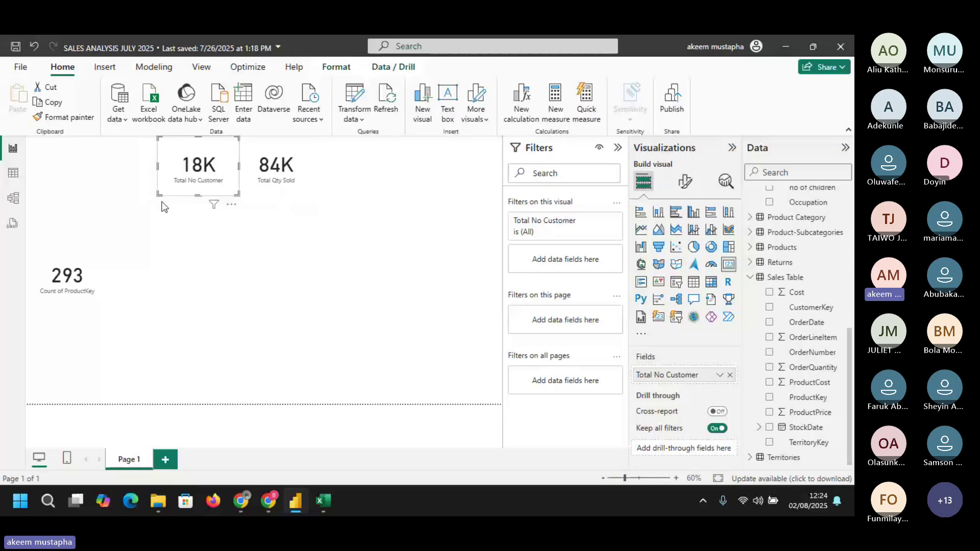
{"action": "left_click_drag", "start_coordinate": [159, 195], "coordinate": [165, 195]}
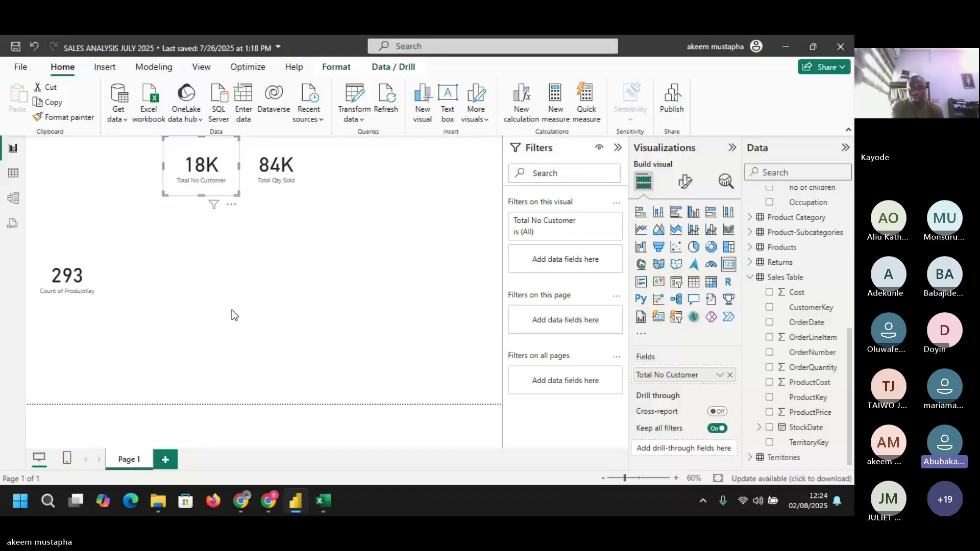
{"action": "left_click", "coordinate": [136, 191]}
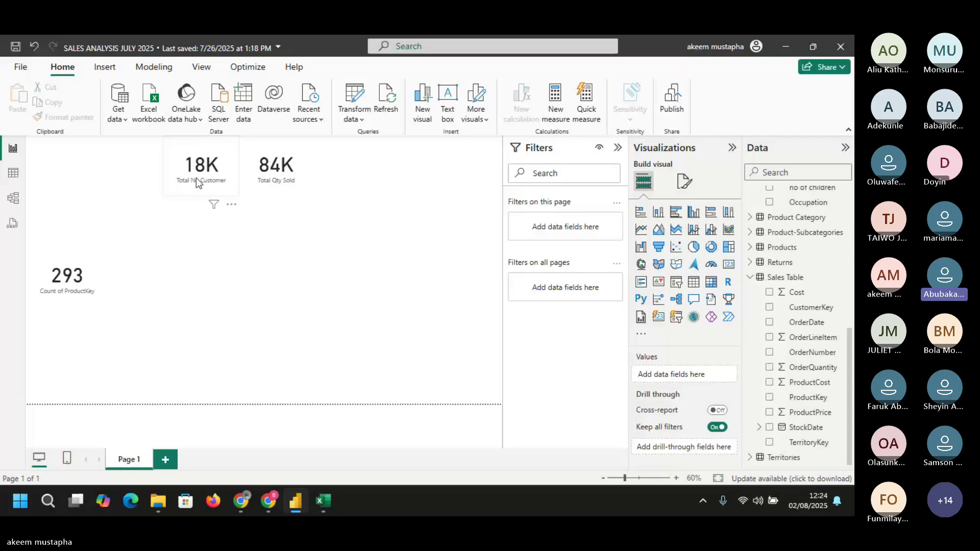
- Check the fields behind the Total Qty Sold and Total No Customer cards
{"action": "key", "text": "Tab"}
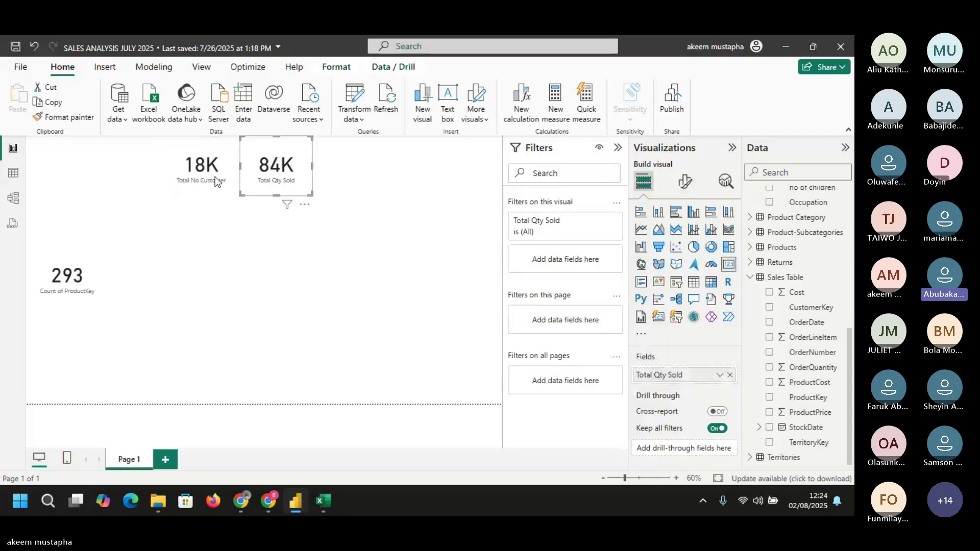
{"action": "left_click", "coordinate": [205, 177]}
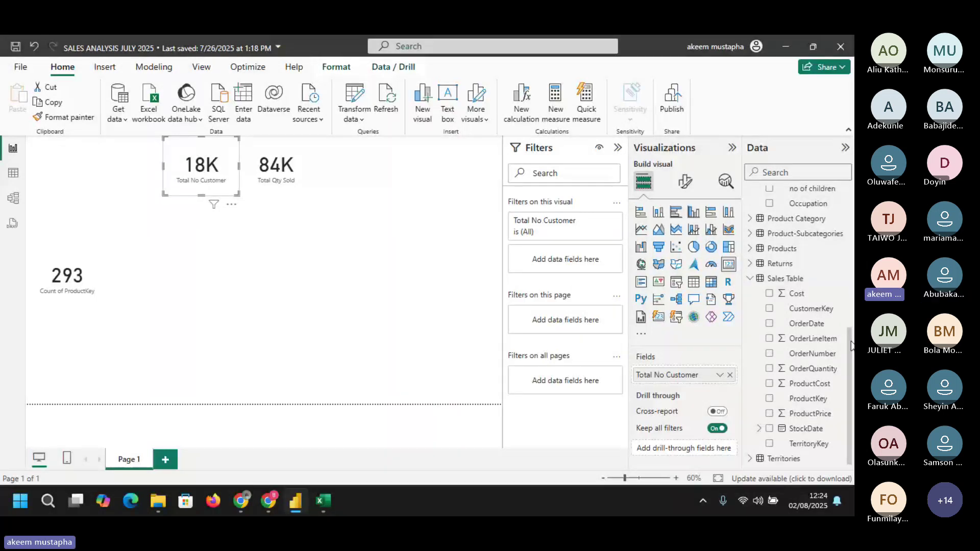
{"action": "scroll", "coordinate": [851, 345], "scroll_direction": "up", "scroll_amount": 1}
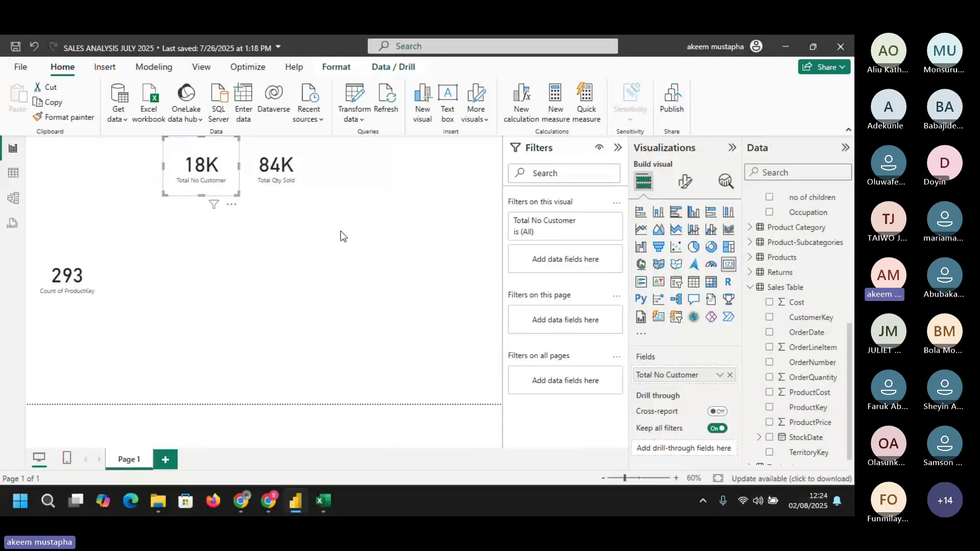
- View the Customers table's rows in the table view with the Calendar table's field list collapsed
{"action": "left_click", "coordinate": [13, 176]}
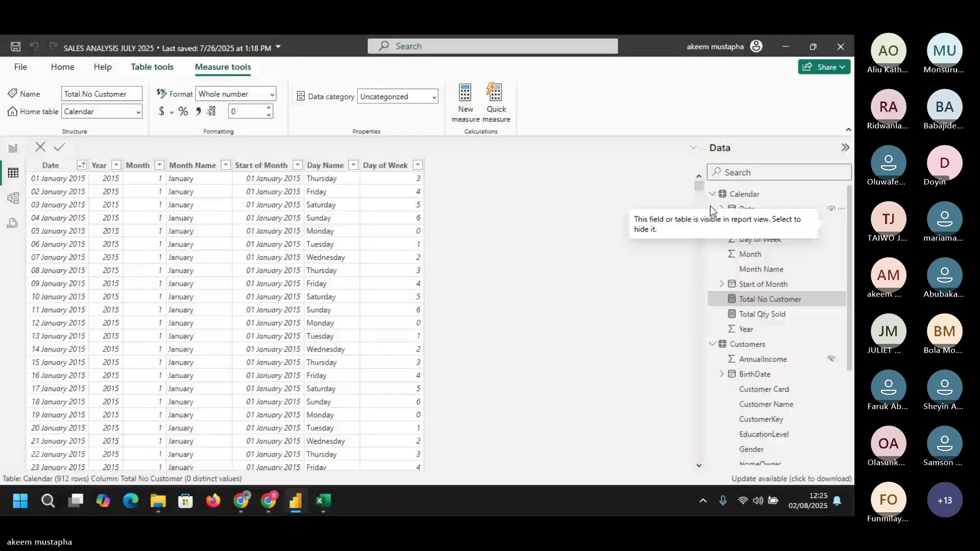
{"action": "left_click", "coordinate": [712, 194]}
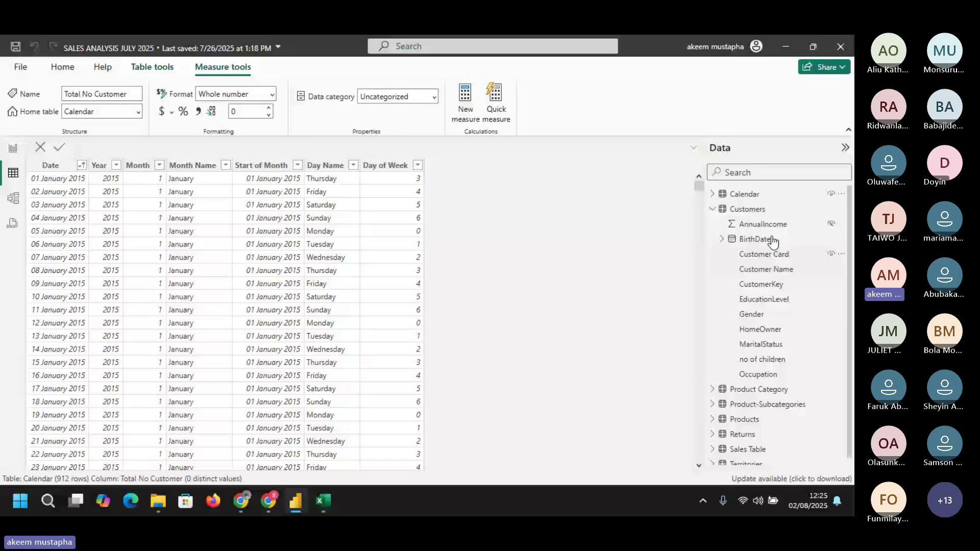
{"action": "left_click", "coordinate": [758, 214]}
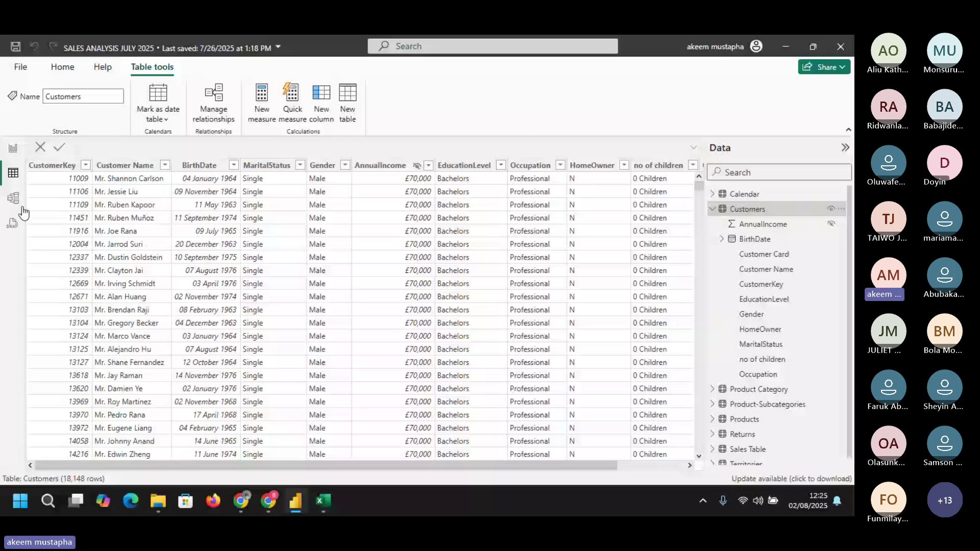
- Return to the report page and check the fields behind the Total Qty Sold and Total No Customer cards
{"action": "left_click", "coordinate": [13, 148]}
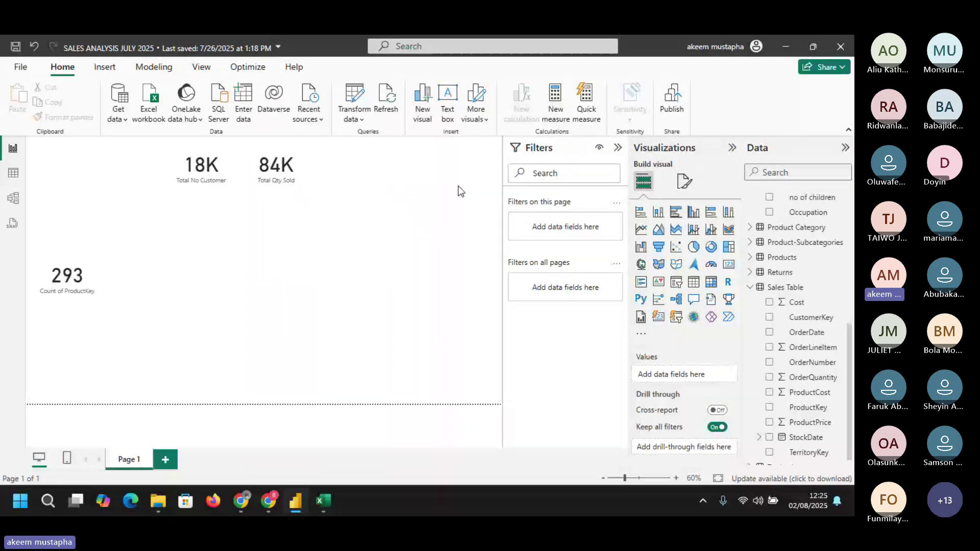
{"action": "mouse_move", "coordinate": [274, 173]}
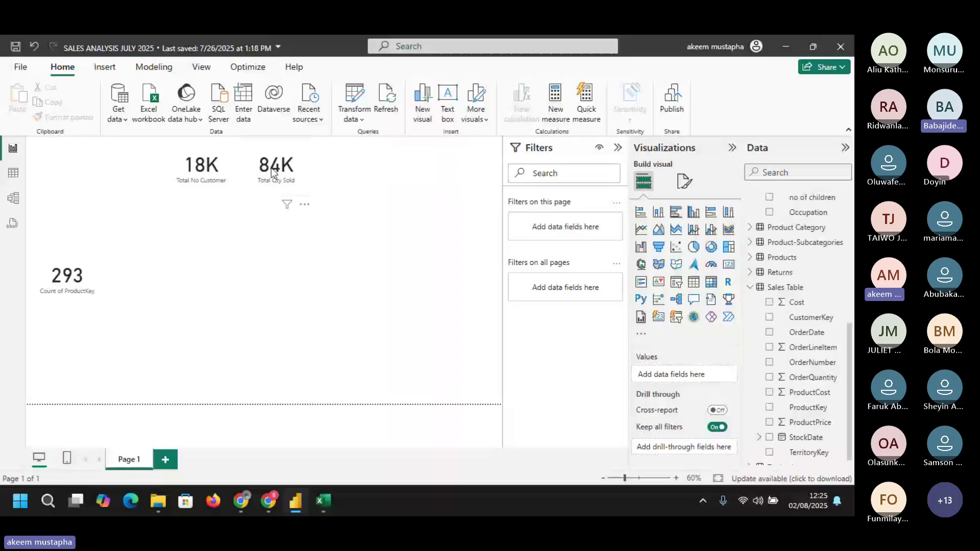
{"action": "left_click", "coordinate": [238, 175]}
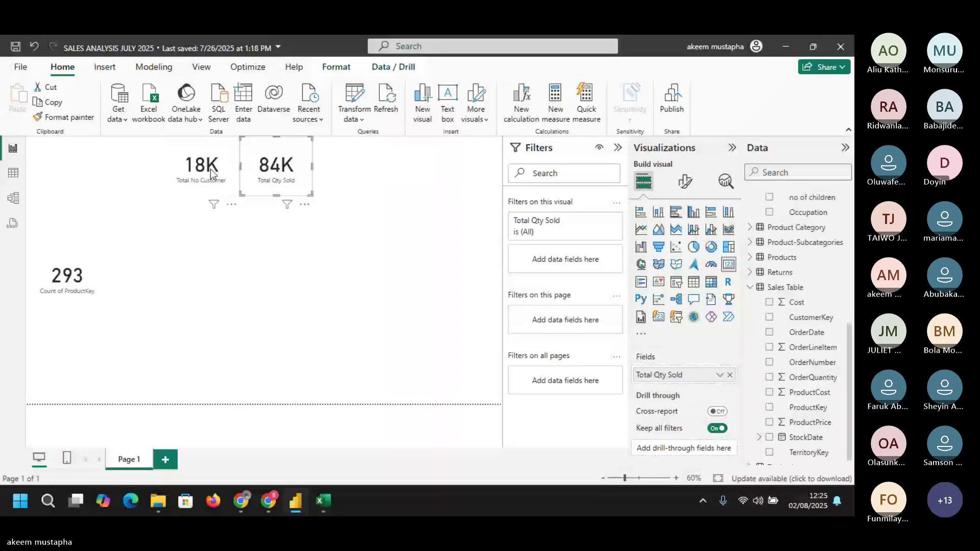
{"action": "left_click", "coordinate": [210, 169]}
{"action": "left_click", "coordinate": [410, 178]}
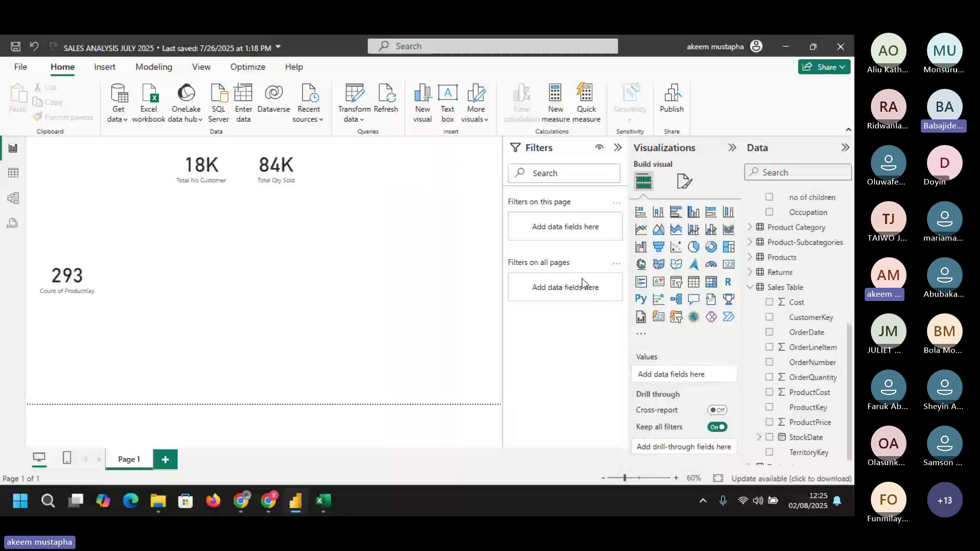
- Collapse the expanded tables in the report's field list and show only the Sales Table's fields
{"action": "left_click", "coordinate": [749, 289]}
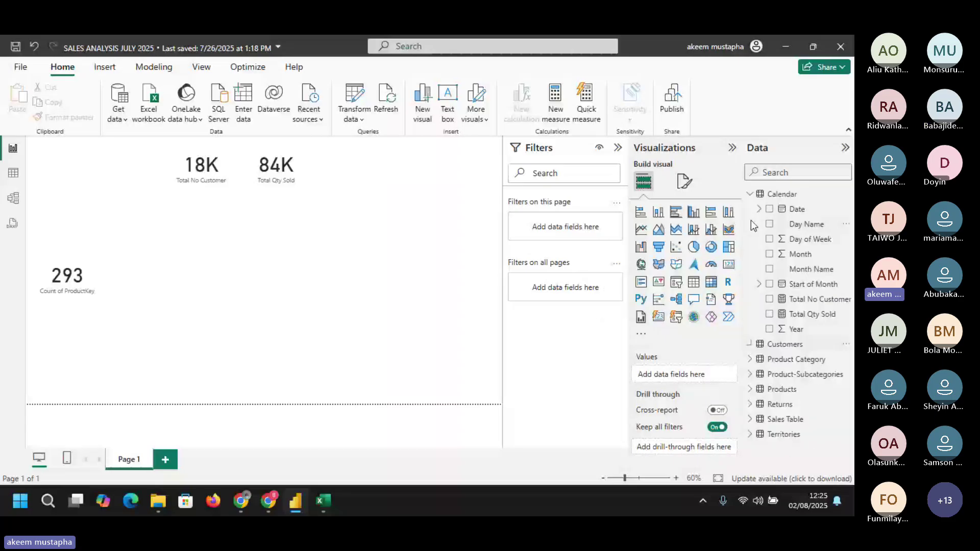
{"action": "left_click", "coordinate": [750, 194]}
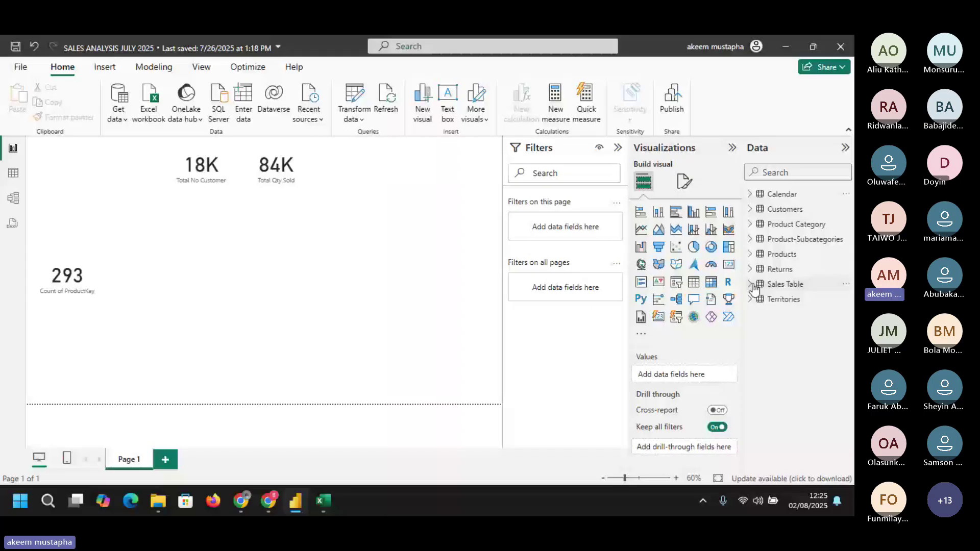
{"action": "left_click", "coordinate": [754, 286]}
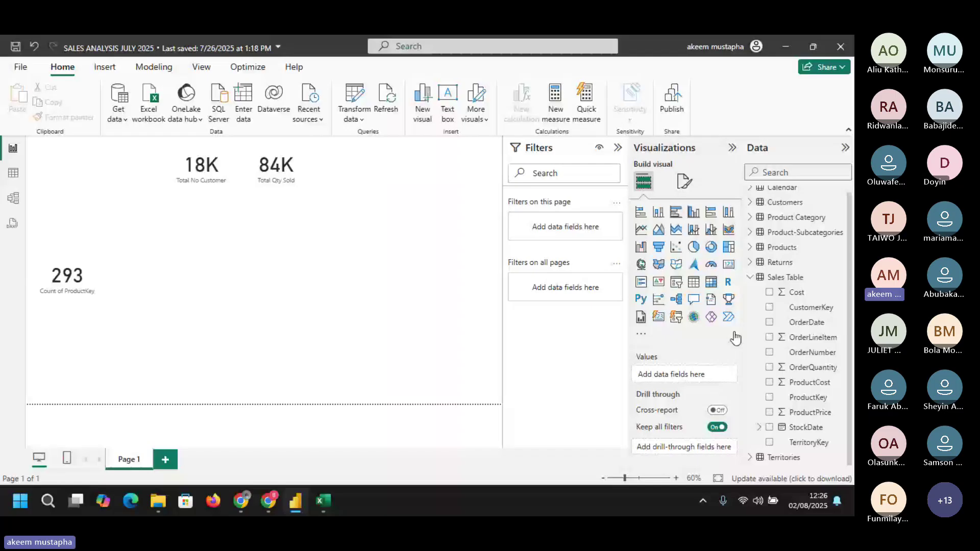
- Show the Sales Table's rows in the table view, with the Customers field list collapsed
{"action": "left_click", "coordinate": [14, 173]}
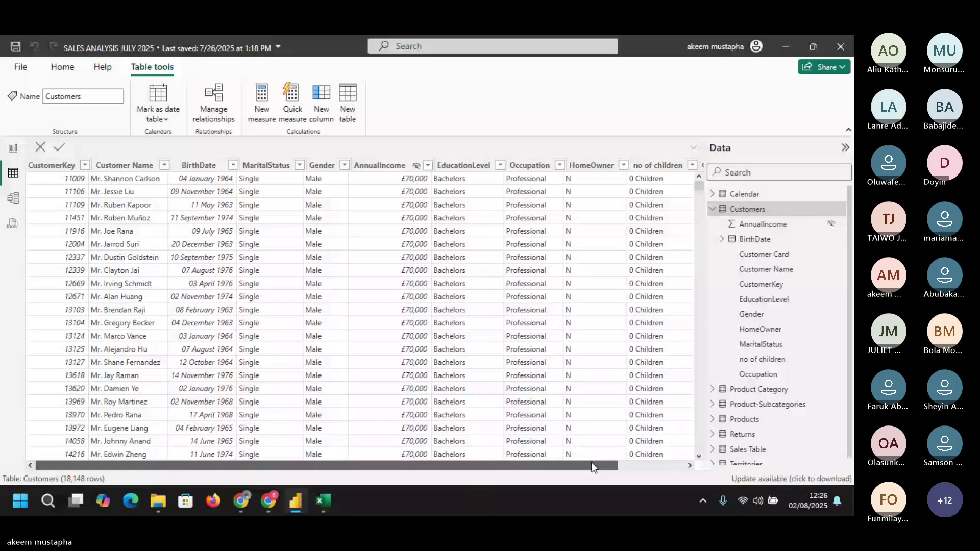
{"action": "left_click_drag", "start_coordinate": [593, 461], "coordinate": [759, 449]}
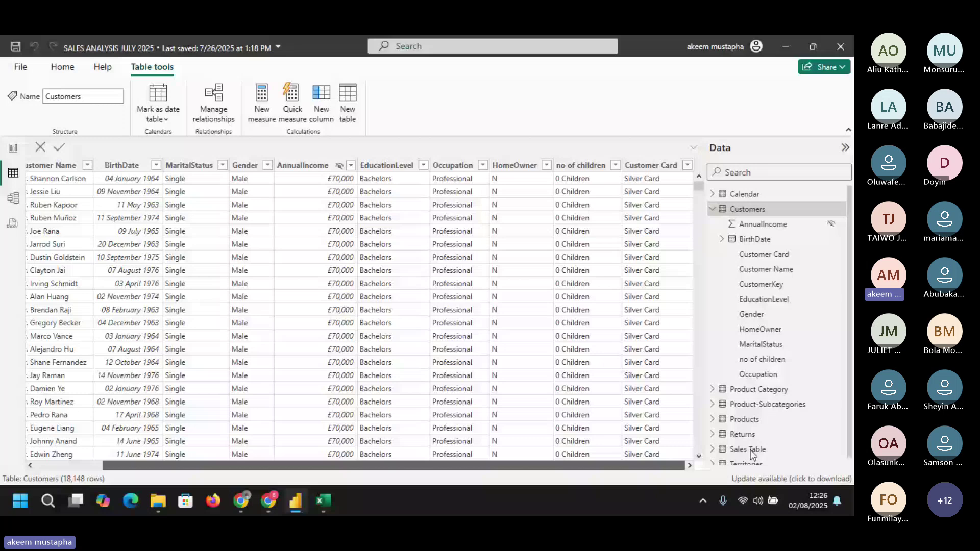
{"action": "left_click", "coordinate": [715, 209]}
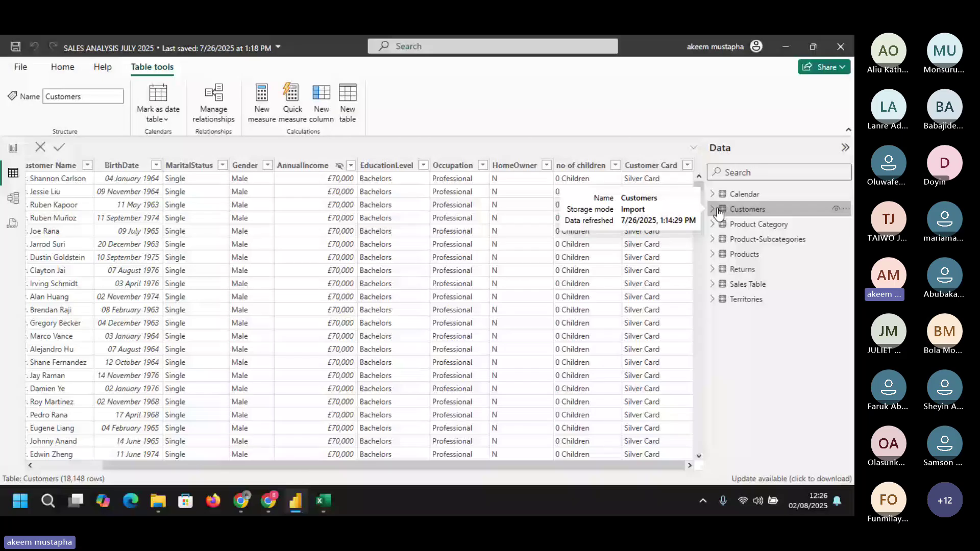
{"action": "left_click", "coordinate": [749, 284]}
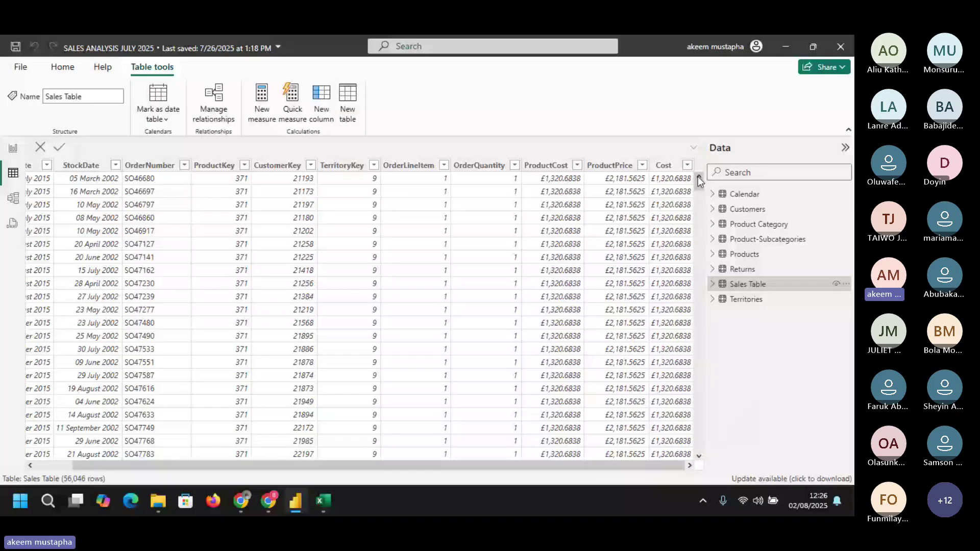
- Set the Sales Table's ProductCost column to show 2 decimal places
{"action": "left_click", "coordinate": [549, 166]}
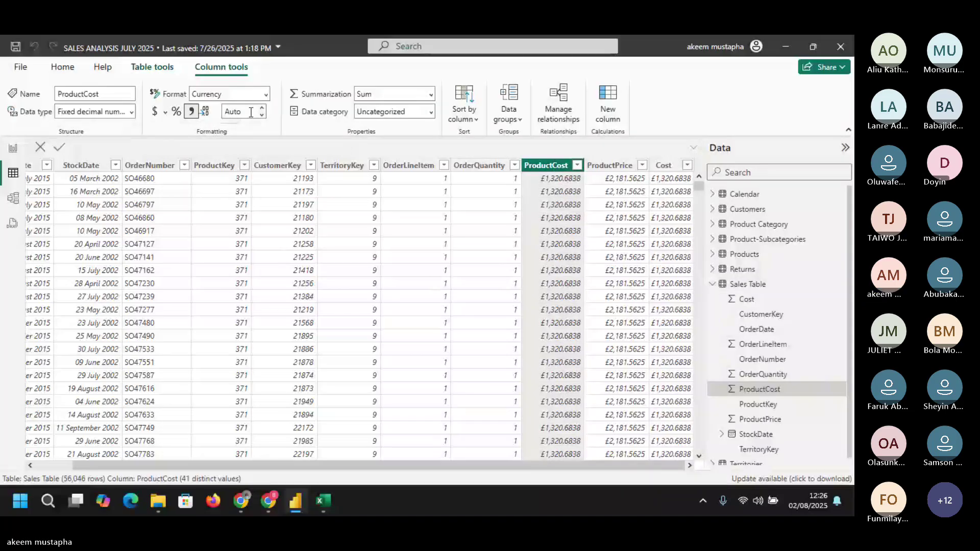
{"action": "left_click", "coordinate": [249, 111]}
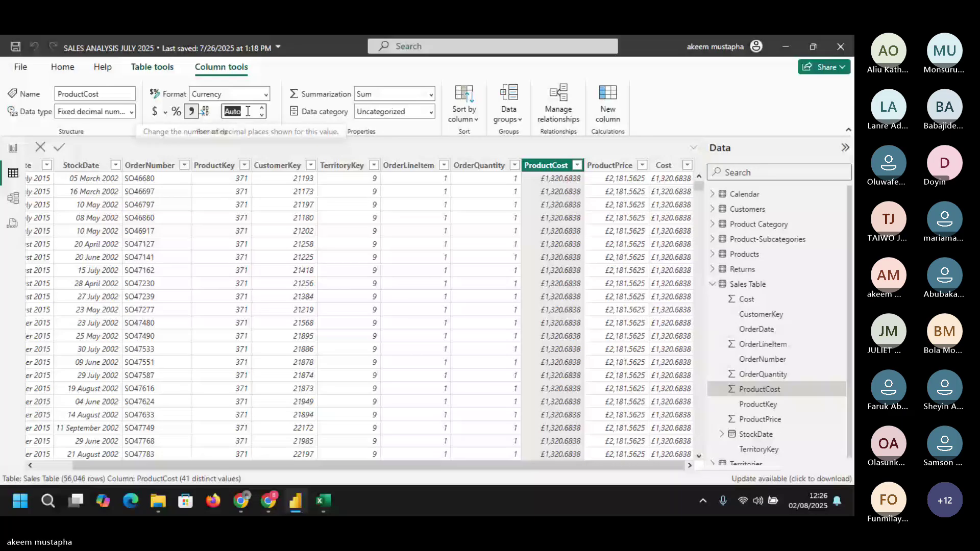
{"action": "type", "text": "2"}
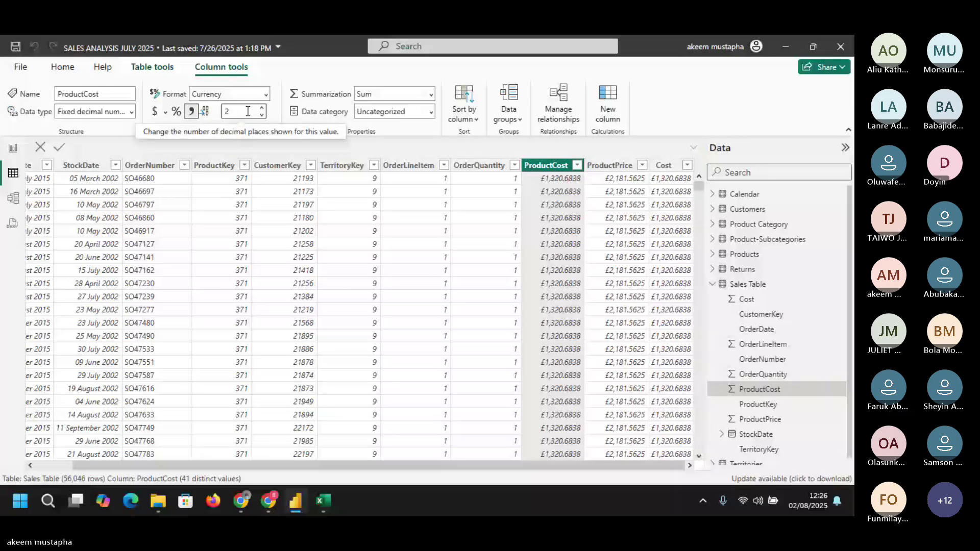
{"action": "key", "text": "Tab"}
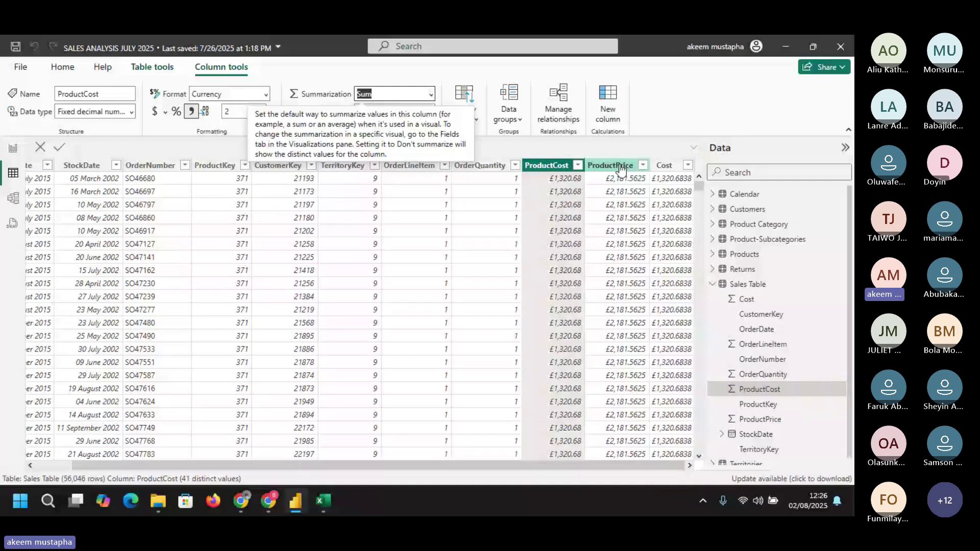
- Set the Sales Table's ProductPrice column to show 2 decimal places
{"action": "left_click", "coordinate": [620, 168]}
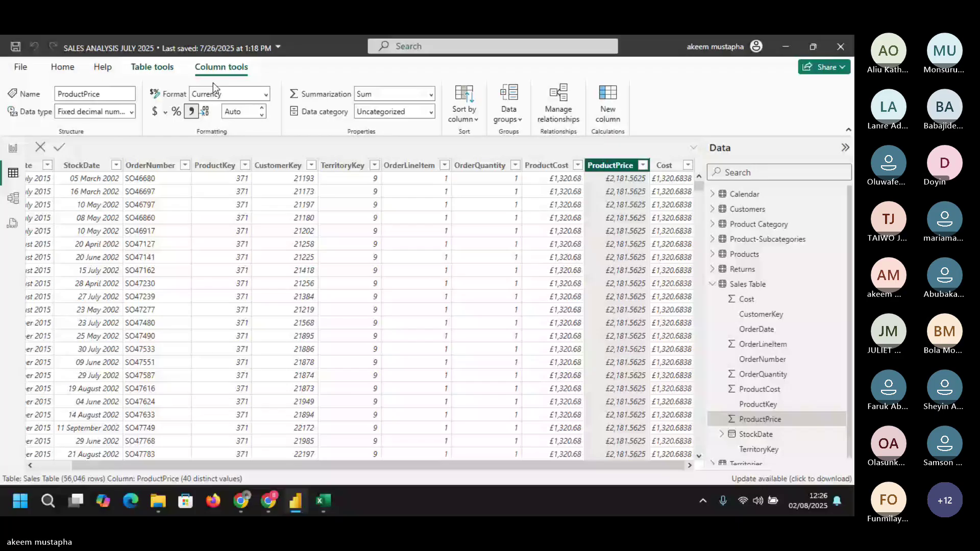
{"action": "left_click", "coordinate": [246, 113]}
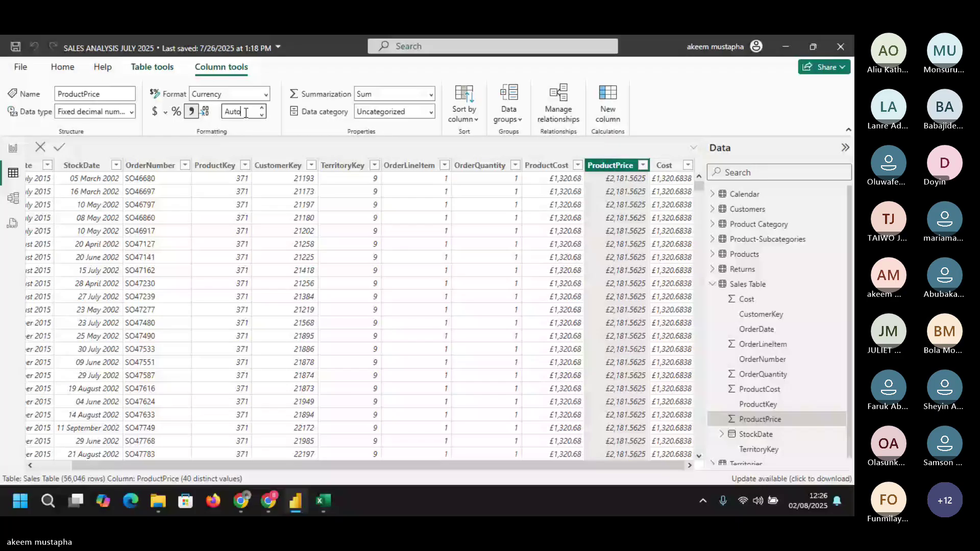
{"action": "key", "text": "BackSpace"}
{"action": "key", "text": "BackSpace"}
{"action": "key", "text": "BackSpace"}
{"action": "key", "text": "BackSpace"}
{"action": "type", "text": "2"}
{"action": "key", "text": "Return"}
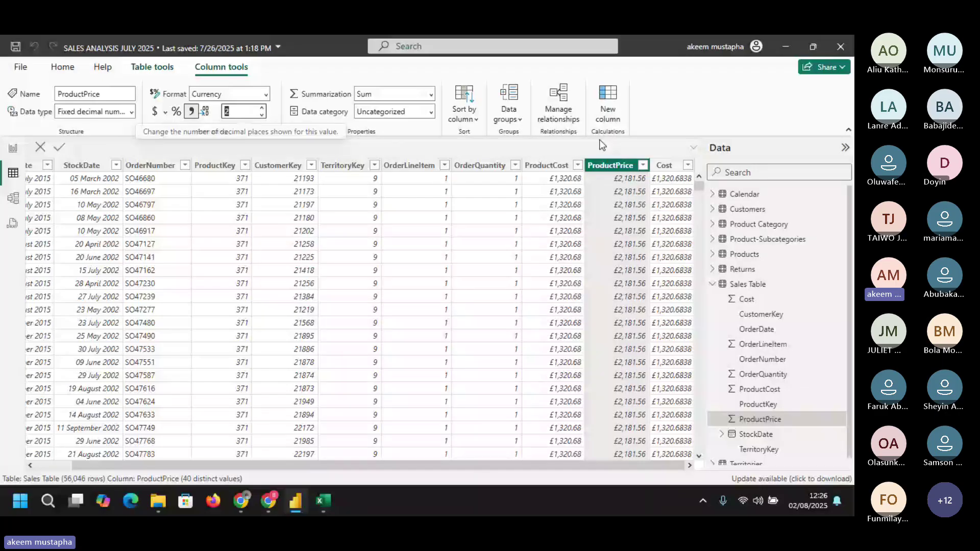
- Set the Sales Table's Cost column to show 2 decimal places
{"action": "left_click", "coordinate": [668, 166]}
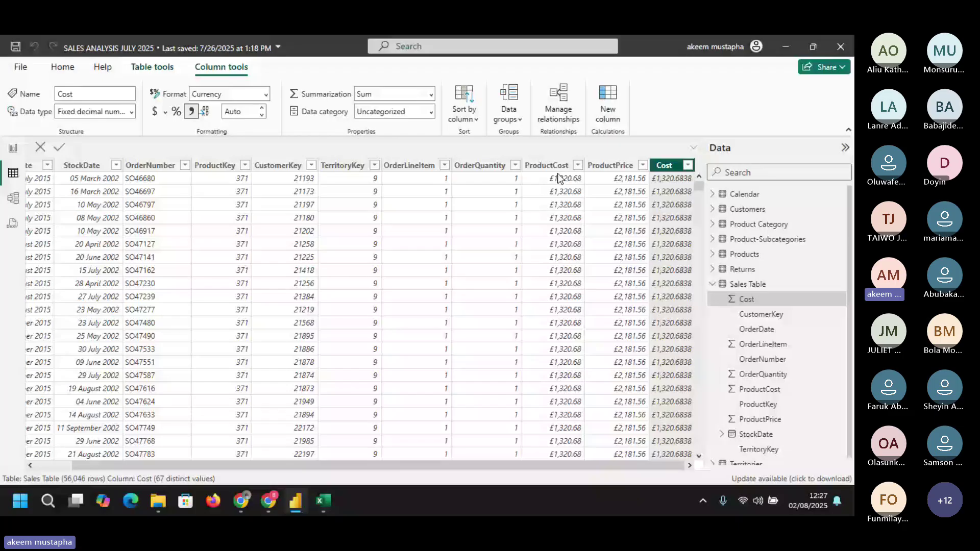
{"action": "left_click", "coordinate": [248, 111]}
{"action": "type", "text": "2"}
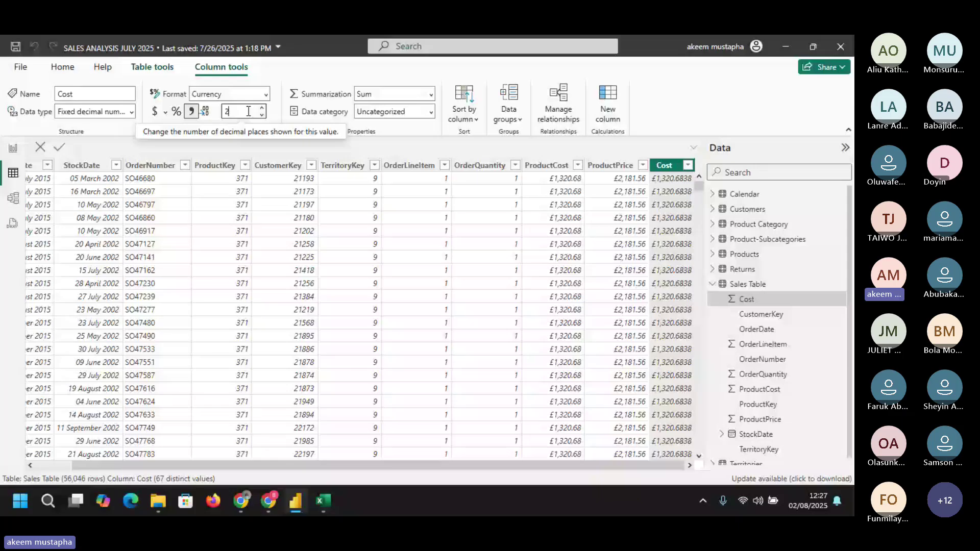
{"action": "key", "text": "Escape"}
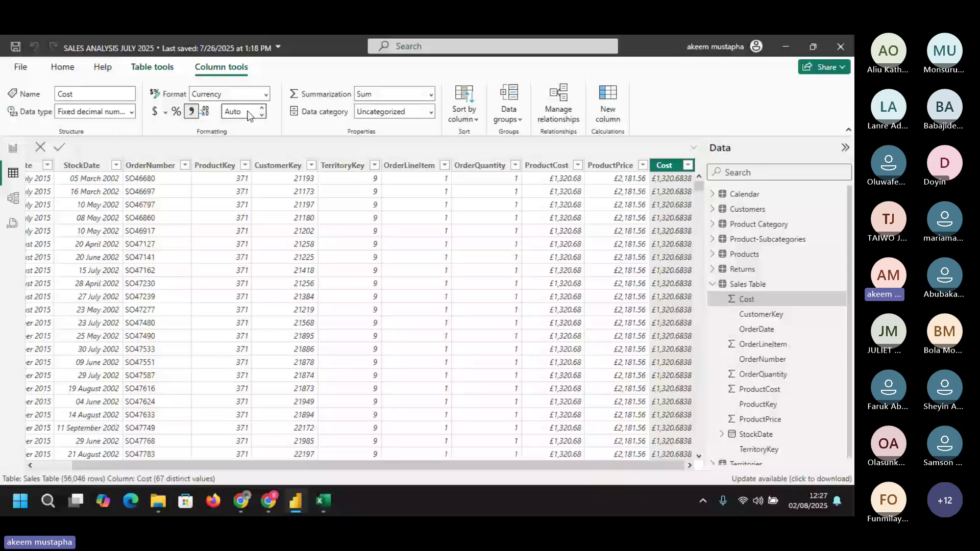
{"action": "left_click", "coordinate": [249, 111]}
{"action": "type", "text": "2"}
{"action": "key", "text": "Return"}
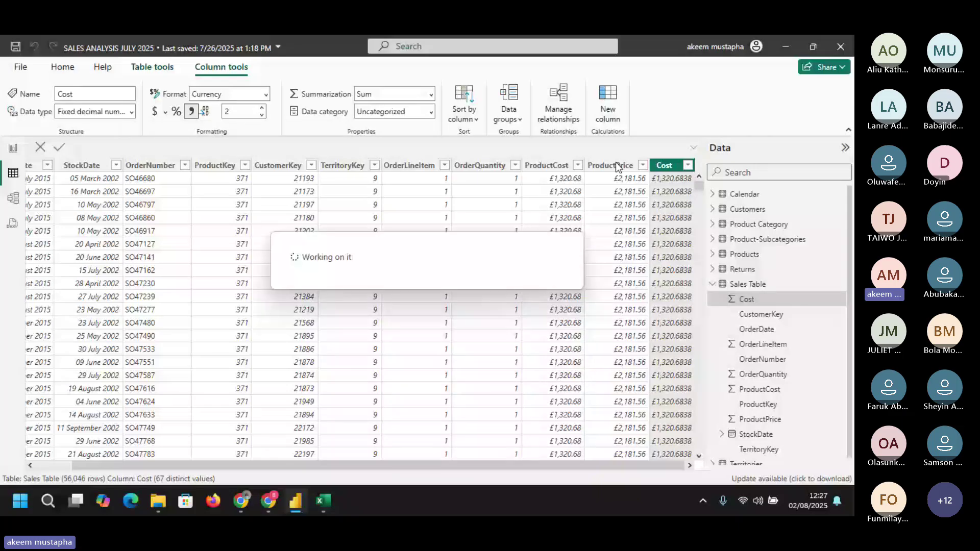
- Examine the distinct values of the OrderQuantity column without filtering, and inspect the ProductPrice column
{"action": "left_click", "coordinate": [492, 169]}
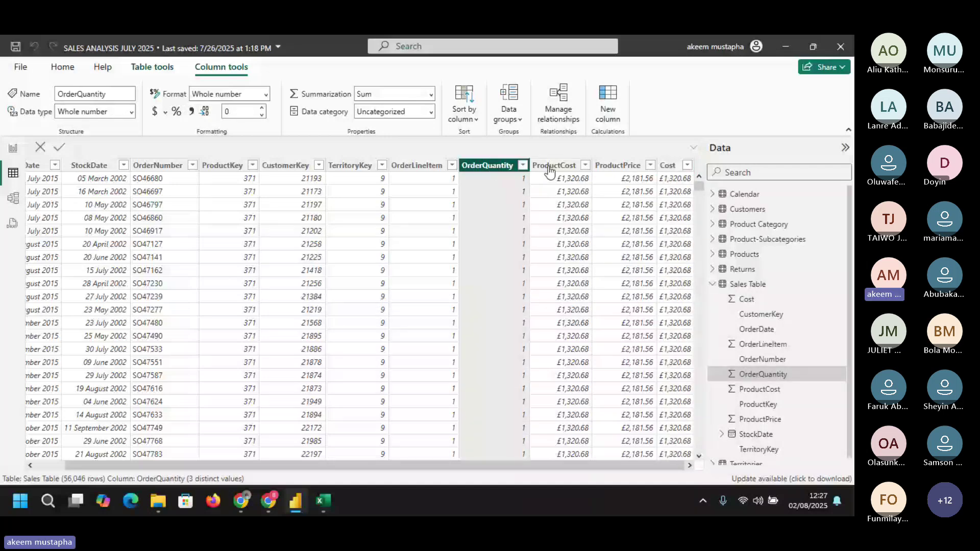
{"action": "left_click", "coordinate": [523, 165]}
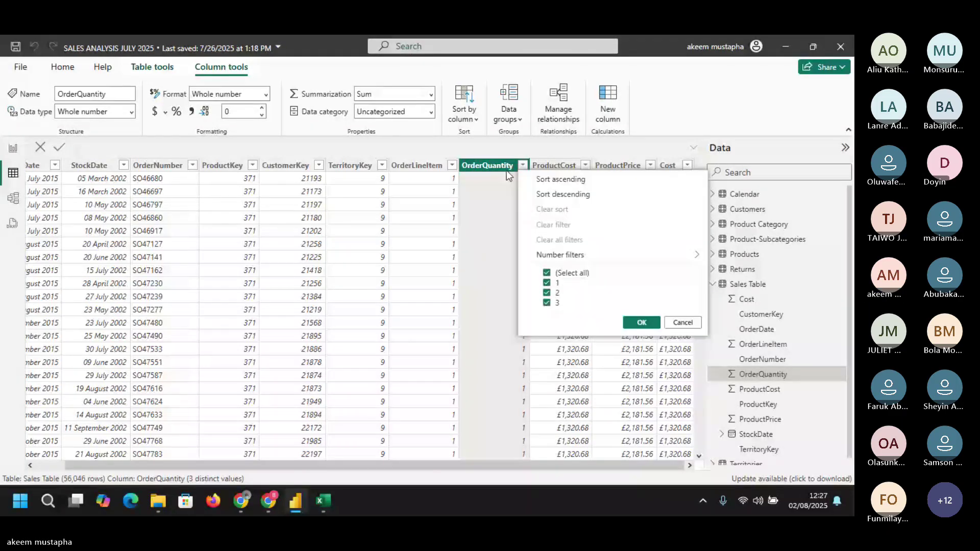
{"action": "left_click", "coordinate": [624, 166]}
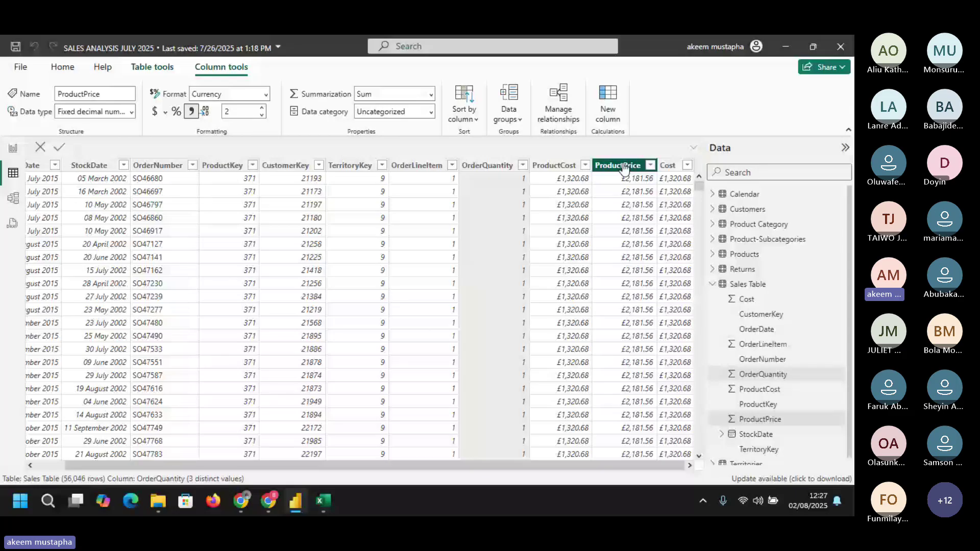
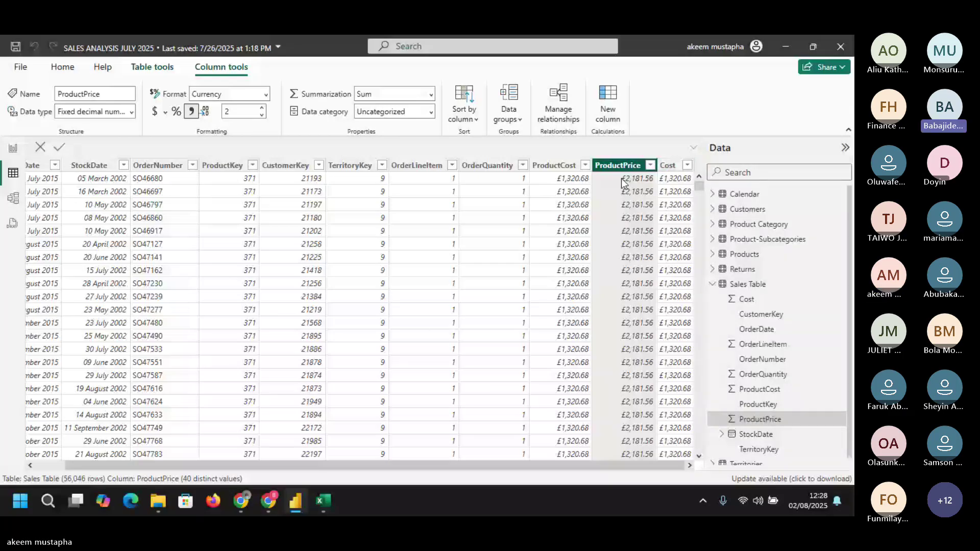
{"action": "left_click_drag", "start_coordinate": [505, 461], "coordinate": [576, 466]}
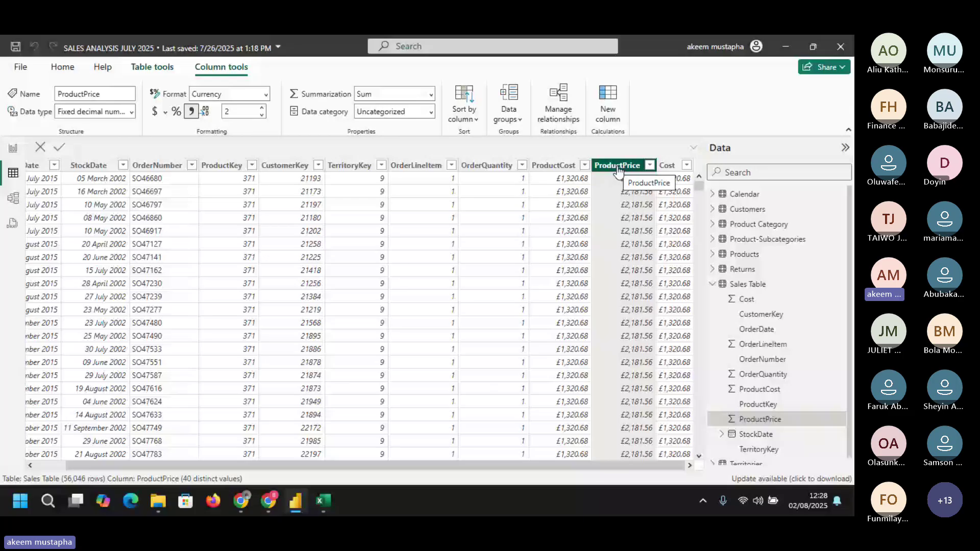
- Create a calculated column in the Sales Table: Sales Price = 'Sales Table'[ProductPrice]*'Sales Table'[OrderQuantity]
{"action": "left_click", "coordinate": [608, 97]}
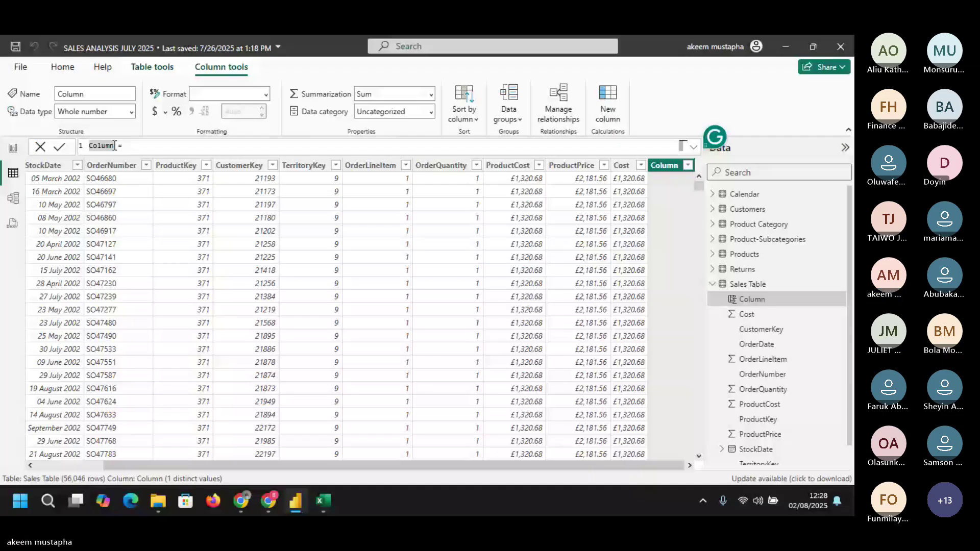
{"action": "key", "text": "BackSpace"}
{"action": "type", "text": "Sales"}
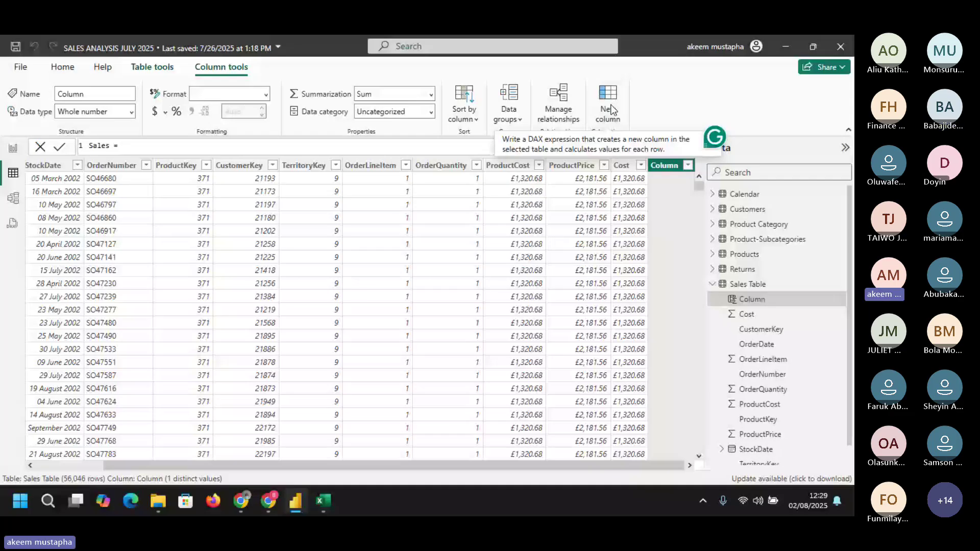
{"action": "type", "text": "Price"}
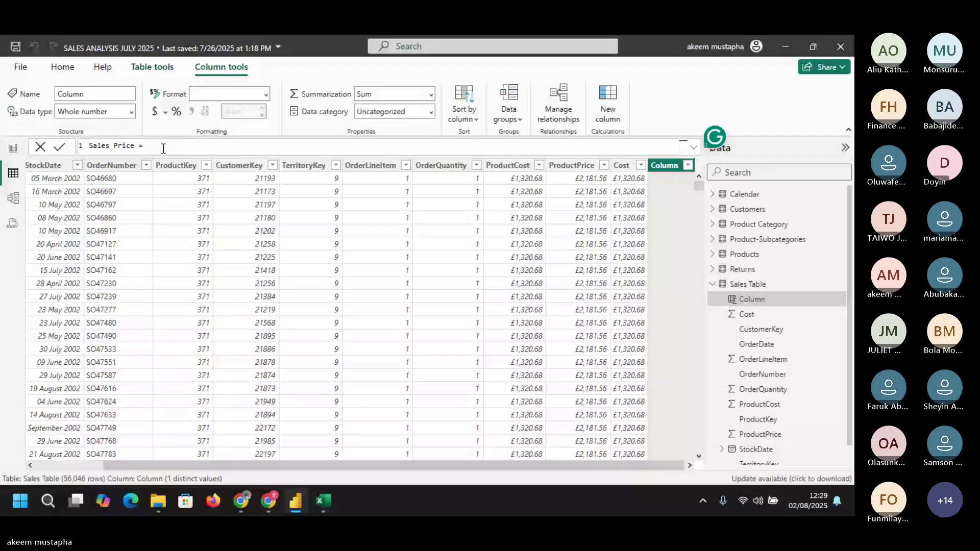
{"action": "type", "text": "pro"}
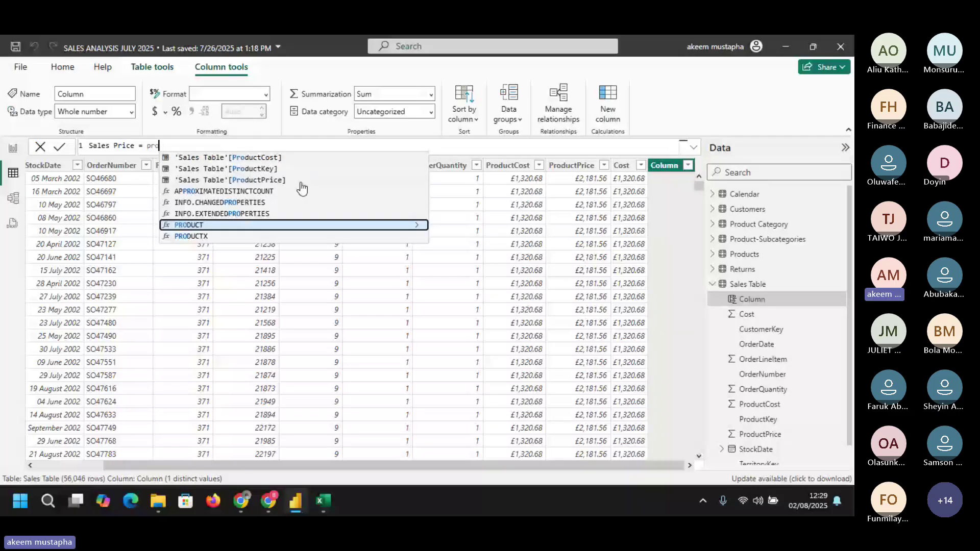
{"action": "left_click", "coordinate": [284, 180]}
{"action": "type", "text": "*q"}
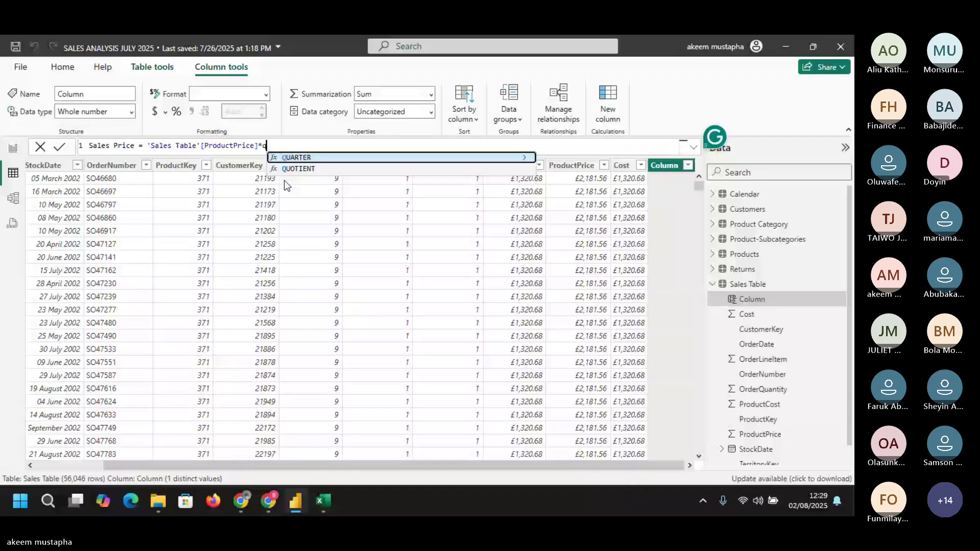
{"action": "type", "text": "u"}
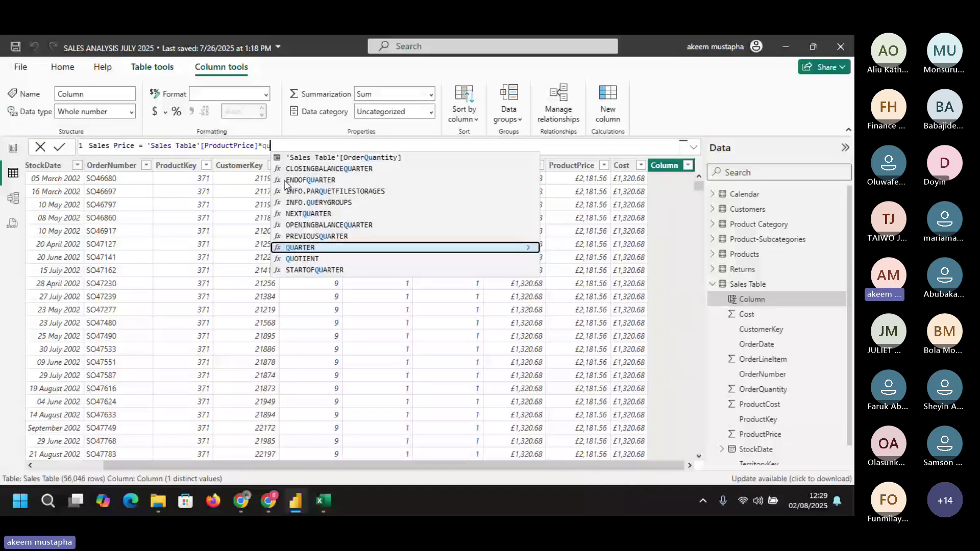
{"action": "type", "text": "an"}
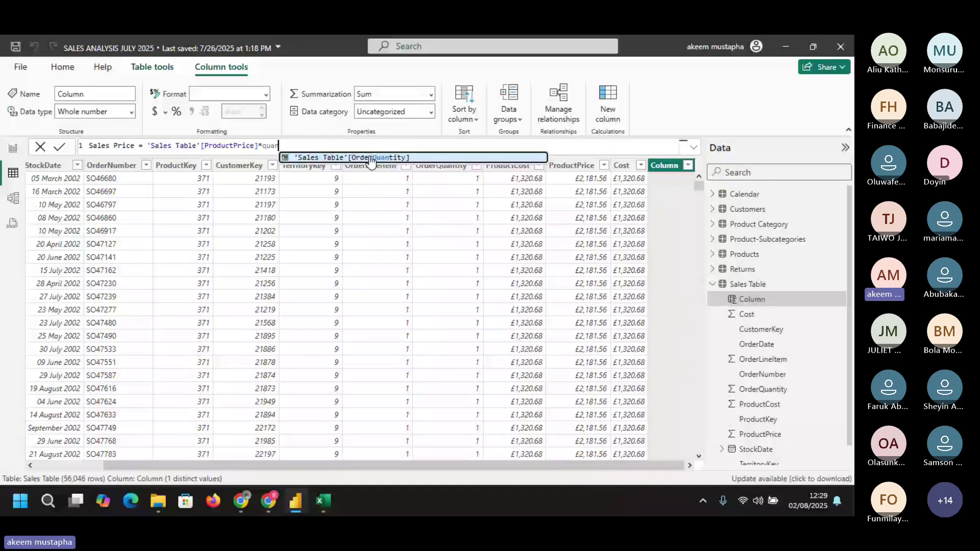
{"action": "left_click", "coordinate": [371, 159]}
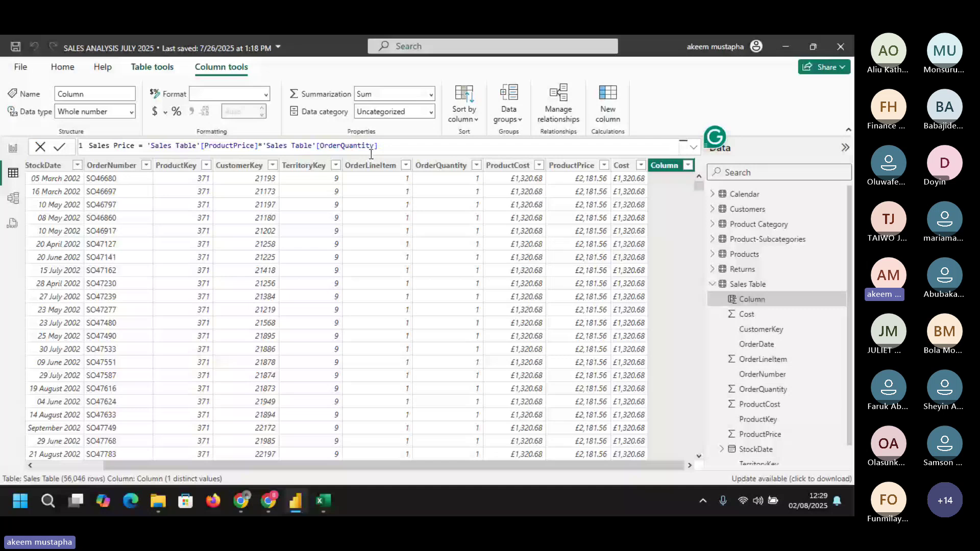
{"action": "key", "text": "Return"}
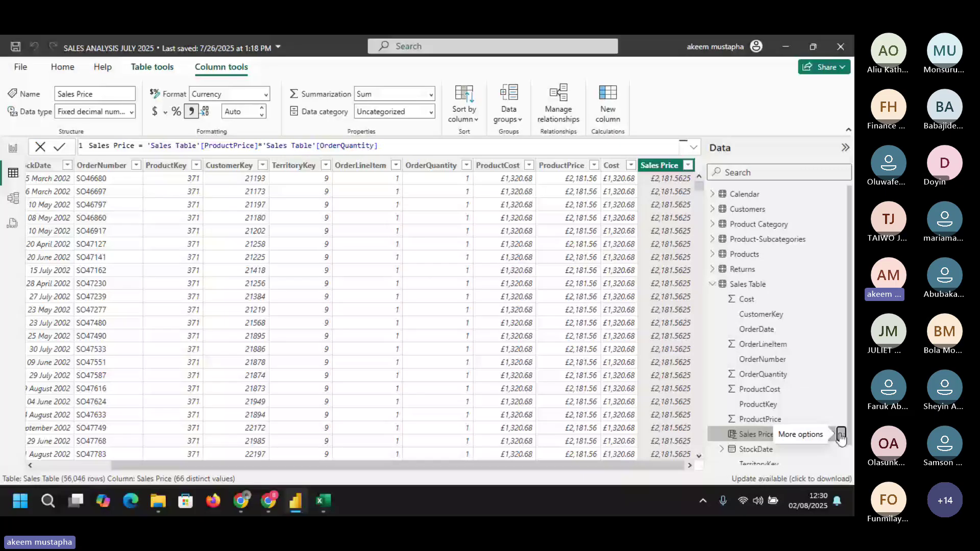
- Delete the Sales Price calculated column from the model
{"action": "left_click", "coordinate": [840, 435]}
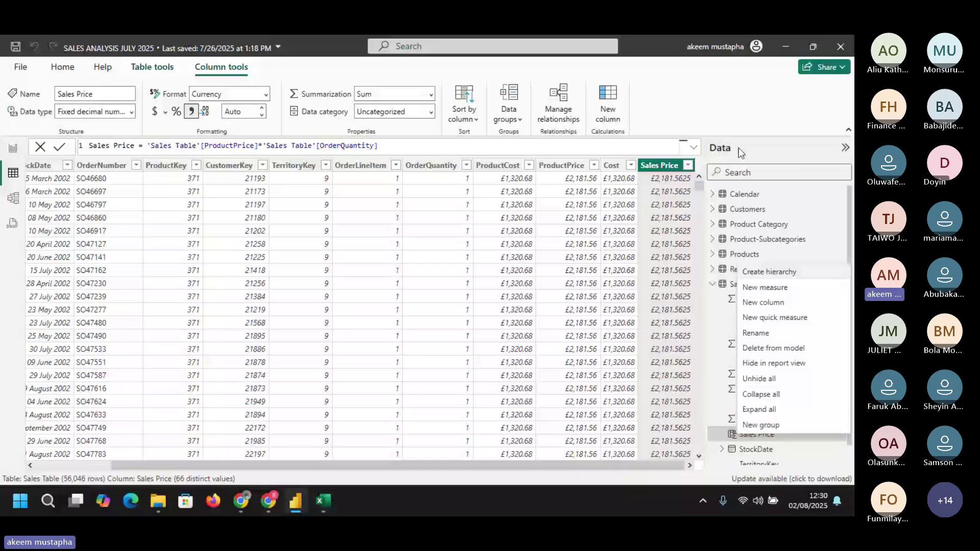
{"action": "left_click", "coordinate": [735, 438]}
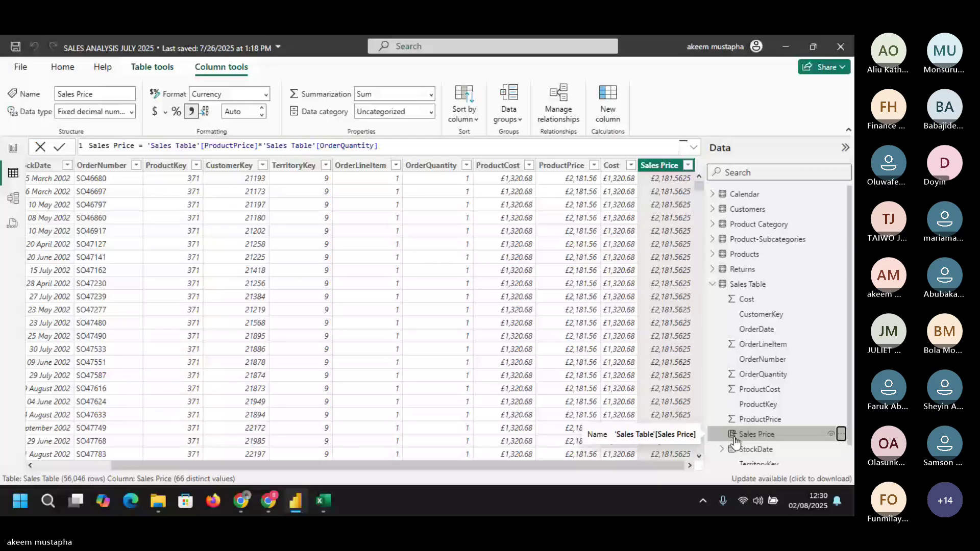
{"action": "left_click", "coordinate": [841, 433]}
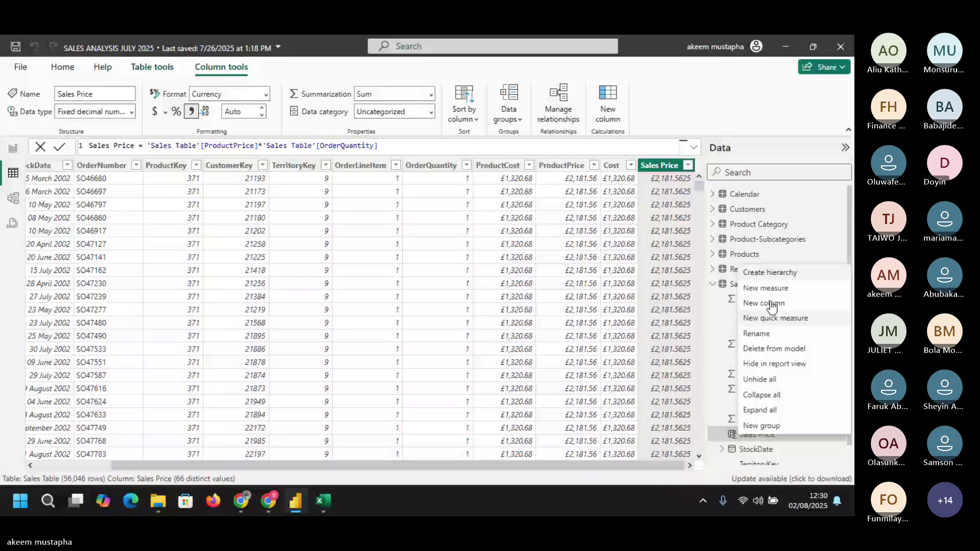
{"action": "left_click", "coordinate": [768, 350]}
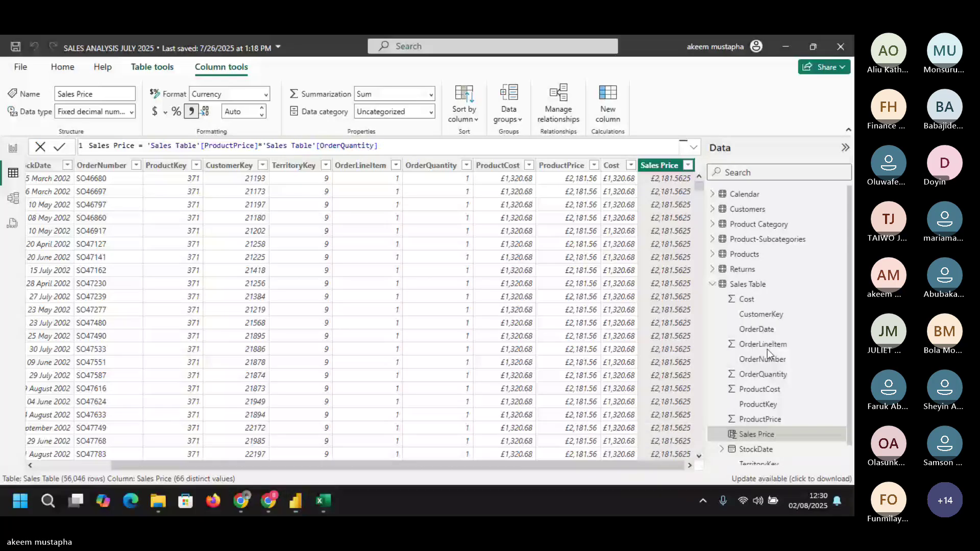
{"action": "left_click", "coordinate": [506, 291]}
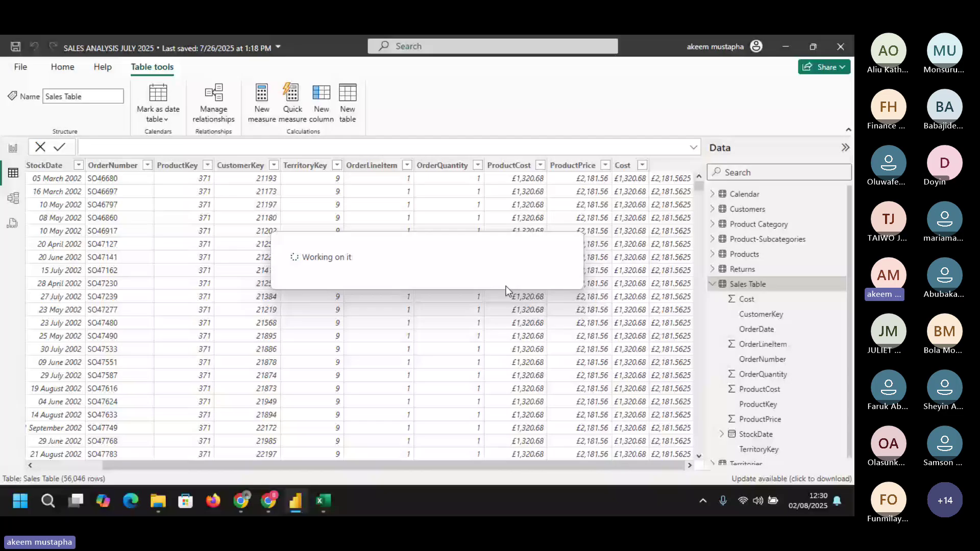
- Add a calculated column to the Sales Table: Sales Price = 'Sales Table'[OrderQuantity]*'Sales Table'[ProductPrice]
{"action": "left_click", "coordinate": [326, 109]}
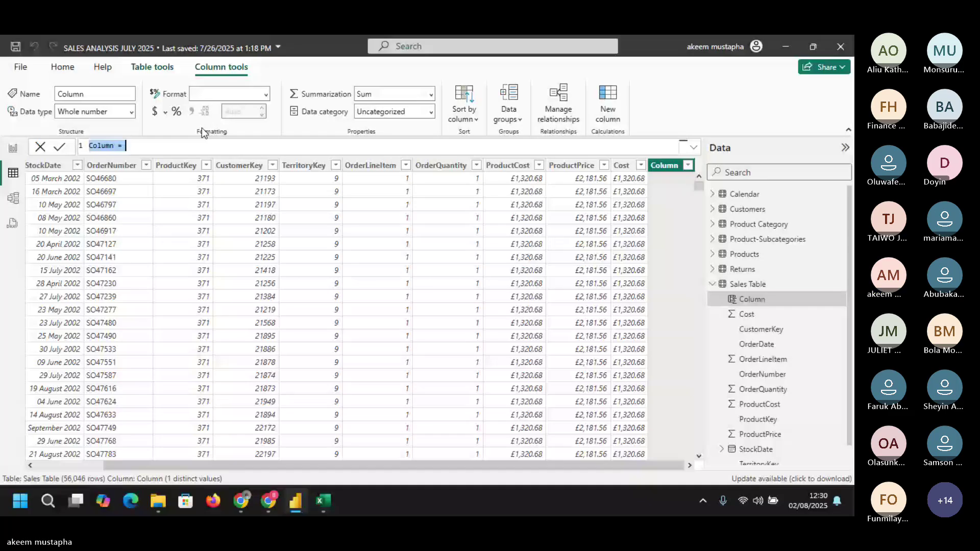
{"action": "type", "text": "Sa"}
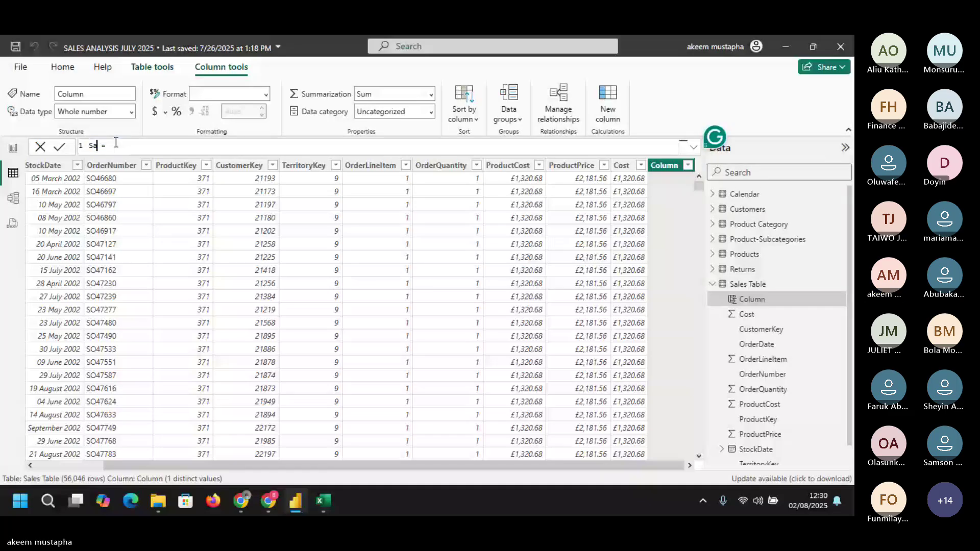
{"action": "type", "text": "les Price"}
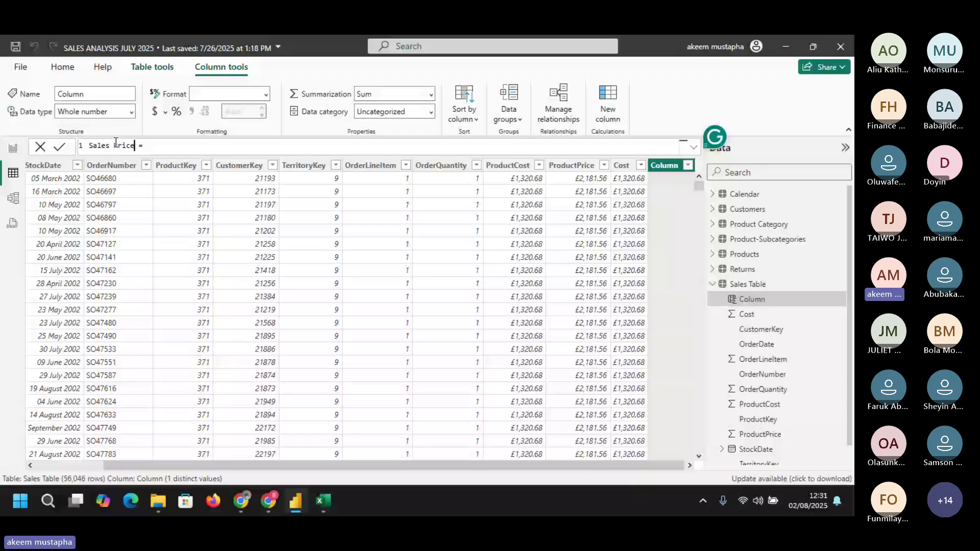
{"action": "left_click", "coordinate": [168, 147]}
{"action": "type", "text": "'Sales Table'[OrderQuantity]*"}
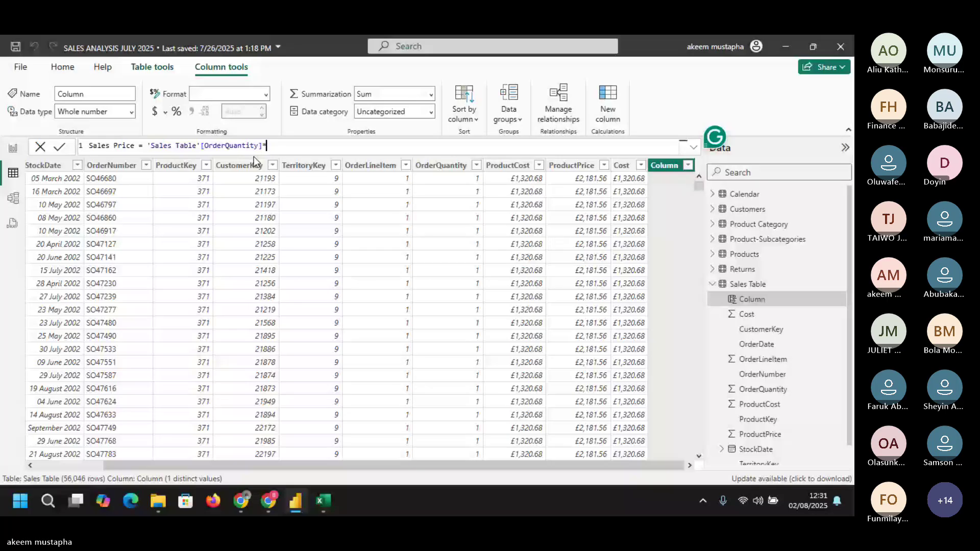
{"action": "type", "text": "p"}
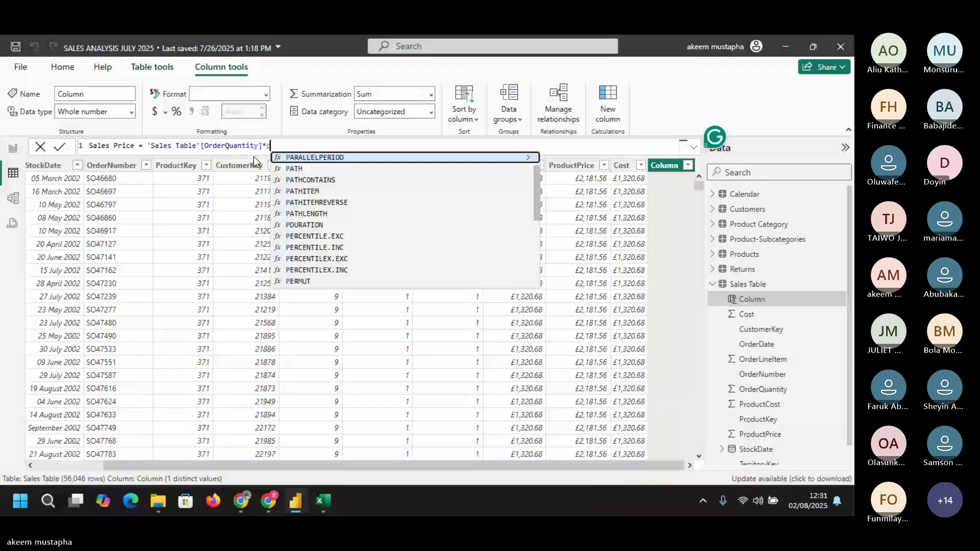
{"action": "type", "text": "ri"}
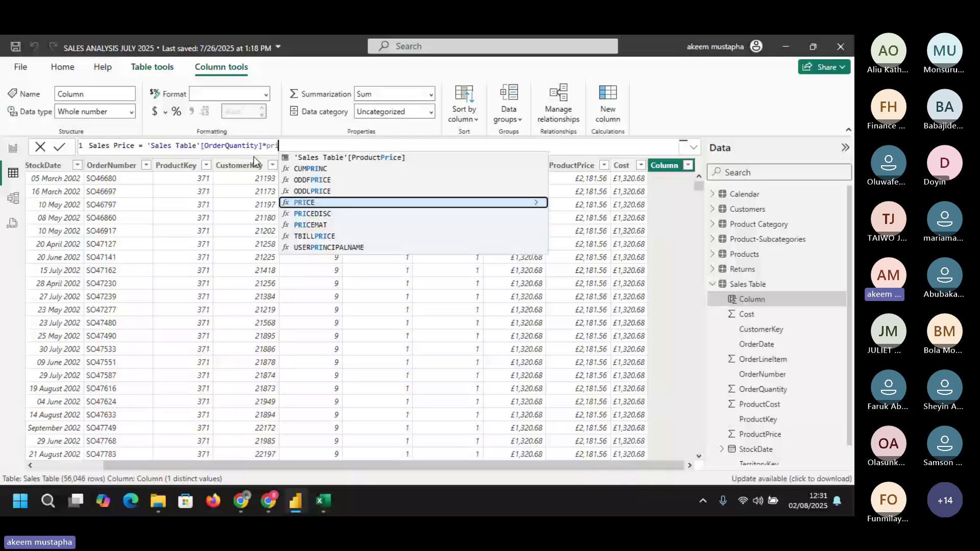
{"action": "left_click", "coordinate": [347, 157]}
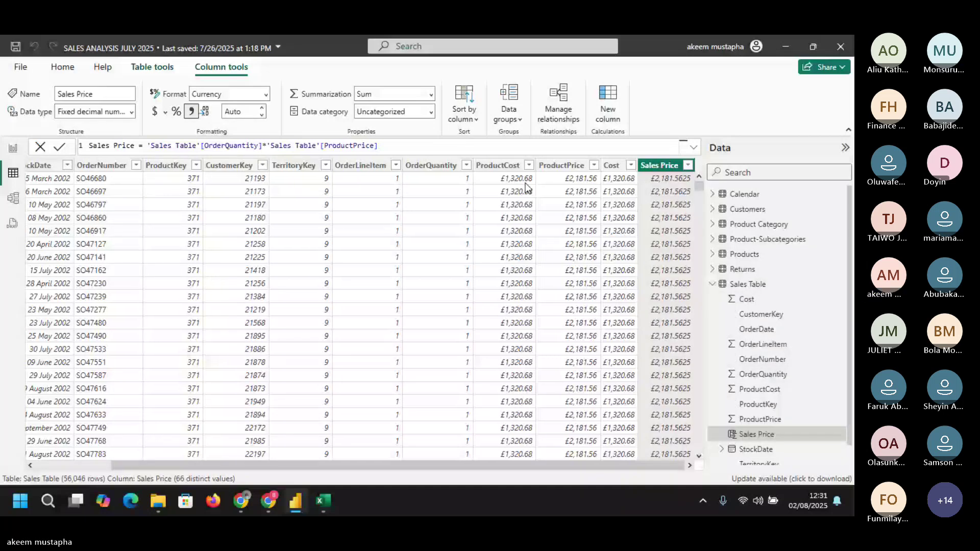
- Change the currency symbol of the Sales Table's ProductCost column to ₦ Edo (Nigeria)
{"action": "left_click", "coordinate": [512, 166]}
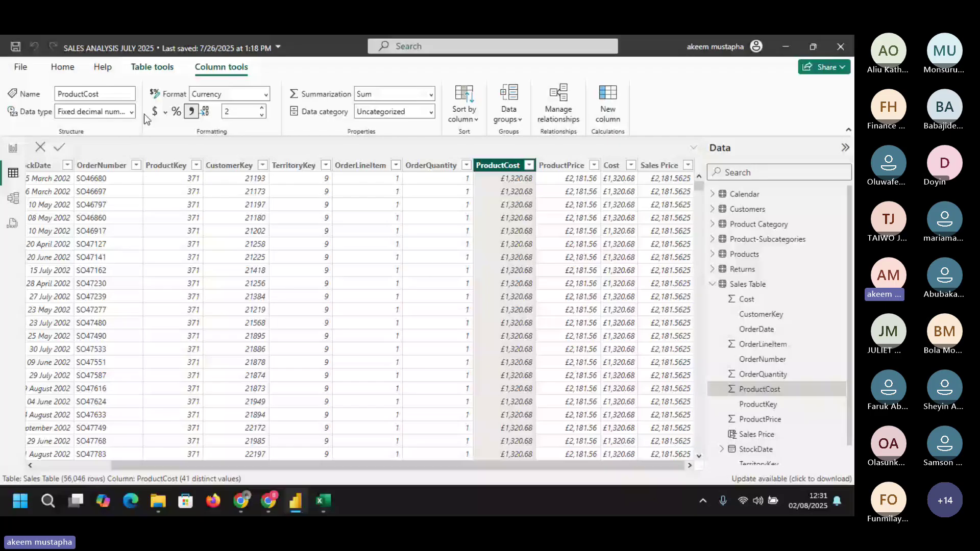
{"action": "left_click", "coordinate": [164, 113]}
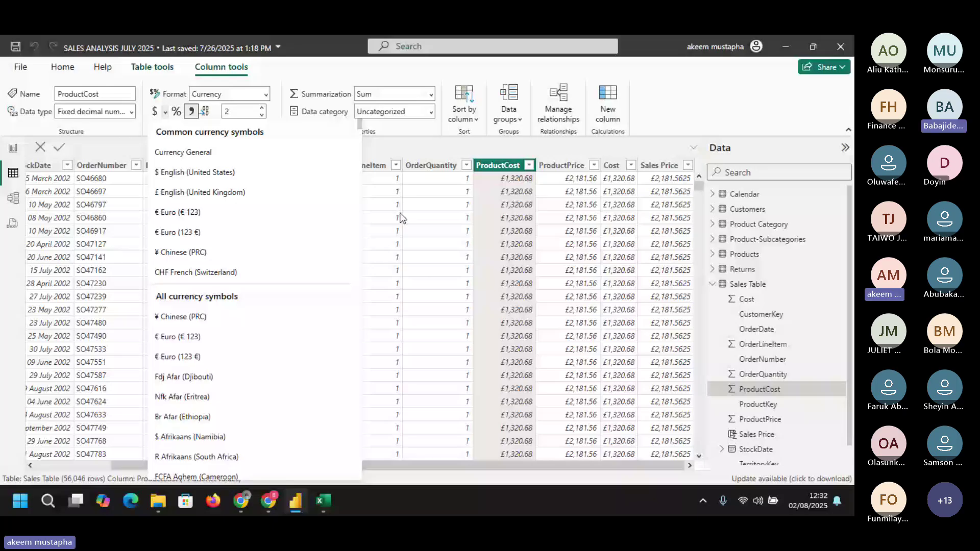
{"action": "left_click_drag", "start_coordinate": [360, 124], "coordinate": [366, 174]}
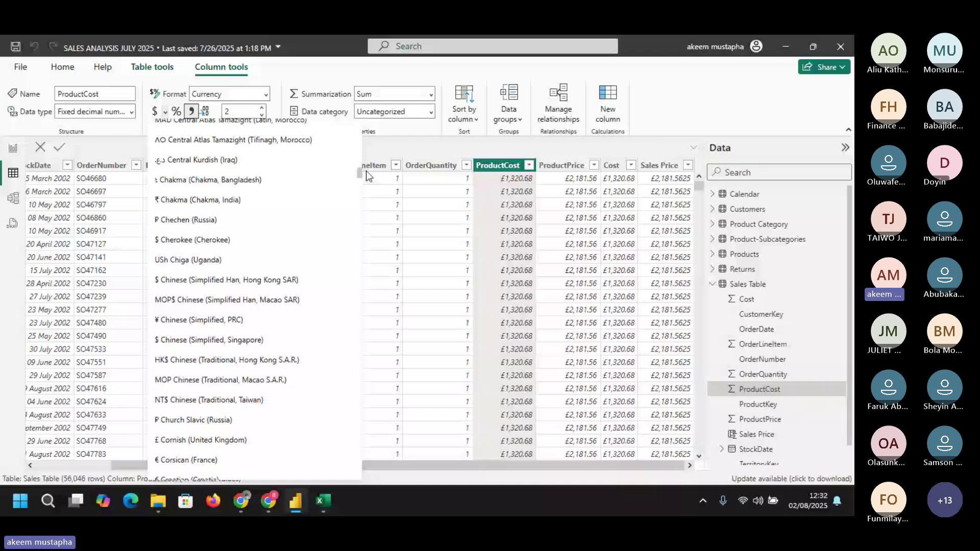
{"action": "scroll", "coordinate": [184, 339], "scroll_direction": "down", "scroll_amount": 8}
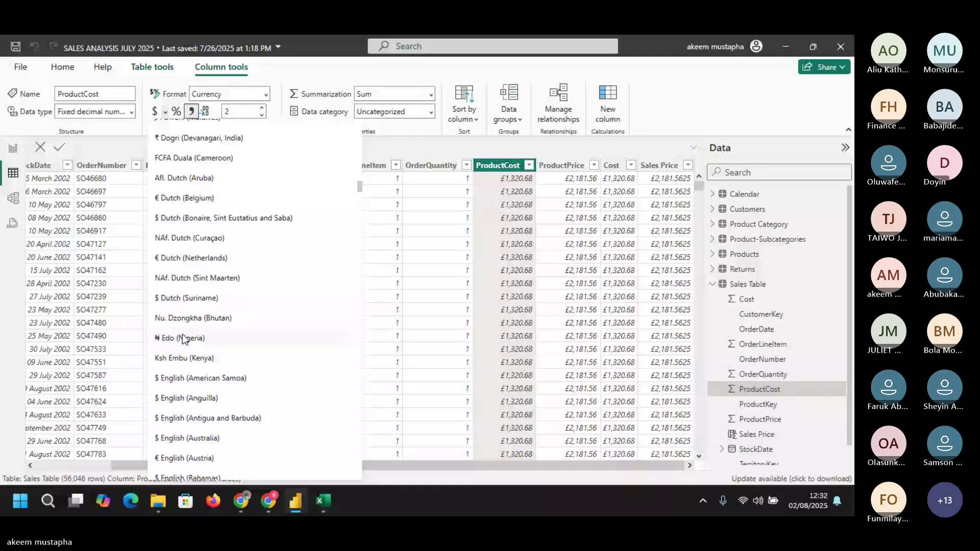
{"action": "key", "text": "Escape"}
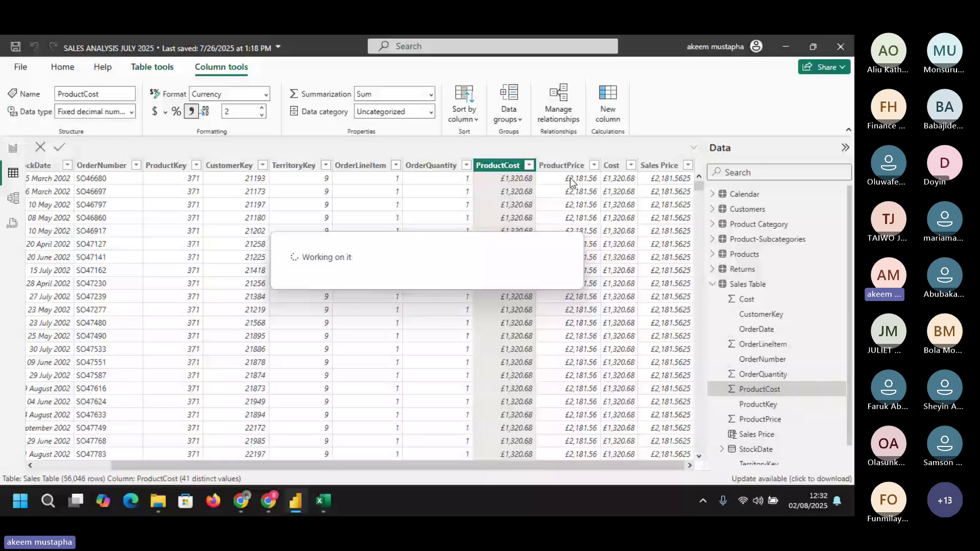
- Change the currency symbol of the Sales Table's ProductPrice column to ₦ Edo (Nigeria)
{"action": "left_click", "coordinate": [582, 167]}
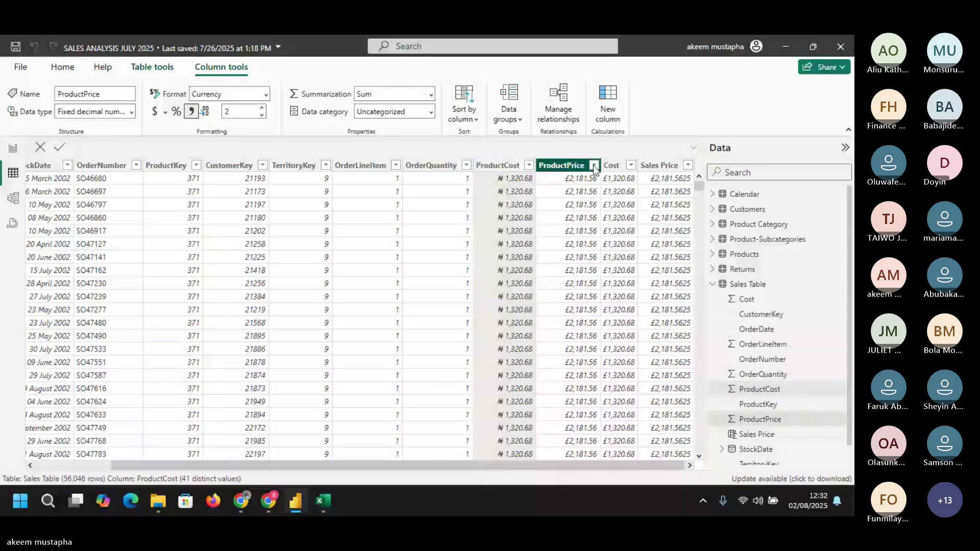
{"action": "left_click", "coordinate": [594, 166]}
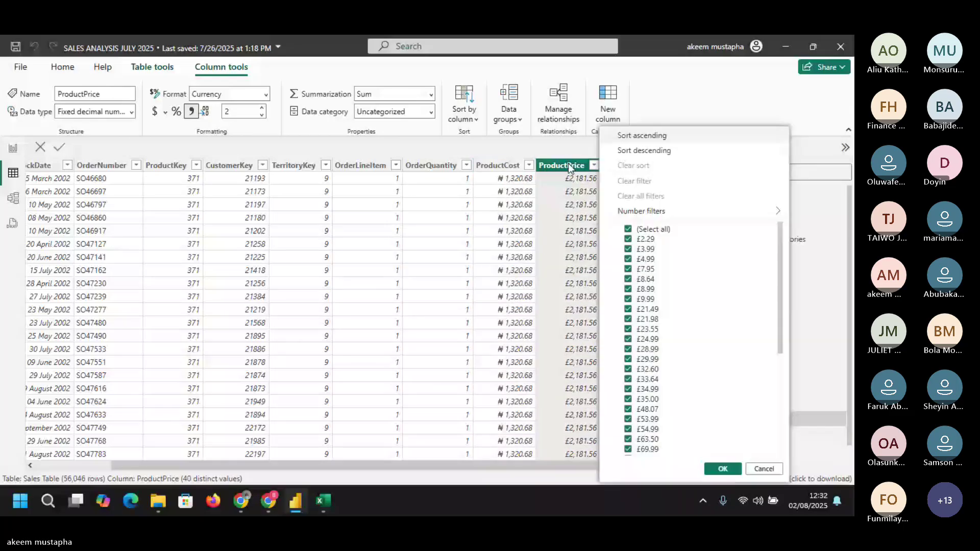
{"action": "left_click", "coordinate": [570, 169]}
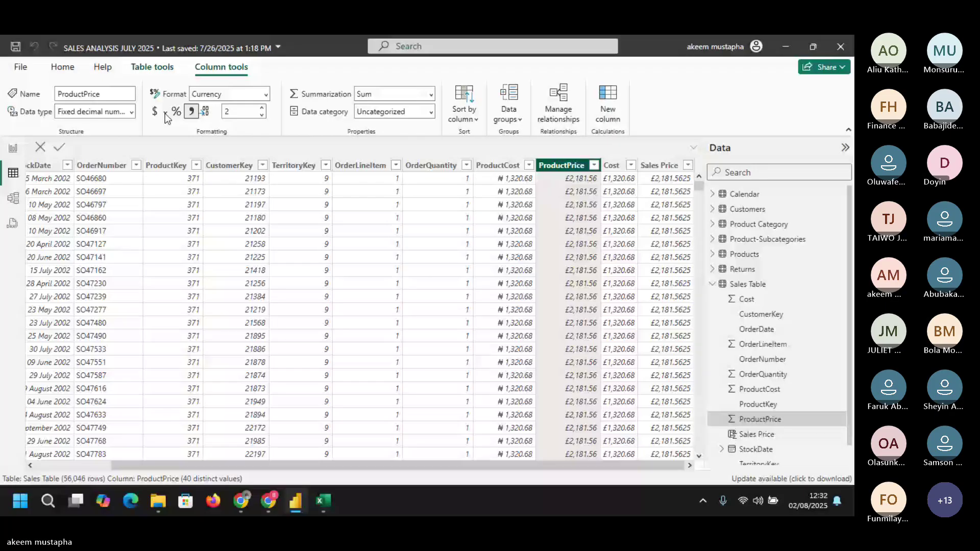
{"action": "left_click", "coordinate": [164, 113]}
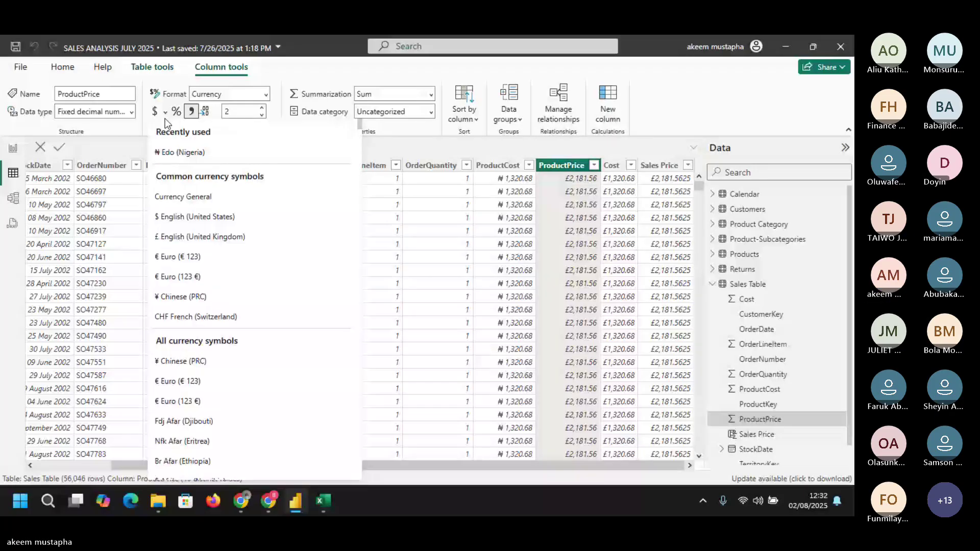
{"action": "left_click", "coordinate": [180, 152]}
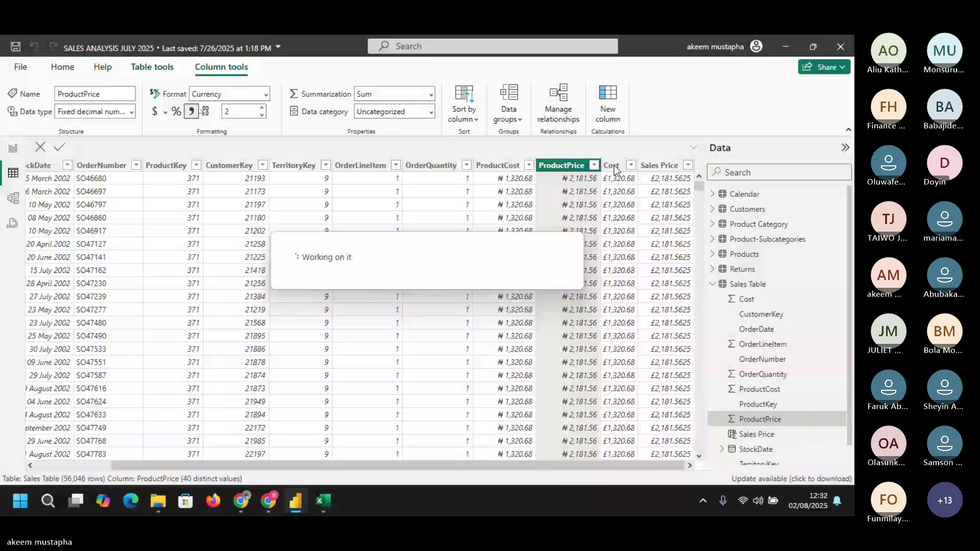
- Format the Sales Table's Cost column in naira (₦) with 2 decimal places
{"action": "left_click", "coordinate": [613, 166]}
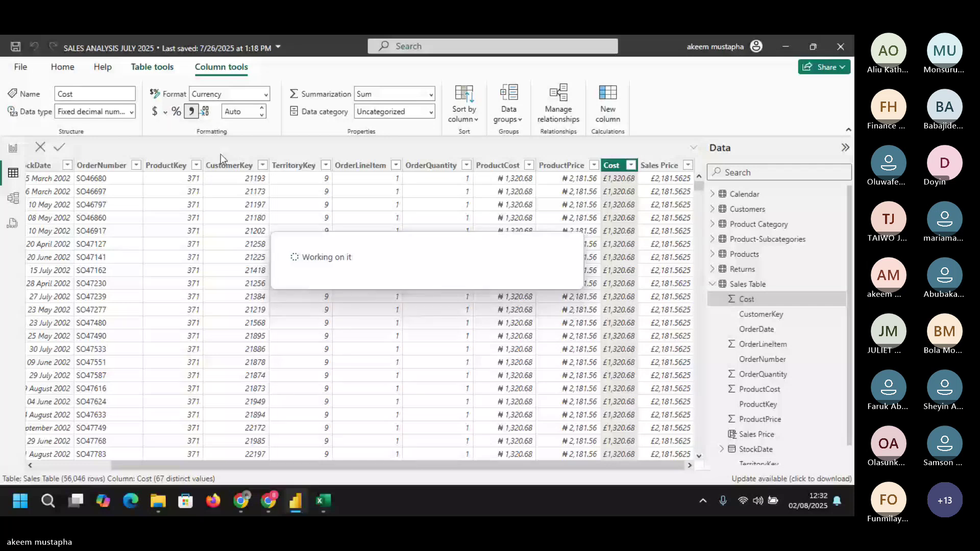
{"action": "left_click", "coordinate": [167, 117]}
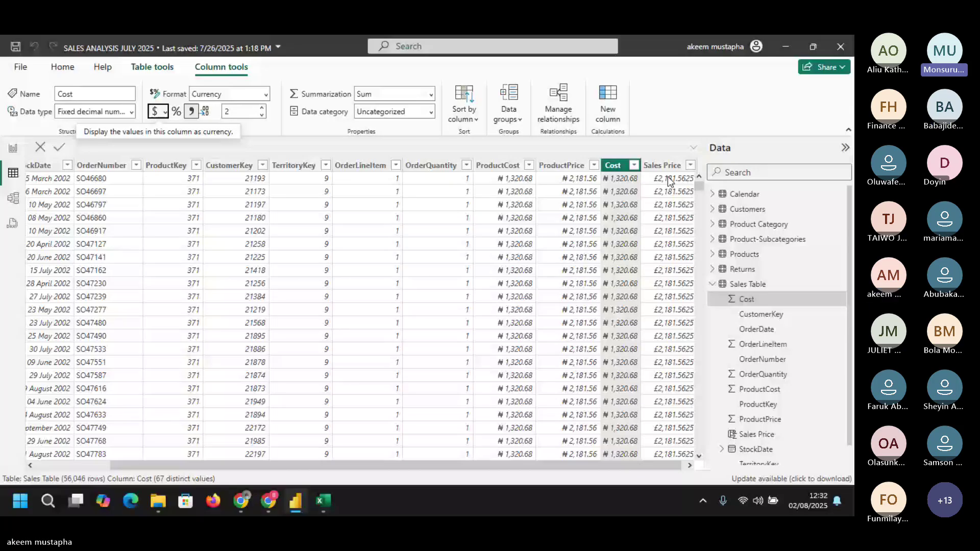
- Format the Sales Table's Sales Price column in naira (₦) with 2 decimal places
{"action": "left_click", "coordinate": [670, 181]}
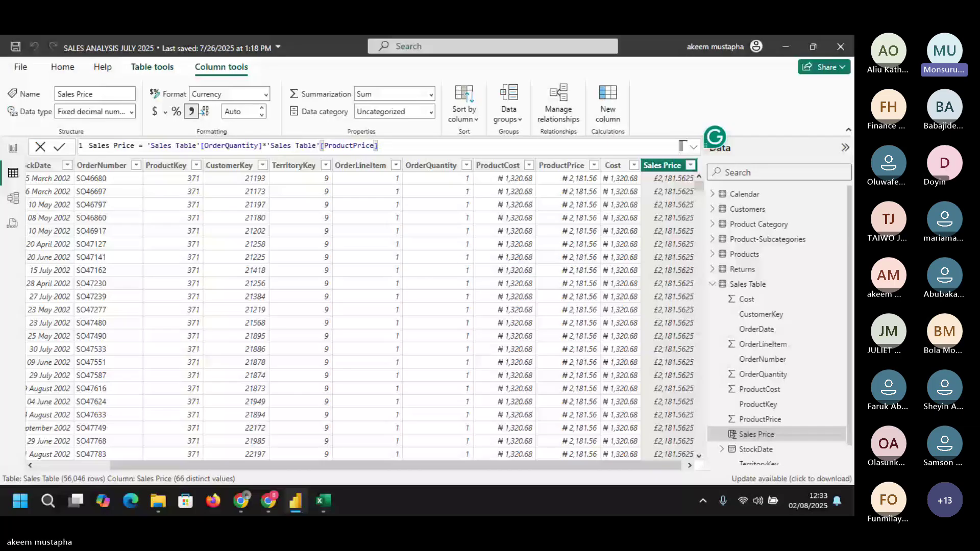
{"action": "left_click", "coordinate": [216, 141]}
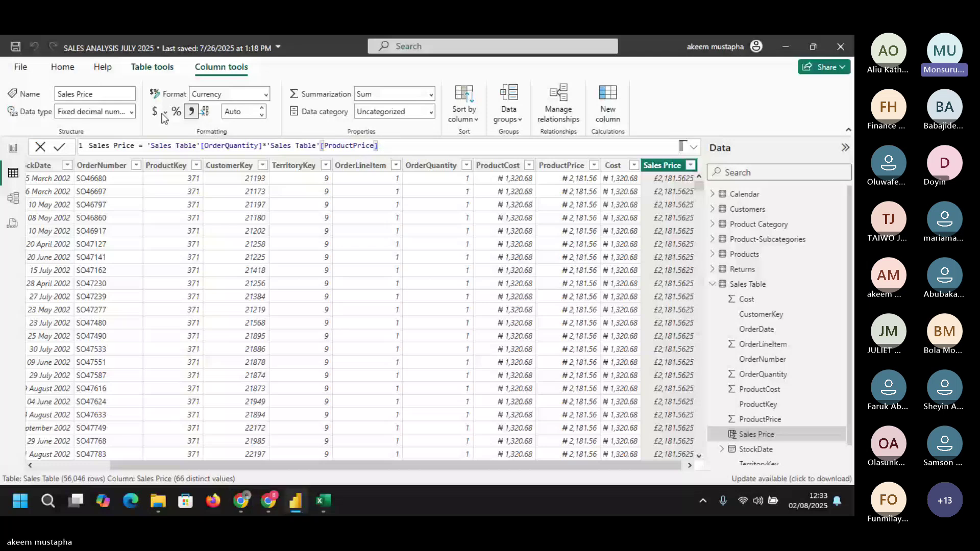
{"action": "type", "text": "2"}
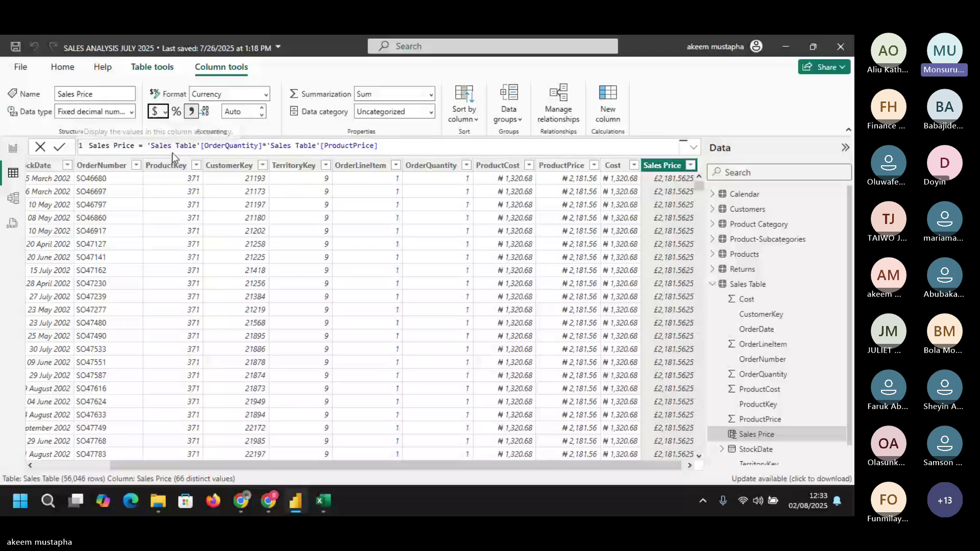
{"action": "key", "text": "Return"}
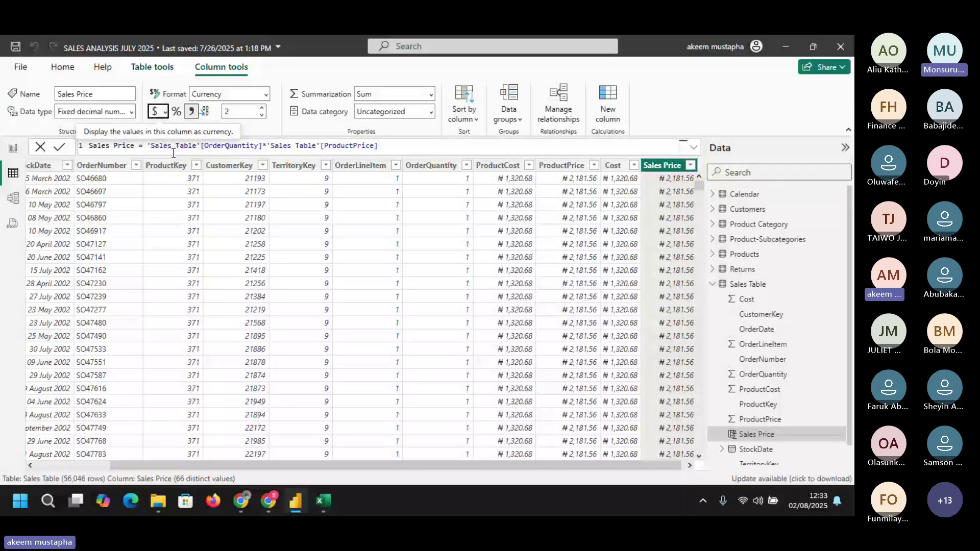
{"action": "left_click", "coordinate": [405, 140]}
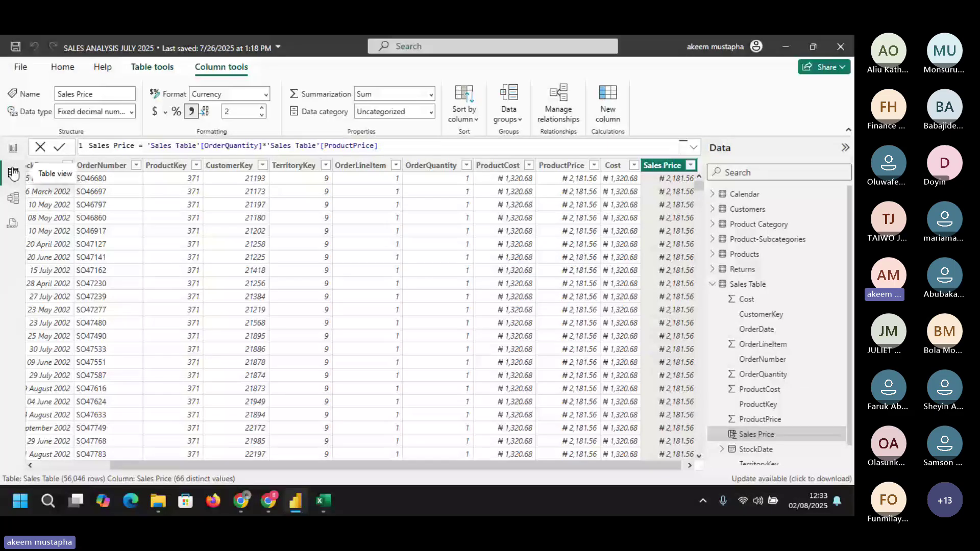
{"action": "left_click", "coordinate": [14, 151]}
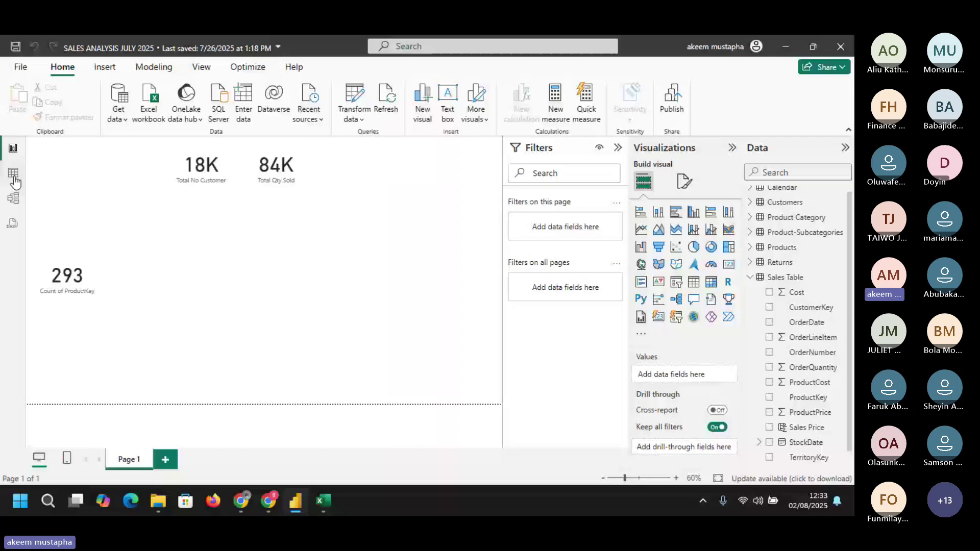
{"action": "left_click", "coordinate": [14, 174]}
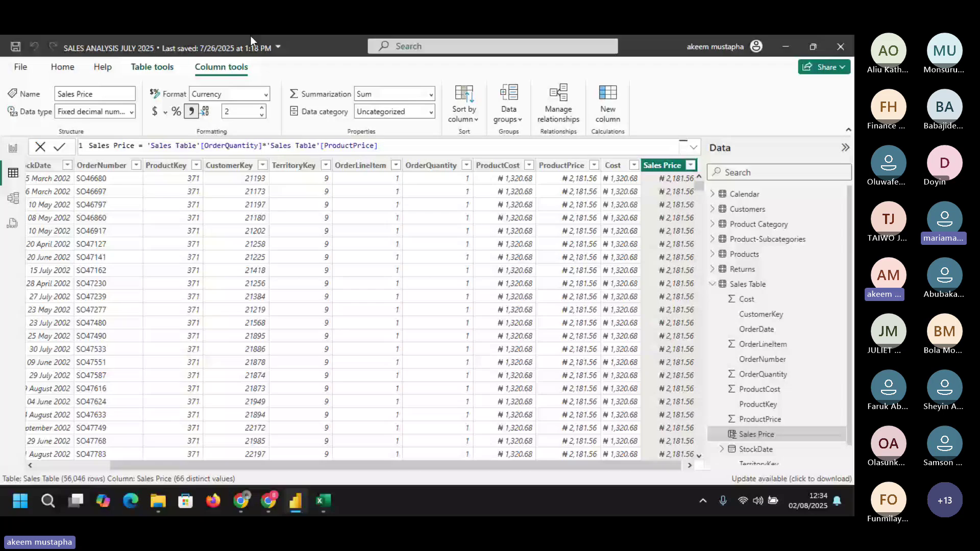
{"action": "left_click", "coordinate": [163, 112]}
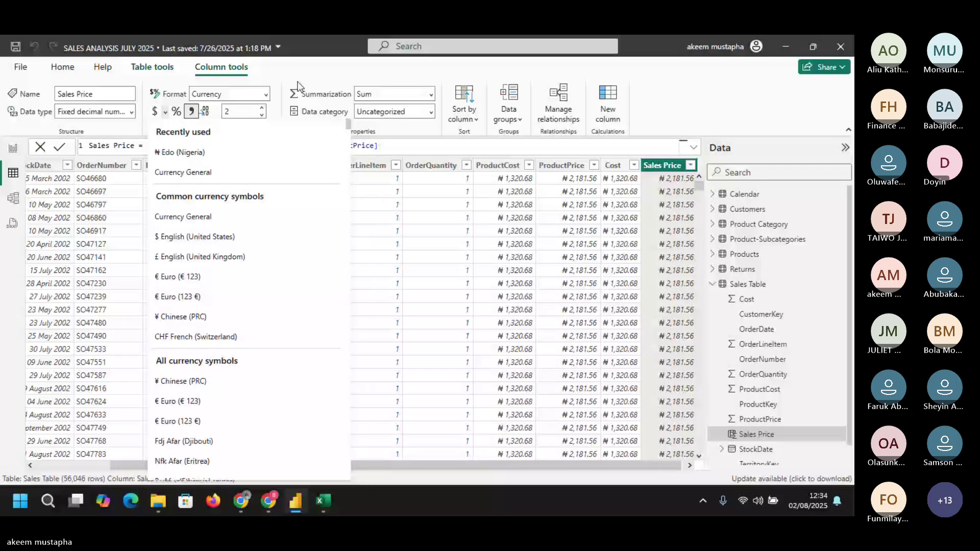
{"action": "left_click", "coordinate": [163, 217]}
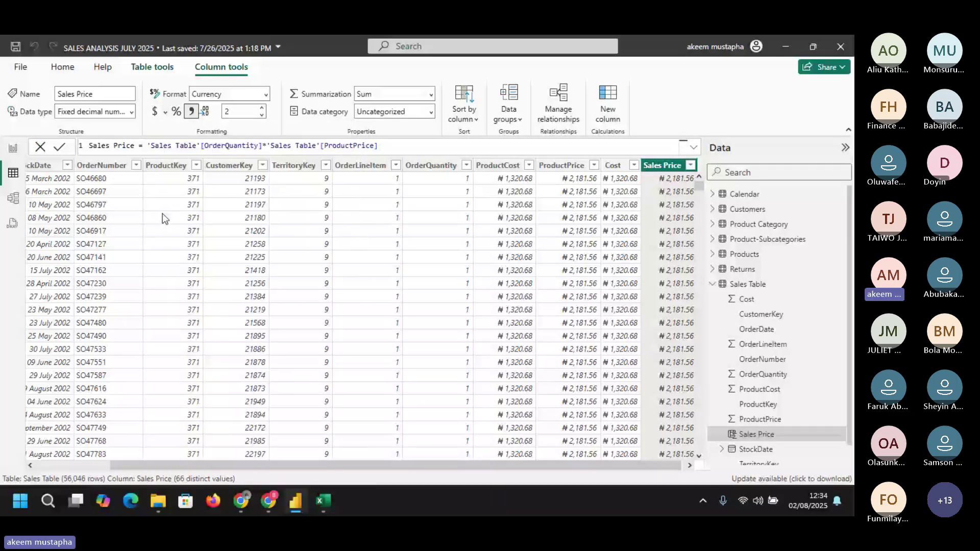
- Switch to the report page and collapse the Visualizations and Filters panes, keeping the Sales Table's fields expanded
{"action": "left_click", "coordinate": [13, 148]}
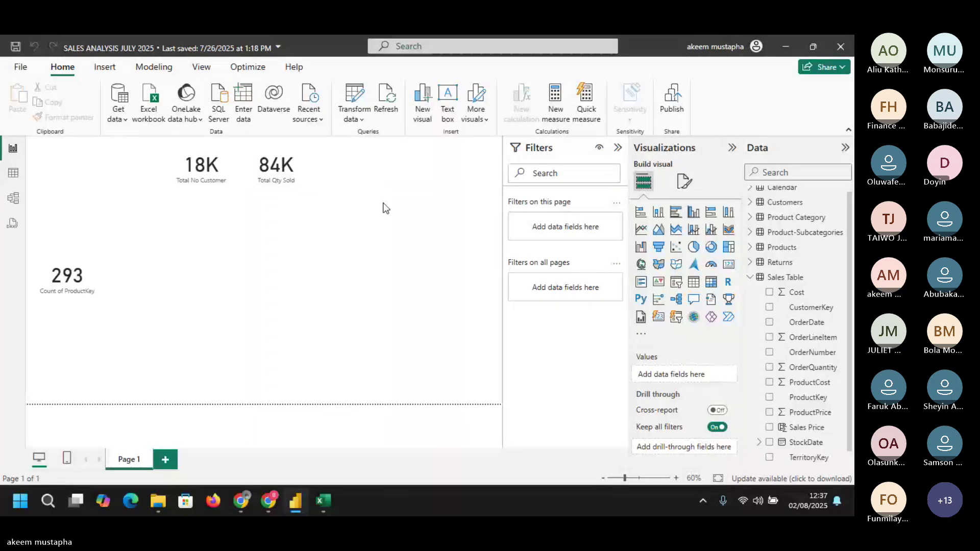
{"action": "left_click", "coordinate": [733, 148]}
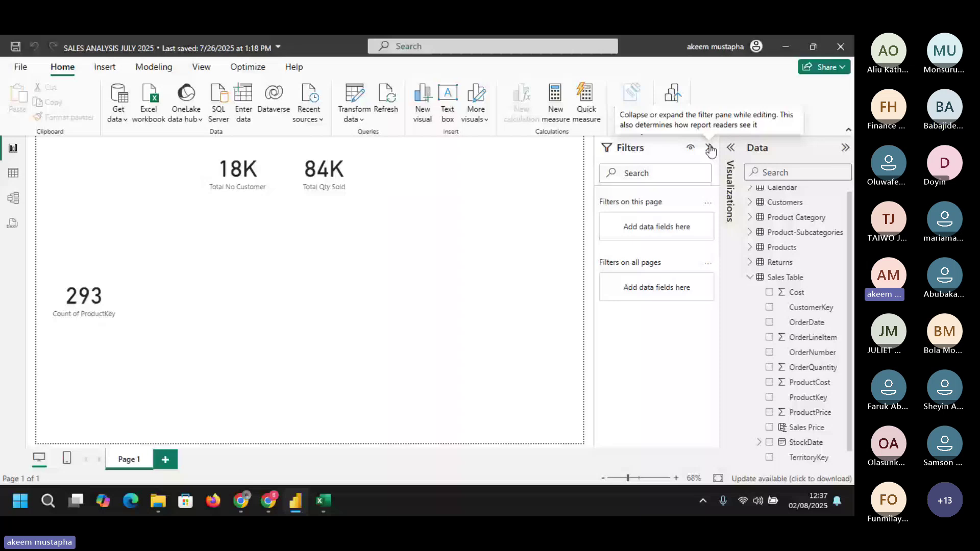
{"action": "left_click", "coordinate": [710, 149]}
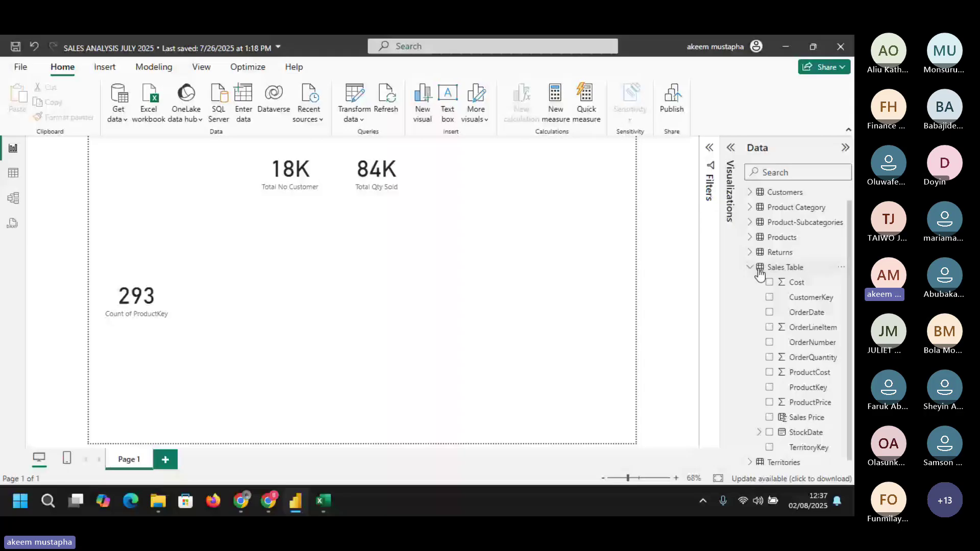
{"action": "left_click", "coordinate": [752, 269]}
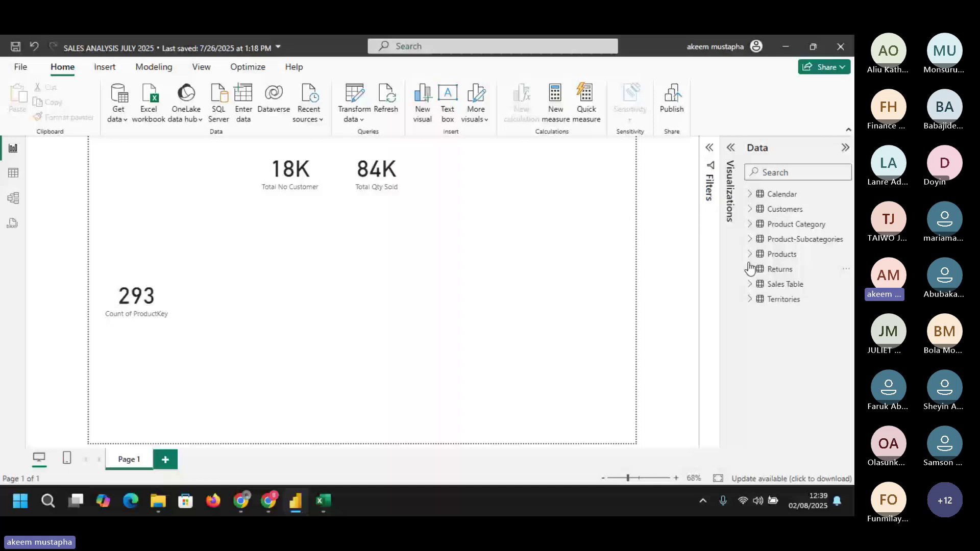
{"action": "left_click", "coordinate": [750, 284]}
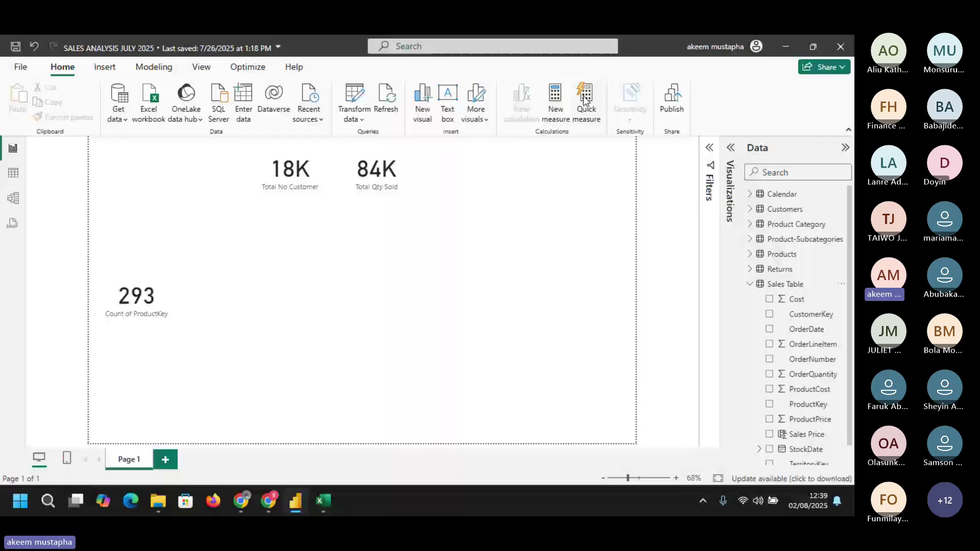
- Start a new measure and name it Total sales
{"action": "left_click", "coordinate": [584, 100]}
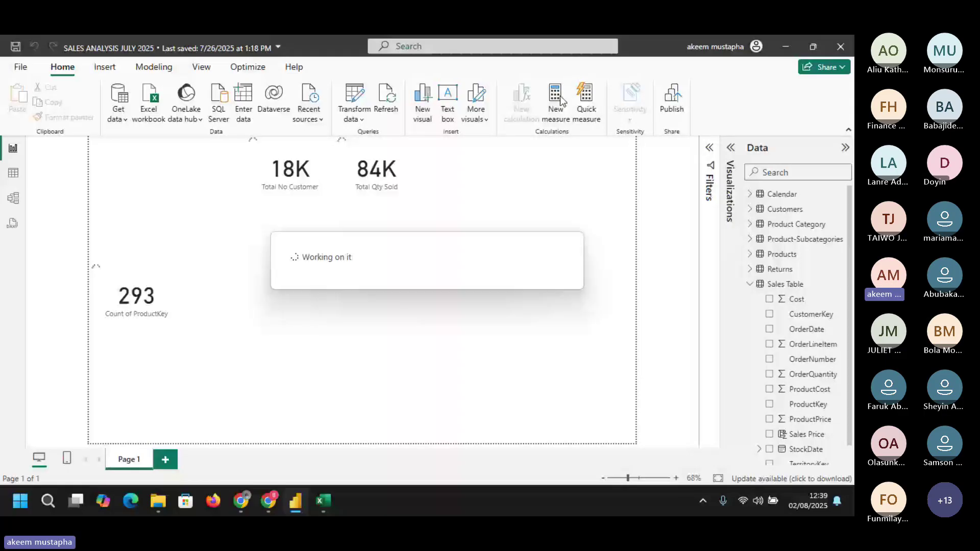
{"action": "left_click", "coordinate": [556, 99]}
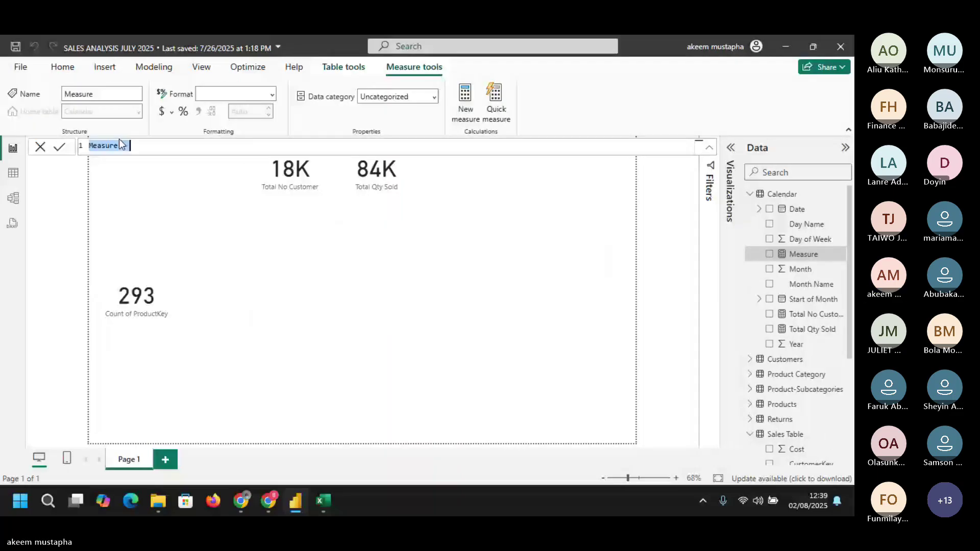
{"action": "type", "text": "Measur"}
{"action": "key", "text": "BackSpace"}
{"action": "key", "text": "BackSpace"}
{"action": "key", "text": "BackSpace"}
{"action": "key", "text": "BackSpace"}
{"action": "key", "text": "BackSpace"}
{"action": "key", "text": "BackSpace"}
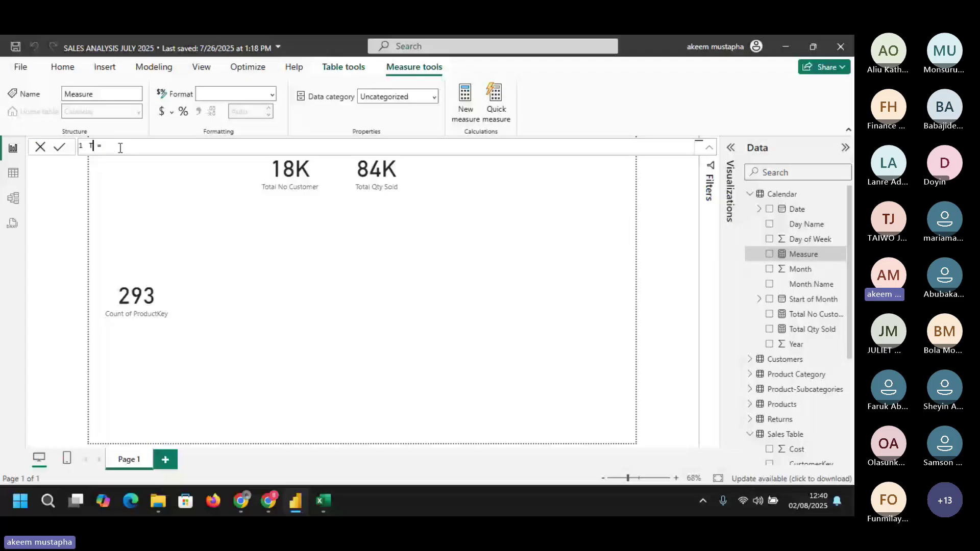
{"action": "type", "text": "Tota"}
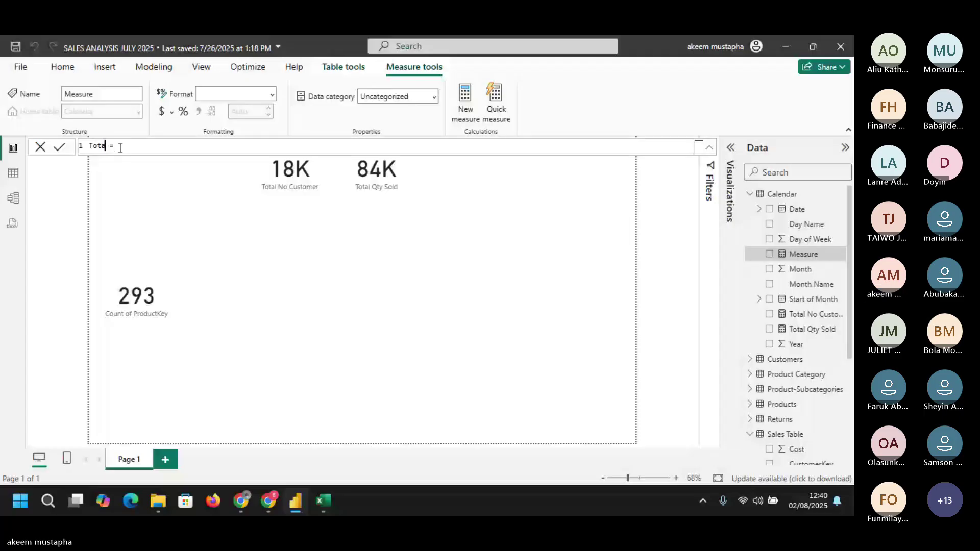
{"action": "type", "text": "l sales"}
- Define the Total sales measure as SUM('Sales Table'[Sales Price])
{"action": "left_click", "coordinate": [178, 150]}
{"action": "type", "text": "sum"}
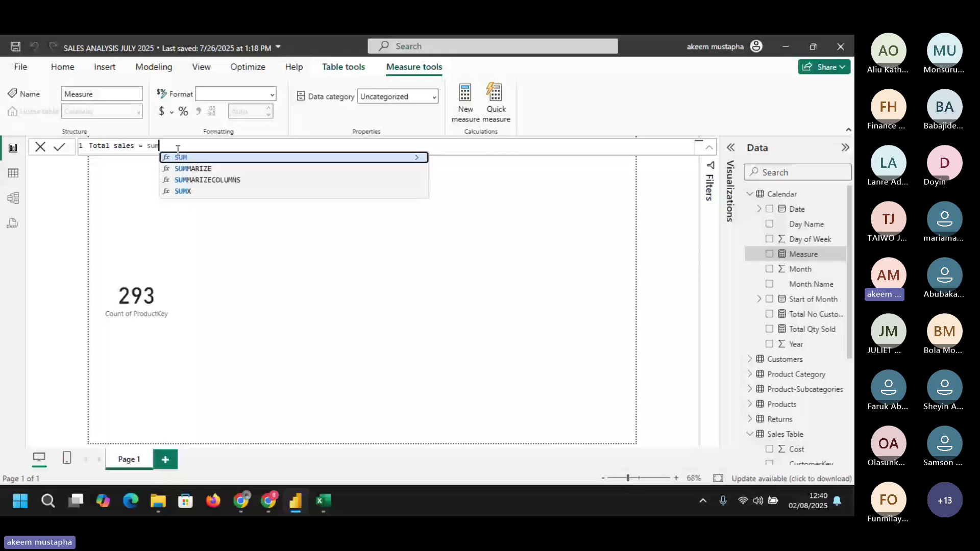
{"action": "key", "text": "Tab"}
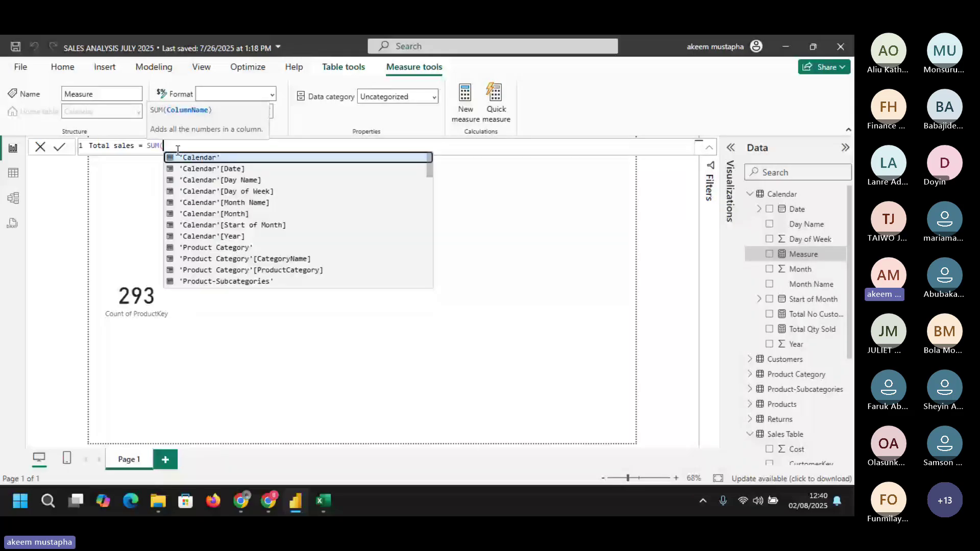
{"action": "type", "text": "pr"}
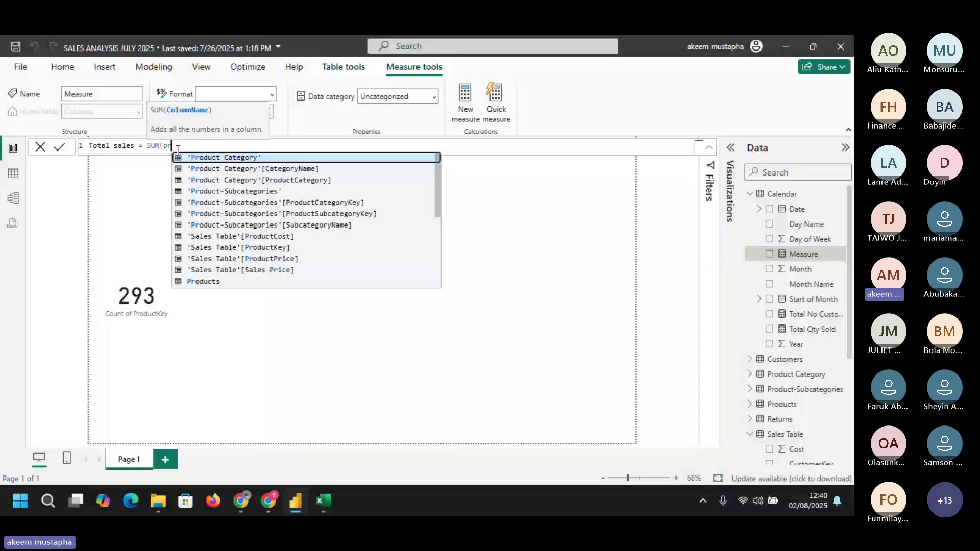
{"action": "left_click", "coordinate": [249, 270]}
{"action": "type", "text": ")"}
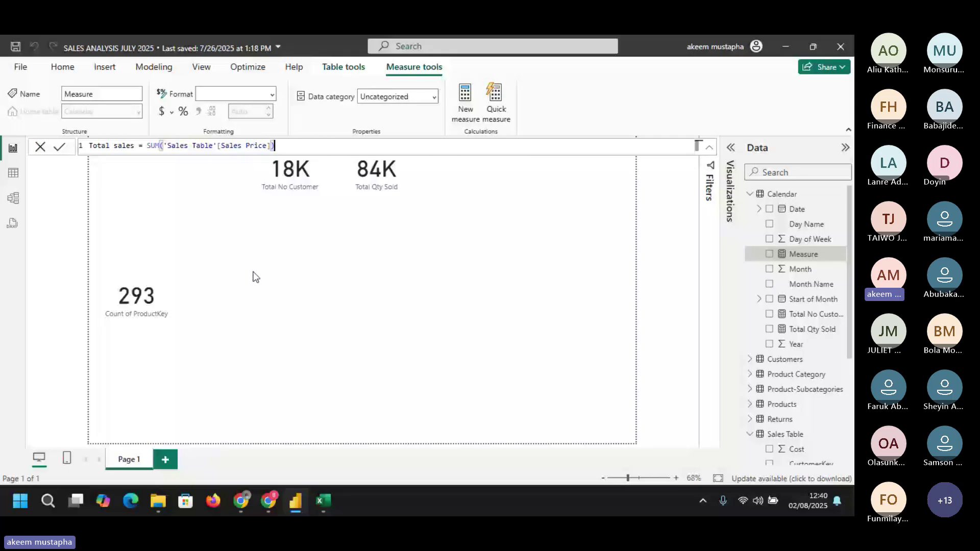
{"action": "key", "text": "Return"}
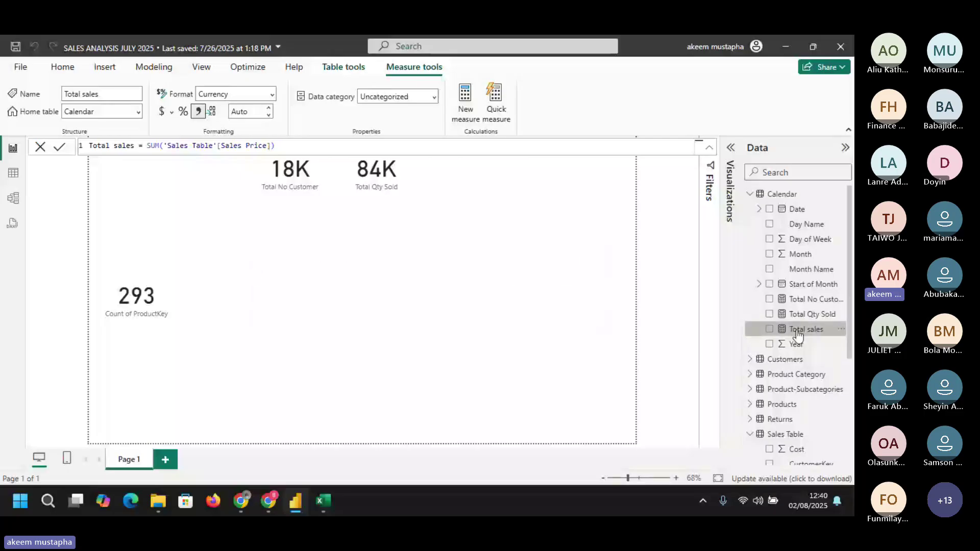
- Add a card visual showing the Total sales measure to the report page and enlarge it
{"action": "left_click", "coordinate": [730, 147]}
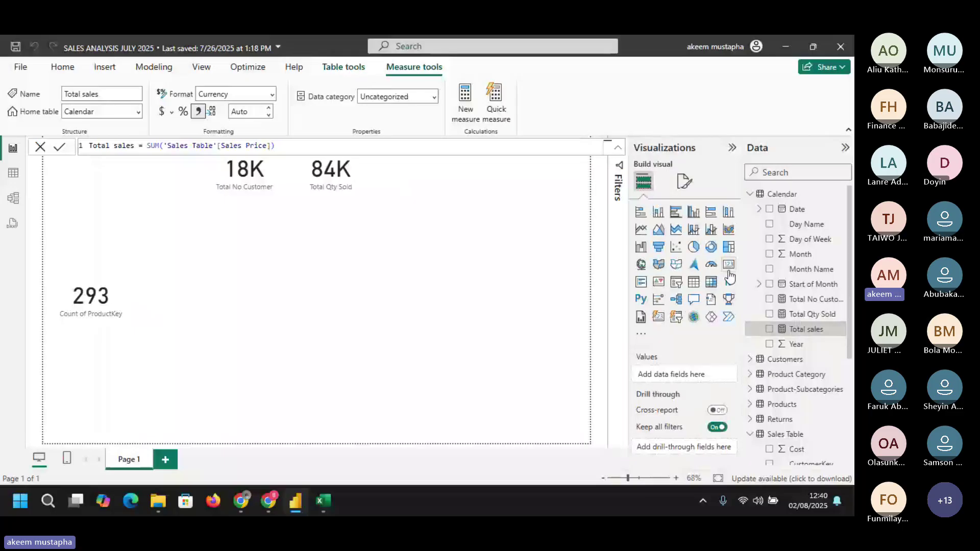
{"action": "left_click", "coordinate": [729, 270]}
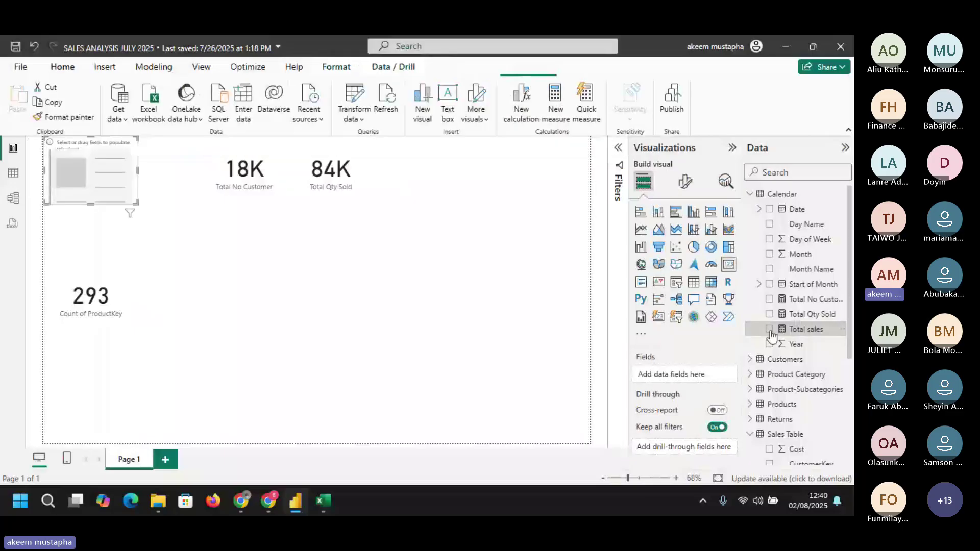
{"action": "left_click", "coordinate": [770, 329]}
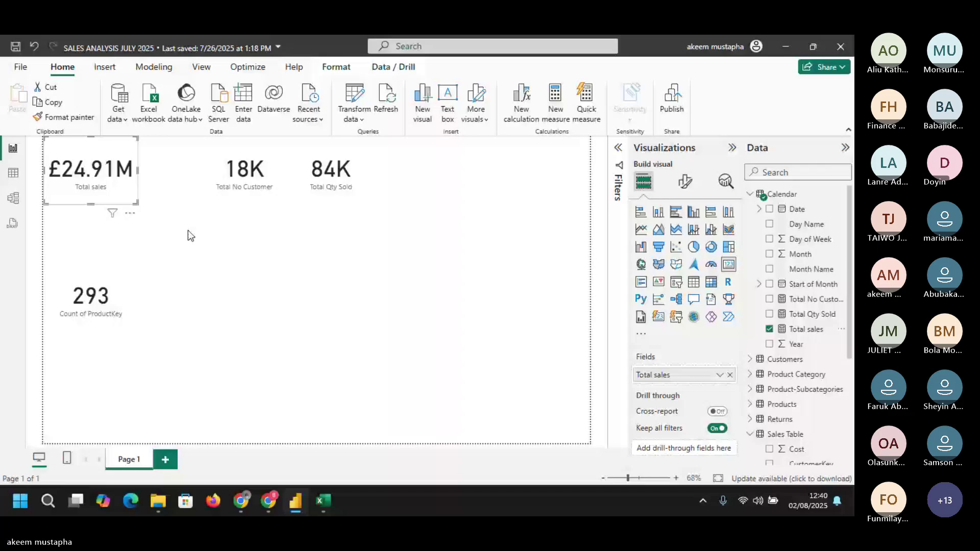
{"action": "left_click_drag", "start_coordinate": [138, 204], "coordinate": [162, 238]}
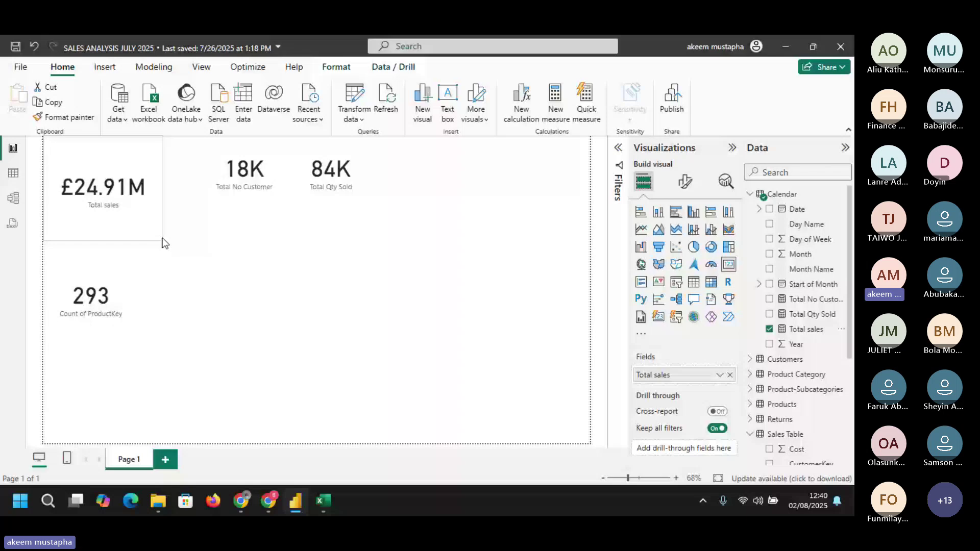
{"action": "left_click_drag", "start_coordinate": [163, 239], "coordinate": [160, 232]}
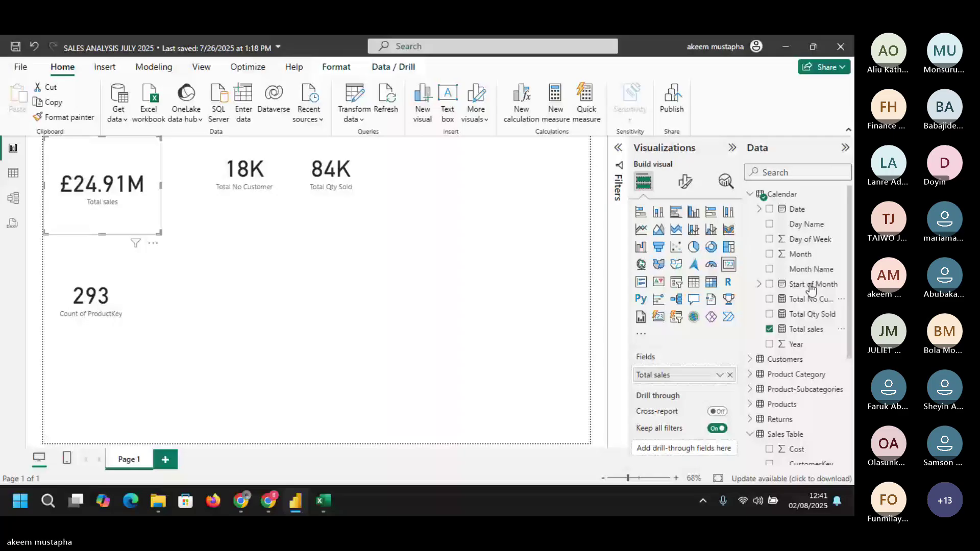
{"action": "left_click", "coordinate": [751, 194]}
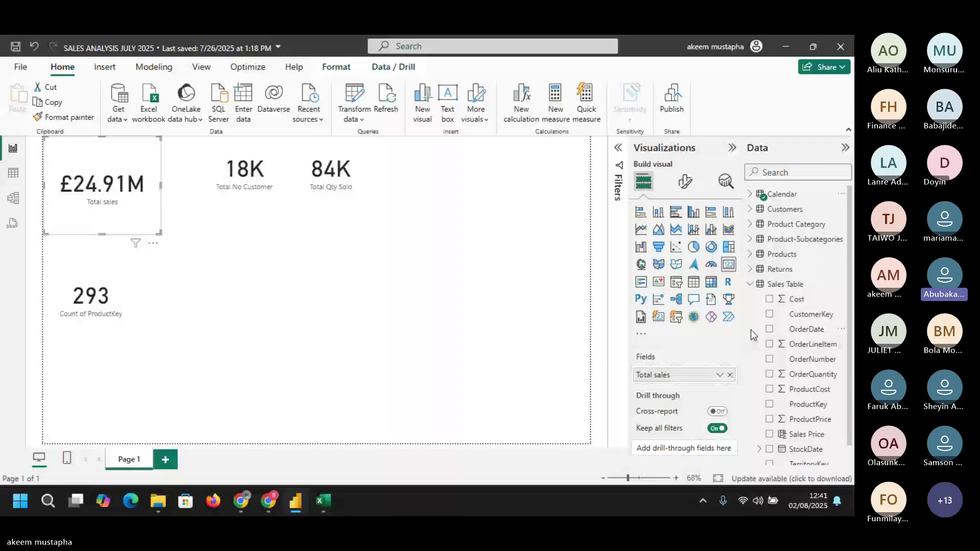
{"action": "key", "text": "Escape"}
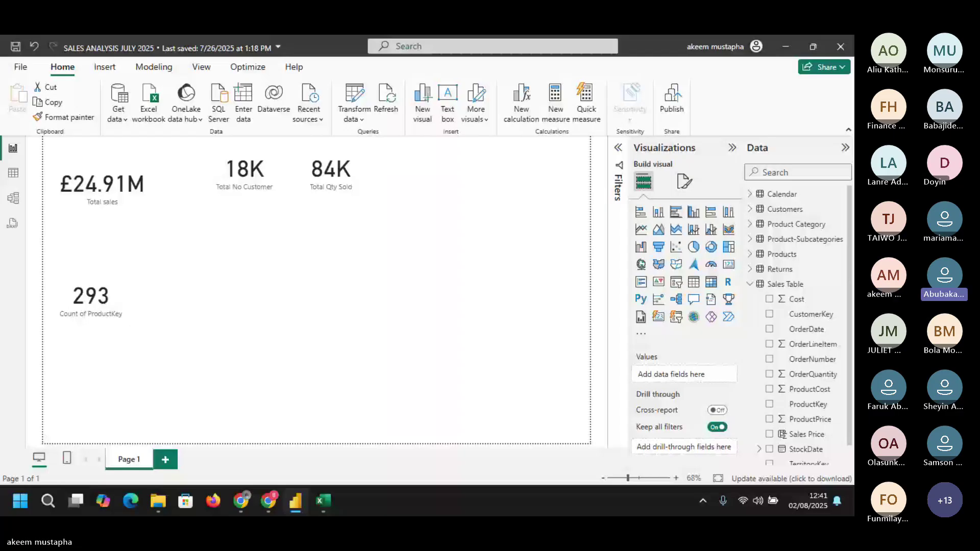
- Select the Total sales measure in table view and examine the Calendar table's Date column with its sort and filter options
{"action": "left_click", "coordinate": [13, 173]}
{"action": "left_click", "coordinate": [756, 329]}
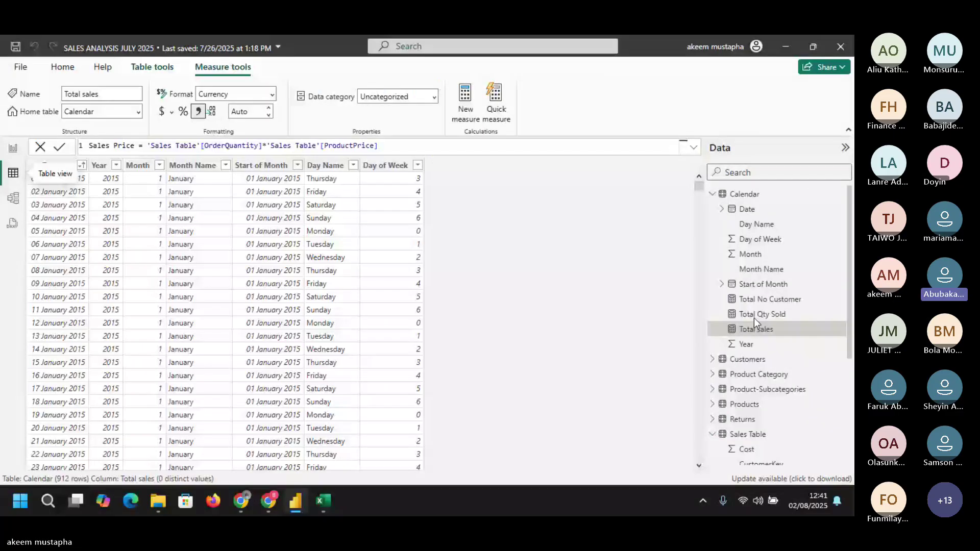
{"action": "left_click", "coordinate": [713, 194]}
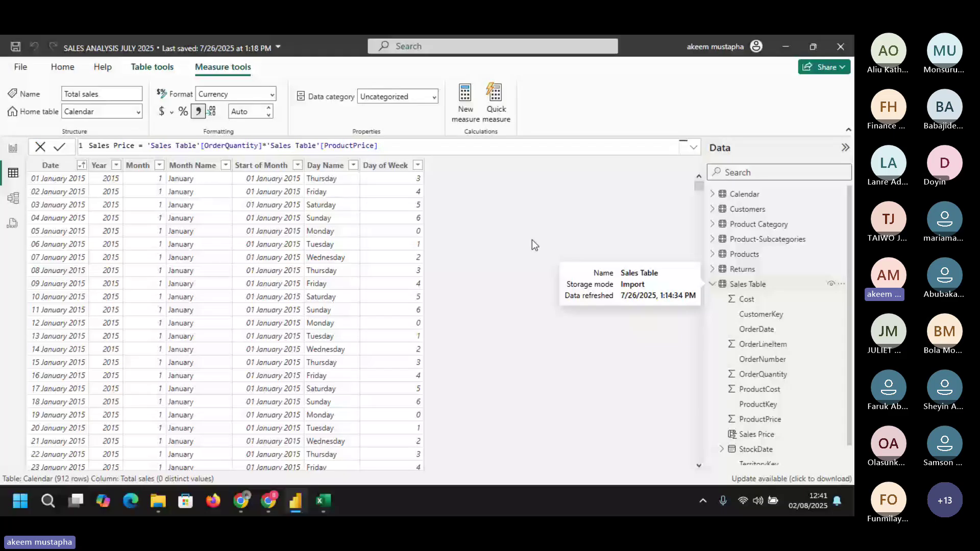
{"action": "left_click", "coordinate": [77, 167]}
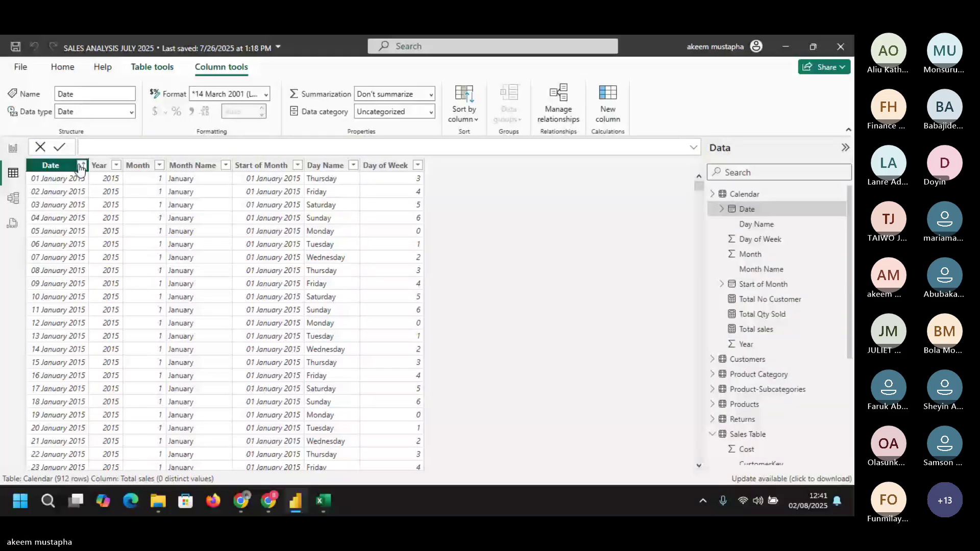
{"action": "left_click", "coordinate": [82, 166]}
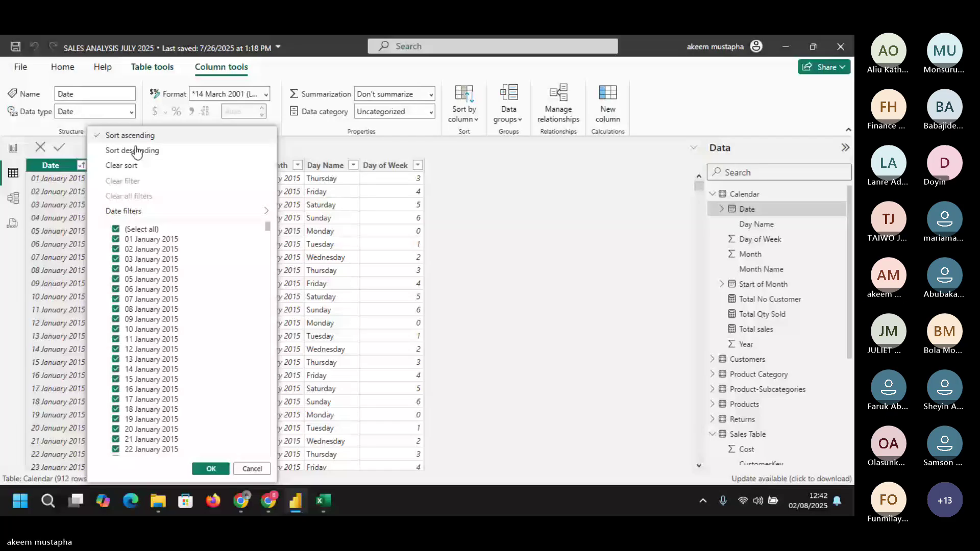
{"action": "left_click", "coordinate": [446, 199]}
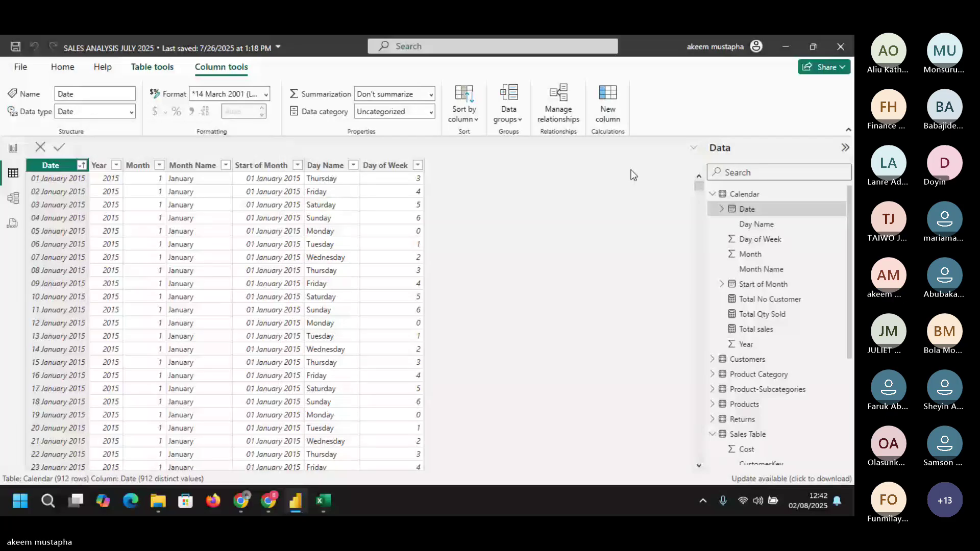
- Examine the Calendar table's Year, Month and Month Name columns, and return to the report page
{"action": "left_click", "coordinate": [21, 67]}
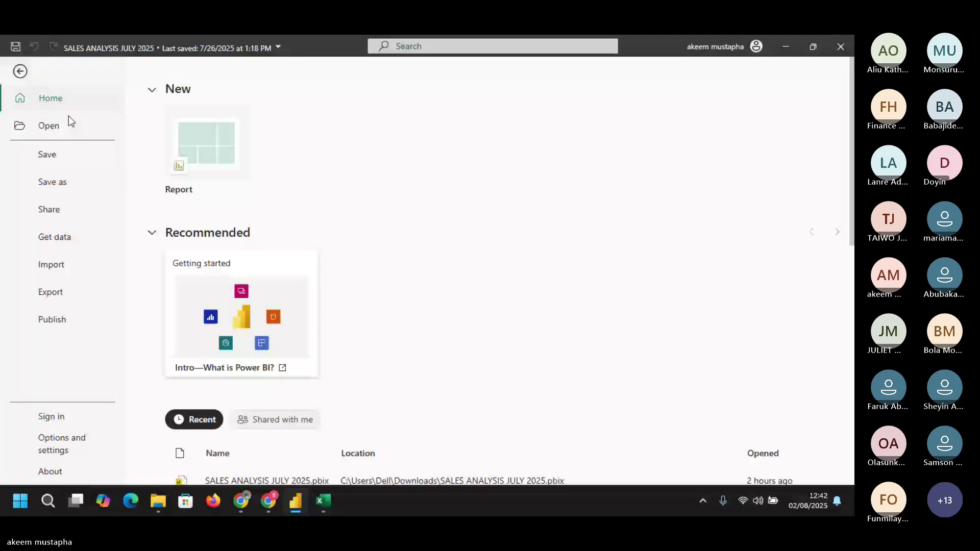
{"action": "key", "text": "Escape"}
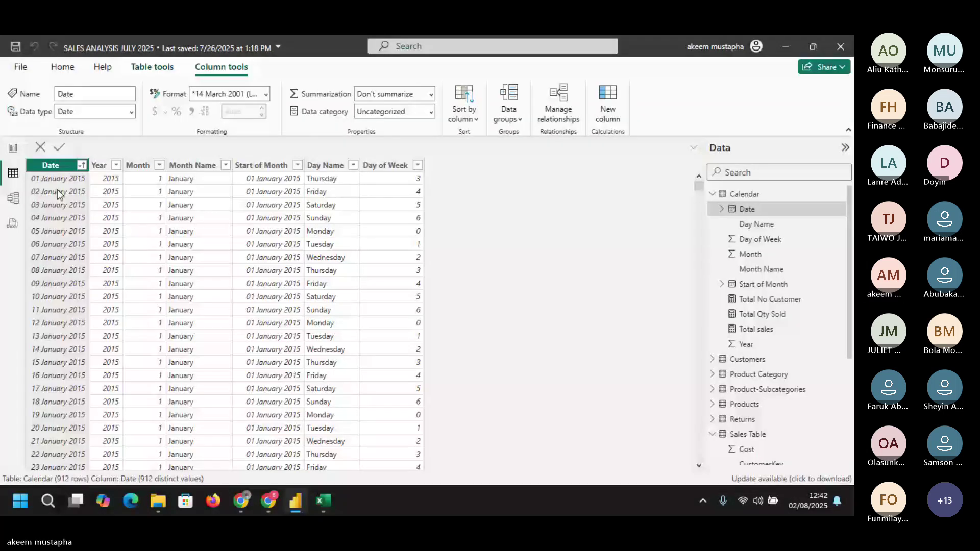
{"action": "left_click", "coordinate": [105, 165]}
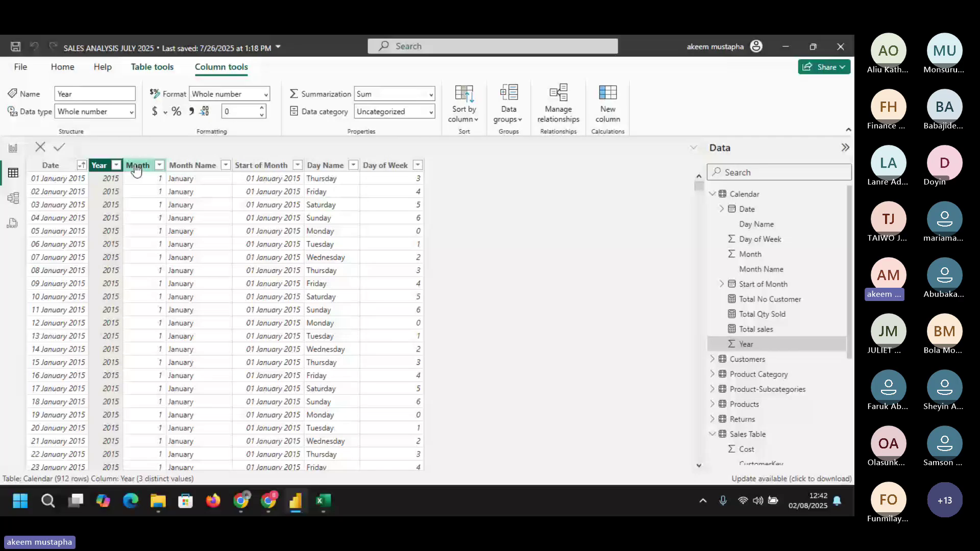
{"action": "left_click", "coordinate": [136, 168]}
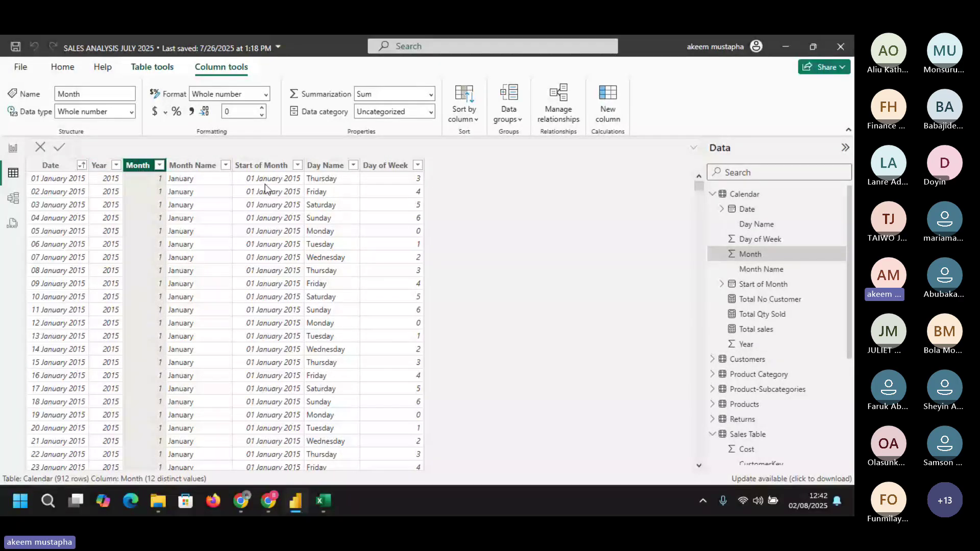
{"action": "left_click", "coordinate": [193, 165]}
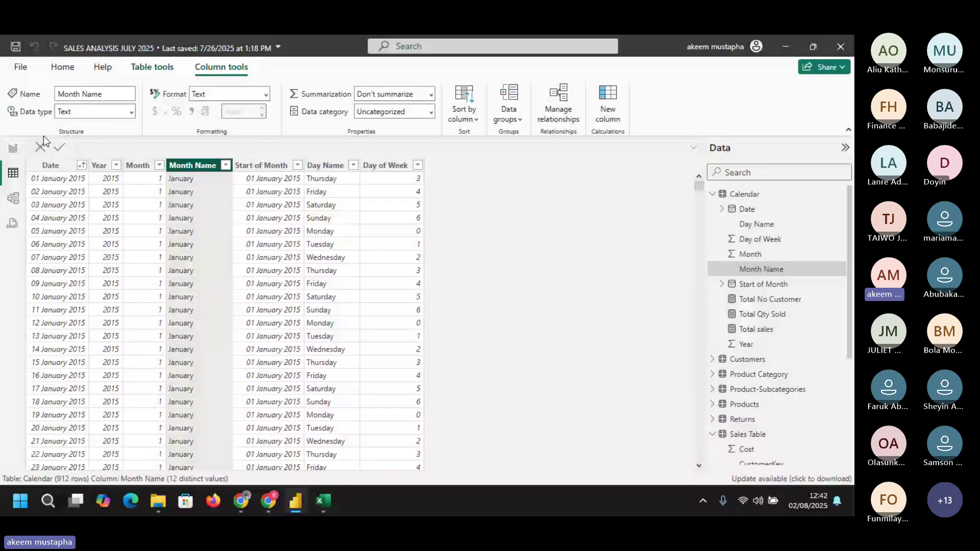
{"action": "left_click", "coordinate": [12, 149]}
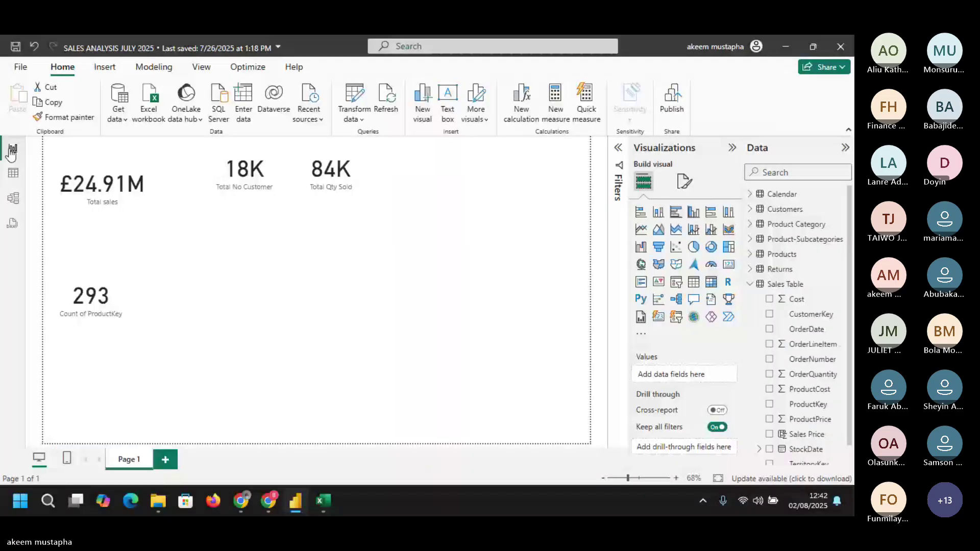
- Review the data of each table in the table view, going from Calendar through Customers, Products, Returns and Sales Table to Territories
{"action": "left_click", "coordinate": [156, 229]}
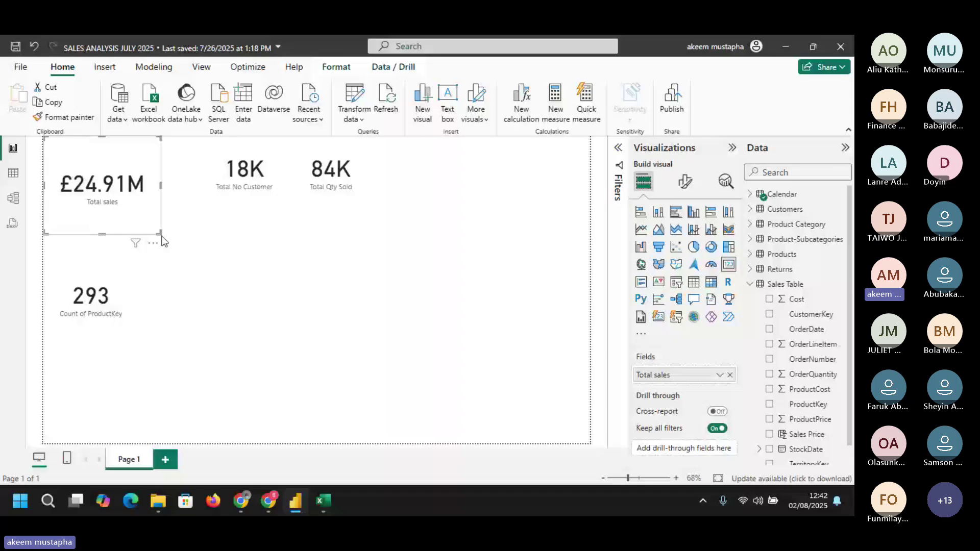
{"action": "left_click", "coordinate": [13, 173]}
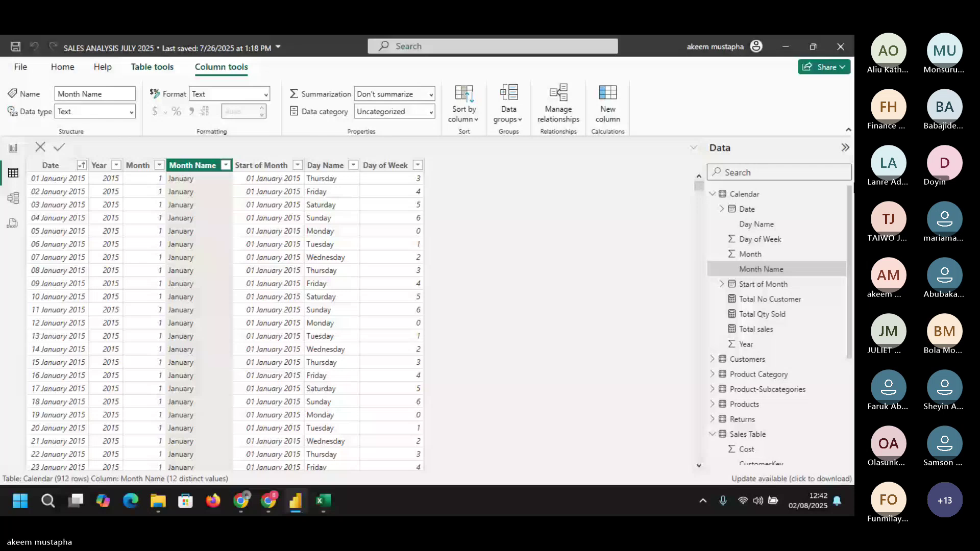
{"action": "left_click", "coordinate": [746, 195]}
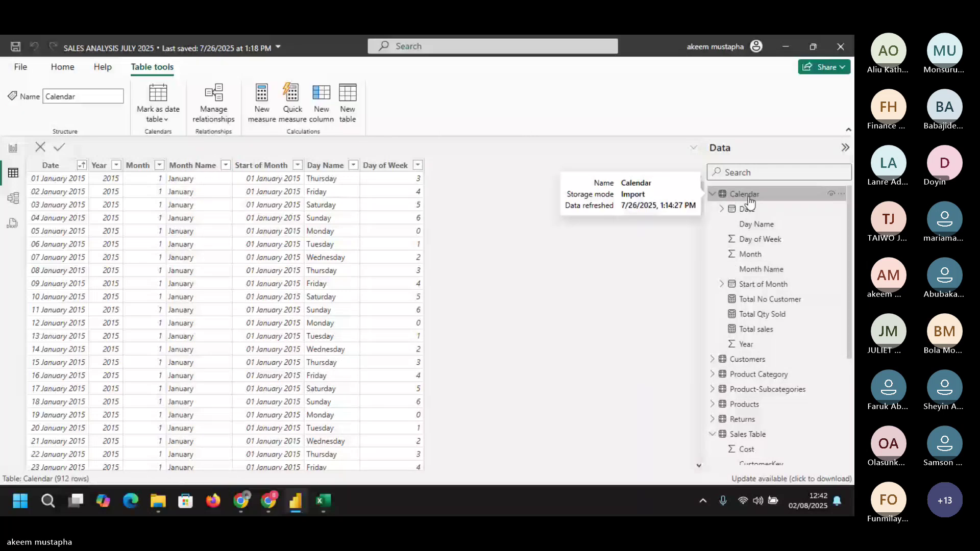
{"action": "left_click", "coordinate": [749, 197]}
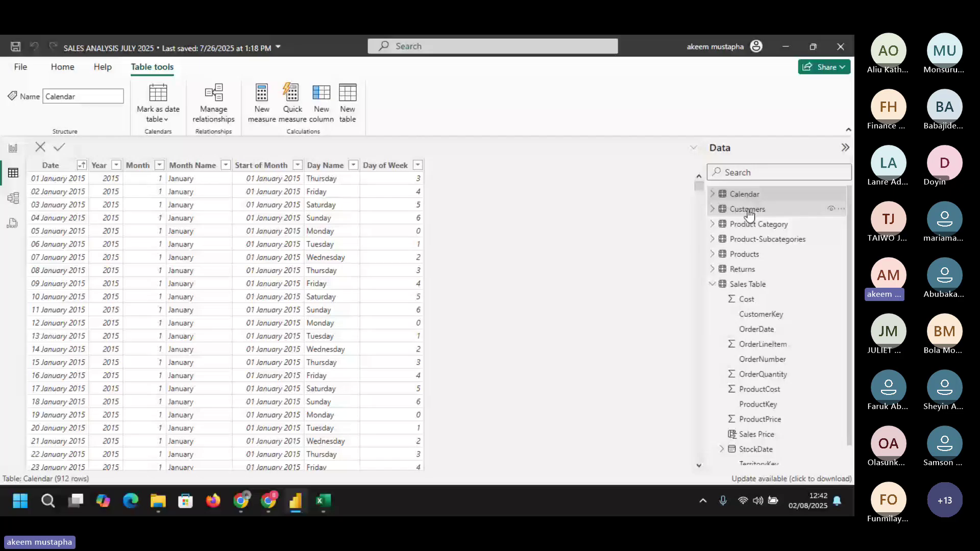
{"action": "left_click", "coordinate": [748, 210]}
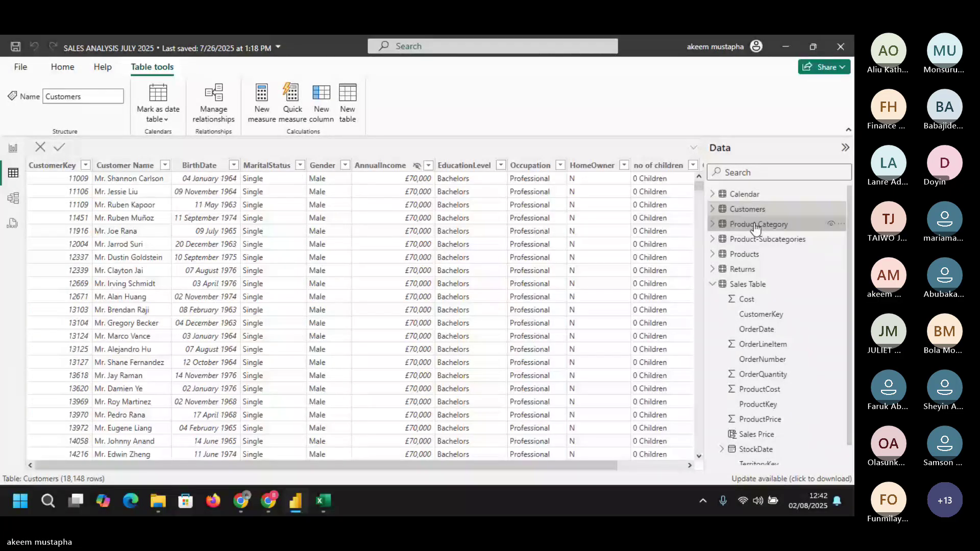
{"action": "left_click", "coordinate": [749, 225]}
{"action": "left_click", "coordinate": [762, 240]}
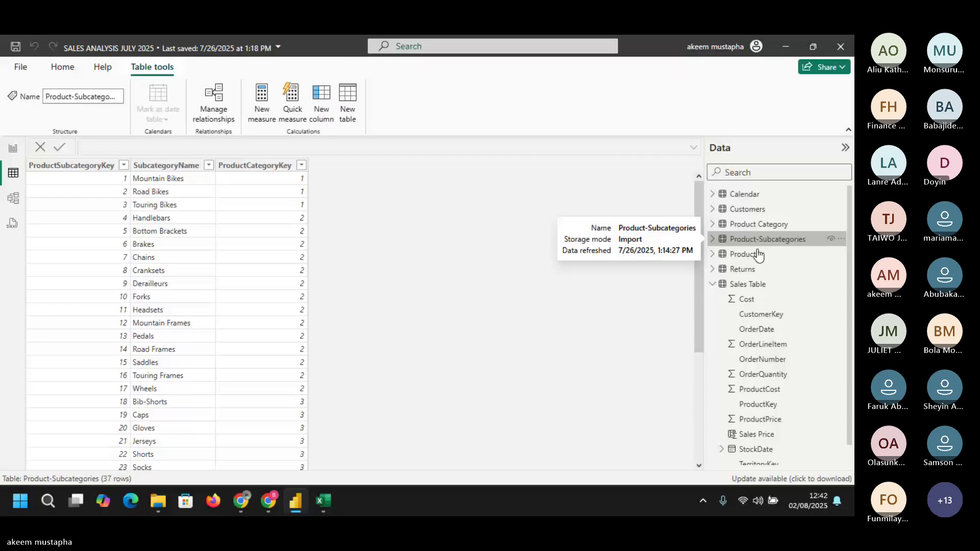
{"action": "left_click", "coordinate": [758, 255]}
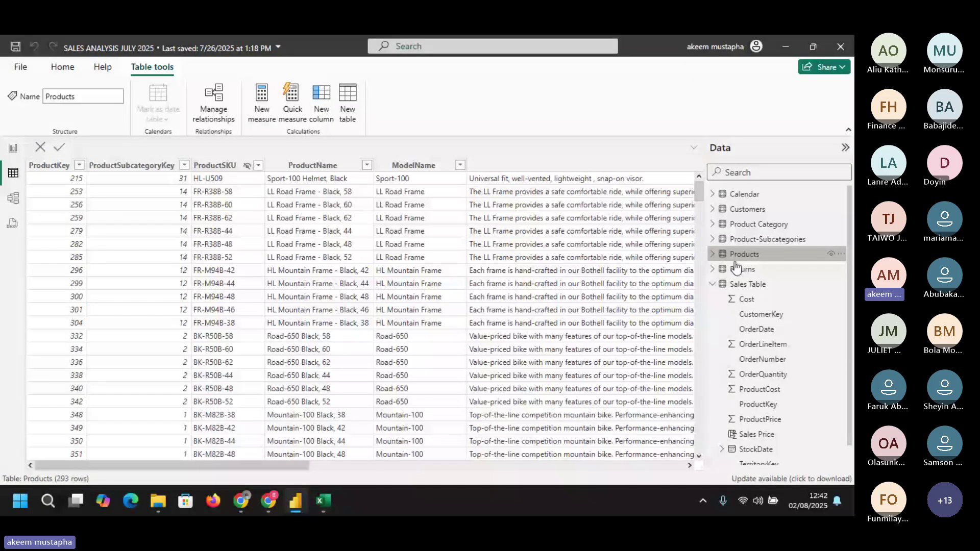
{"action": "mouse_move", "coordinate": [744, 270]}
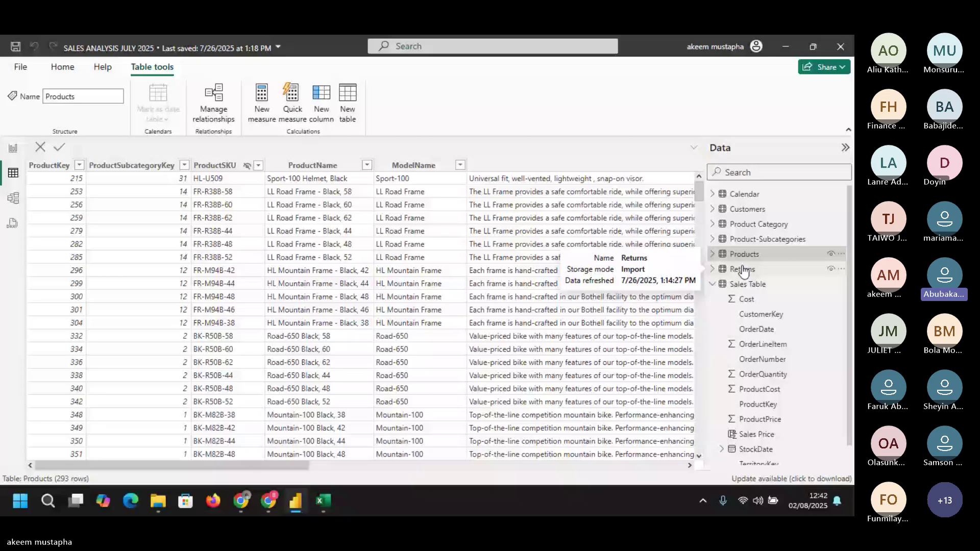
{"action": "left_click", "coordinate": [744, 271]}
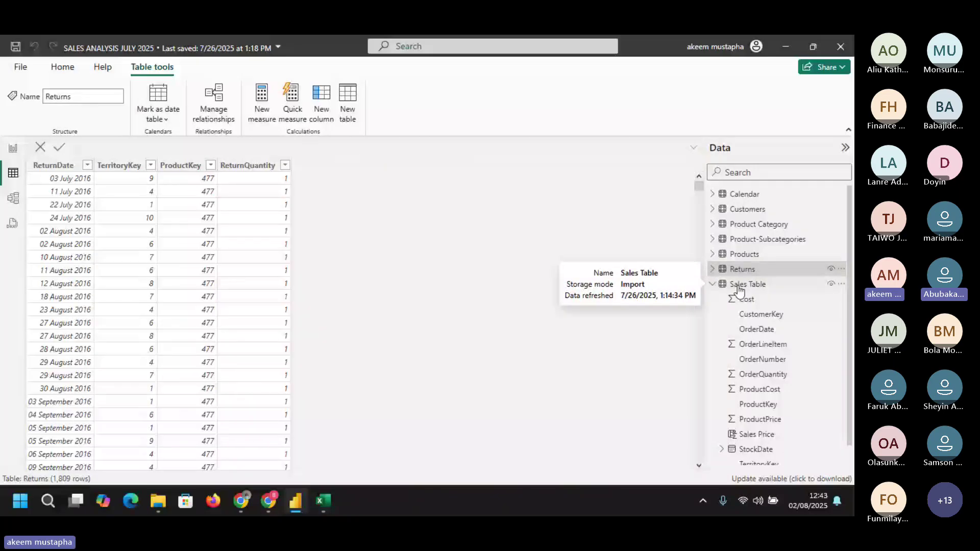
{"action": "left_click", "coordinate": [739, 286]}
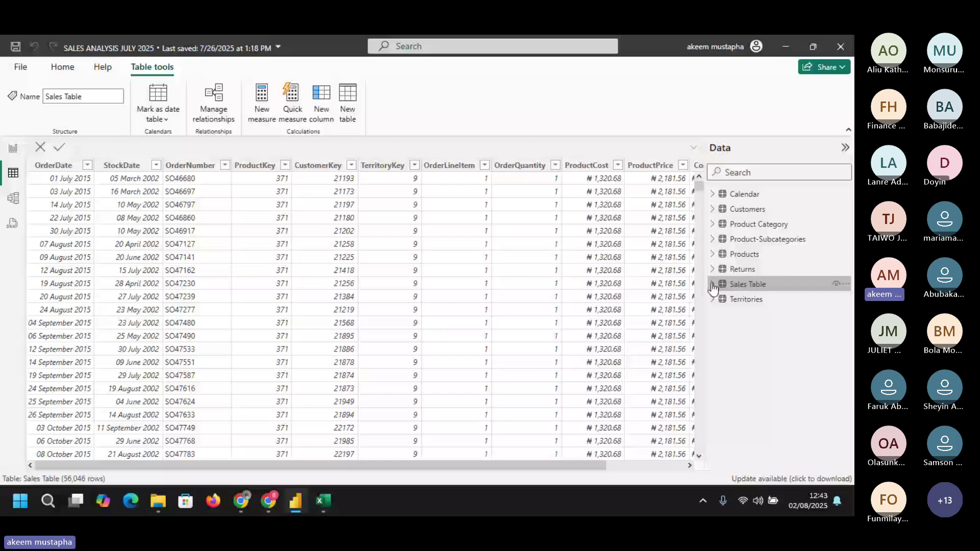
{"action": "left_click", "coordinate": [741, 300]}
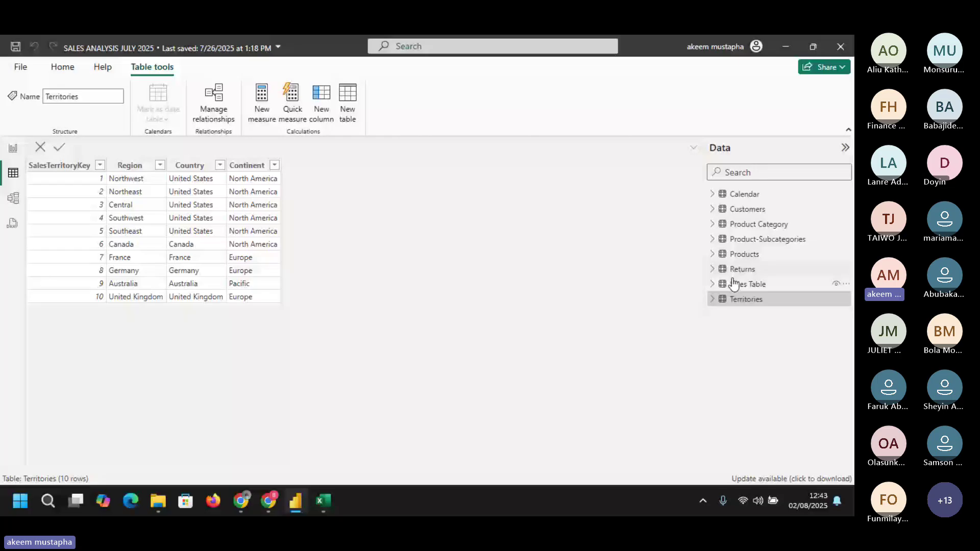
- Examine the Sales Table's columns across their full width, from OrderDate to Sales Price
{"action": "left_click", "coordinate": [751, 285]}
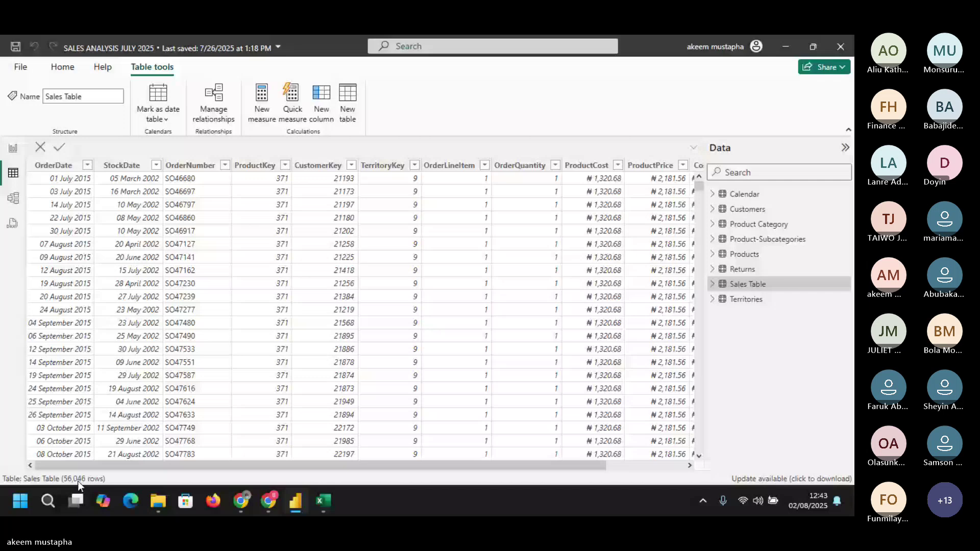
{"action": "scroll", "coordinate": [554, 452], "scroll_direction": "right", "scroll_amount": 3}
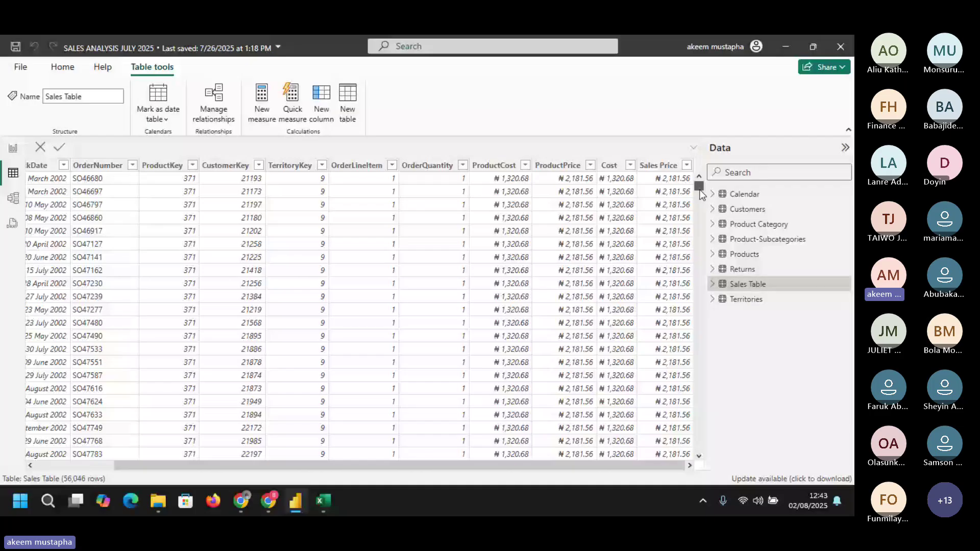
{"action": "left_click_drag", "start_coordinate": [701, 191], "coordinate": [697, 181]}
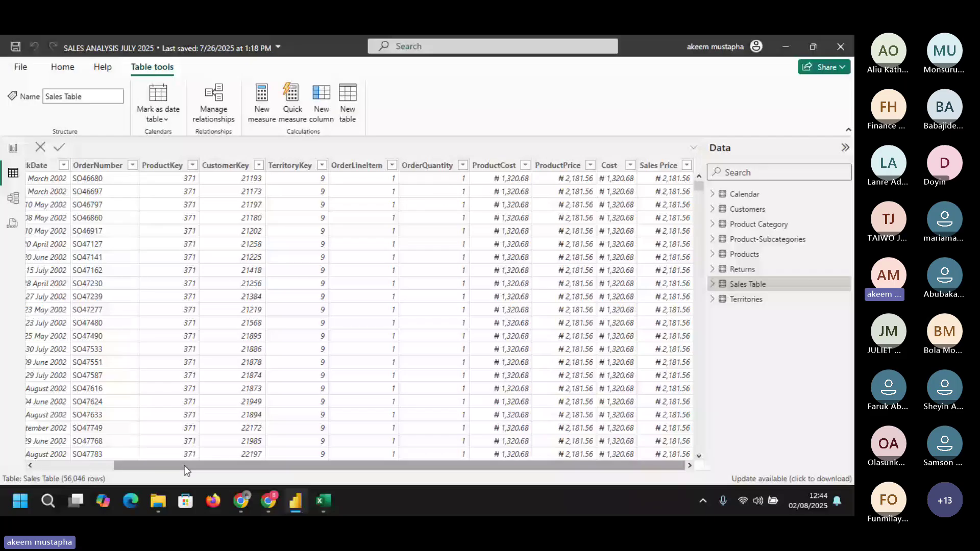
{"action": "left_click_drag", "start_coordinate": [185, 465], "coordinate": [73, 448]}
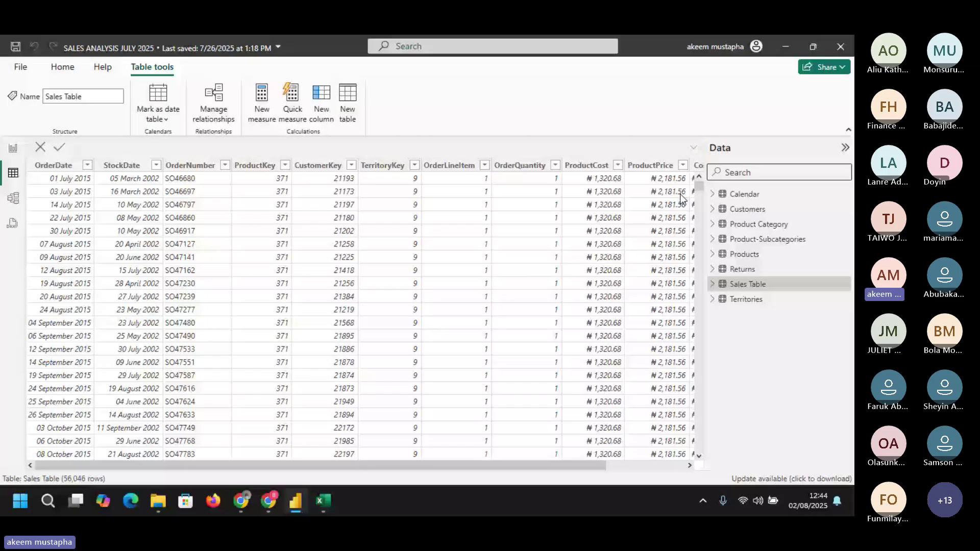
{"action": "scroll", "coordinate": [682, 199], "scroll_direction": "right", "scroll_amount": 3}
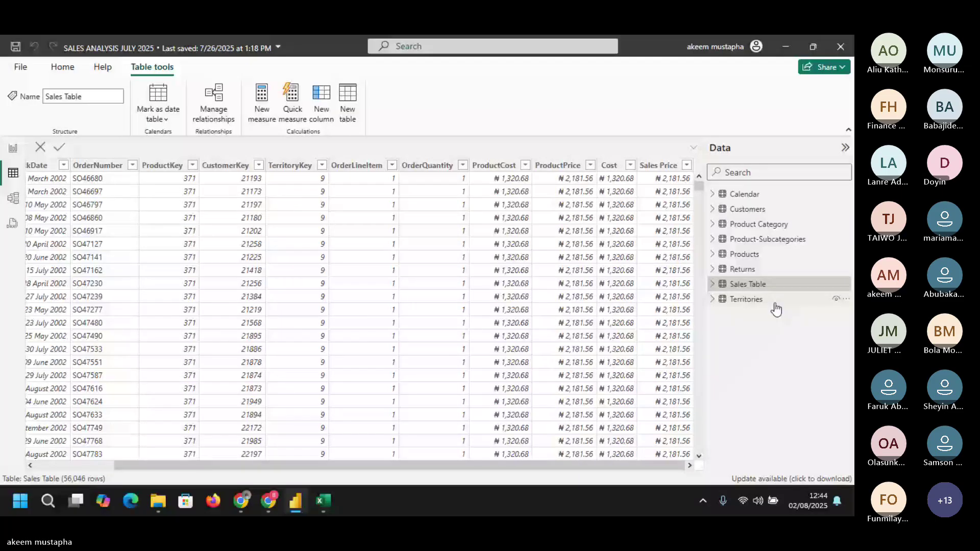
- Look through the lookup tables in reverse order, from Territories, Returns and Products back to Customers and Calendar
{"action": "left_click", "coordinate": [774, 302]}
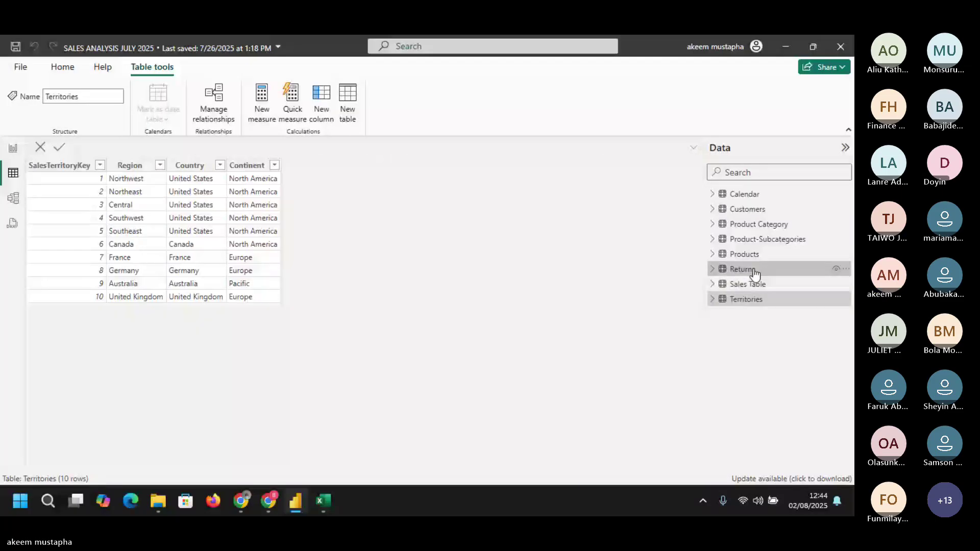
{"action": "left_click", "coordinate": [755, 272]}
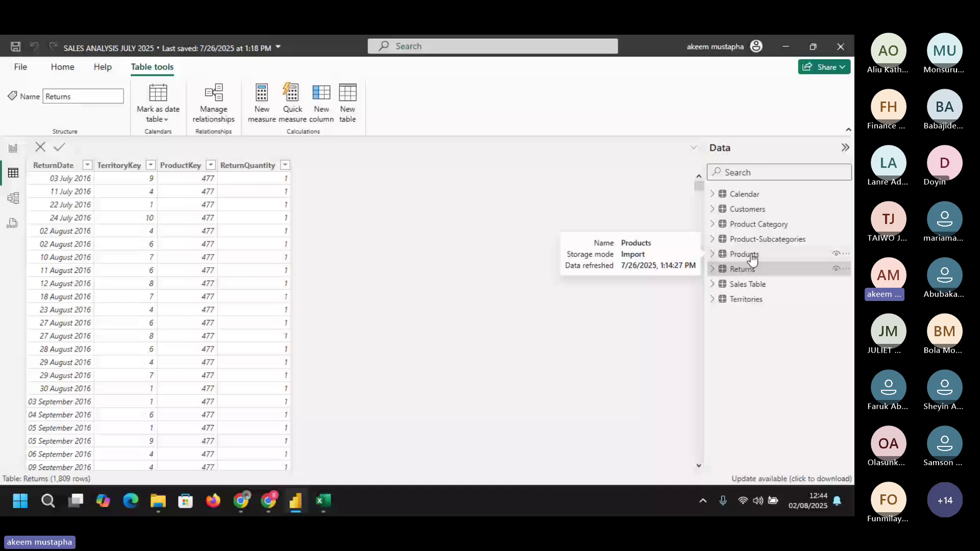
{"action": "left_click", "coordinate": [753, 258]}
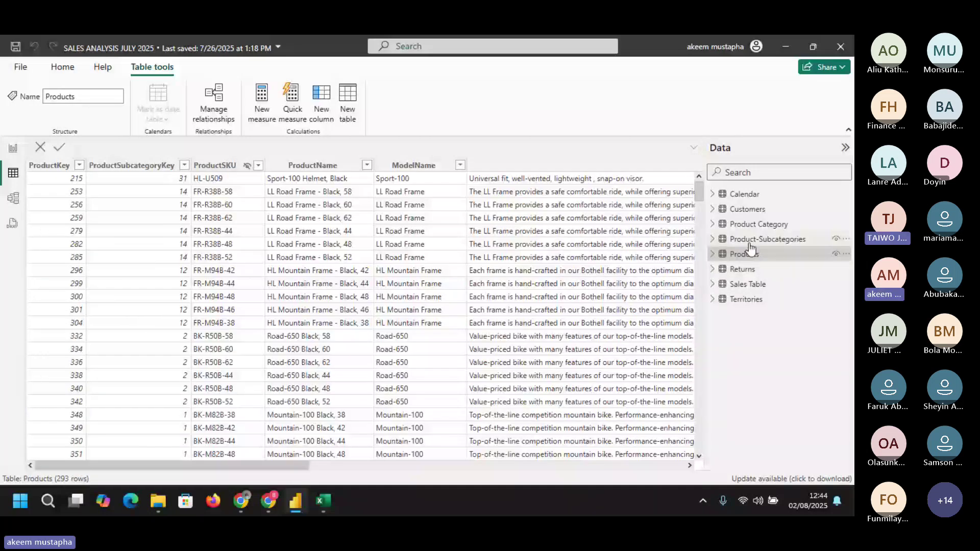
{"action": "left_click", "coordinate": [750, 241]}
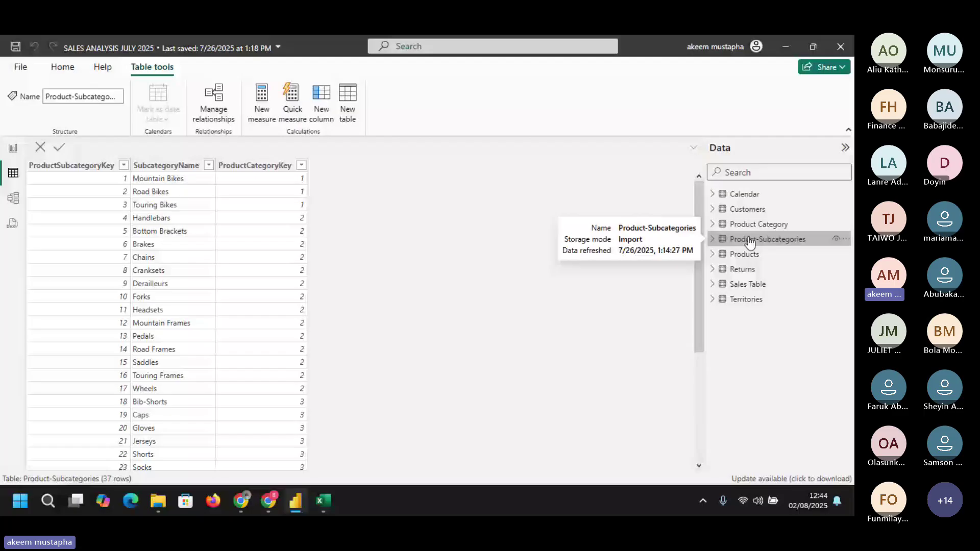
{"action": "left_click", "coordinate": [749, 231]}
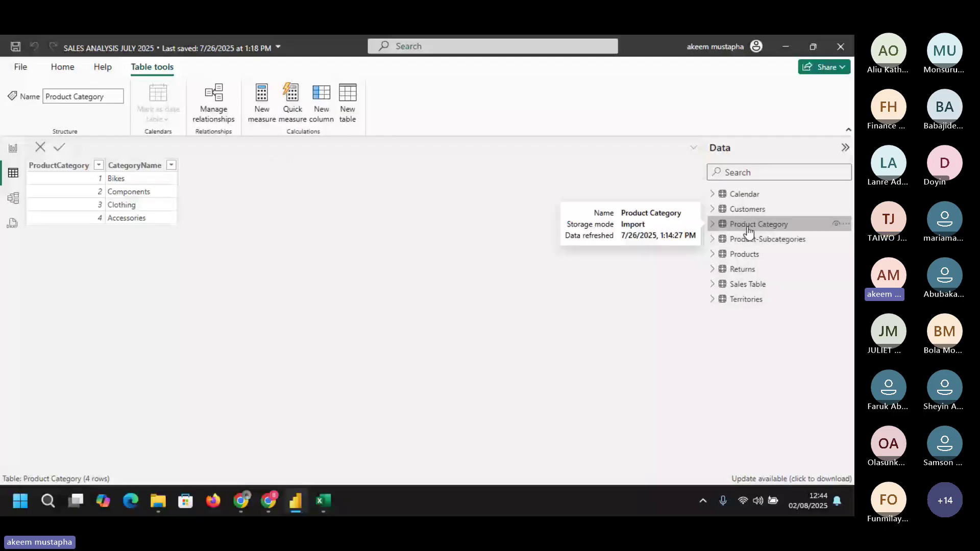
{"action": "left_click", "coordinate": [749, 219]}
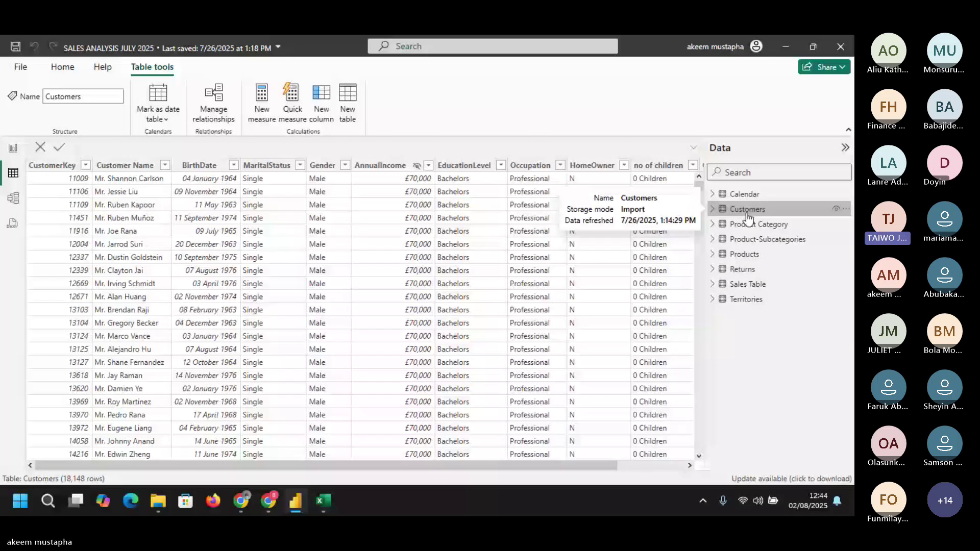
{"action": "left_click", "coordinate": [752, 196]}
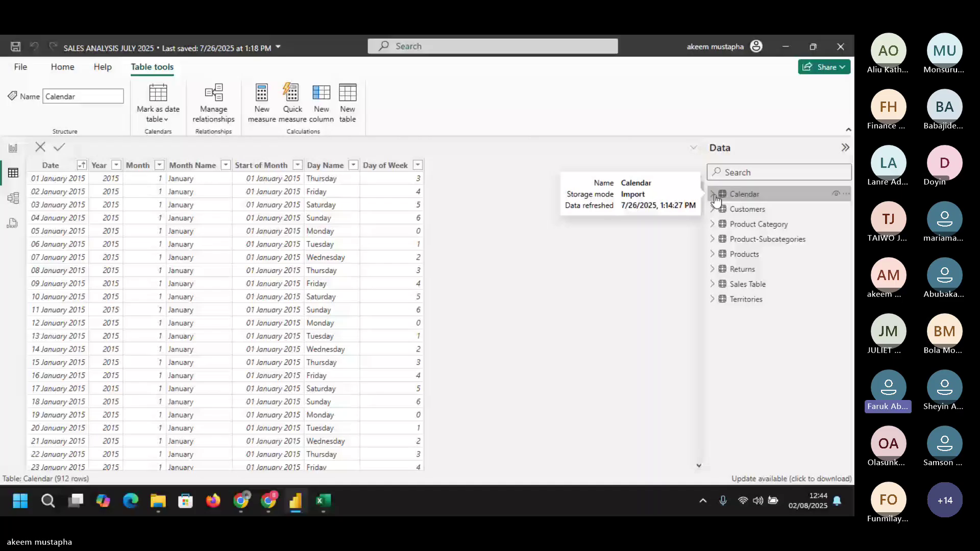
- Return to the report page, collapse the Sales Table field list and make the Total sales card slightly smaller
{"action": "left_click", "coordinate": [12, 149]}
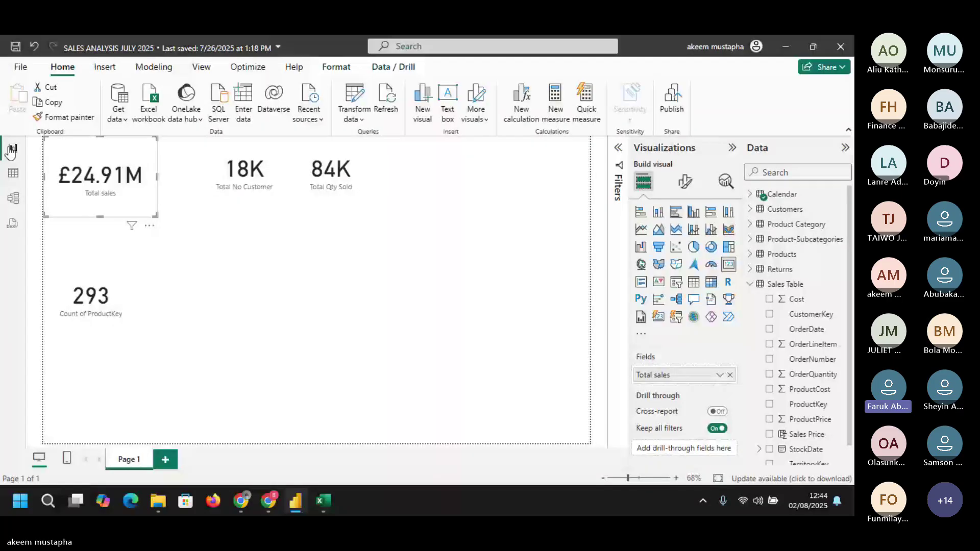
{"action": "left_click", "coordinate": [309, 249]}
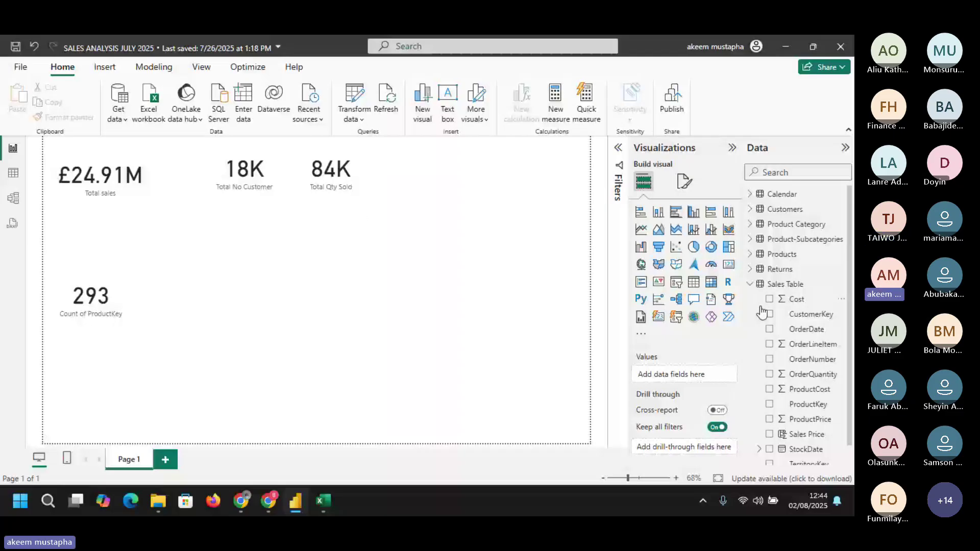
{"action": "left_click", "coordinate": [751, 285]}
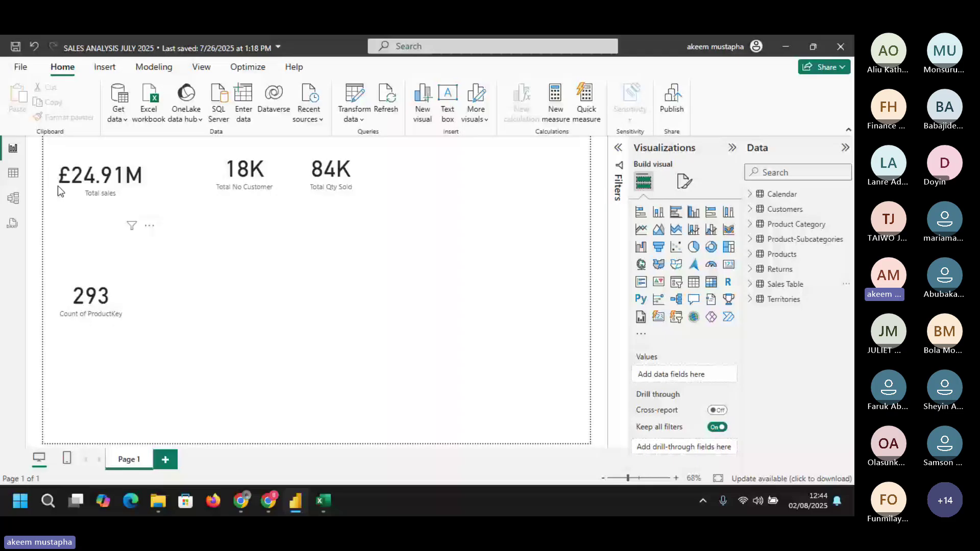
{"action": "left_click", "coordinate": [157, 216]}
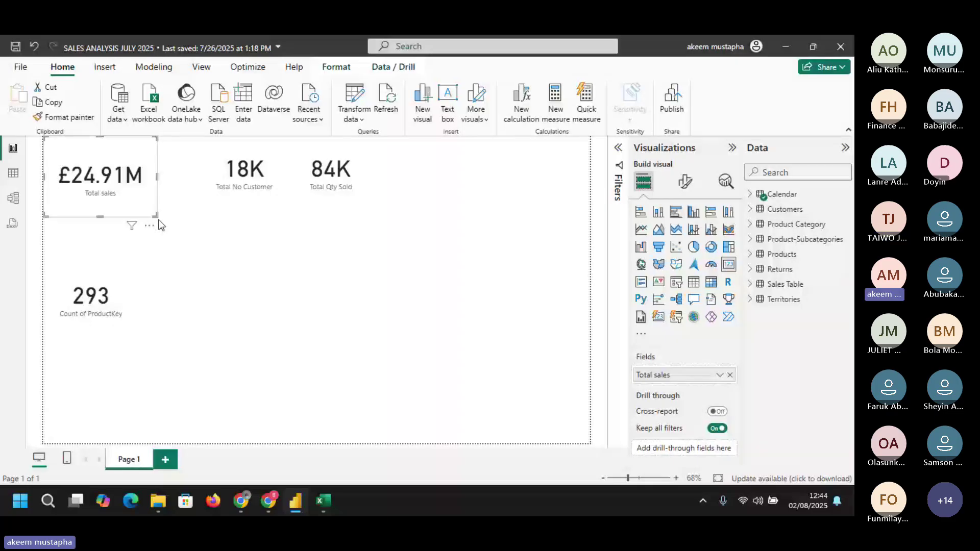
{"action": "left_click_drag", "start_coordinate": [155, 215], "coordinate": [152, 198]}
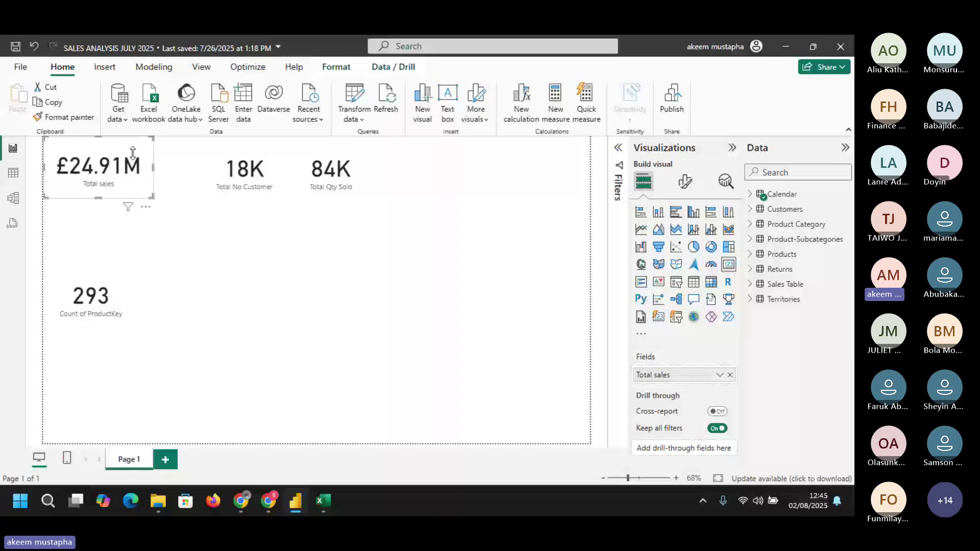
{"action": "left_click", "coordinate": [417, 183]}
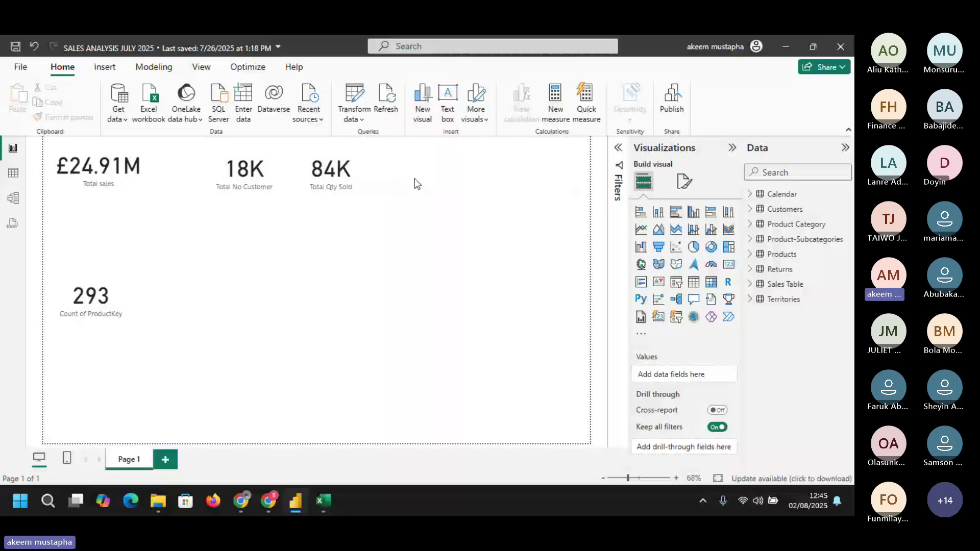
- Show the available actions for the Count of ProductKey card
{"action": "left_click", "coordinate": [123, 299]}
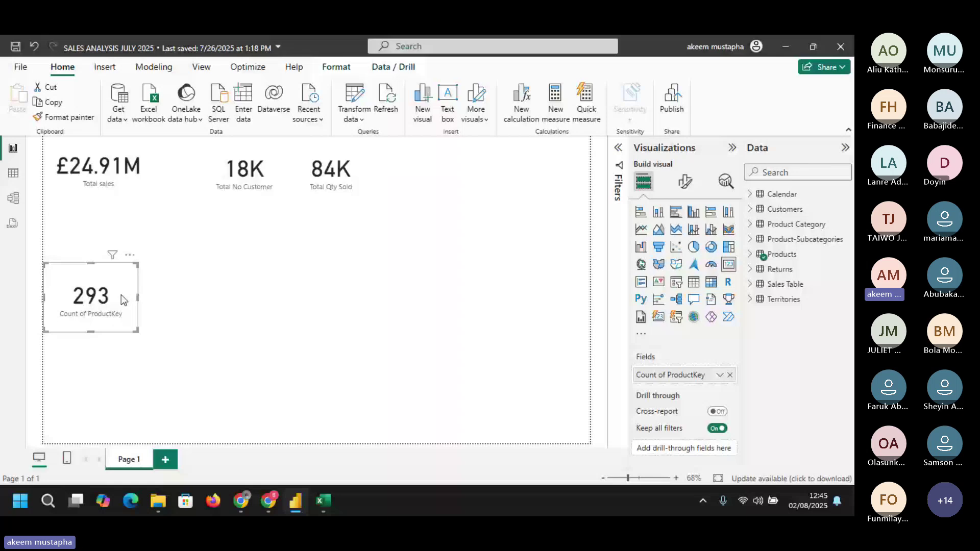
{"action": "right_click", "coordinate": [123, 299]}
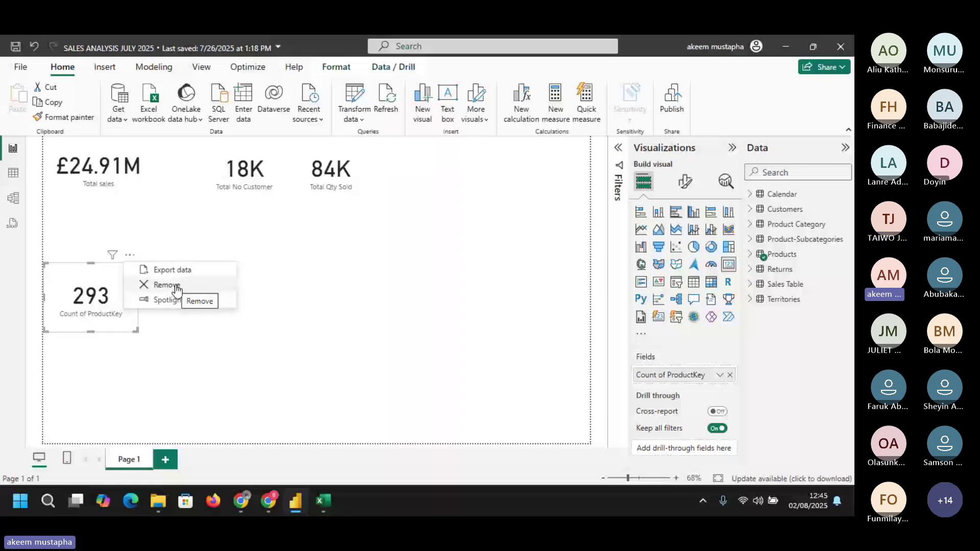
{"action": "left_click", "coordinate": [119, 278]}
{"action": "left_click", "coordinate": [180, 264]}
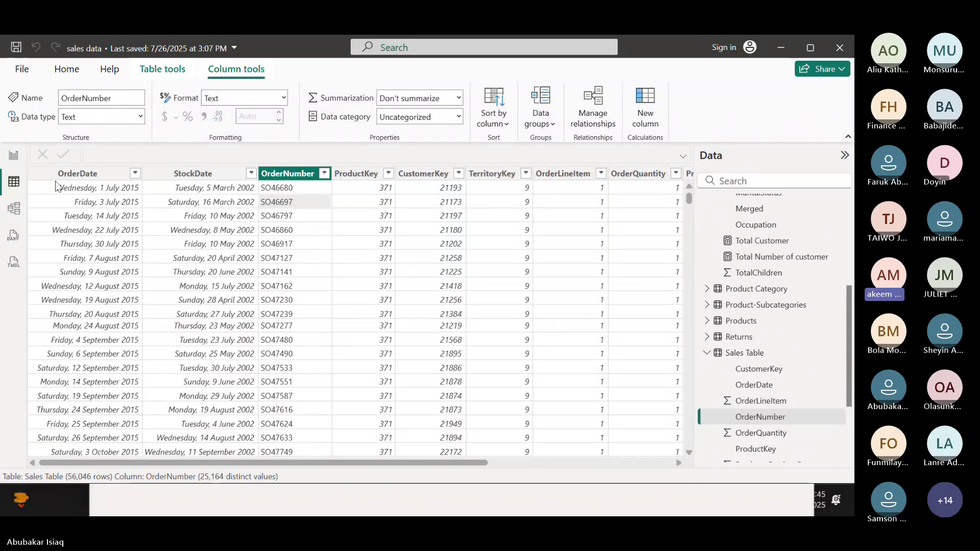
- Inspect the OrderDate and ProductKey columns of the Sales Table in the sales data file
{"action": "left_click", "coordinate": [757, 356]}
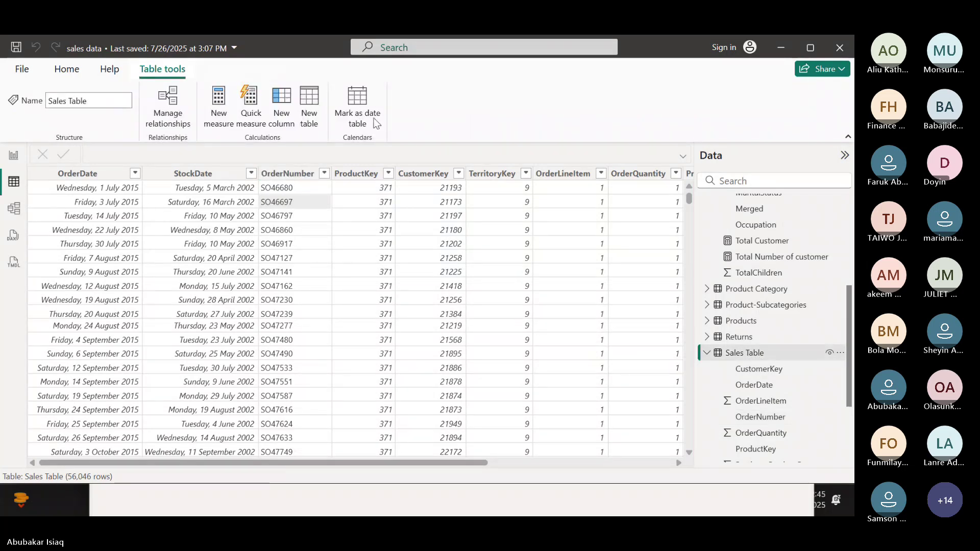
{"action": "left_click", "coordinate": [87, 177]}
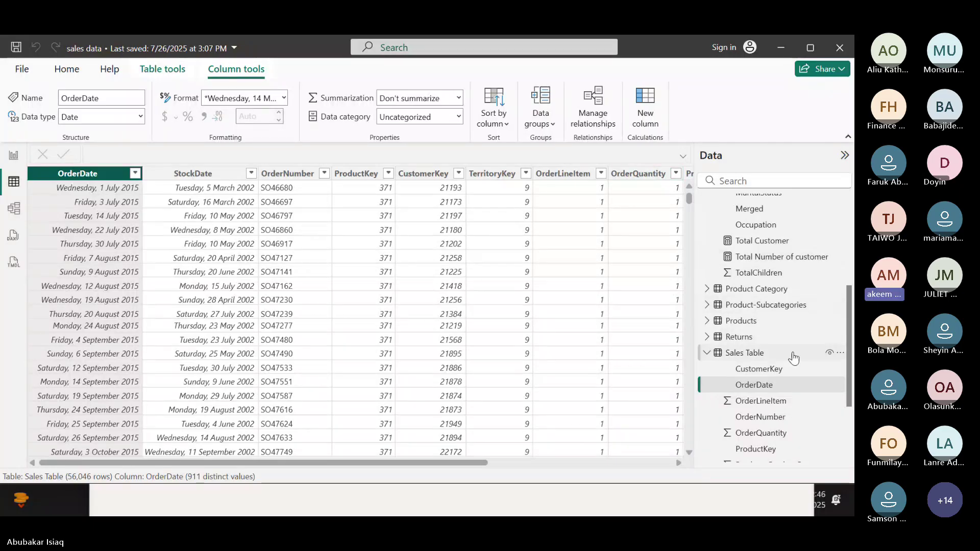
{"action": "left_click", "coordinate": [563, 178]}
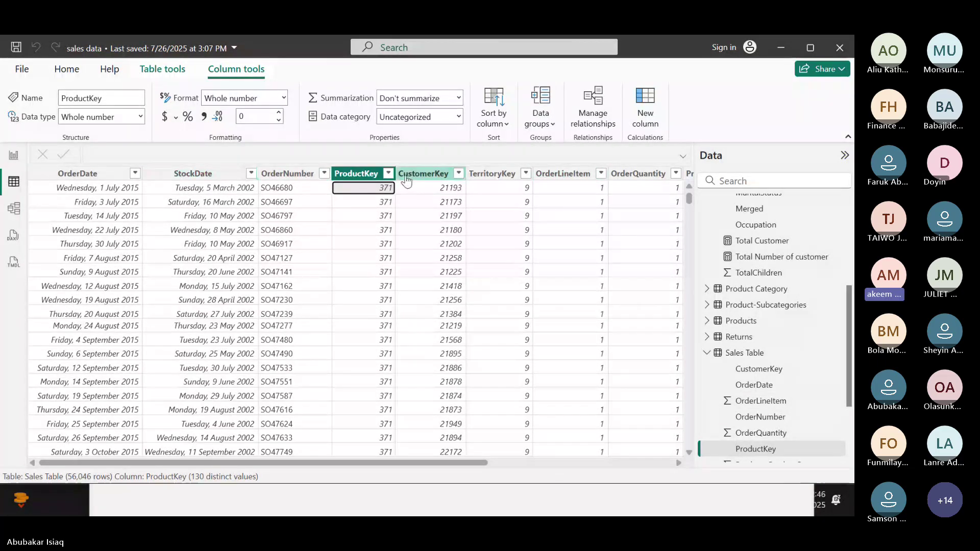
- Look across the Sales Table columns from ProductKey through to Sales Value in the sales data file
{"action": "key", "text": "Right"}
{"action": "key", "text": "Right"}
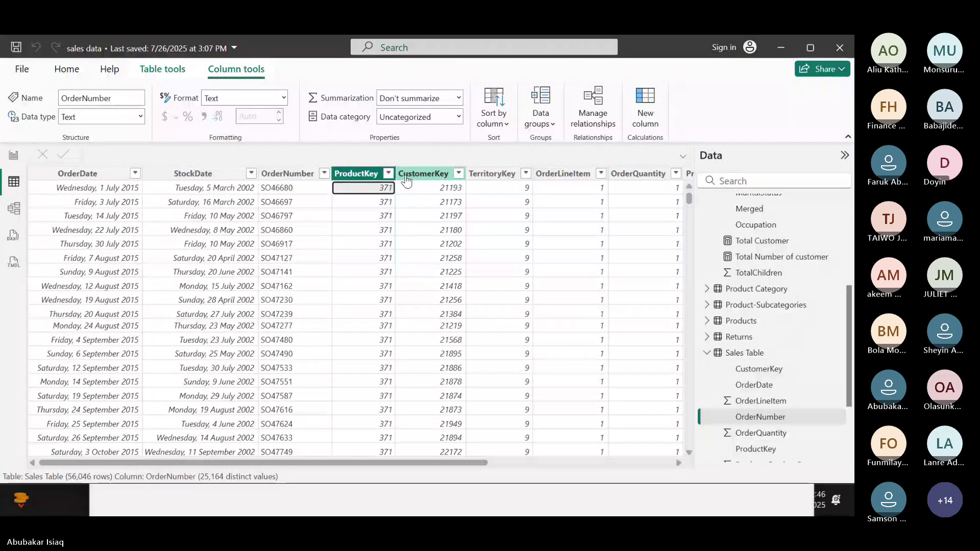
{"action": "key", "text": "Right"}
{"action": "key", "text": "Right"}
{"action": "key", "text": "Right"}
{"action": "key", "text": "Right"}
{"action": "key", "text": "Right"}
{"action": "key", "text": "Right"}
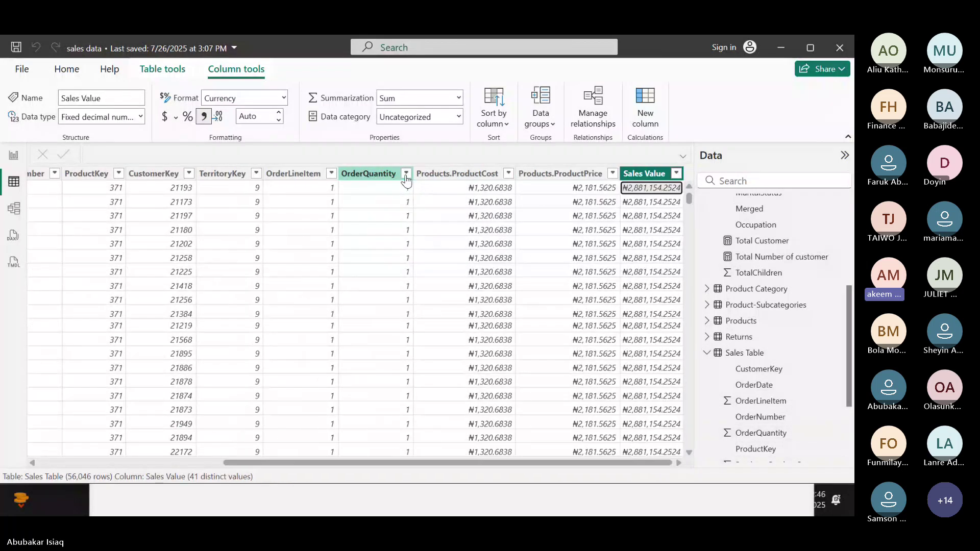
- Inspect the Products.ProductPrice and Products.ProductCost columns, including the list of distinct product cost values
{"action": "left_click", "coordinate": [551, 179]}
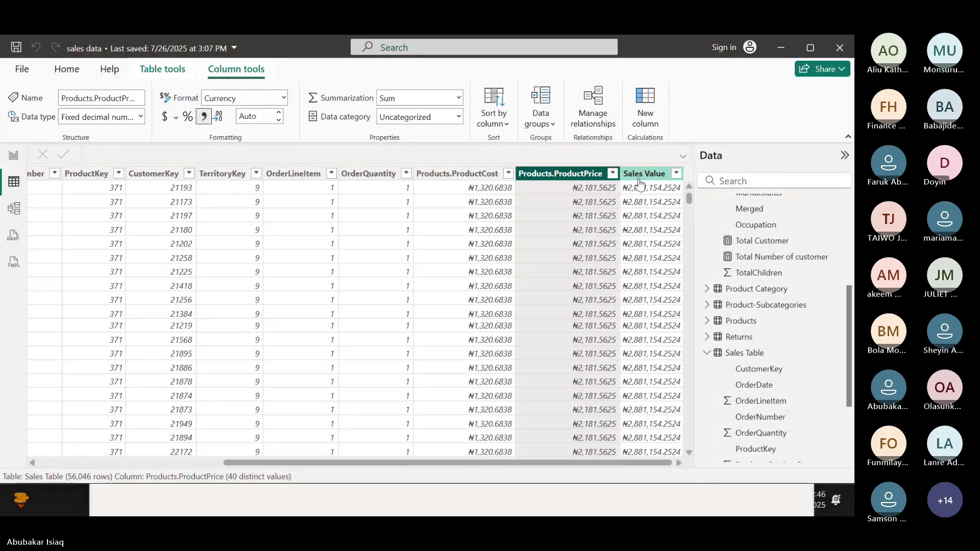
{"action": "left_click", "coordinate": [505, 175]}
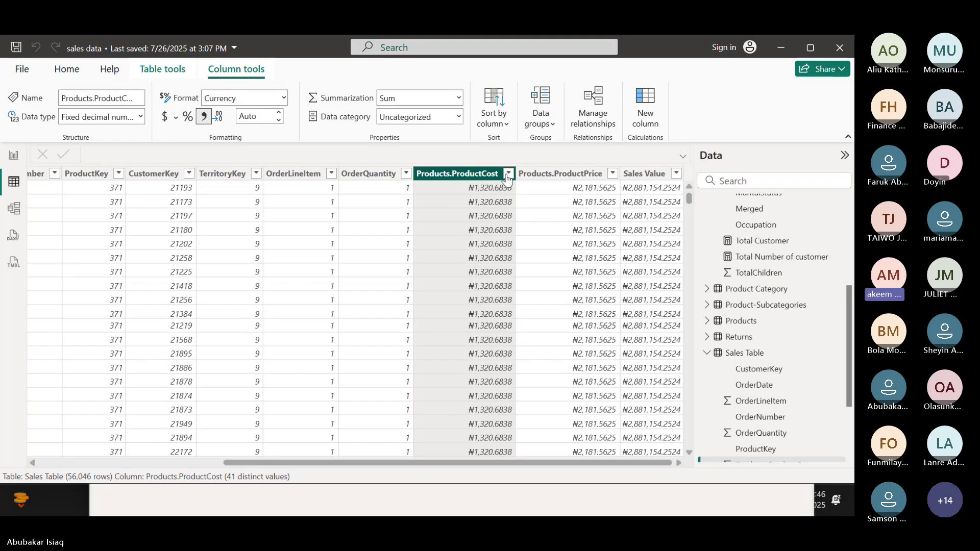
{"action": "left_click", "coordinate": [509, 174]}
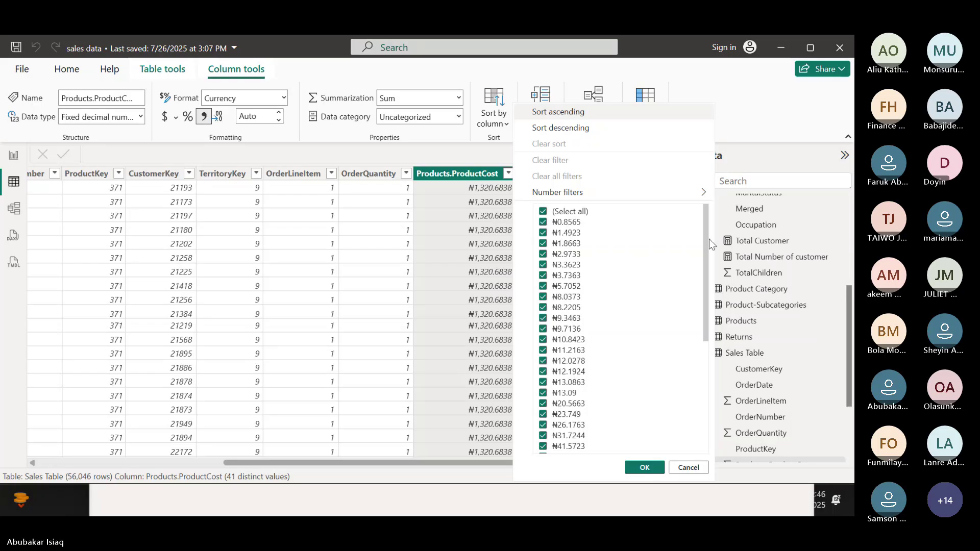
{"action": "left_click_drag", "start_coordinate": [706, 243], "coordinate": [694, 219]}
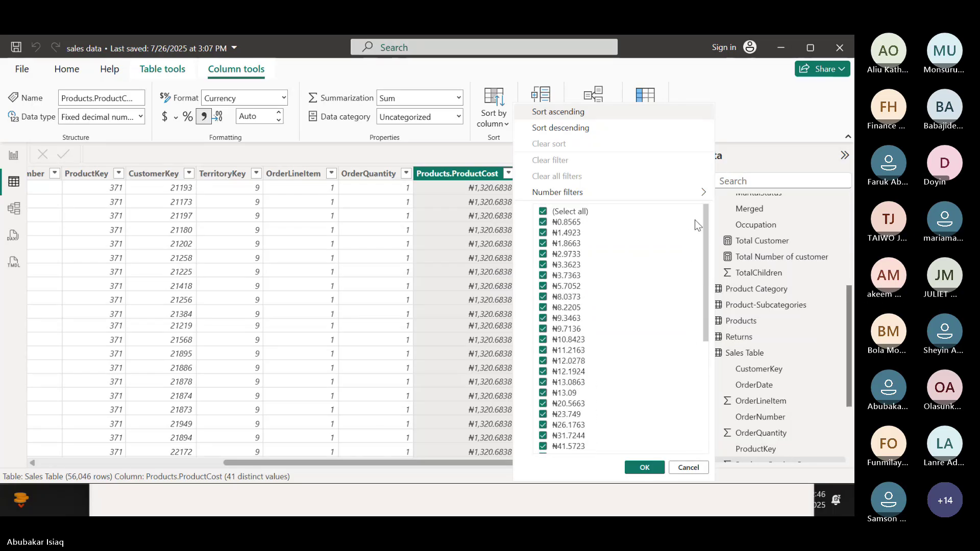
{"action": "left_click", "coordinate": [470, 178]}
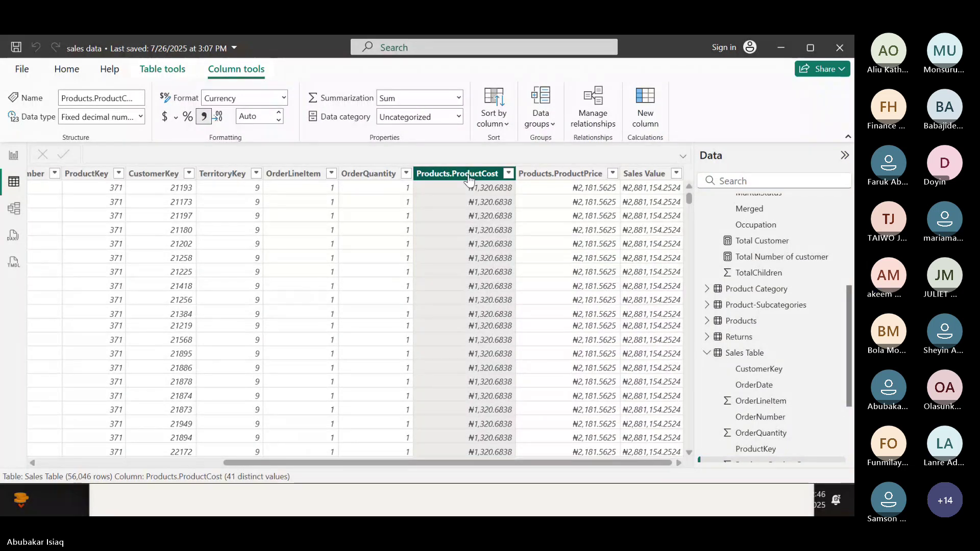
{"action": "left_click", "coordinate": [542, 176]}
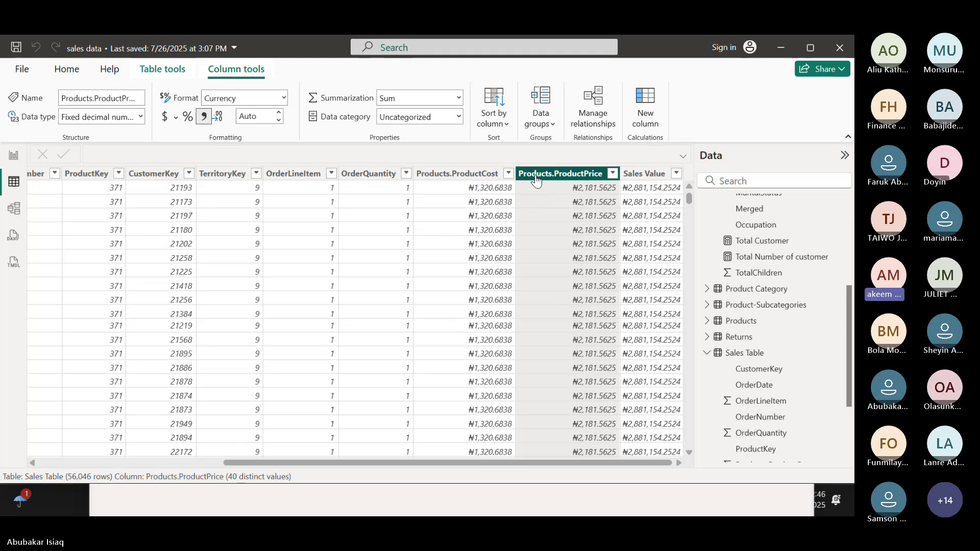
- Examine the Sales Value column and its list of distinct values without applying a filter
{"action": "left_click", "coordinate": [639, 176]}
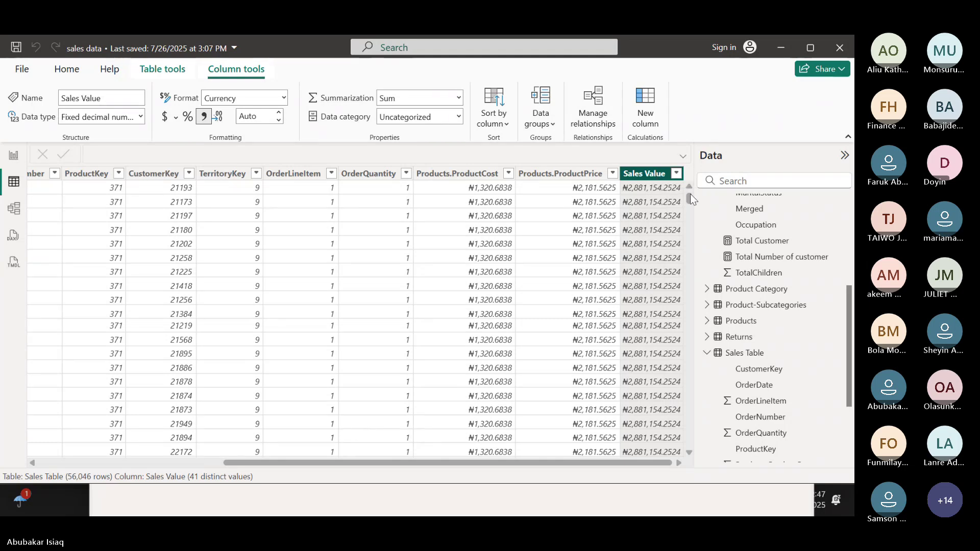
{"action": "left_click", "coordinate": [677, 174]}
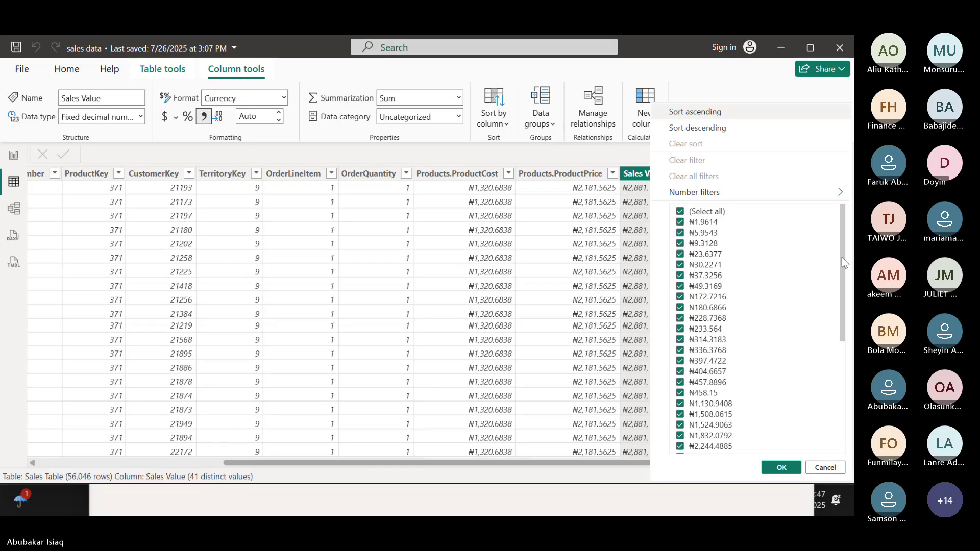
{"action": "scroll", "coordinate": [845, 263], "scroll_direction": "down", "scroll_amount": 5}
{"action": "scroll", "coordinate": [848, 256], "scroll_direction": "up", "scroll_amount": 5}
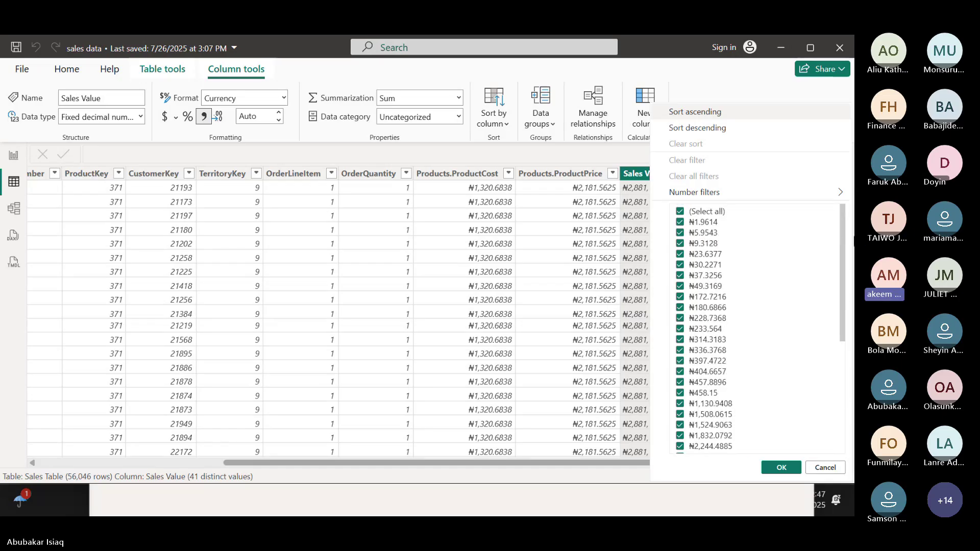
{"action": "left_click", "coordinate": [825, 468]}
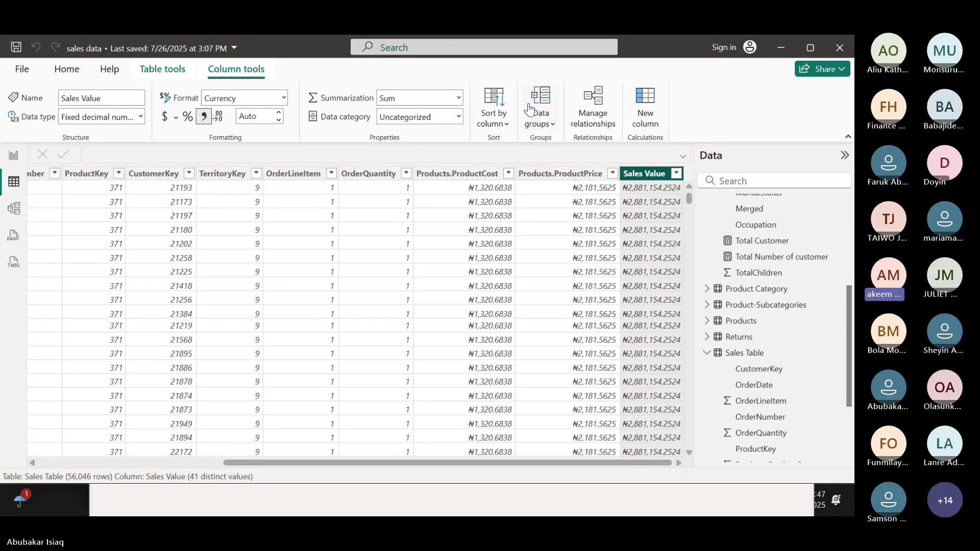
{"action": "left_click", "coordinate": [493, 56]}
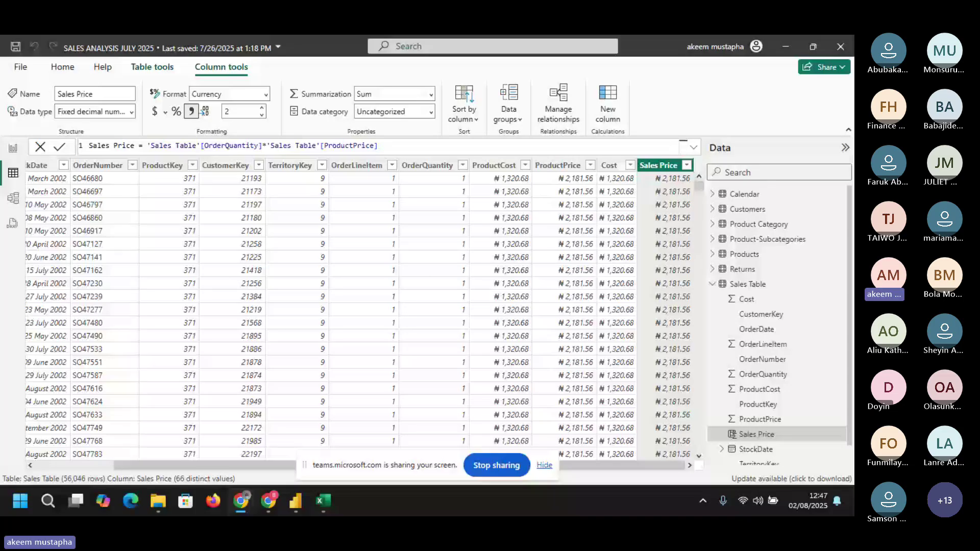
- On the SALES ANALYSIS JULY 2025 report page, move the Total No Customer and Total Qty Sold cards down level with the Total sales card
{"action": "left_click", "coordinate": [546, 462]}
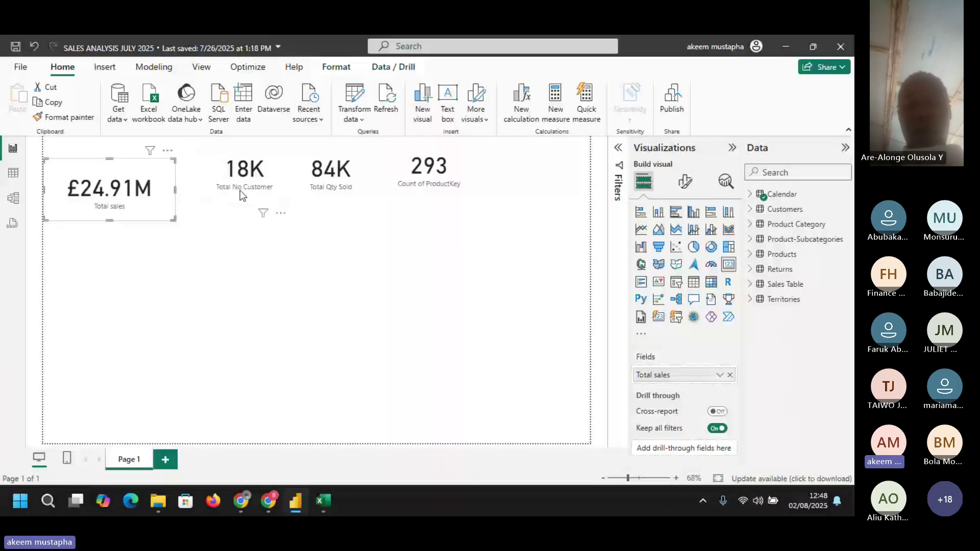
{"action": "left_click", "coordinate": [342, 207]}
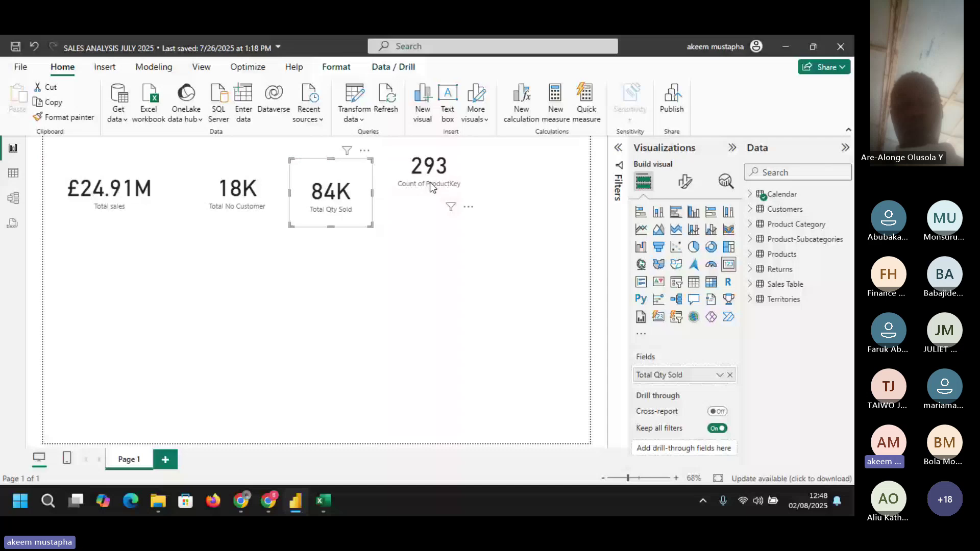
{"action": "left_click", "coordinate": [132, 193]}
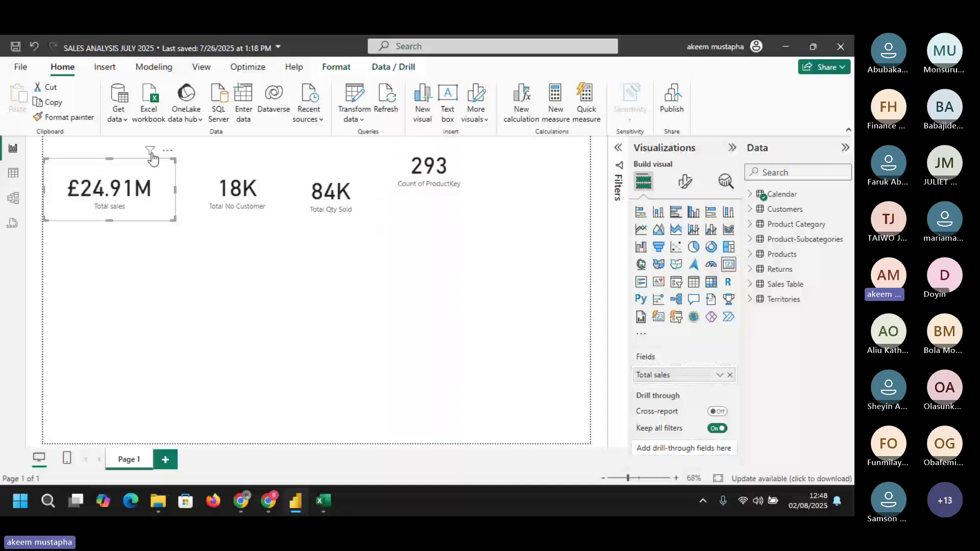
{"action": "left_click", "coordinate": [275, 207]}
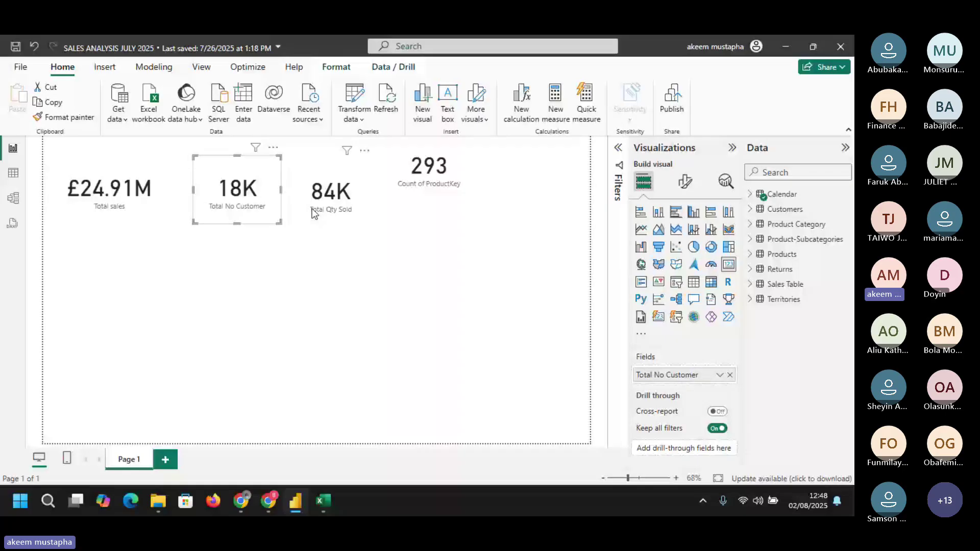
{"action": "left_click", "coordinate": [130, 194]}
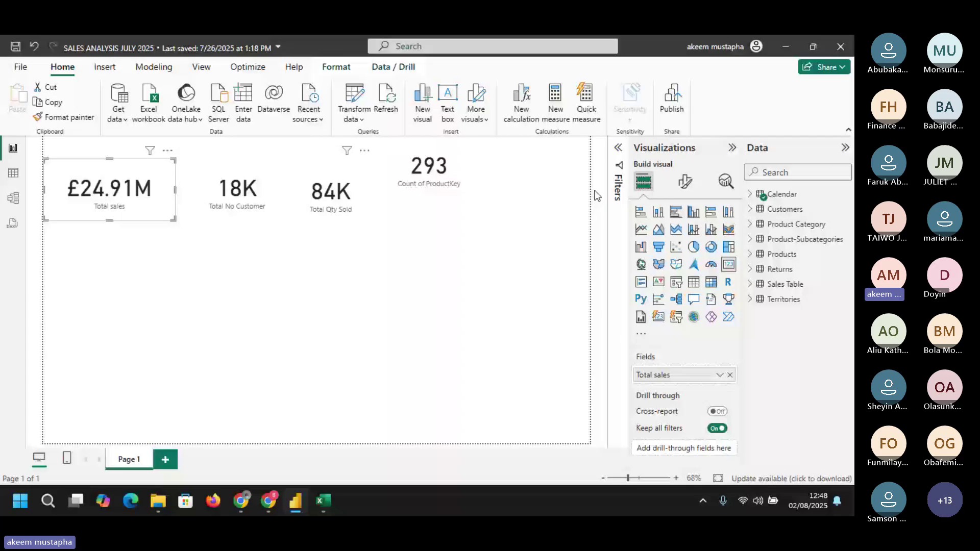
- Expand the Calendar table's fields and load a new blank manually entered table named ALL DAX TABLE
{"action": "left_click", "coordinate": [782, 194]}
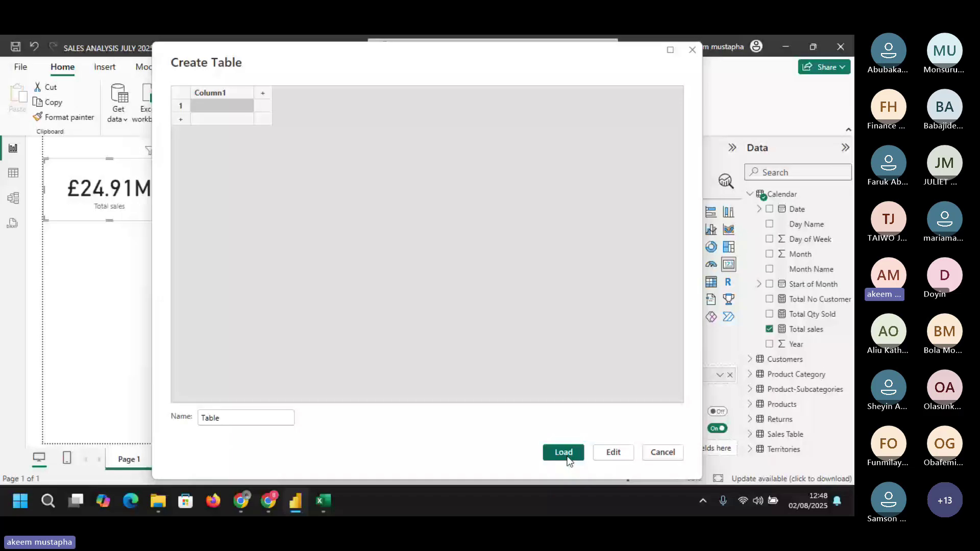
{"action": "key", "text": "Tab"}
{"action": "type", "text": "Da"}
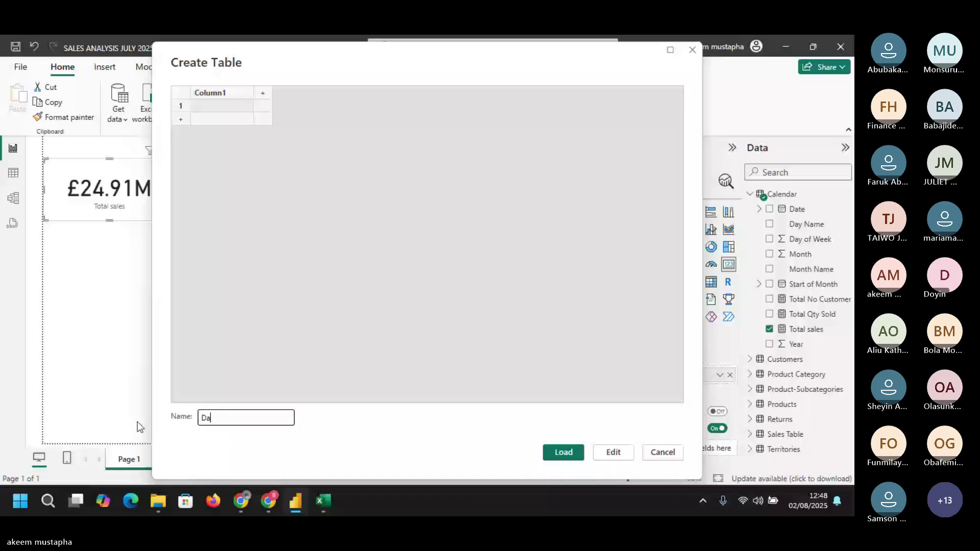
{"action": "type", "text": "x"}
{"action": "key", "text": "BackSpace"}
{"action": "key", "text": "BackSpace"}
{"action": "type", "text": "AX TA"}
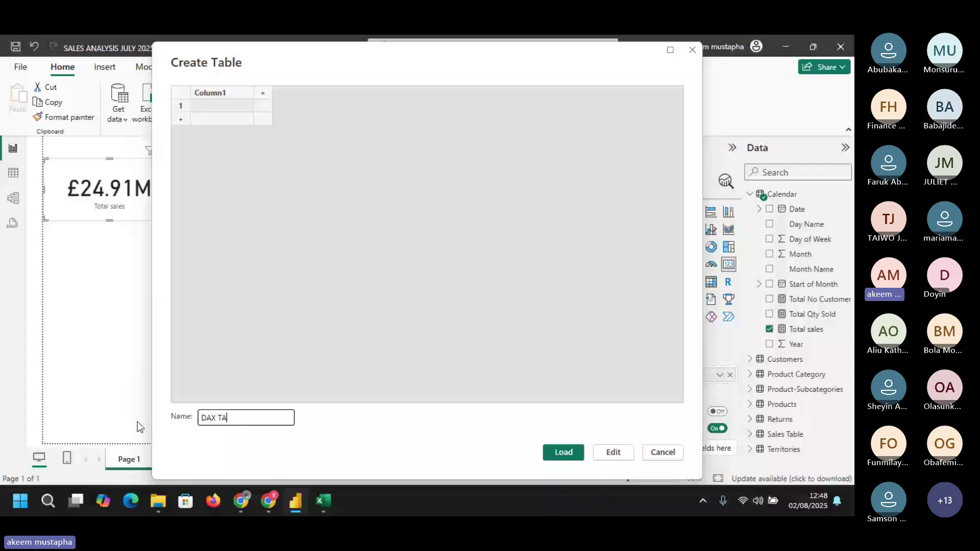
{"action": "type", "text": "BLE"}
{"action": "left_click_drag", "start_coordinate": [216, 418], "coordinate": [181, 414]}
{"action": "type", "text": "A"}
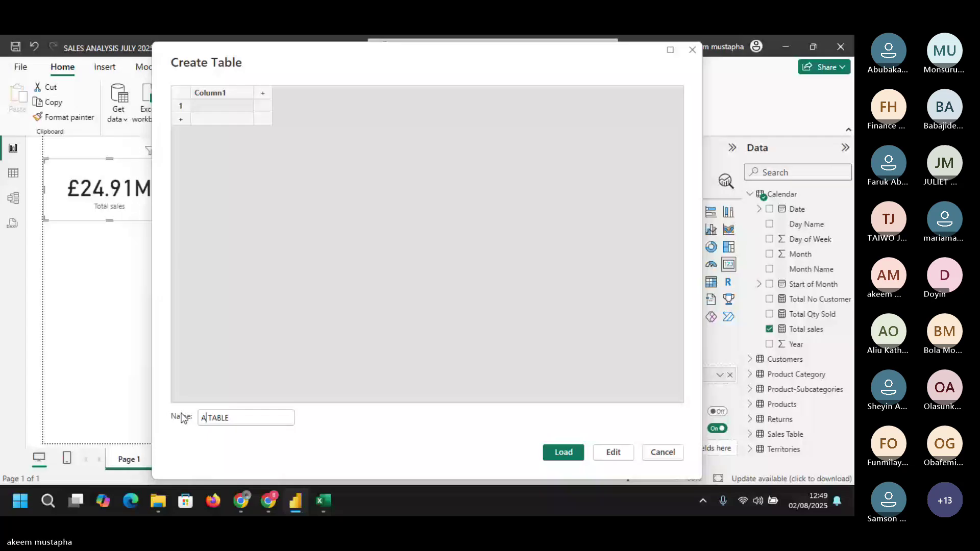
{"action": "key", "text": "Escape"}
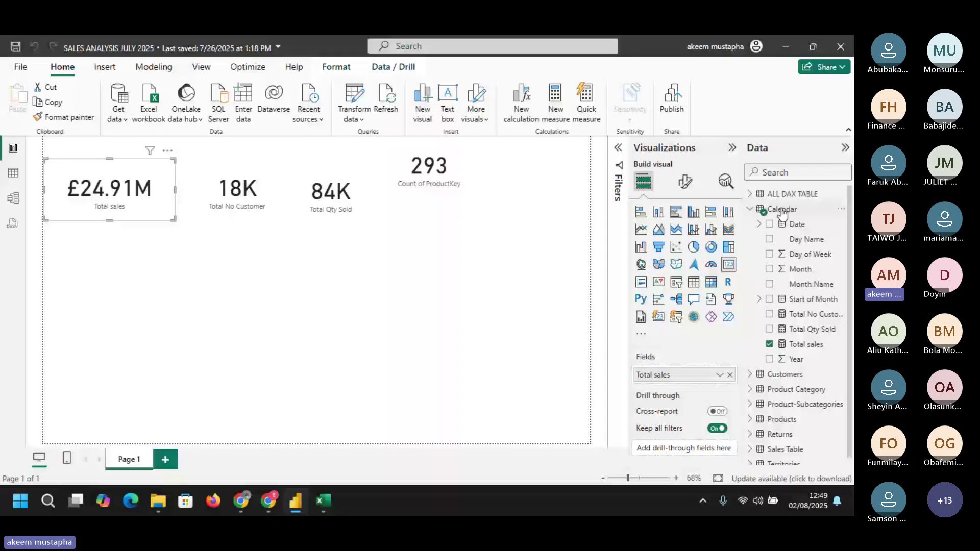
- Set the home table of the Total sales measure to ALL DAX TABLE
{"action": "left_click", "coordinate": [807, 345]}
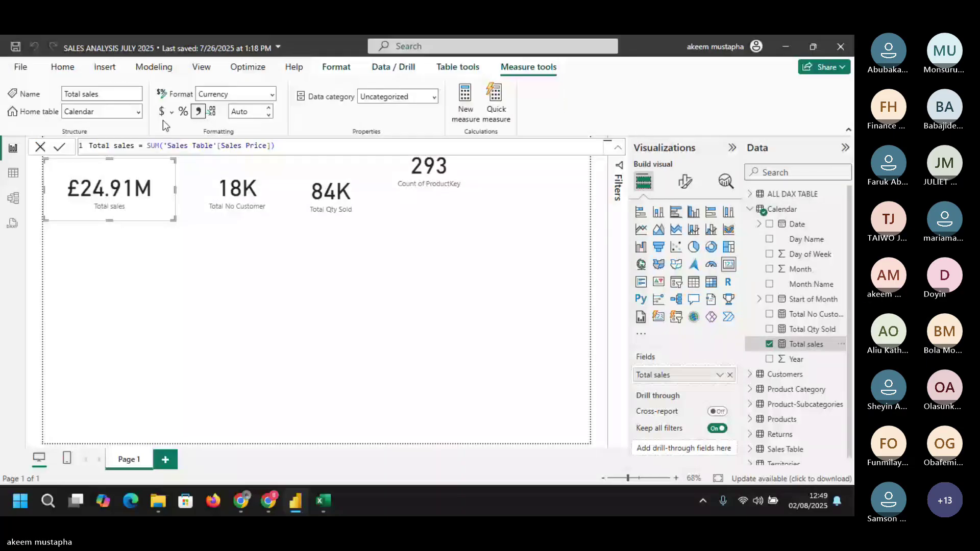
{"action": "left_click", "coordinate": [138, 113]}
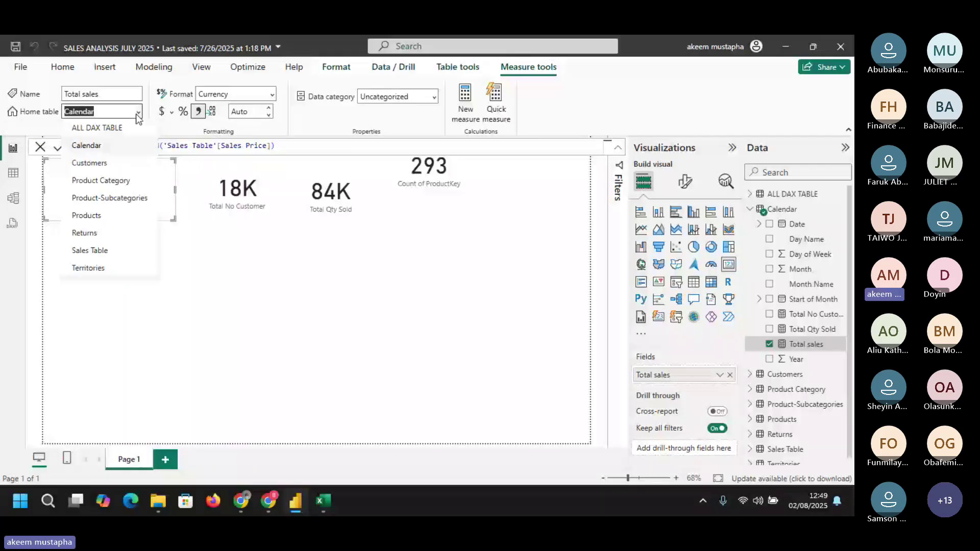
{"action": "left_click", "coordinate": [113, 129]}
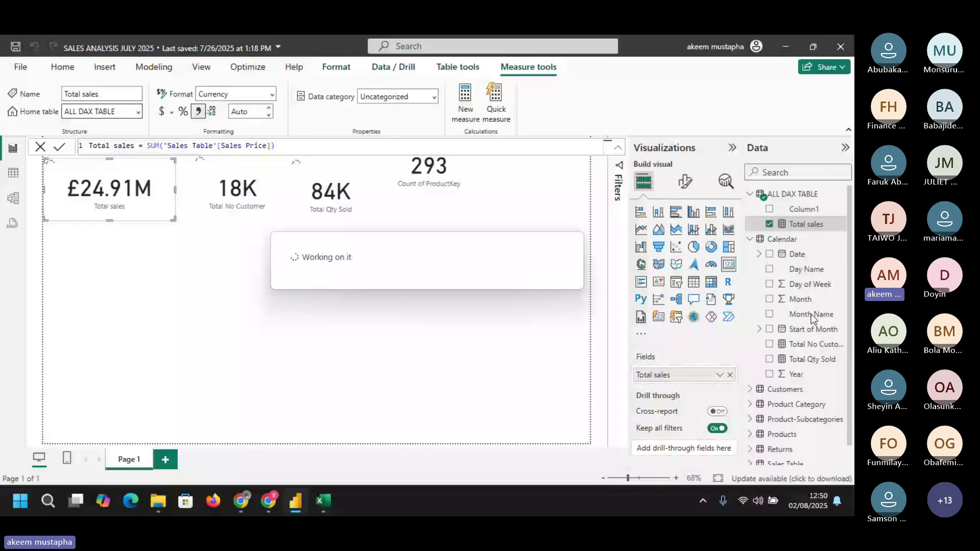
- Move the Total No Customer and Total Qty Sold measures from Calendar to the ALL DAX TABLE home table
{"action": "left_click", "coordinate": [800, 345]}
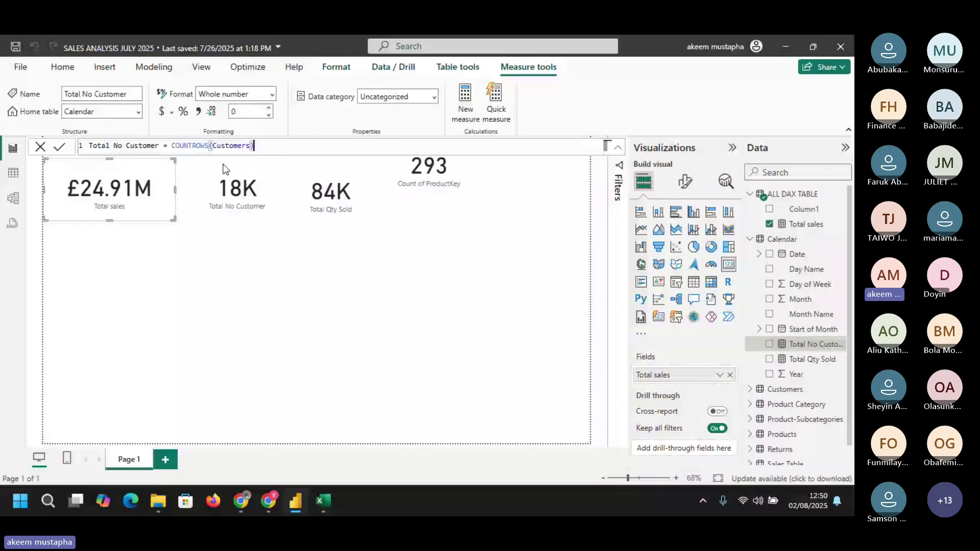
{"action": "left_click", "coordinate": [120, 112]}
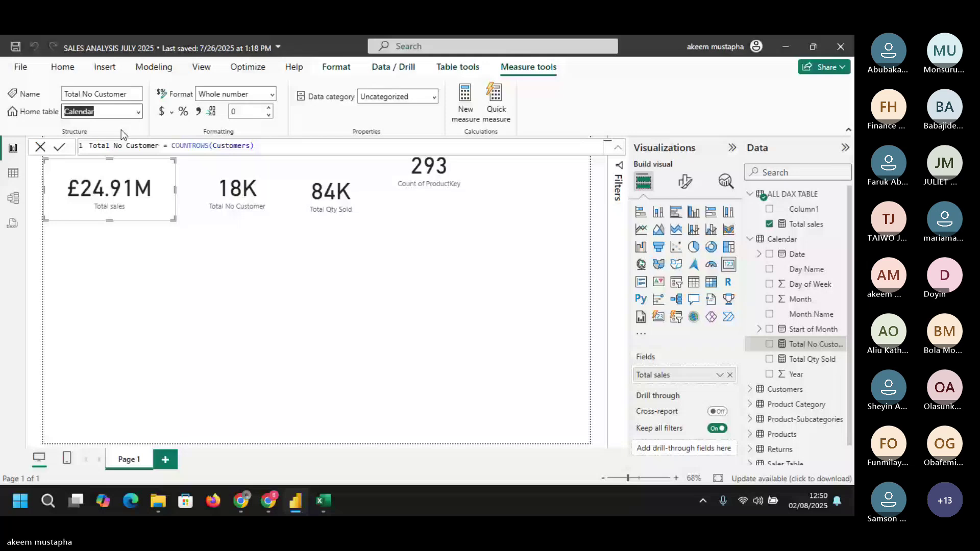
{"action": "key", "text": "Up"}
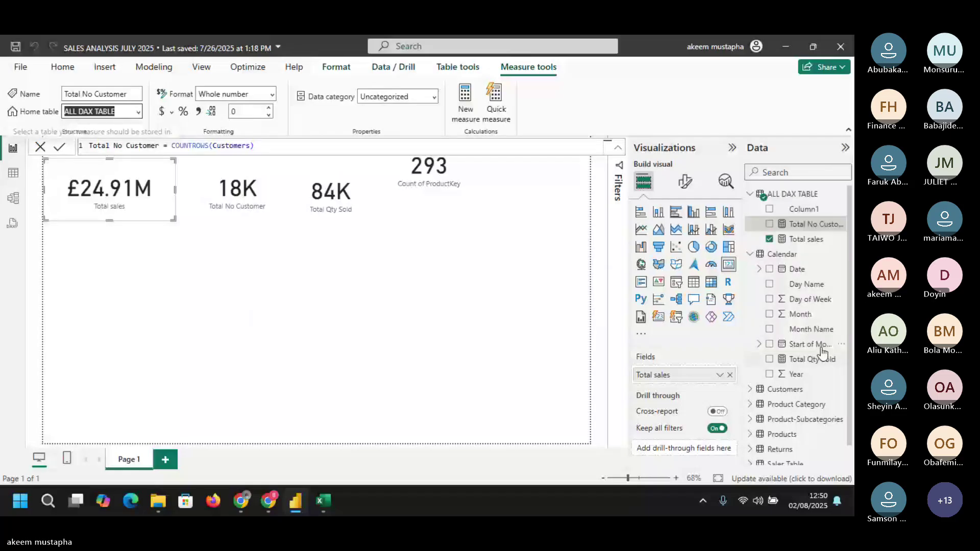
{"action": "left_click", "coordinate": [806, 362]}
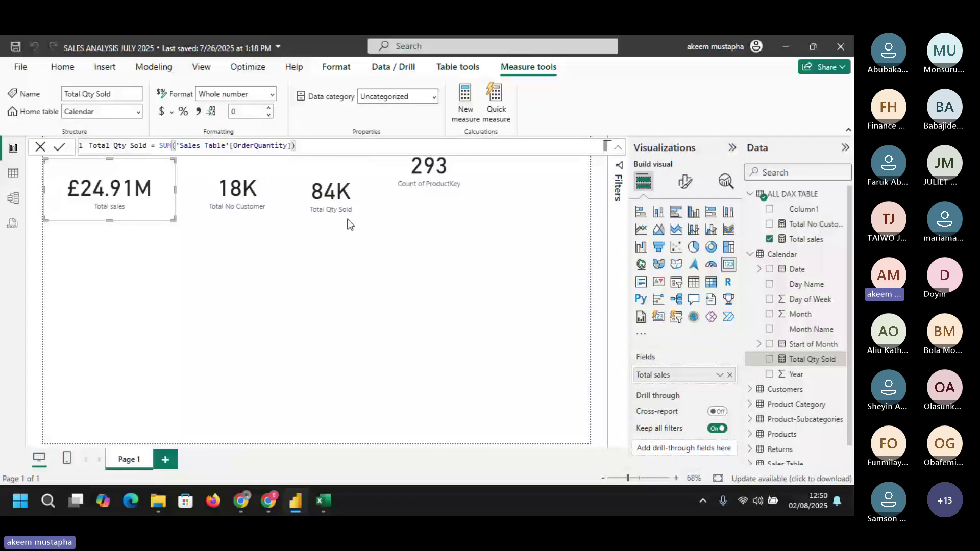
{"action": "left_click", "coordinate": [137, 112]}
{"action": "left_click", "coordinate": [107, 125]}
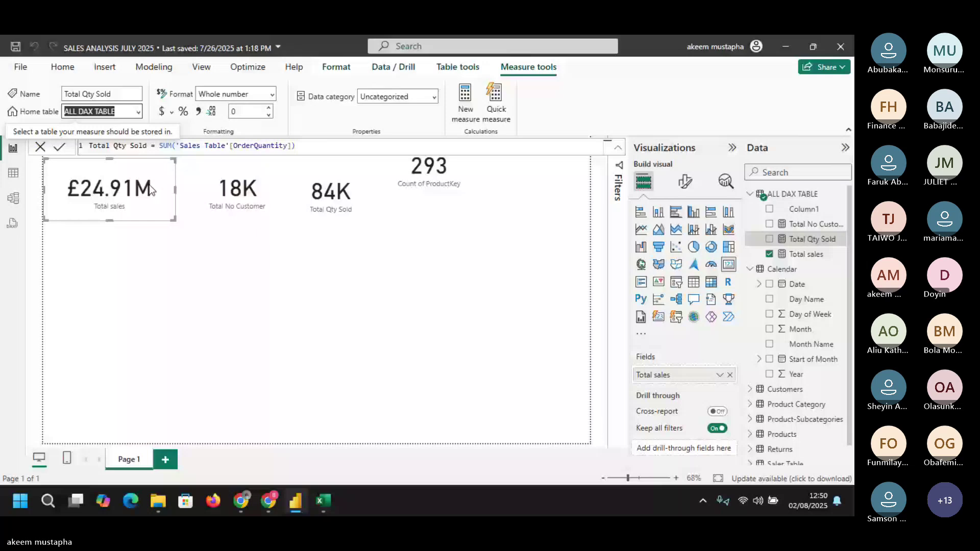
- Try the ₦ Edo (Nigeria) currency format on the Total Qty Sold measure
{"action": "left_click", "coordinate": [169, 112]}
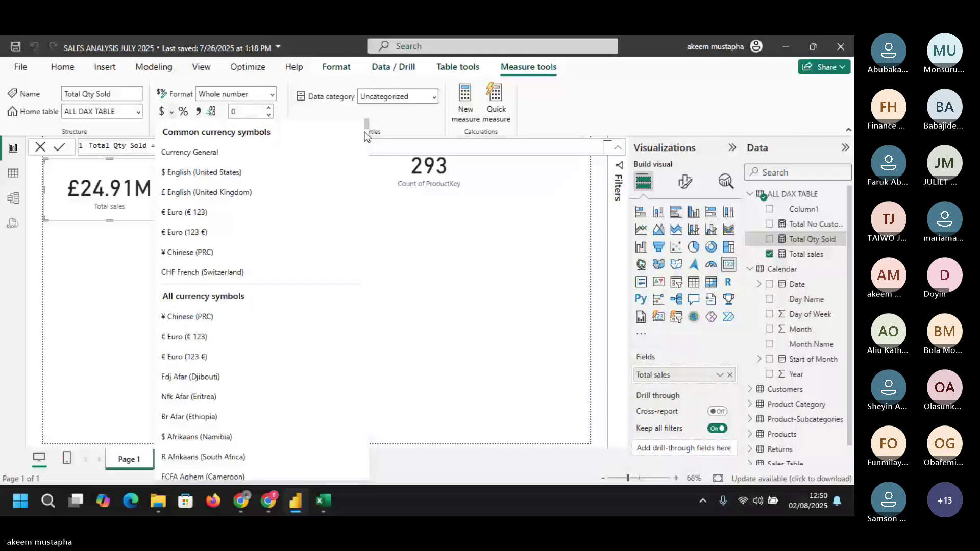
{"action": "scroll", "coordinate": [366, 131], "scroll_direction": "down", "scroll_amount": 3}
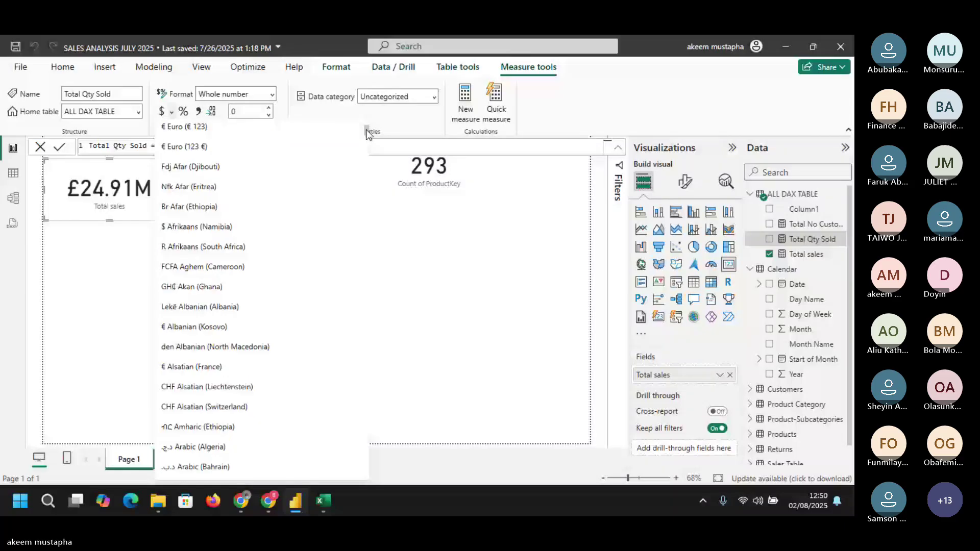
{"action": "left_click_drag", "start_coordinate": [366, 130], "coordinate": [374, 176]}
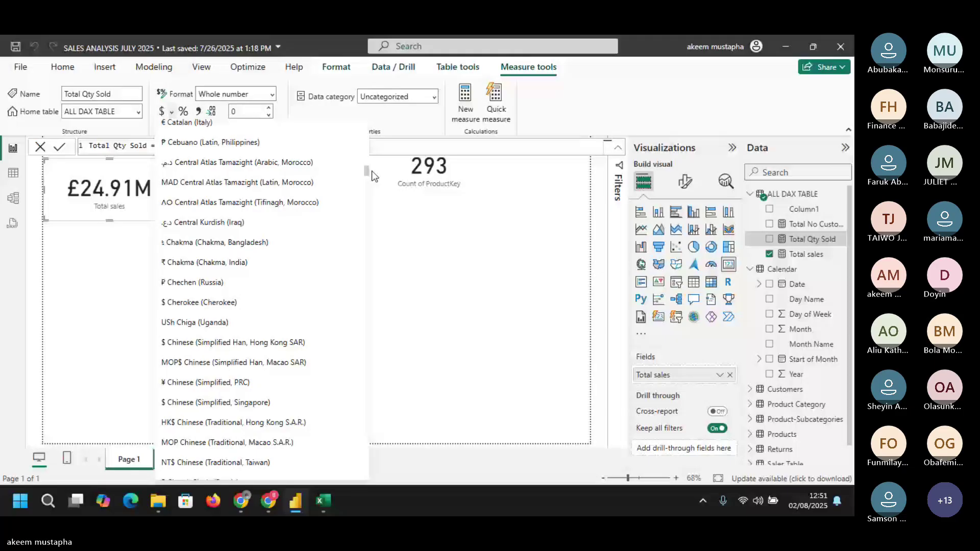
{"action": "scroll", "coordinate": [300, 367], "scroll_direction": "down", "scroll_amount": 10}
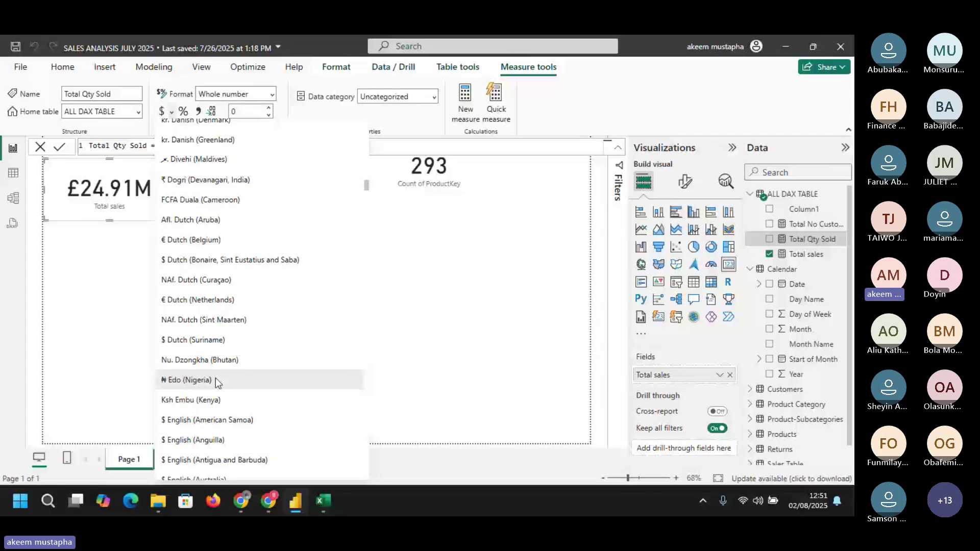
{"action": "left_click", "coordinate": [266, 130]}
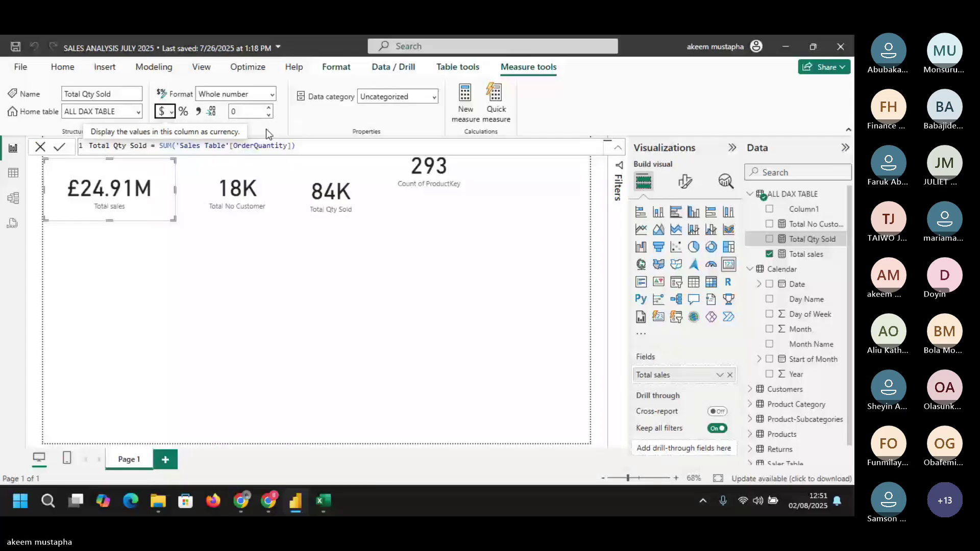
{"action": "key", "text": "Return"}
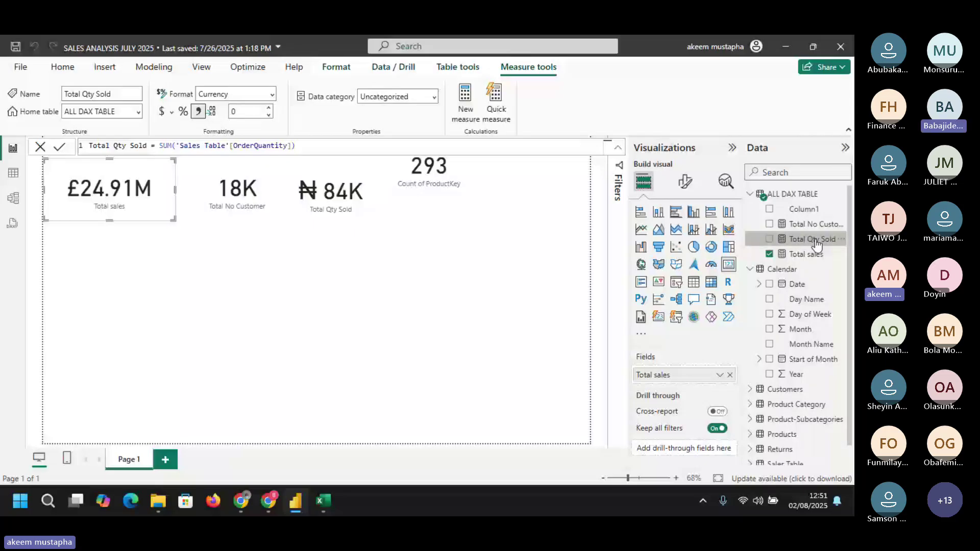
- Set the Total Qty Sold measure's format to General, then give it 2 decimal places
{"action": "left_click", "coordinate": [271, 96]}
{"action": "key", "text": "Up"}
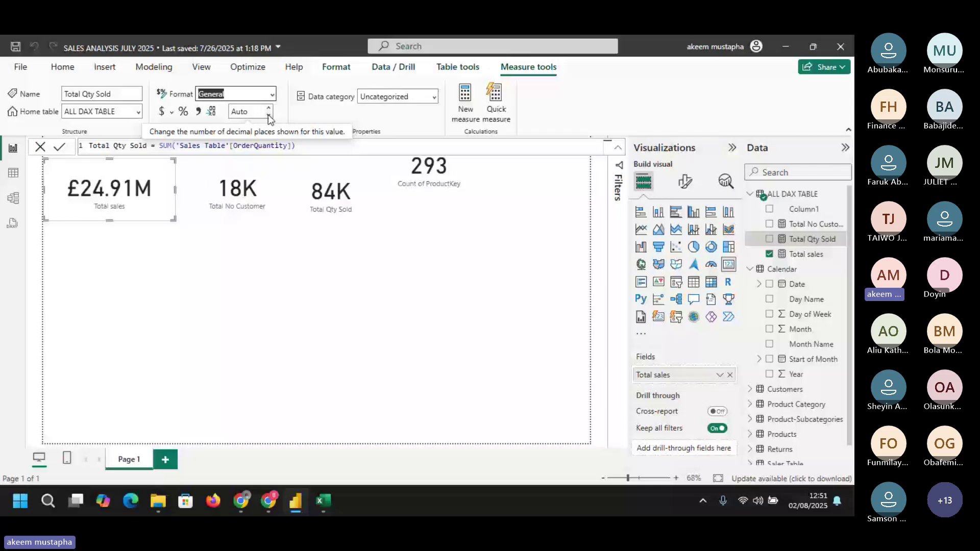
{"action": "left_click", "coordinate": [263, 113]}
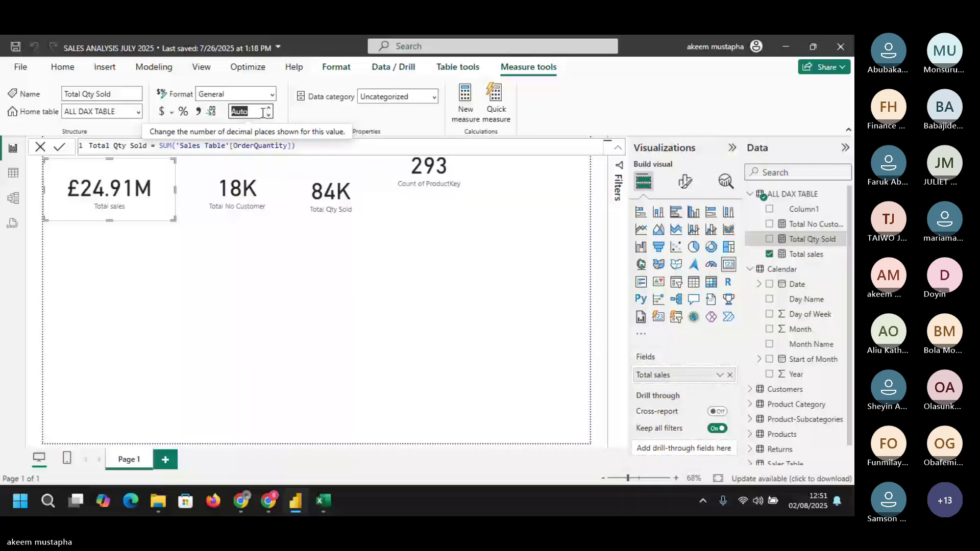
{"action": "type", "text": "2"}
{"action": "key", "text": "Tab"}
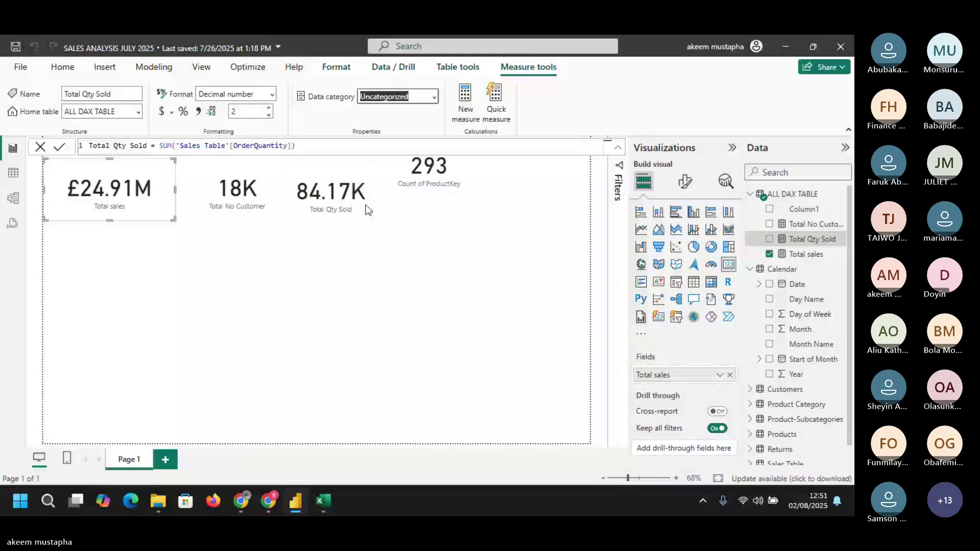
- Set the Total No Customer measure to show 2 decimal places
{"action": "left_click", "coordinate": [237, 192]}
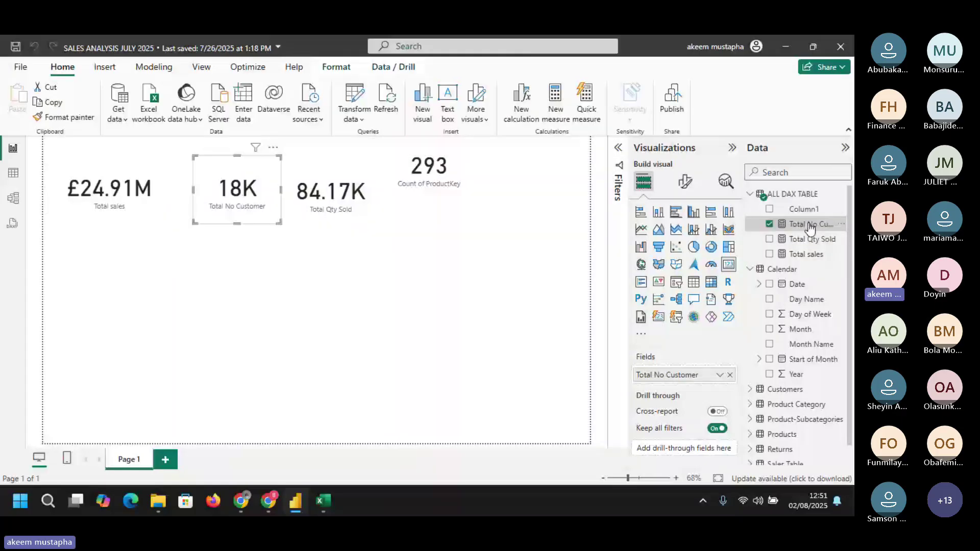
{"action": "left_click", "coordinate": [810, 226]}
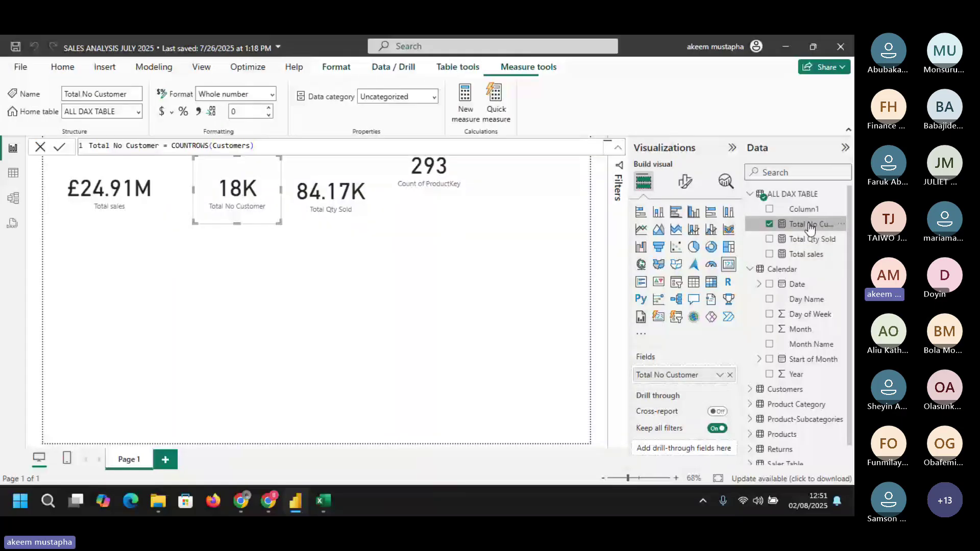
{"action": "left_click", "coordinate": [249, 106]}
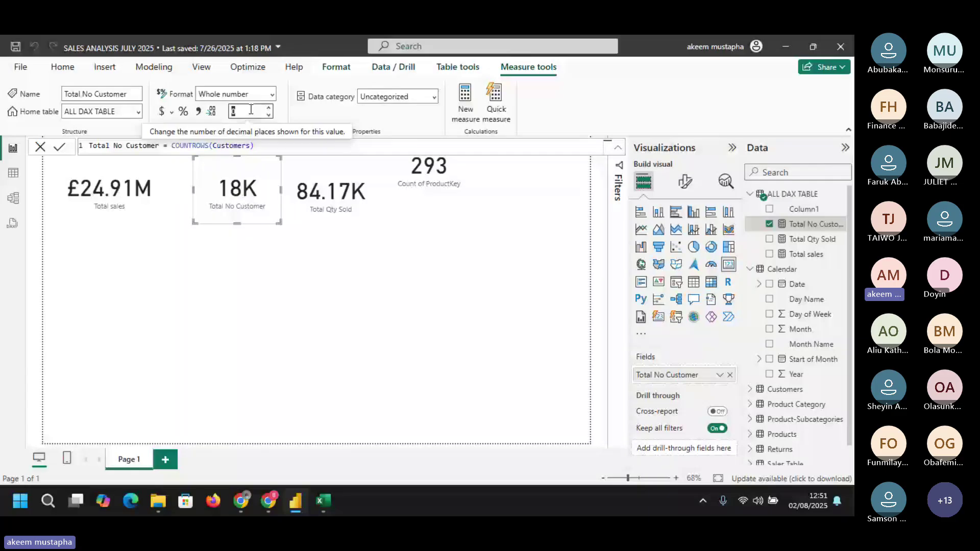
{"action": "type", "text": "2"}
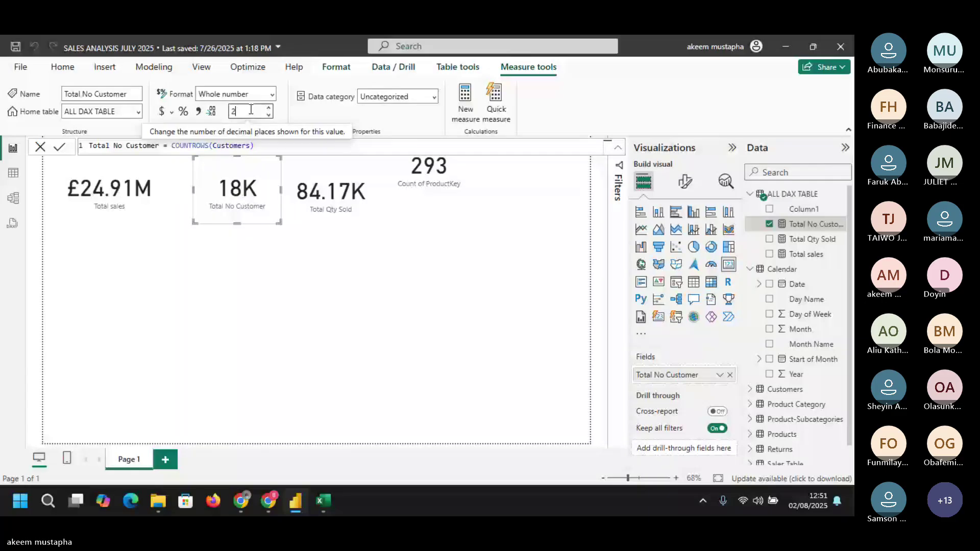
{"action": "key", "text": "Return"}
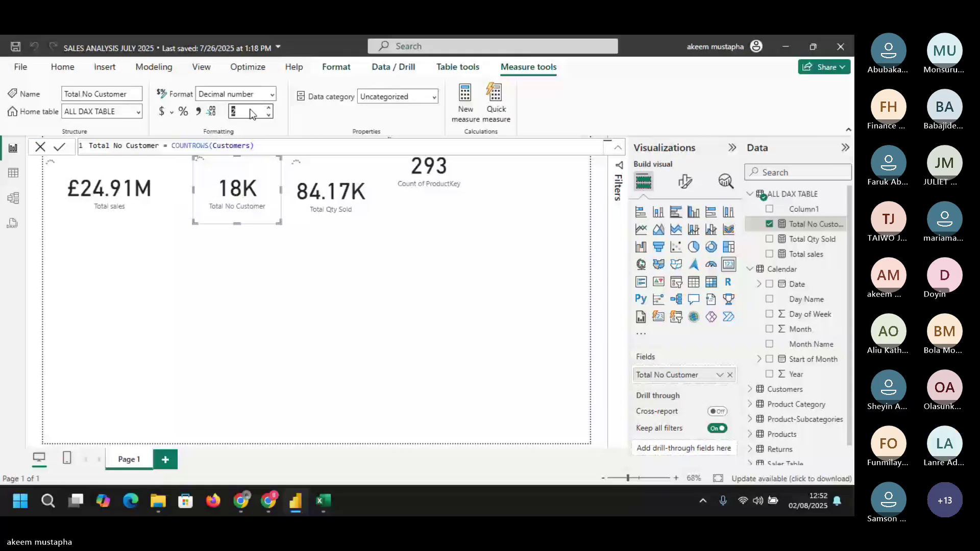
- Apply the naira (₦) currency format with 2 decimals to the Total sales measure and slightly shift and shrink its card
{"action": "left_click", "coordinate": [139, 197]}
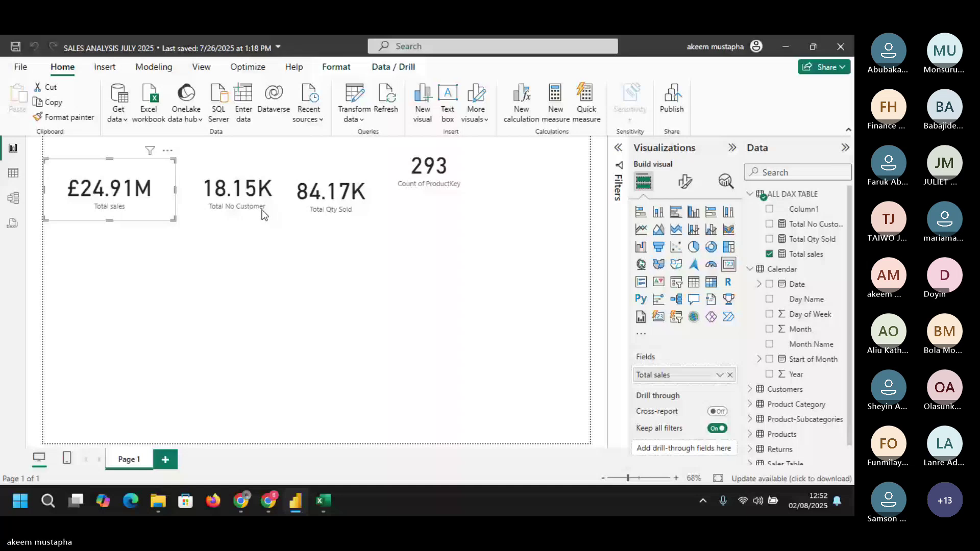
{"action": "left_click", "coordinate": [807, 254]}
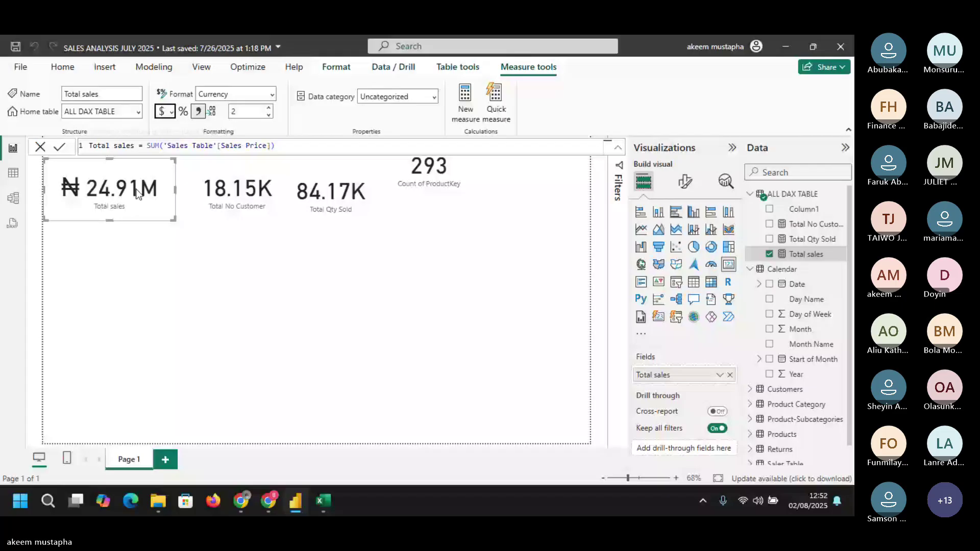
{"action": "left_click_drag", "start_coordinate": [136, 191], "coordinate": [142, 201]}
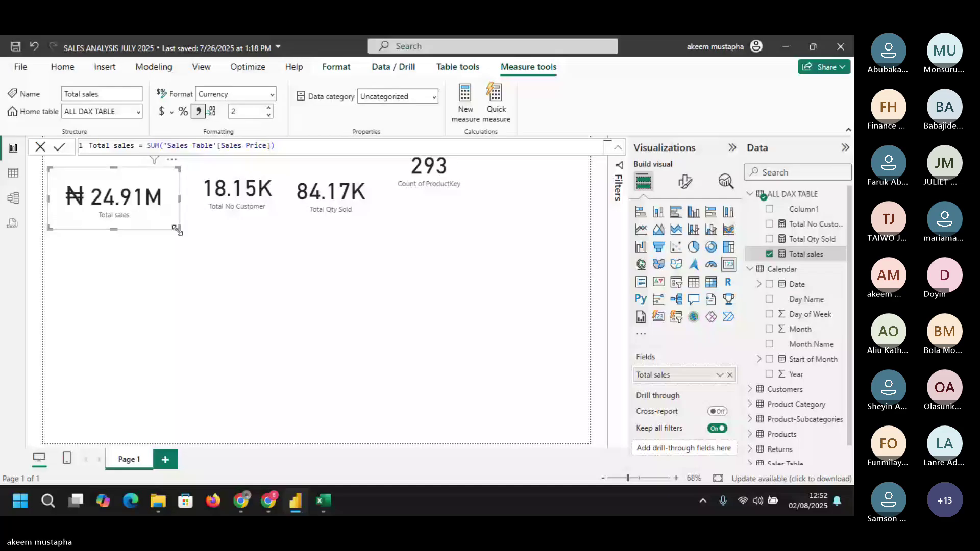
{"action": "left_click_drag", "start_coordinate": [176, 229], "coordinate": [172, 220]}
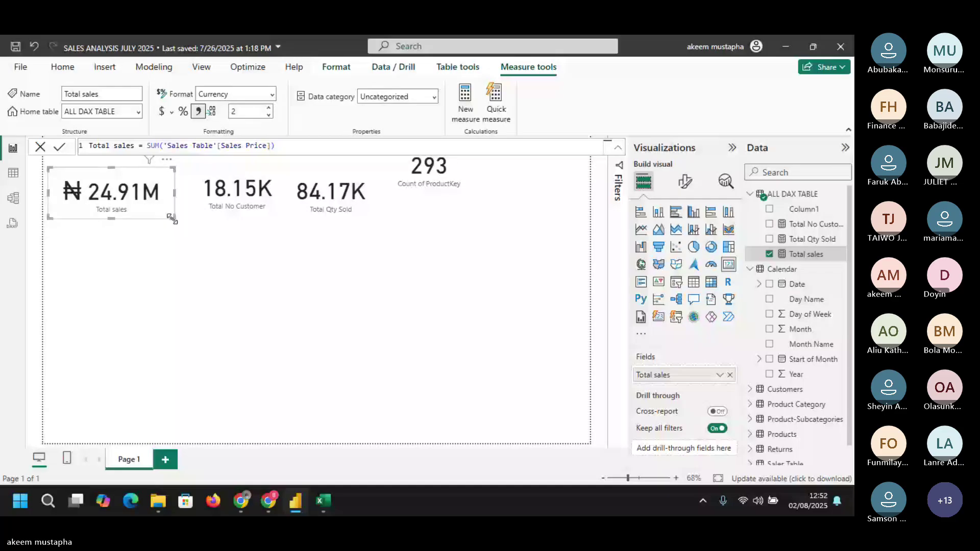
- Align the Total sales, Total No Customer, Total Qty Sold and Count of ProductKey cards in one closely spaced row lower on the page
{"action": "left_click", "coordinate": [244, 197]}
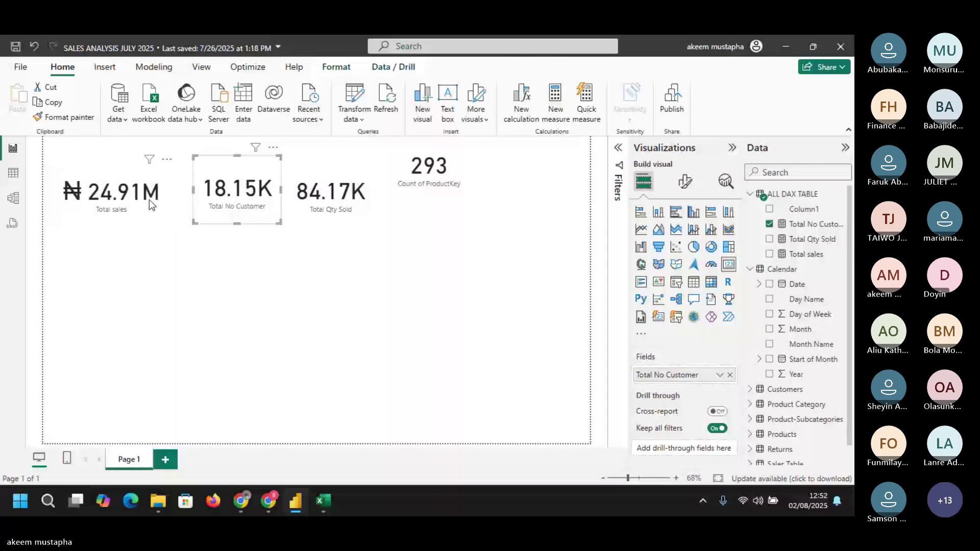
{"action": "left_click", "coordinate": [149, 201]}
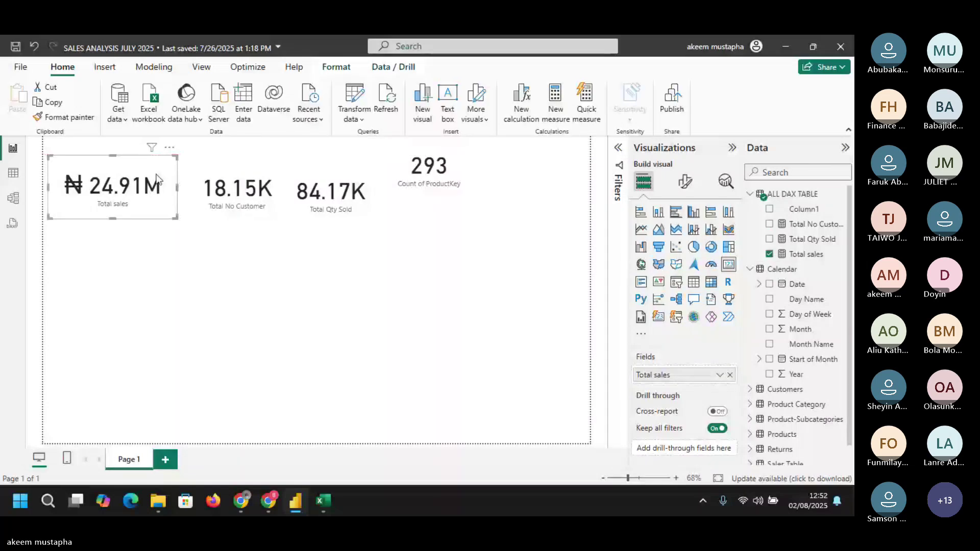
{"action": "left_click_drag", "start_coordinate": [157, 179], "coordinate": [153, 201]}
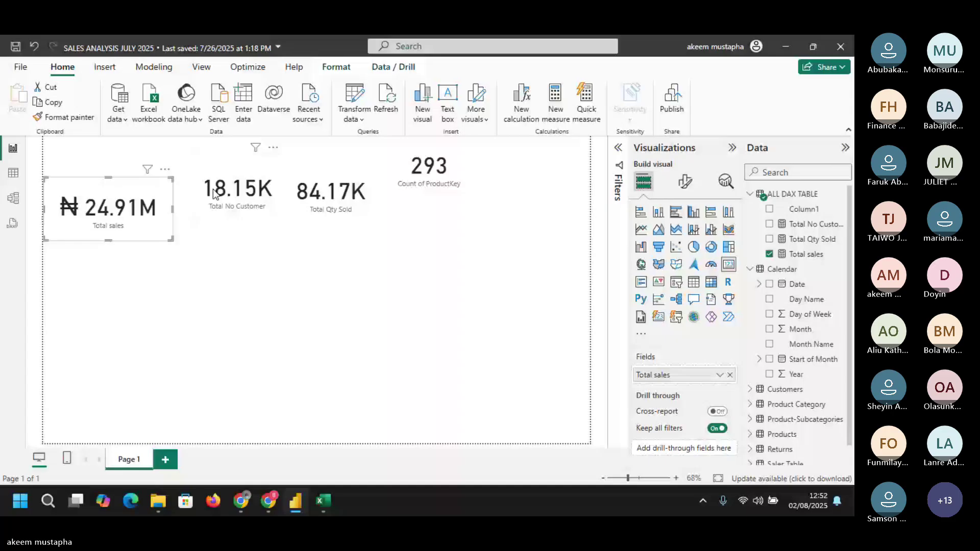
{"action": "left_click_drag", "start_coordinate": [232, 198], "coordinate": [231, 207]}
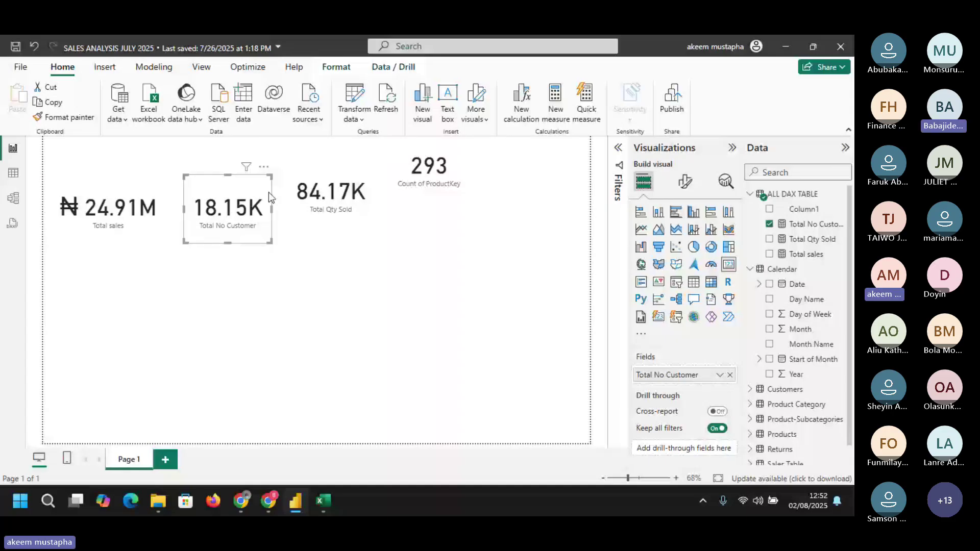
{"action": "left_click_drag", "start_coordinate": [327, 204], "coordinate": [312, 220]}
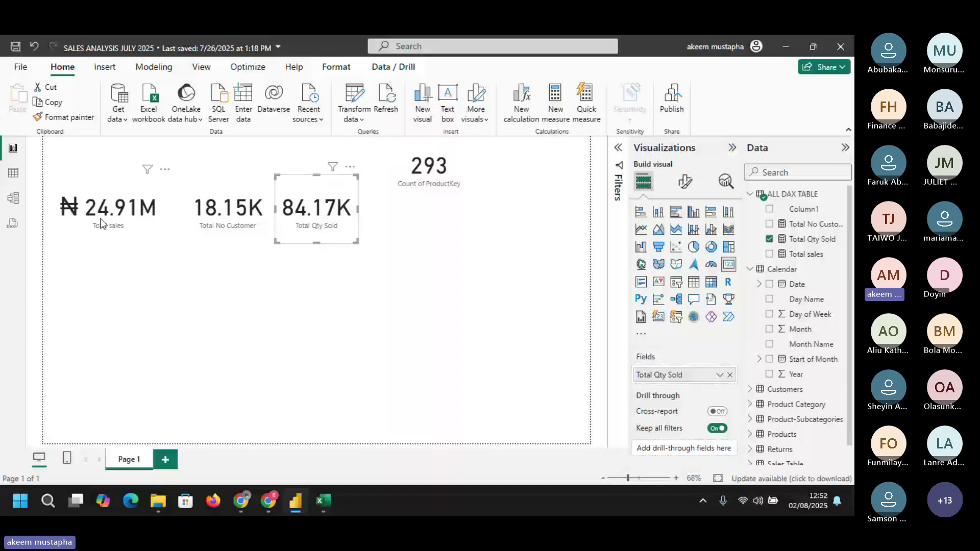
{"action": "left_click", "coordinate": [388, 199]}
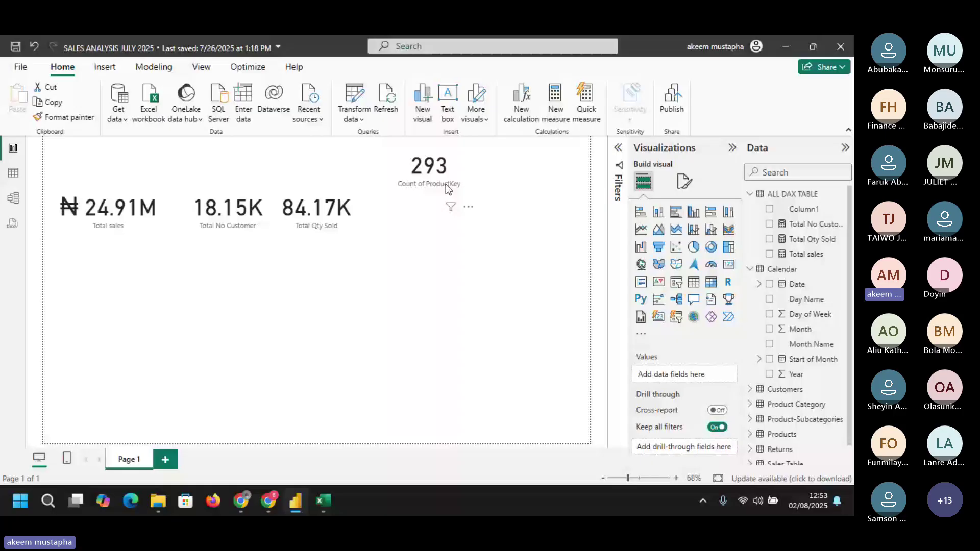
{"action": "left_click_drag", "start_coordinate": [445, 184], "coordinate": [423, 231]}
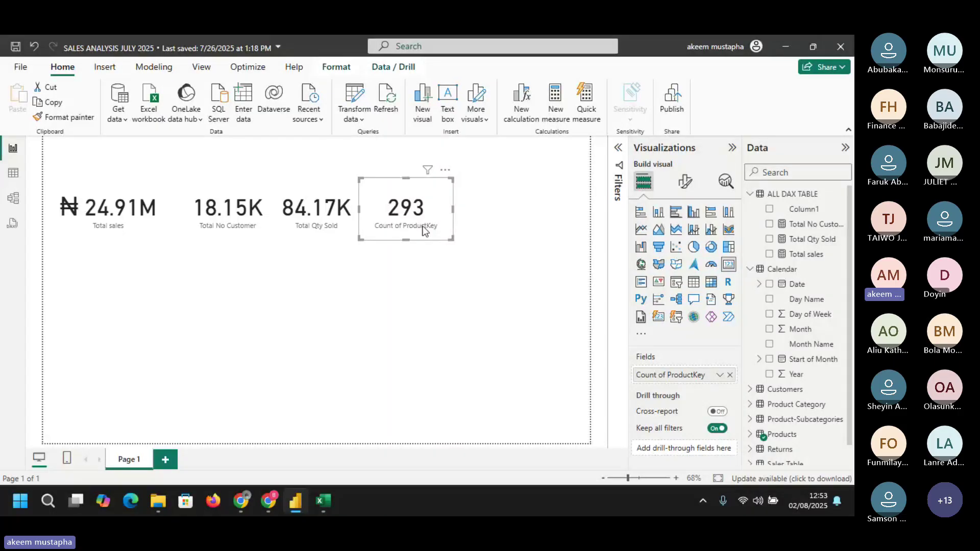
{"action": "left_click", "coordinate": [128, 235]}
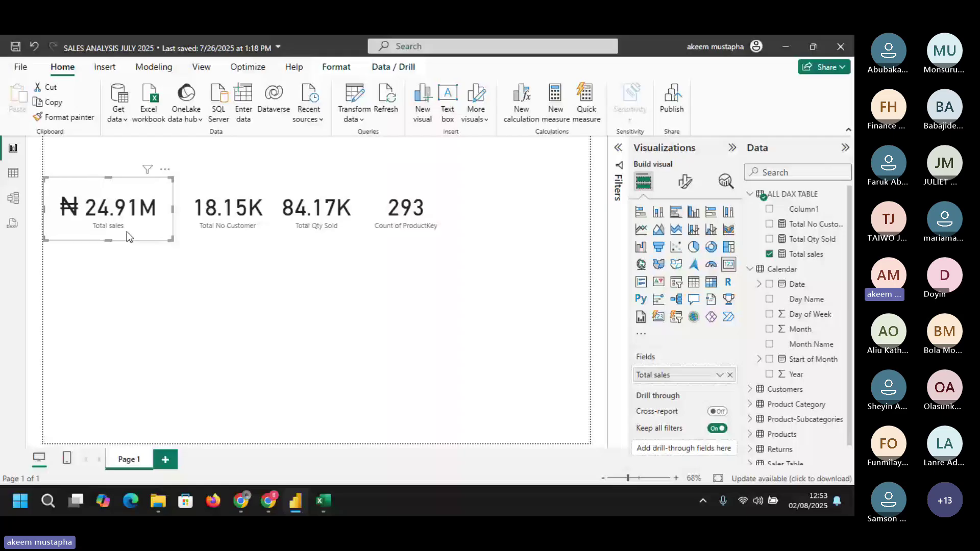
- Insert a stacked bar chart below the cards with Total sales on its X-axis
{"action": "left_click", "coordinate": [153, 286]}
{"action": "left_click", "coordinate": [642, 214]}
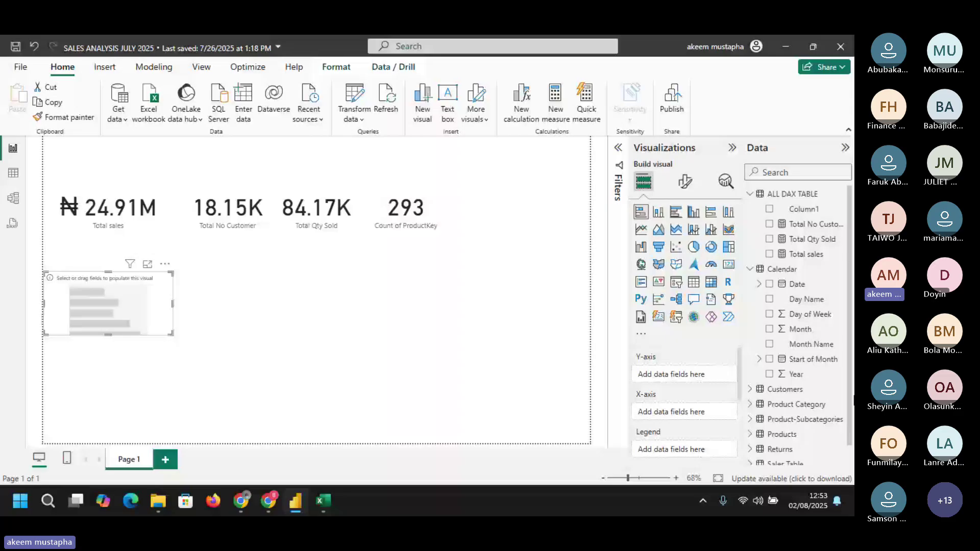
{"action": "left_click", "coordinate": [769, 254]}
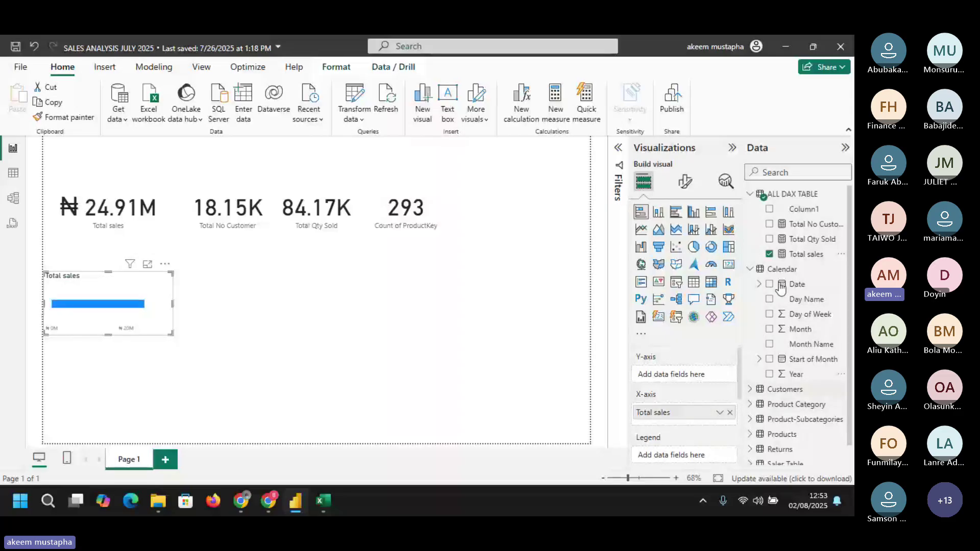
- Collapse the Calendar and ALL DAX TABLE fields and add SubcategoryName from Product-Subcategories to the bar chart's Y-axis
{"action": "left_click", "coordinate": [760, 268]}
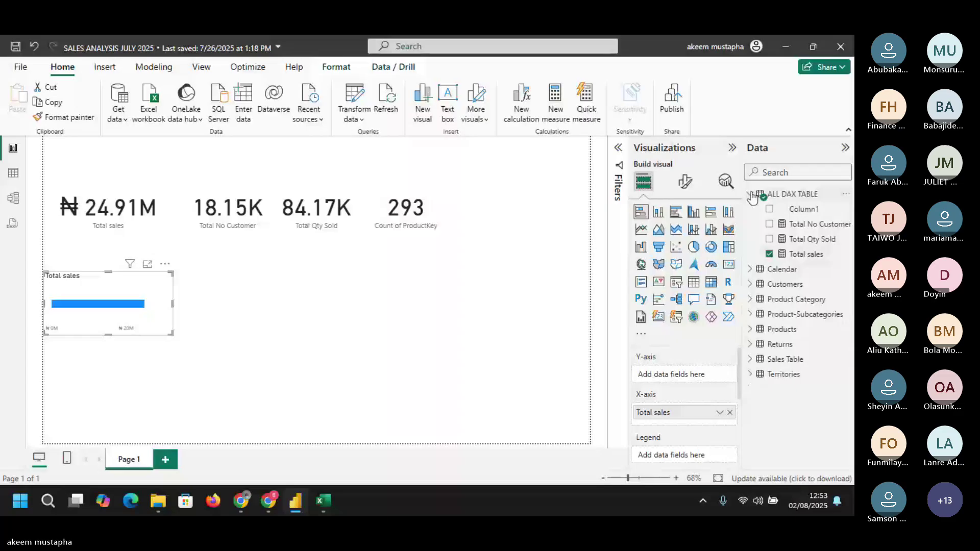
{"action": "left_click", "coordinate": [751, 195]}
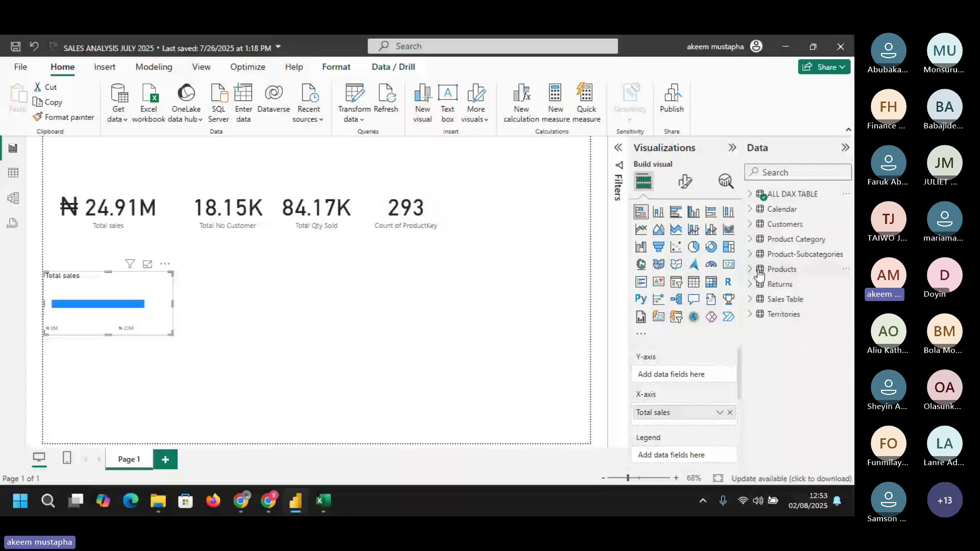
{"action": "left_click", "coordinate": [753, 270]}
{"action": "left_click", "coordinate": [751, 239]}
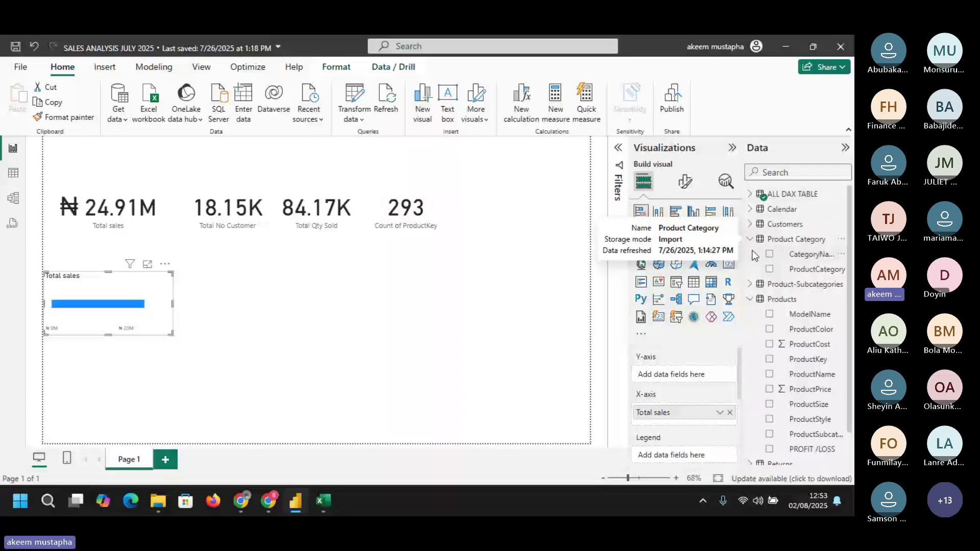
{"action": "left_click", "coordinate": [752, 285]}
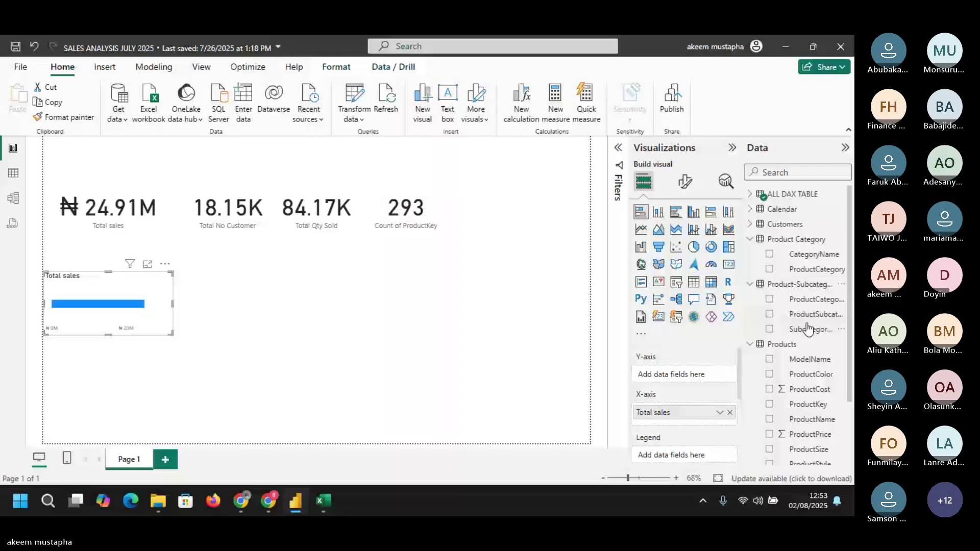
{"action": "left_click", "coordinate": [769, 330]}
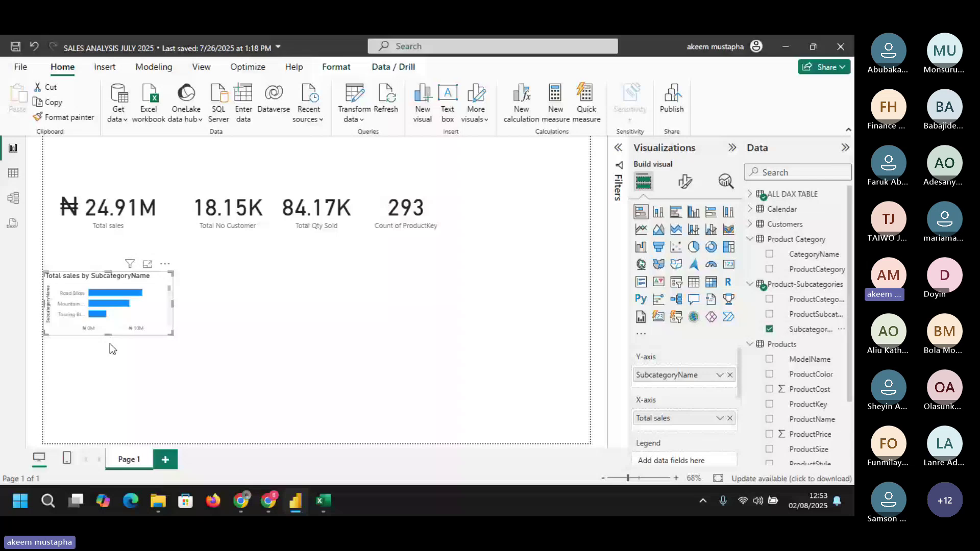
- Extend the bar chart of sales by subcategory down to near the page's lower edge, about as wide as the Total sales card
{"action": "left_click_drag", "start_coordinate": [110, 343], "coordinate": [112, 402]}
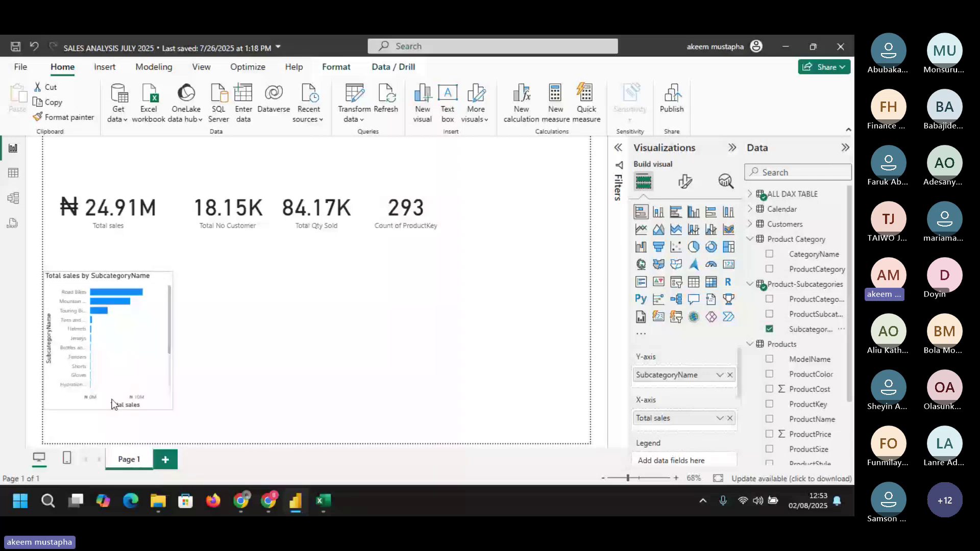
{"action": "left_click_drag", "start_coordinate": [173, 345], "coordinate": [146, 347]}
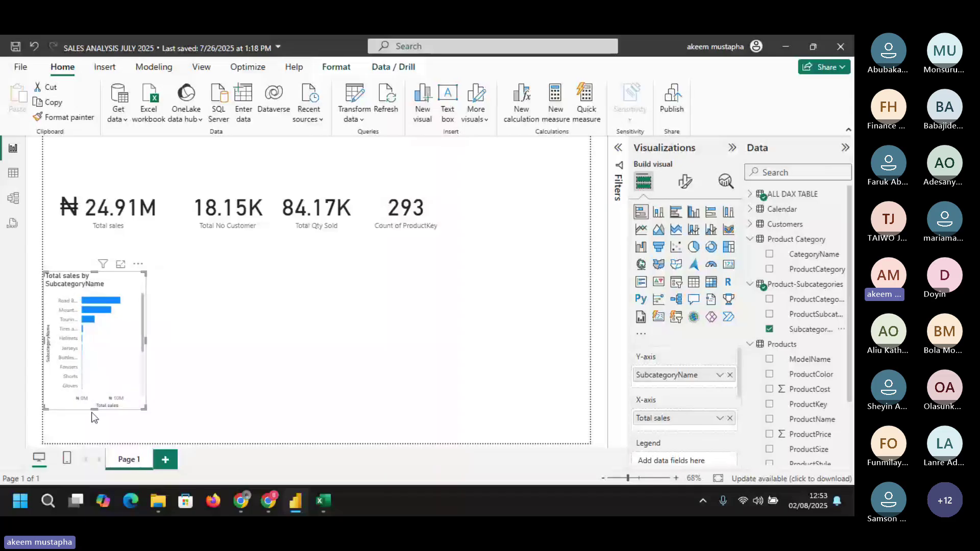
{"action": "left_click_drag", "start_coordinate": [93, 410], "coordinate": [93, 434]}
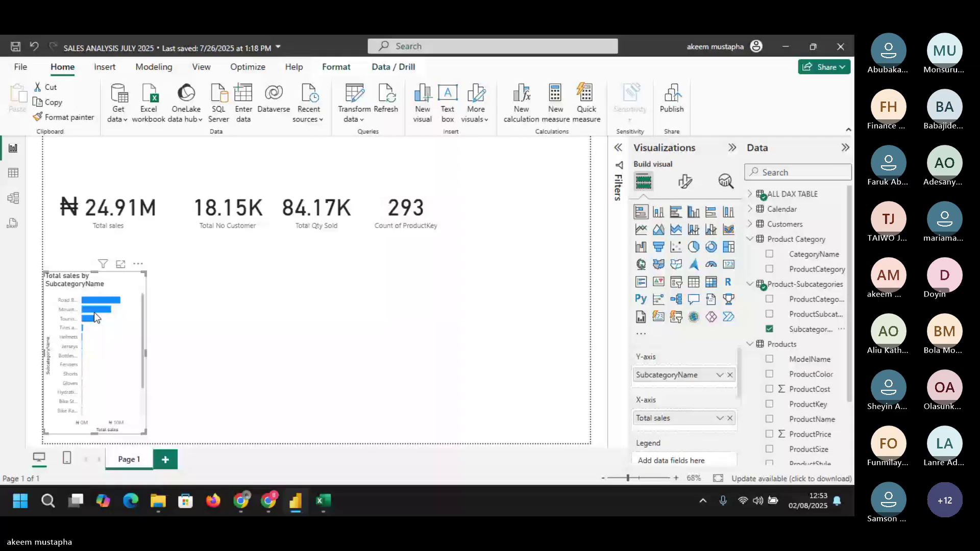
{"action": "left_click_drag", "start_coordinate": [146, 365], "coordinate": [231, 369]}
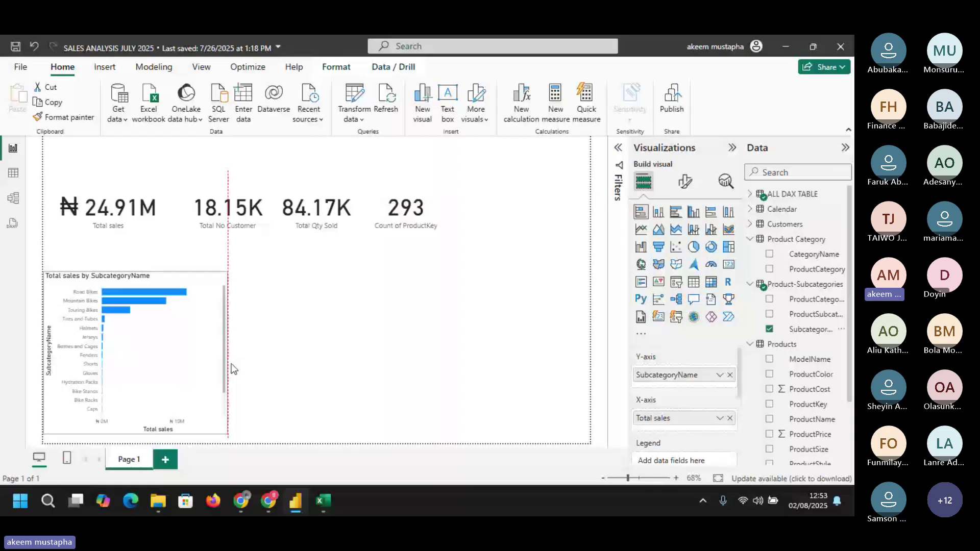
{"action": "left_click_drag", "start_coordinate": [231, 369], "coordinate": [178, 345]}
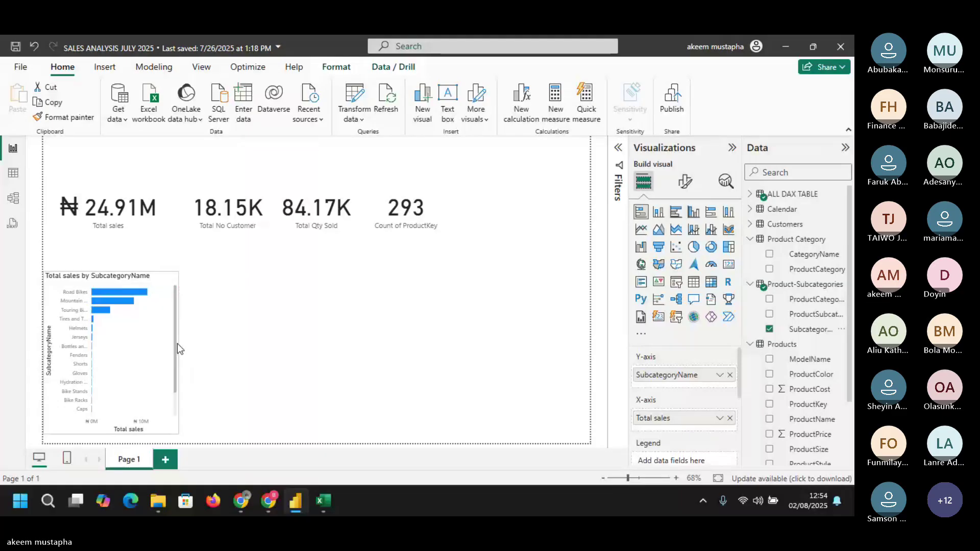
{"action": "left_click", "coordinate": [125, 208]}
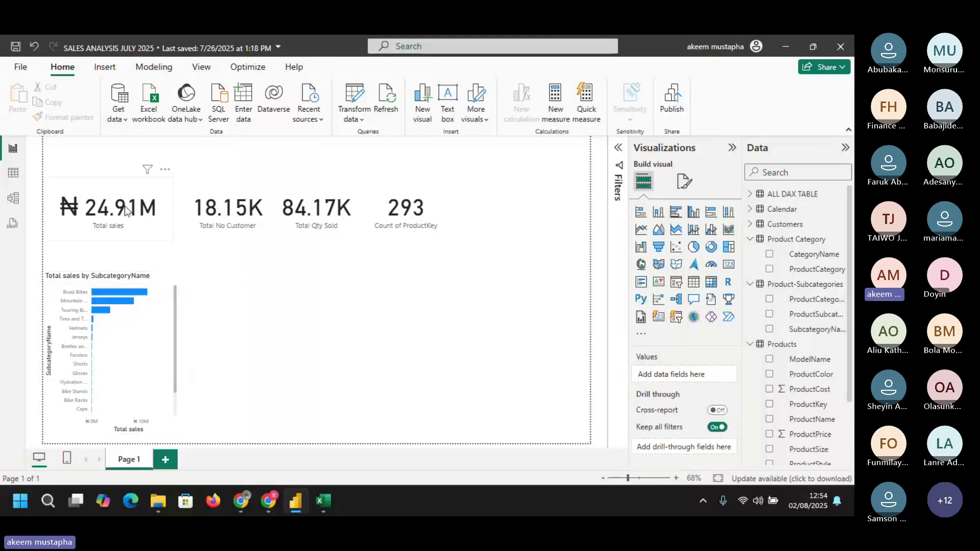
- Insert a line chart beside the bar chart and widen it to about twice its inserted width
{"action": "left_click", "coordinate": [273, 319]}
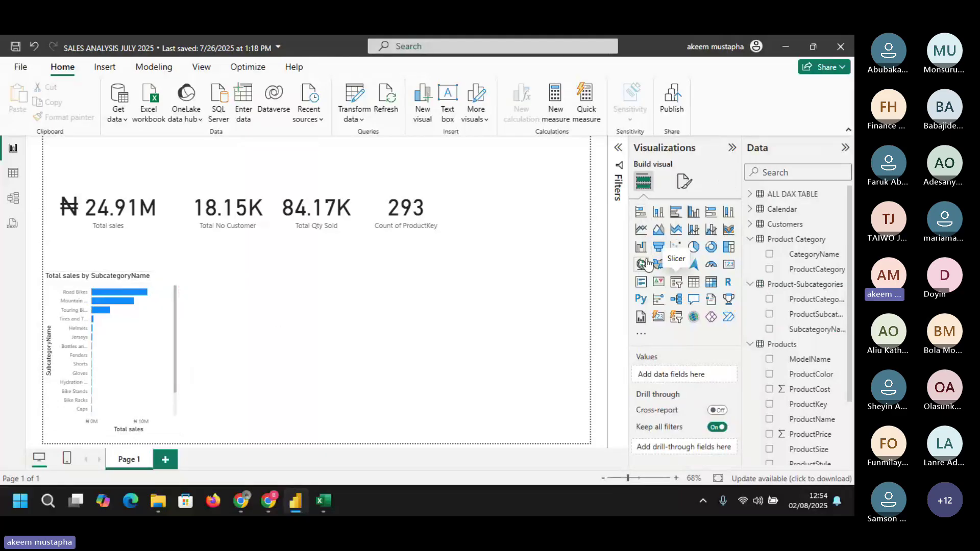
{"action": "left_click", "coordinate": [641, 231]}
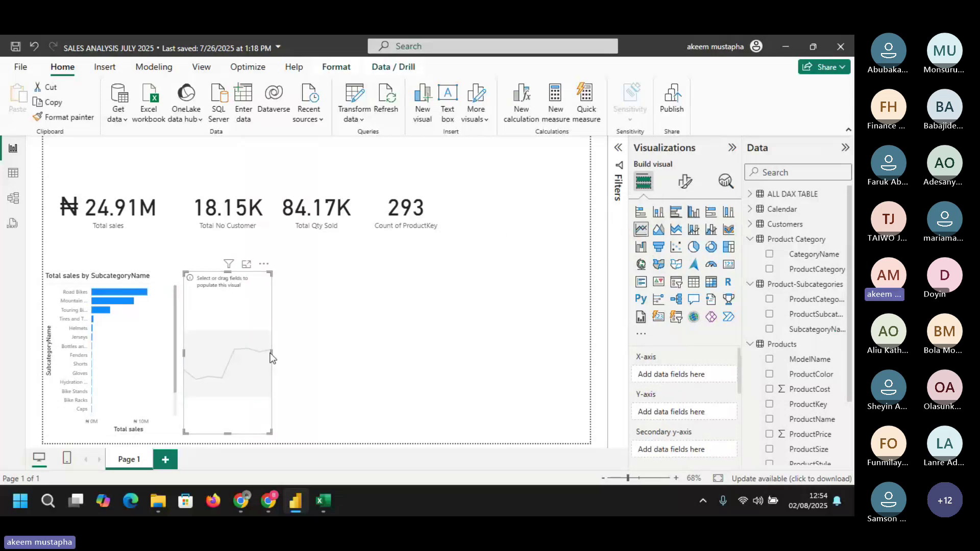
{"action": "left_click_drag", "start_coordinate": [272, 353], "coordinate": [375, 359]}
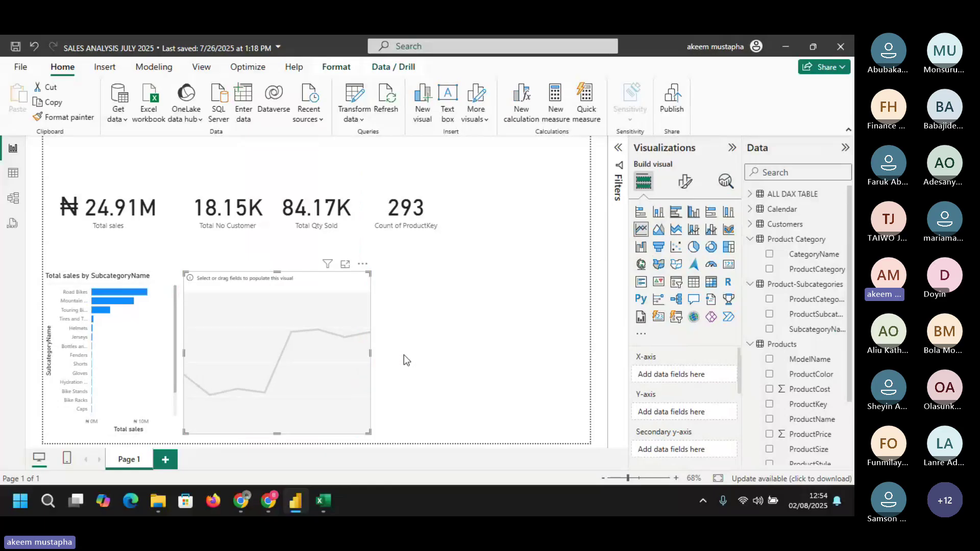
- Plot Total sales on the line chart's Y-axis against Date from Calendar on the X-axis, and narrow the chart slightly
{"action": "left_click", "coordinate": [750, 194]}
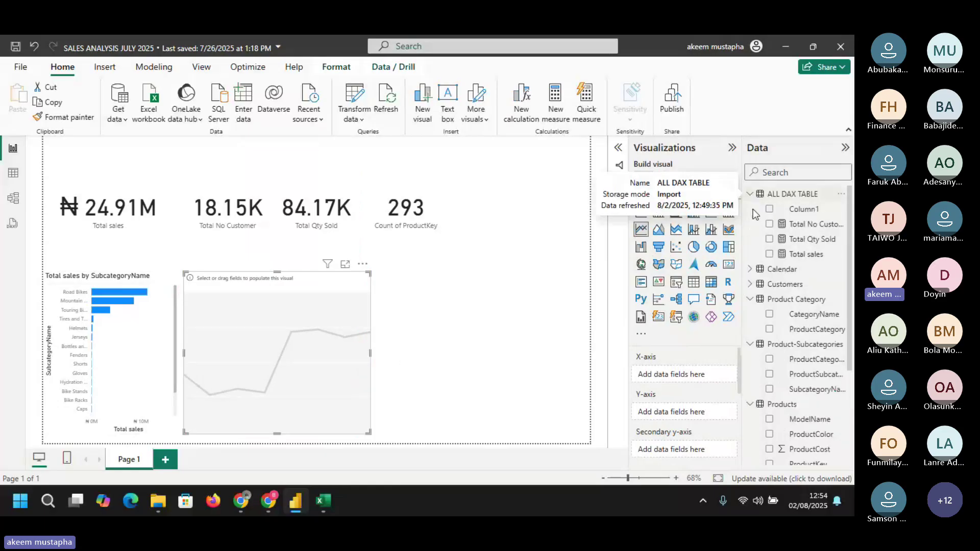
{"action": "left_click", "coordinate": [770, 255]}
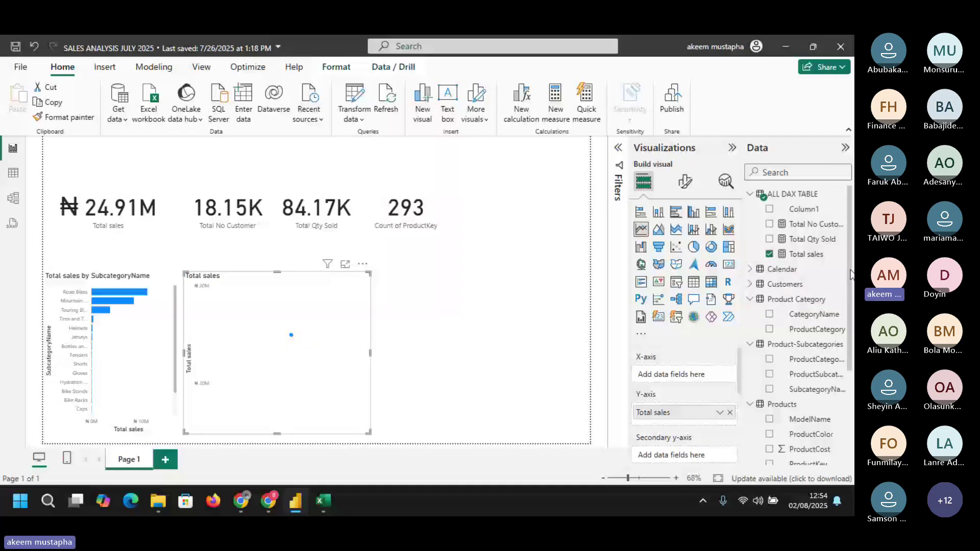
{"action": "left_click", "coordinate": [752, 270]}
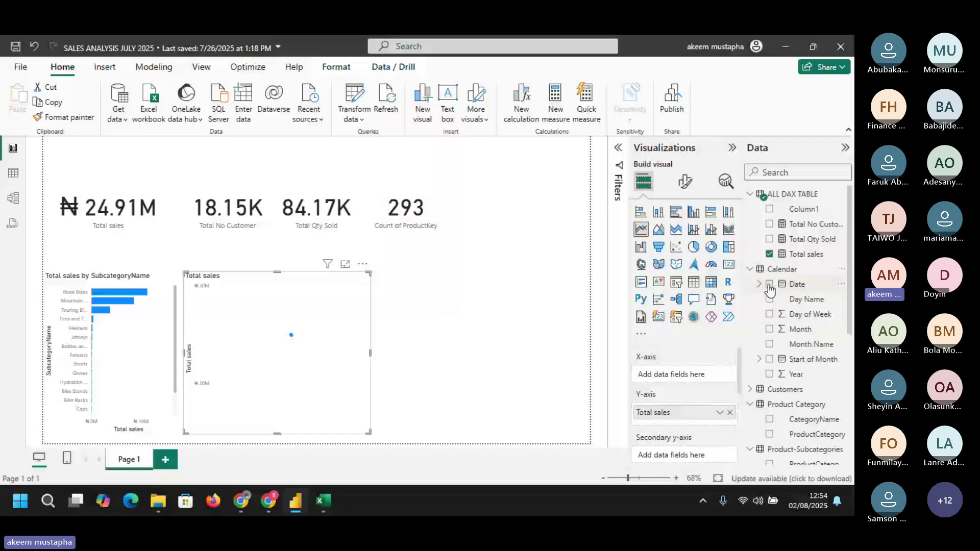
{"action": "left_click", "coordinate": [770, 285]}
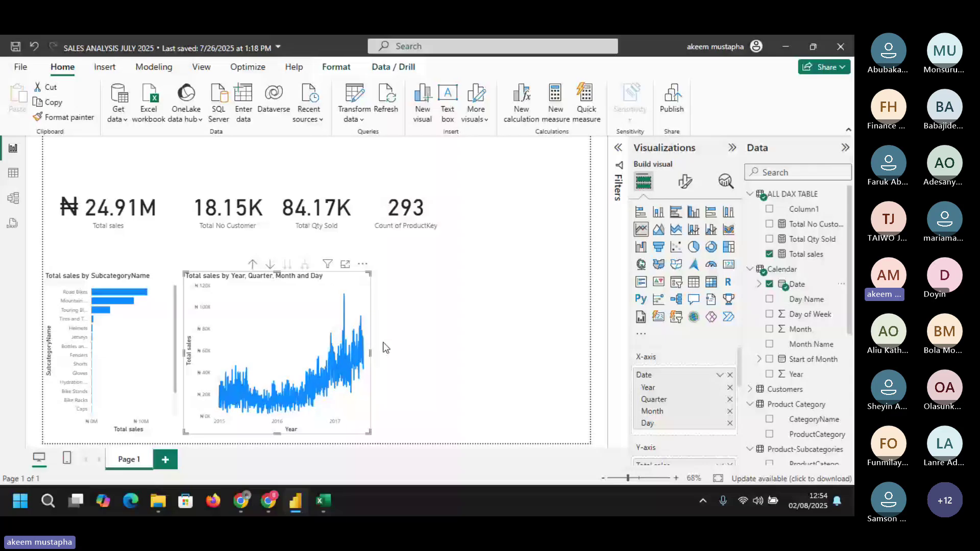
{"action": "left_click_drag", "start_coordinate": [372, 352], "coordinate": [361, 358]}
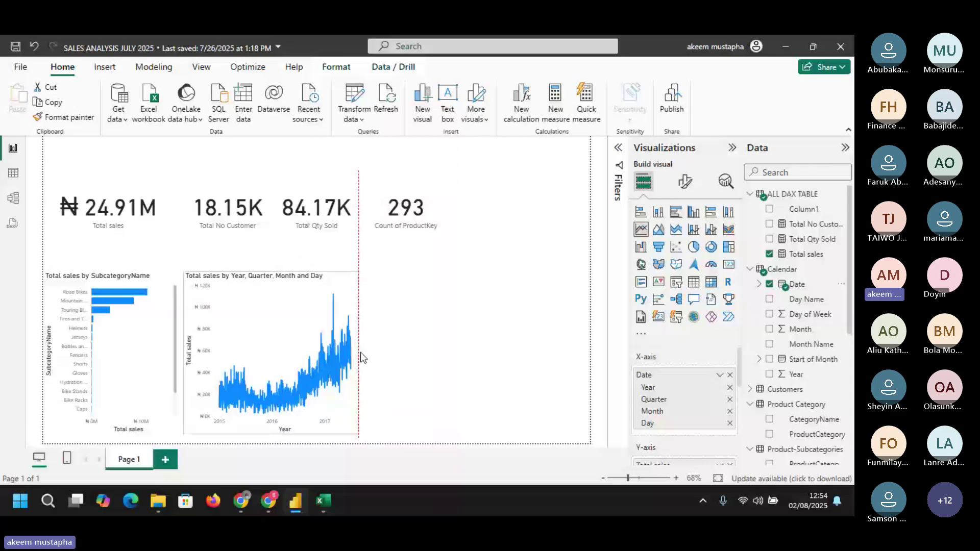
- Insert a donut chart beside the line chart with Total sales as its values
{"action": "left_click", "coordinate": [541, 321]}
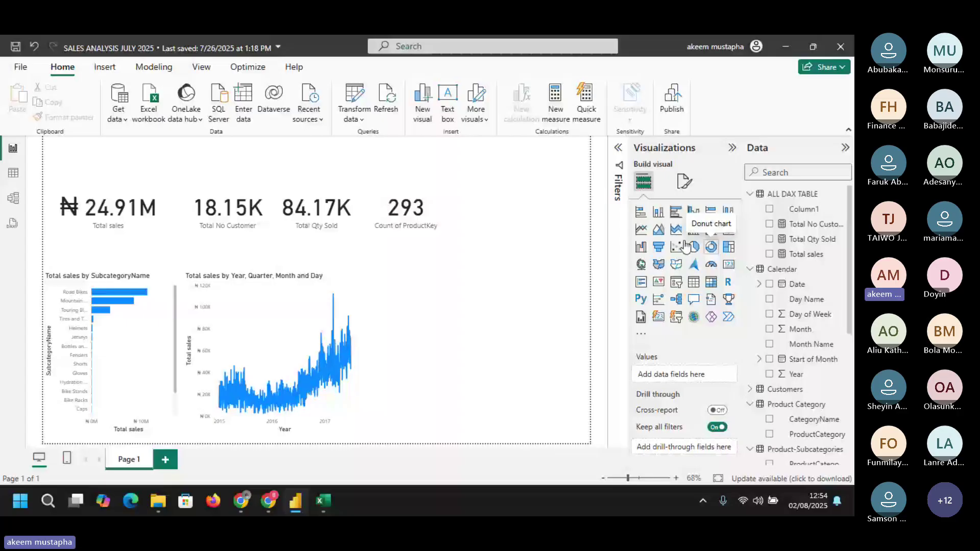
{"action": "left_click", "coordinate": [712, 246]}
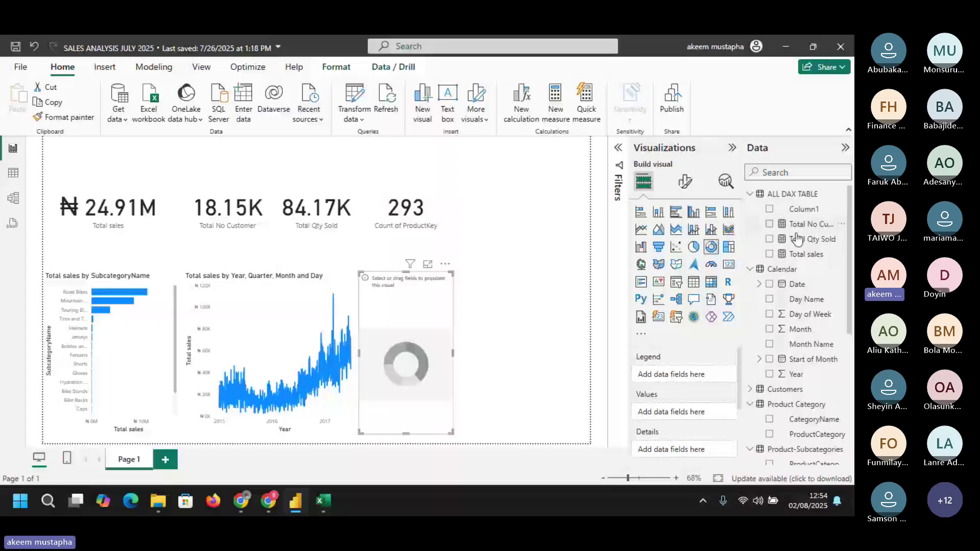
{"action": "left_click", "coordinate": [770, 254]}
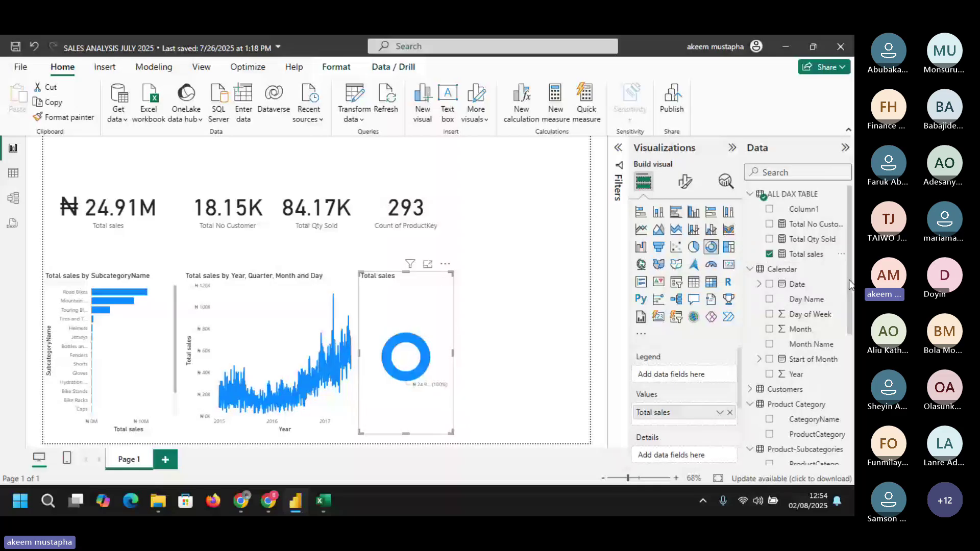
- Add Gender from Customers as the donut chart's legend and shrink the chart to a small visual near the page's lower edge
{"action": "scroll", "coordinate": [781, 304], "scroll_direction": "down", "scroll_amount": 2}
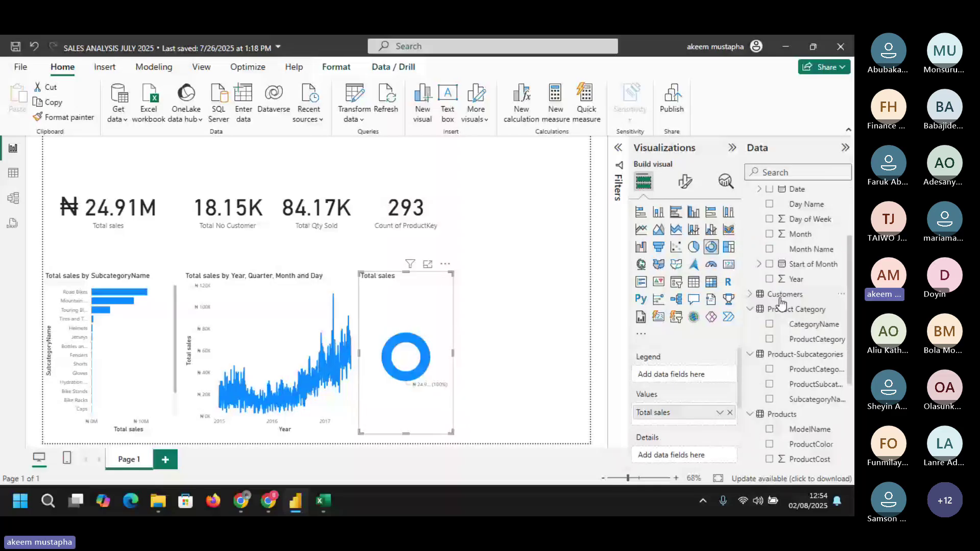
{"action": "left_click", "coordinate": [780, 296]}
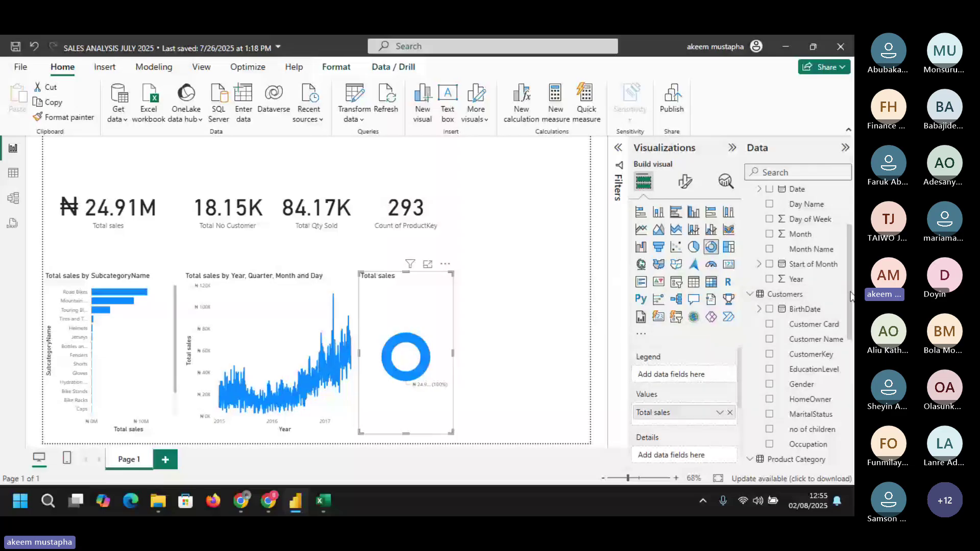
{"action": "scroll", "coordinate": [771, 303], "scroll_direction": "down", "scroll_amount": 3}
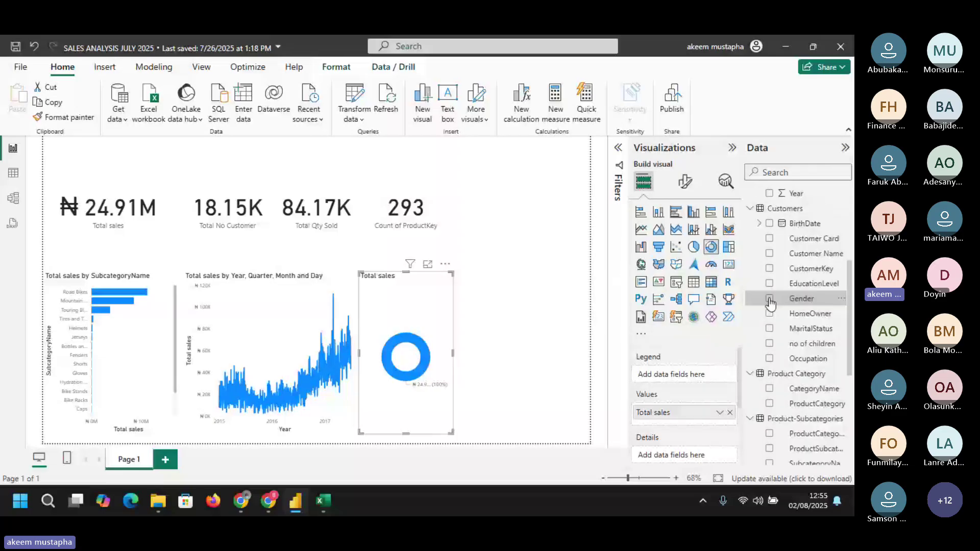
{"action": "left_click", "coordinate": [769, 298]}
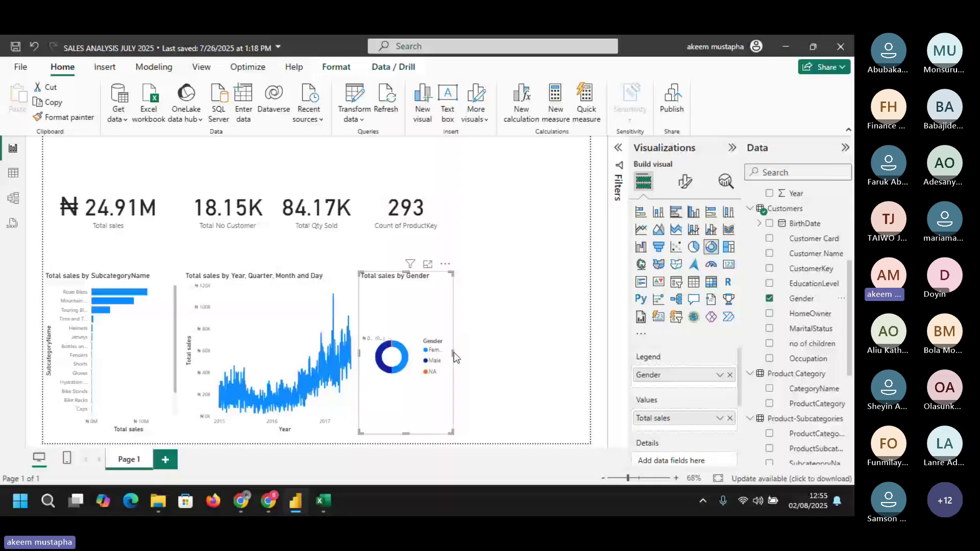
{"action": "left_click_drag", "start_coordinate": [454, 352], "coordinate": [490, 353]}
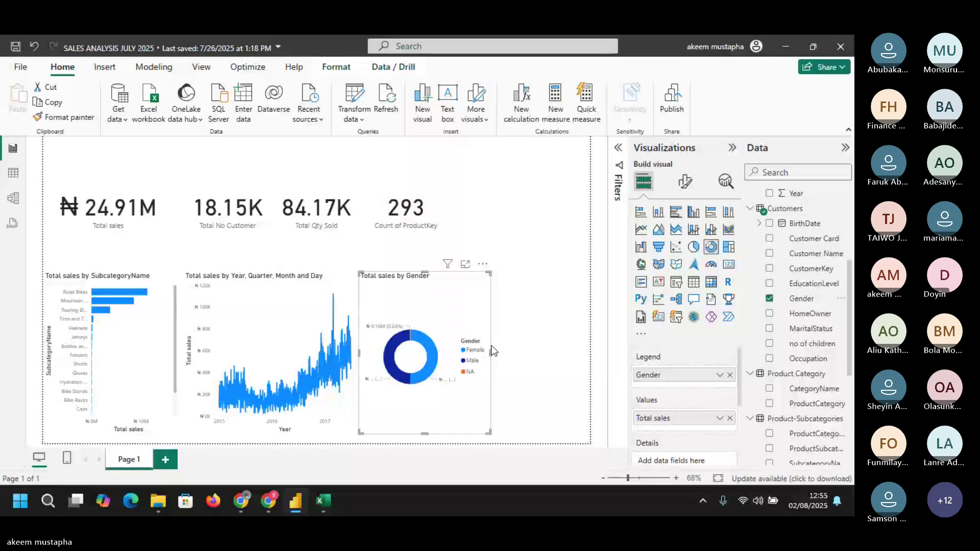
{"action": "left_click_drag", "start_coordinate": [489, 281], "coordinate": [457, 344]}
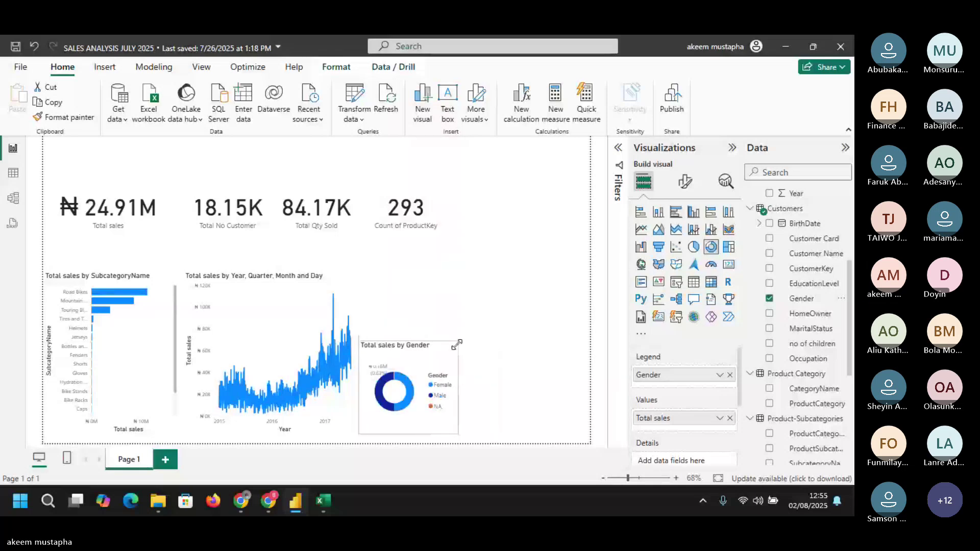
- Insert a pie chart with Total sales as its values and place it beside the donut chart
{"action": "left_click", "coordinate": [506, 307]}
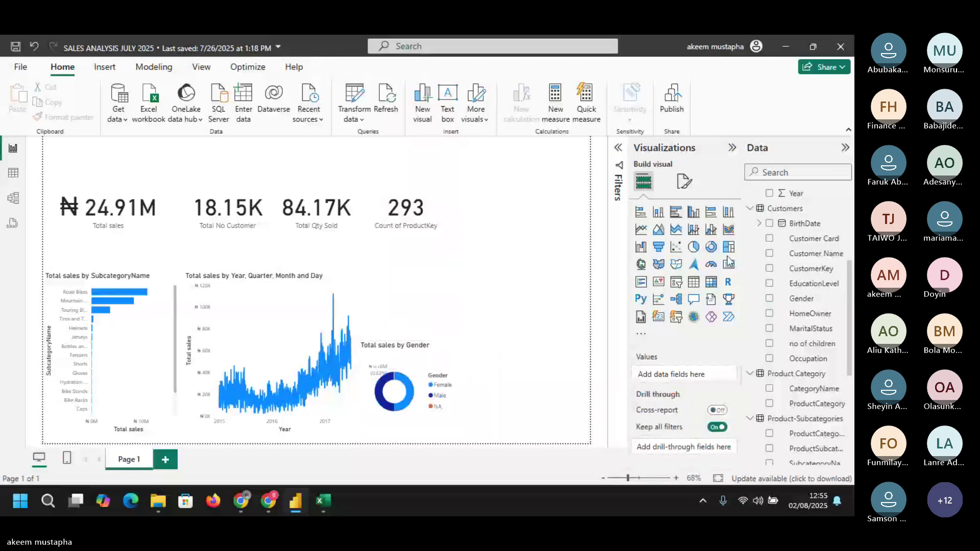
{"action": "left_click", "coordinate": [693, 248]}
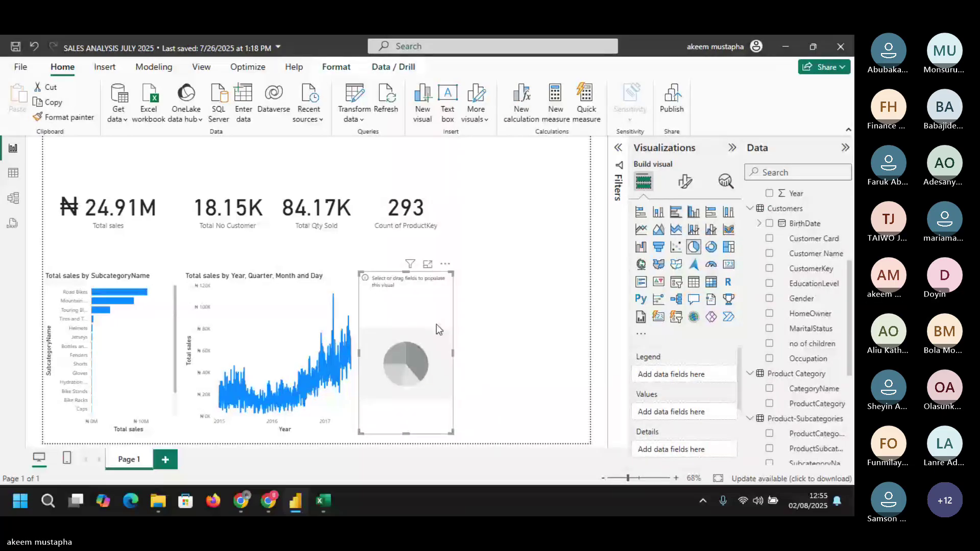
{"action": "left_click_drag", "start_coordinate": [436, 328], "coordinate": [543, 315]}
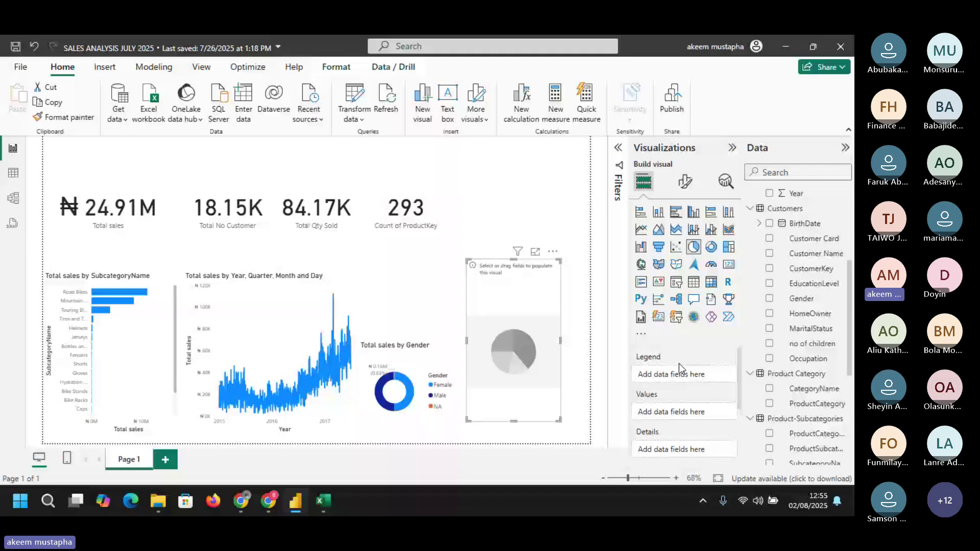
{"action": "left_click_drag", "start_coordinate": [848, 284], "coordinate": [849, 210]}
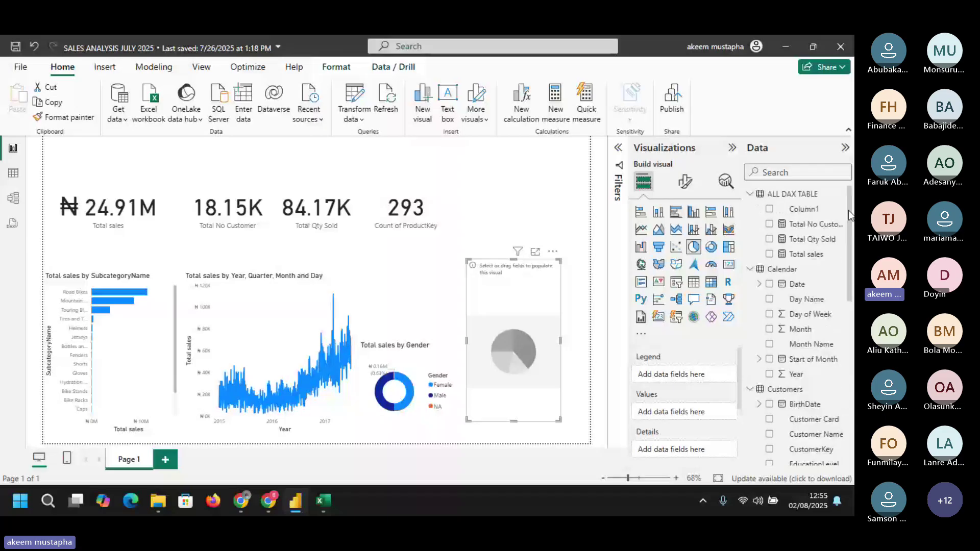
{"action": "left_click", "coordinate": [770, 254]}
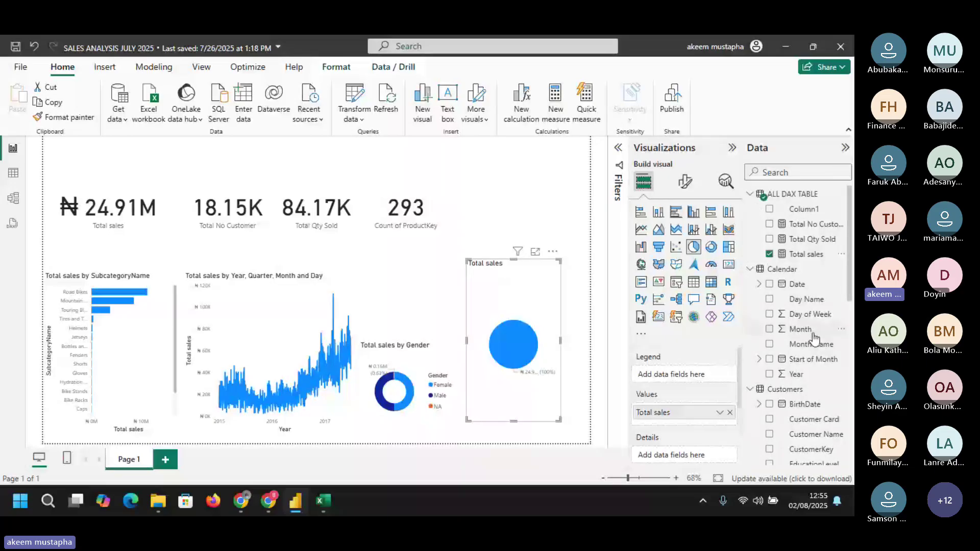
- Add Customer Card from Customers as the pie chart's legend, then make the chart shorter and widen it to the page's edge
{"action": "scroll", "coordinate": [838, 322], "scroll_direction": "down", "scroll_amount": 3}
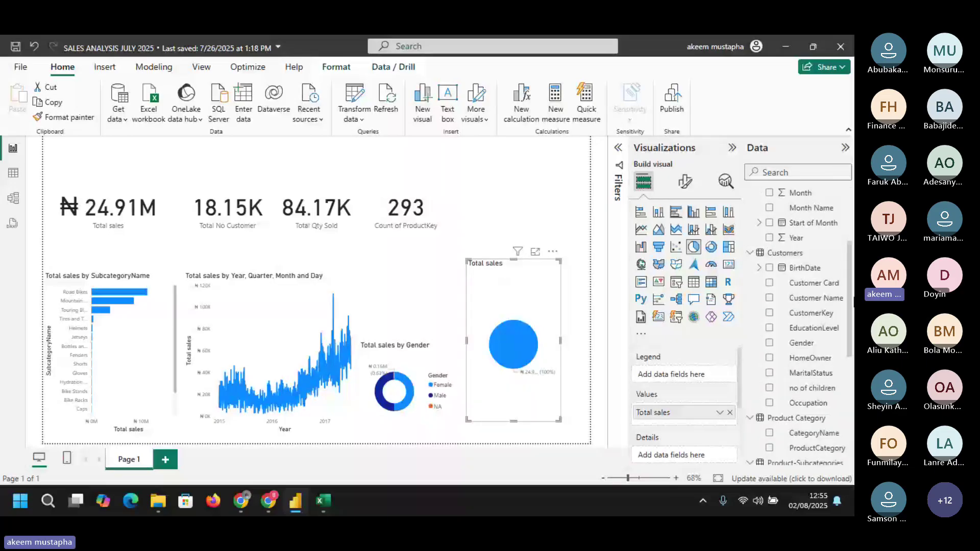
{"action": "left_click_drag", "start_coordinate": [854, 302], "coordinate": [854, 316]}
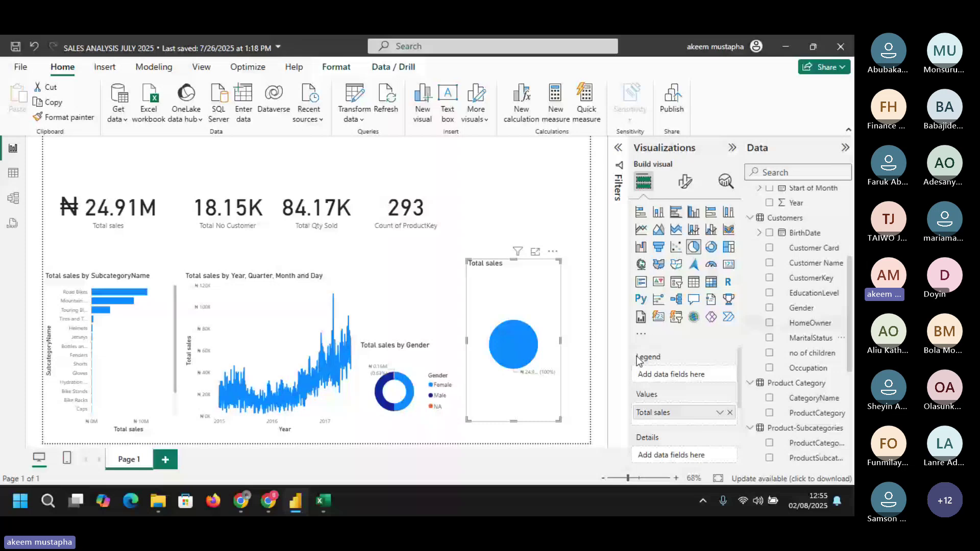
{"action": "left_click", "coordinate": [769, 248]}
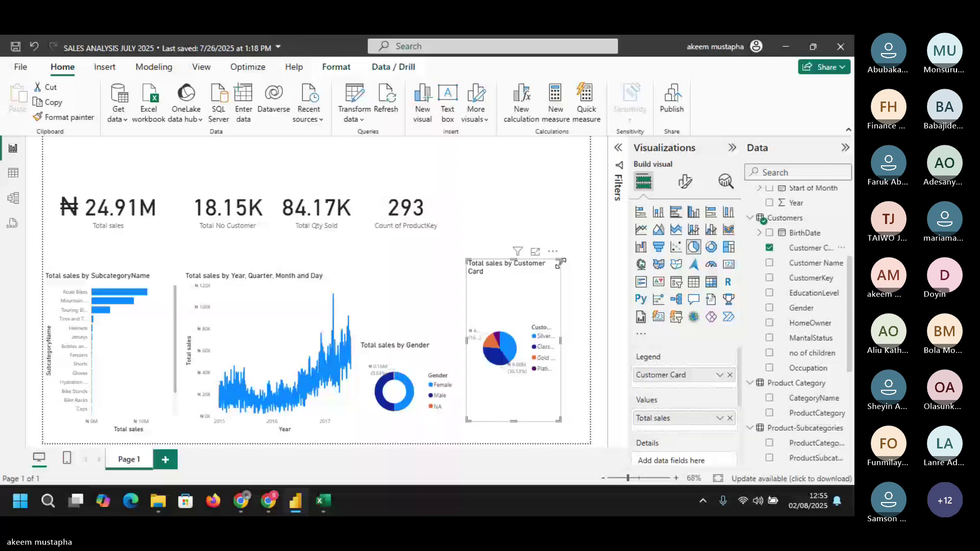
{"action": "left_click_drag", "start_coordinate": [561, 262], "coordinate": [590, 317]}
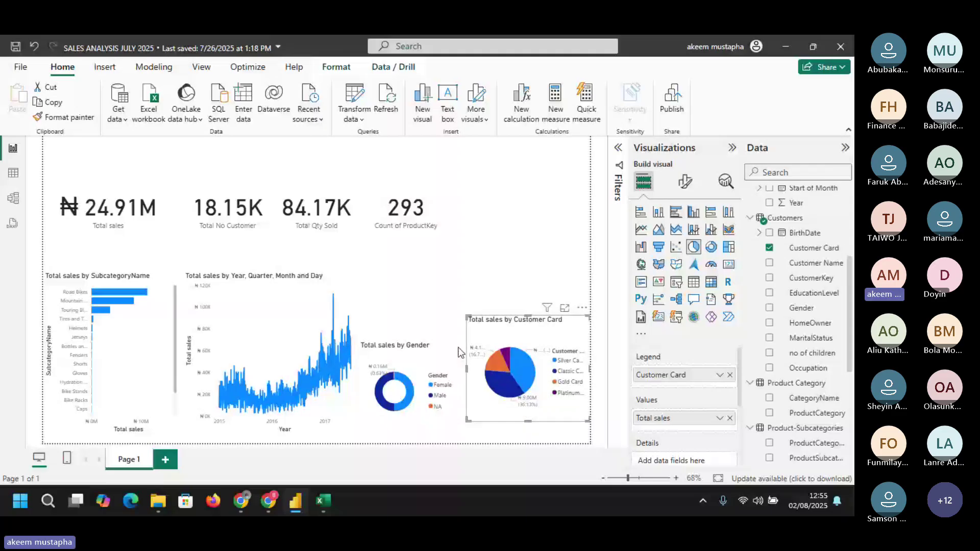
- Move the gender donut chart above the customer card pie chart and widen the line chart into the freed space
{"action": "left_click_drag", "start_coordinate": [459, 351], "coordinate": [553, 240]}
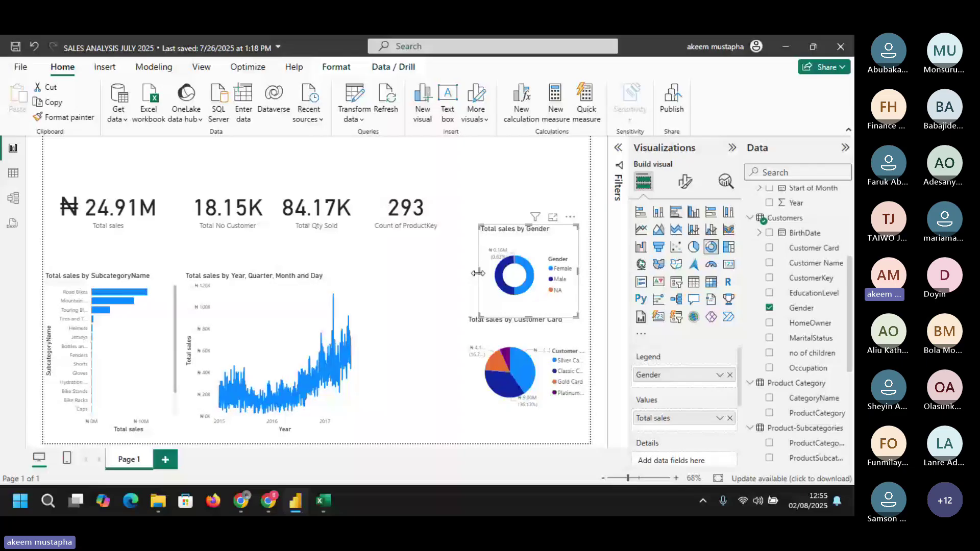
{"action": "left_click", "coordinate": [346, 345]}
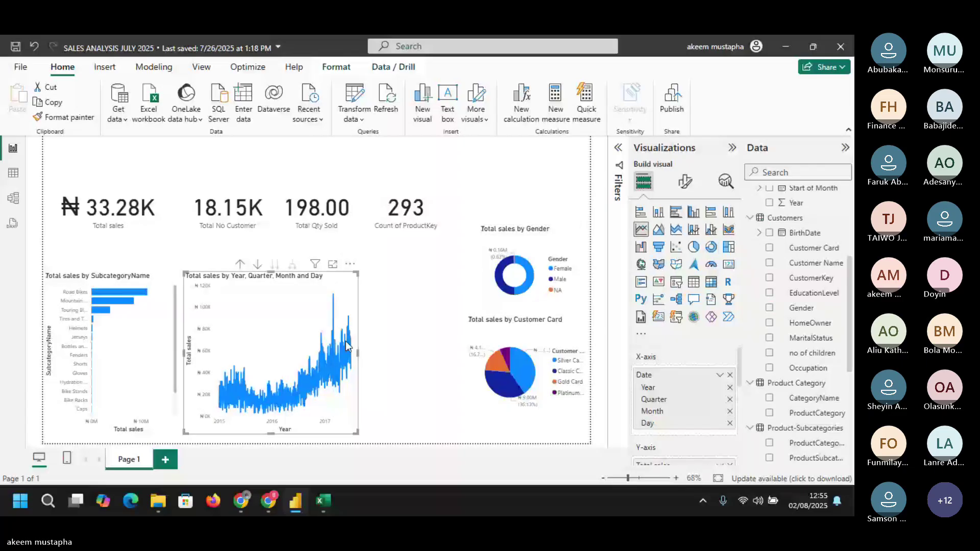
{"action": "left_click_drag", "start_coordinate": [357, 352], "coordinate": [444, 360]}
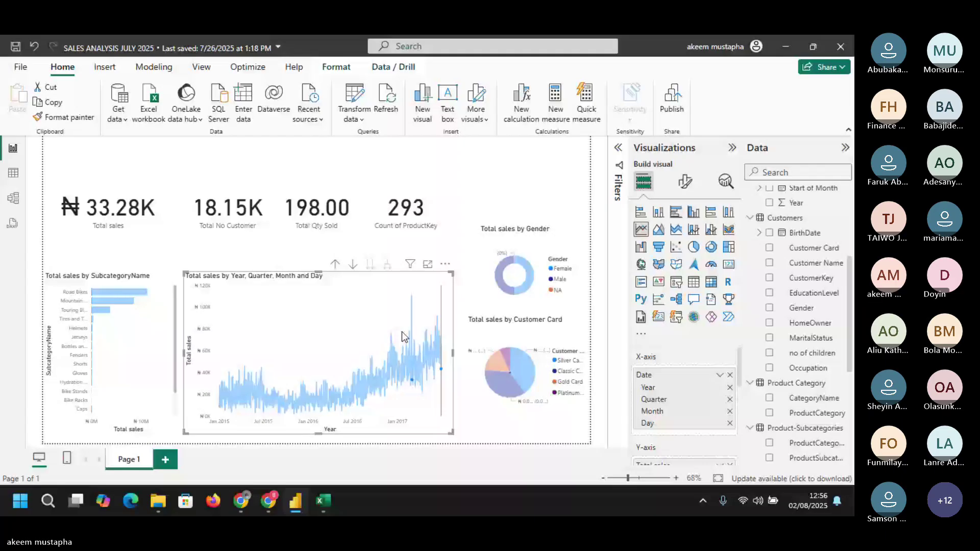
- Move the Total sales and Total No Customer cards up toward the page's upper edge and reduce their heights
{"action": "left_click", "coordinate": [96, 198]}
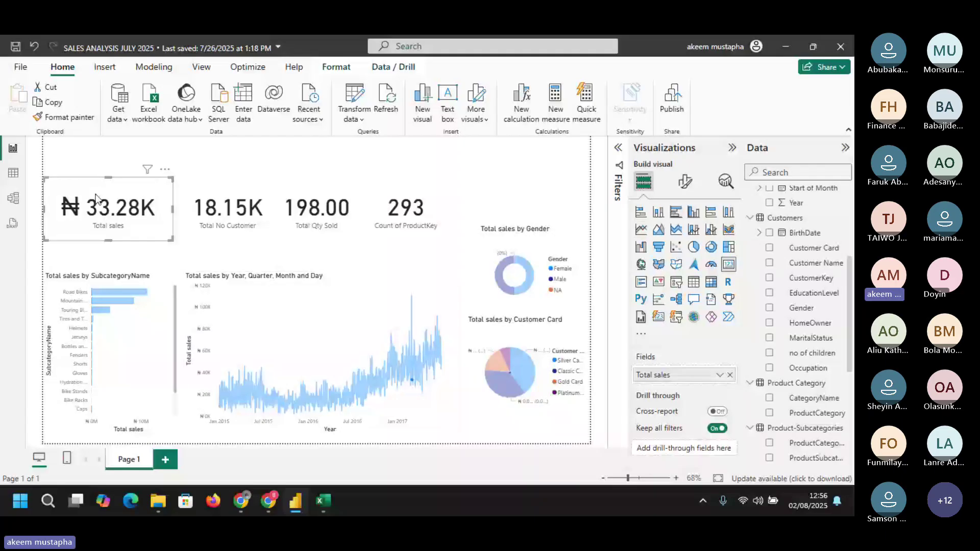
{"action": "left_click_drag", "start_coordinate": [96, 198], "coordinate": [99, 171]}
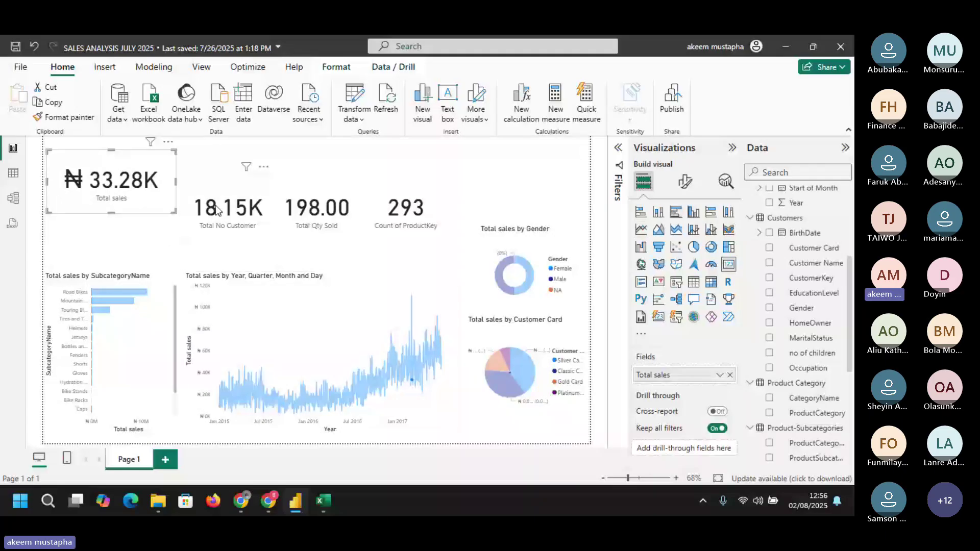
{"action": "left_click_drag", "start_coordinate": [216, 209], "coordinate": [223, 171]}
{"action": "left_click", "coordinate": [90, 212]}
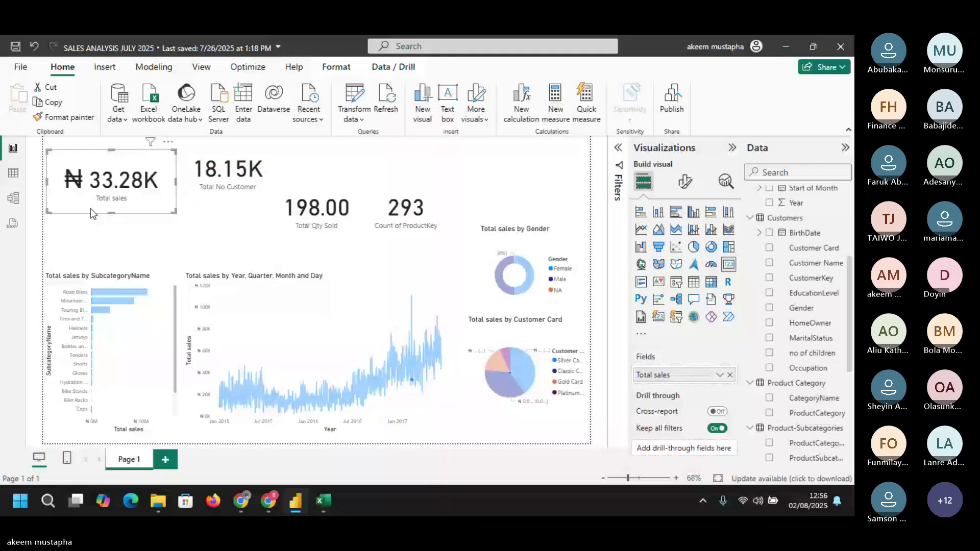
{"action": "left_click_drag", "start_coordinate": [128, 155], "coordinate": [128, 157]}
{"action": "left_click", "coordinate": [244, 146]}
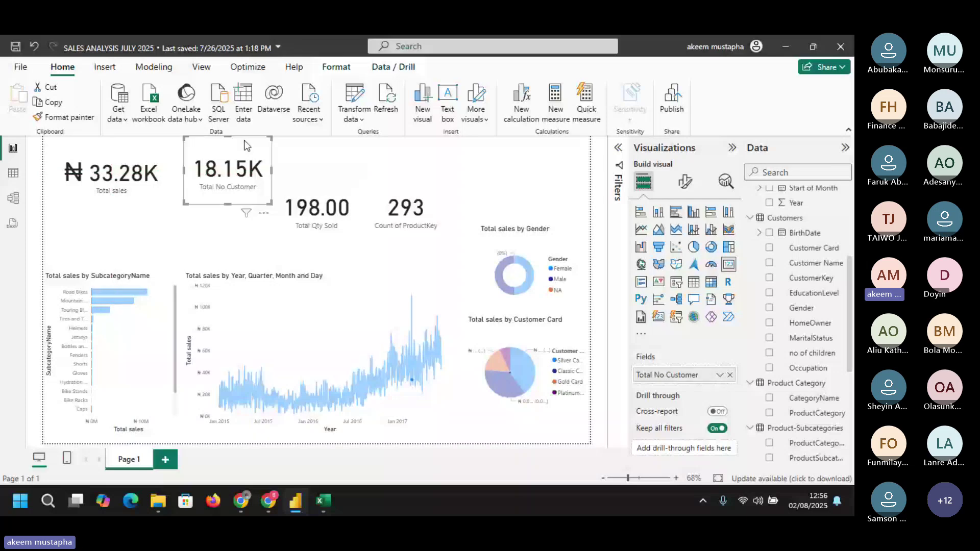
{"action": "left_click_drag", "start_coordinate": [225, 149], "coordinate": [227, 160]}
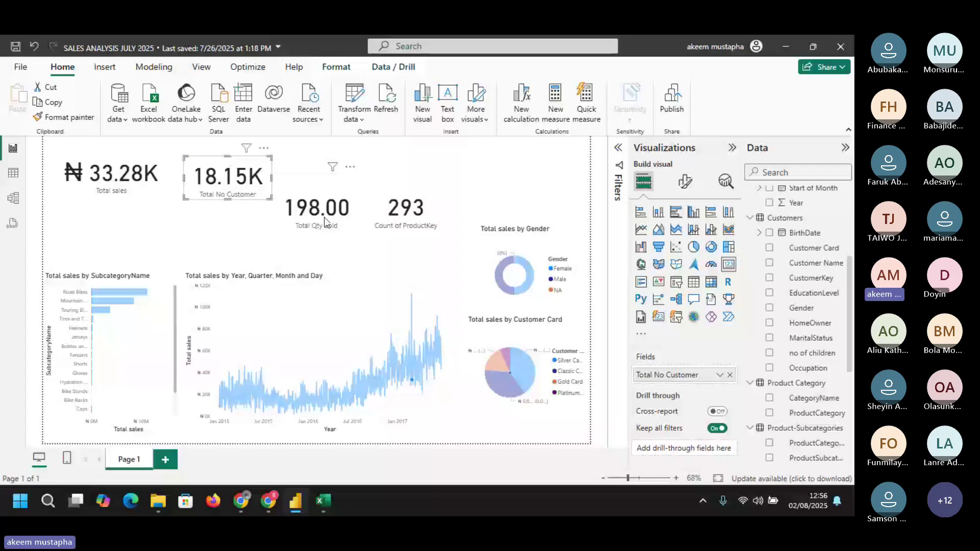
- Move the Total Qty Sold and Count of ProductKey cards up in line with the other cards and trim the ProductKey card's height
{"action": "left_click_drag", "start_coordinate": [324, 216], "coordinate": [321, 202]}
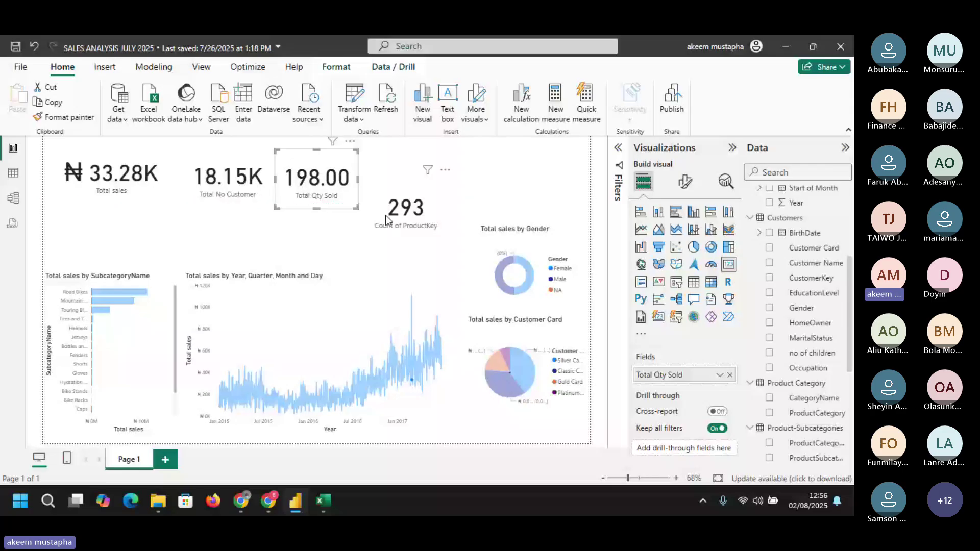
{"action": "left_click_drag", "start_coordinate": [385, 215], "coordinate": [411, 204]}
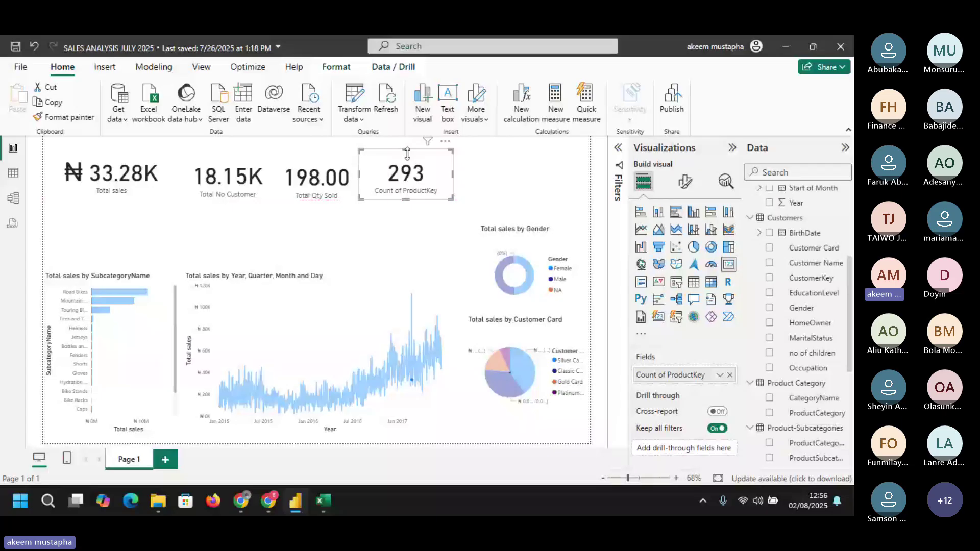
{"action": "left_click_drag", "start_coordinate": [407, 152], "coordinate": [408, 157]}
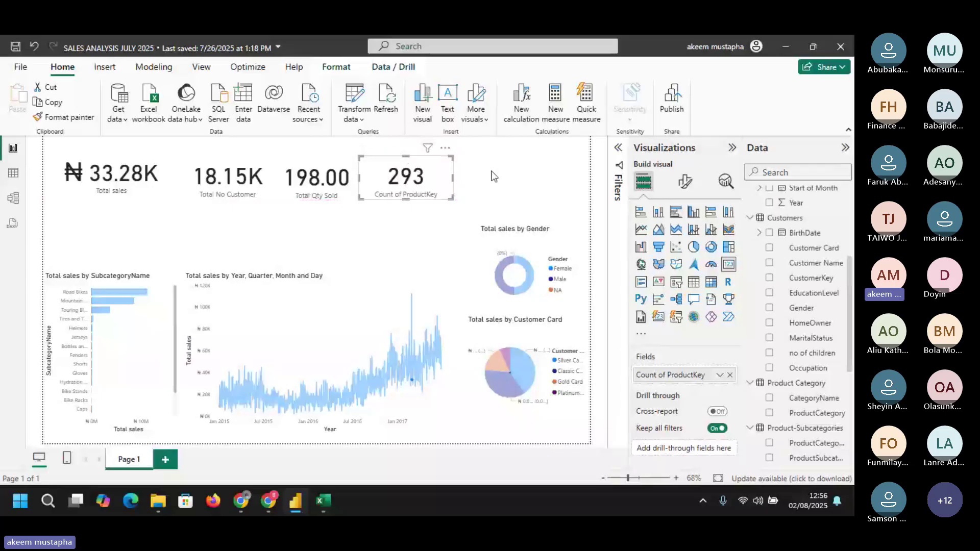
{"action": "left_click", "coordinate": [493, 176]}
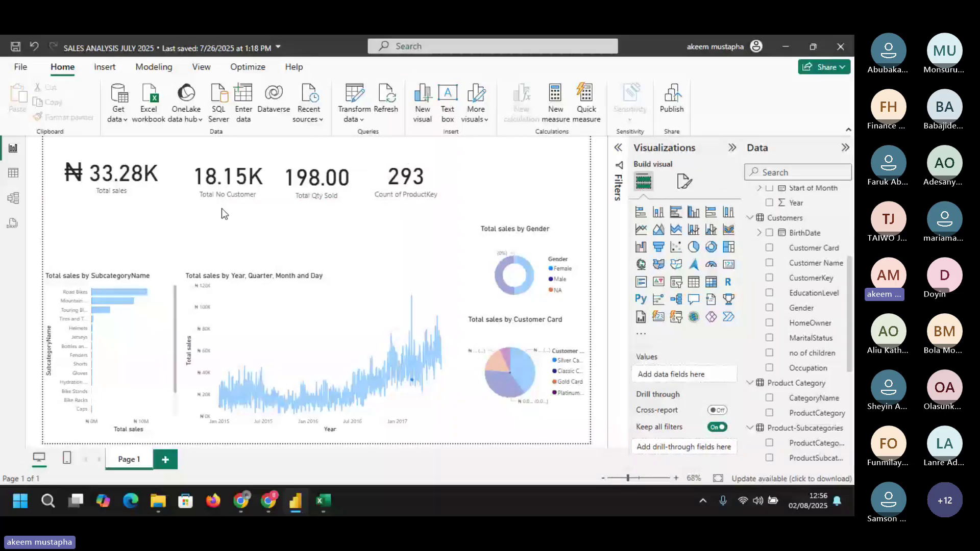
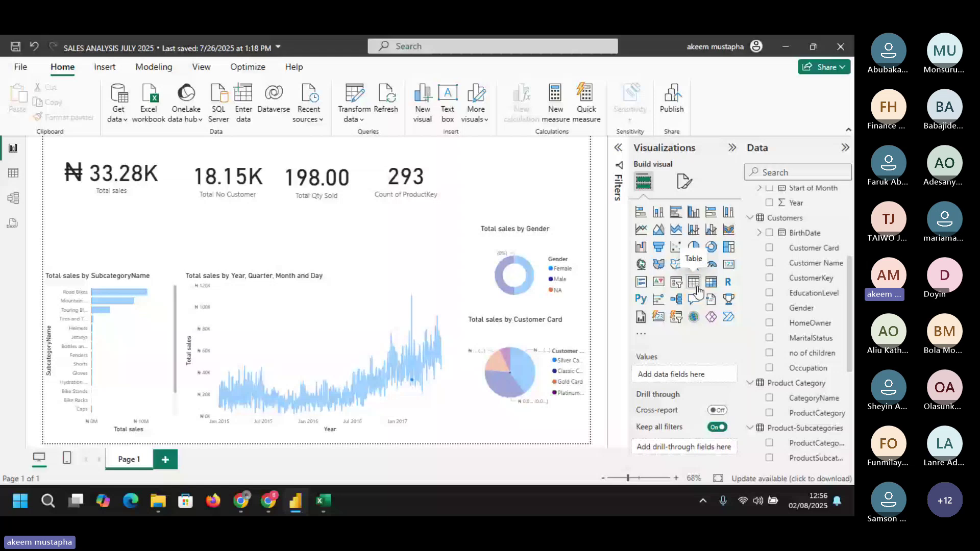
- Discard a trial combo chart and enlarge the subcategory bar chart upward into the space freed below the cards
{"action": "left_click", "coordinate": [695, 230]}
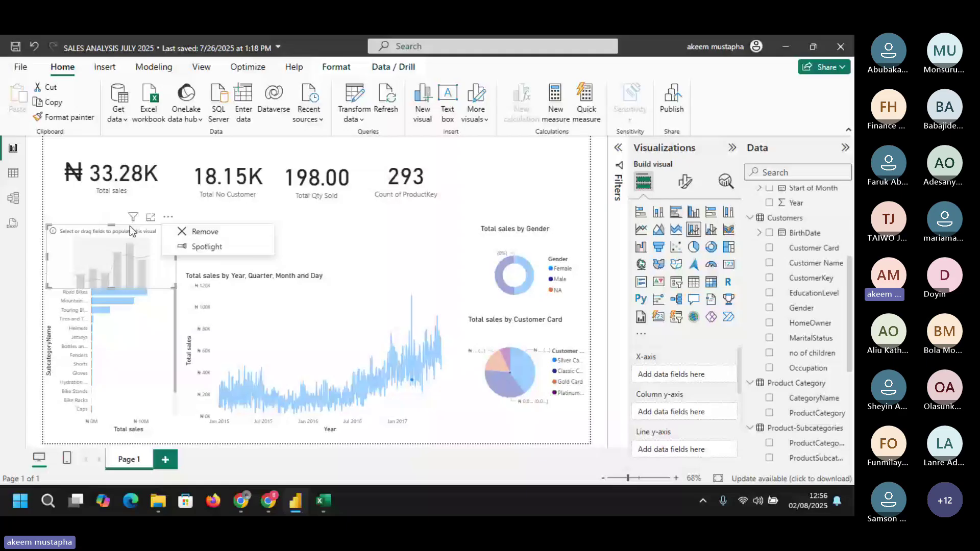
{"action": "key", "text": "Delete"}
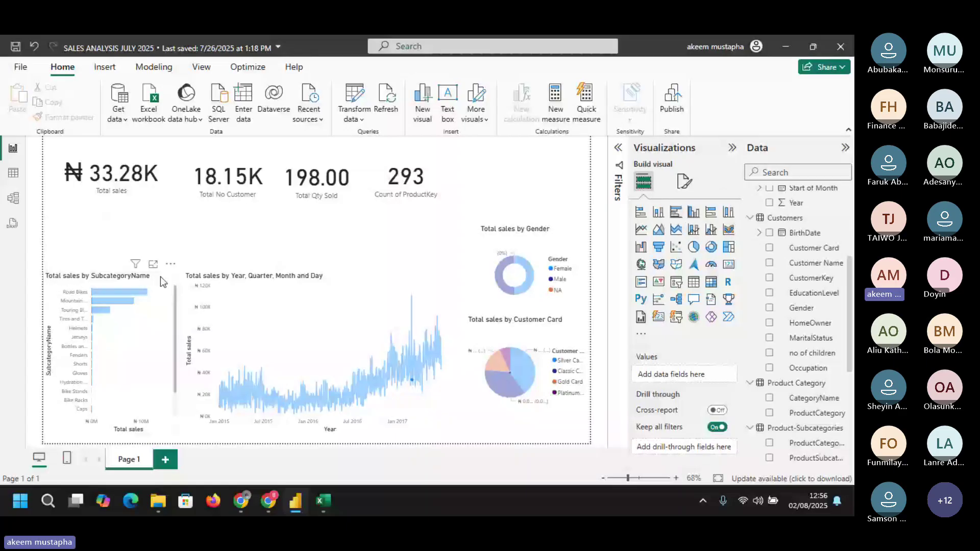
{"action": "left_click", "coordinate": [161, 276]}
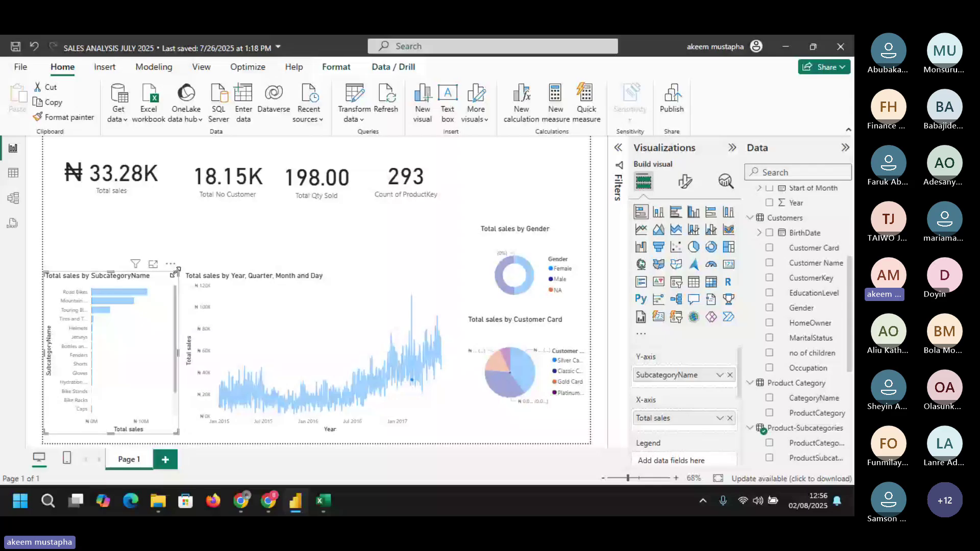
{"action": "left_click_drag", "start_coordinate": [177, 270], "coordinate": [182, 225]}
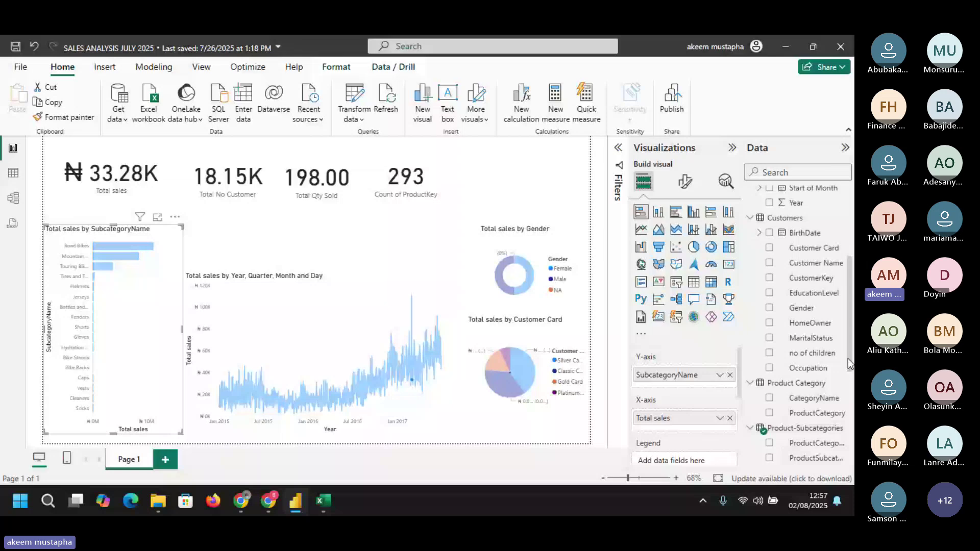
- Add ProductName from Products to the bar chart's Y-axis below SubcategoryName
{"action": "scroll", "coordinate": [848, 359], "scroll_direction": "down", "scroll_amount": 2}
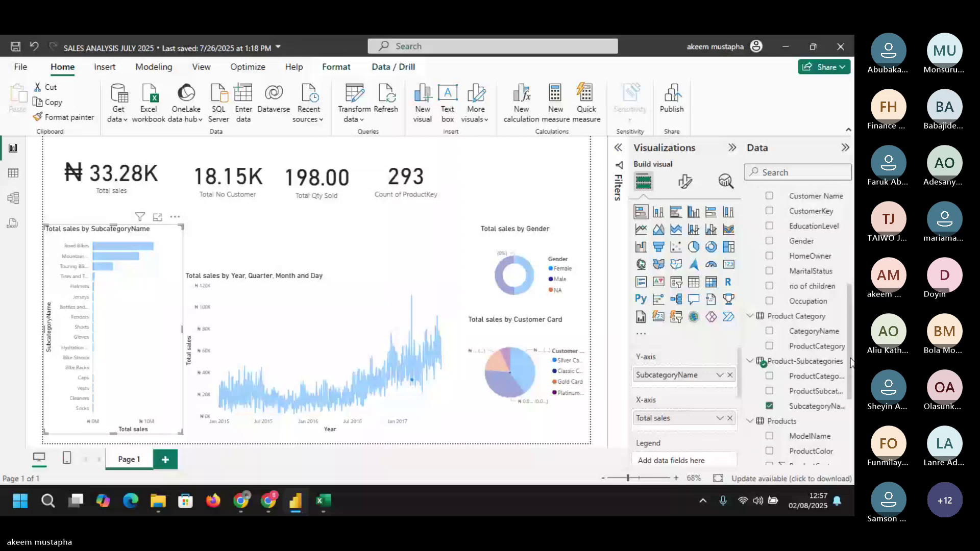
{"action": "left_click_drag", "start_coordinate": [850, 360], "coordinate": [850, 398]}
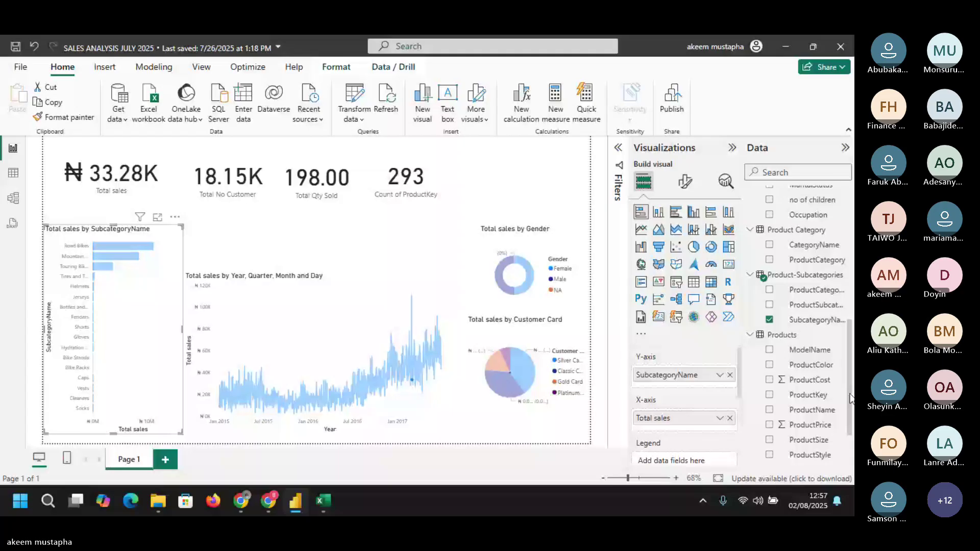
{"action": "scroll", "coordinate": [844, 401], "scroll_direction": "down", "scroll_amount": 1}
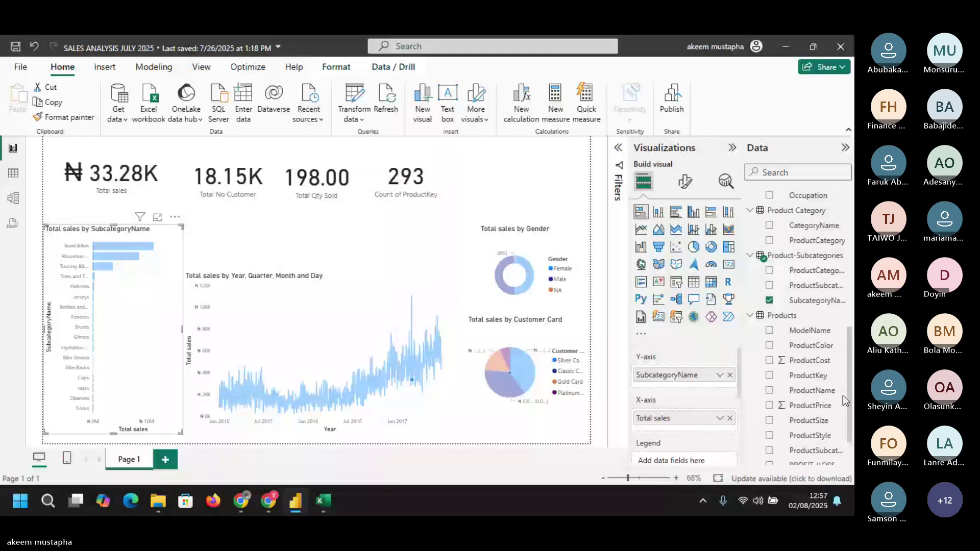
{"action": "left_click", "coordinate": [808, 392]}
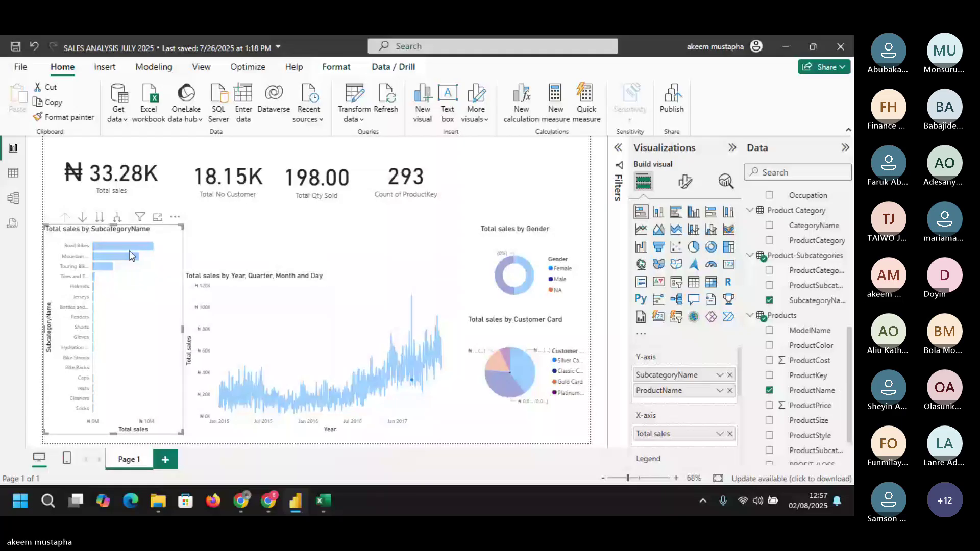
- Try the bar chart's expanded subcategory-and-product view and its product-level view, returning to the subcategory level each time
{"action": "left_click", "coordinate": [116, 219]}
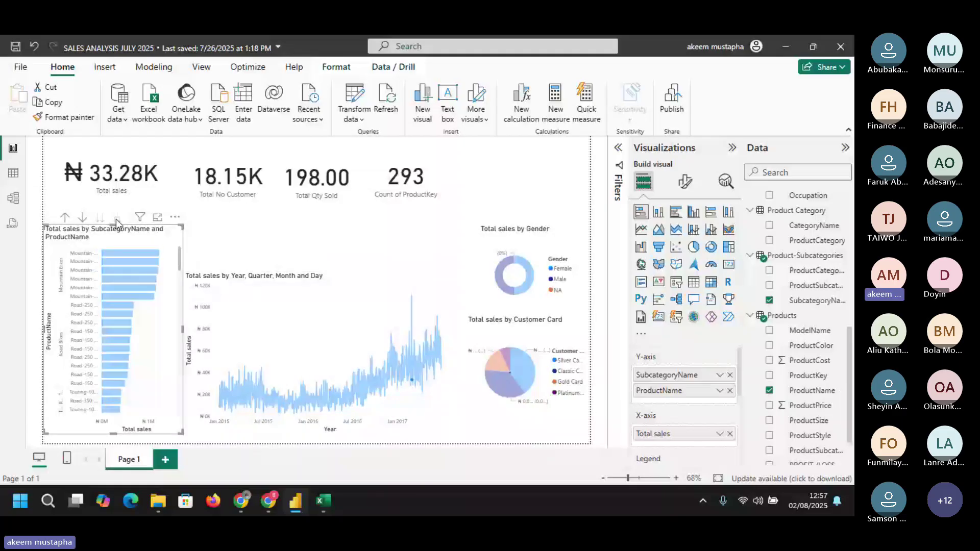
{"action": "left_click", "coordinate": [66, 218]}
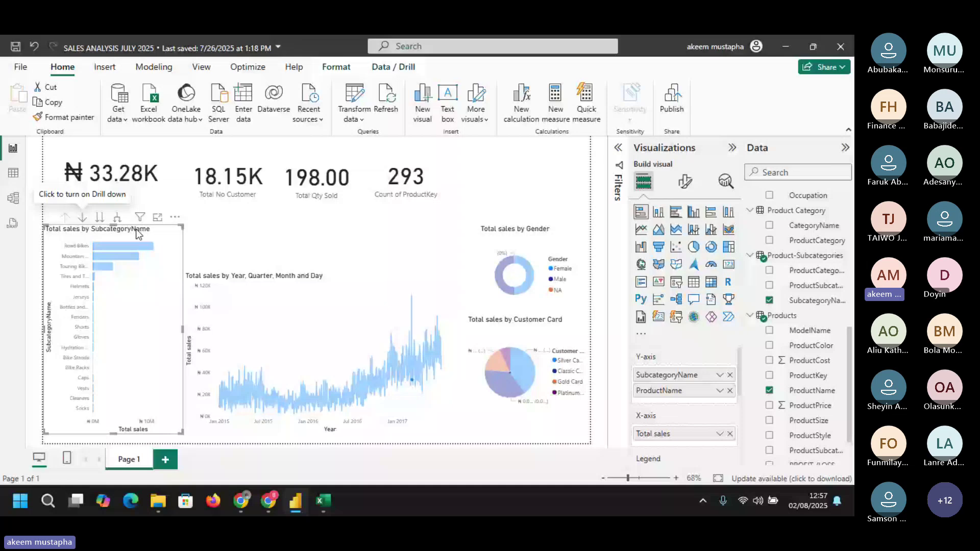
{"action": "left_click", "coordinate": [100, 217]}
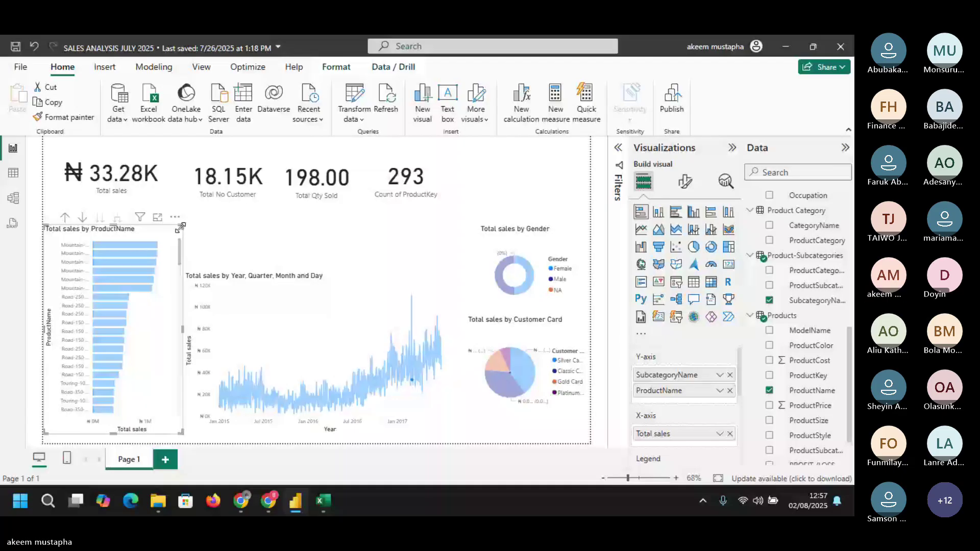
{"action": "key", "text": "ctrl+z"}
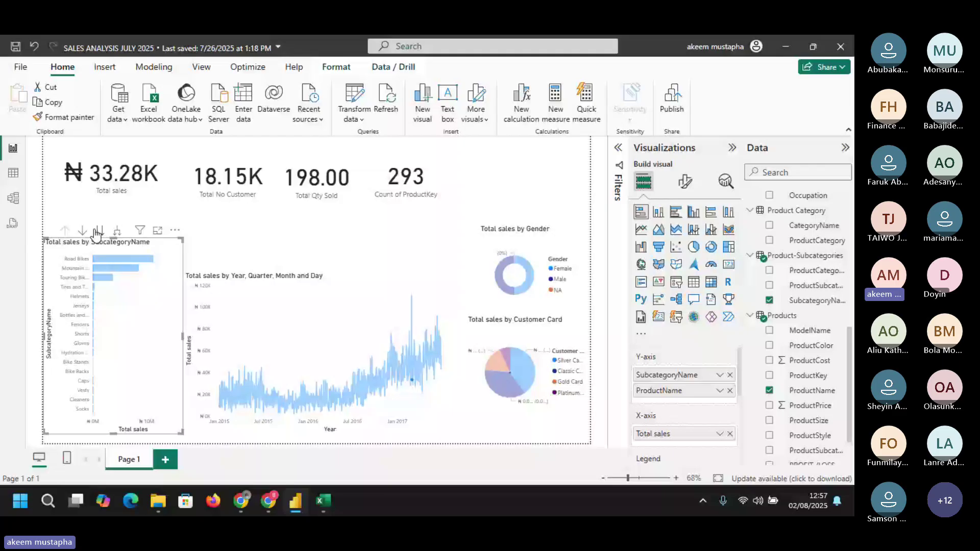
- Turn on drill-down mode for the bar chart and switch it to the ProductName level
{"action": "left_click", "coordinate": [82, 231]}
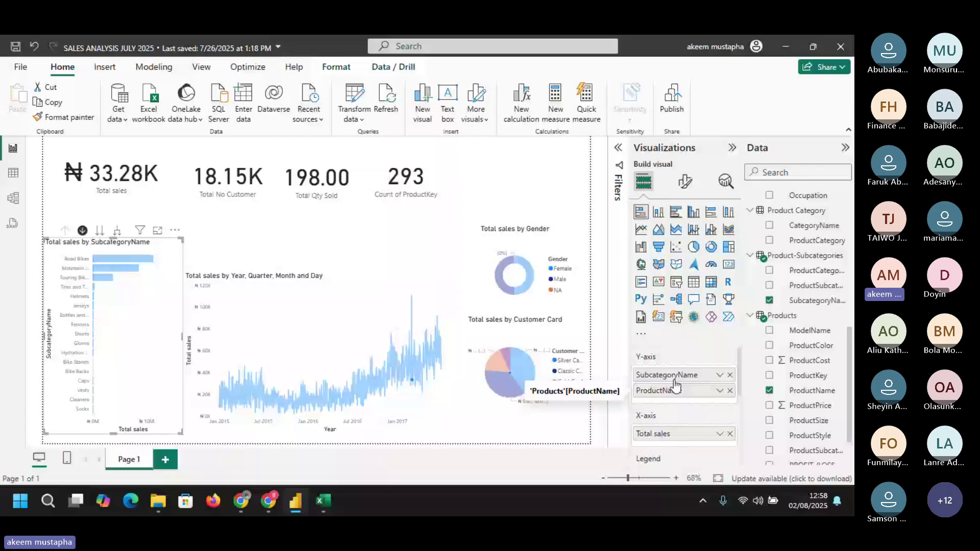
{"action": "left_click", "coordinate": [99, 230]}
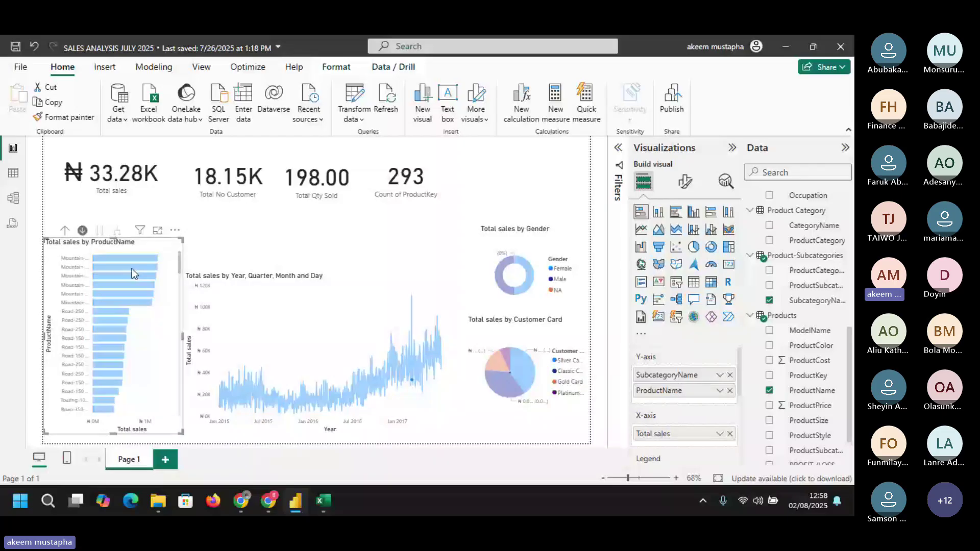
- Nudge the Total sales card slightly lower, review its callout value formatting and open its background effect settings
{"action": "left_click", "coordinate": [152, 194]}
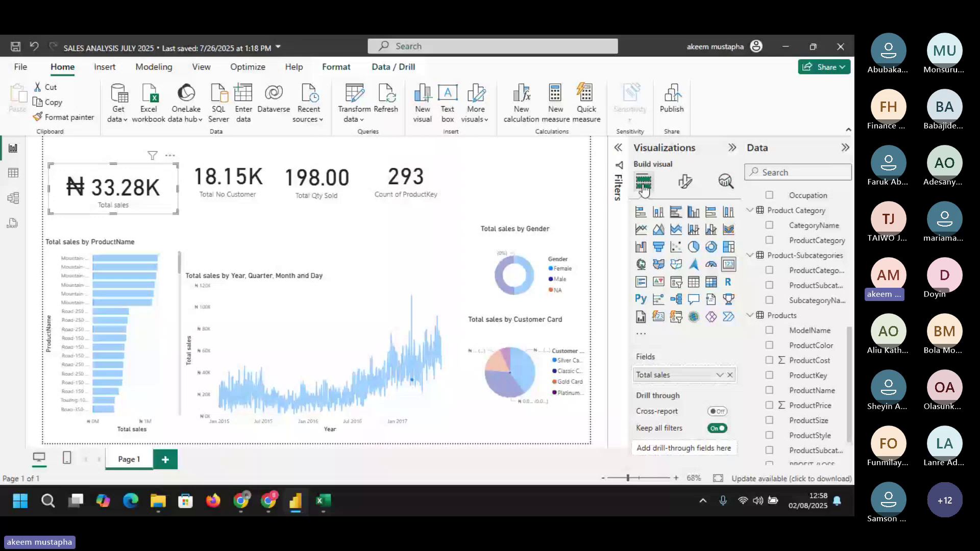
{"action": "left_click", "coordinate": [685, 182]}
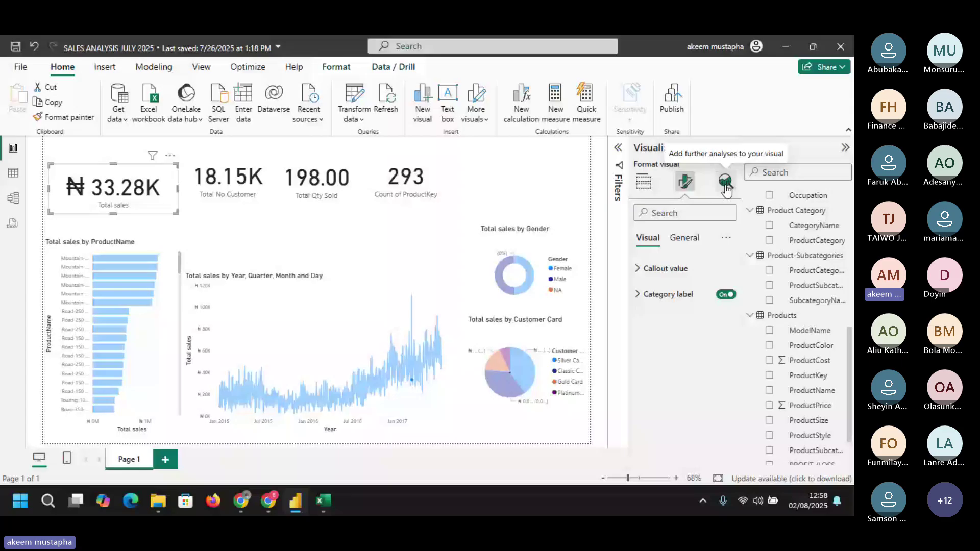
{"action": "left_click", "coordinate": [638, 272]}
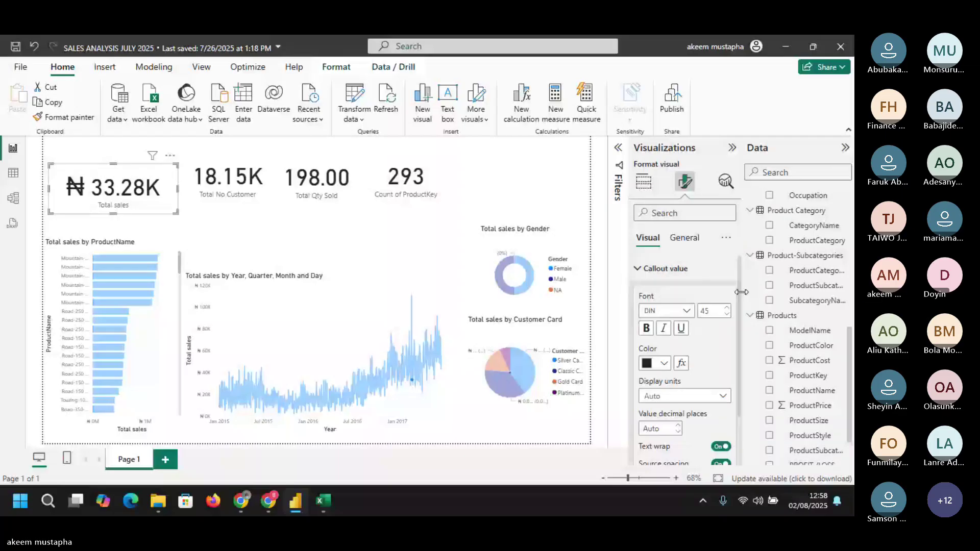
{"action": "scroll", "coordinate": [690, 326], "scroll_direction": "down", "scroll_amount": 2}
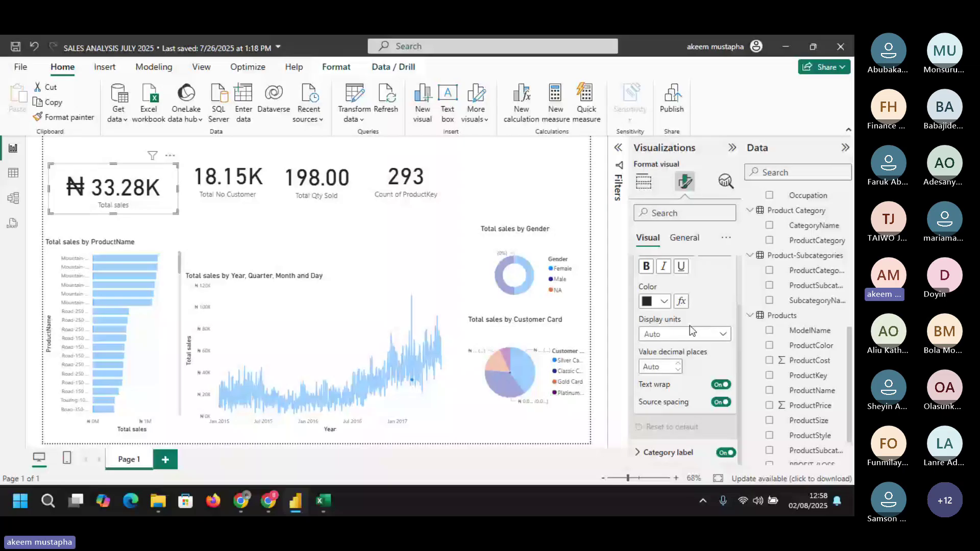
{"action": "left_click", "coordinate": [684, 238]}
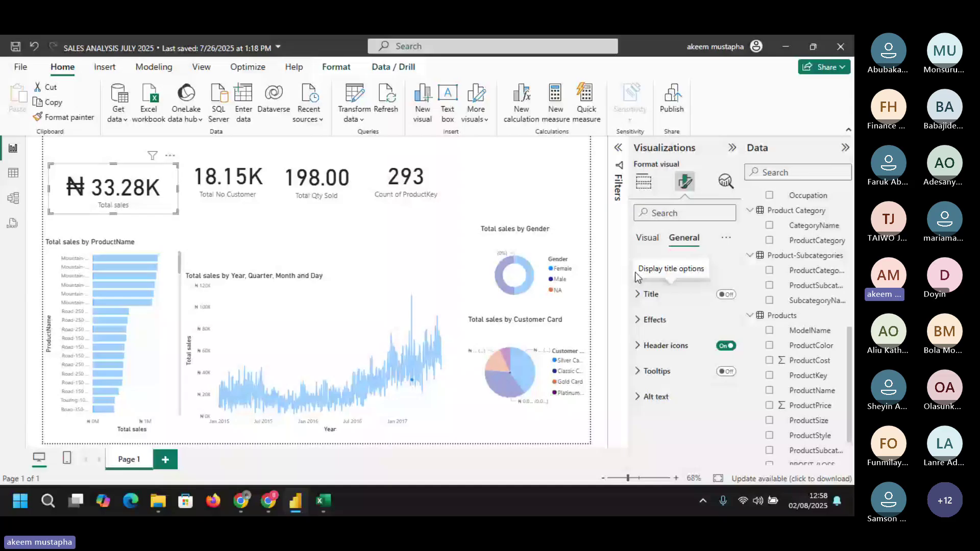
{"action": "left_click", "coordinate": [651, 320]}
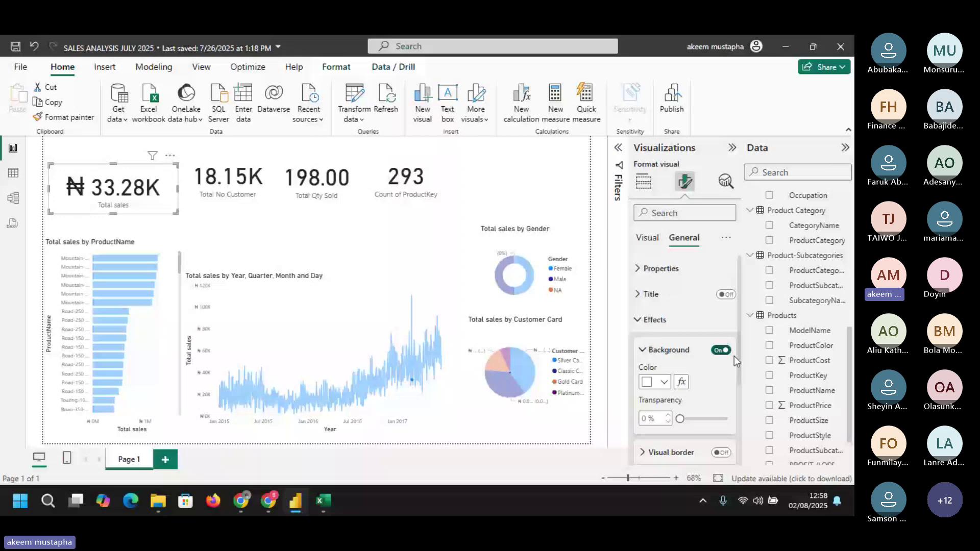
{"action": "scroll", "coordinate": [735, 357], "scroll_direction": "down", "scroll_amount": 1}
- Try light gray and light blue backgrounds on the Total sales card and restore the white background
{"action": "left_click", "coordinate": [665, 343]}
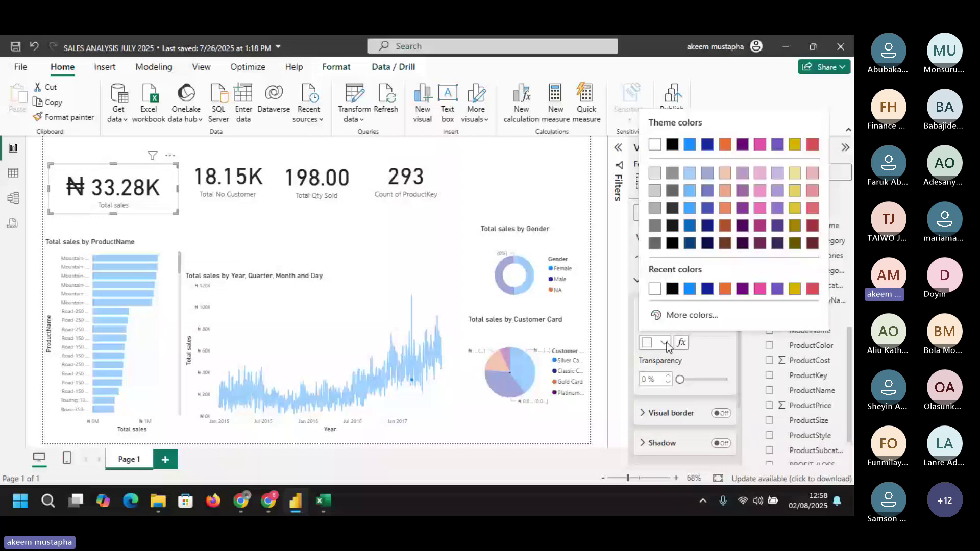
{"action": "left_click", "coordinate": [655, 176]}
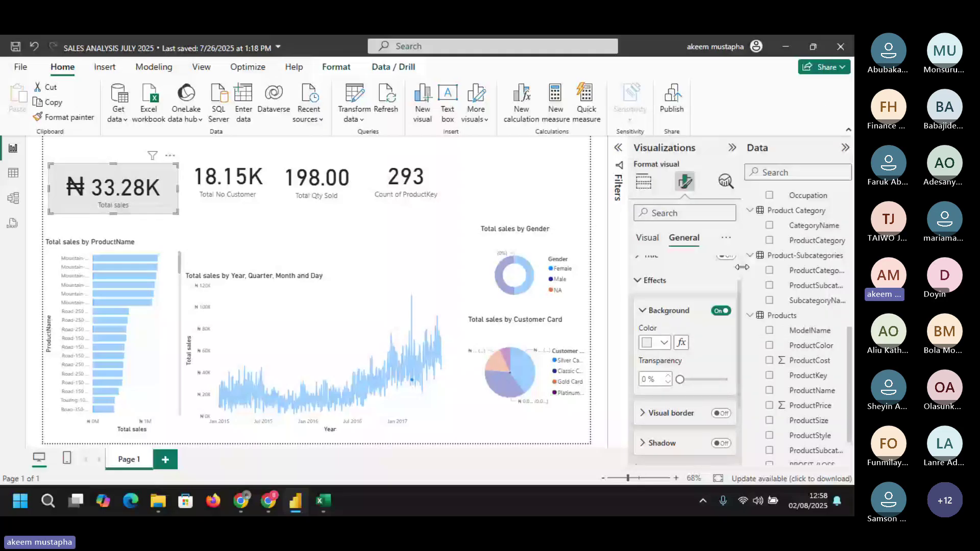
{"action": "left_click", "coordinate": [664, 343]}
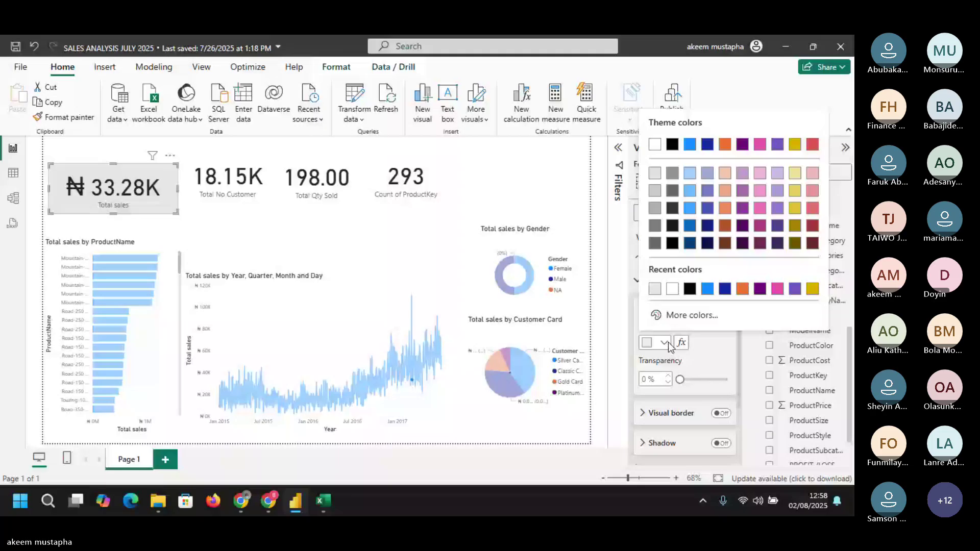
{"action": "left_click", "coordinate": [690, 173]}
{"action": "left_click", "coordinate": [664, 343]}
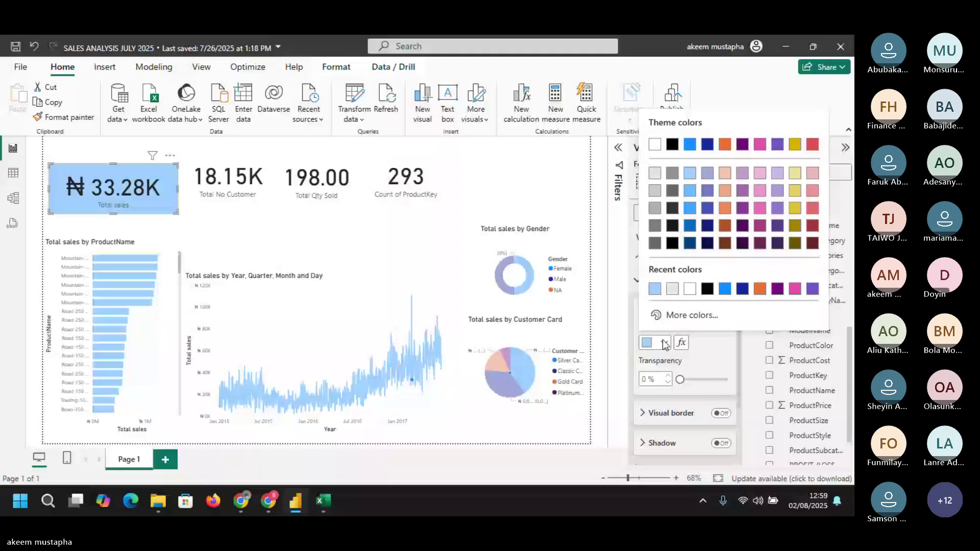
{"action": "left_click", "coordinate": [690, 289]}
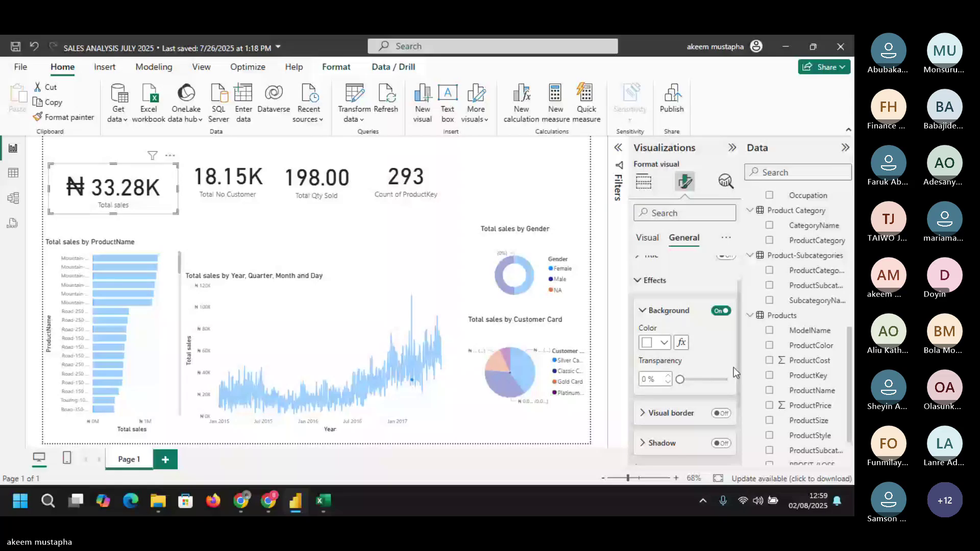
- Turn on a black visual border and a shadow for the Total sales card
{"action": "left_click", "coordinate": [721, 413]}
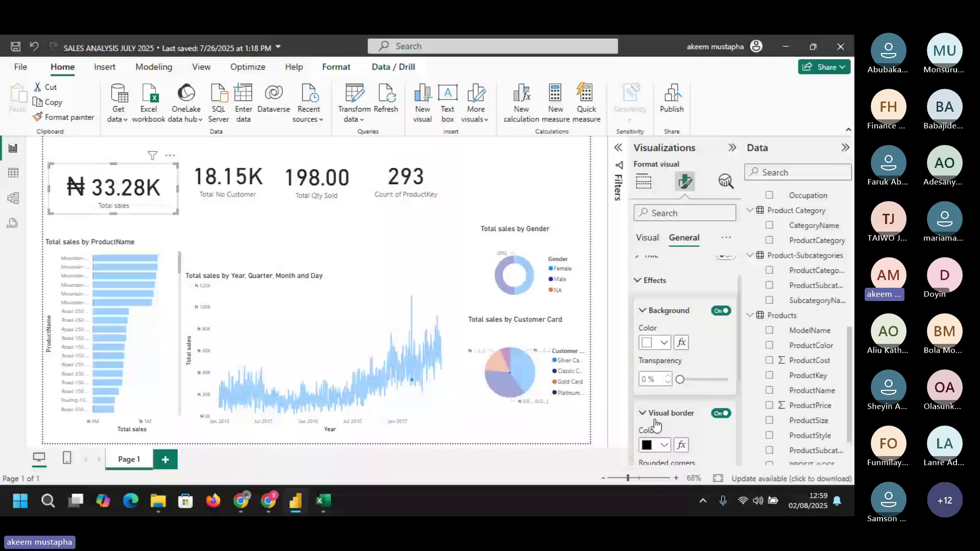
{"action": "scroll", "coordinate": [657, 425], "scroll_direction": "down", "scroll_amount": 3}
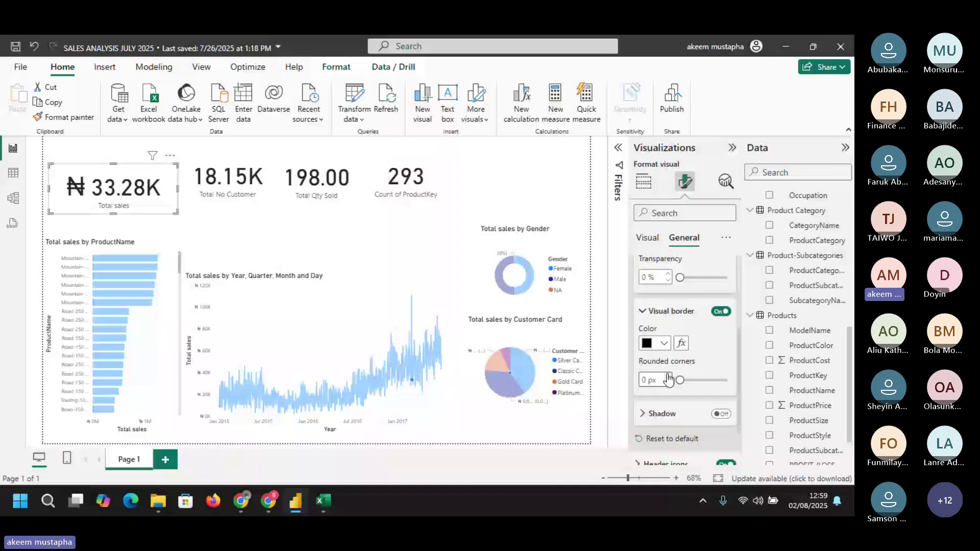
{"action": "left_click", "coordinate": [664, 344]}
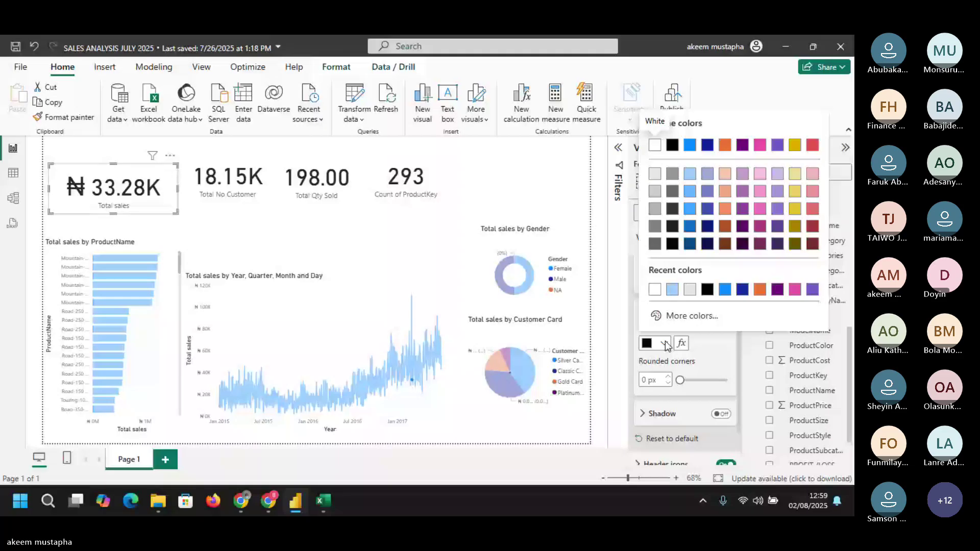
{"action": "left_click", "coordinate": [666, 341]}
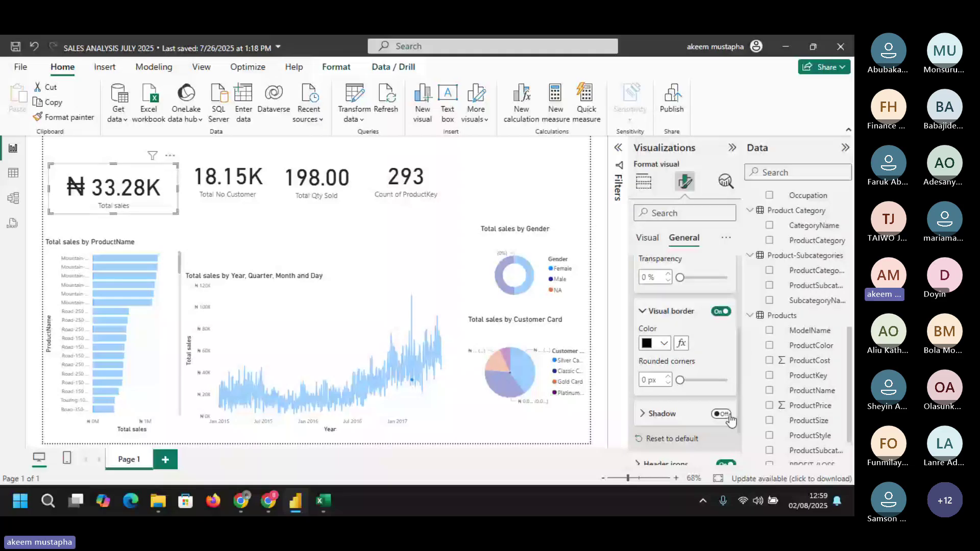
{"action": "left_click", "coordinate": [722, 414]}
- Copy the Total sales card's border and shadow to the Total No Customer, Total Qty Sold and Count of ProductKey cards with Format painter
{"action": "right_click", "coordinate": [139, 204]}
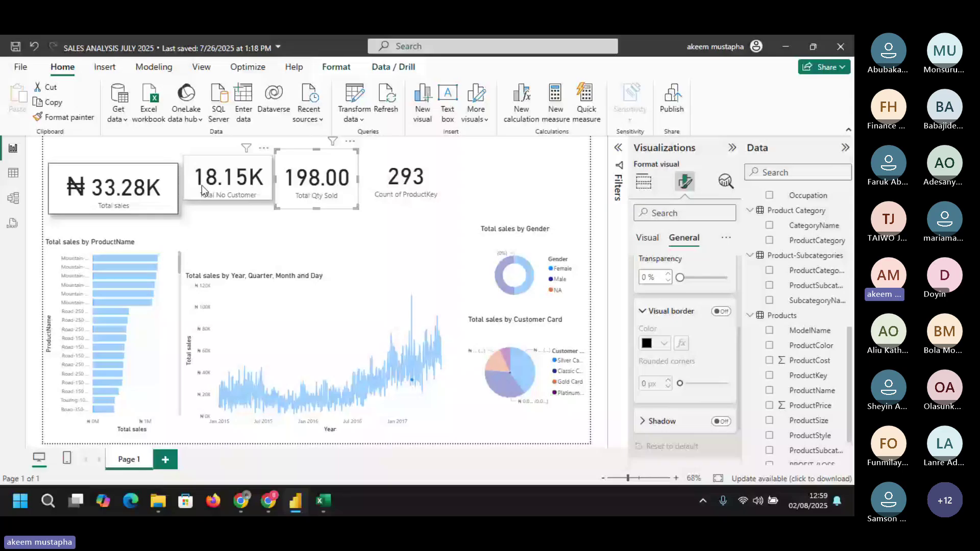
{"action": "left_click", "coordinate": [202, 186]}
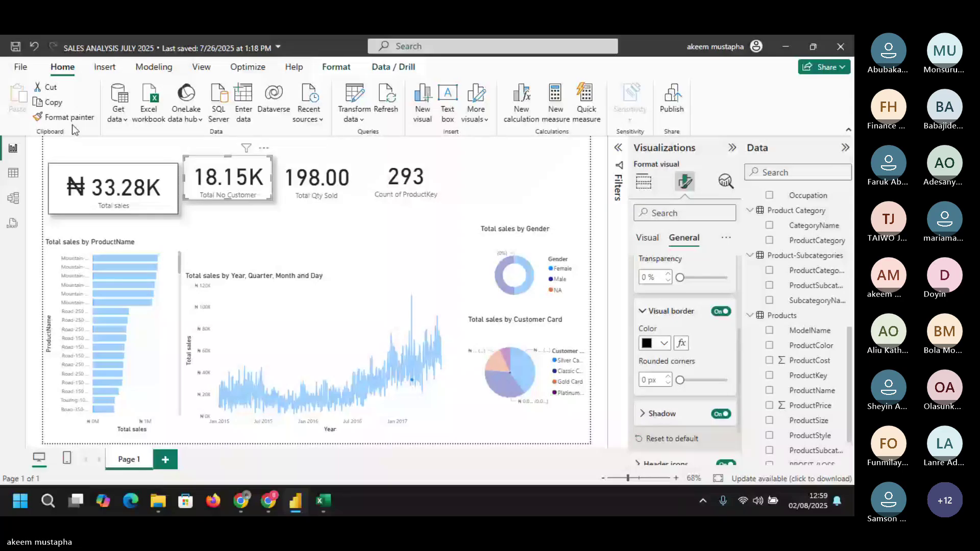
{"action": "left_click", "coordinate": [72, 120]}
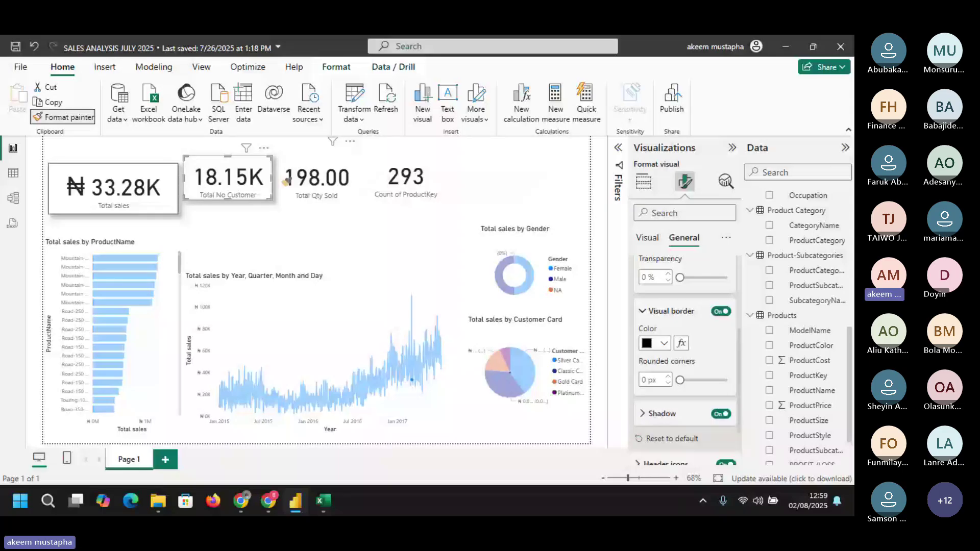
{"action": "left_click", "coordinate": [287, 182]}
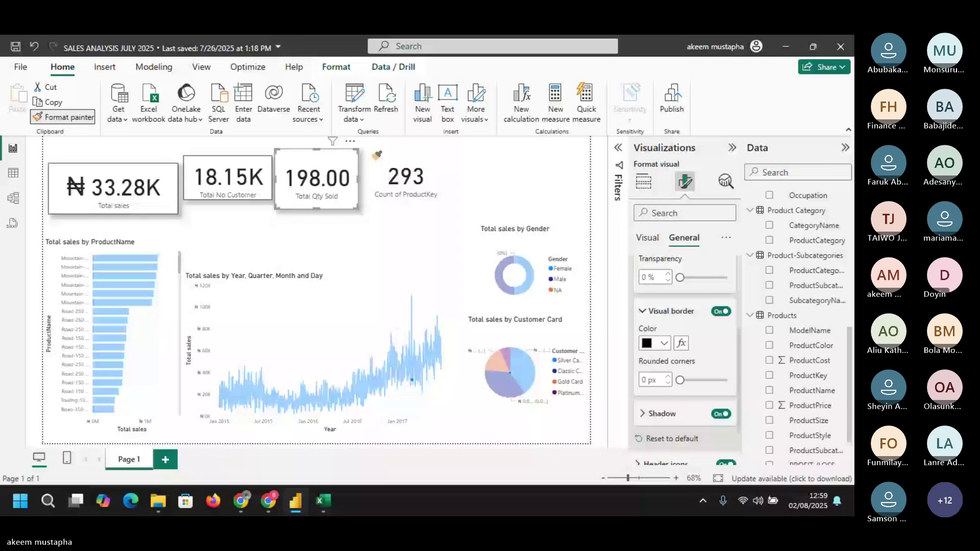
{"action": "left_click", "coordinate": [375, 158]}
- Line up the customer, quantity and product count cards in one row with the Total sales card, matching its height
{"action": "left_click_drag", "start_coordinate": [214, 189], "coordinate": [214, 212]}
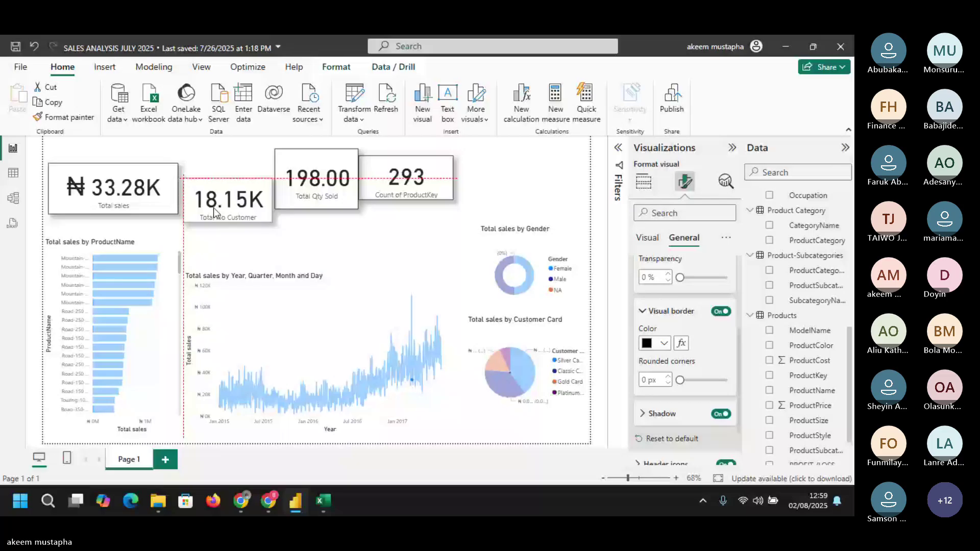
{"action": "left_click_drag", "start_coordinate": [215, 212], "coordinate": [210, 201]}
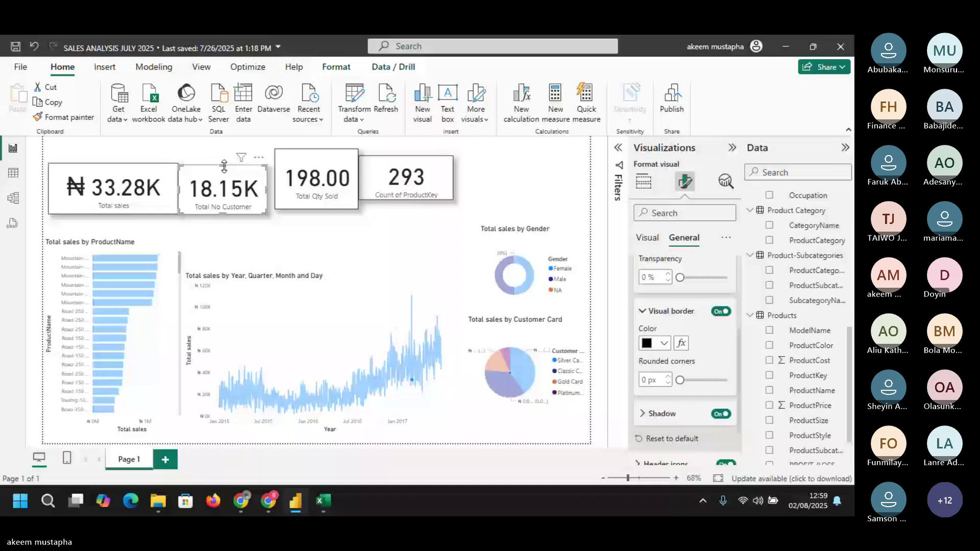
{"action": "left_click_drag", "start_coordinate": [320, 213], "coordinate": [313, 228]}
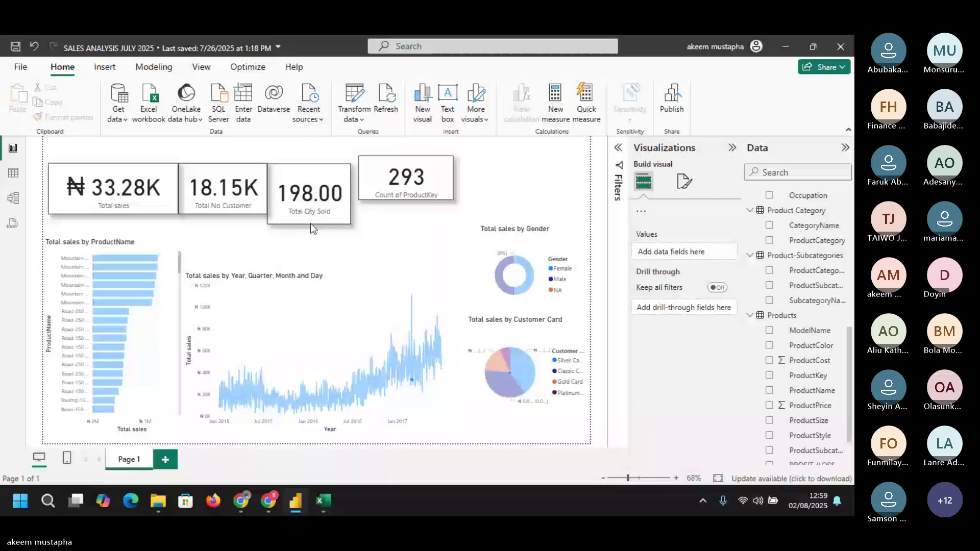
{"action": "left_click_drag", "start_coordinate": [310, 224], "coordinate": [317, 223]}
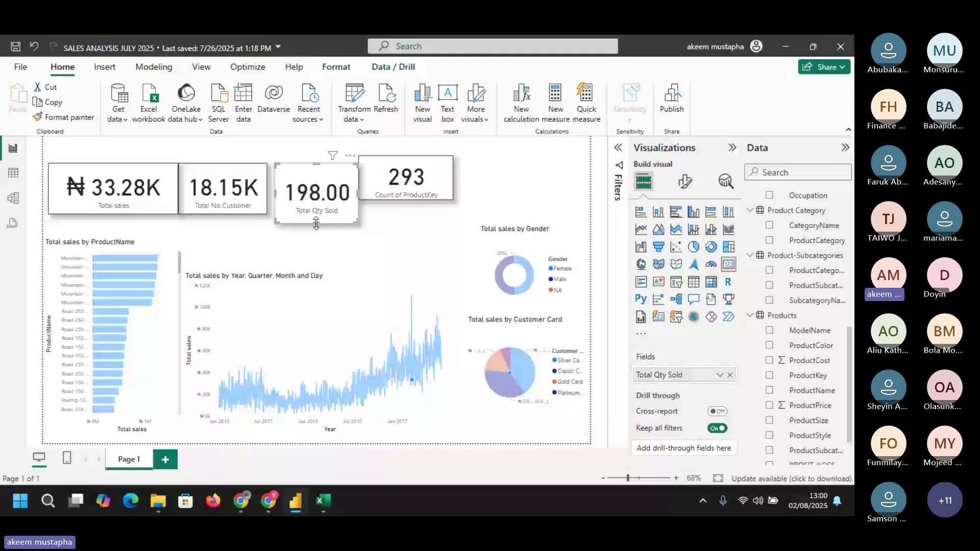
{"action": "left_click_drag", "start_coordinate": [395, 189], "coordinate": [402, 189]}
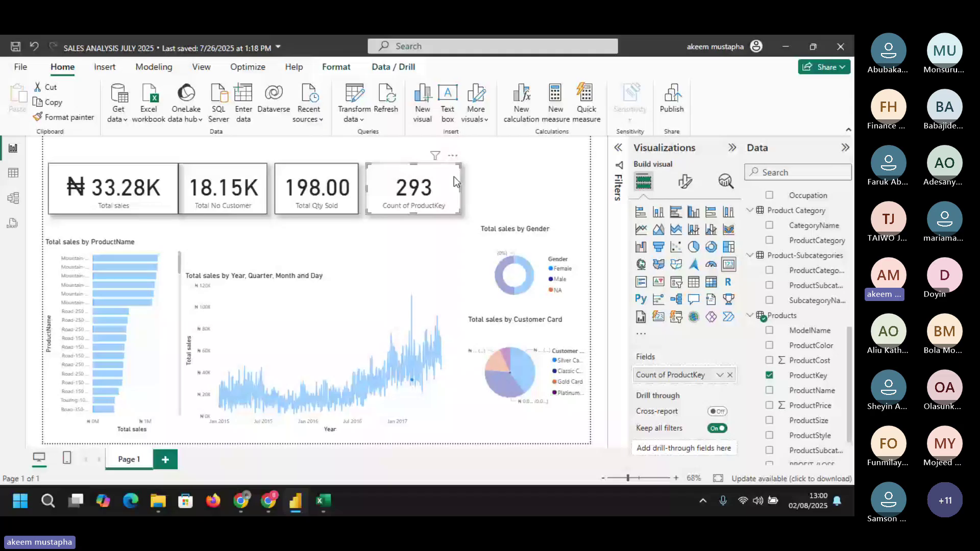
{"action": "key", "text": "Escape"}
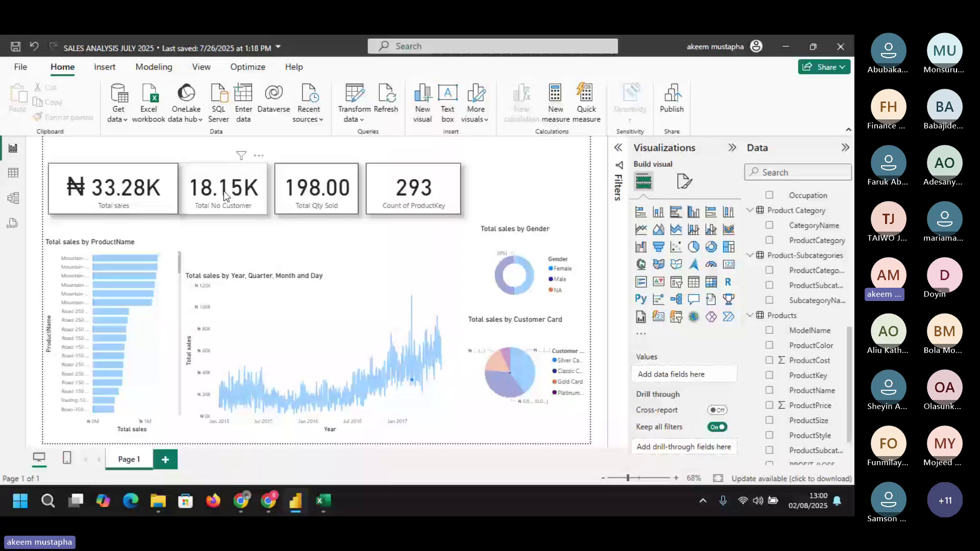
- Return the bar chart to the SubcategoryName level, and clear the cross-highlighting on the page through the gender donut chart
{"action": "left_click", "coordinate": [317, 189]}
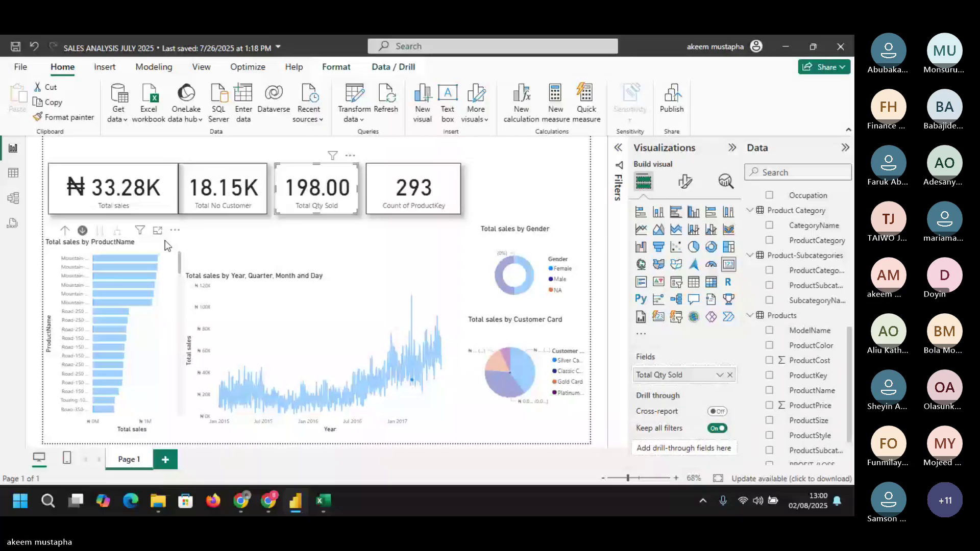
{"action": "left_click", "coordinate": [64, 231]}
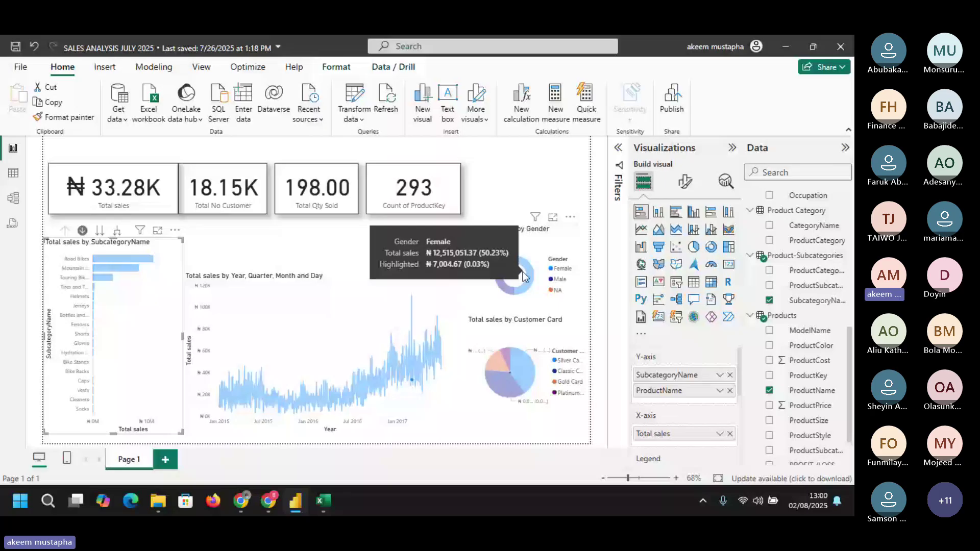
{"action": "left_click", "coordinate": [523, 276]}
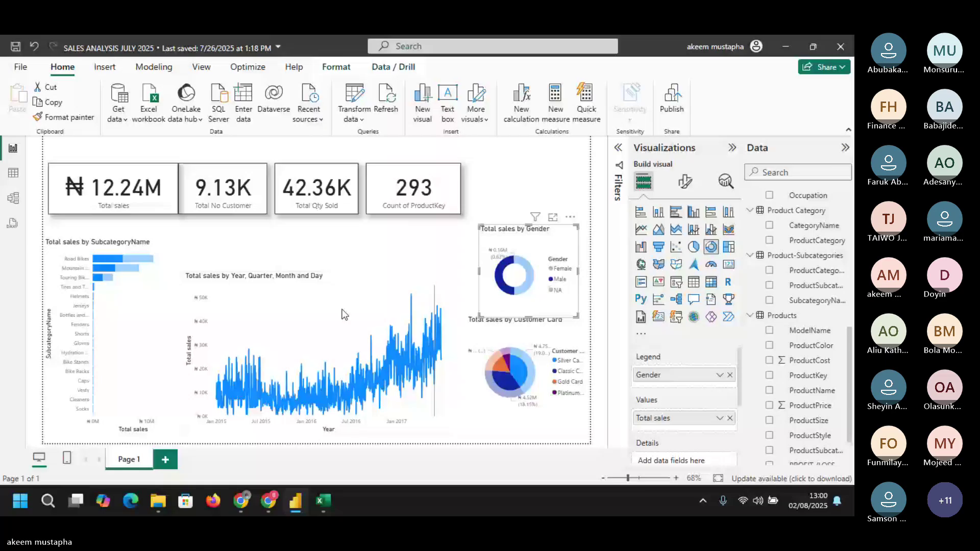
{"action": "left_click", "coordinate": [477, 337]}
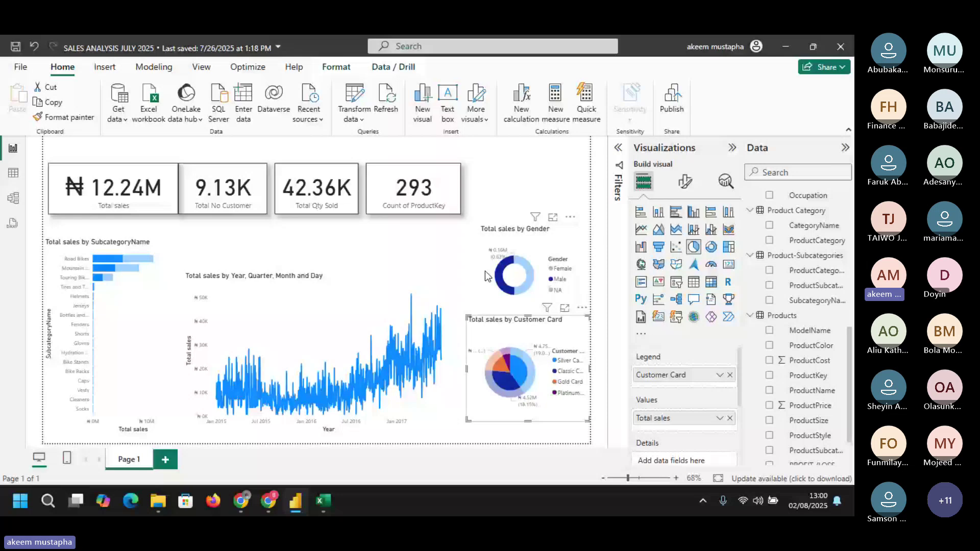
{"action": "left_click", "coordinate": [485, 271]}
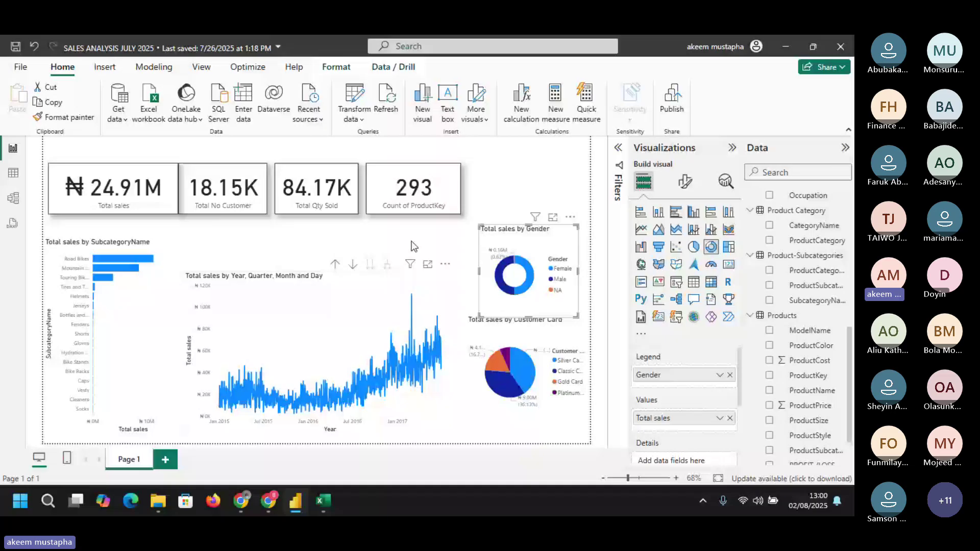
- Apply the cards' border and shadow to the bar and line charts and extend both charts up to just beneath the cards
{"action": "left_click_drag", "start_coordinate": [317, 271], "coordinate": [318, 244]}
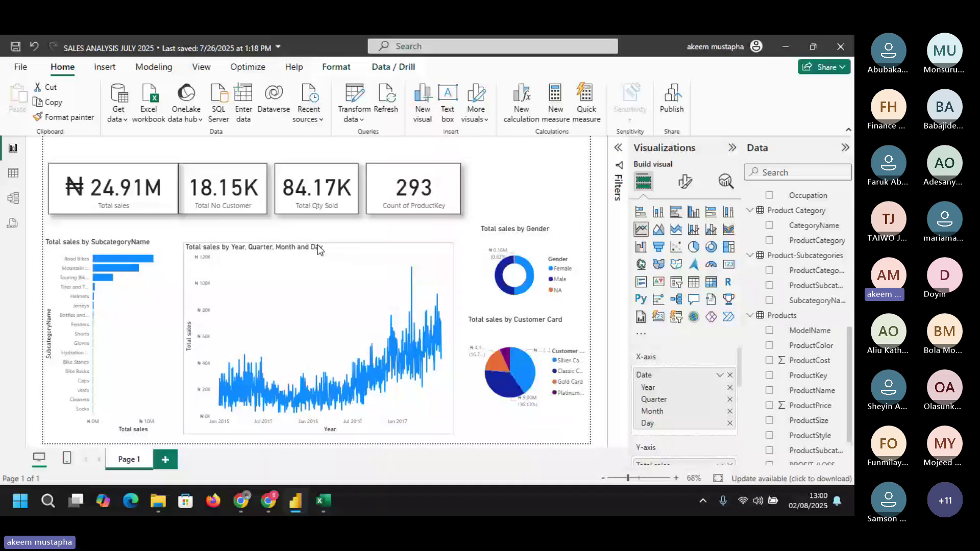
{"action": "left_click", "coordinate": [65, 413]}
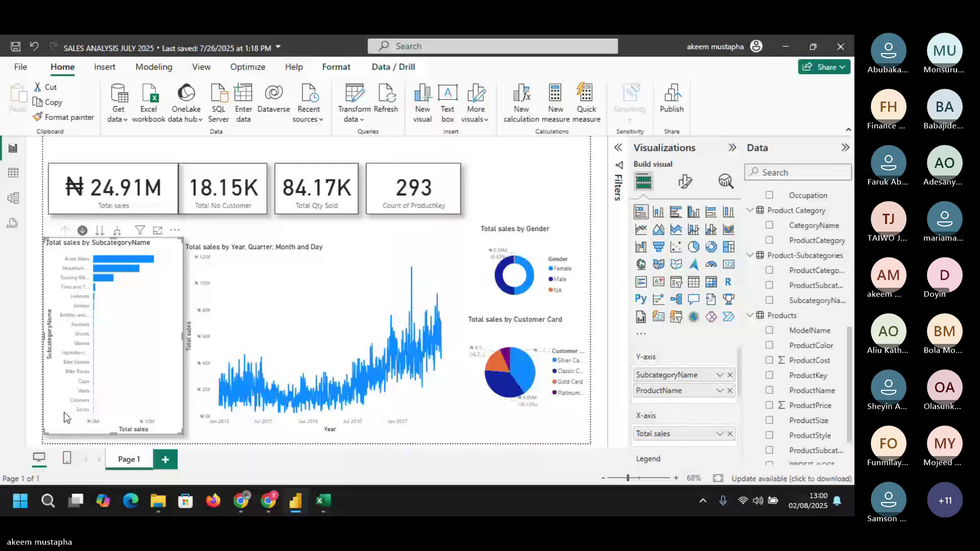
{"action": "left_click_drag", "start_coordinate": [182, 237], "coordinate": [178, 225]}
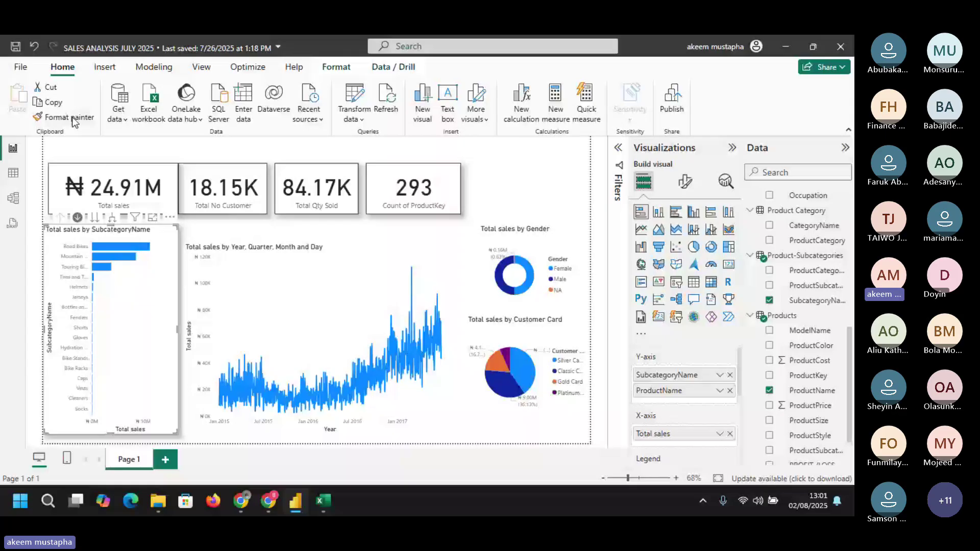
{"action": "left_click", "coordinate": [317, 240]}
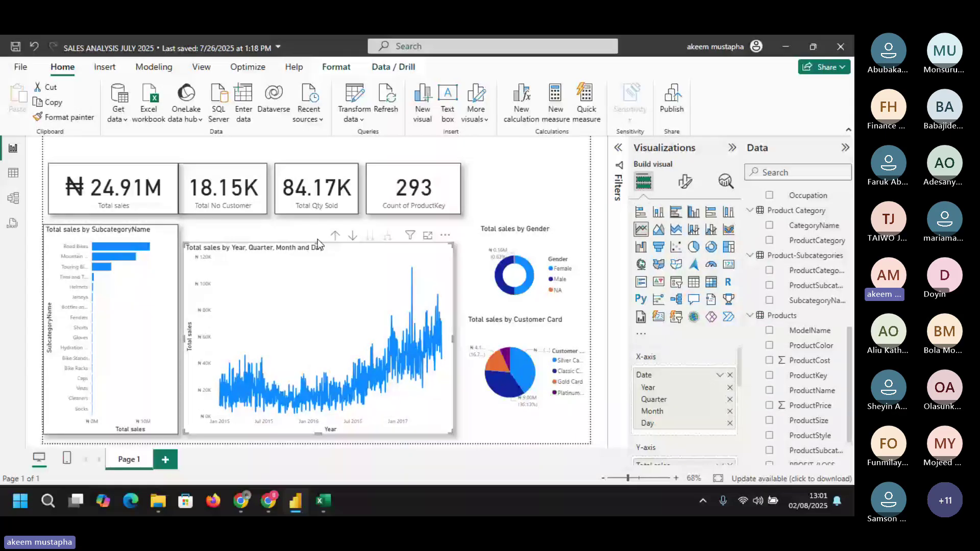
{"action": "left_click_drag", "start_coordinate": [318, 238], "coordinate": [385, 231]}
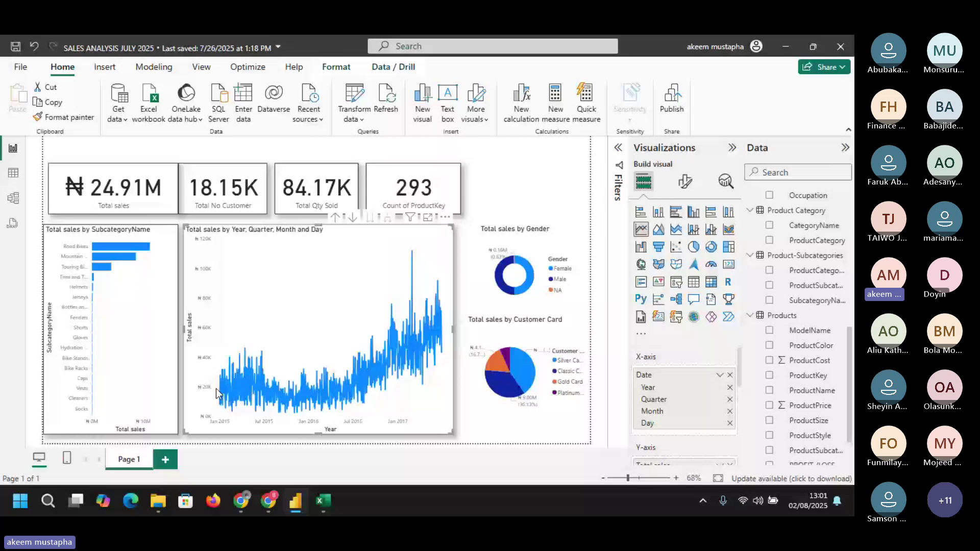
- Turn on drill-down mode for the line chart, roll it up to Year and expand it to the Month level
{"action": "left_click", "coordinate": [353, 217]}
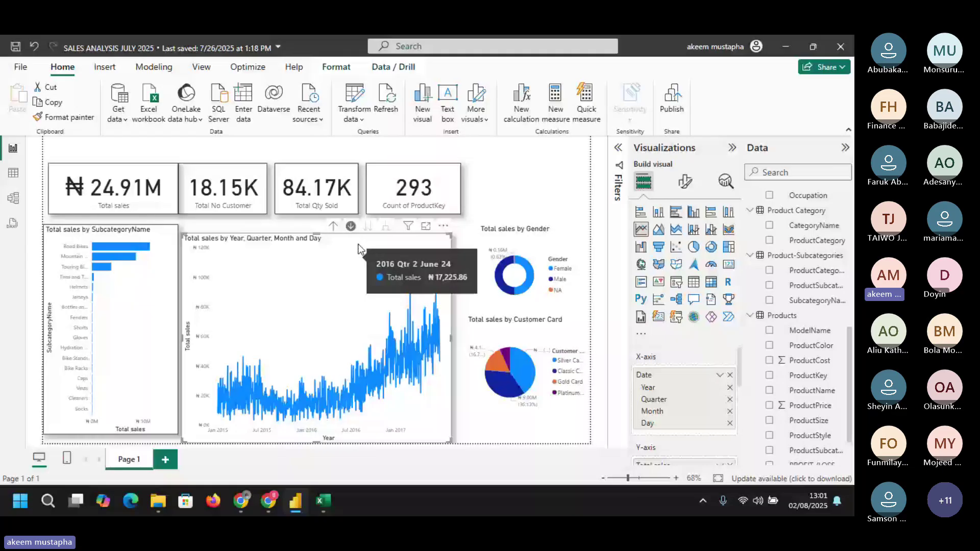
{"action": "left_click", "coordinate": [333, 226]}
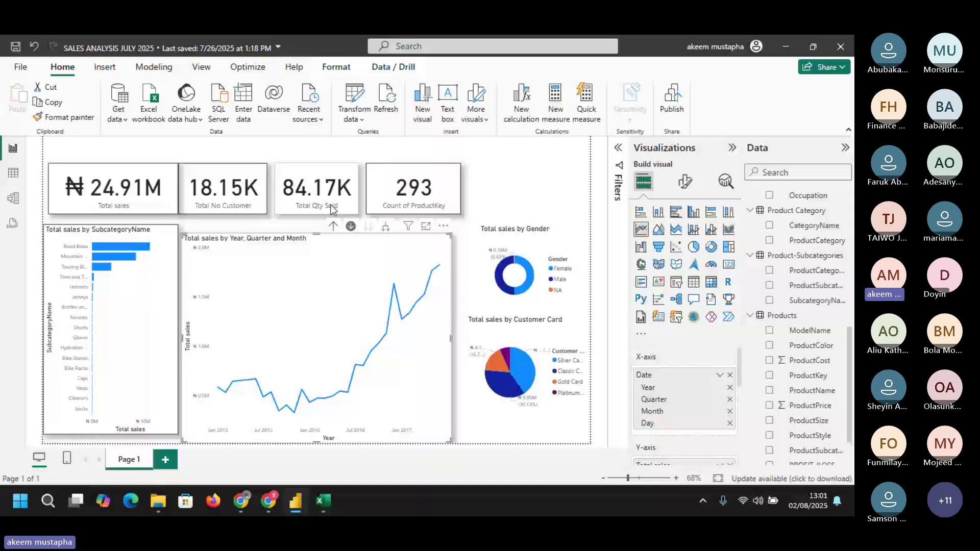
{"action": "left_click", "coordinate": [333, 226]}
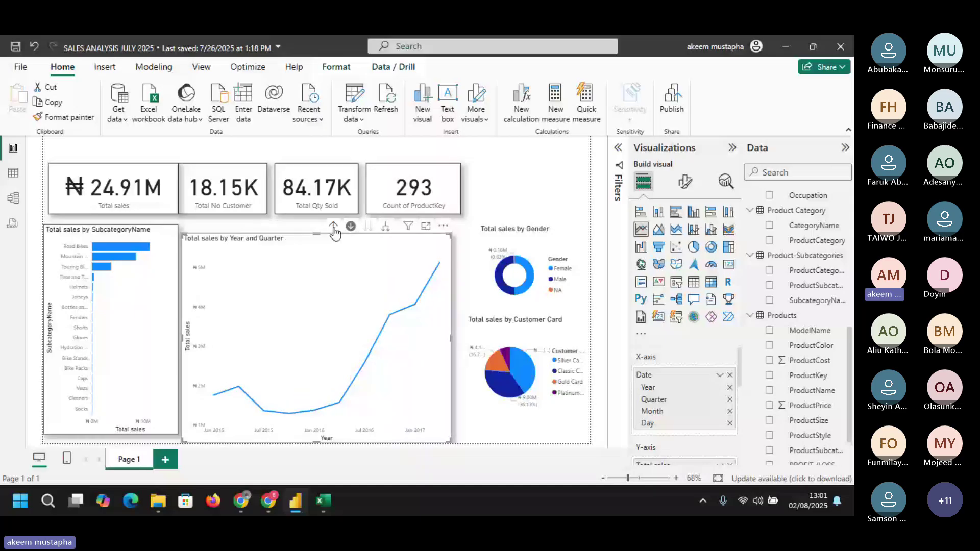
{"action": "left_click", "coordinate": [334, 228]}
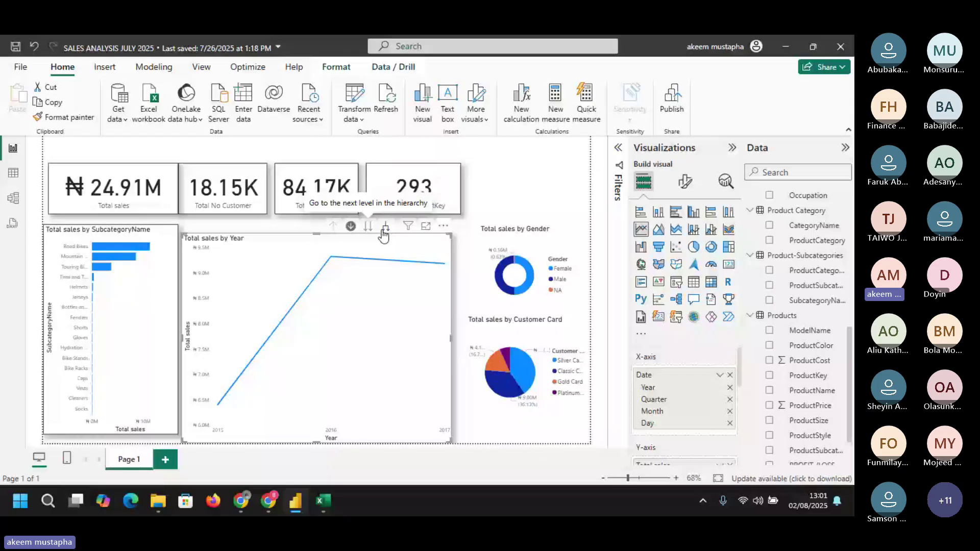
{"action": "left_click", "coordinate": [385, 228]}
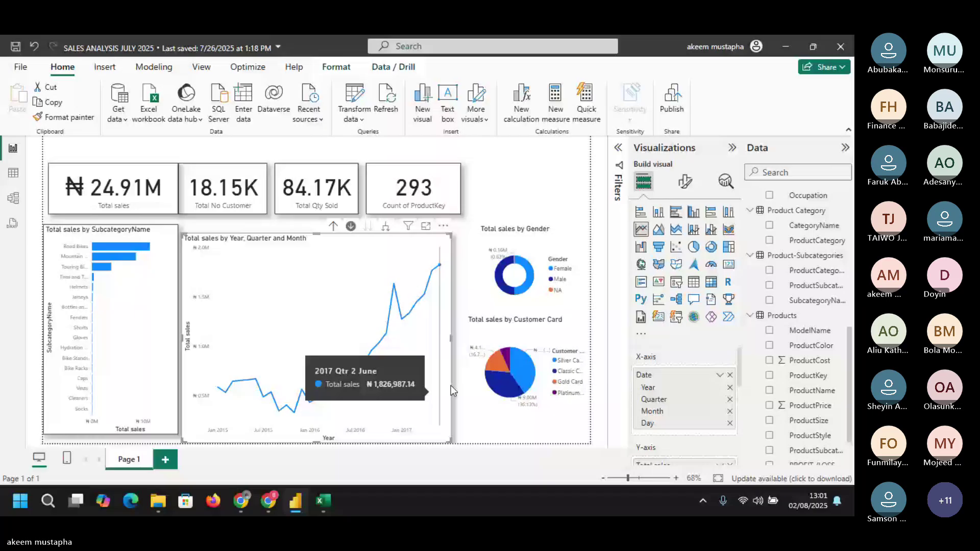
- Copy the Total sales card's formatting to the gender donut chart, and drill the line chart into May's days while enlarging it slightly
{"action": "left_click", "coordinate": [112, 189]}
{"action": "left_click", "coordinate": [64, 117]}
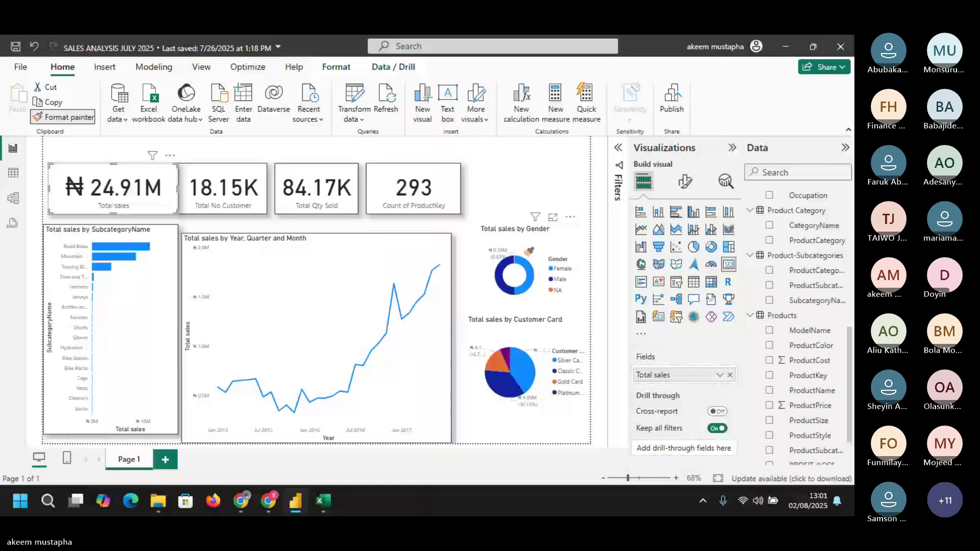
{"action": "left_click", "coordinate": [439, 266]}
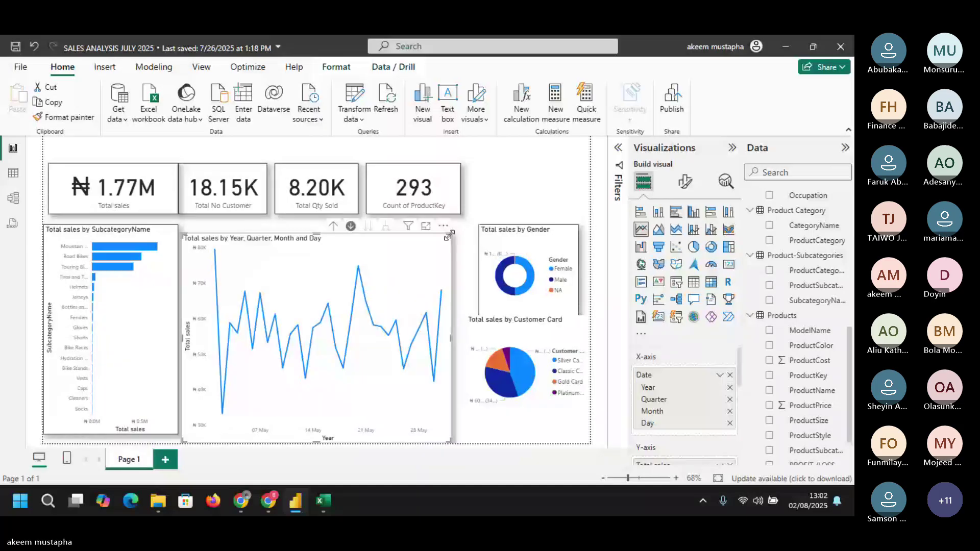
{"action": "left_click_drag", "start_coordinate": [449, 235], "coordinate": [454, 226]}
- Widen the gender donut chart to fill its column, and give the Customer Card pie chart the same border, shadow and width
{"action": "left_click", "coordinate": [576, 230]}
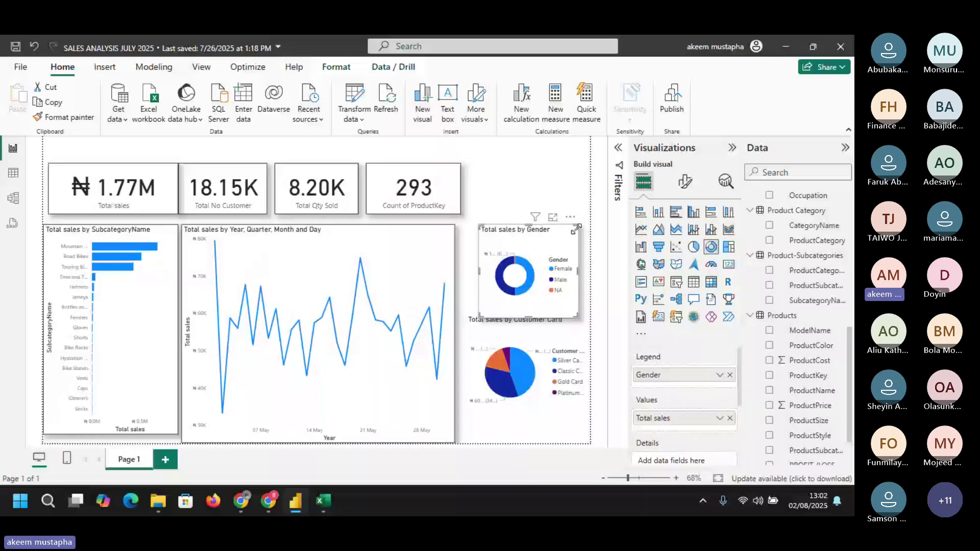
{"action": "left_click_drag", "start_coordinate": [576, 229], "coordinate": [589, 226]}
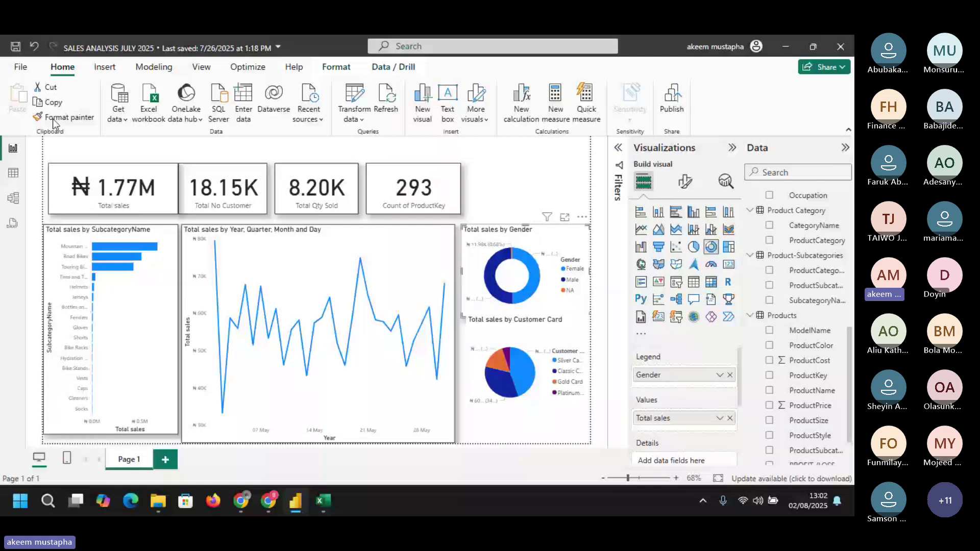
{"action": "left_click_drag", "start_coordinate": [528, 422], "coordinate": [529, 437]}
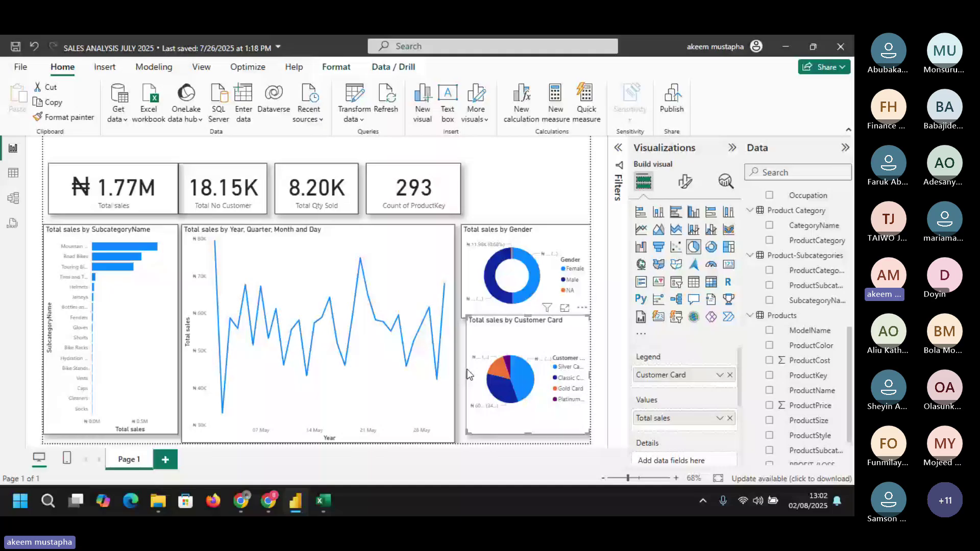
{"action": "left_click_drag", "start_coordinate": [468, 374], "coordinate": [463, 374]}
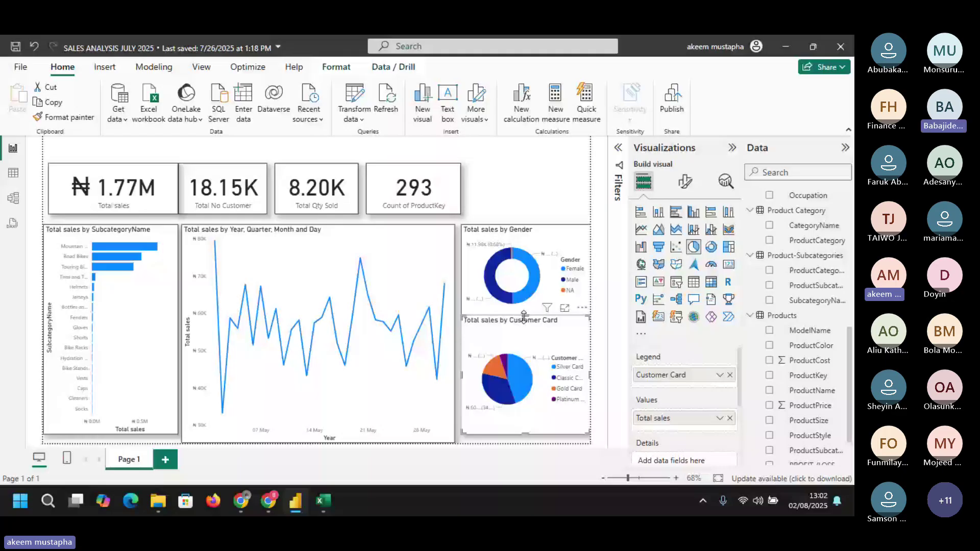
- Lower the Customer Card pie chart's upper edge to leave a gap beneath the gender donut, and drill the bar chart down to ProductName
{"action": "left_click_drag", "start_coordinate": [524, 316], "coordinate": [524, 324]}
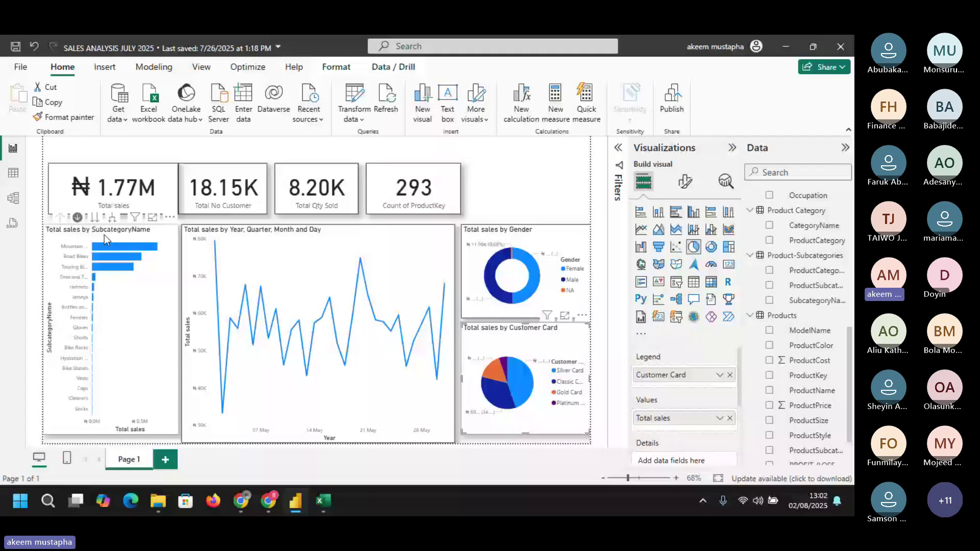
{"action": "left_click", "coordinate": [95, 219]}
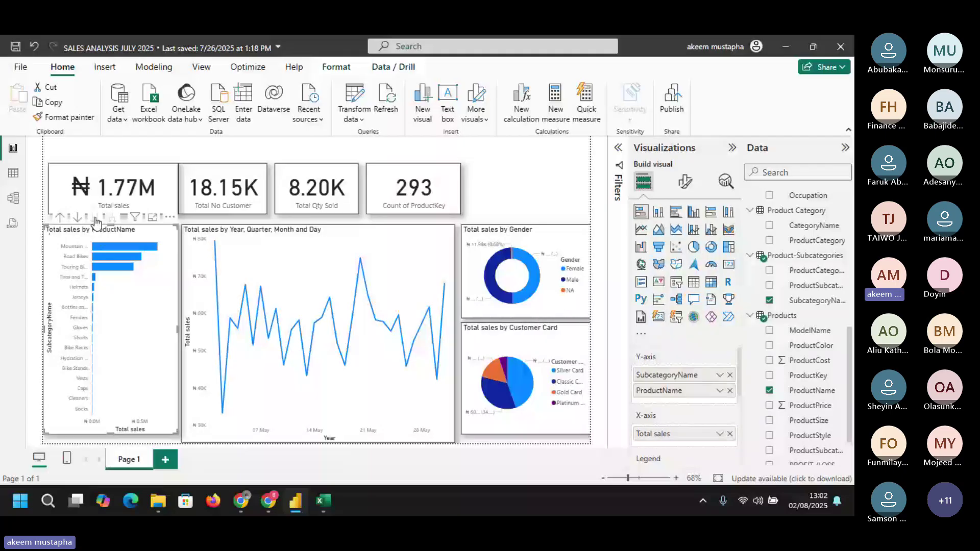
{"action": "left_click", "coordinate": [95, 220]}
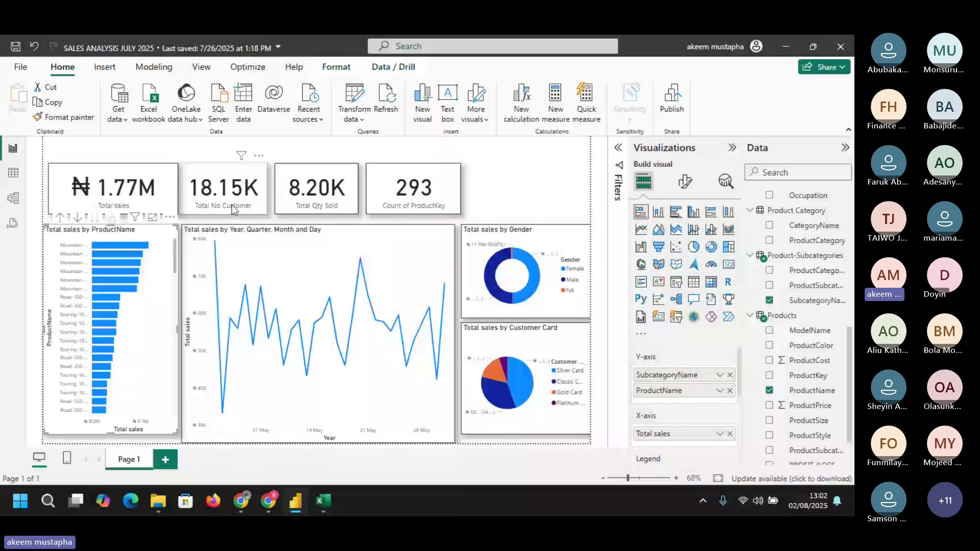
- Cross-filter the page by the Silver Card slice of the Customer Card pie chart, and clear the selection
{"action": "left_click", "coordinate": [526, 390]}
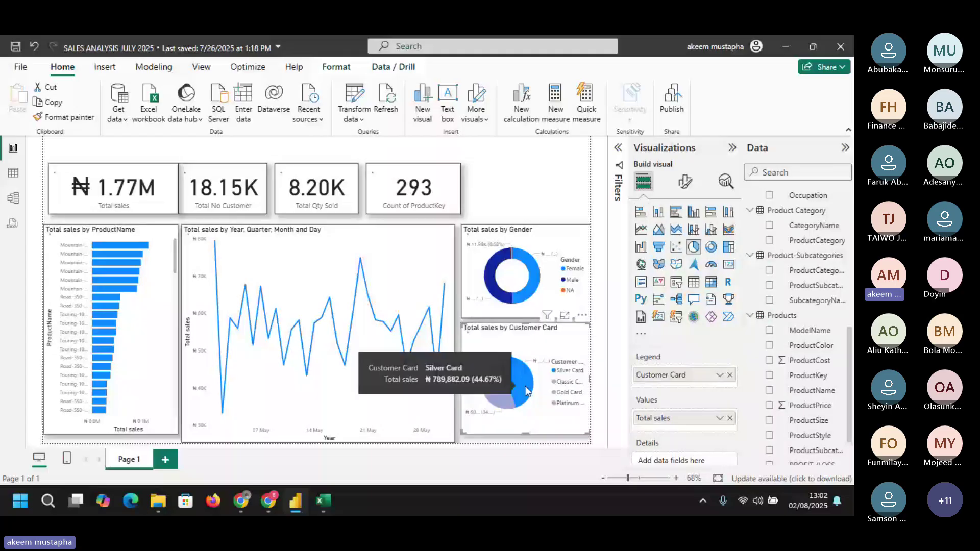
{"action": "left_click", "coordinate": [526, 391]}
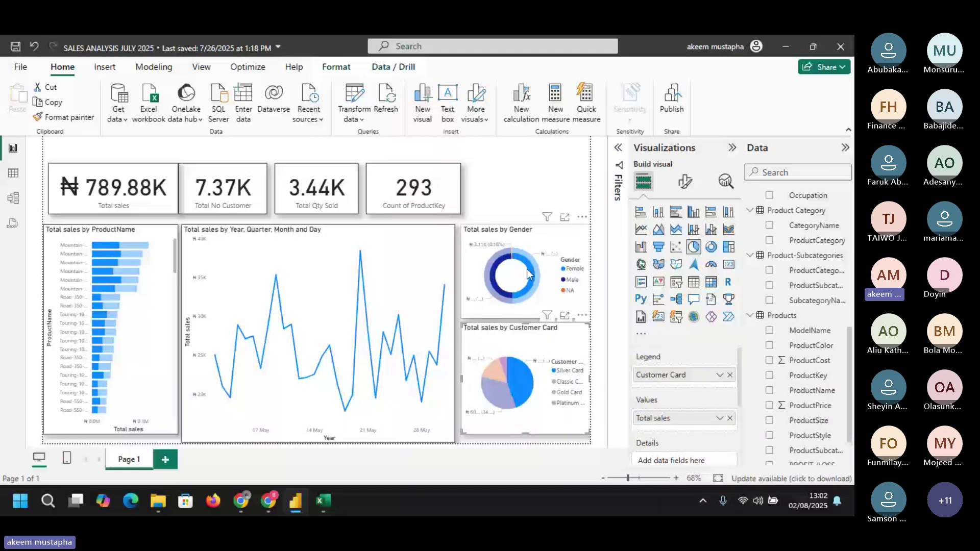
{"action": "mouse_move", "coordinate": [535, 391]}
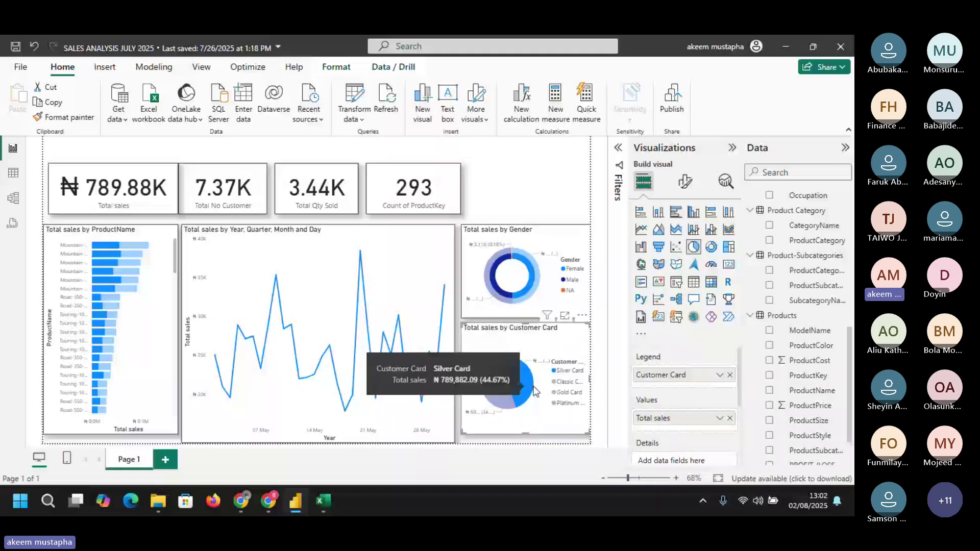
{"action": "left_click", "coordinate": [516, 381]}
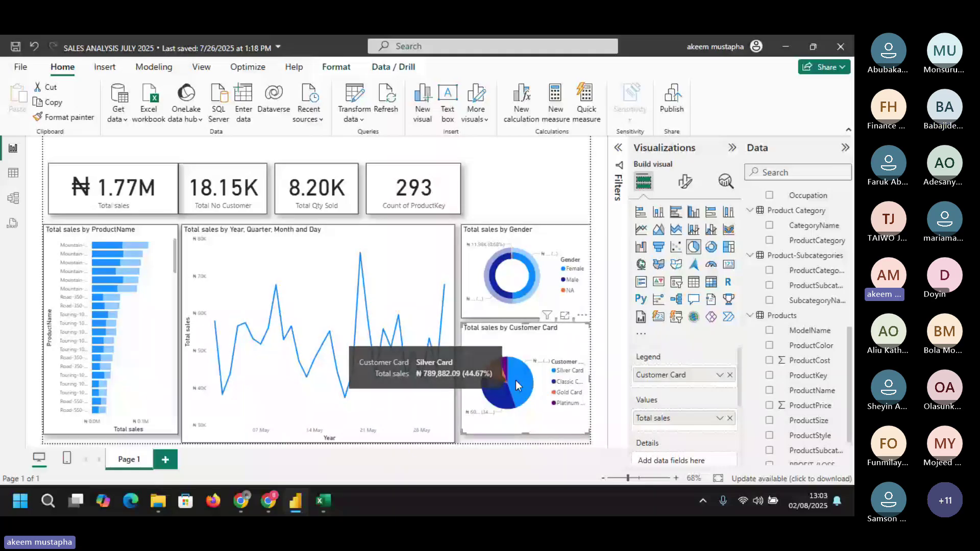
{"action": "left_click", "coordinate": [516, 381]}
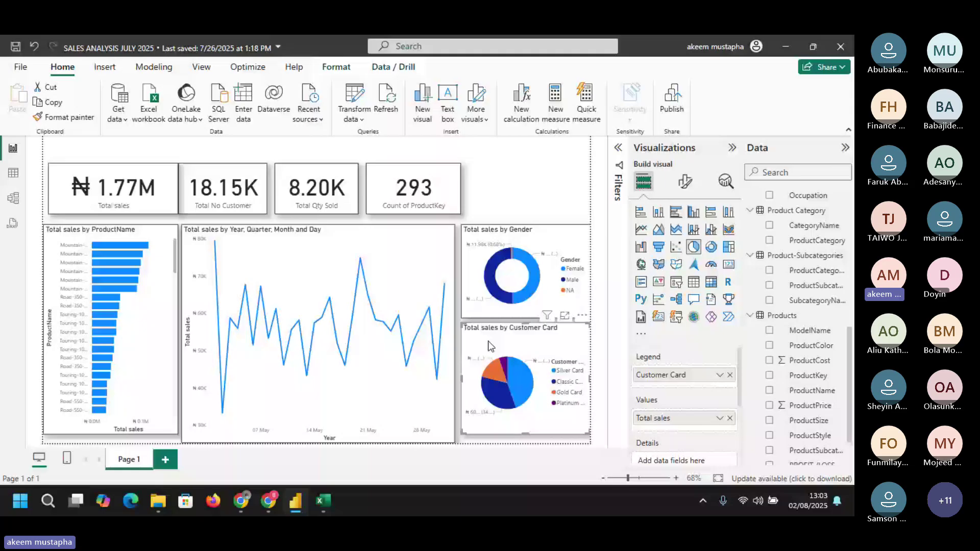
- Drill the bar chart back up to SubcategoryName, and extend the Customer Card pie chart down to the page's lower edge
{"action": "left_click", "coordinate": [396, 228]}
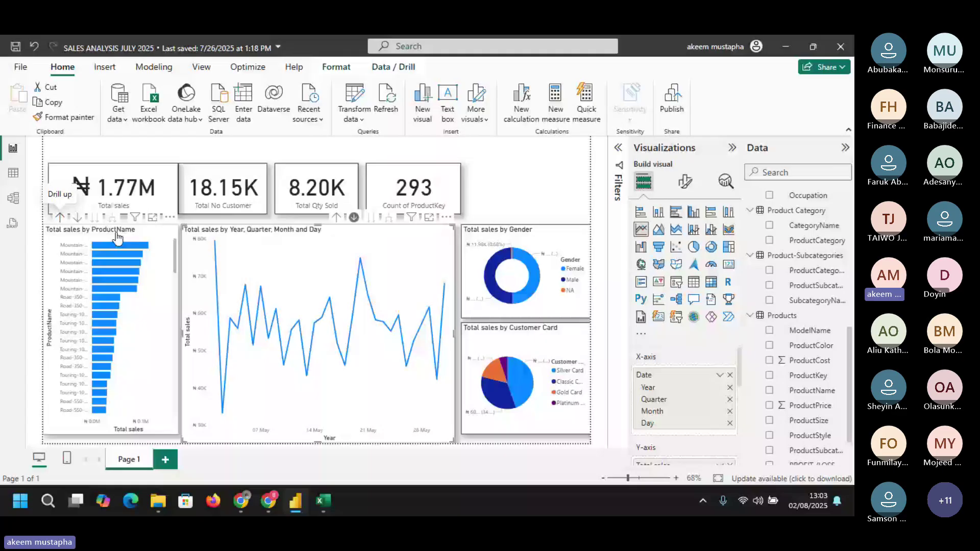
{"action": "left_click", "coordinate": [60, 217]}
{"action": "left_click", "coordinate": [540, 314]}
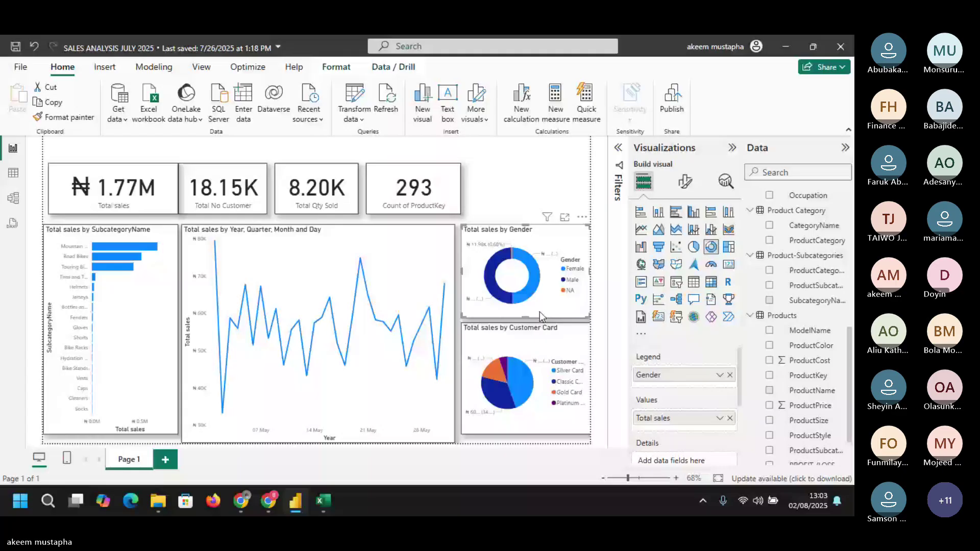
{"action": "left_click", "coordinate": [536, 347]}
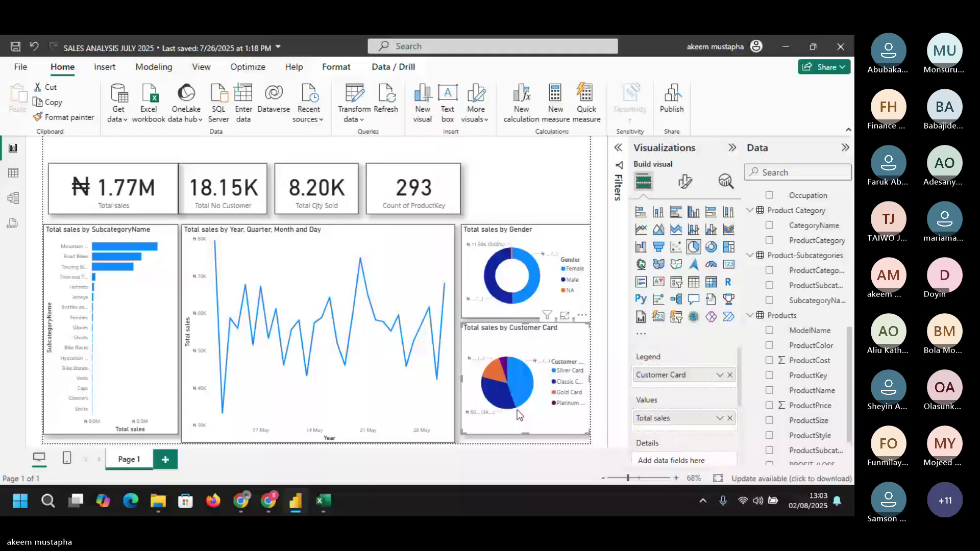
{"action": "left_click_drag", "start_coordinate": [526, 434], "coordinate": [526, 442]}
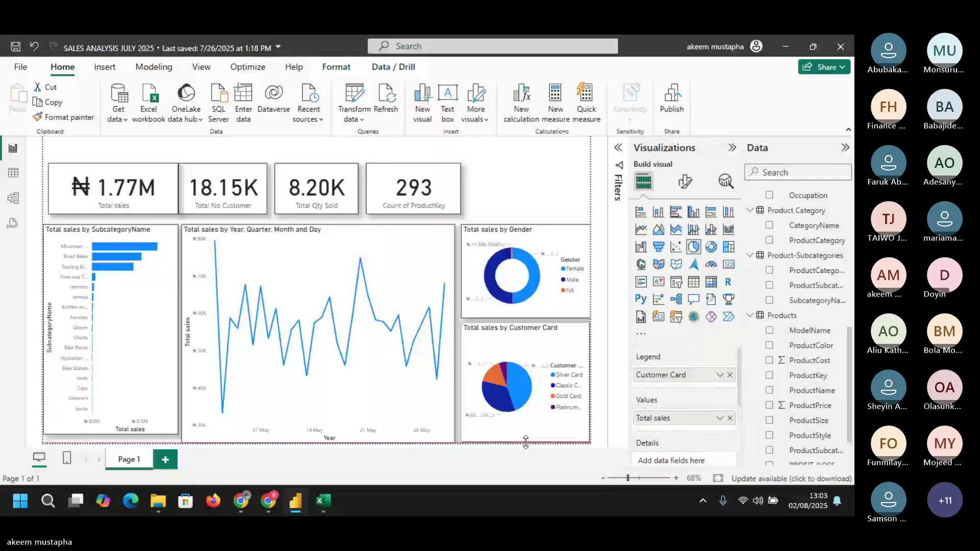
- Cross-filter the page to Male sales through the gender donut chart
{"action": "left_click", "coordinate": [404, 236]}
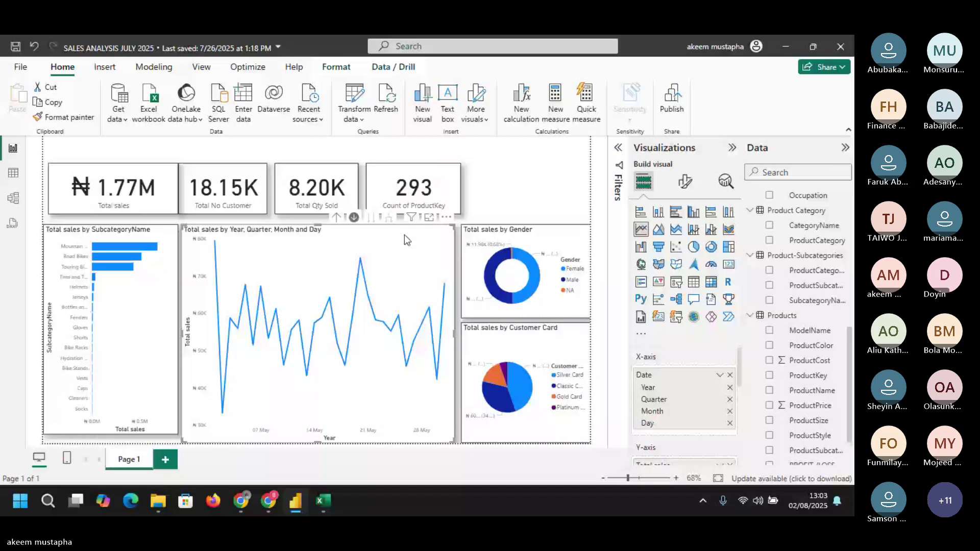
{"action": "mouse_move", "coordinate": [411, 217]}
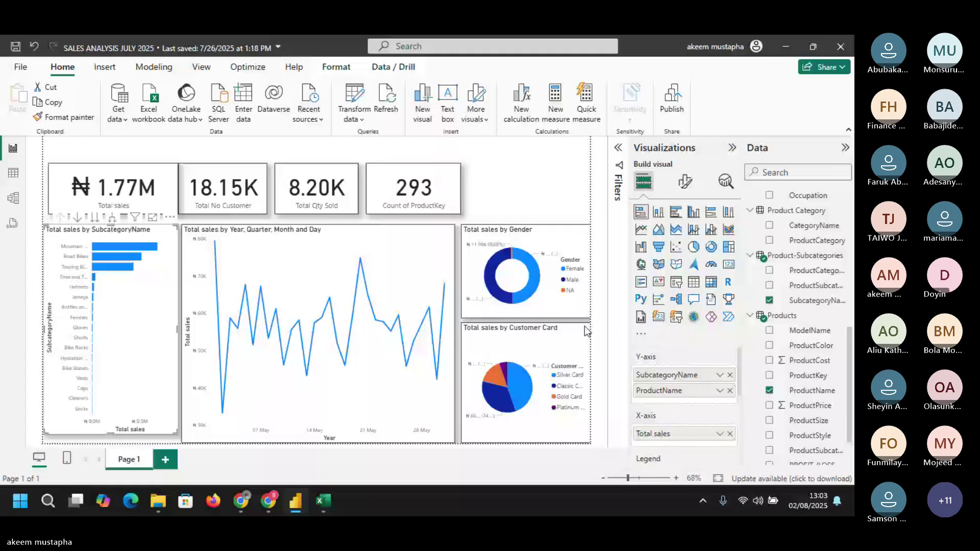
{"action": "left_click", "coordinate": [137, 209]}
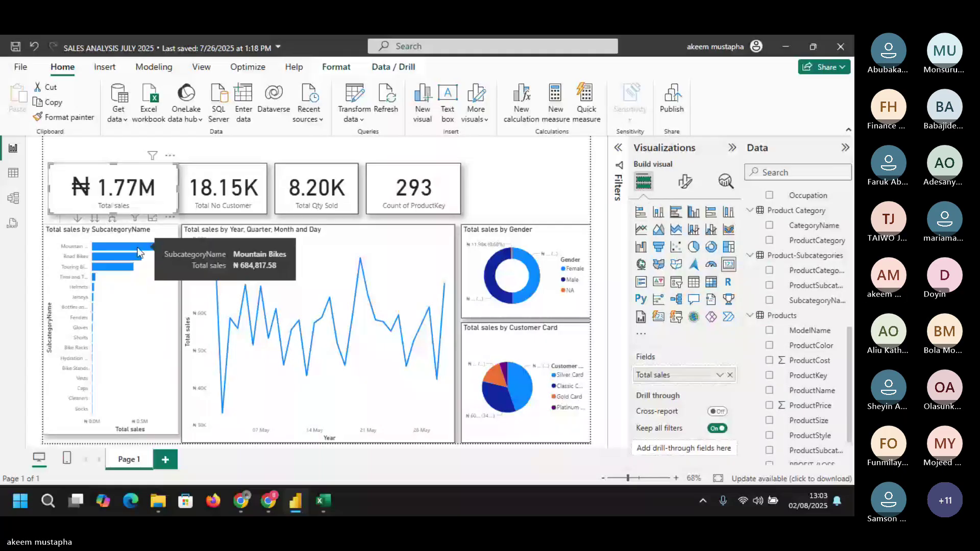
{"action": "left_click", "coordinate": [532, 268]}
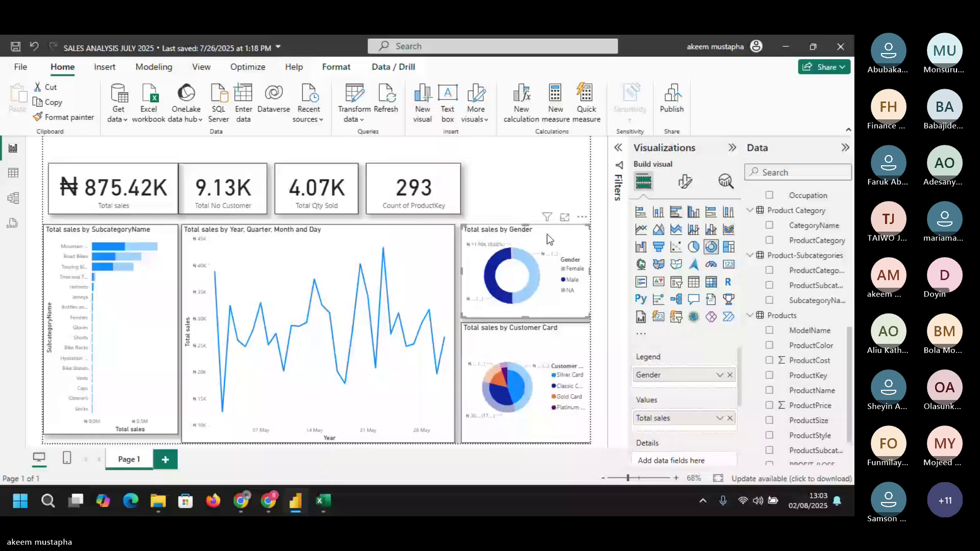
- Roll the line chart up to the months April to June 2017 and expand it to the Day level
{"action": "left_click", "coordinate": [337, 218]}
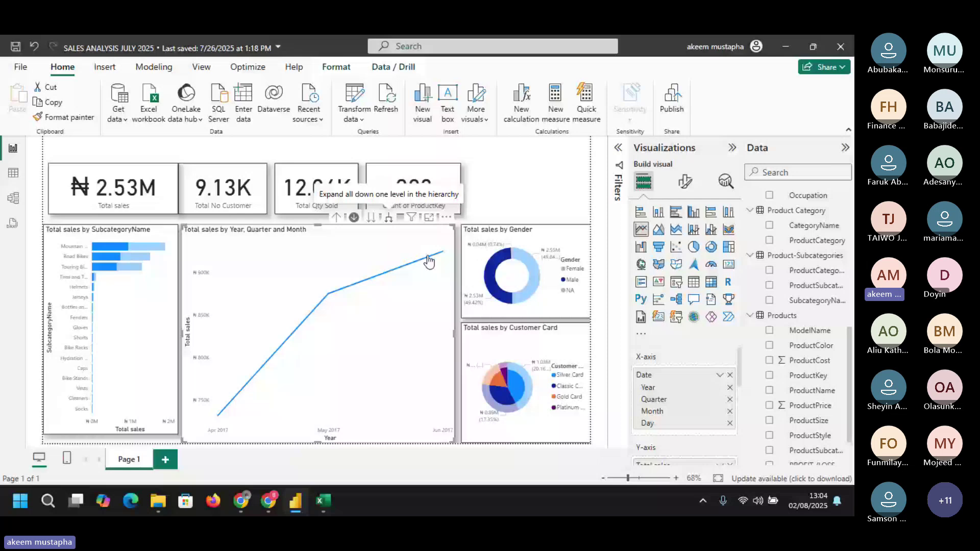
{"action": "left_click", "coordinate": [538, 429]}
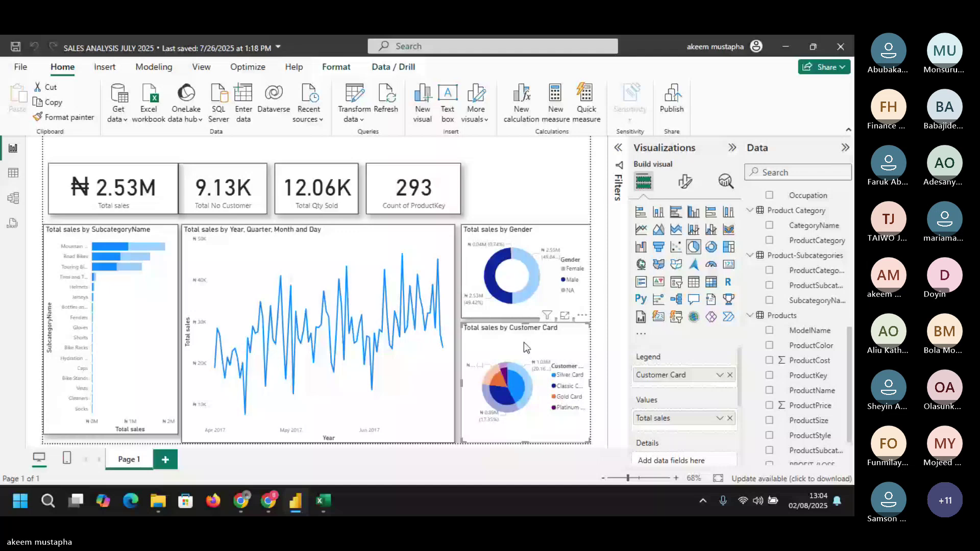
- Replace the Male cross-filter with the pie chart's Silver Card slice, and clear the selection to restore all sales
{"action": "left_click_drag", "start_coordinate": [558, 243], "coordinate": [555, 228]}
{"action": "left_click", "coordinate": [516, 375]}
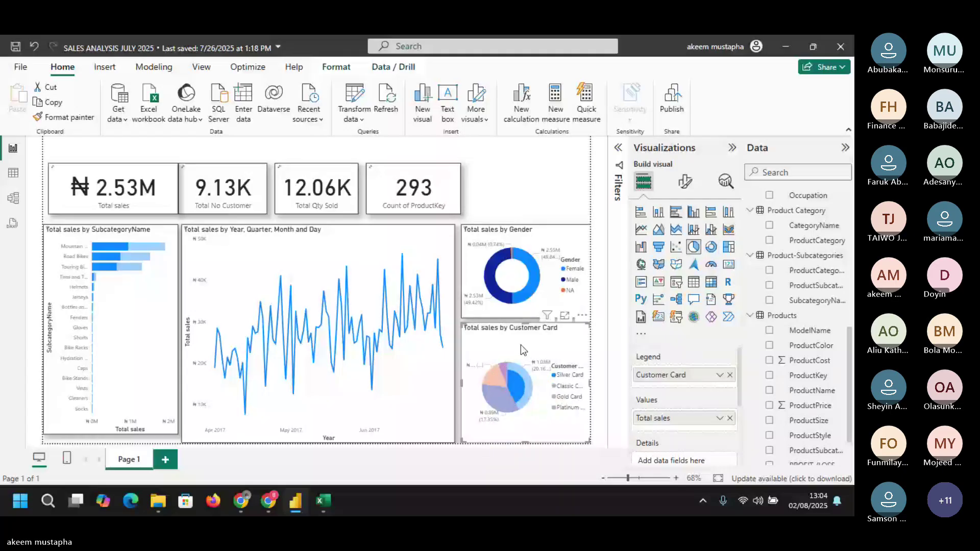
{"action": "left_click", "coordinate": [520, 345]}
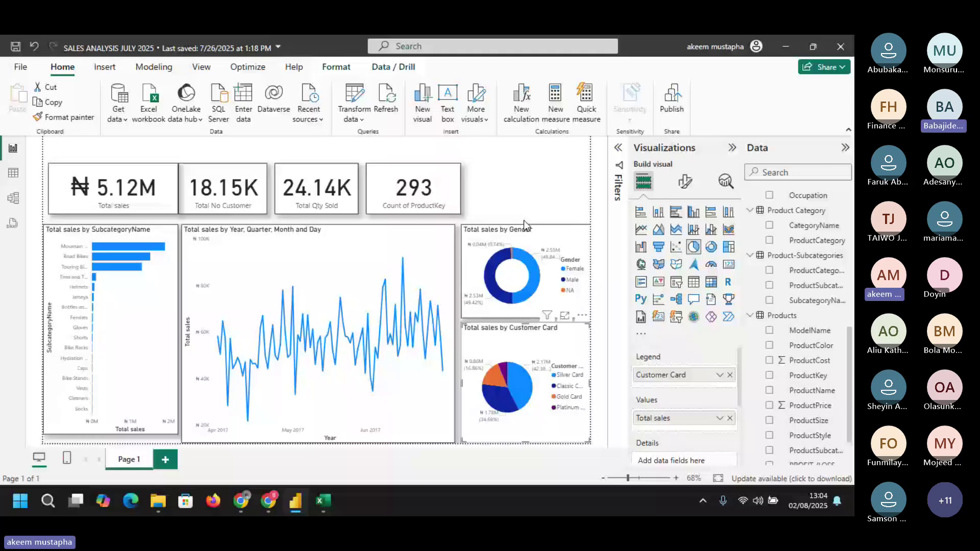
- Turn off drill-down mode for the line chart, and view it in focus mode before returning to the report
{"action": "left_click", "coordinate": [407, 230]}
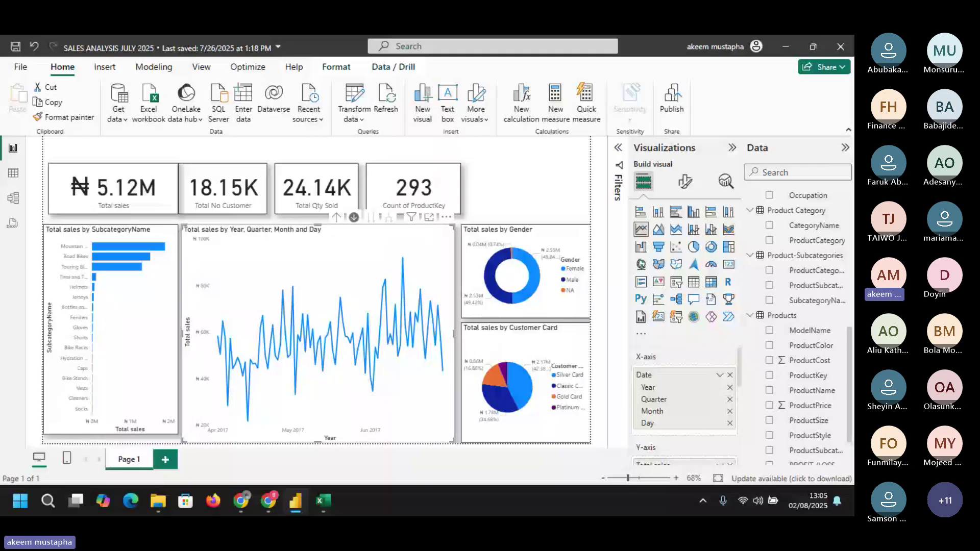
{"action": "key", "text": "alt+Tab"}
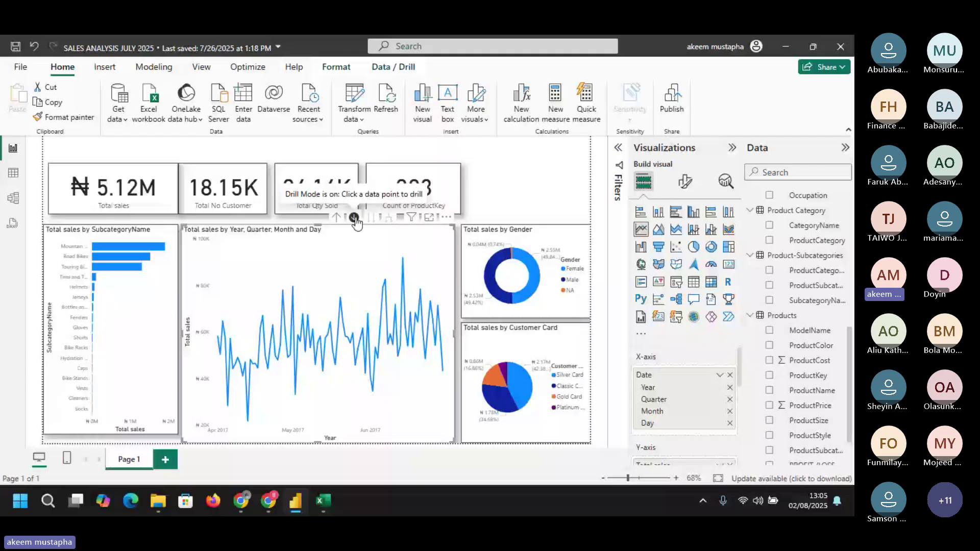
{"action": "mouse_move", "coordinate": [379, 240]}
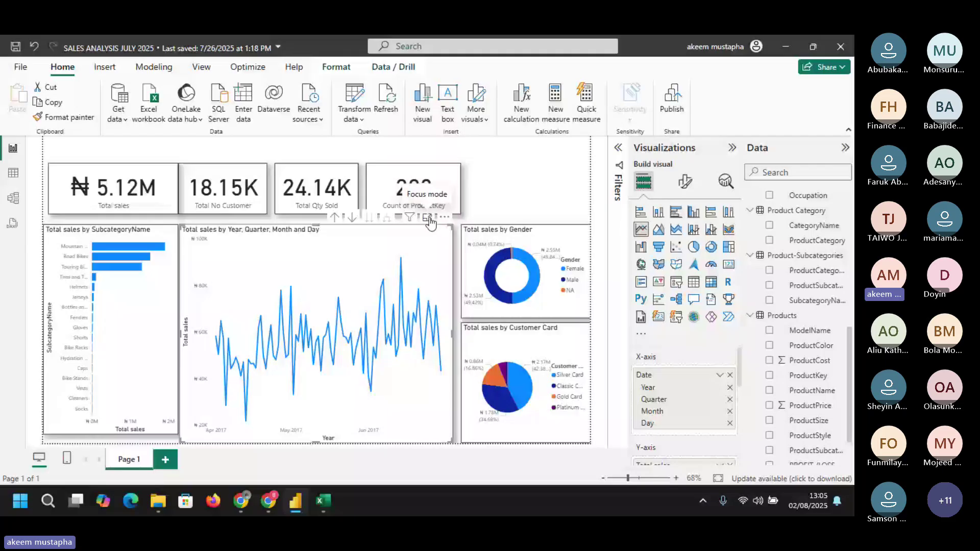
{"action": "left_click", "coordinate": [428, 218]}
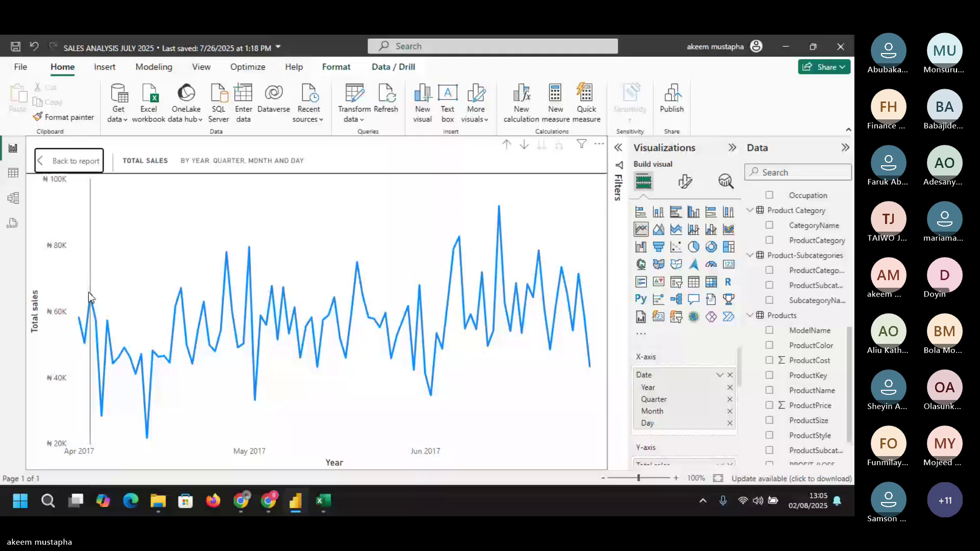
{"action": "key", "text": "Escape"}
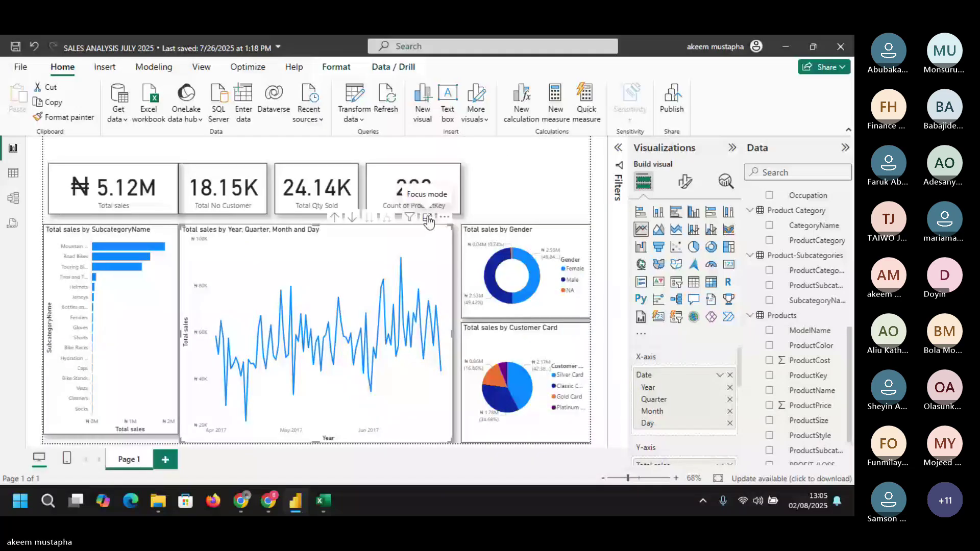
- Inspect the filters affecting the line chart in focus mode, and drill it up to the Month level before returning to the report
{"action": "left_click", "coordinate": [427, 220]}
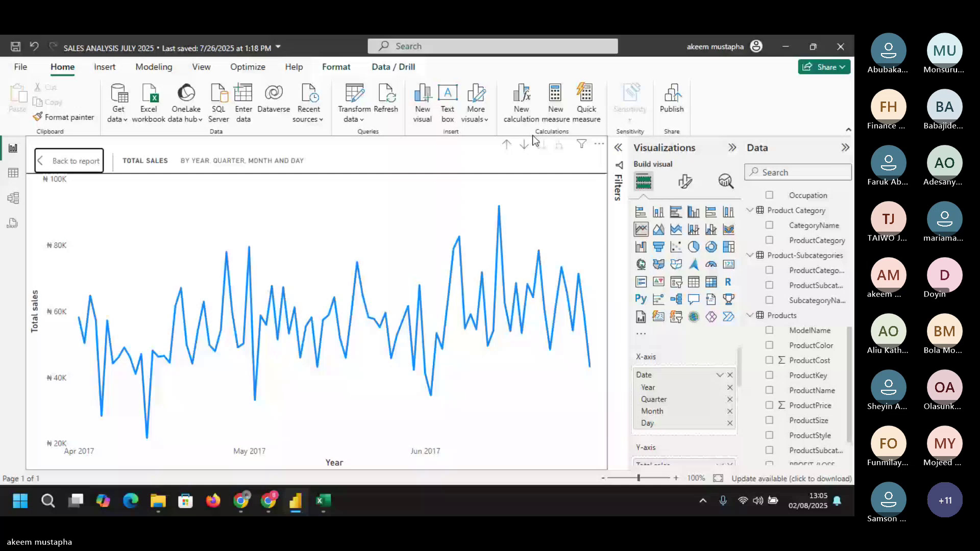
{"action": "left_click", "coordinate": [599, 144]}
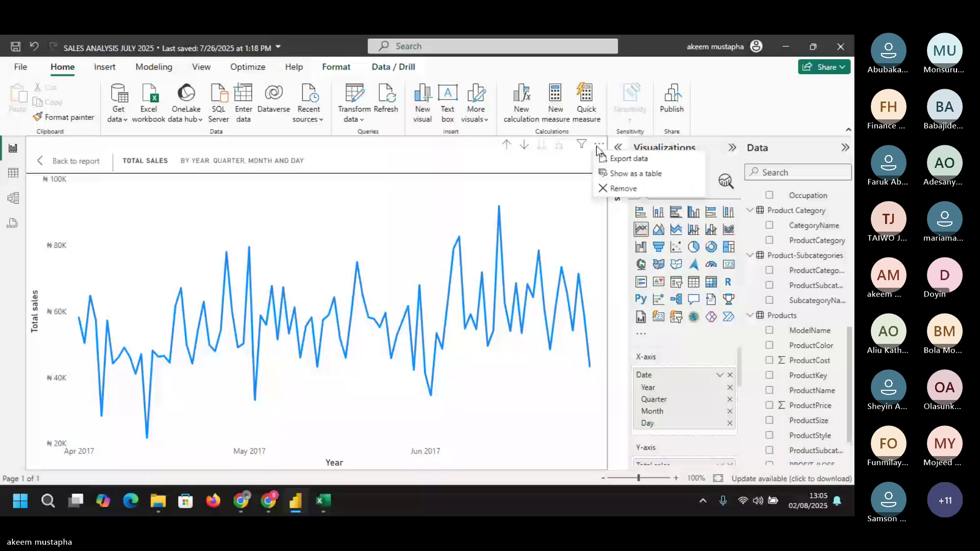
{"action": "left_click", "coordinate": [585, 146]}
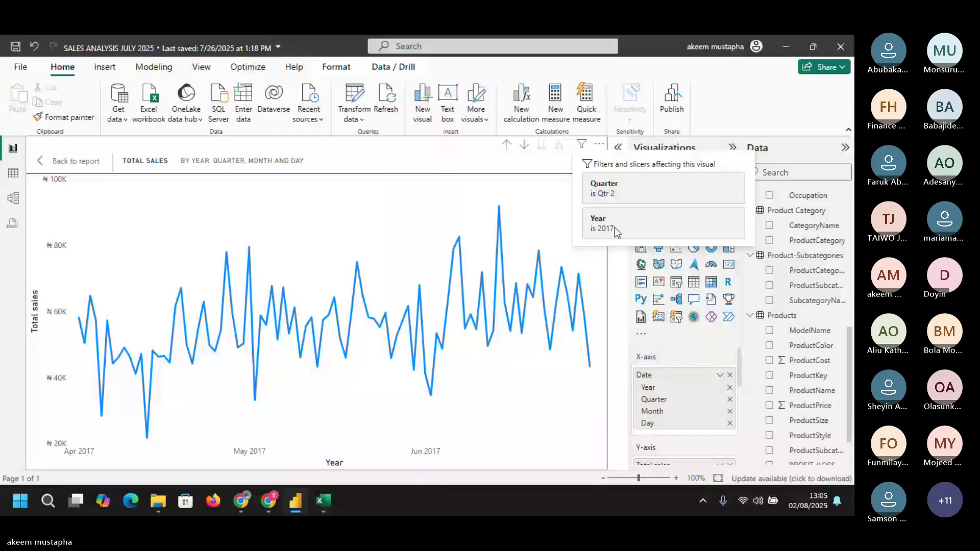
{"action": "left_click", "coordinate": [508, 146]}
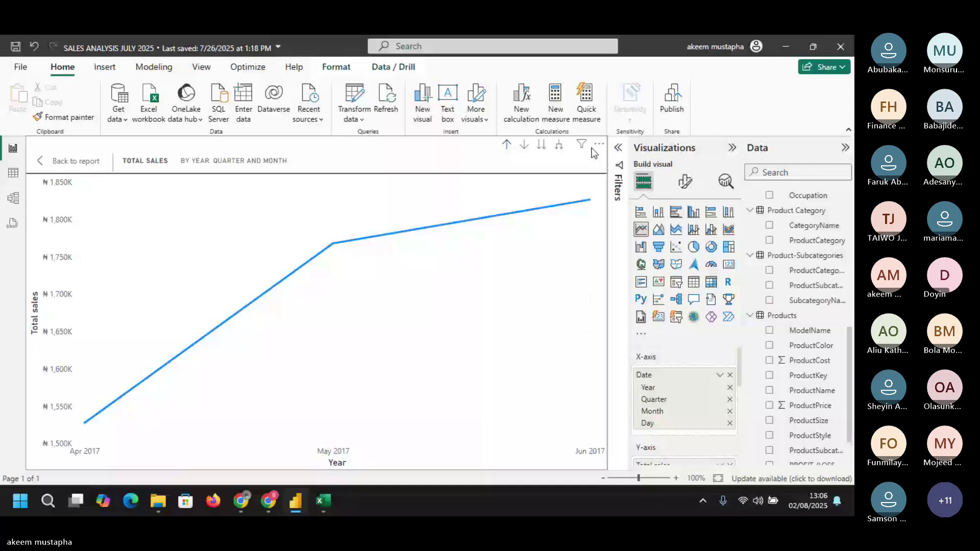
{"action": "mouse_move", "coordinate": [582, 146]}
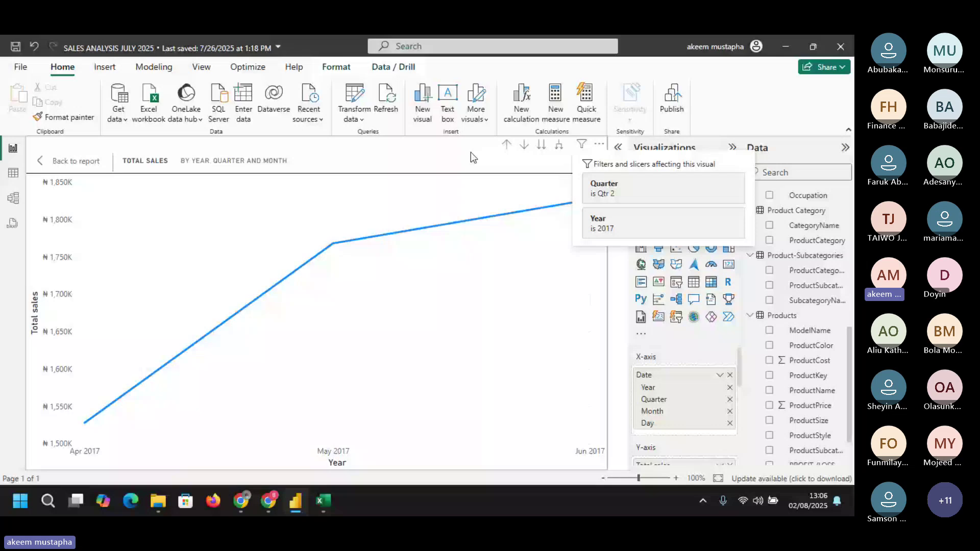
{"action": "left_click", "coordinate": [65, 162]}
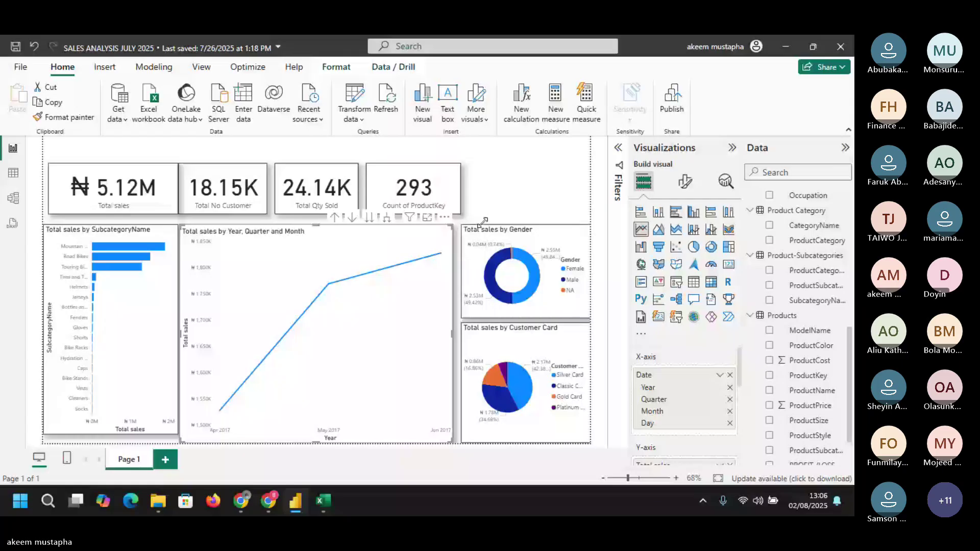
- Add a slicer in the empty space beside the Count of ProductKey card and populate it with the Calendar table's Year field
{"action": "left_click", "coordinate": [547, 200]}
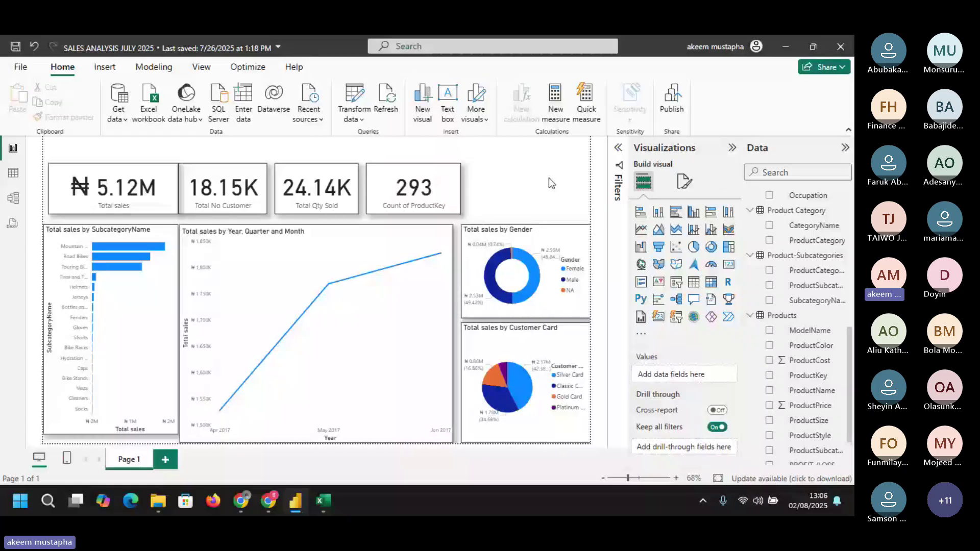
{"action": "left_click", "coordinate": [675, 290]}
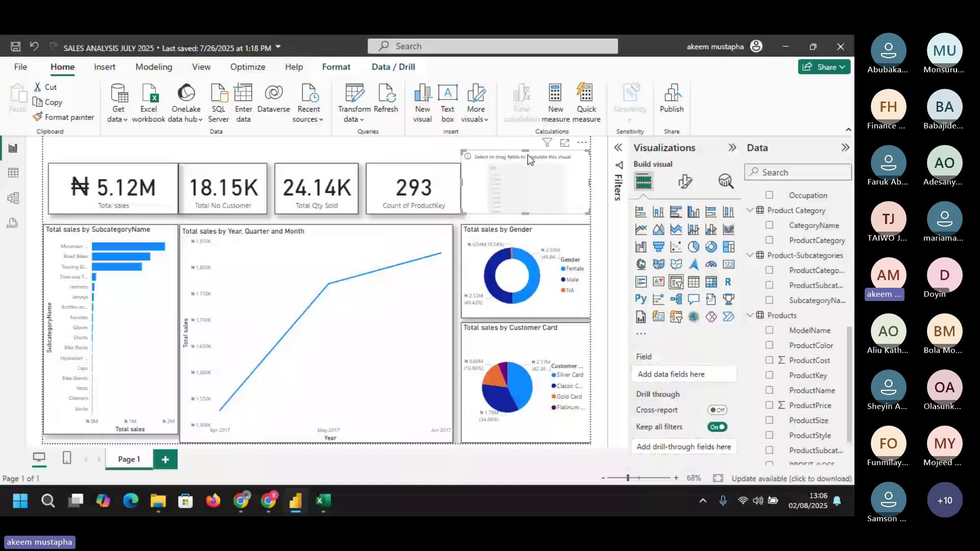
{"action": "left_click_drag", "start_coordinate": [530, 159], "coordinate": [530, 172]}
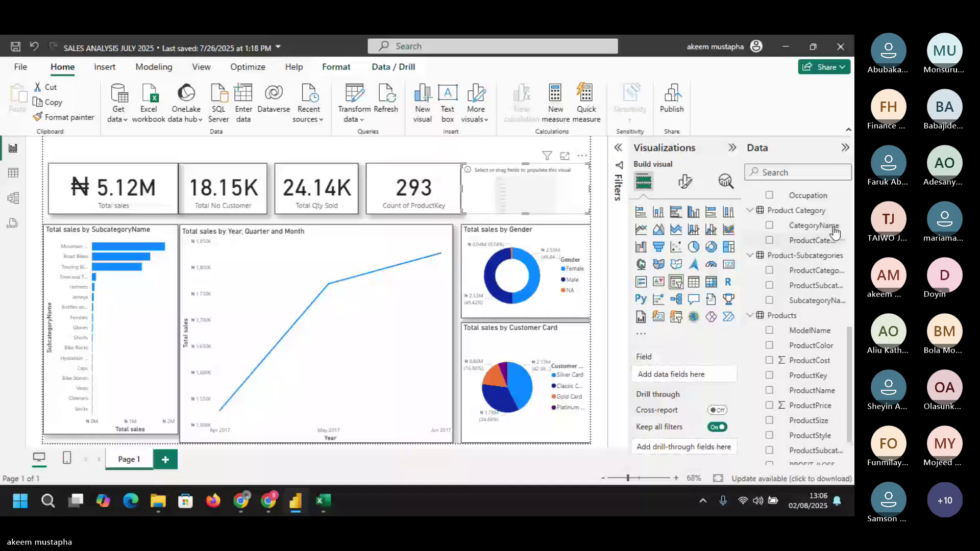
{"action": "left_click_drag", "start_coordinate": [852, 335], "coordinate": [854, 189]}
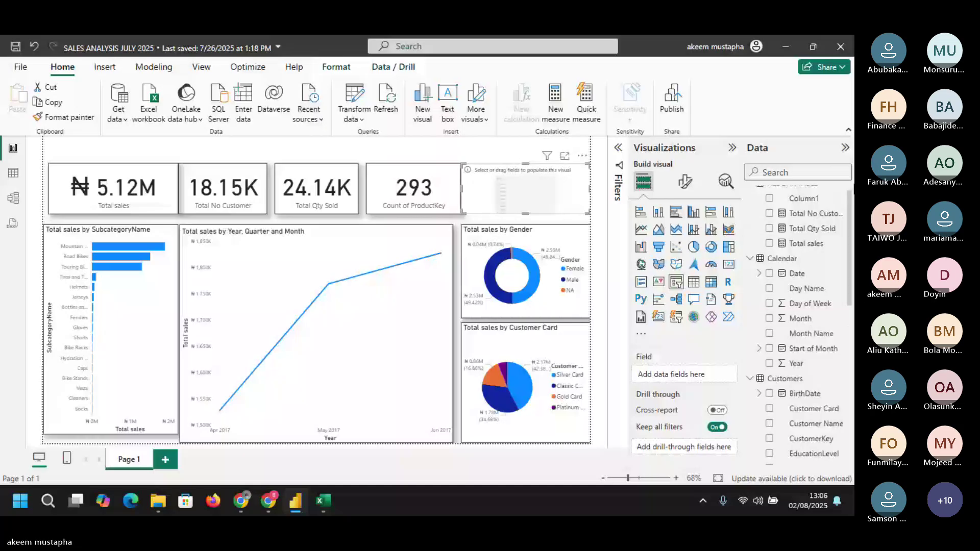
{"action": "scroll", "coordinate": [778, 269], "scroll_direction": "up", "scroll_amount": 1}
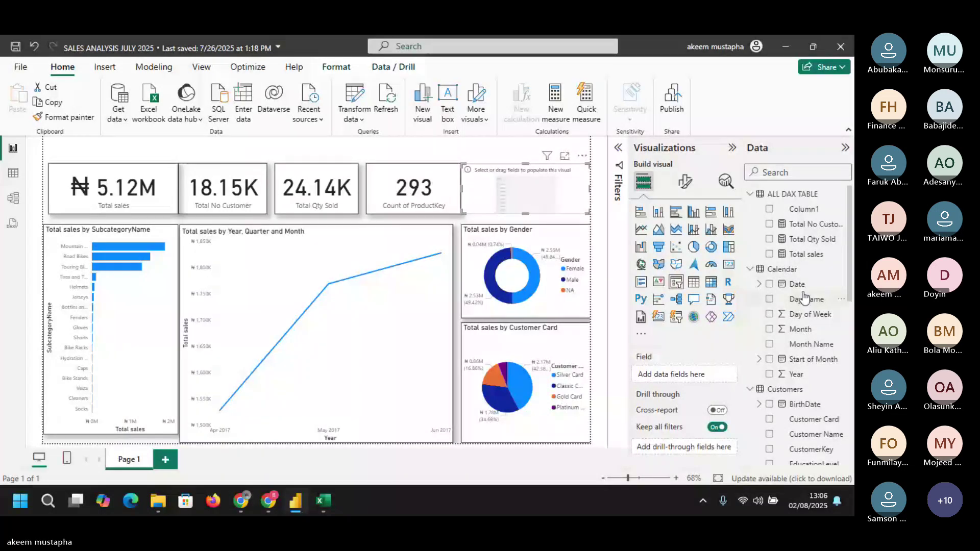
{"action": "left_click", "coordinate": [771, 375]}
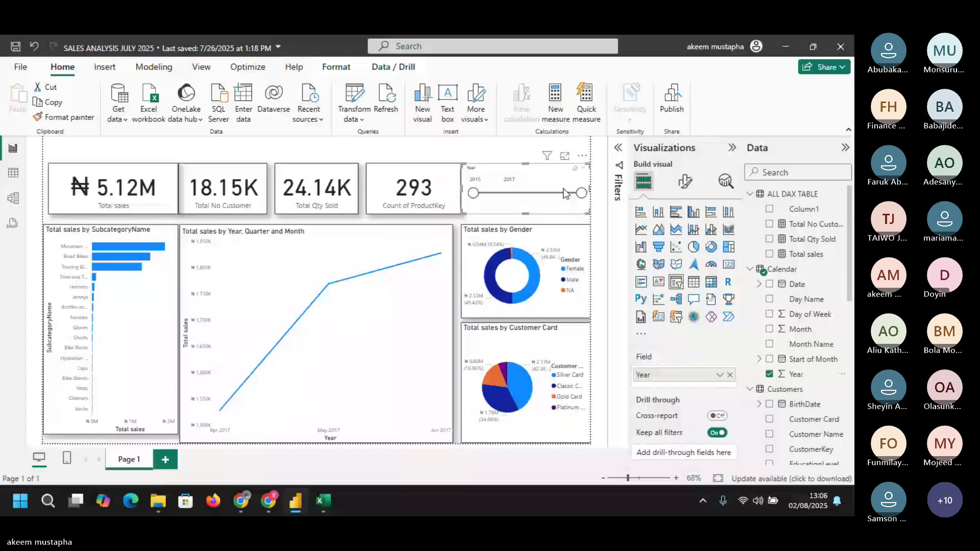
- Narrow the Year slicer to 2015–2016, and extend it back to 2015–2017
{"action": "key", "text": "Tab"}
{"action": "left_click_drag", "start_coordinate": [582, 193], "coordinate": [529, 194]}
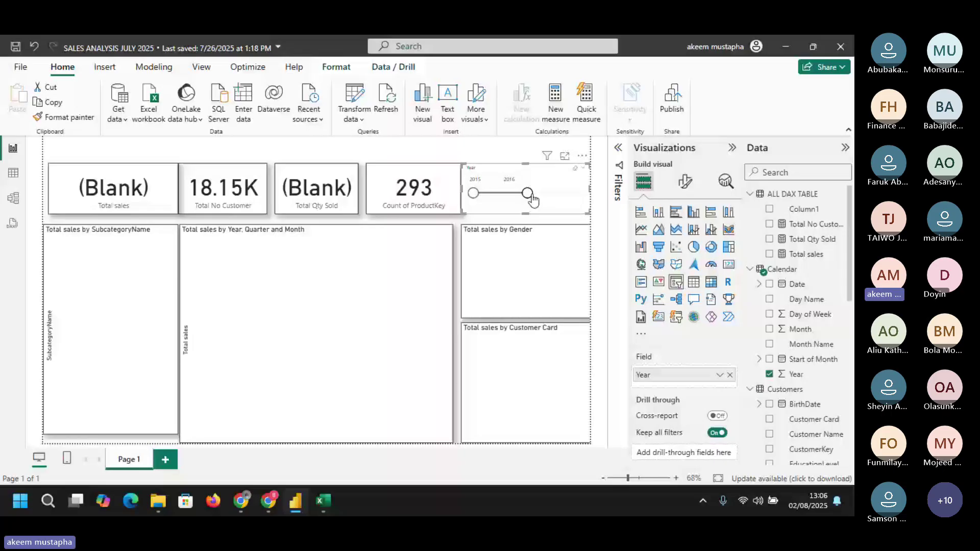
{"action": "left_click_drag", "start_coordinate": [529, 194], "coordinate": [582, 193]}
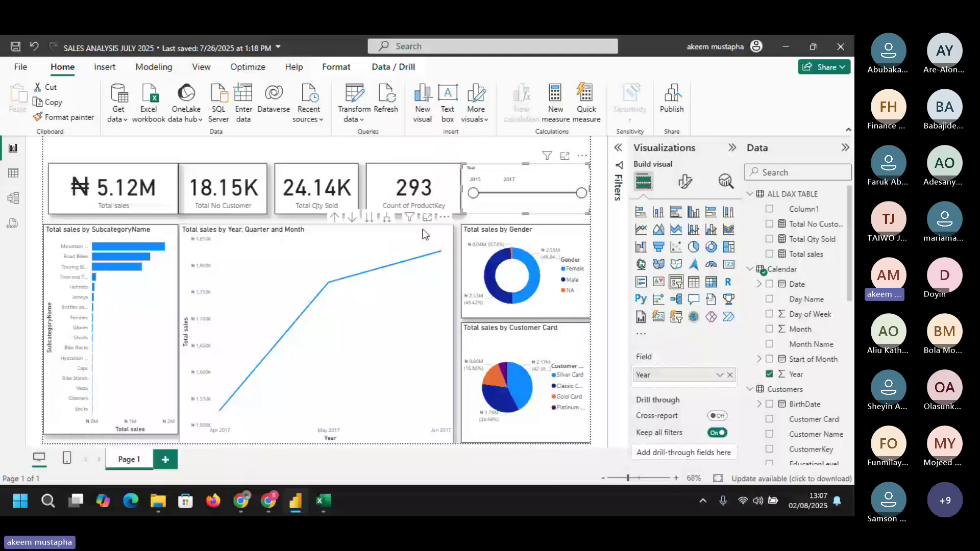
- Drill the line chart up to the Quarter level, and delete the chart before undoing the deletion
{"action": "left_click", "coordinate": [423, 235]}
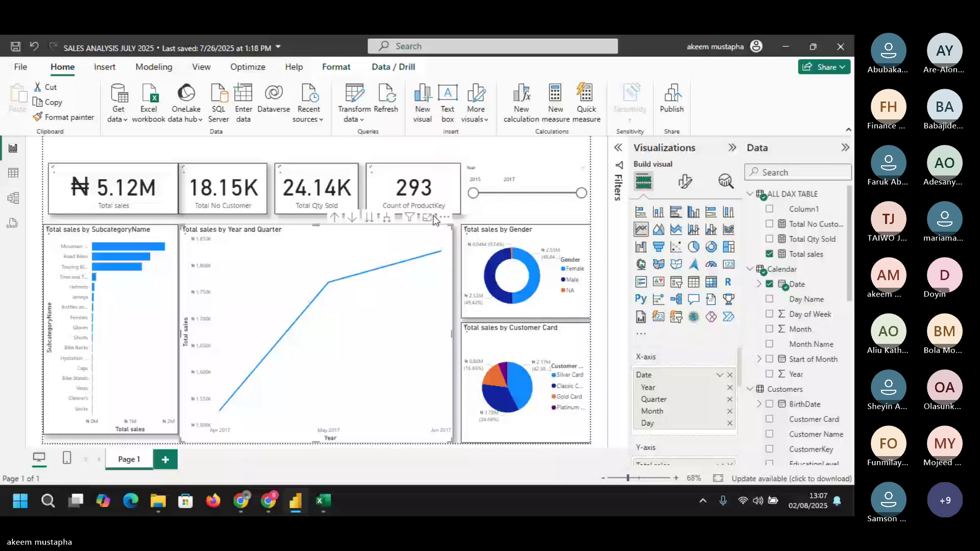
{"action": "right_click", "coordinate": [418, 236]}
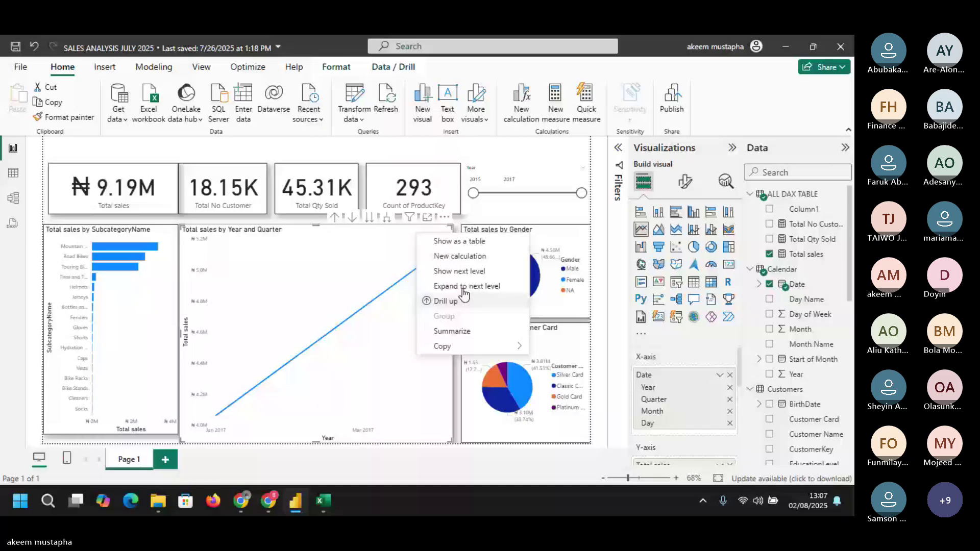
{"action": "left_click", "coordinate": [447, 221]}
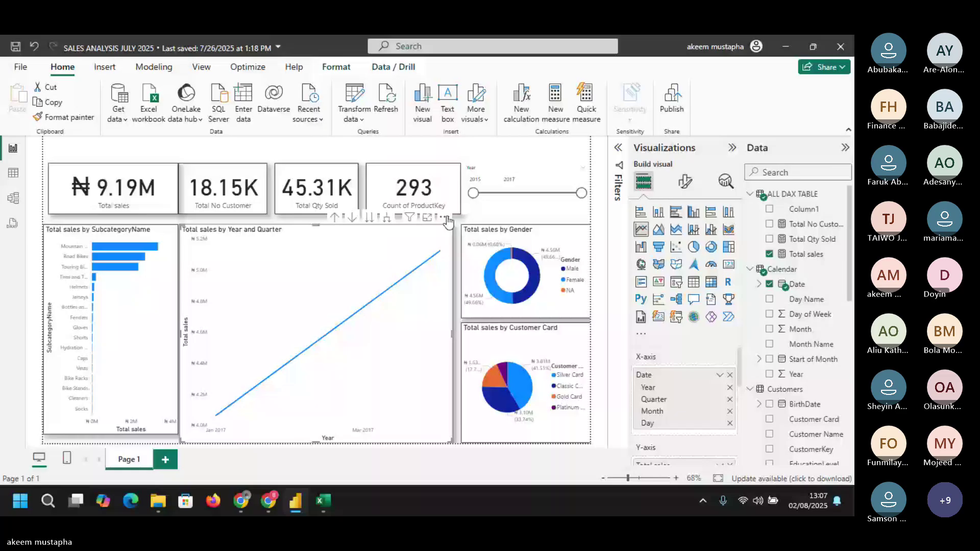
{"action": "key", "text": "Delete"}
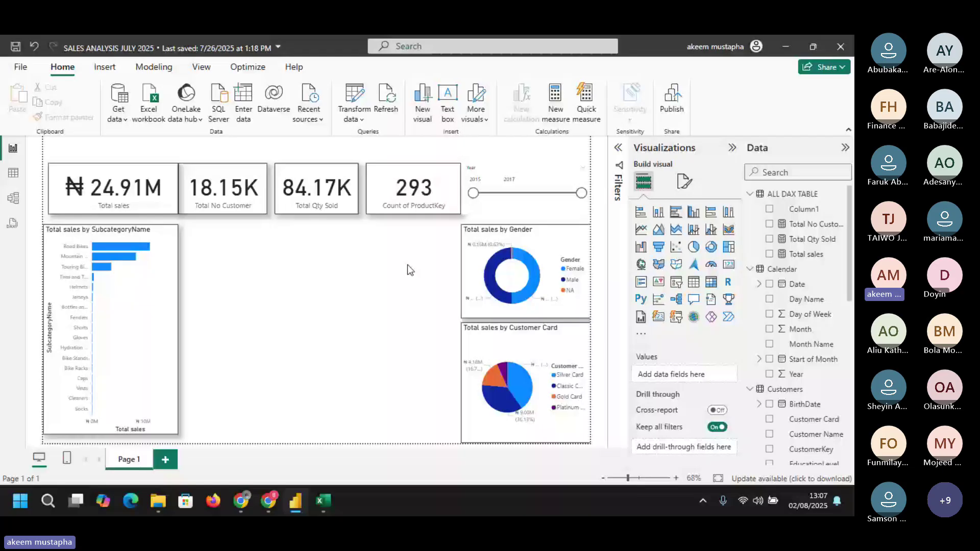
{"action": "key", "text": "ctrl+z"}
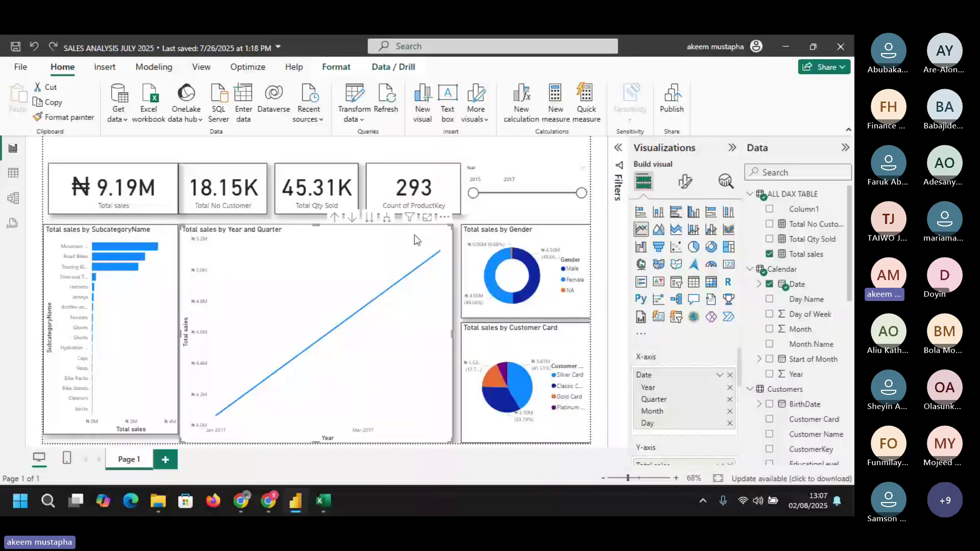
- Remove and re-add the Calendar Date field on the line chart's X-axis, and drill the chart up to the Month level
{"action": "left_click", "coordinate": [730, 374]}
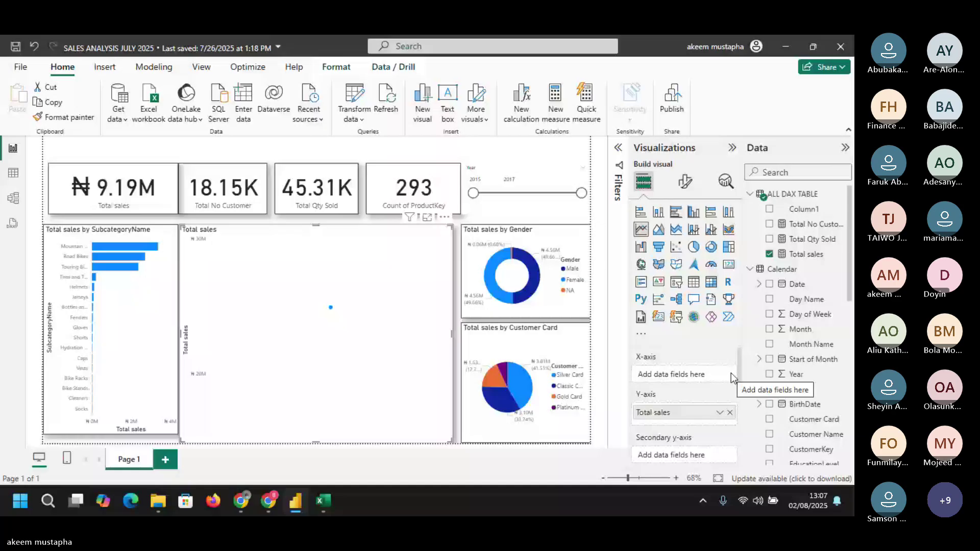
{"action": "left_click_drag", "start_coordinate": [797, 284], "coordinate": [693, 380]}
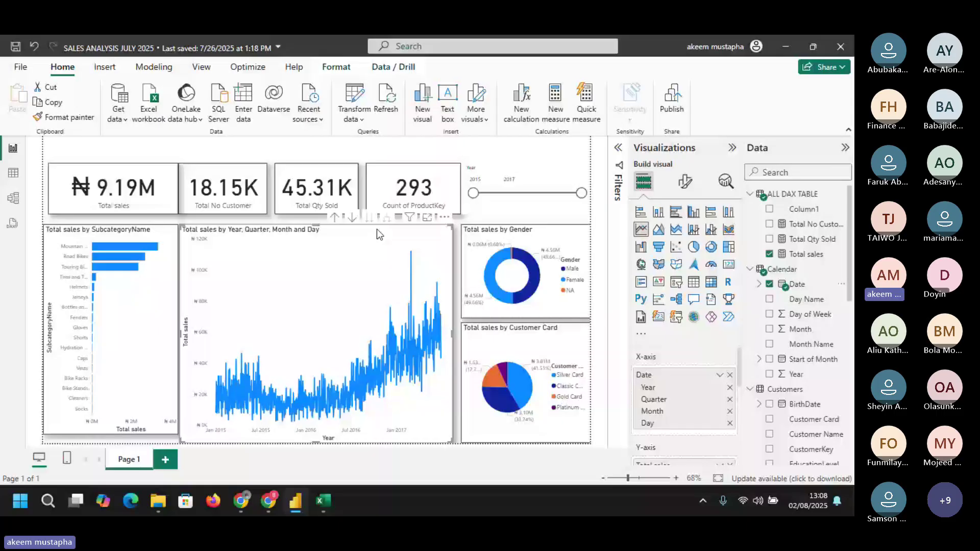
{"action": "left_click", "coordinate": [334, 218]}
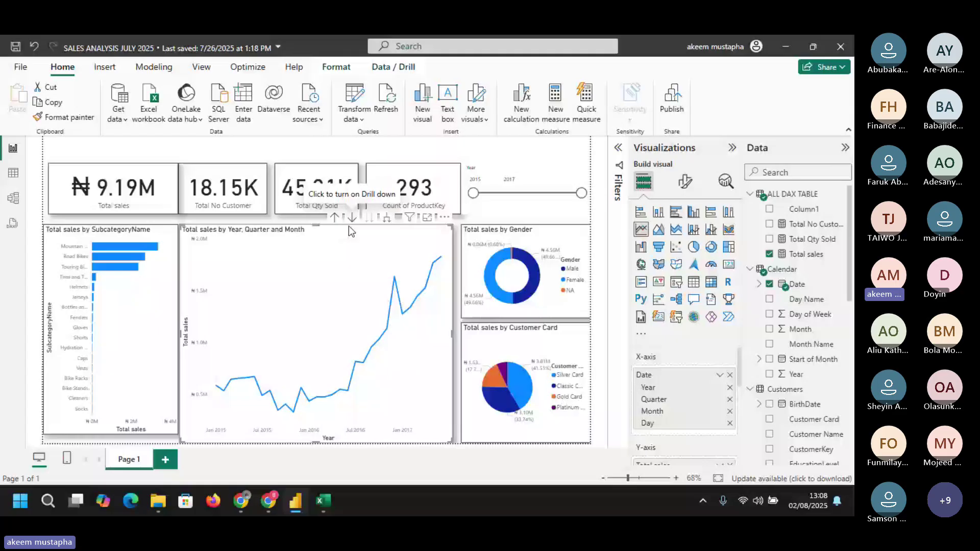
- Set the Year slicer's start year to 2016
{"action": "left_click", "coordinate": [114, 188]}
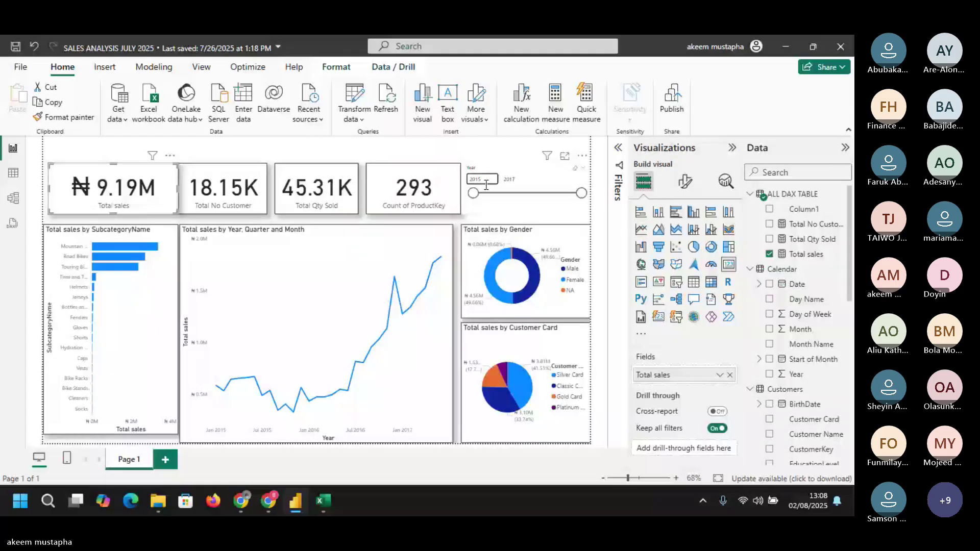
{"action": "key", "text": "Tab"}
{"action": "type", "text": "2016"}
{"action": "key", "text": "Return"}
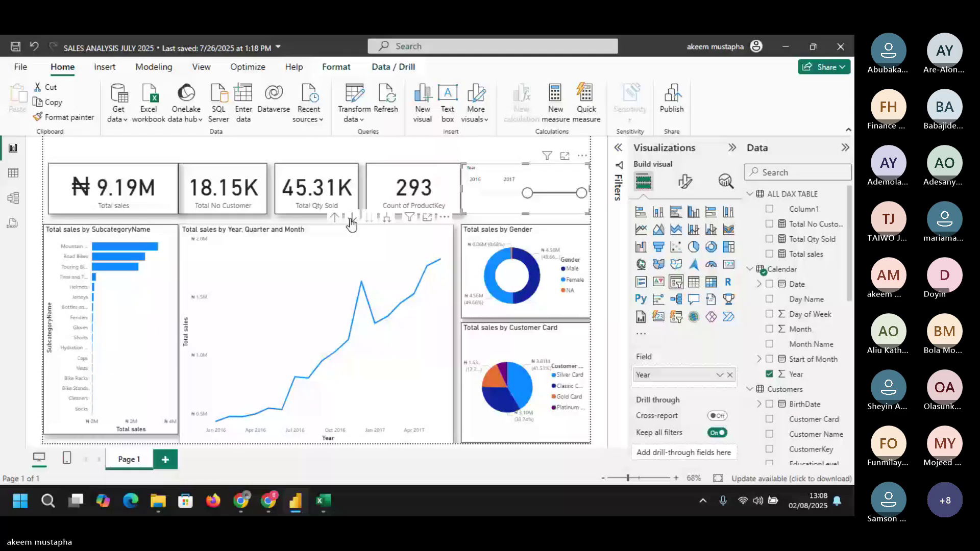
- Spotlight the line chart to inspect the filters affecting it, and reset the Year slicer's start year to 2015
{"action": "left_click", "coordinate": [444, 220]}
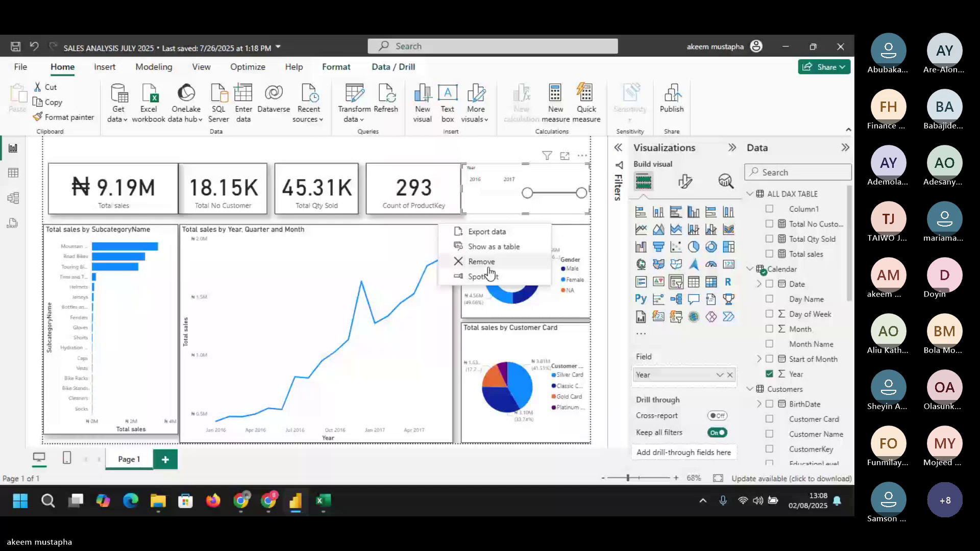
{"action": "left_click", "coordinate": [489, 276]}
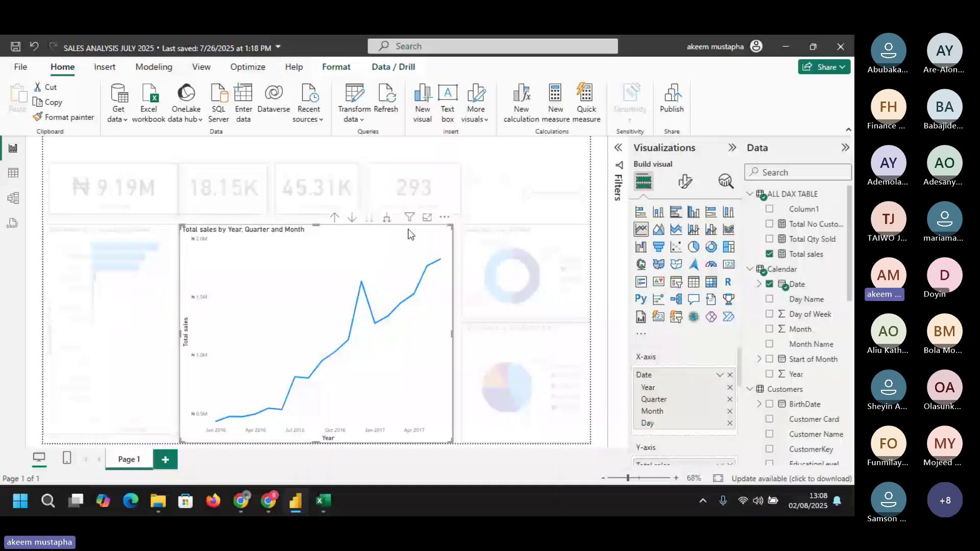
{"action": "mouse_move", "coordinate": [410, 217]}
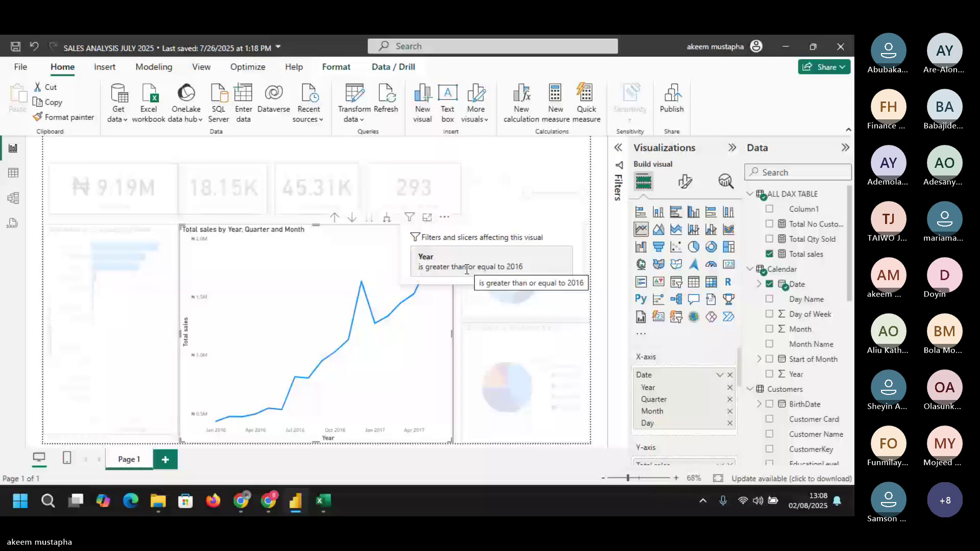
{"action": "left_click", "coordinate": [488, 197]}
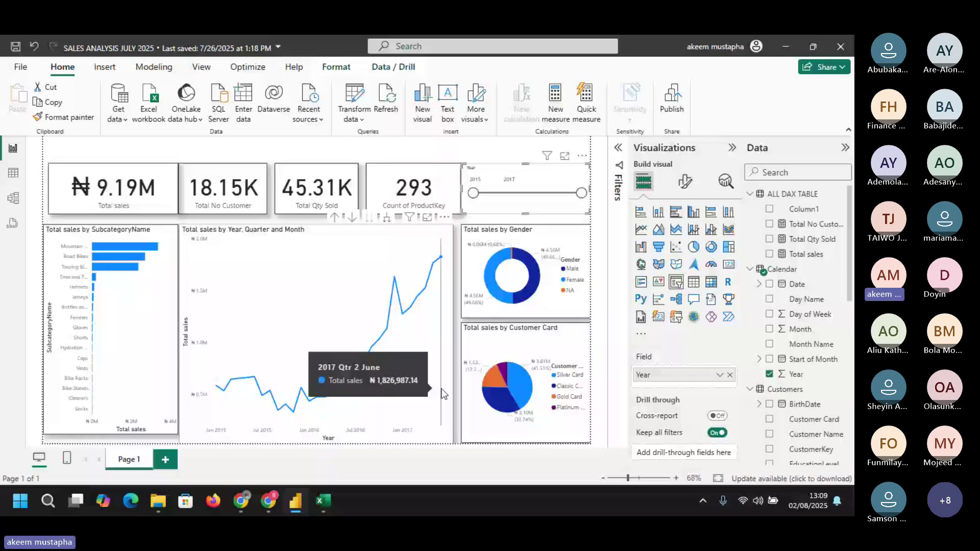
- Replace the line chart with an empty area chart widened to fill the gap between the subcategory bar chart and the gender chart
{"action": "left_click", "coordinate": [444, 224]}
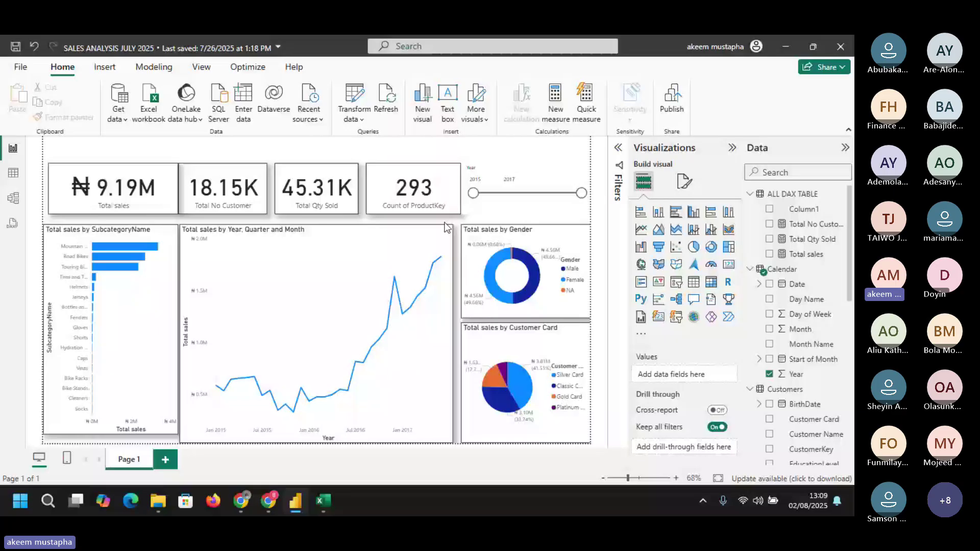
{"action": "right_click", "coordinate": [447, 228]}
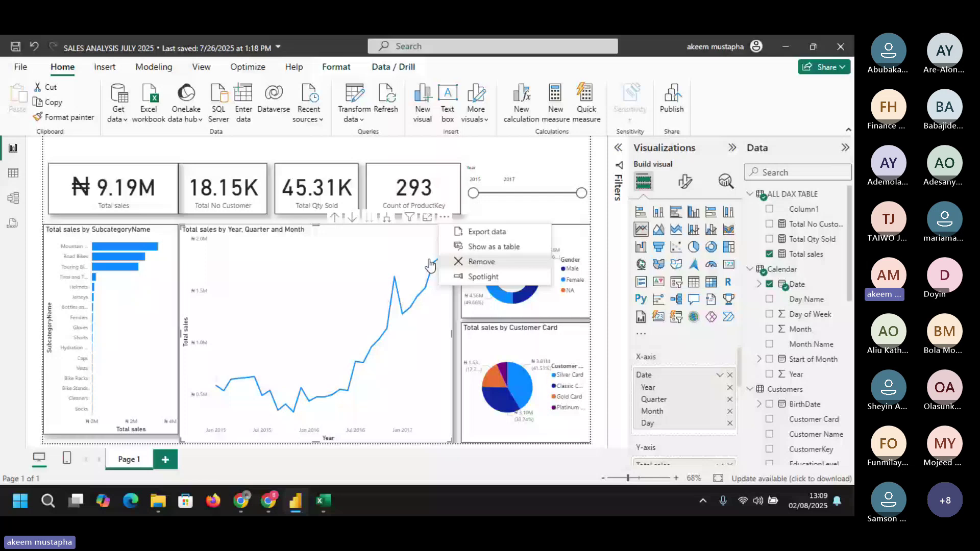
{"action": "left_click", "coordinate": [456, 262]}
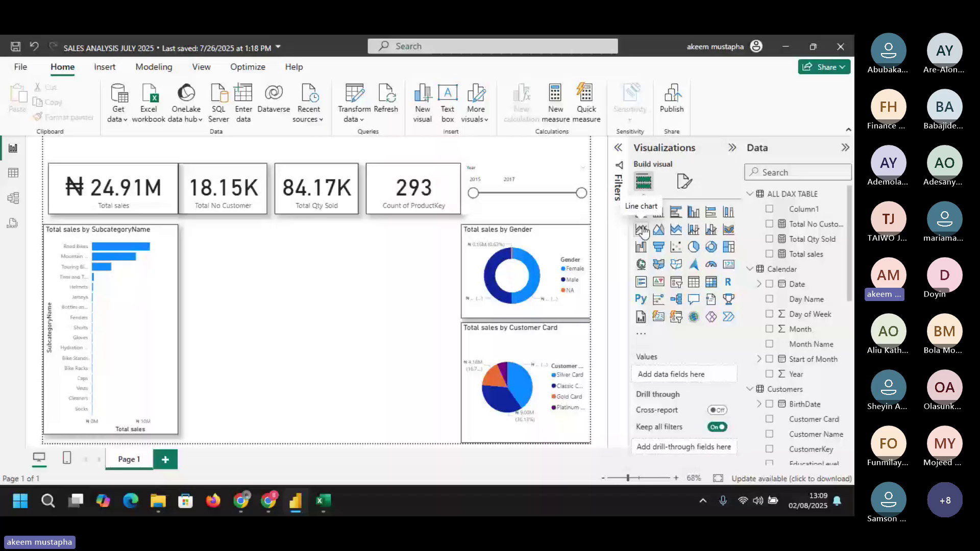
{"action": "left_click", "coordinate": [659, 229]}
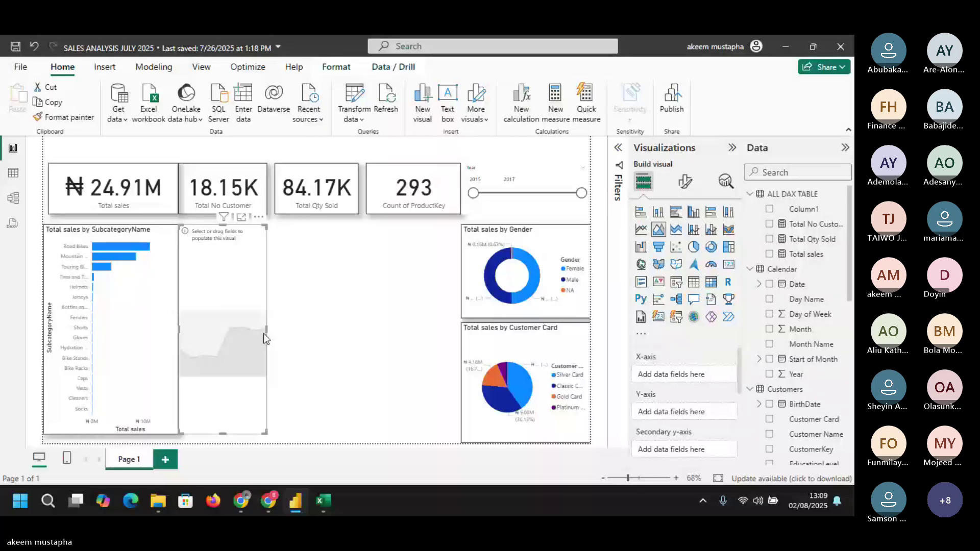
{"action": "left_click_drag", "start_coordinate": [264, 334], "coordinate": [448, 333]}
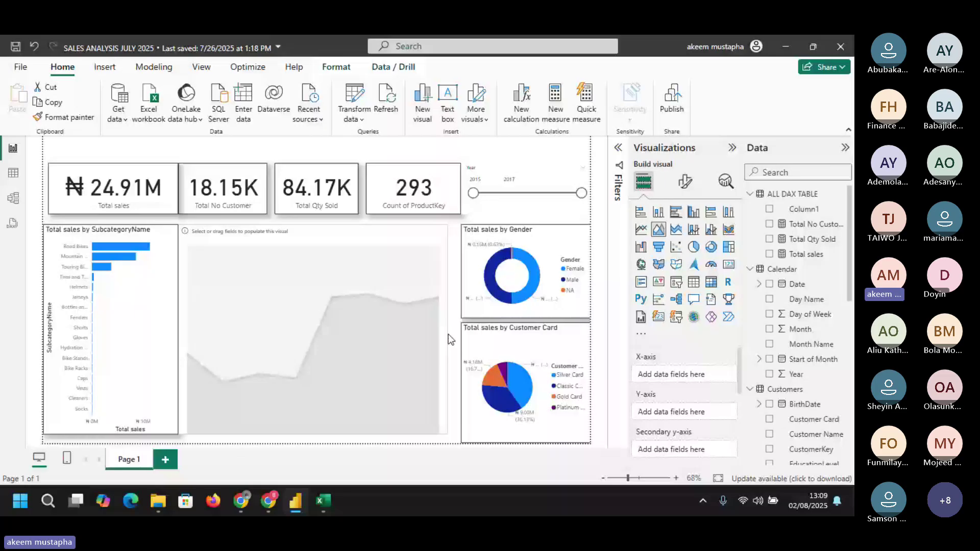
- Plot Total sales by the Calendar Date field in the area chart, and drill it up to the Month level
{"action": "left_click", "coordinate": [770, 254]}
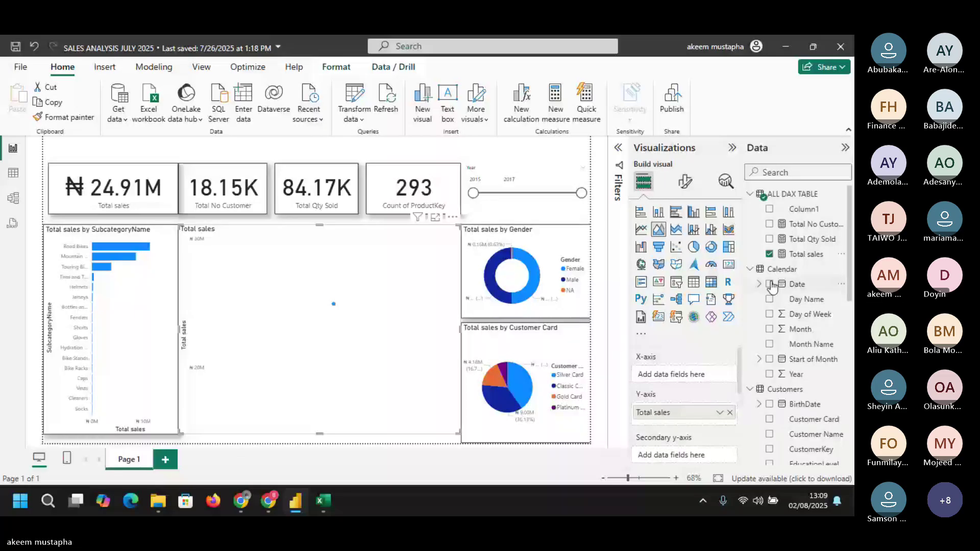
{"action": "left_click", "coordinate": [770, 284]}
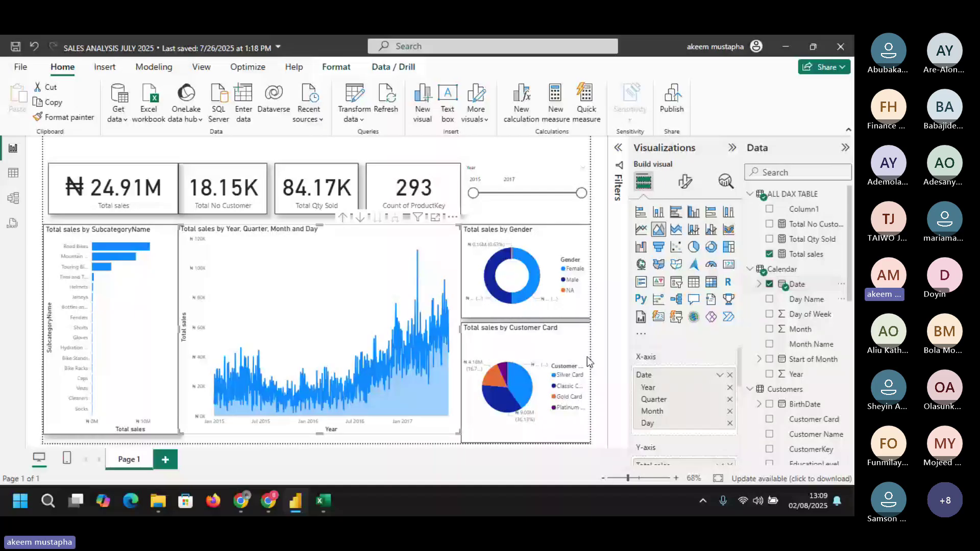
{"action": "left_click", "coordinate": [343, 218]}
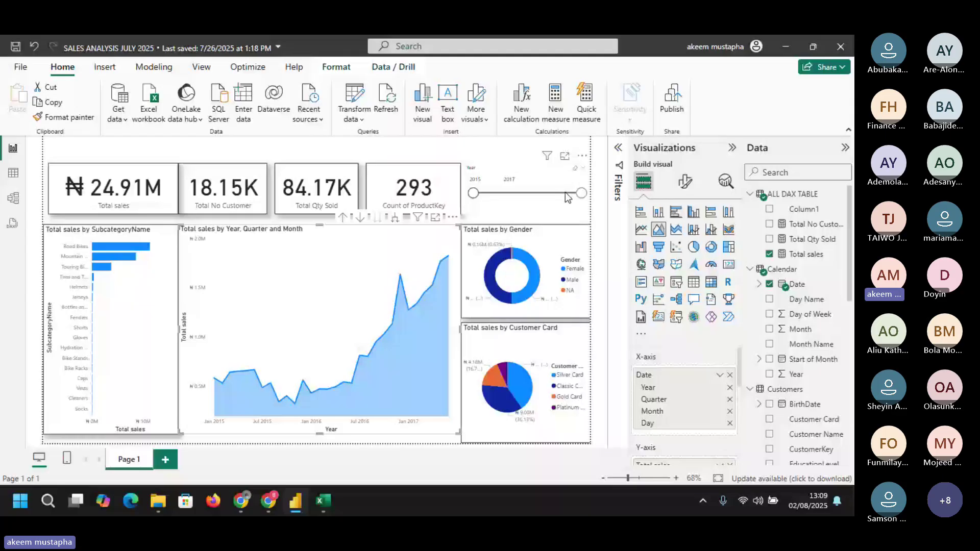
{"action": "left_click", "coordinate": [474, 195]}
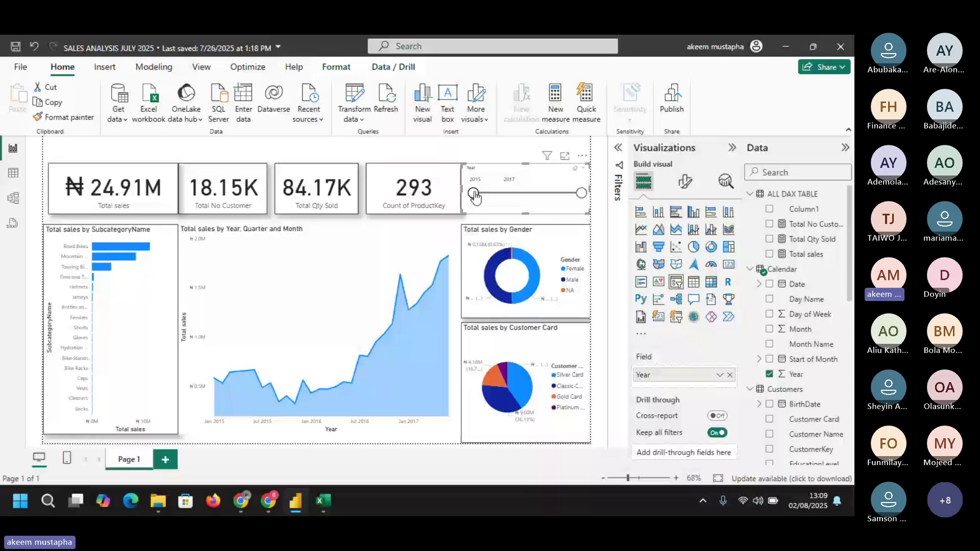
{"action": "key", "text": "Escape"}
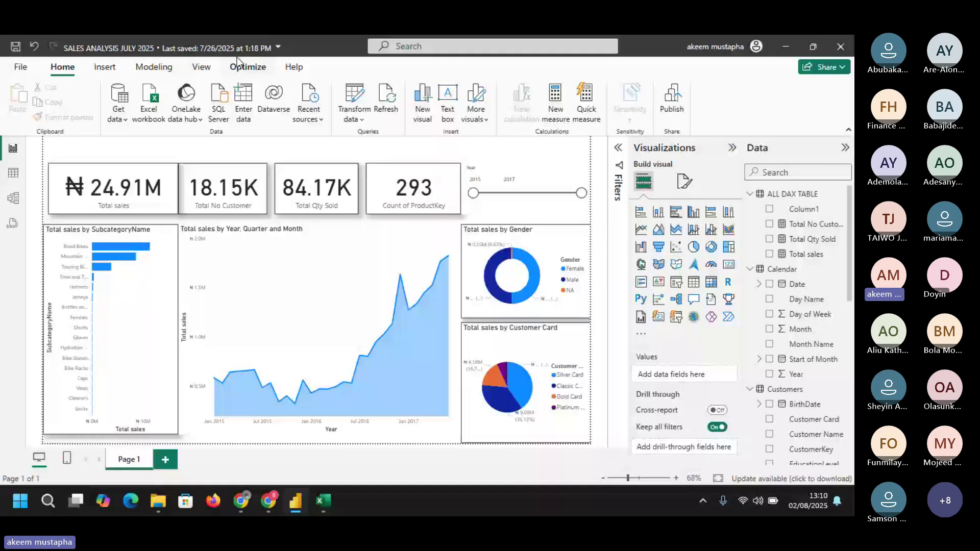
- Apply the built-in Power BI theme with the dark grey background to the report
{"action": "left_click", "coordinate": [201, 67]}
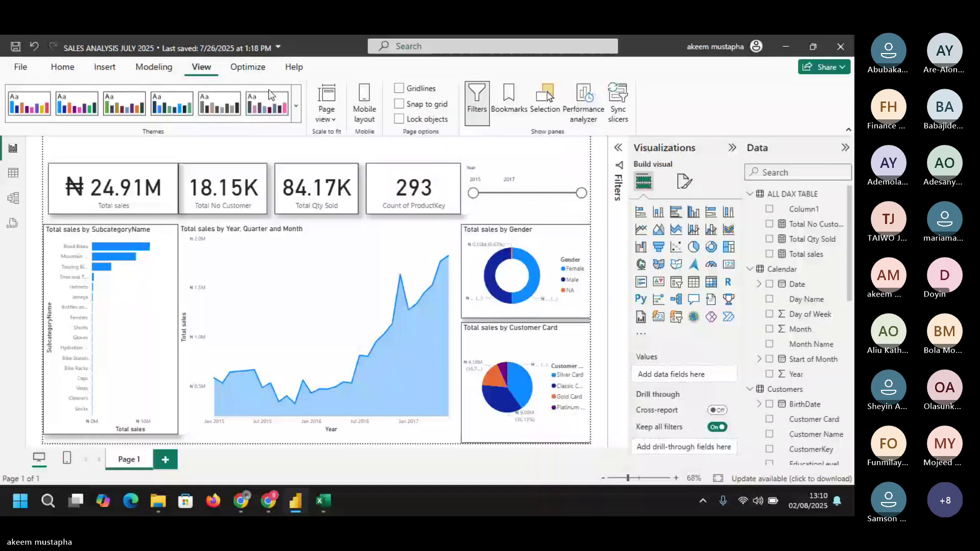
{"action": "left_click", "coordinate": [296, 106]}
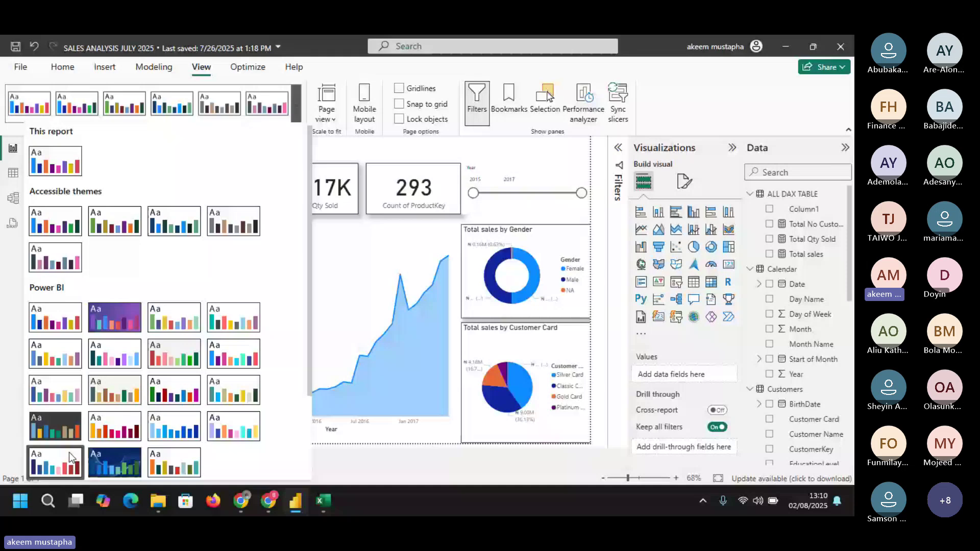
{"action": "left_click", "coordinate": [65, 431]}
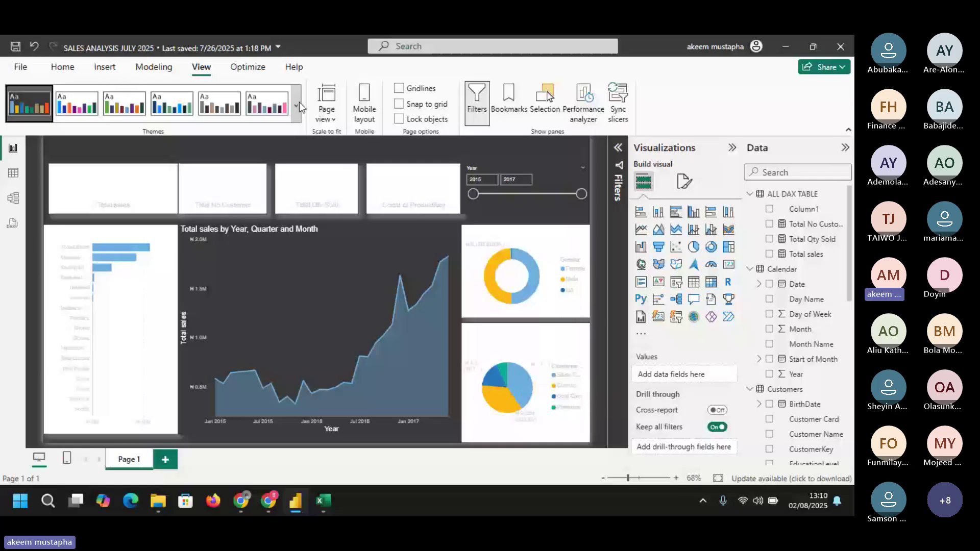
- Return the report to the Tidal theme and insert a text box reading "FIRST SAMPLE DASHBOARD"
{"action": "key", "text": "ctrl+z"}
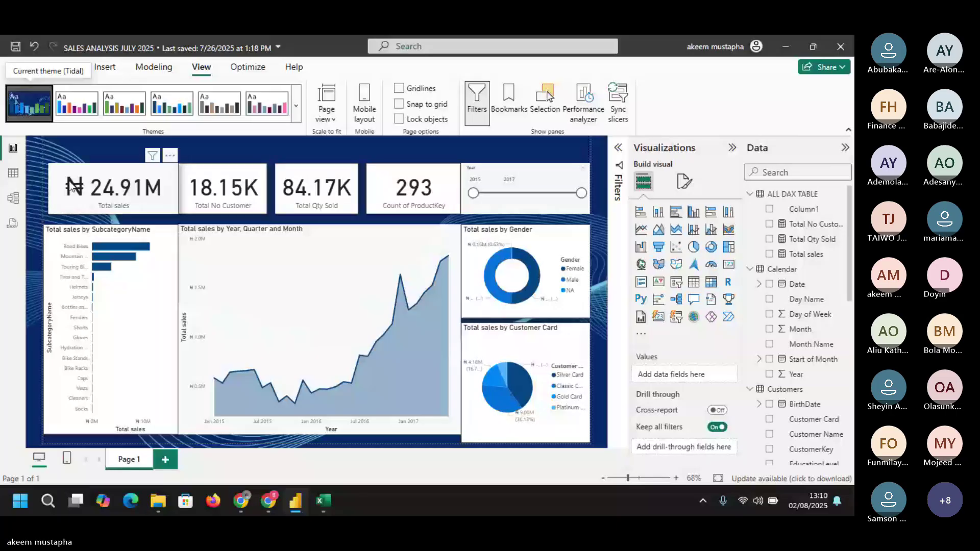
{"action": "left_click", "coordinate": [105, 67]}
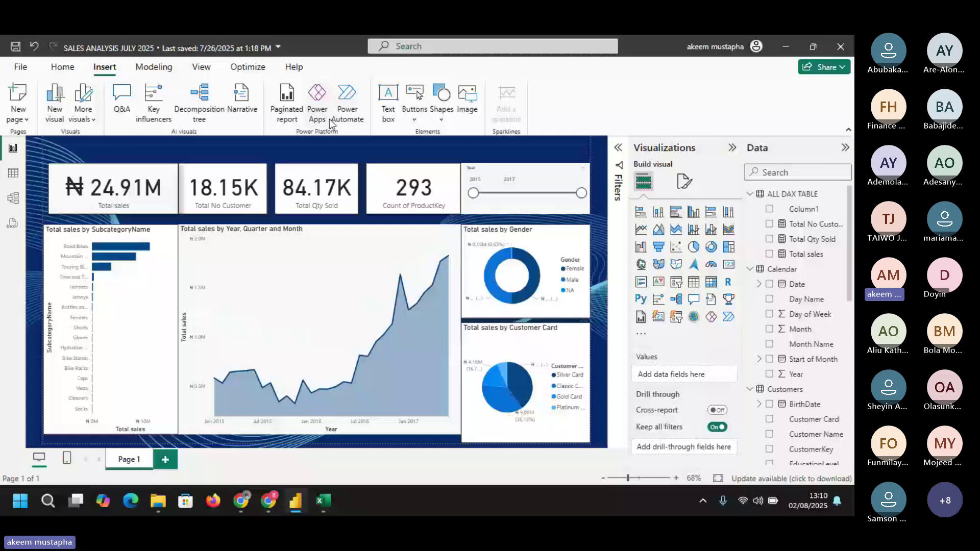
{"action": "left_click", "coordinate": [388, 102]}
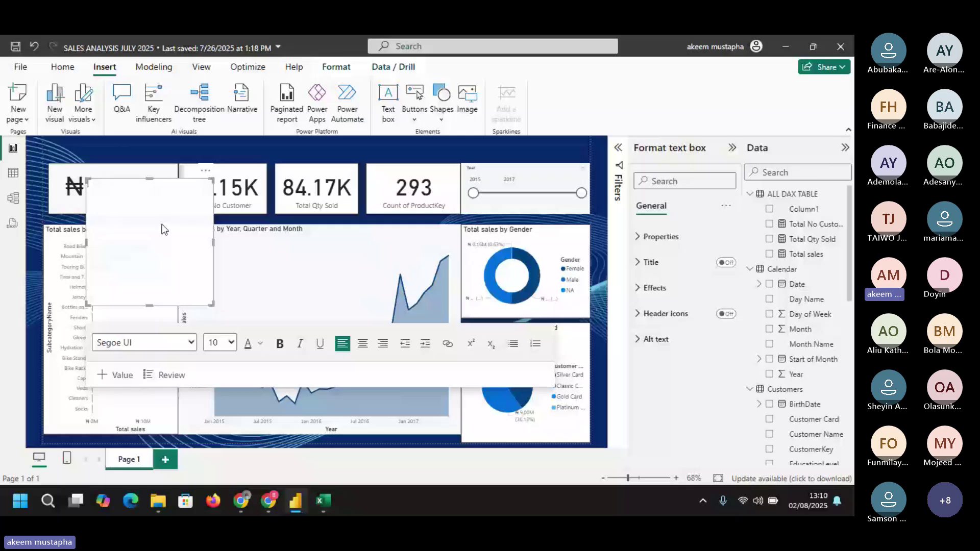
{"action": "type", "text": "SAMPLE"}
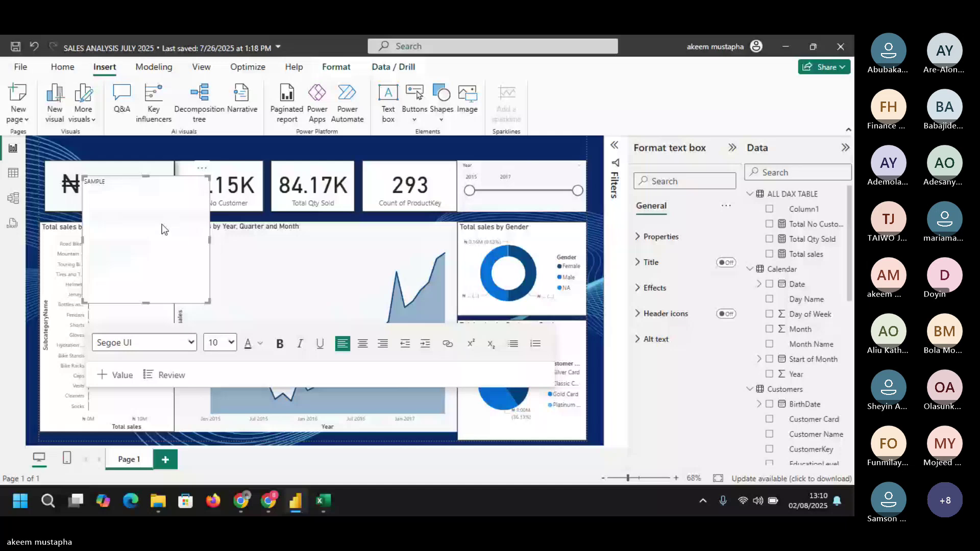
{"action": "type", "text": "FIRST SAMPLE DASHBOARD"}
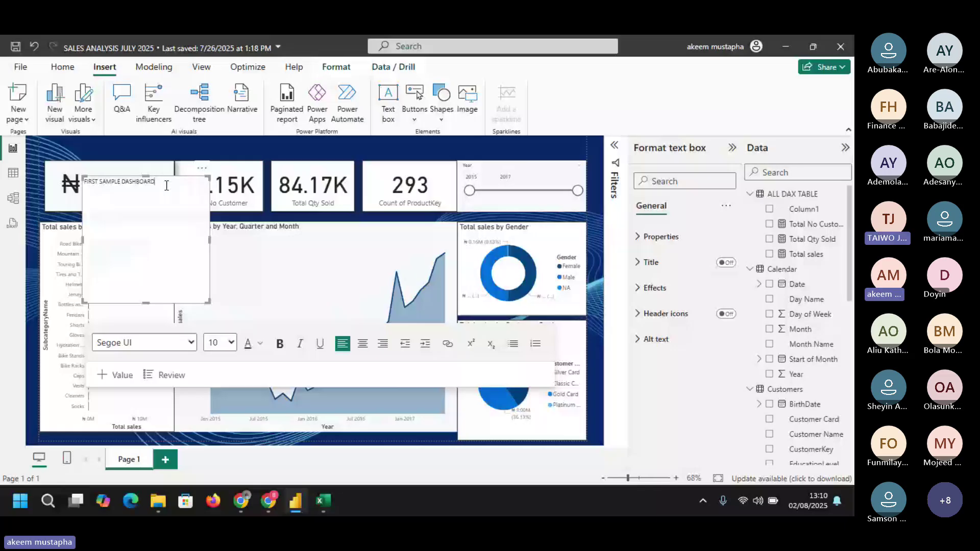
- Format the whole "FIRST SAMPLE DASHBOARD" title in bold at font size 32, and widen its text box to fit on one line
{"action": "left_click_drag", "start_coordinate": [166, 184], "coordinate": [117, 182]}
{"action": "key", "text": "ctrl+b"}
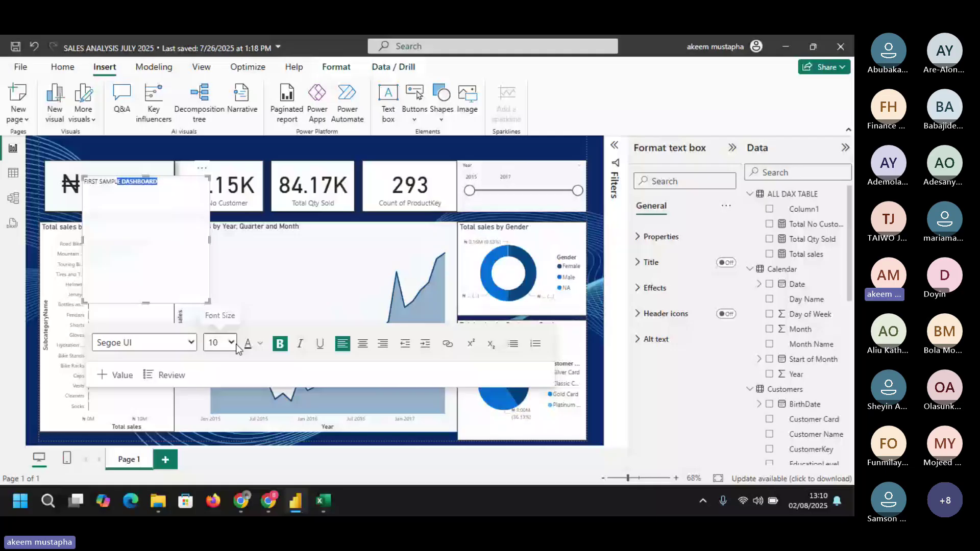
{"action": "left_click", "coordinate": [231, 342]}
{"action": "left_click", "coordinate": [215, 238]}
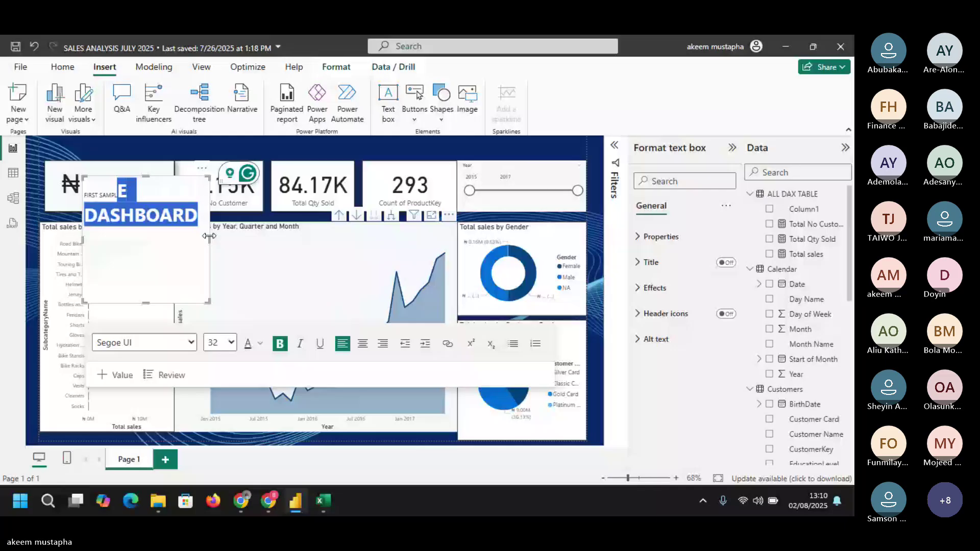
{"action": "left_click_drag", "start_coordinate": [209, 235], "coordinate": [418, 239]}
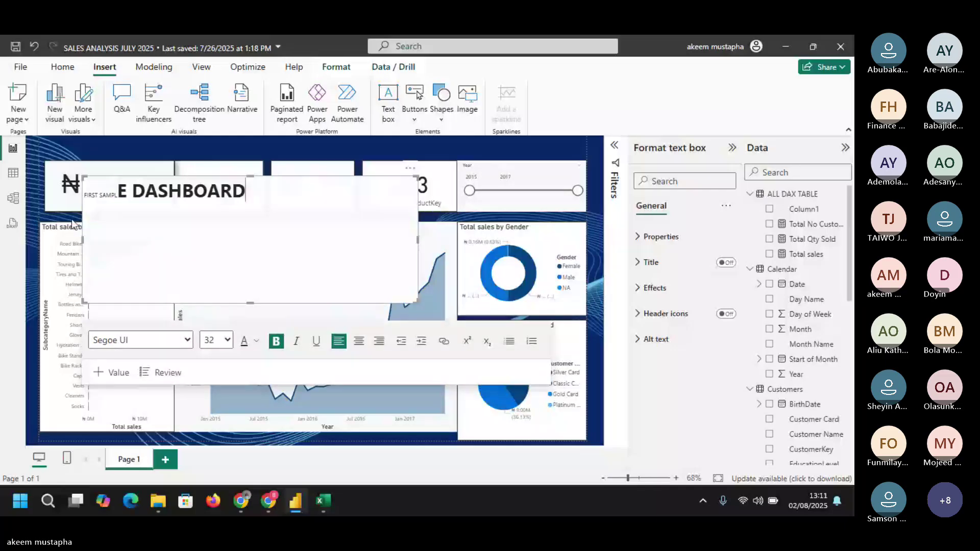
{"action": "left_click", "coordinate": [115, 195]}
{"action": "key", "text": "shift+Home"}
{"action": "left_click", "coordinate": [216, 340]}
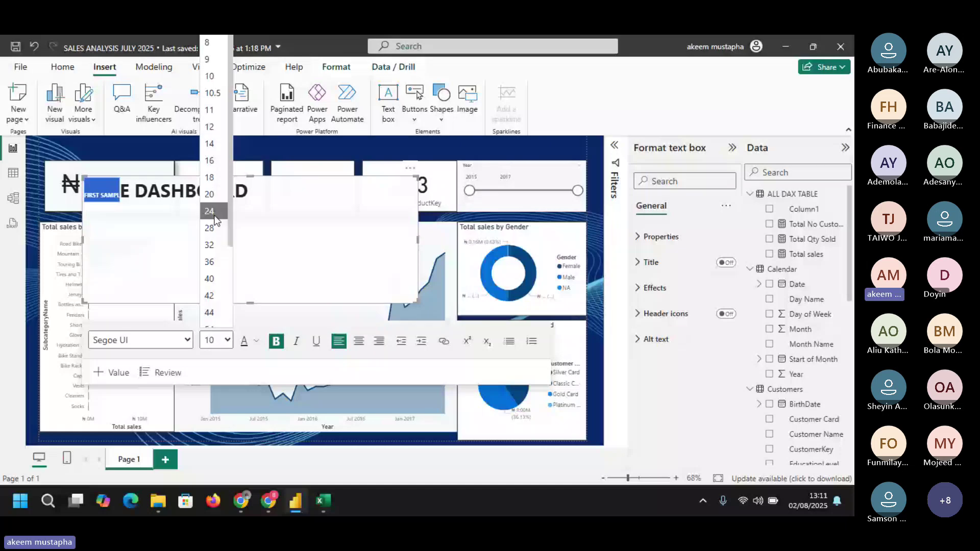
{"action": "left_click", "coordinate": [210, 245]}
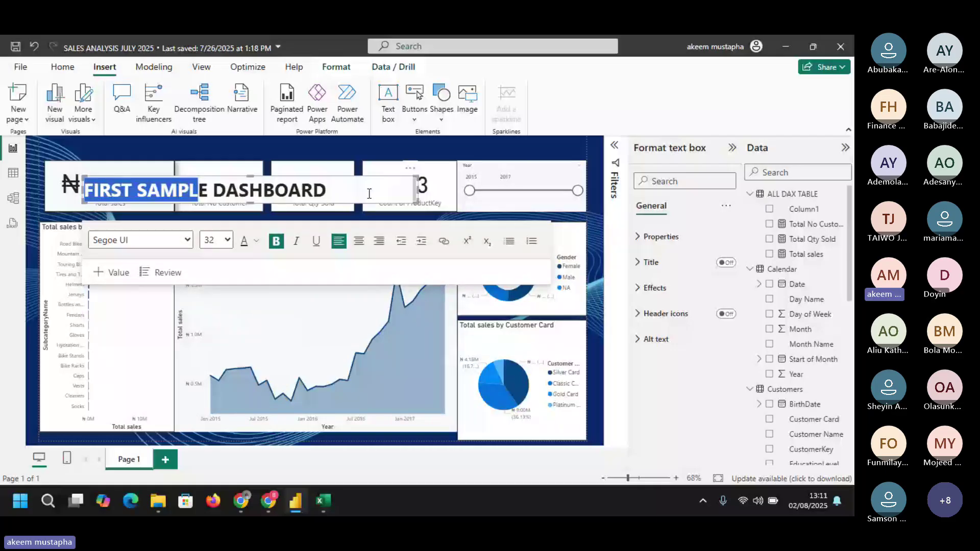
{"action": "left_click", "coordinate": [403, 196]}
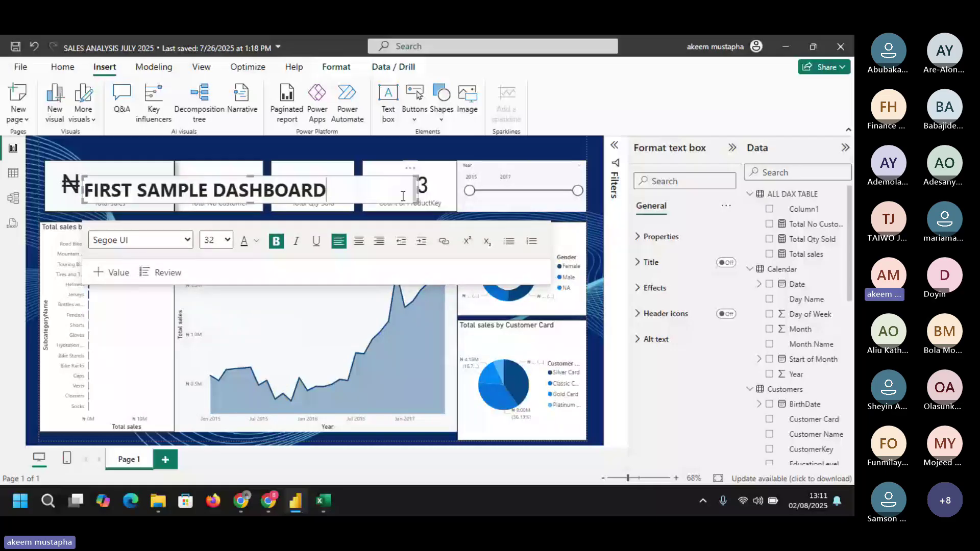
- Move the title text box above the KPI cards, widen it to about the page width, and centre its text
{"action": "left_click_drag", "start_coordinate": [403, 196], "coordinate": [386, 183]}
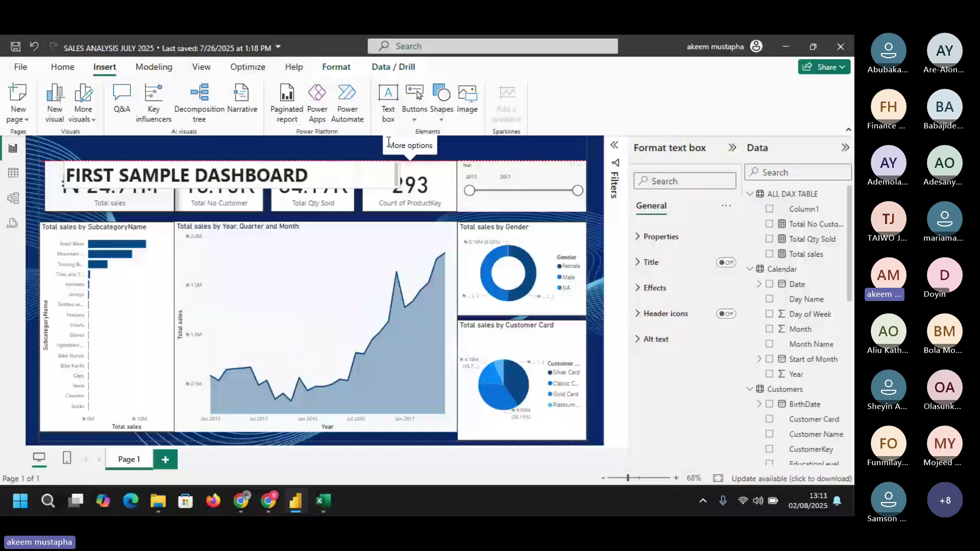
{"action": "left_click_drag", "start_coordinate": [388, 142], "coordinate": [575, 155]}
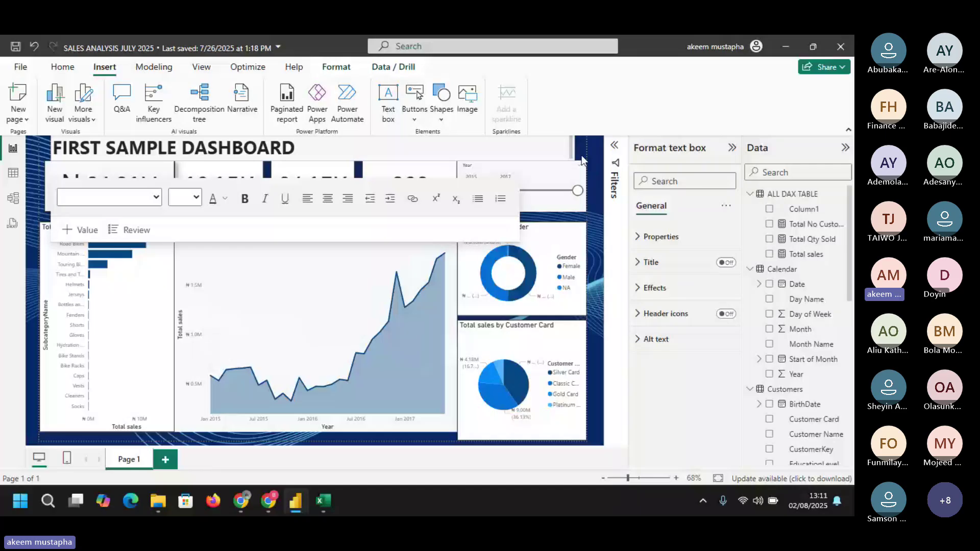
{"action": "left_click", "coordinate": [327, 204]}
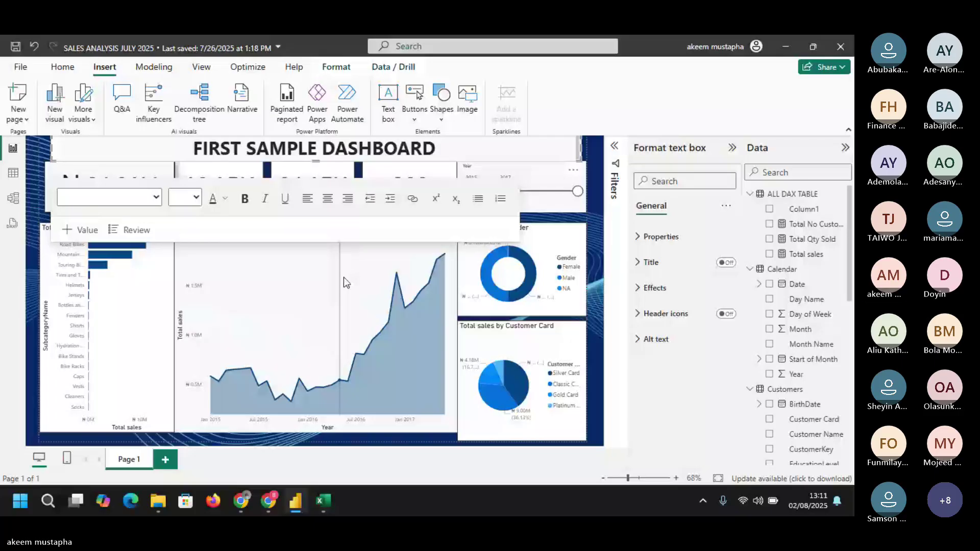
{"action": "left_click", "coordinate": [37, 216]}
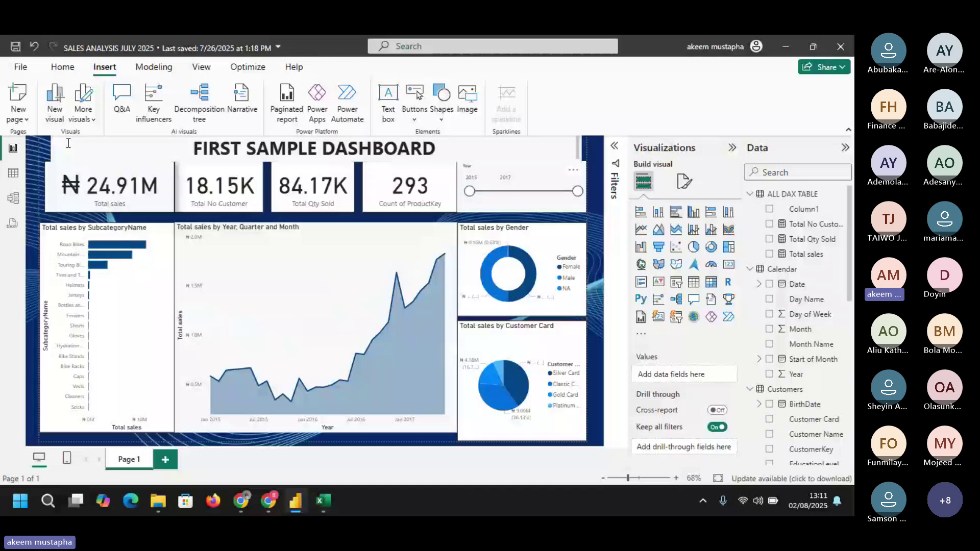
- Extend the title text box on both sides to line up with the outer edges of the visuals below
{"action": "left_click", "coordinate": [69, 143]}
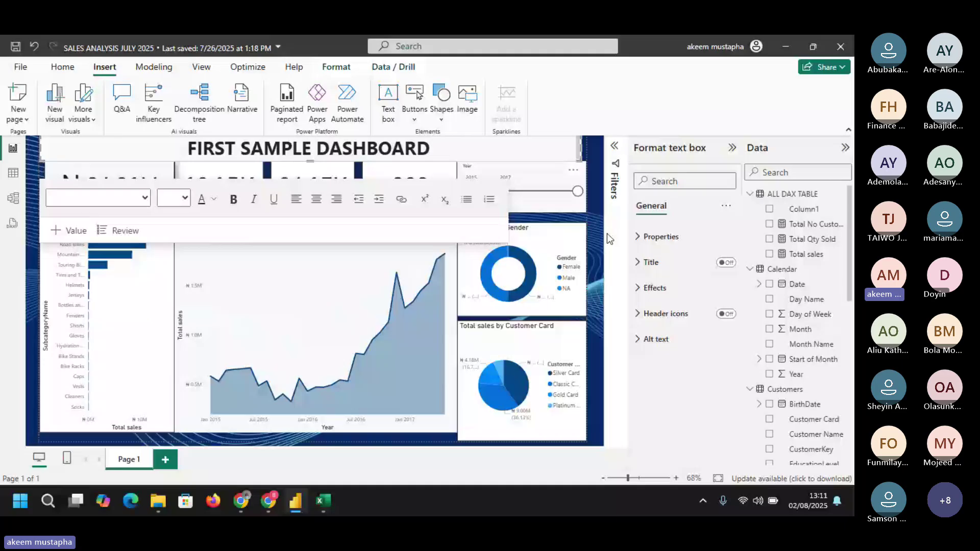
{"action": "left_click_drag", "start_coordinate": [587, 148], "coordinate": [593, 148]}
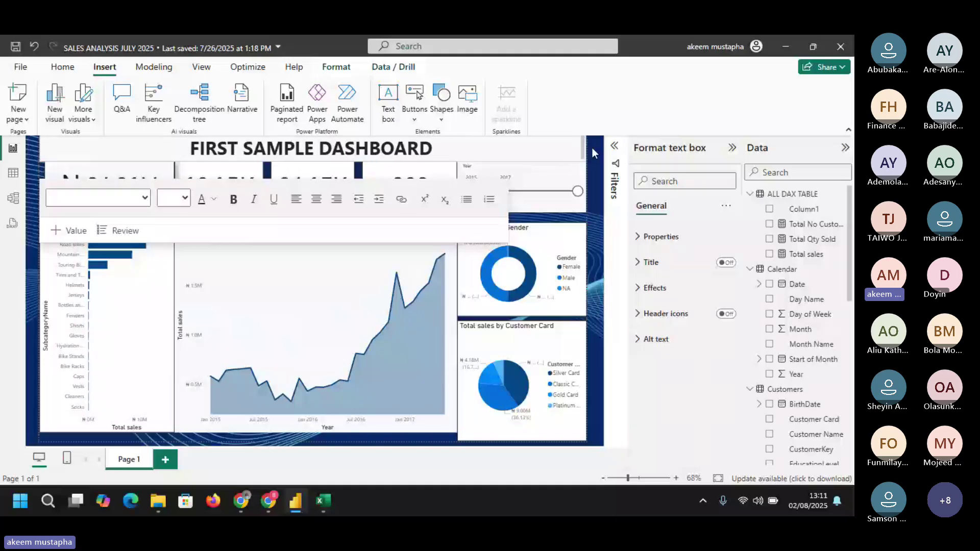
{"action": "left_click", "coordinate": [570, 210]}
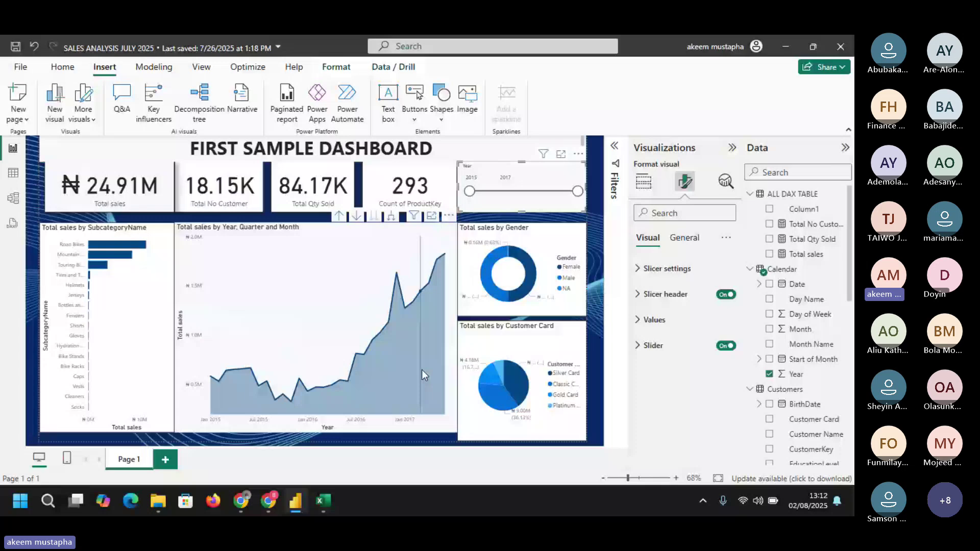
- Drill the area chart up to the Quarter level, and inspect the Silver Card and Classic Card slices of the customer card pie chart
{"action": "left_click", "coordinate": [376, 393]}
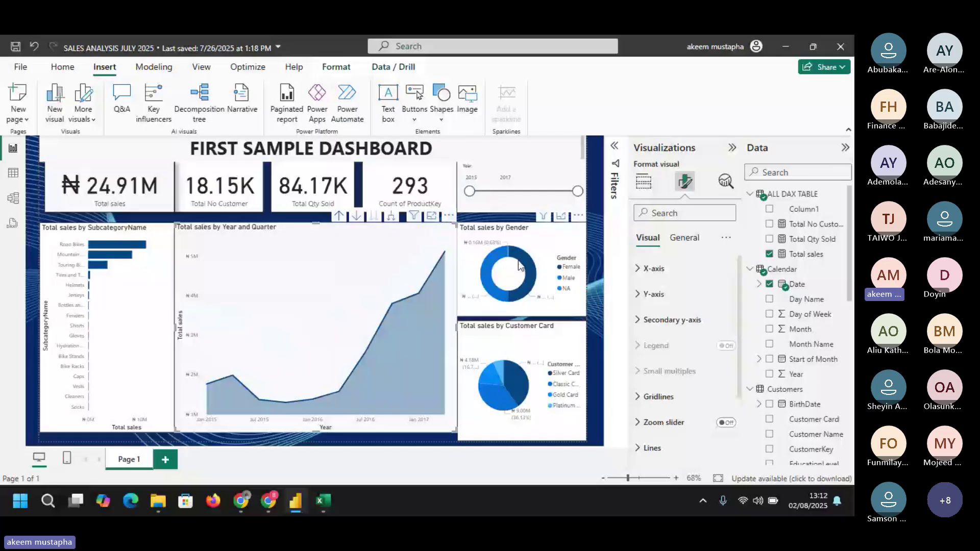
{"action": "mouse_move", "coordinate": [481, 245]}
{"action": "mouse_move", "coordinate": [525, 388]}
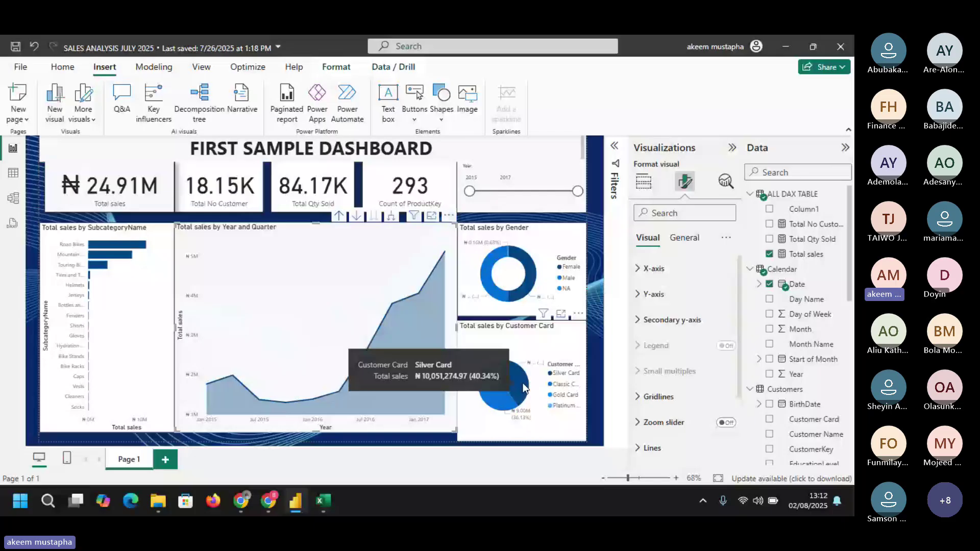
{"action": "mouse_move", "coordinate": [497, 405]}
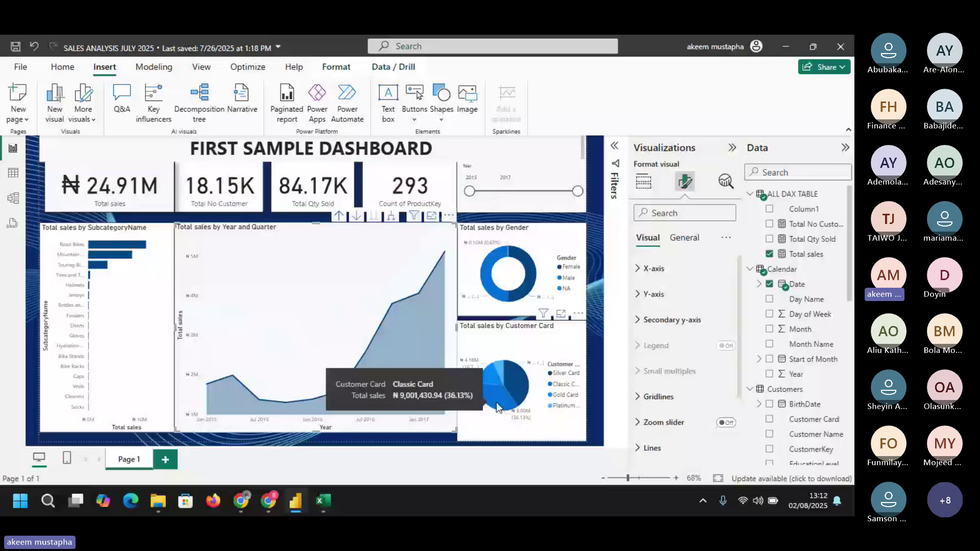
{"action": "mouse_move", "coordinate": [502, 367]}
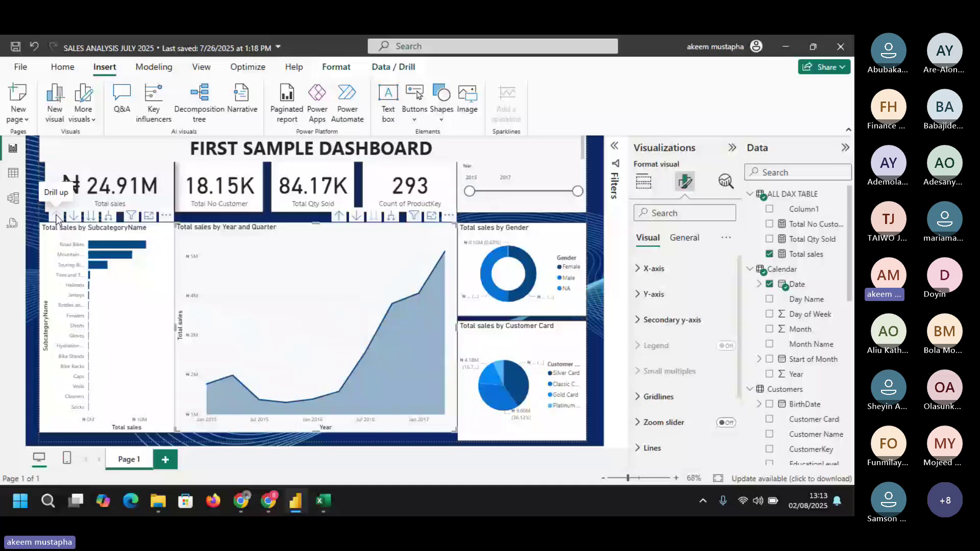
- Turn on drill-down for the subcategory bar chart, expand it to the ProductName level, and show its field assignments
{"action": "left_click", "coordinate": [74, 215]}
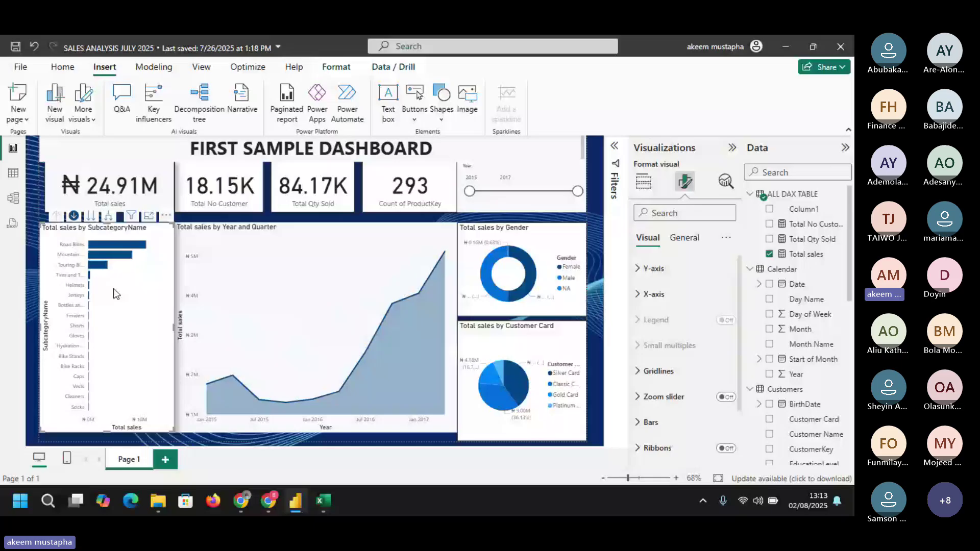
{"action": "left_click", "coordinate": [108, 217]}
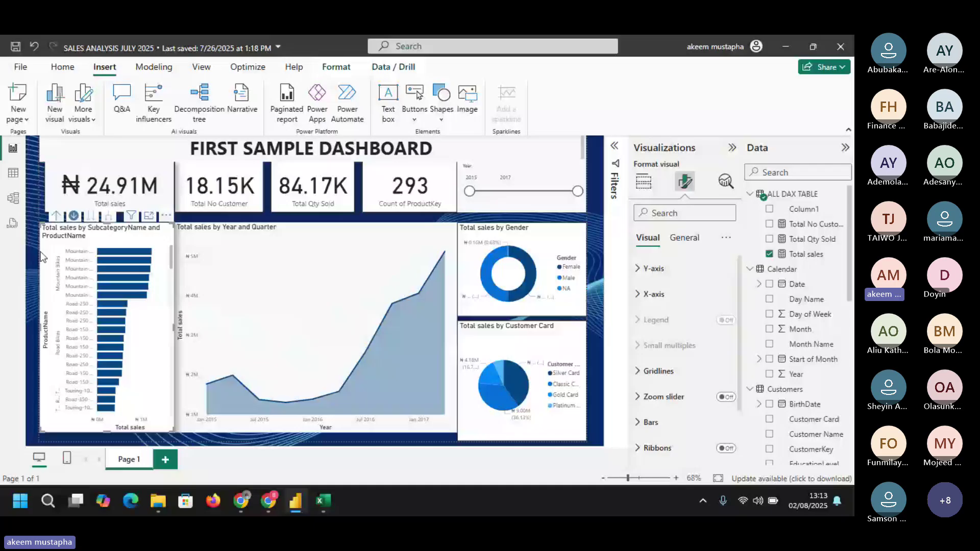
{"action": "left_click", "coordinate": [643, 184]}
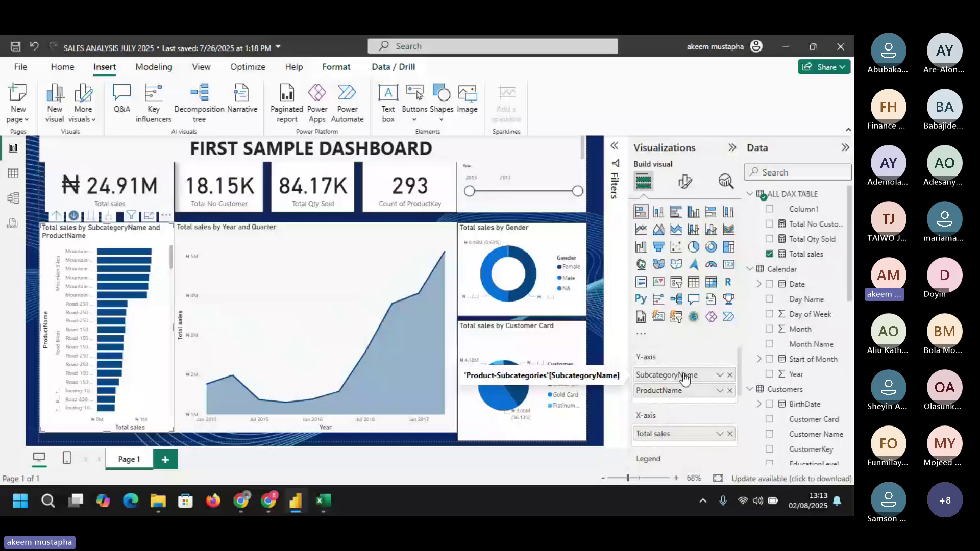
- Drill the area chart up to the Year level and turn on its drill-down mode
{"action": "left_click", "coordinate": [288, 257]}
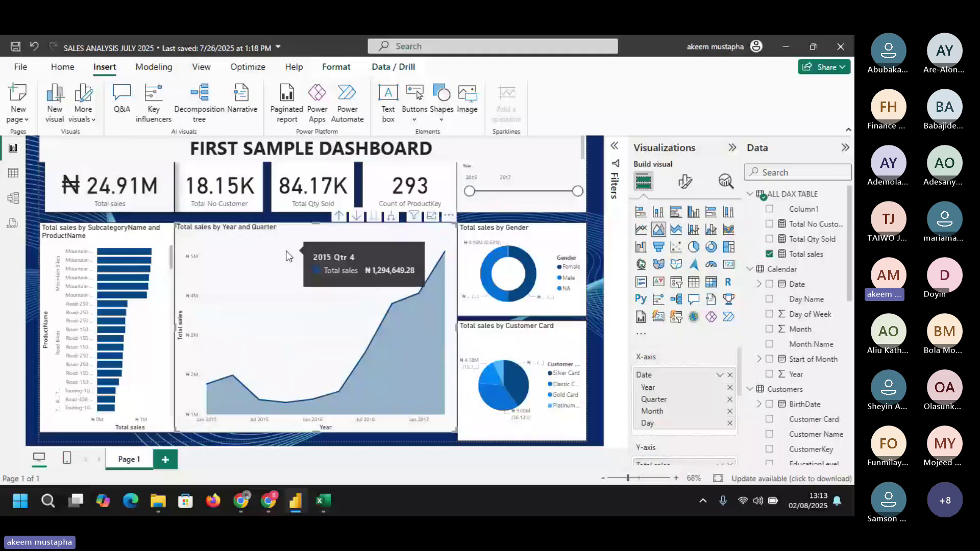
{"action": "left_click", "coordinate": [336, 217]}
{"action": "left_click", "coordinate": [356, 216]}
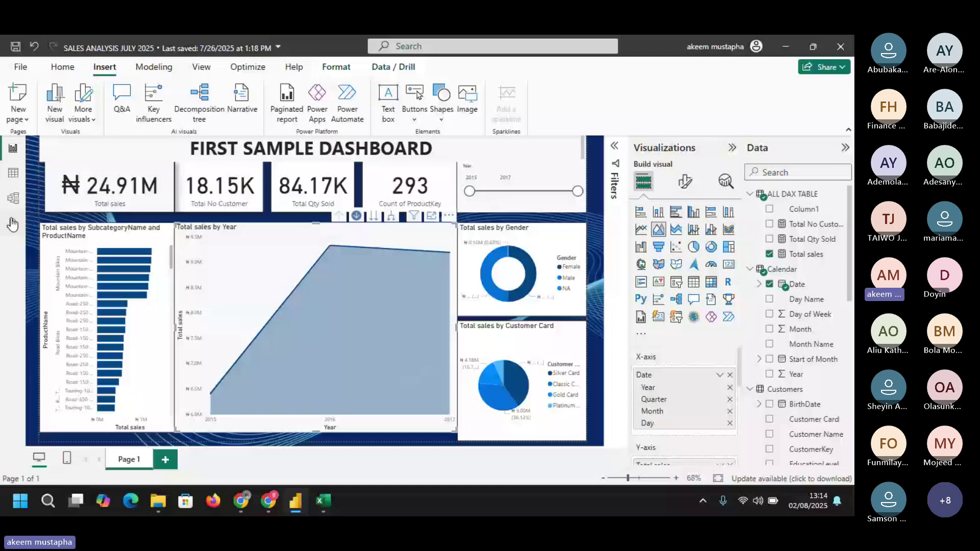
- Examine the relationships between the product tables in the data model, and look through the fields available to the report
{"action": "left_click", "coordinate": [13, 198]}
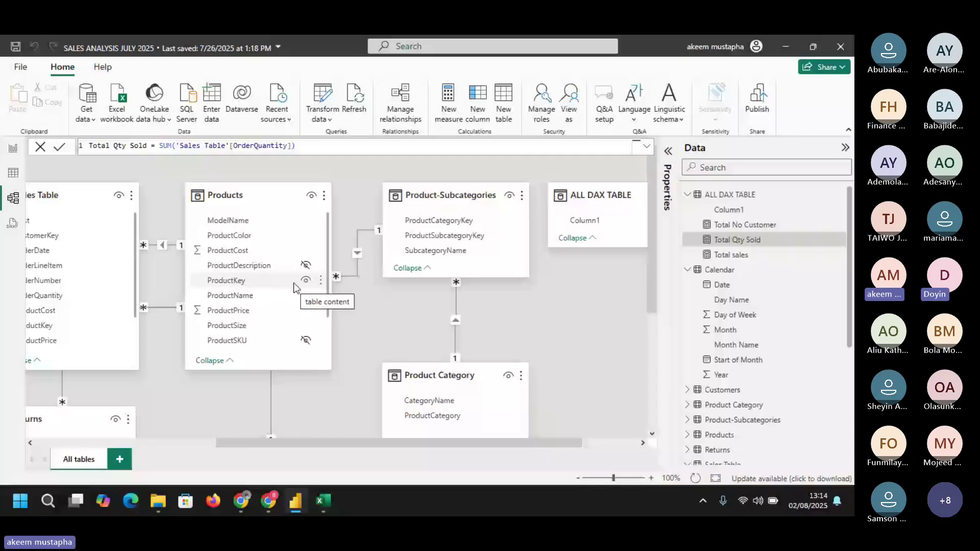
{"action": "left_click", "coordinate": [13, 151]}
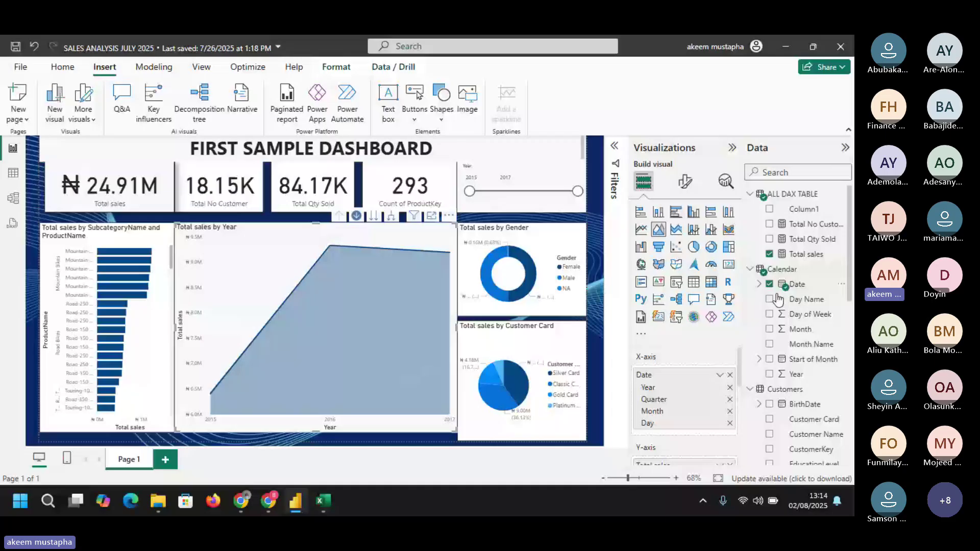
{"action": "scroll", "coordinate": [778, 299], "scroll_direction": "down", "scroll_amount": 4}
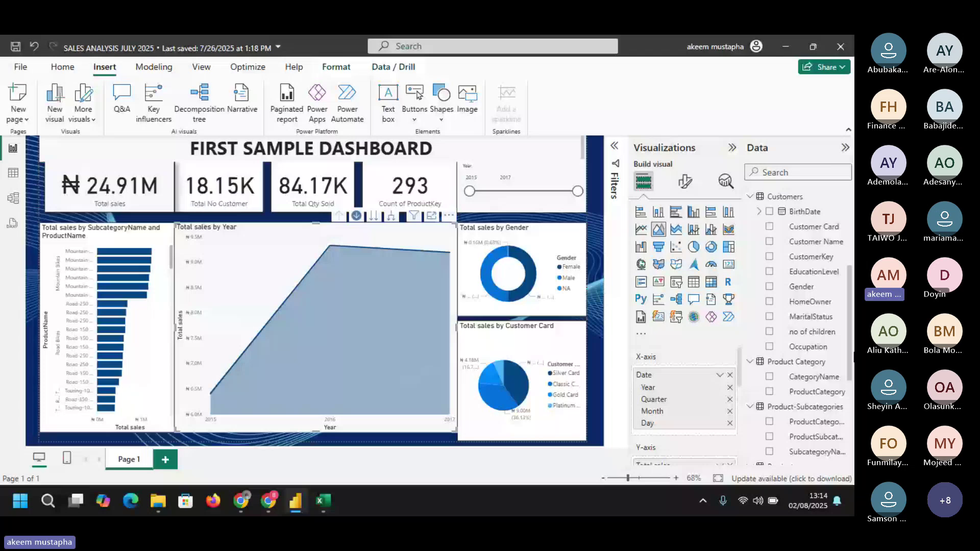
{"action": "scroll", "coordinate": [845, 360], "scroll_direction": "down", "scroll_amount": 4}
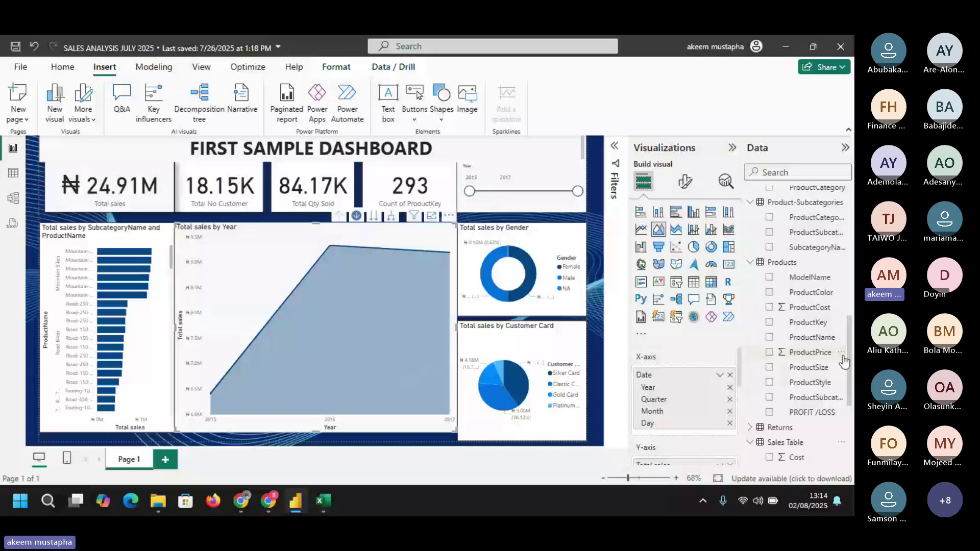
{"action": "left_click_drag", "start_coordinate": [844, 361], "coordinate": [845, 217]}
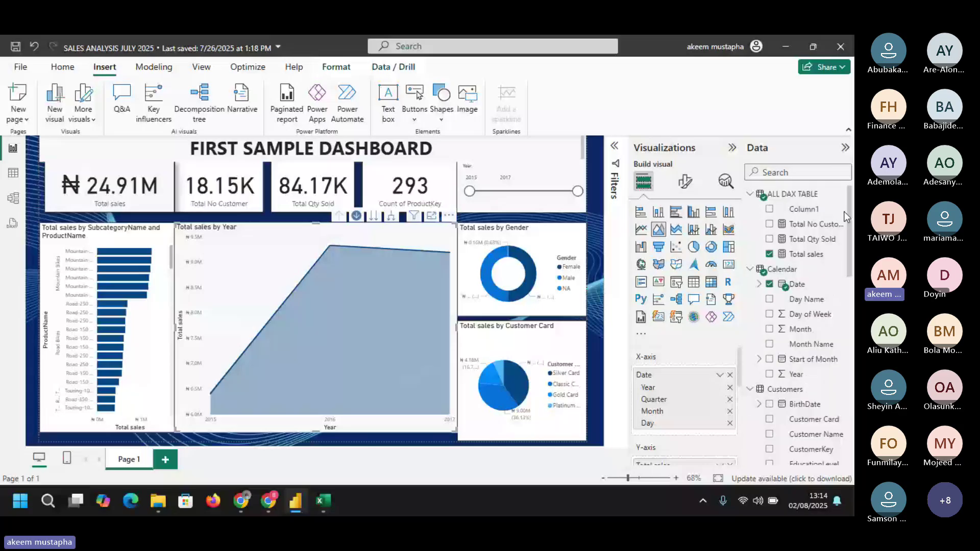
- Inspect the Total sales measure's formula and home table choices, and select ALL DAX TABLE in the field list
{"action": "left_click", "coordinate": [798, 257]}
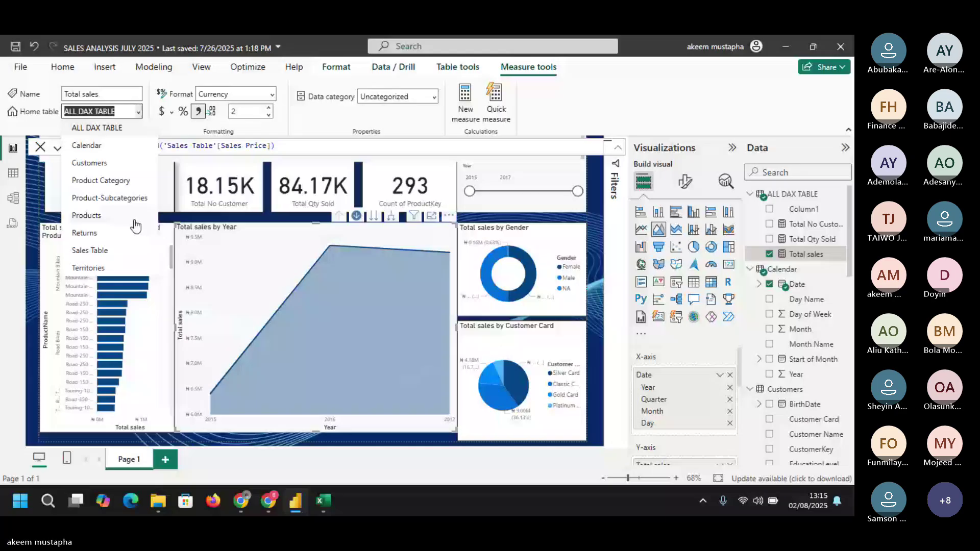
{"action": "left_click", "coordinate": [131, 134]}
{"action": "left_click", "coordinate": [102, 112]}
{"action": "left_click", "coordinate": [108, 283]}
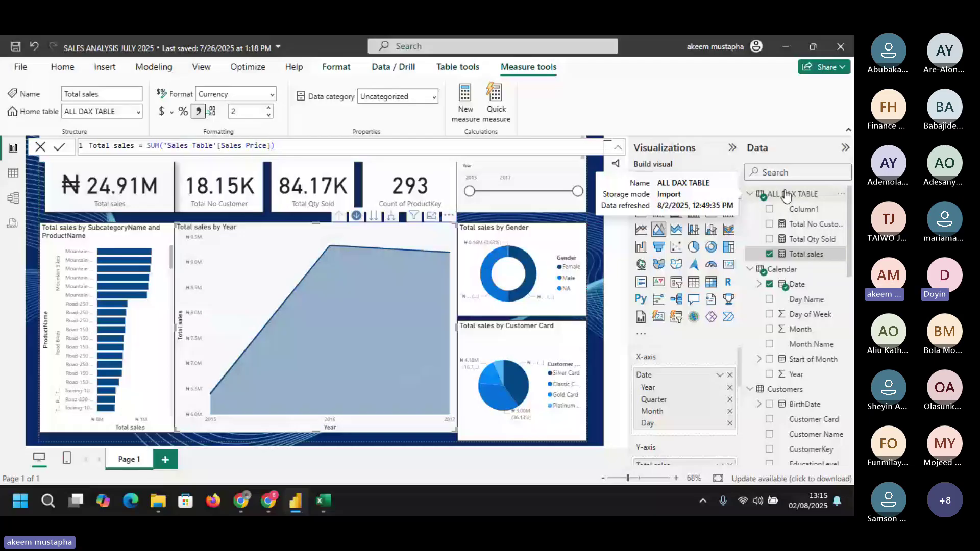
{"action": "left_click", "coordinate": [62, 67]}
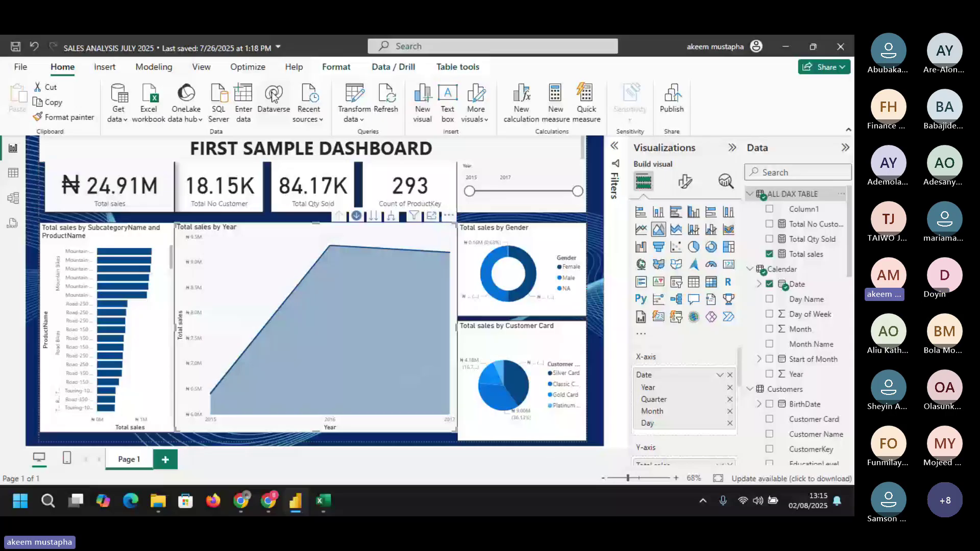
- Add an empty manually entered table to the data model, and collapse the expanded tables in the field list
{"action": "left_click", "coordinate": [244, 102]}
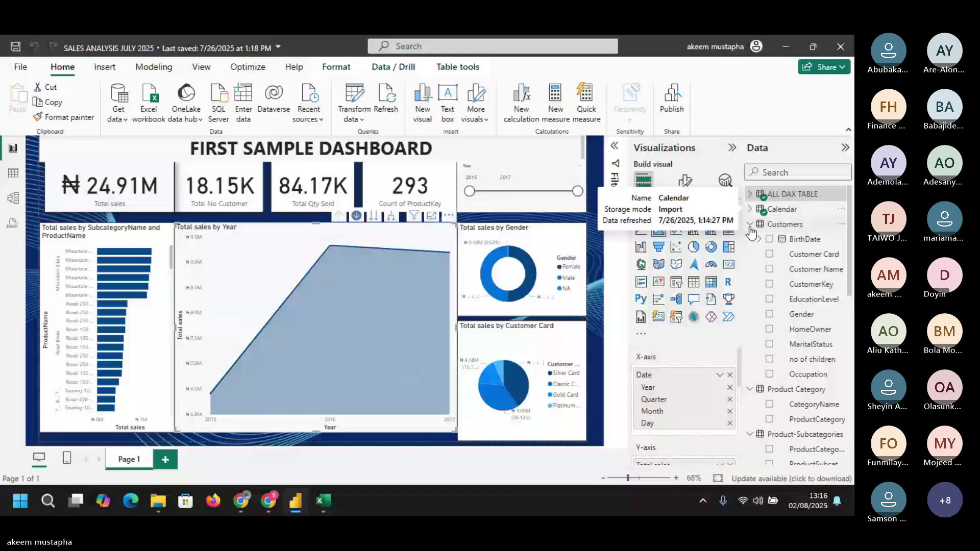
{"action": "left_click", "coordinate": [750, 226]}
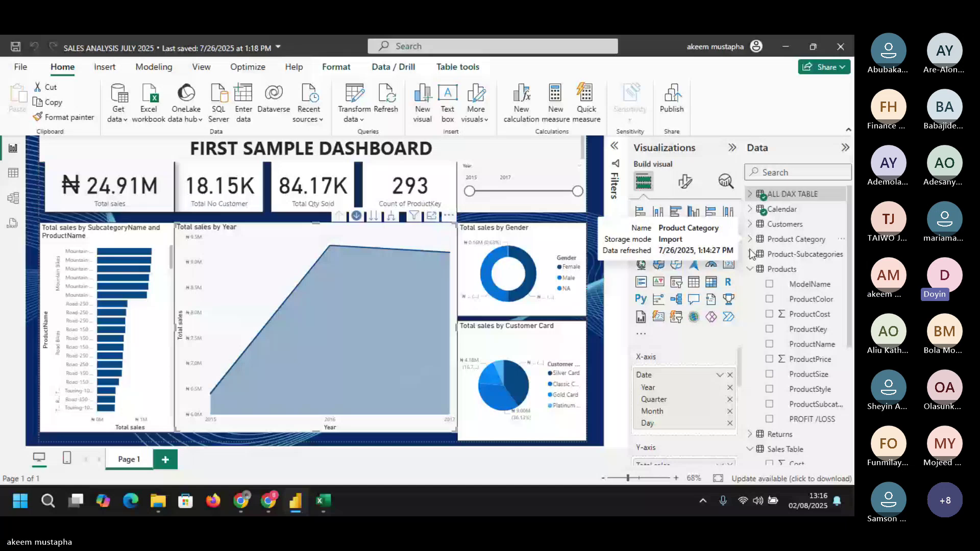
{"action": "left_click", "coordinate": [750, 269]}
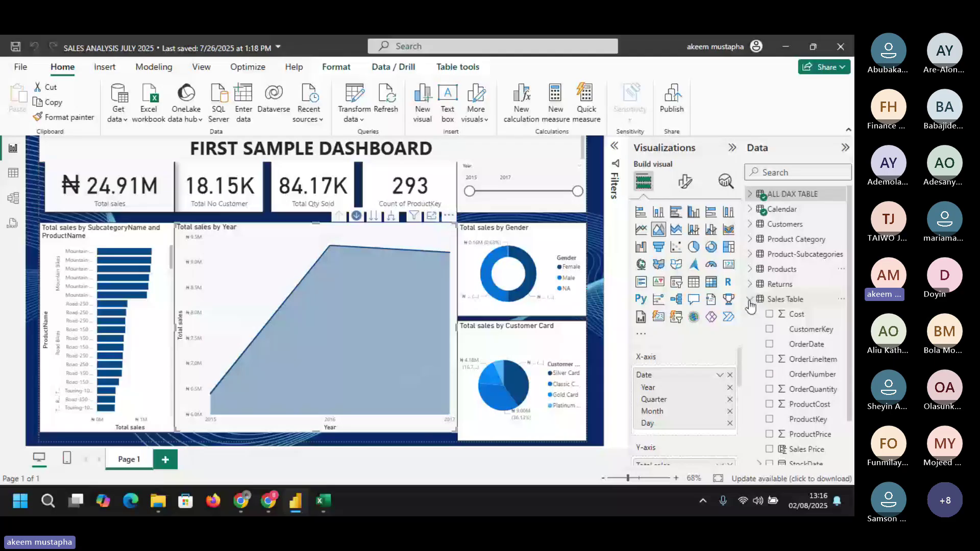
{"action": "left_click", "coordinate": [750, 301]}
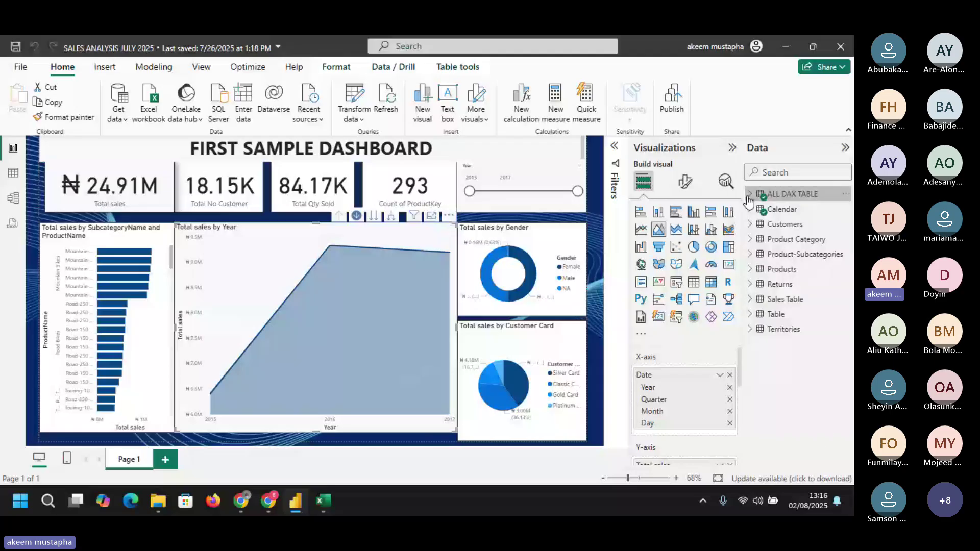
- Change the home table of the Total sales measure from ALL DAX TABLE to Table
{"action": "left_click", "coordinate": [749, 198]}
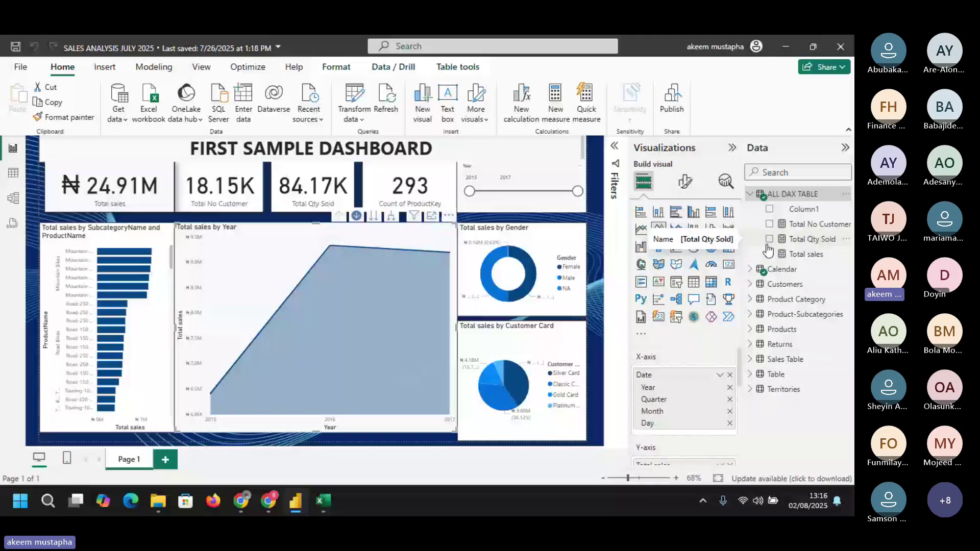
{"action": "left_click", "coordinate": [799, 258]}
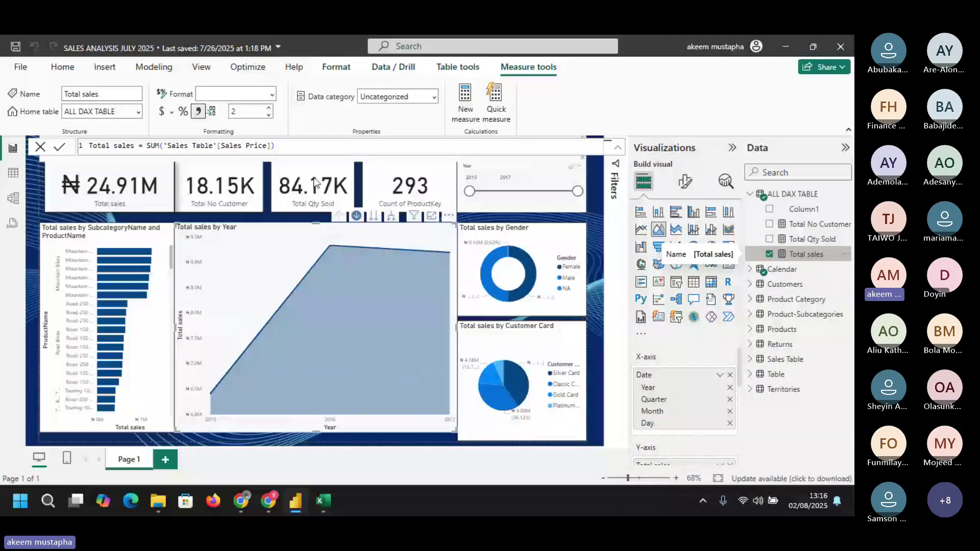
{"action": "left_click", "coordinate": [135, 114]}
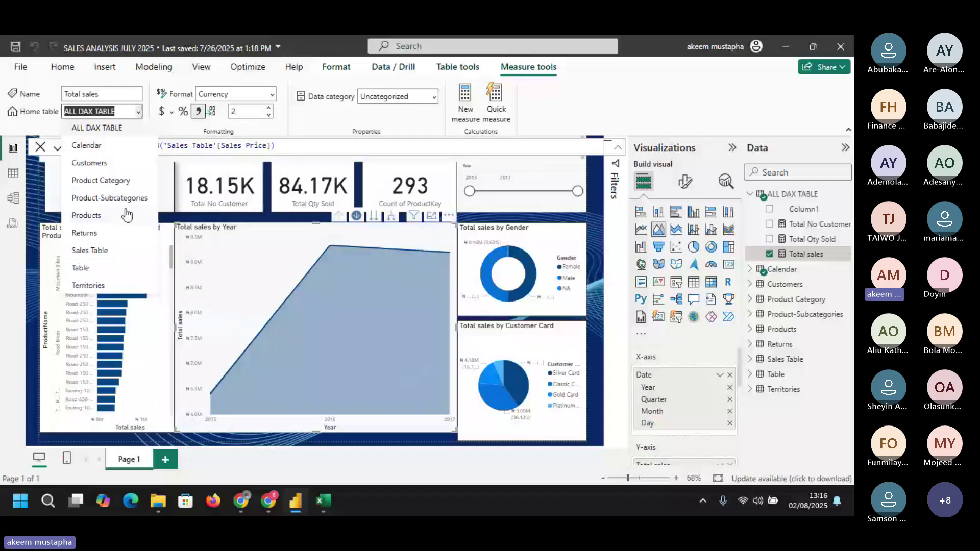
{"action": "left_click", "coordinate": [126, 216]}
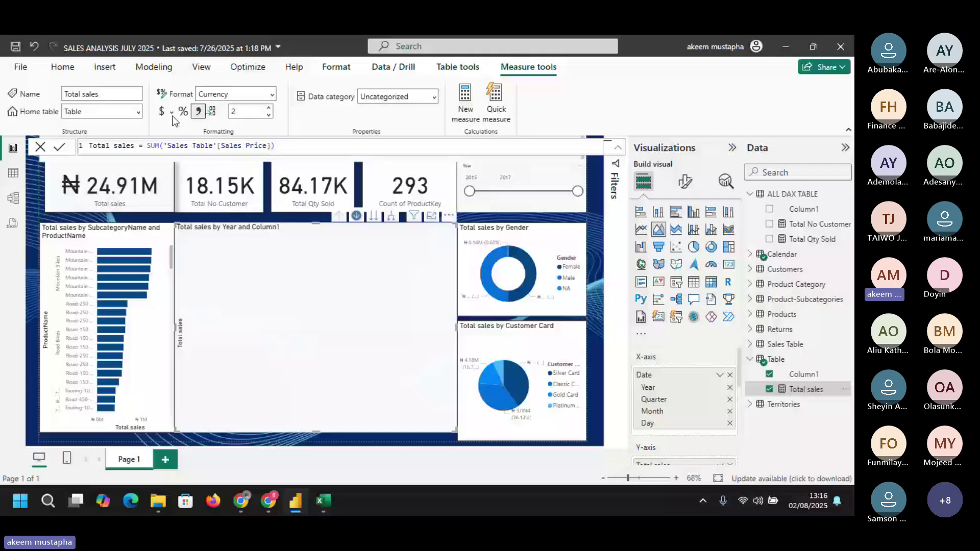
- Move the Total sales measure back to ALL DAX TABLE as its home table, and review the home table choices
{"action": "left_click", "coordinate": [139, 112]}
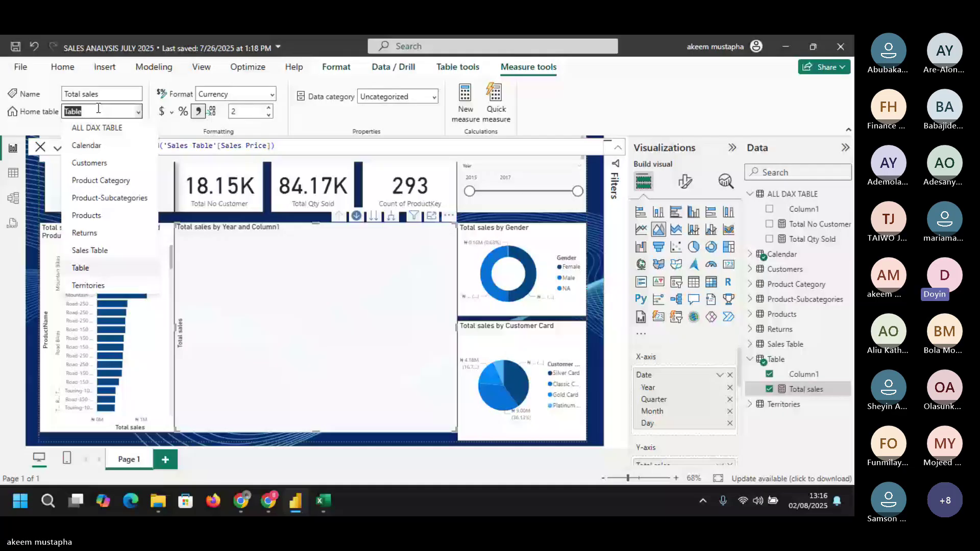
{"action": "left_click", "coordinate": [99, 108]}
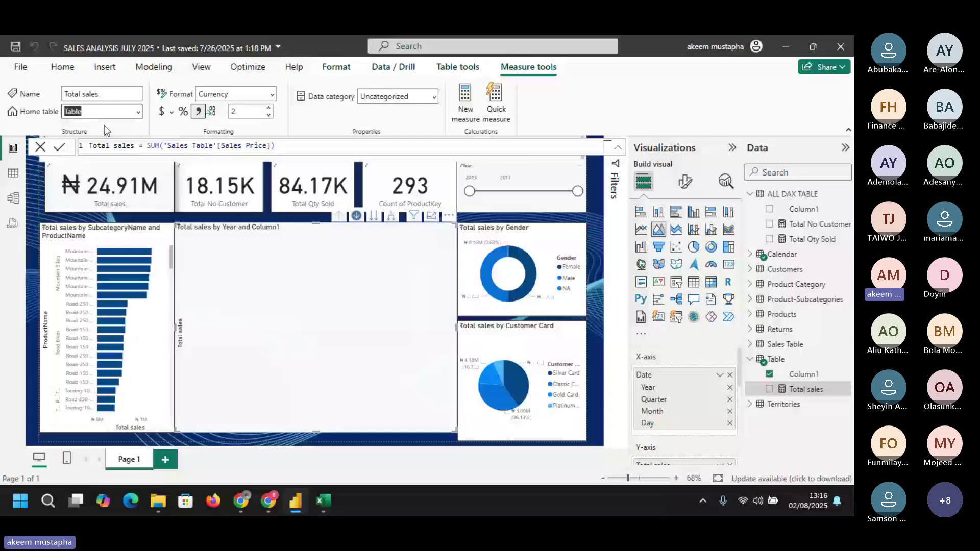
{"action": "left_click", "coordinate": [137, 111]}
{"action": "left_click", "coordinate": [97, 123]}
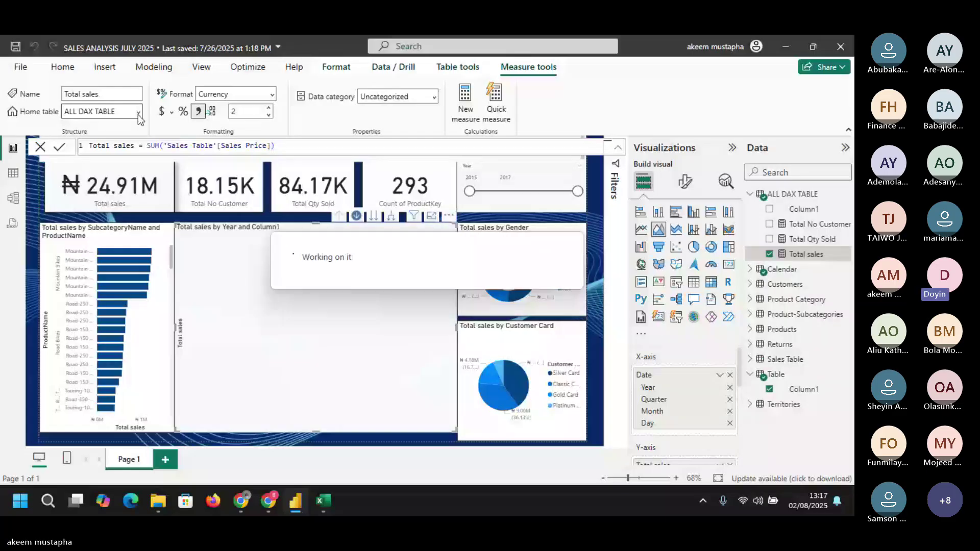
{"action": "left_click", "coordinate": [137, 113]}
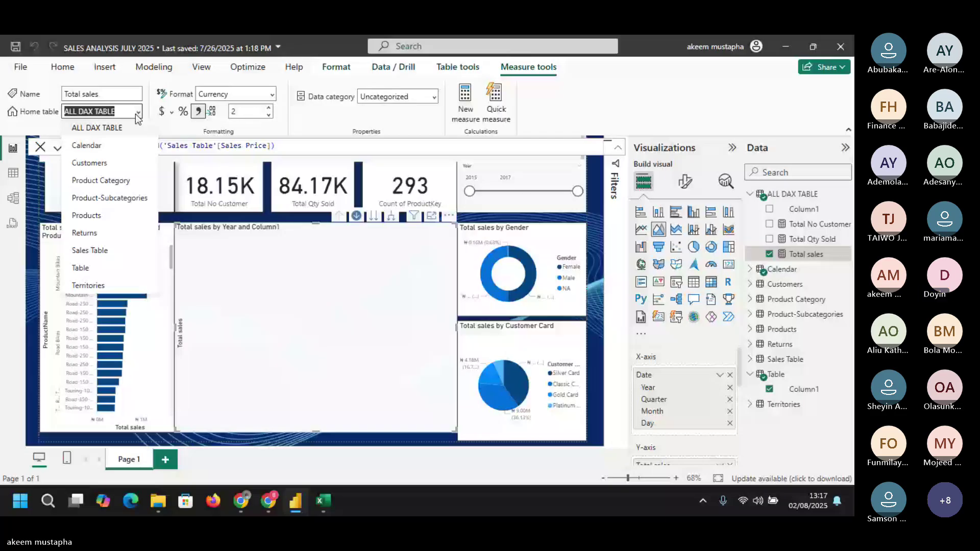
{"action": "left_click", "coordinate": [597, 101]}
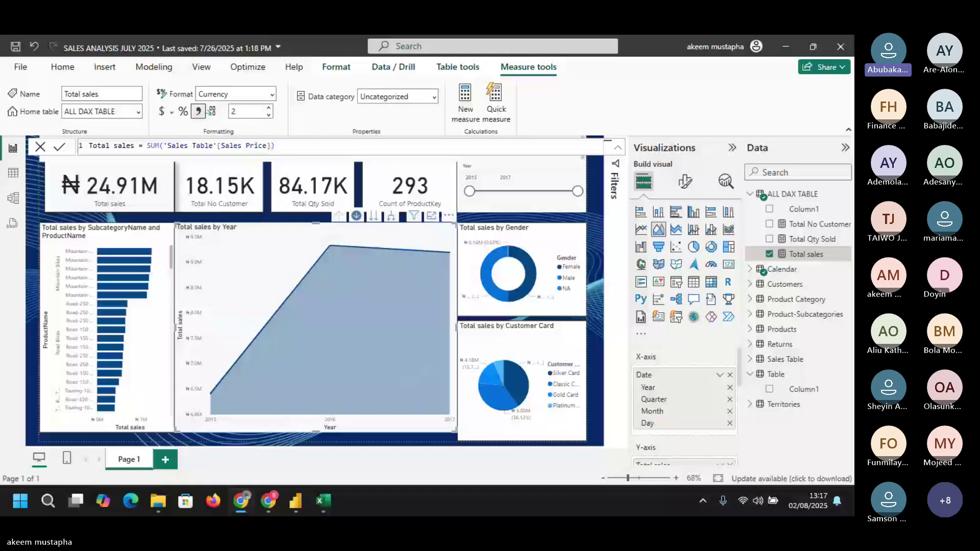
- Extend the subcategory bar chart downward so its lower edge lines up with the area chart, and deselect it
{"action": "left_click", "coordinate": [94, 422]}
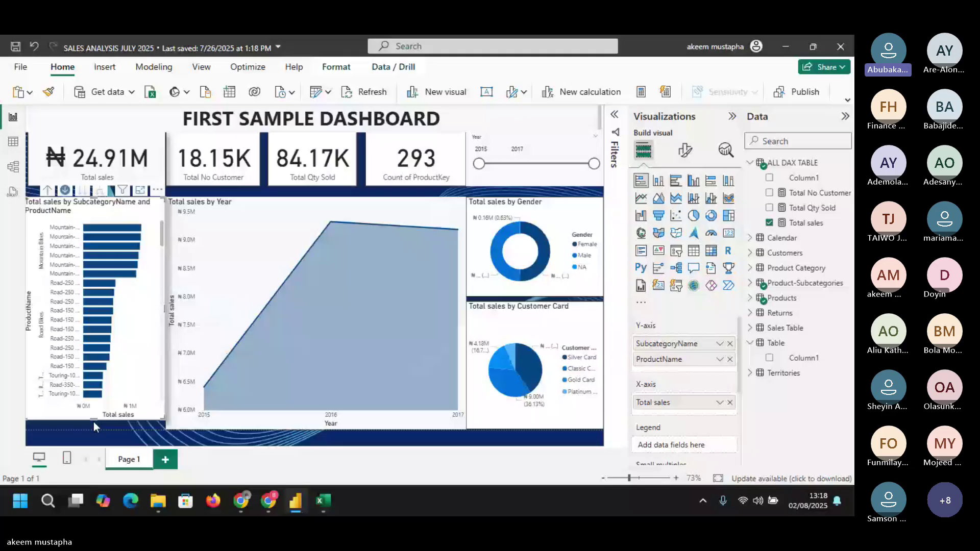
{"action": "left_click_drag", "start_coordinate": [93, 421], "coordinate": [94, 431]}
{"action": "left_click", "coordinate": [303, 445]}
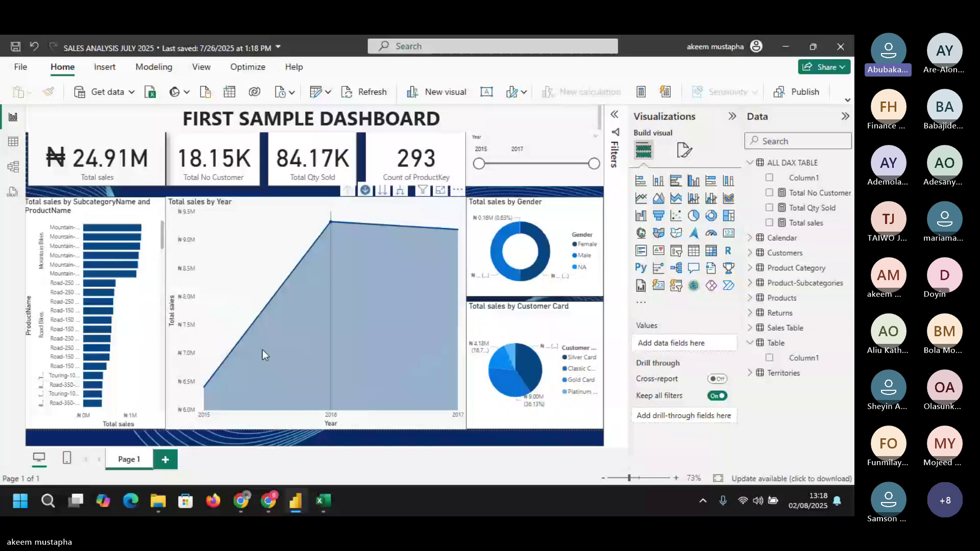
- Inspect the field behind each of the four KPI cards, and clear the selection
{"action": "left_click", "coordinate": [312, 173]}
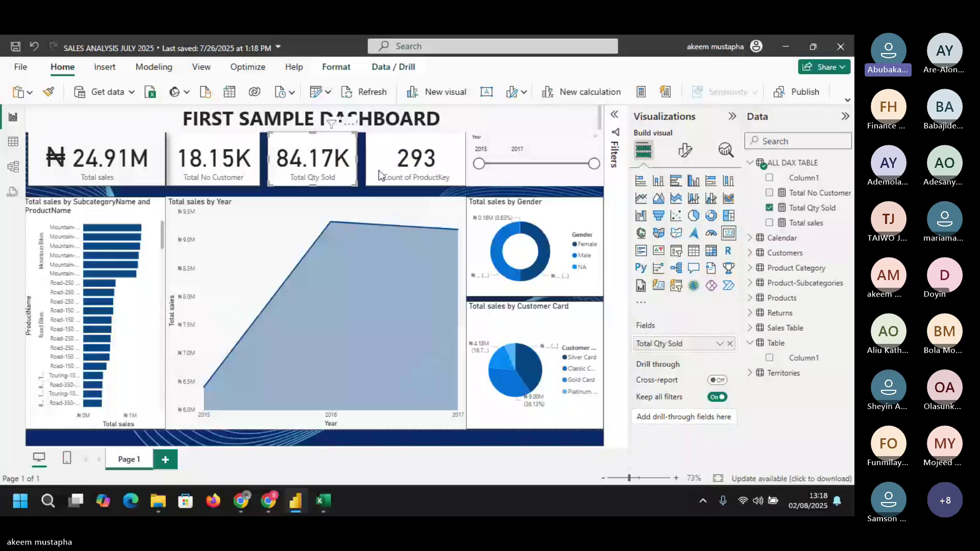
{"action": "left_click", "coordinate": [380, 175]}
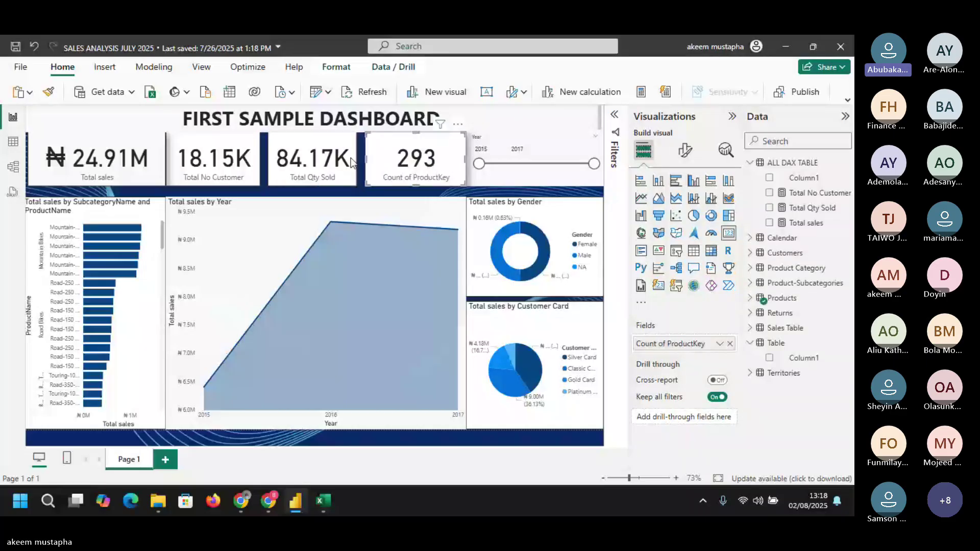
{"action": "left_click", "coordinate": [151, 178]}
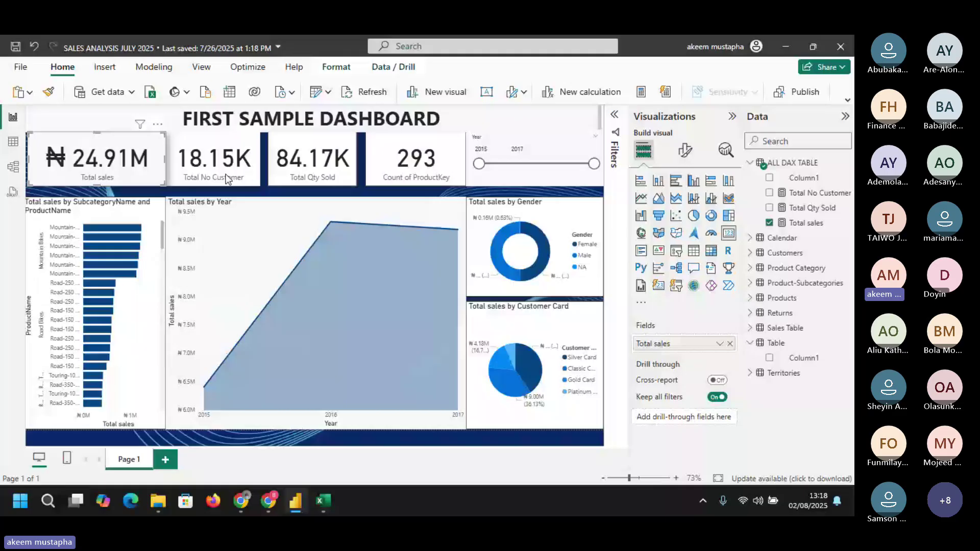
{"action": "left_click", "coordinate": [227, 178]}
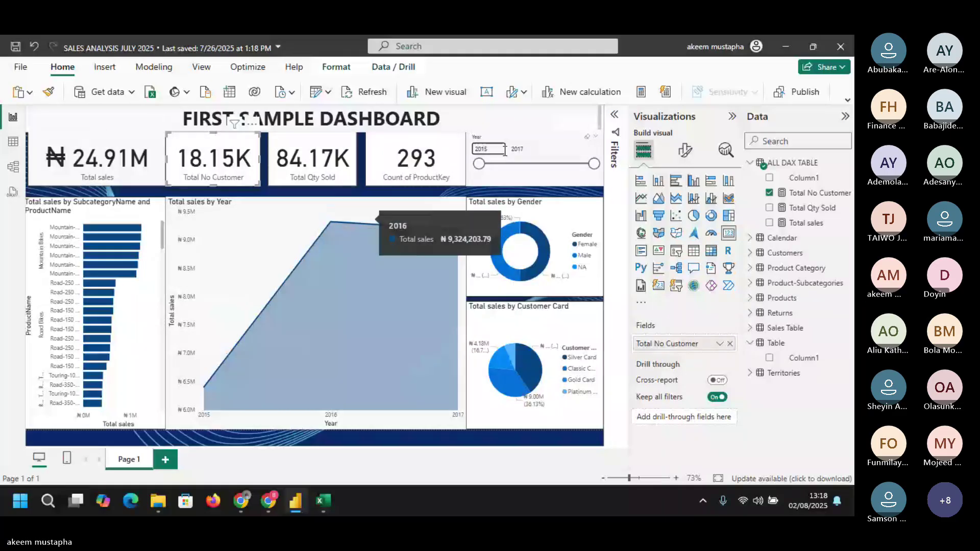
{"action": "left_click", "coordinate": [344, 442]}
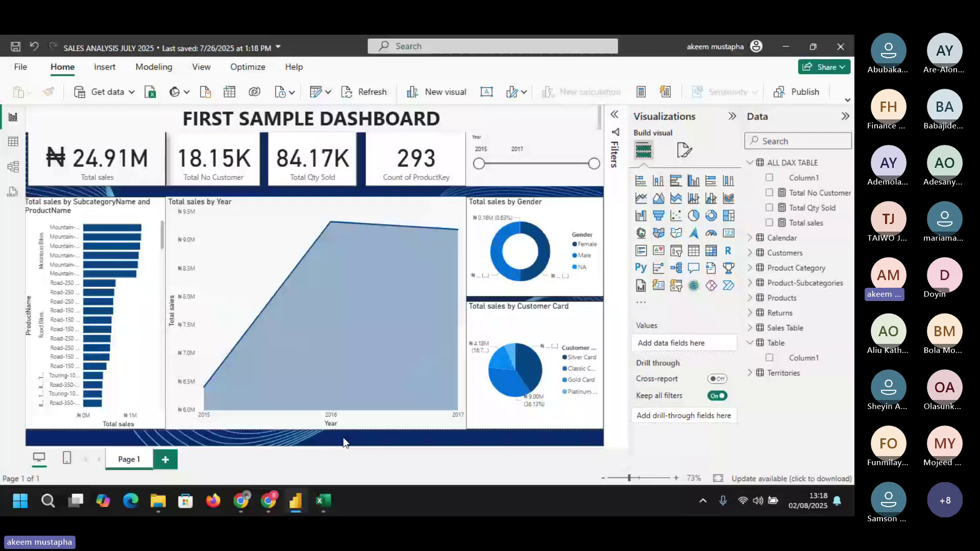
- Examine the report's export options and the file formats and locations for saving a copy, and return to the report page
{"action": "left_click", "coordinate": [23, 69]}
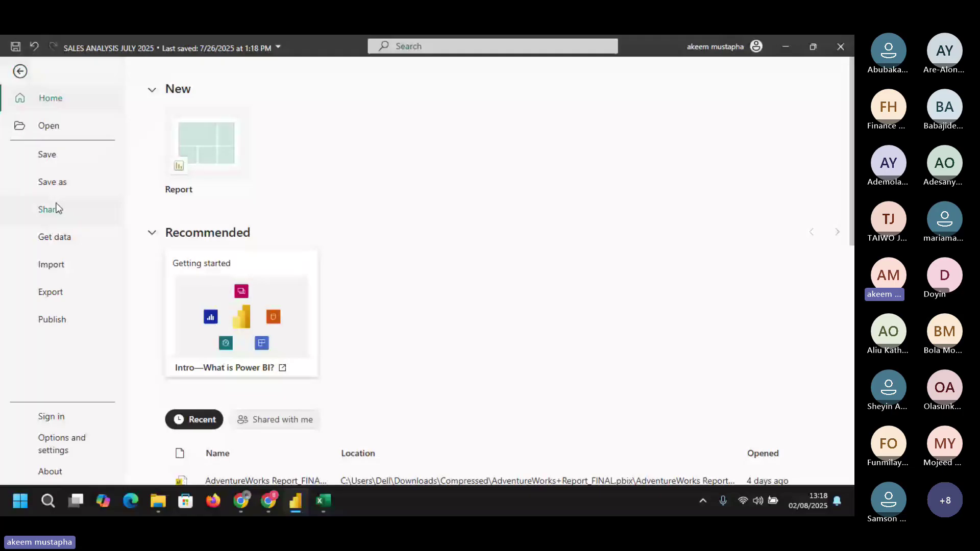
{"action": "left_click", "coordinate": [62, 294]}
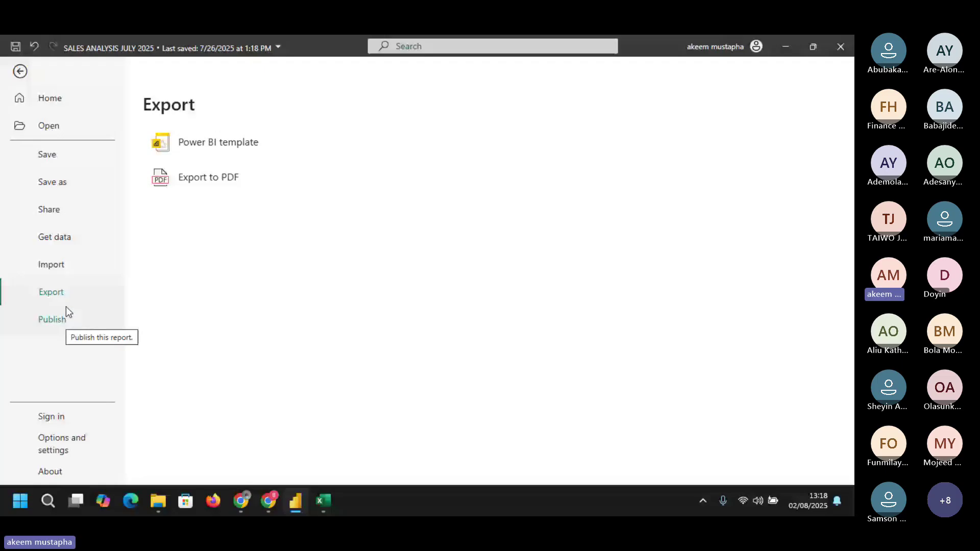
{"action": "left_click", "coordinate": [65, 189]}
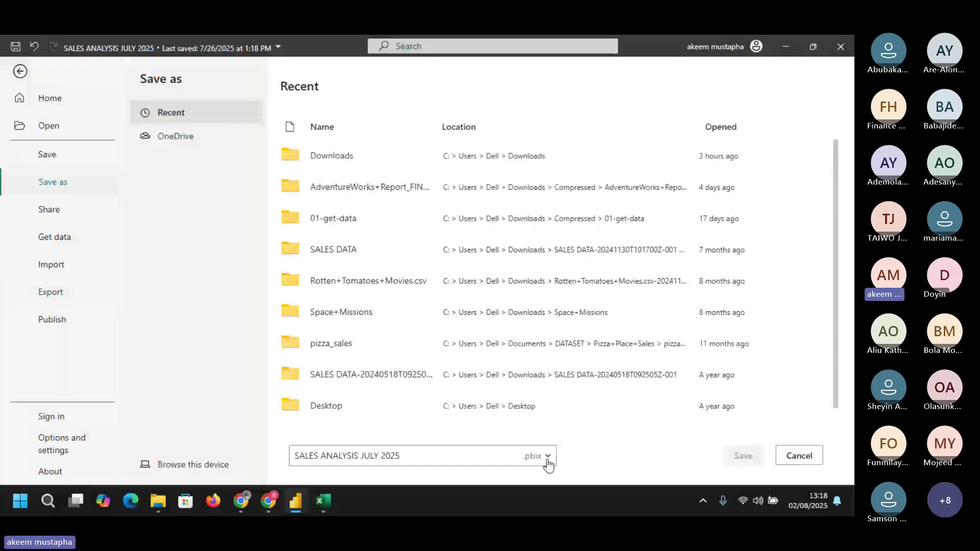
{"action": "left_click", "coordinate": [547, 462]}
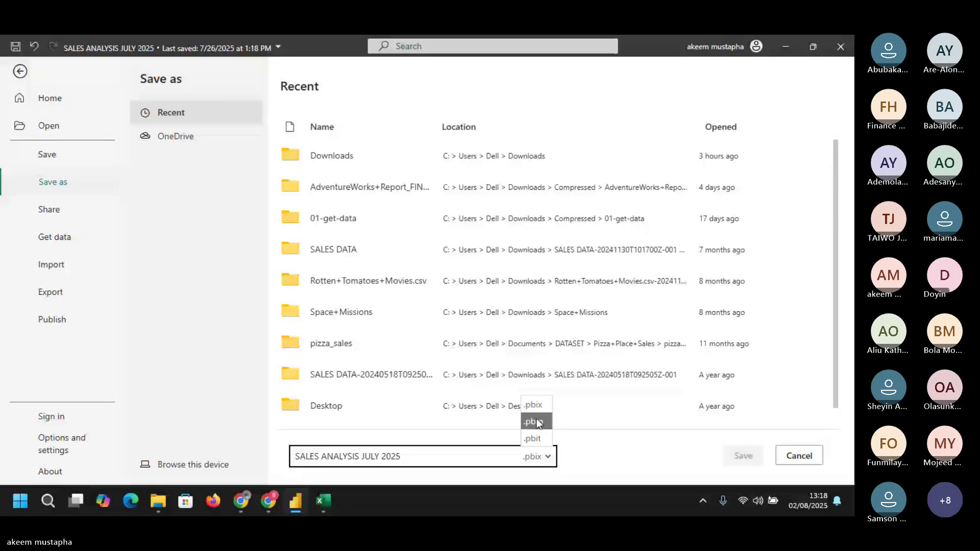
{"action": "key", "text": "Escape"}
{"action": "key", "text": "Escape"}
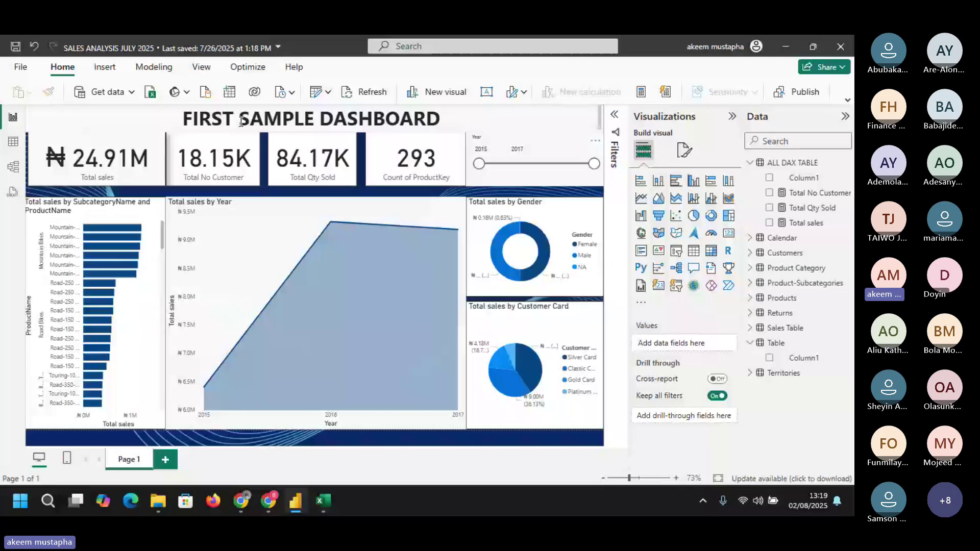
{"action": "left_click", "coordinate": [23, 67]}
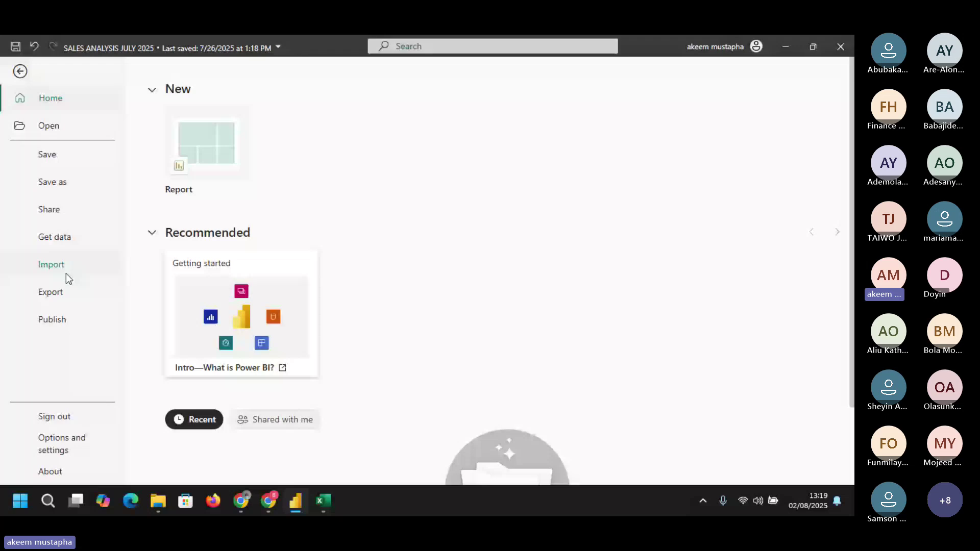
{"action": "left_click", "coordinate": [52, 182]}
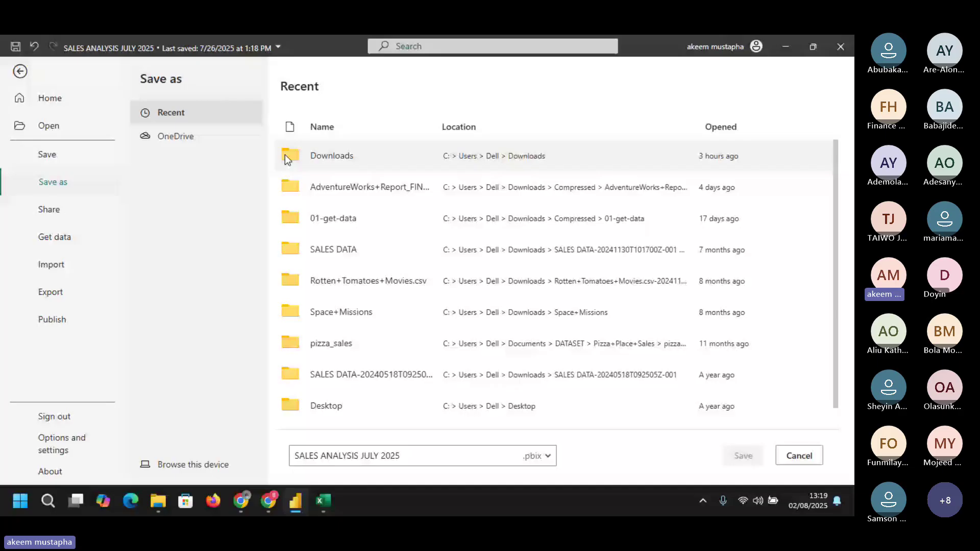
{"action": "left_click", "coordinate": [21, 71]}
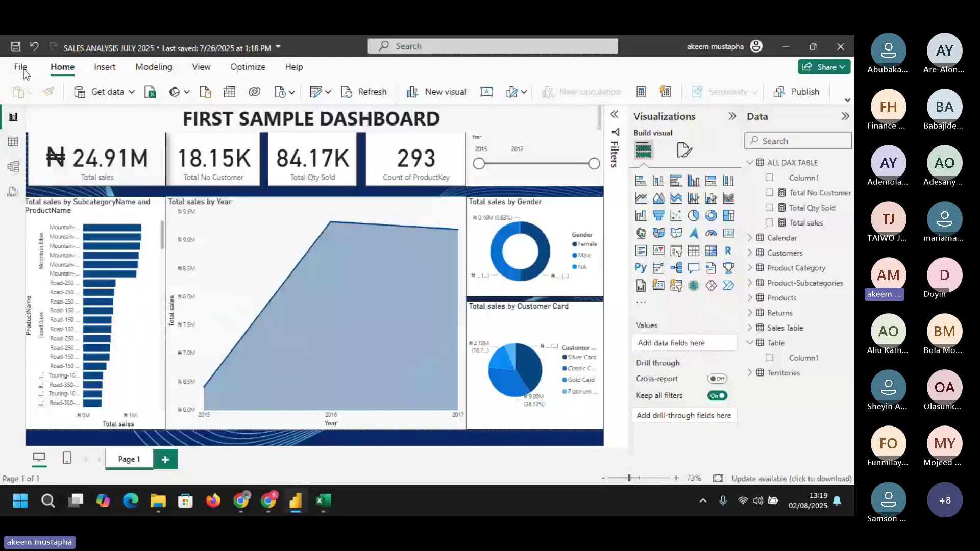
- Filter the page to 2016–2017 with the Year slicer, and restore its full 2015–2017 range
{"action": "left_click_drag", "start_coordinate": [479, 164], "coordinate": [543, 168]}
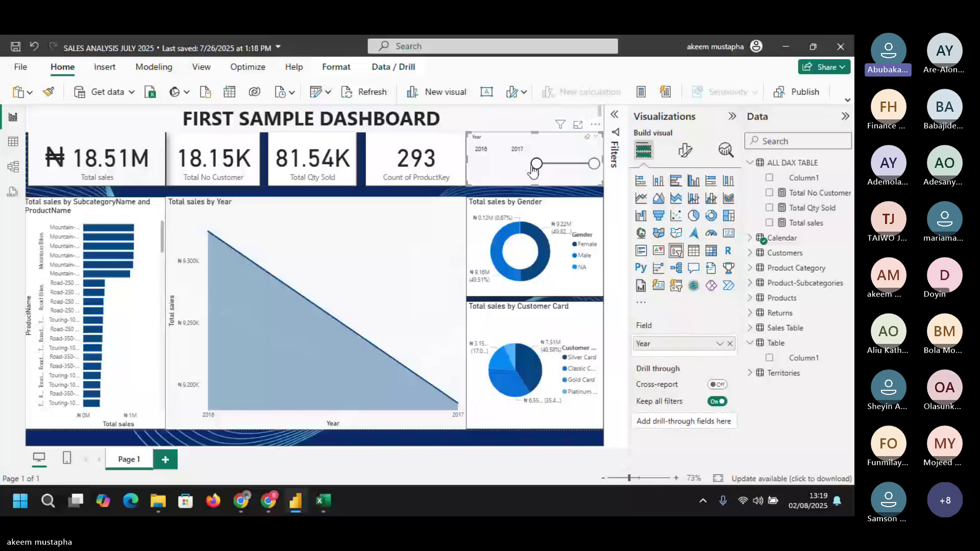
{"action": "left_click_drag", "start_coordinate": [536, 163], "coordinate": [479, 164]}
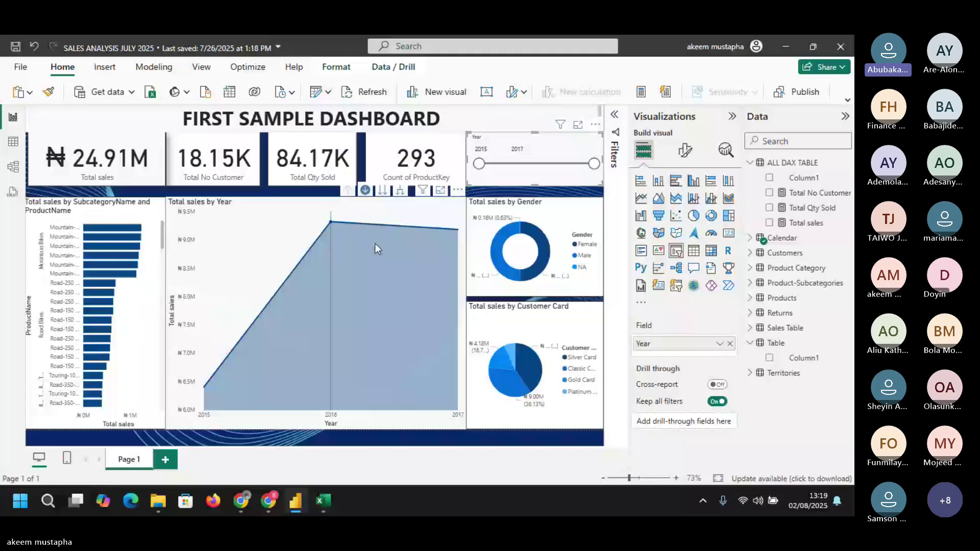
- Narrow the Total sales card slightly to leave a gap before the Total No Customer card
{"action": "left_click", "coordinate": [162, 160]}
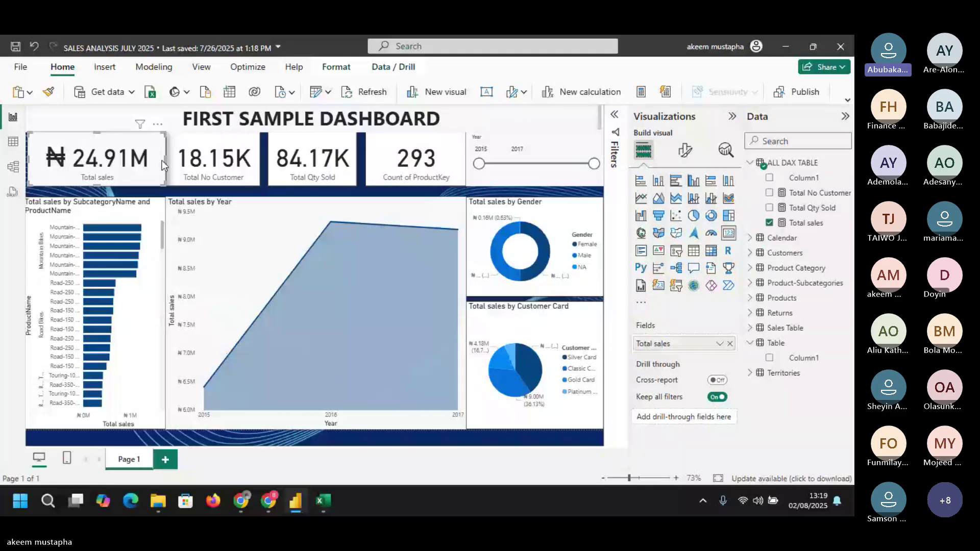
{"action": "left_click_drag", "start_coordinate": [162, 161], "coordinate": [160, 162]}
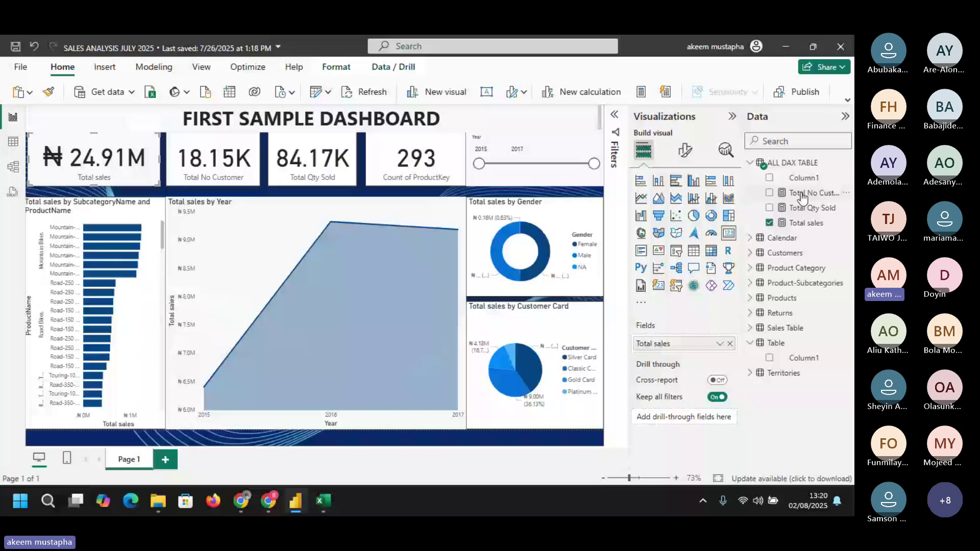
- Select ALL DAX TABLE in the field list, and add a second blank page to the report
{"action": "left_click", "coordinate": [792, 167]}
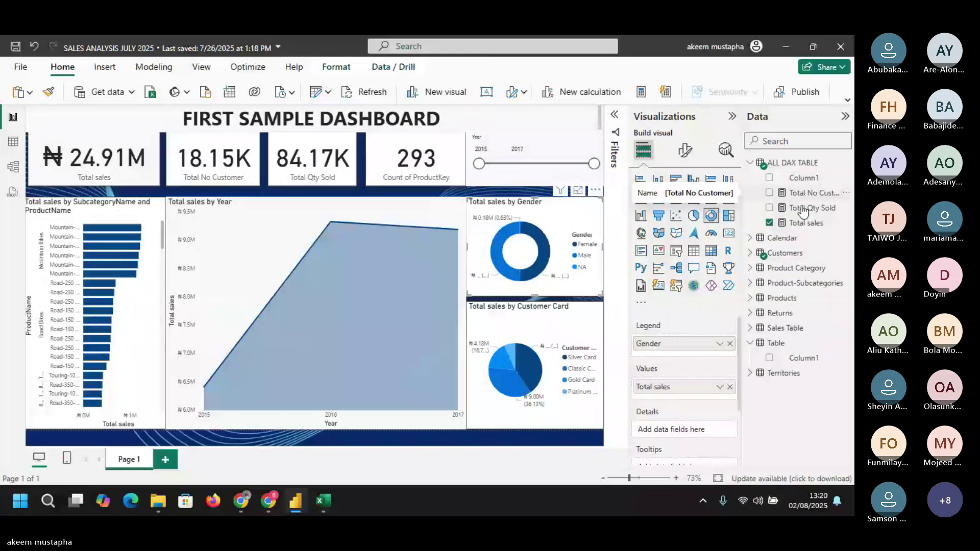
{"action": "left_click", "coordinate": [793, 164]}
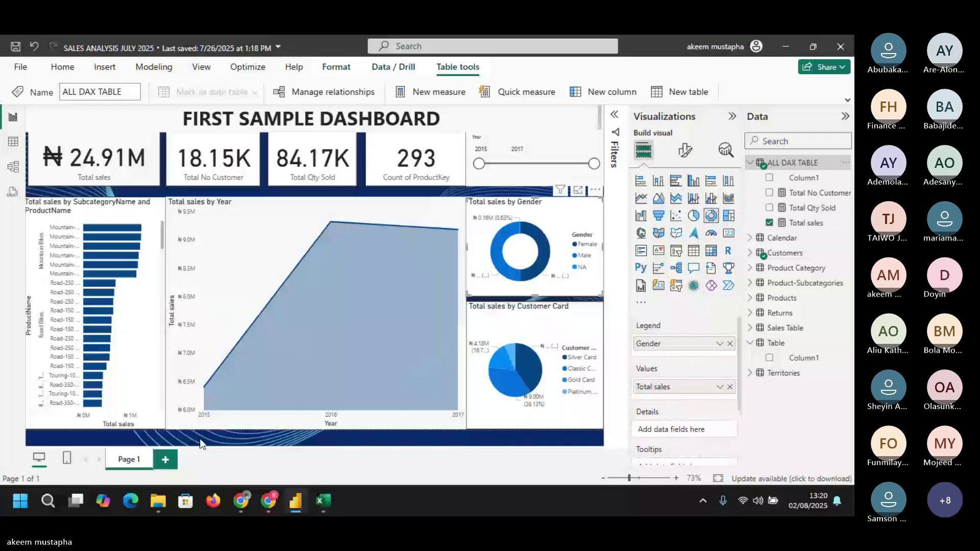
{"action": "left_click", "coordinate": [169, 459]}
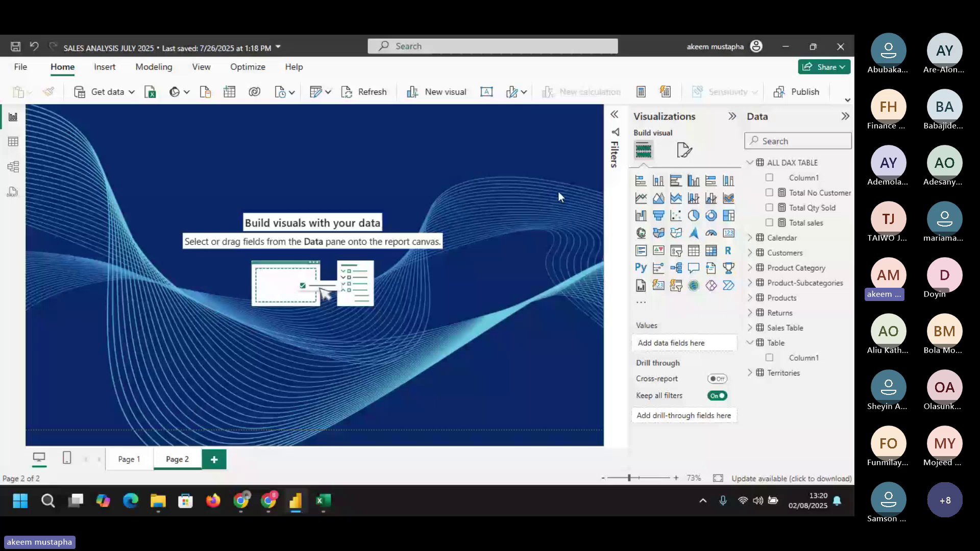
- Build a line chart of Total sales by Territories Country on Page 2, widen it to about double, and clear Country from the x-axis
{"action": "left_click", "coordinate": [641, 199]}
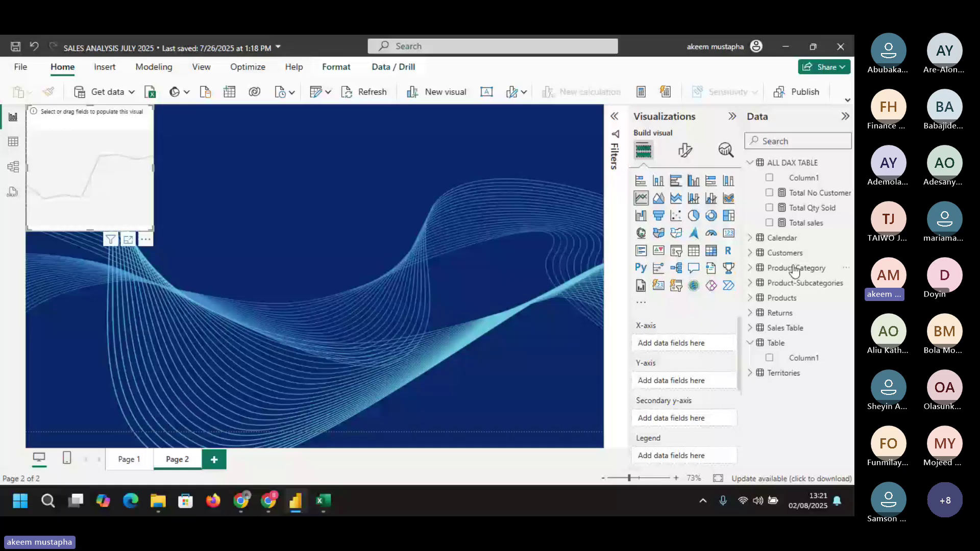
{"action": "left_click", "coordinate": [769, 223]}
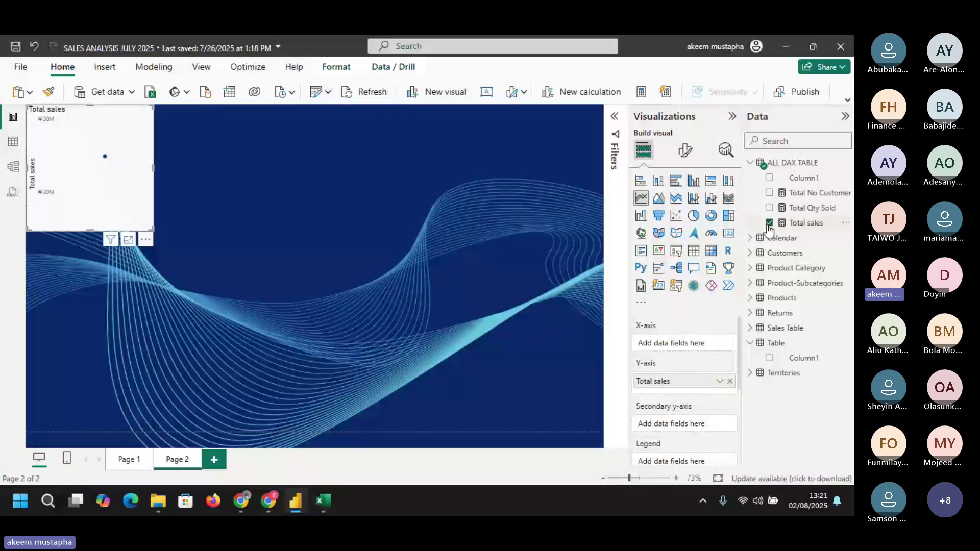
{"action": "left_click", "coordinate": [752, 374]}
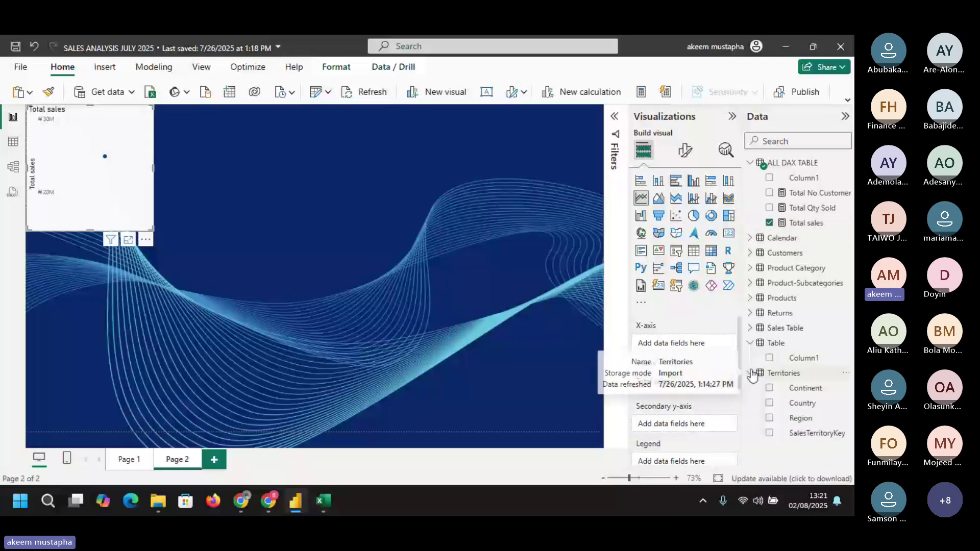
{"action": "left_click", "coordinate": [770, 404]}
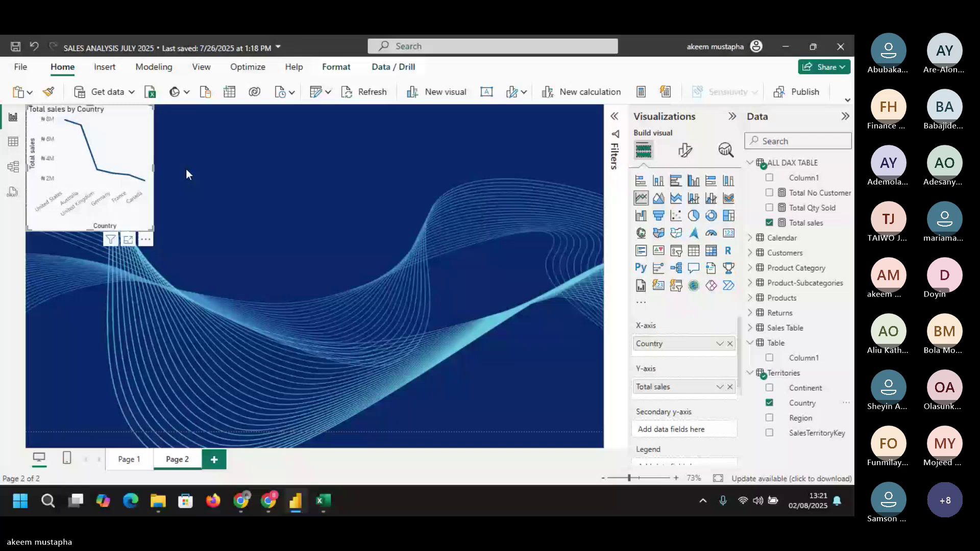
{"action": "left_click_drag", "start_coordinate": [153, 168], "coordinate": [278, 178]}
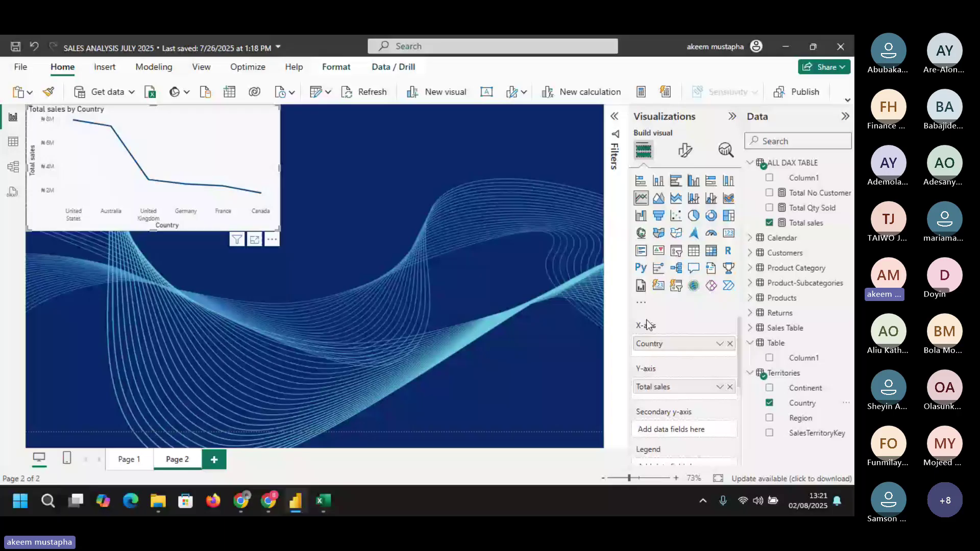
{"action": "left_click", "coordinate": [730, 345]}
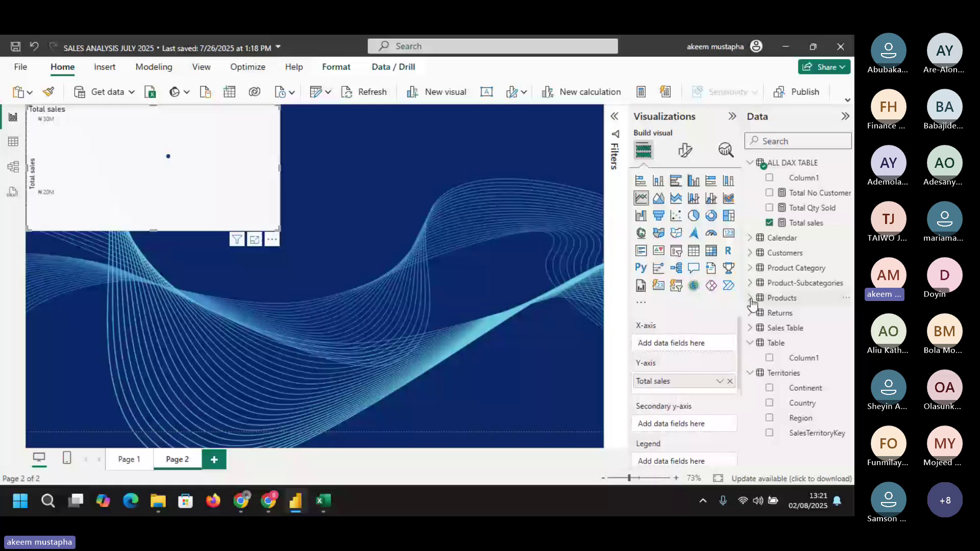
- Try ProductStyle from the Products table as the line chart's x-axis, and remove it again
{"action": "left_click", "coordinate": [750, 299]}
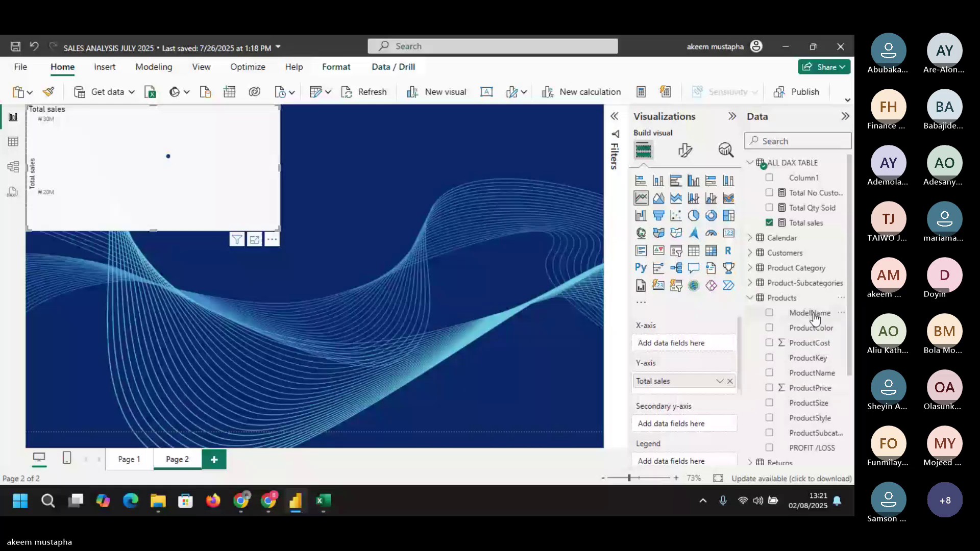
{"action": "mouse_move", "coordinate": [852, 352]}
{"action": "left_mouse_down"}
{"action": "mouse_move", "coordinate": [851, 380]}
{"action": "mouse_move", "coordinate": [850, 351]}
{"action": "left_mouse_up"}
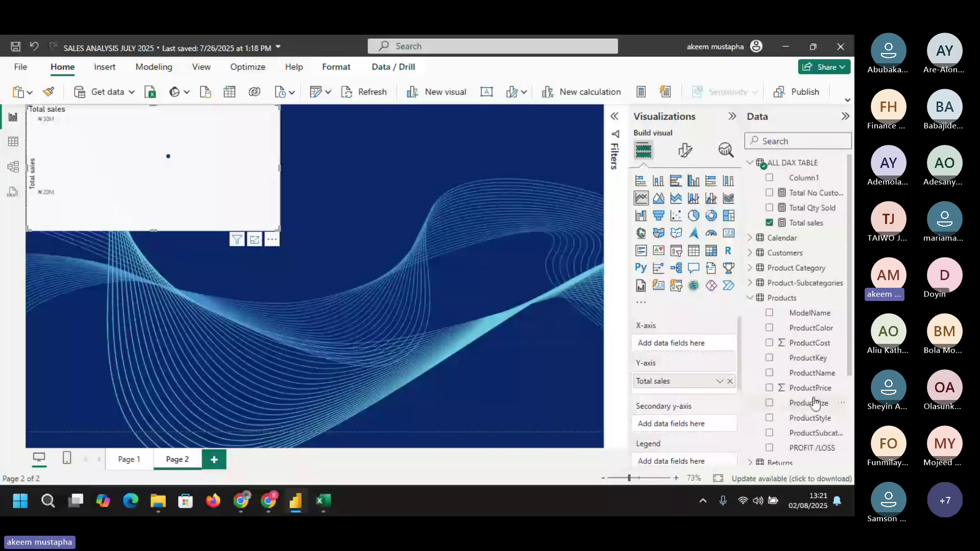
{"action": "left_click_drag", "start_coordinate": [813, 426], "coordinate": [707, 353]}
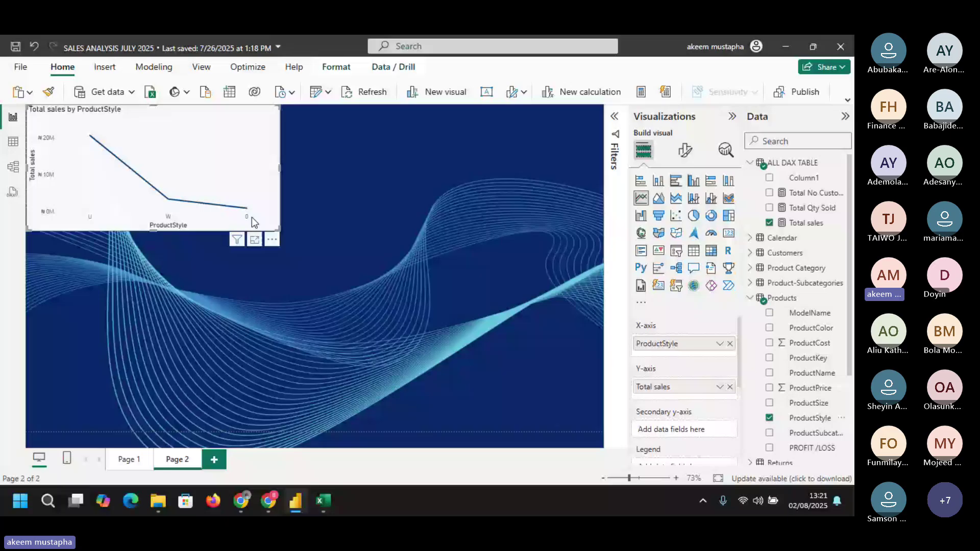
{"action": "left_click", "coordinate": [730, 344]}
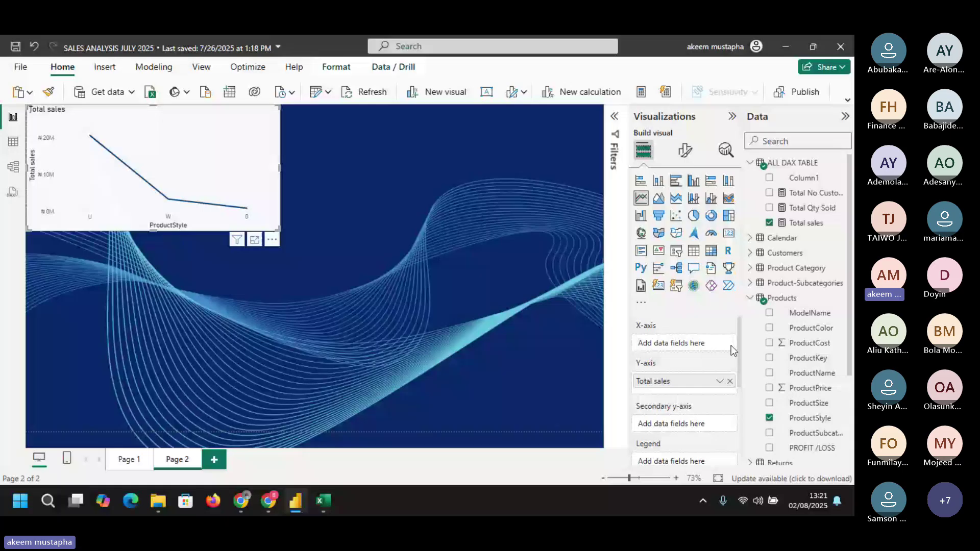
{"action": "left_click", "coordinate": [750, 299]}
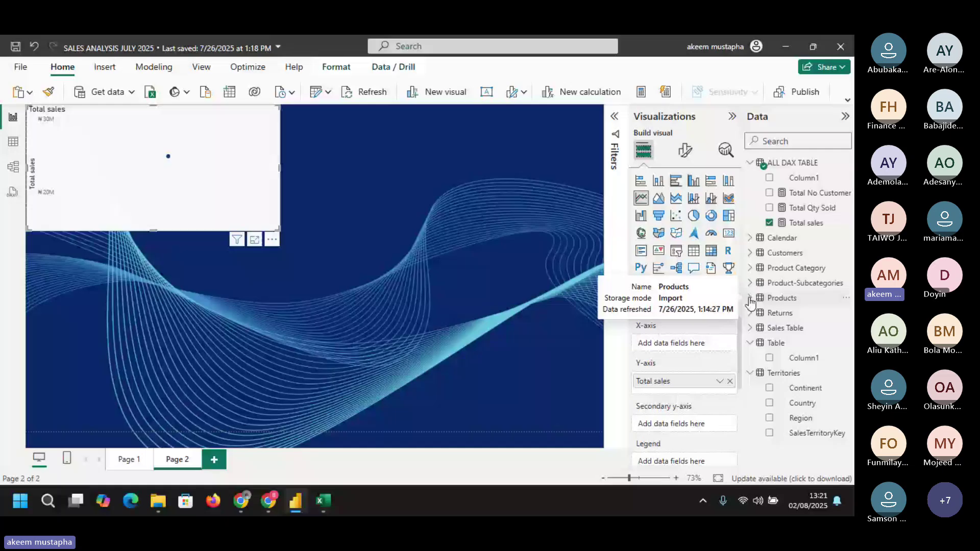
- Change the line chart to plot Total No Customer by EducationLevel from the Customers table, and inspect its data points
{"action": "left_click", "coordinate": [750, 253]}
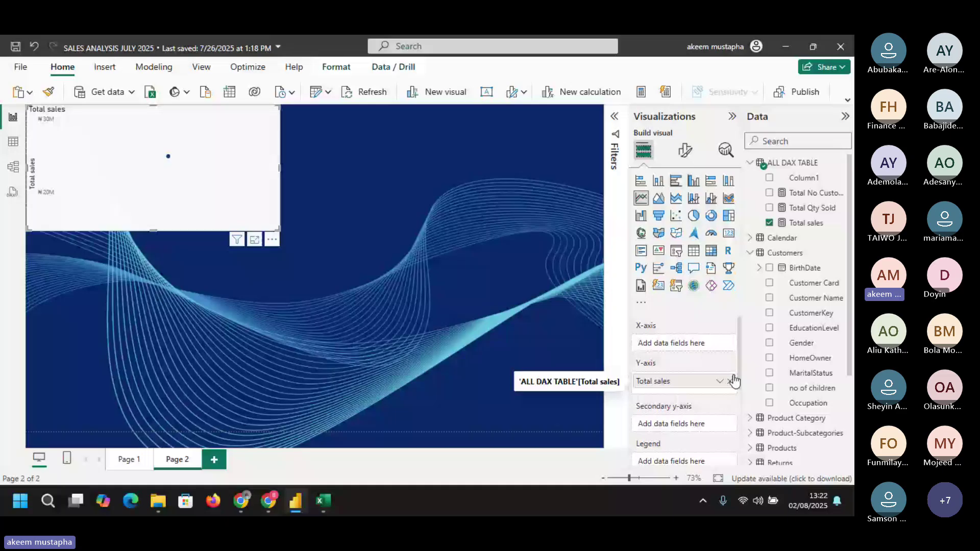
{"action": "left_click", "coordinate": [730, 381]}
{"action": "left_click", "coordinate": [769, 328]}
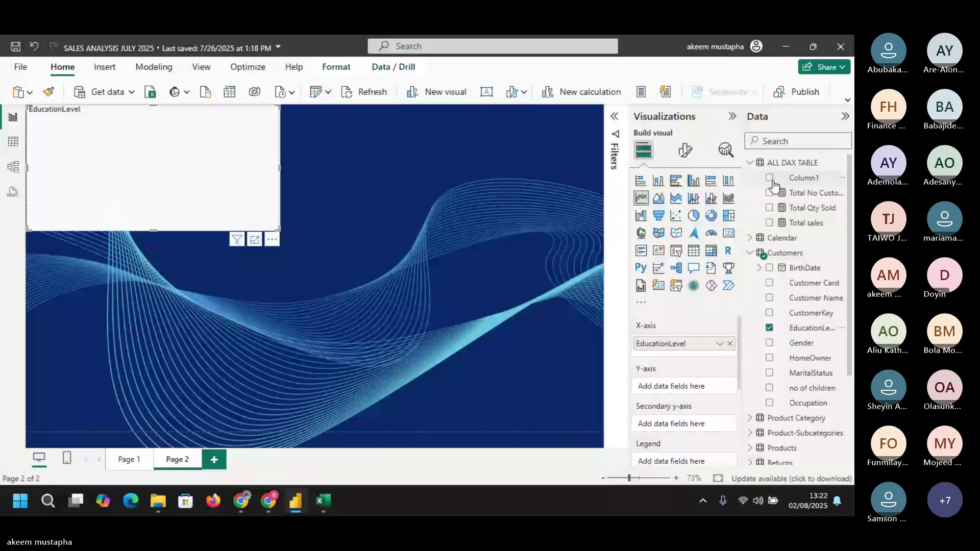
{"action": "left_click", "coordinate": [770, 192]}
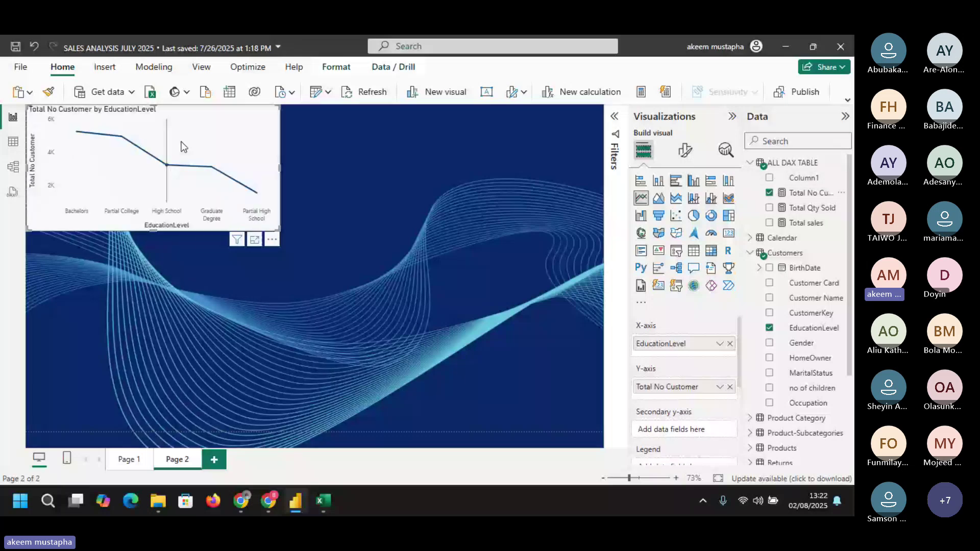
{"action": "mouse_move", "coordinate": [73, 148]}
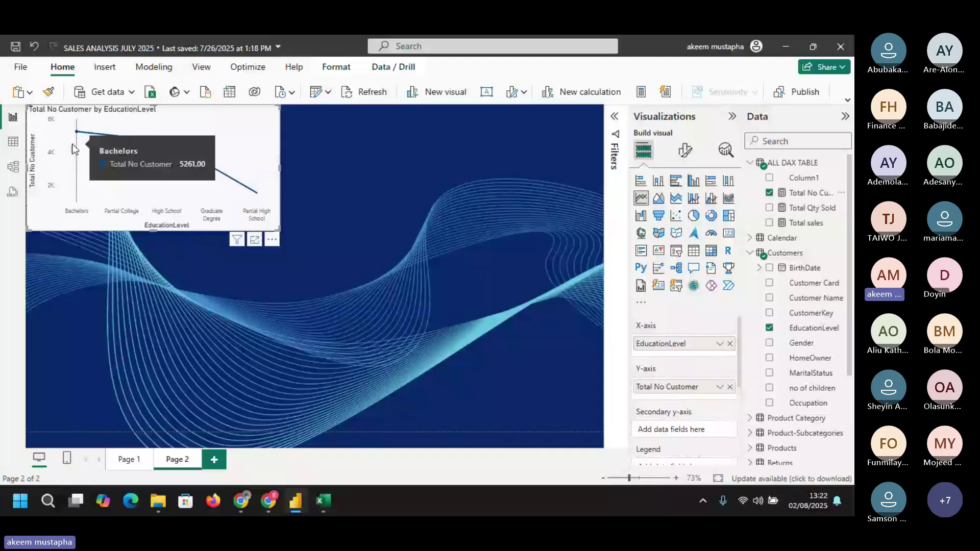
{"action": "mouse_move", "coordinate": [113, 148]}
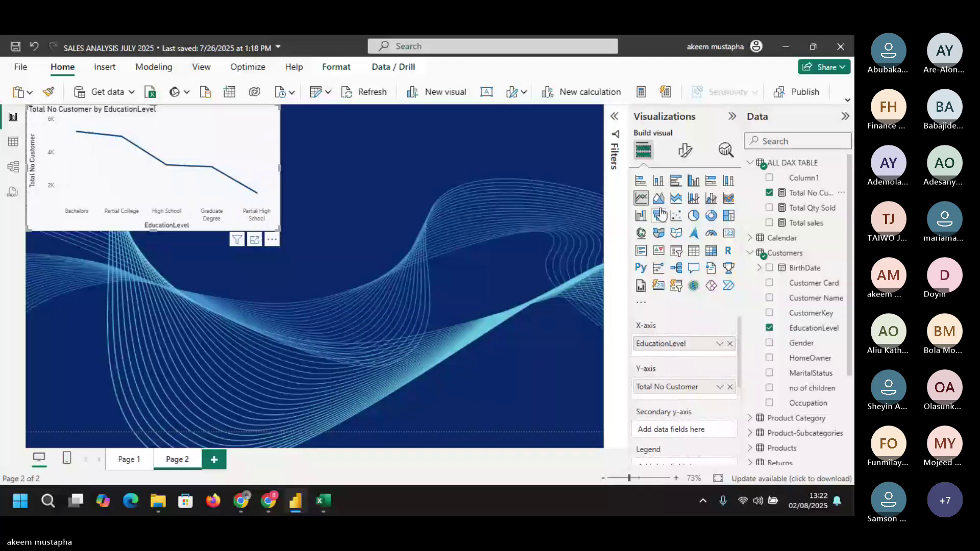
- Convert the Total No Customer line chart to a treemap and resize it to be slightly taller
{"action": "left_click", "coordinate": [729, 216]}
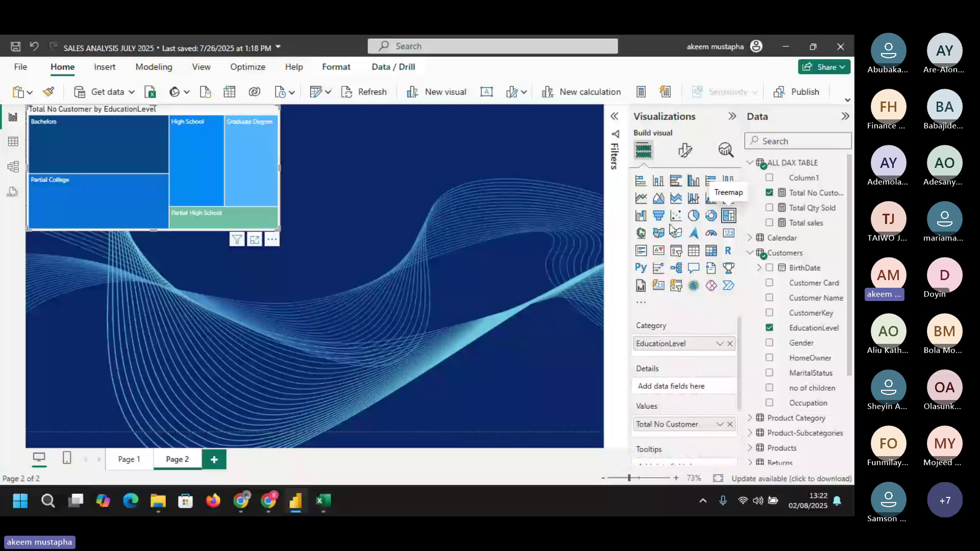
{"action": "left_click_drag", "start_coordinate": [275, 227], "coordinate": [326, 354]}
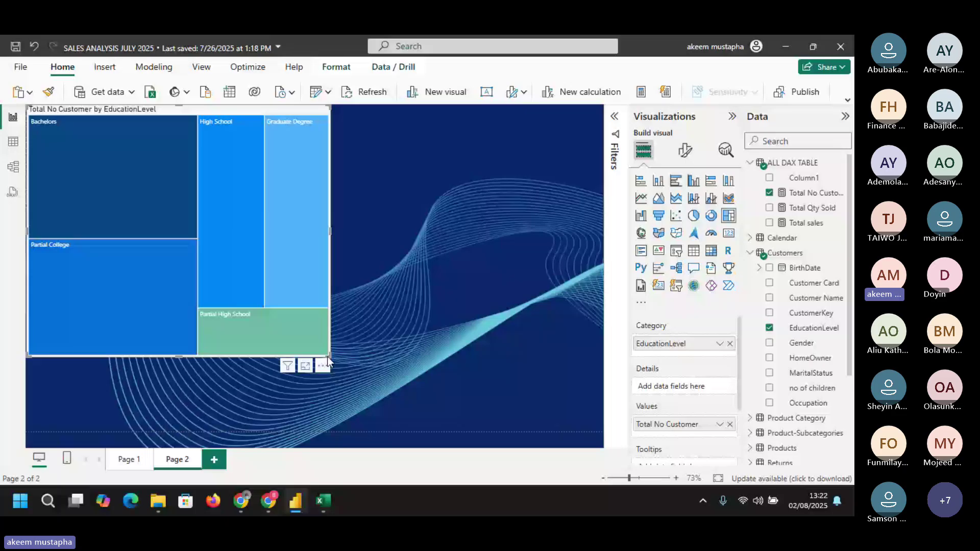
{"action": "left_click_drag", "start_coordinate": [328, 356], "coordinate": [271, 246]}
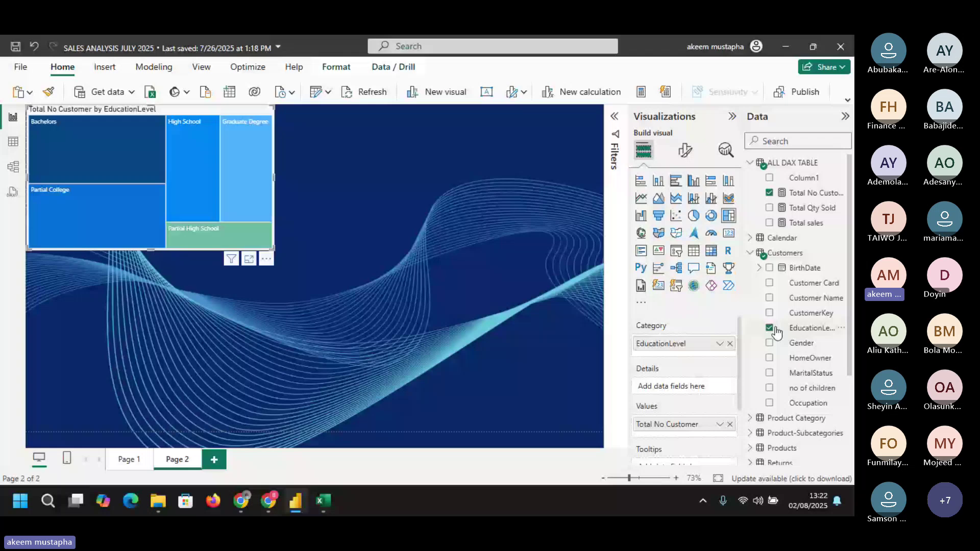
- Split the treemap by Gender as details and inspect its tiles, replace Gender with MaritalStatus, and deselect the treemap
{"action": "left_click_drag", "start_coordinate": [799, 343], "coordinate": [667, 394]}
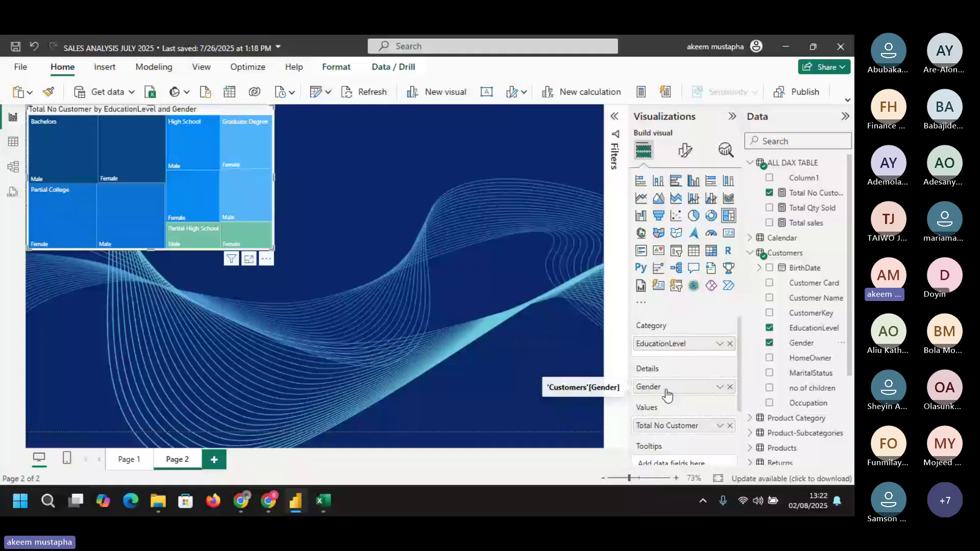
{"action": "mouse_move", "coordinate": [44, 139]}
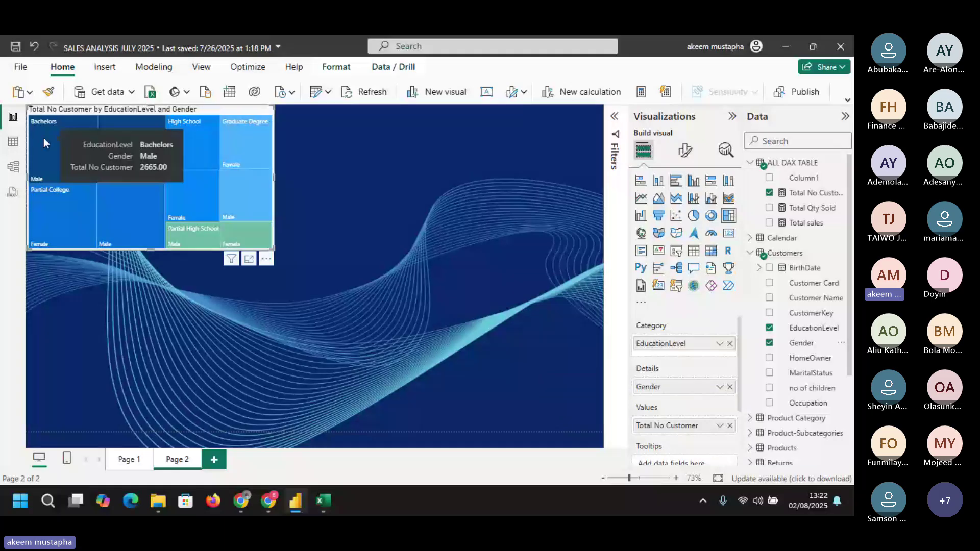
{"action": "mouse_move", "coordinate": [220, 186]}
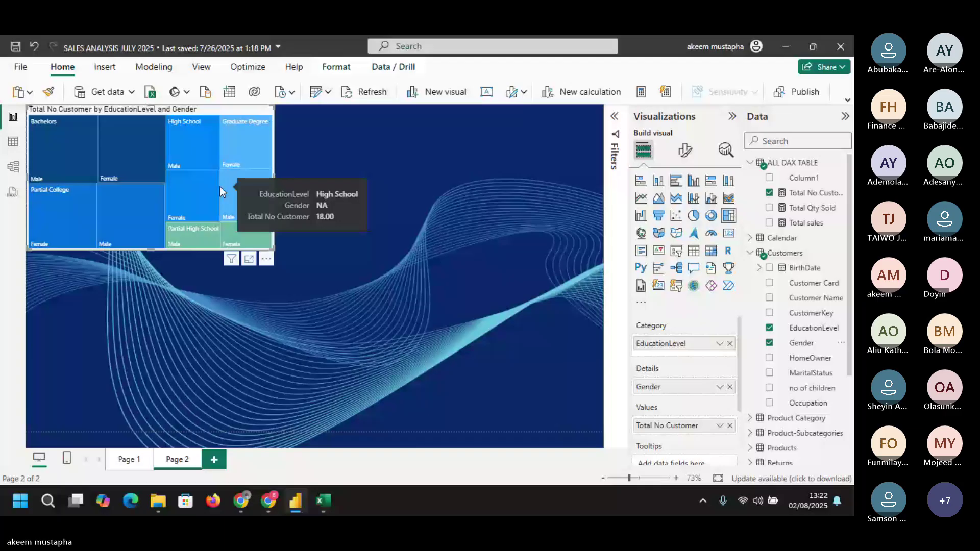
{"action": "mouse_move", "coordinate": [249, 203]}
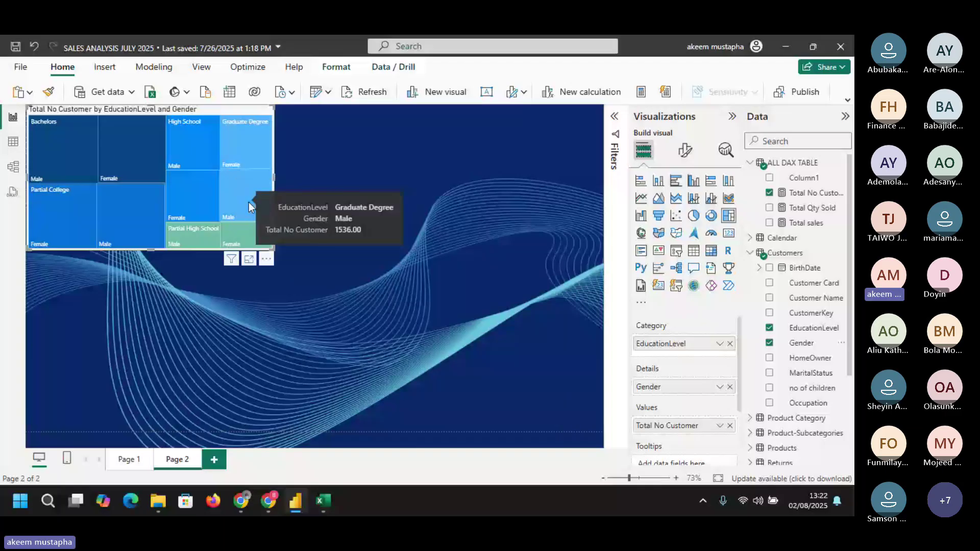
{"action": "mouse_move", "coordinate": [188, 244]}
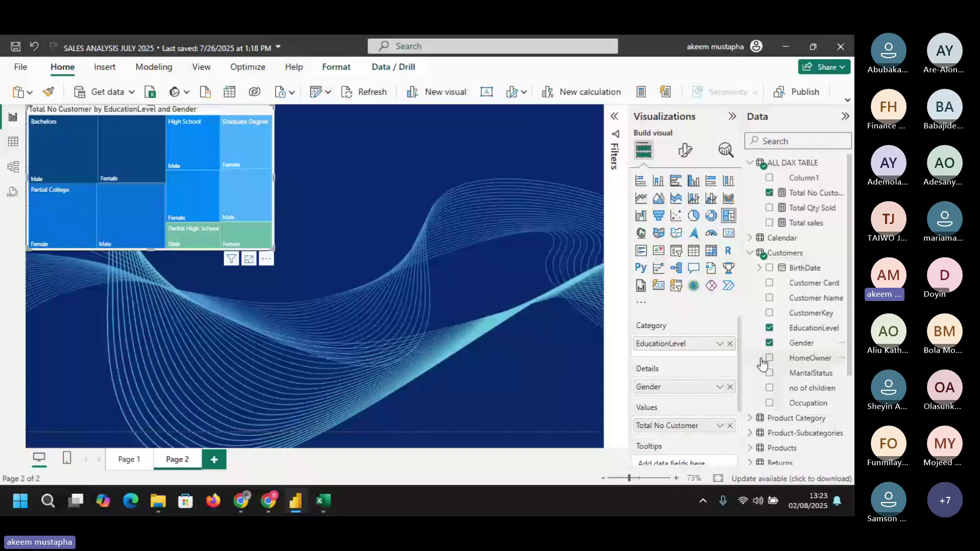
{"action": "left_click", "coordinate": [770, 373]}
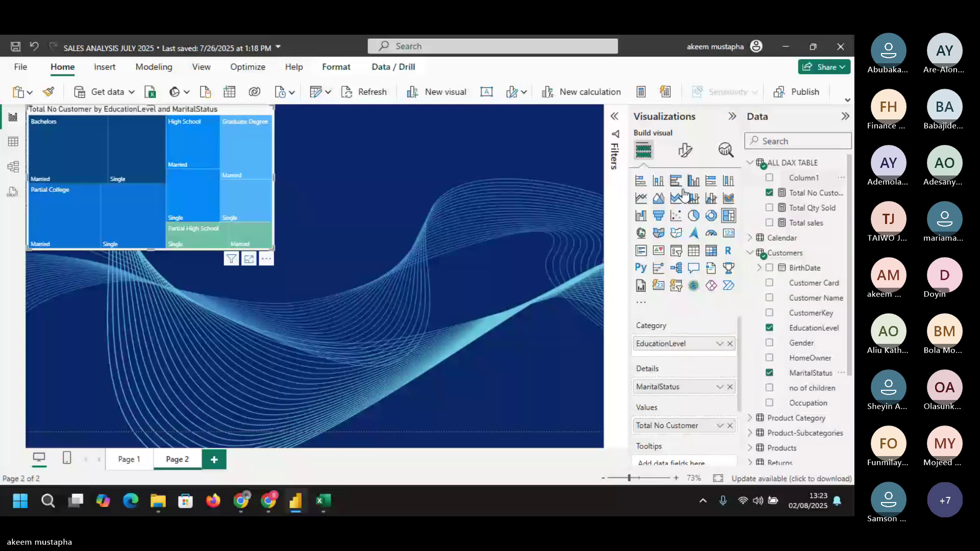
{"action": "key", "text": "Escape"}
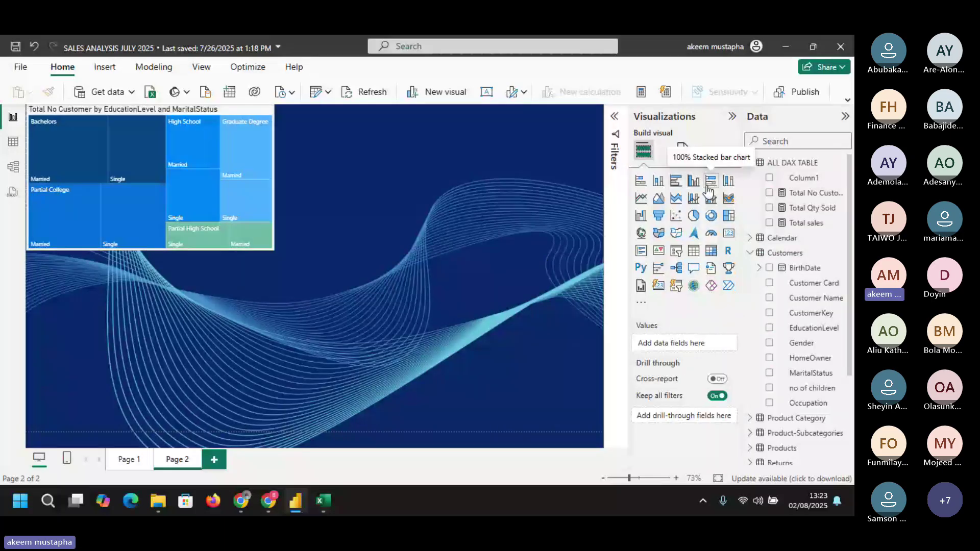
- Add a clustered bar chart of Total sales by Customer Name below the treemap, and make it slightly taller
{"action": "left_click", "coordinate": [708, 188]}
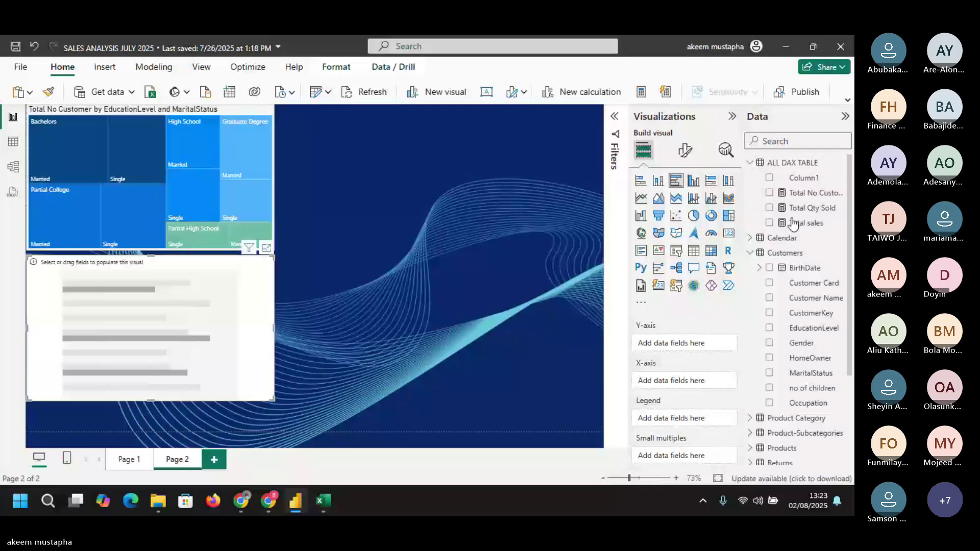
{"action": "left_click", "coordinate": [794, 223]}
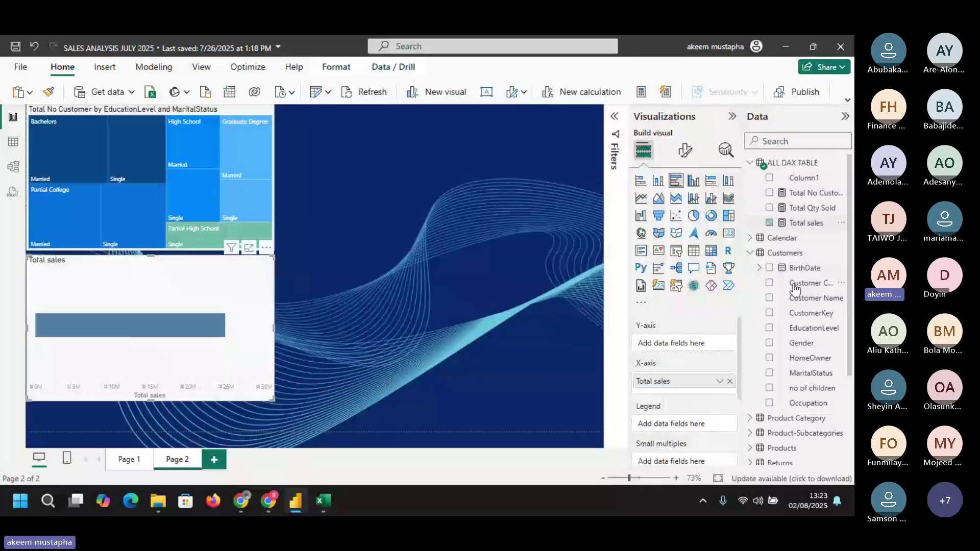
{"action": "left_click", "coordinate": [804, 298]}
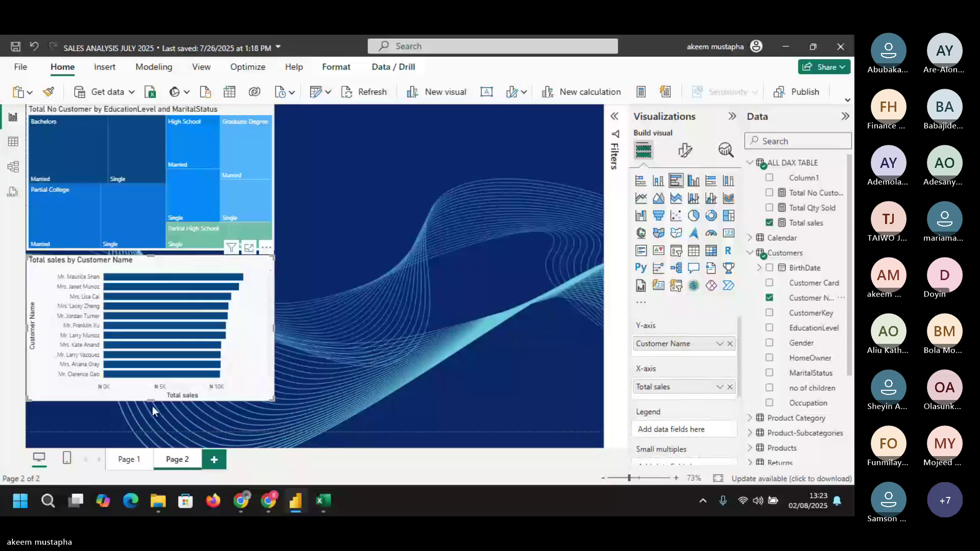
{"action": "left_click_drag", "start_coordinate": [151, 401], "coordinate": [155, 422]}
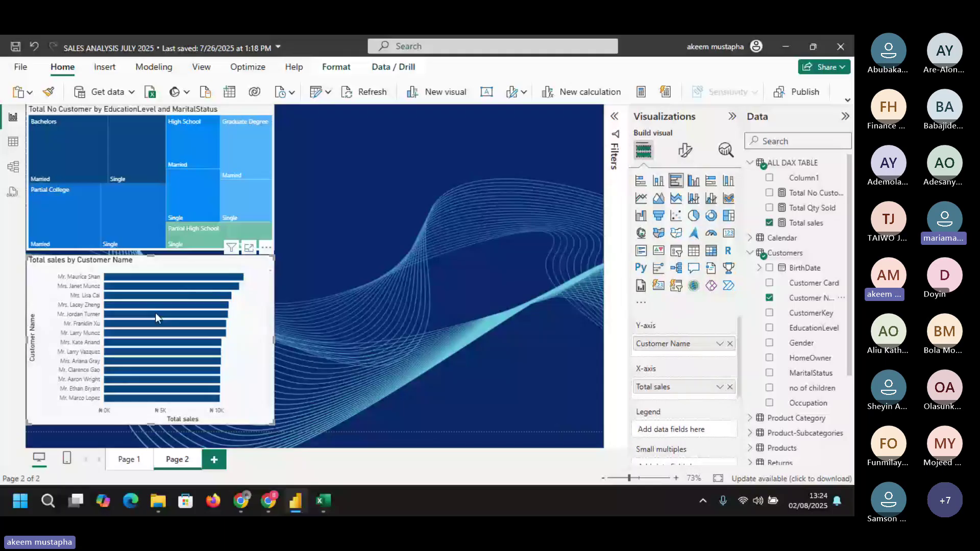
{"action": "mouse_move", "coordinate": [92, 278]}
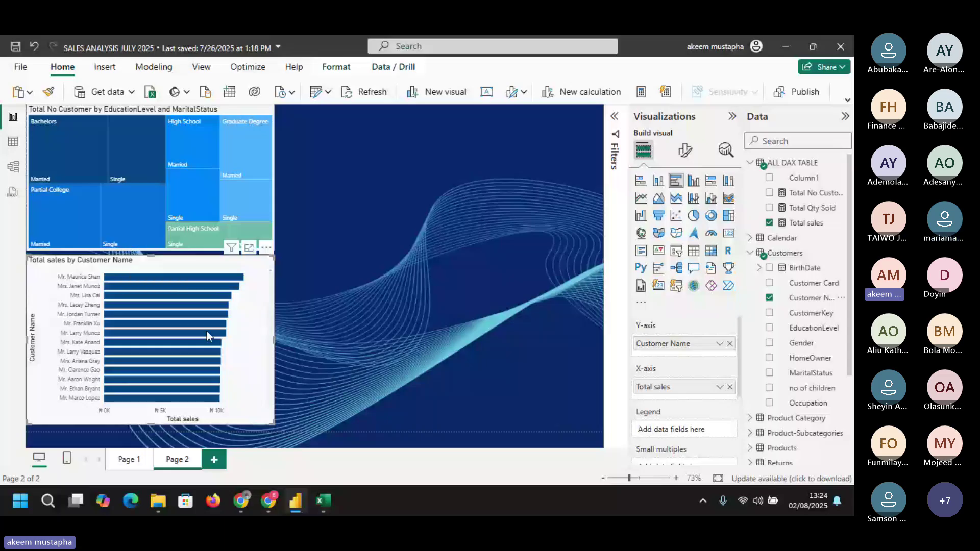
- On Page 1, drill the Total sales area chart to Quarter and back to Year, and expand it to the Year and Quarter level
{"action": "left_click", "coordinate": [129, 459]}
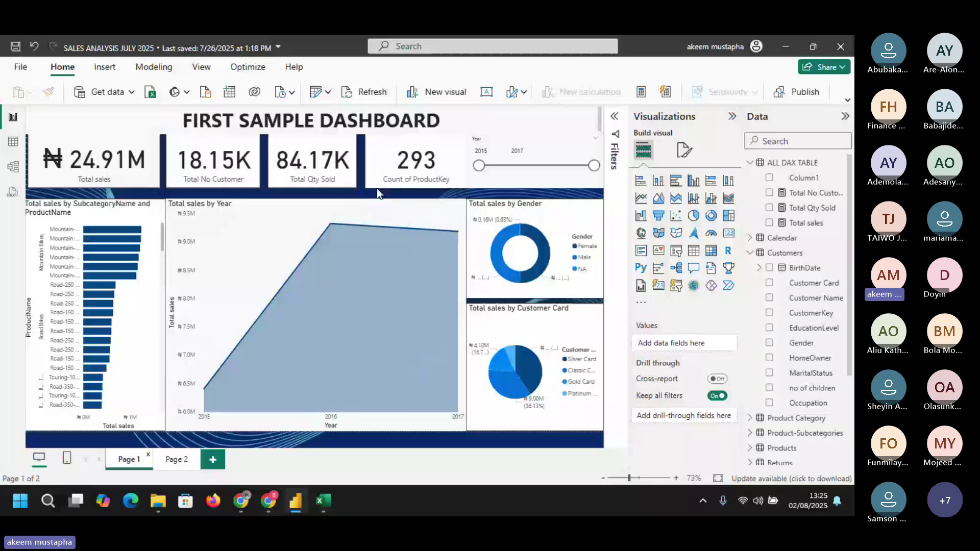
{"action": "left_click", "coordinate": [382, 192]}
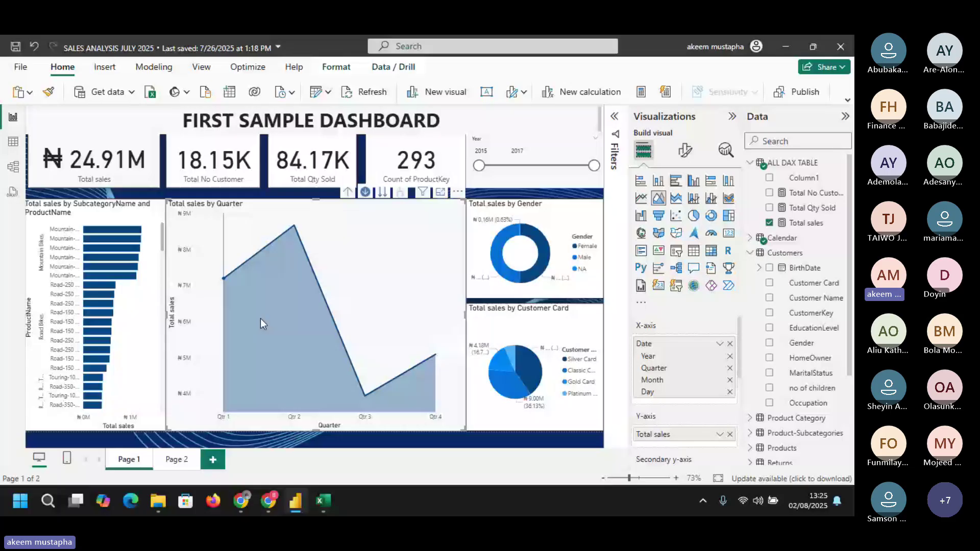
{"action": "left_click", "coordinate": [349, 193]}
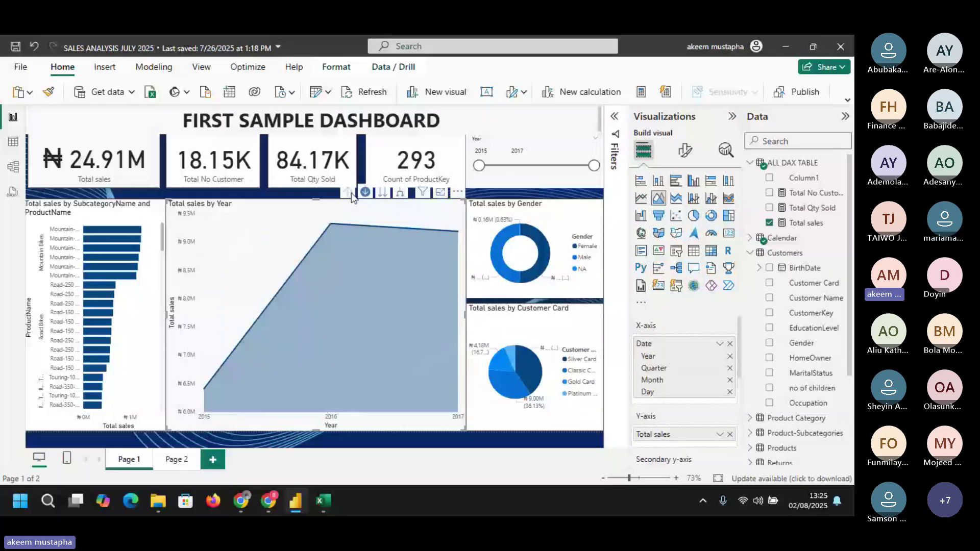
{"action": "left_click", "coordinate": [401, 193]}
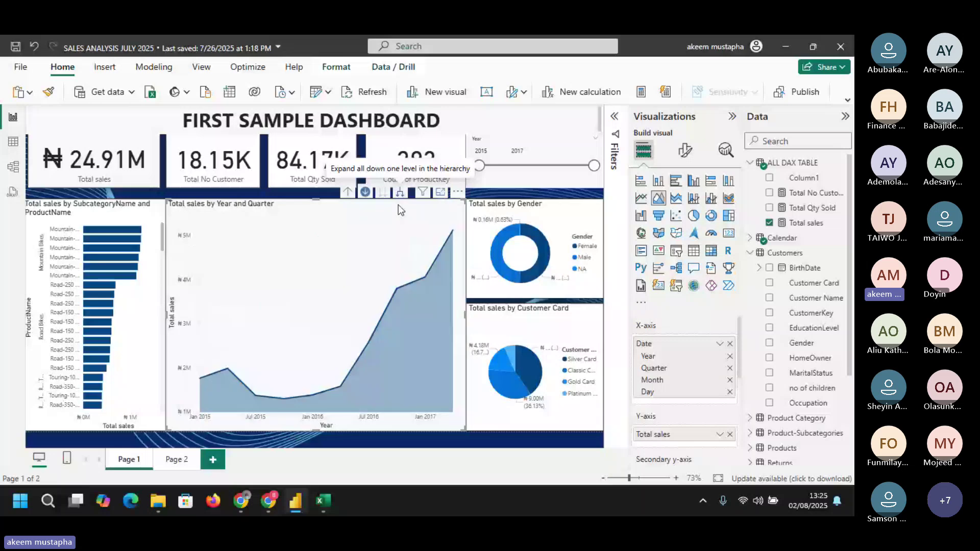